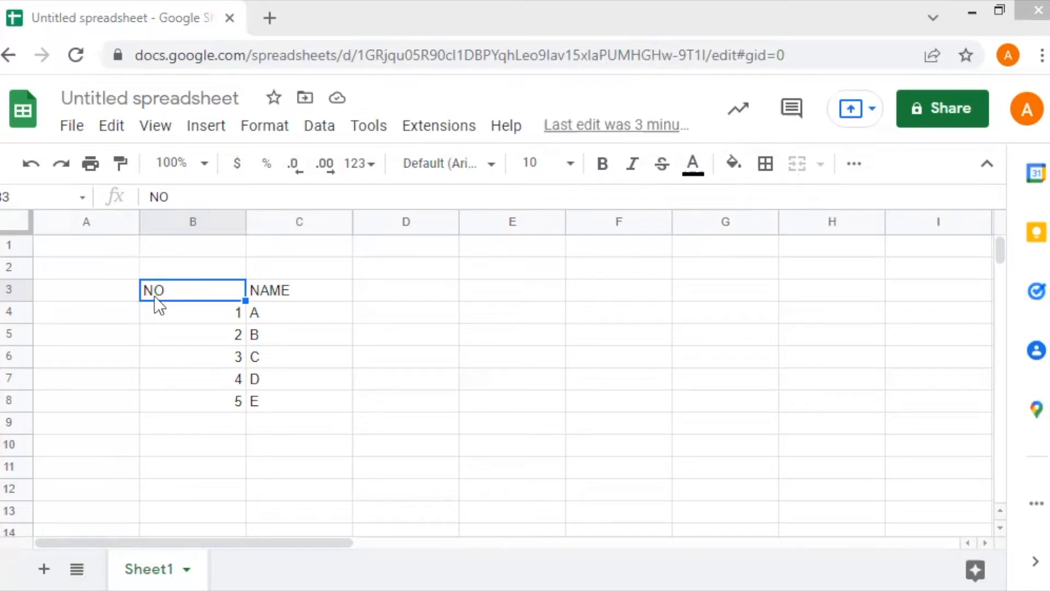
Step: Apply borders to every cell of the NO and NAME table in B3:C8
left_click(182, 329)
left_click_drag(159, 289, 277, 405)
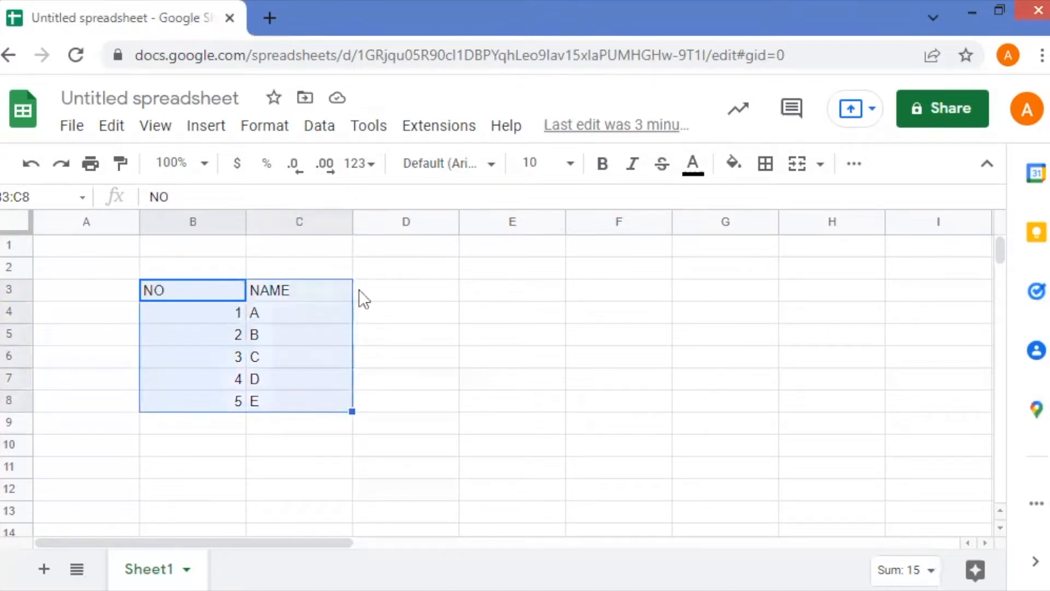
left_click(765, 164)
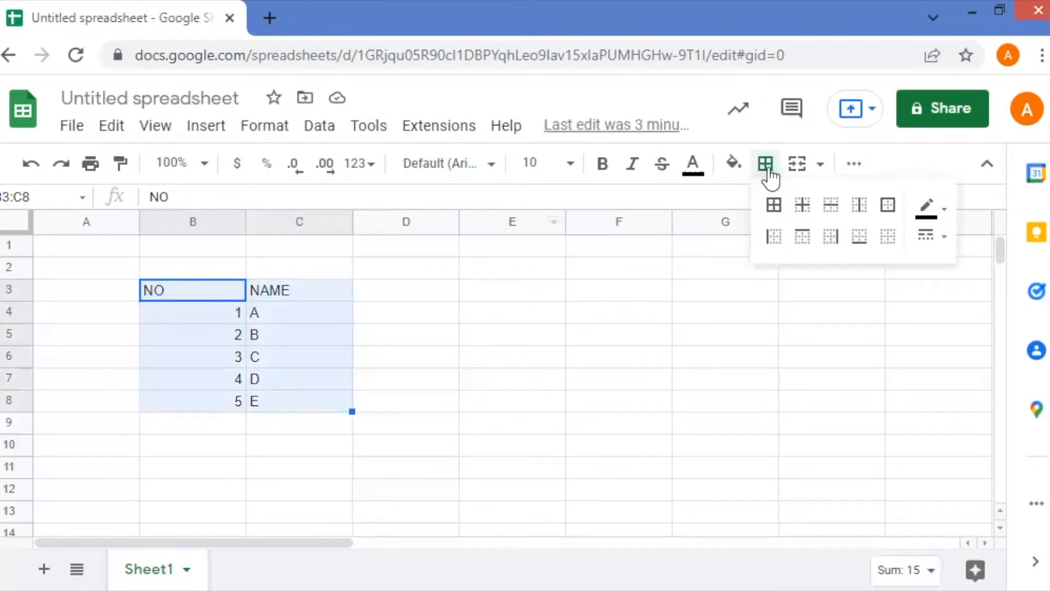
left_click(775, 208)
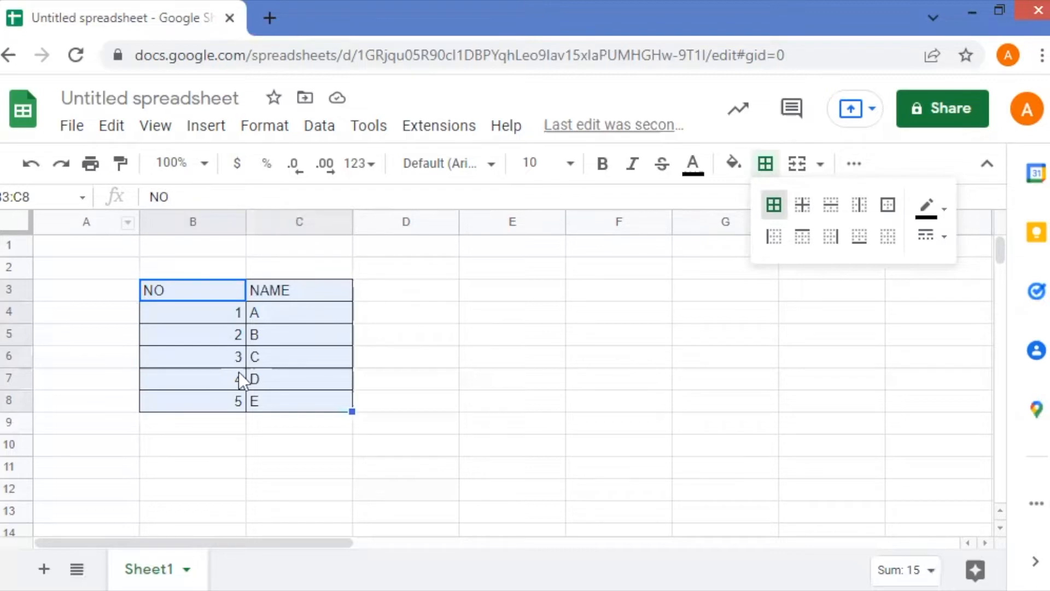
left_click(406, 334)
Step: Set the text of the table in B3:C8 to dark red and italic
left_click_drag(174, 283, 293, 392)
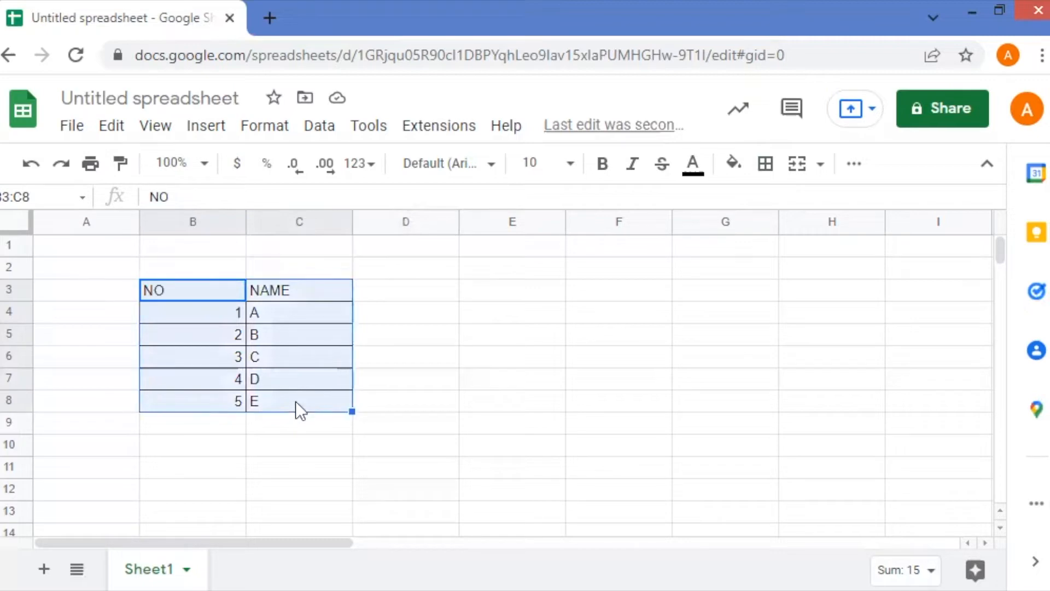
left_click(706, 178)
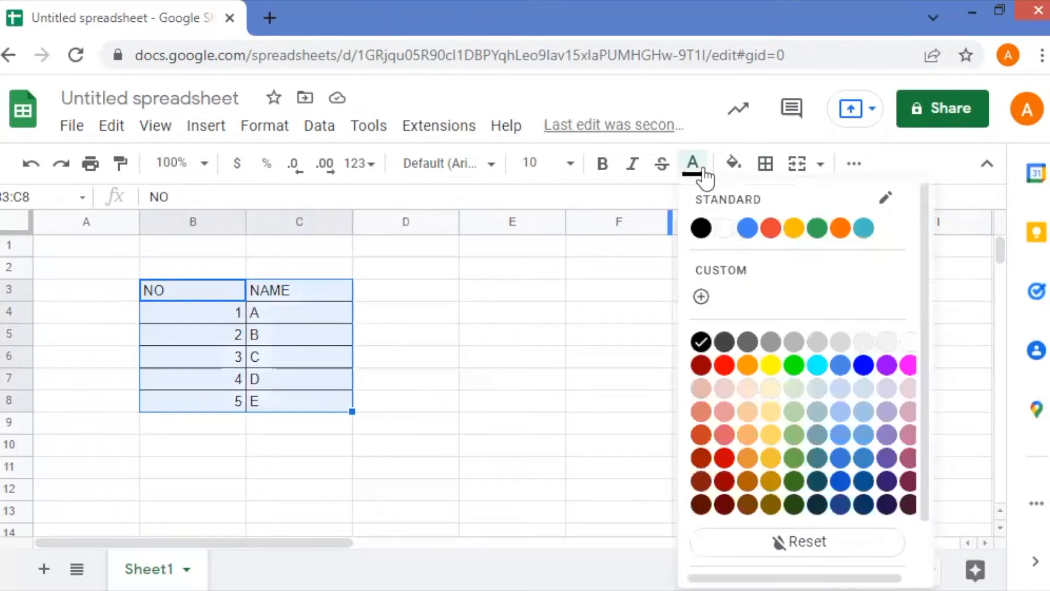
left_click(723, 460)
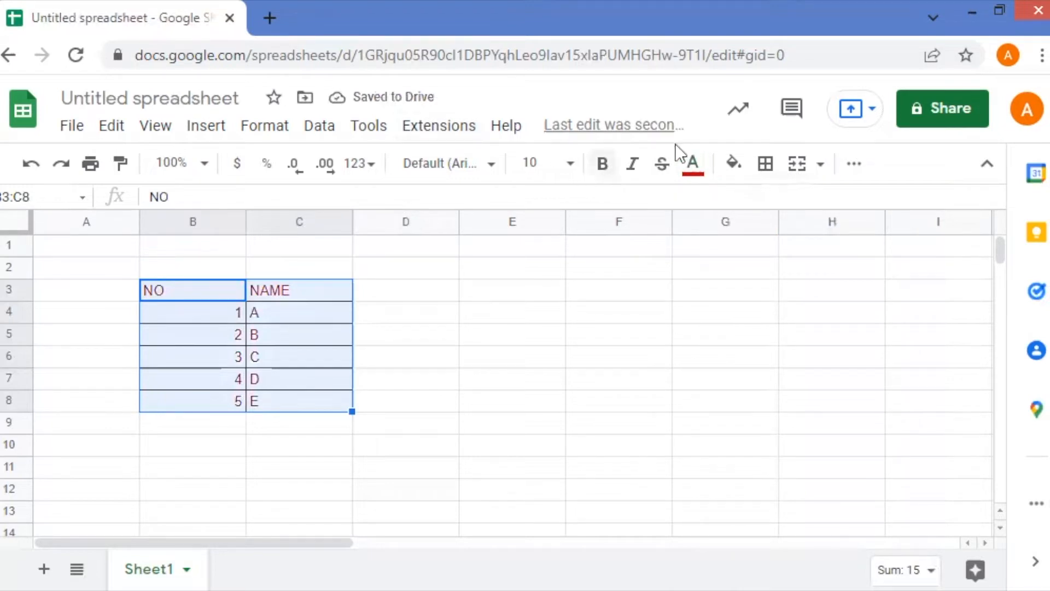
left_click(635, 164)
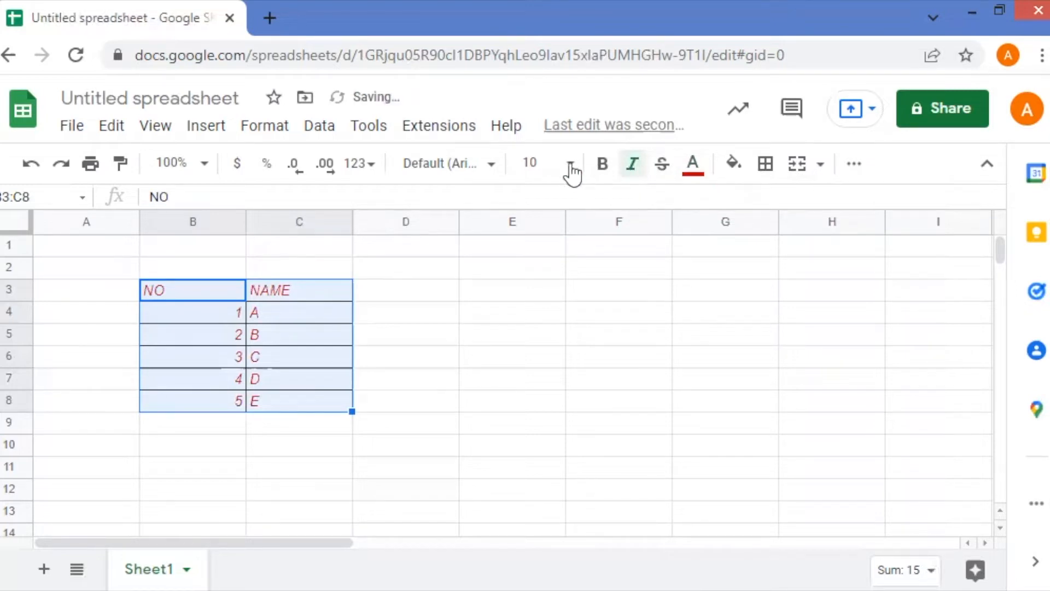
Step: Change the table text in B3:C8 to the Caveat font at size 24
left_click(494, 169)
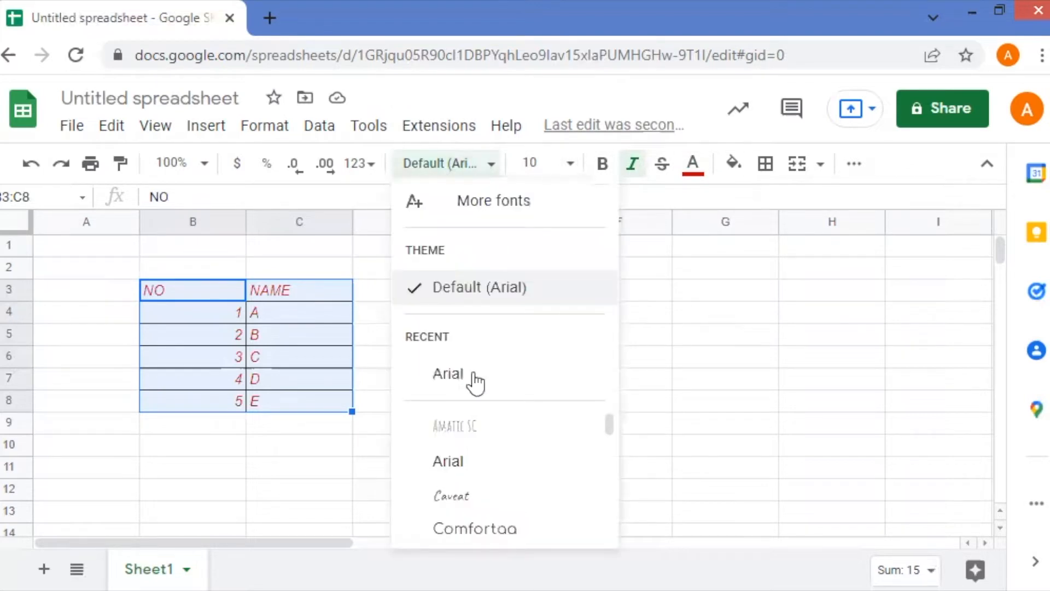
left_click(488, 500)
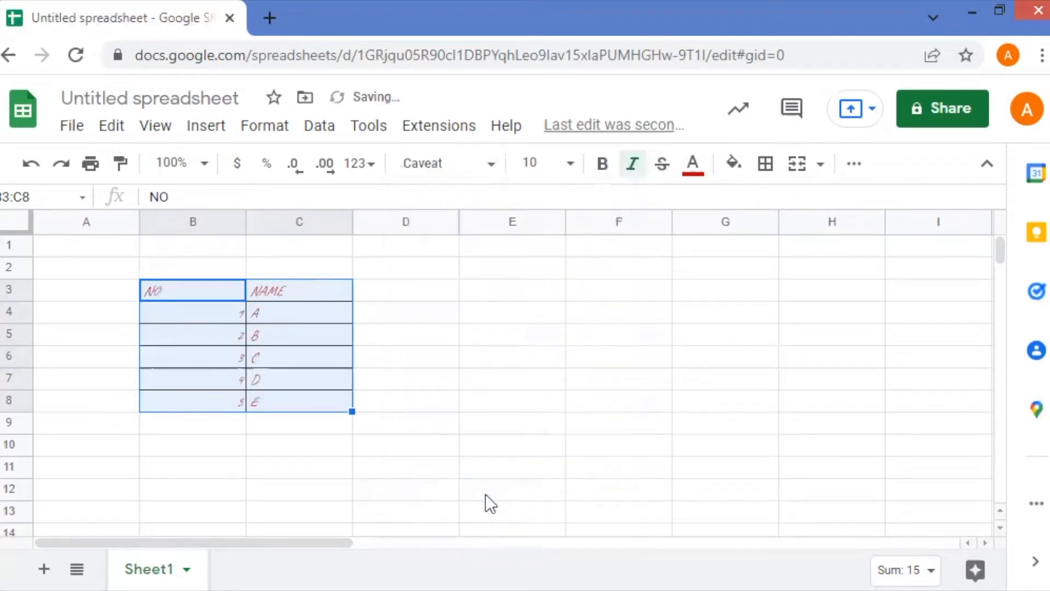
left_click(573, 163)
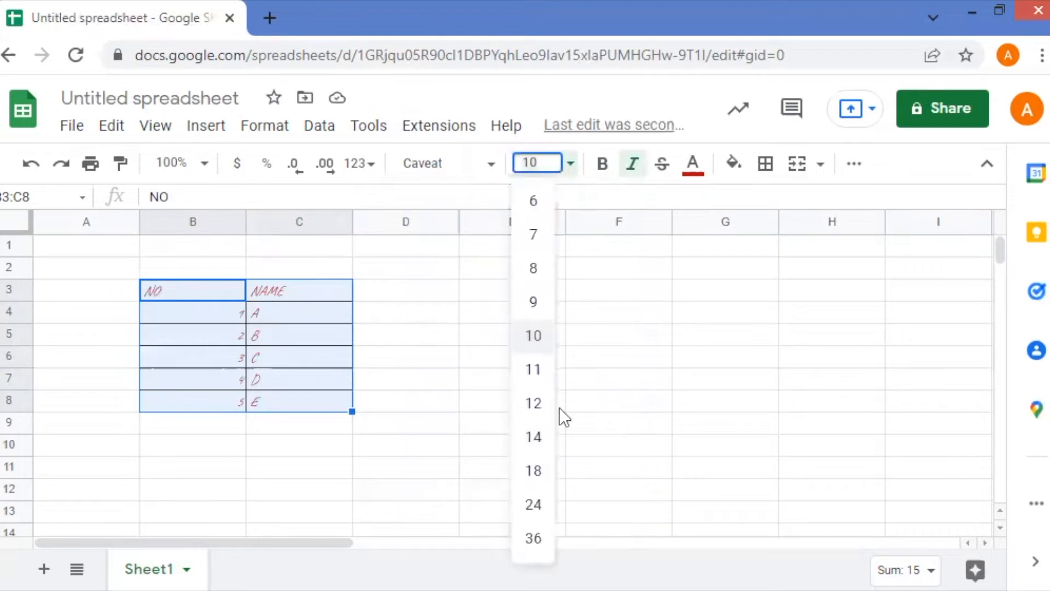
left_click(533, 504)
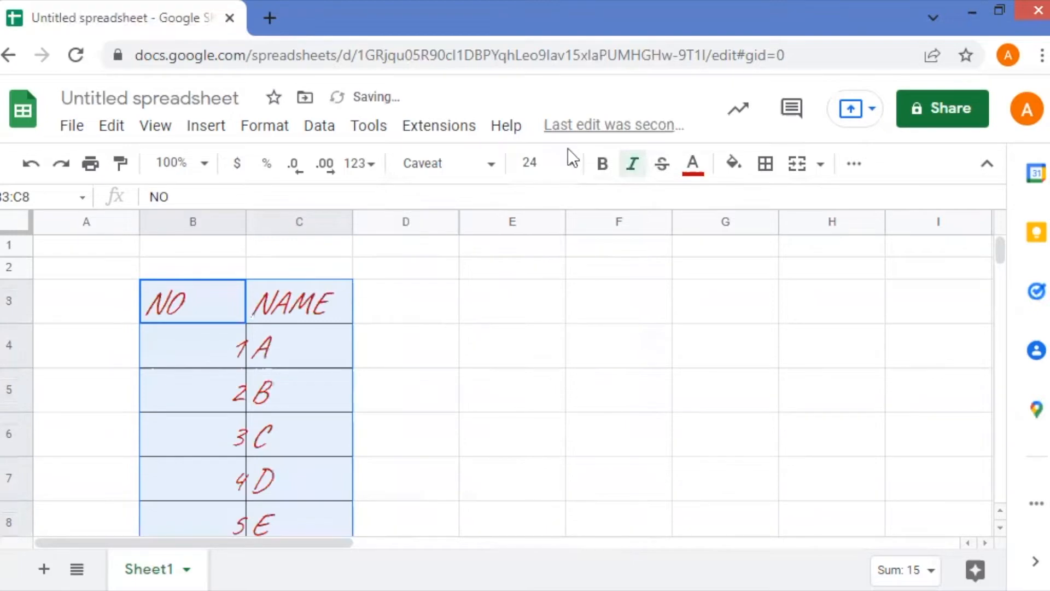
Step: Reduce the table text in B3:C8 to font size 14 and make it bold
left_click(569, 163)
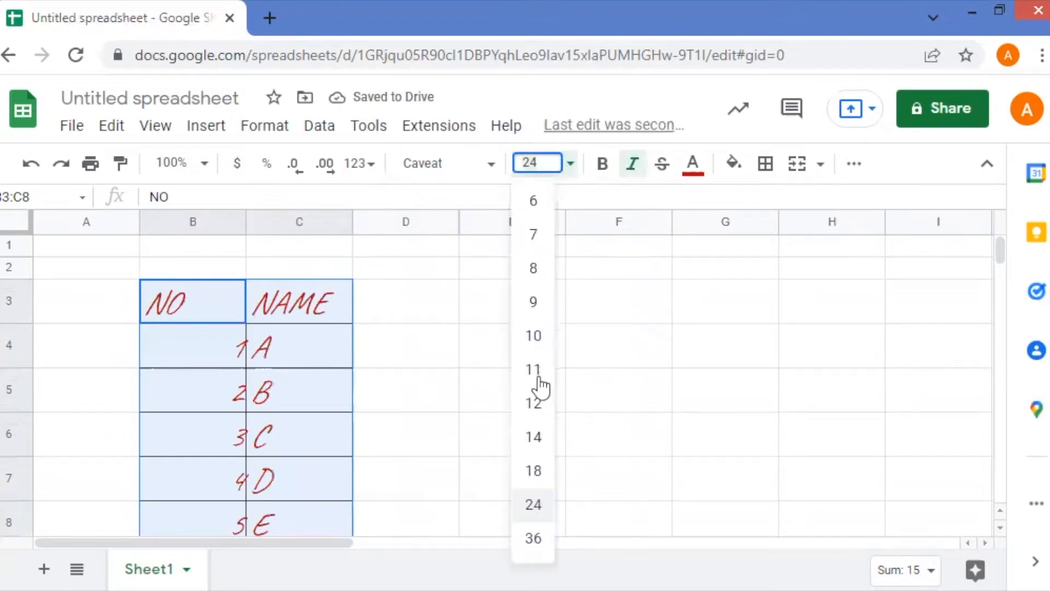
left_click(534, 437)
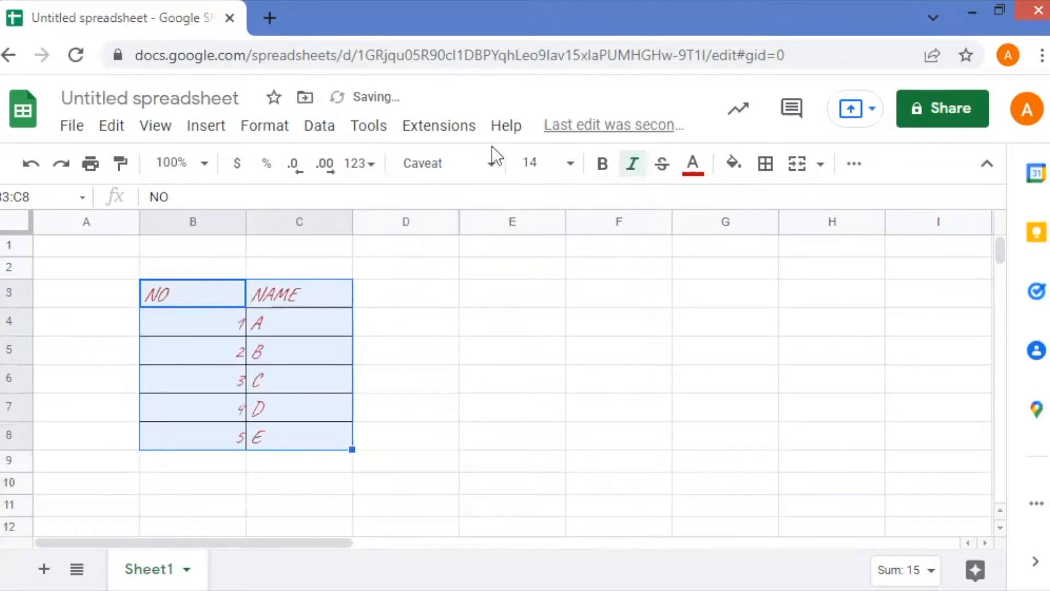
left_click(604, 176)
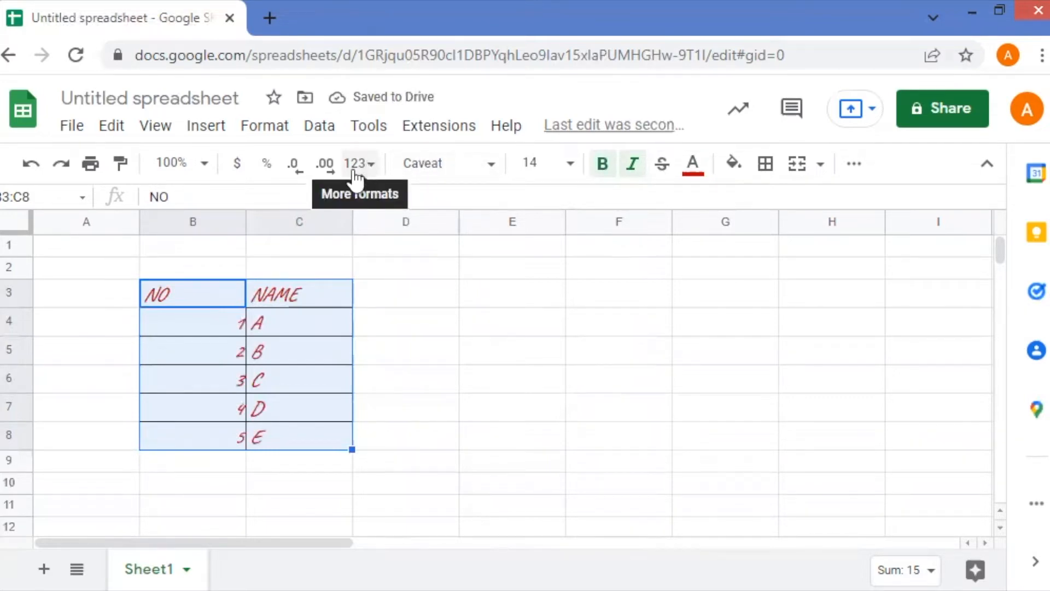
Step: Set the sheet zoom to 125% and fill the table cells B3:C8 with yellow
left_click(207, 164)
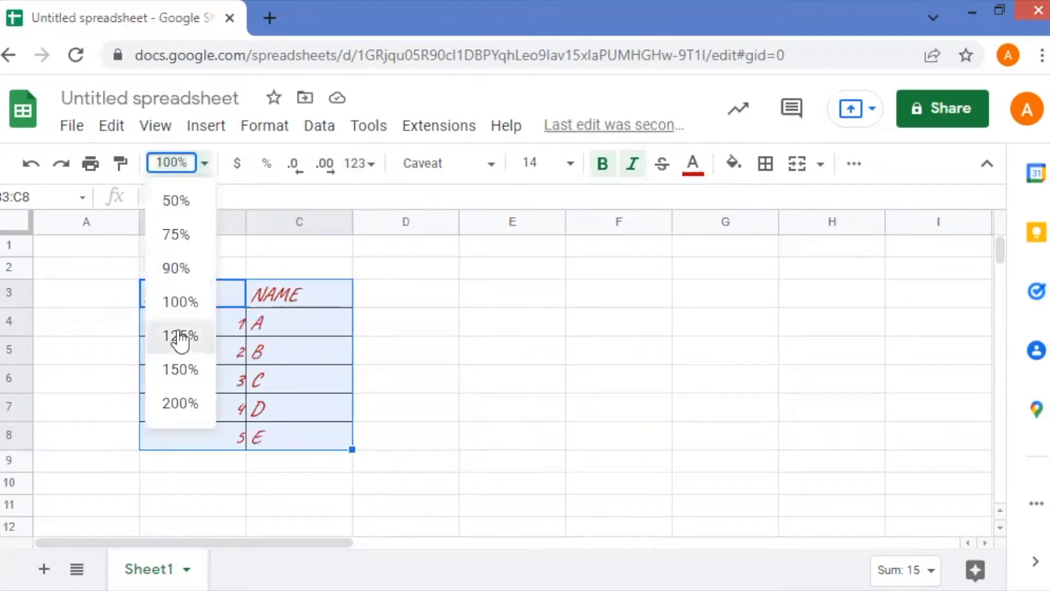
left_click(208, 334)
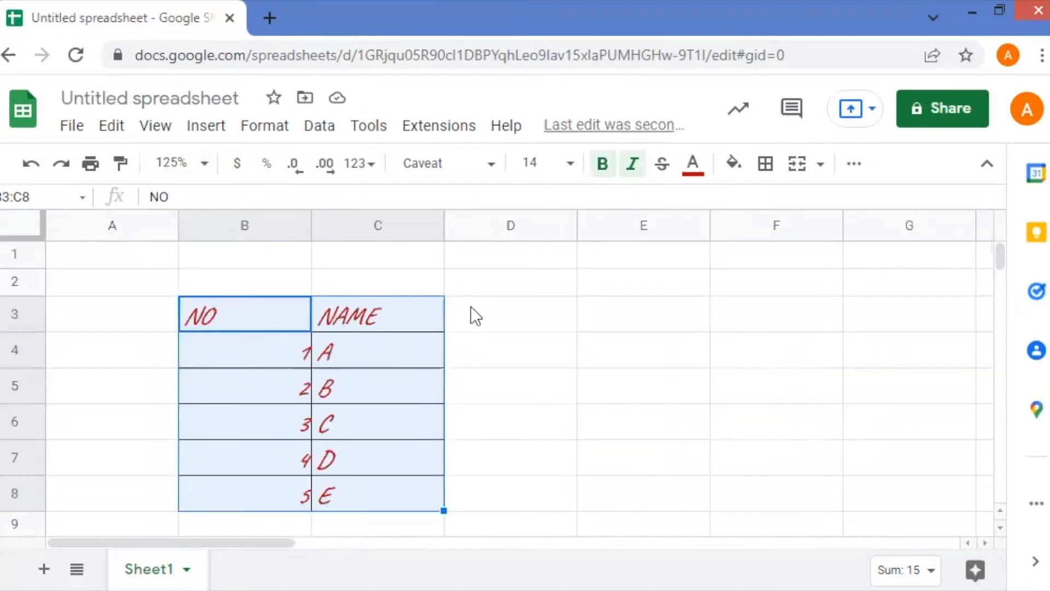
left_click(733, 163)
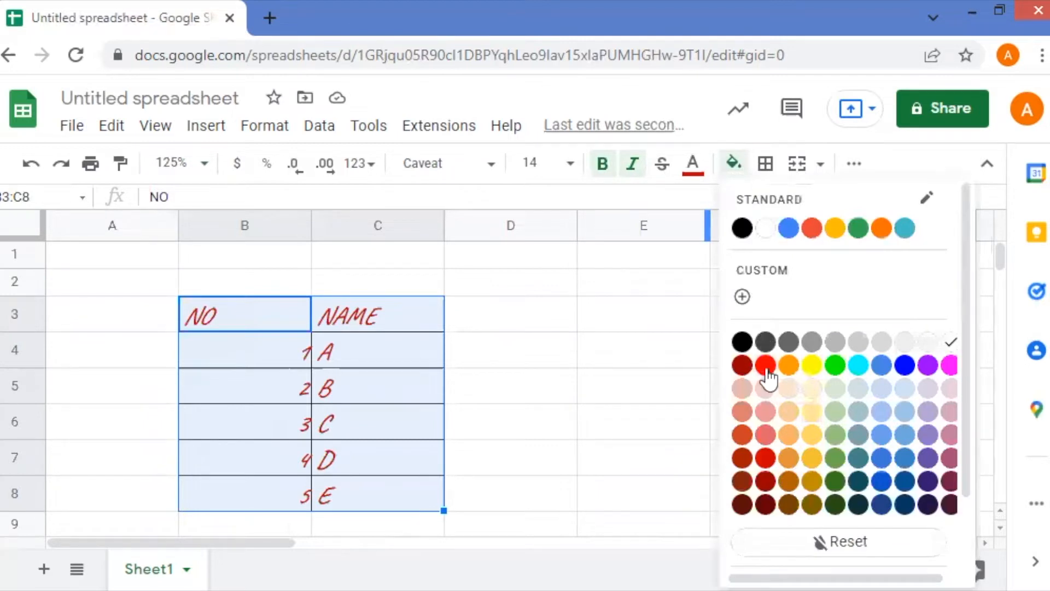
left_click(814, 365)
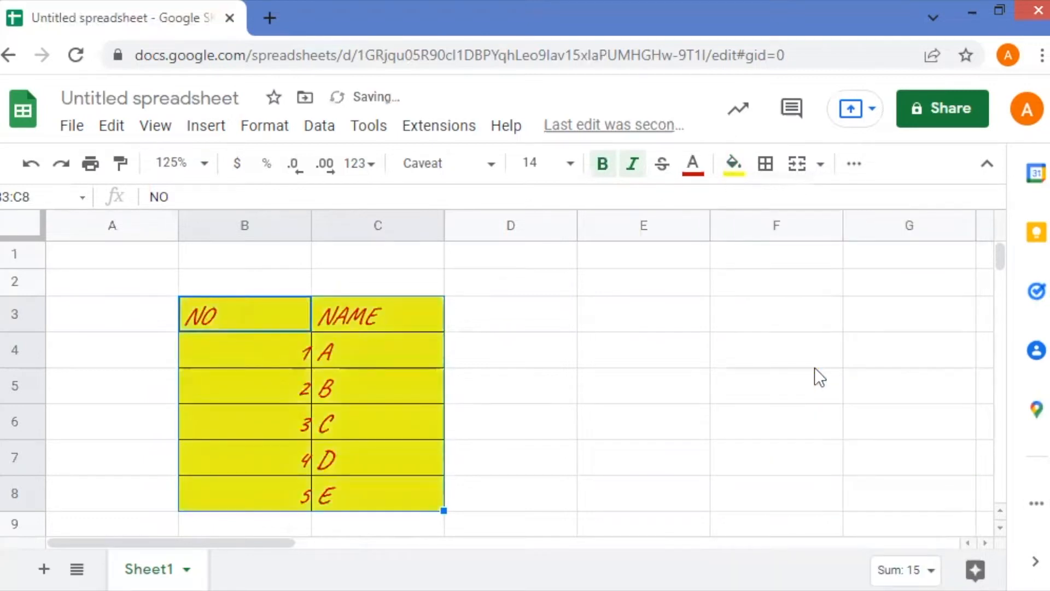
left_click(823, 164)
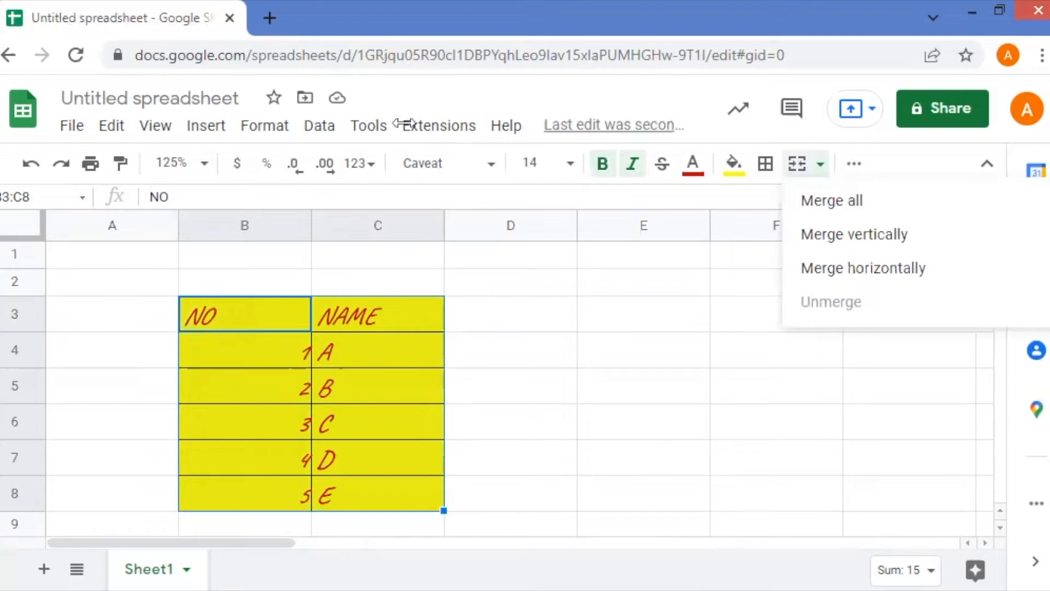
left_click(643, 386)
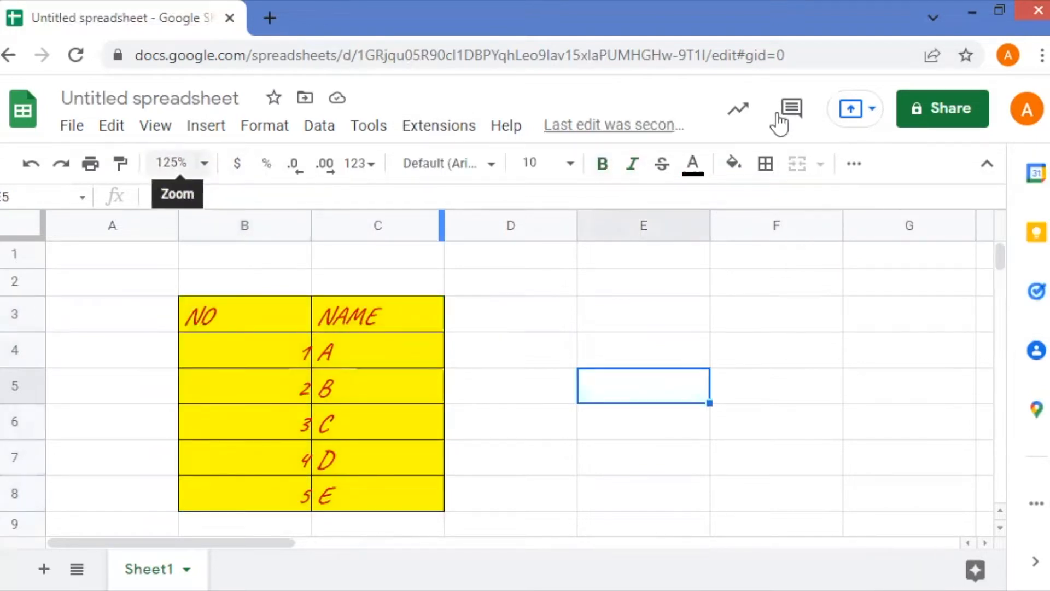
left_click(111, 127)
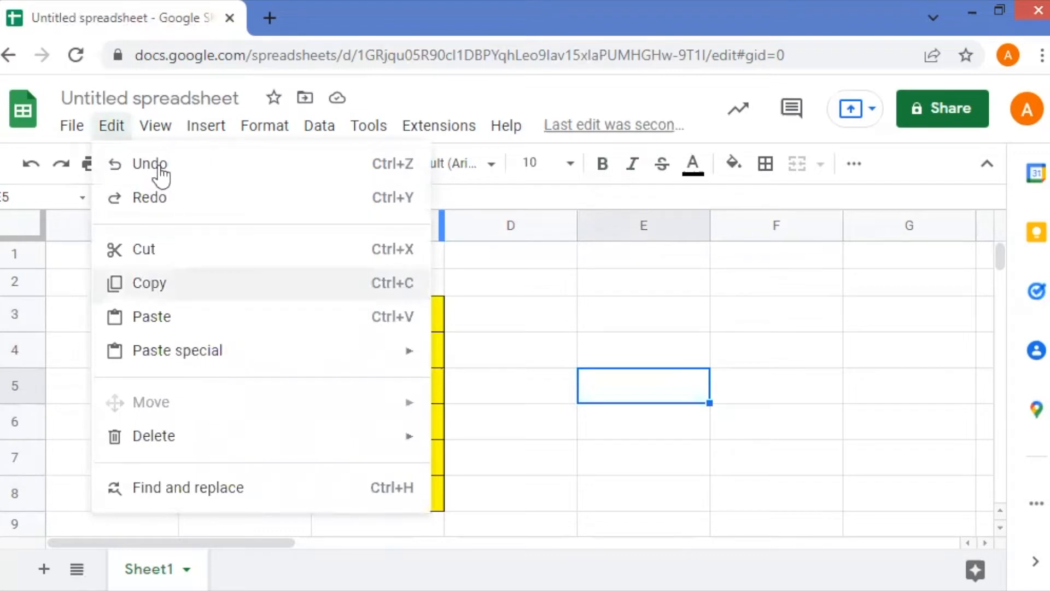
left_click(241, 167)
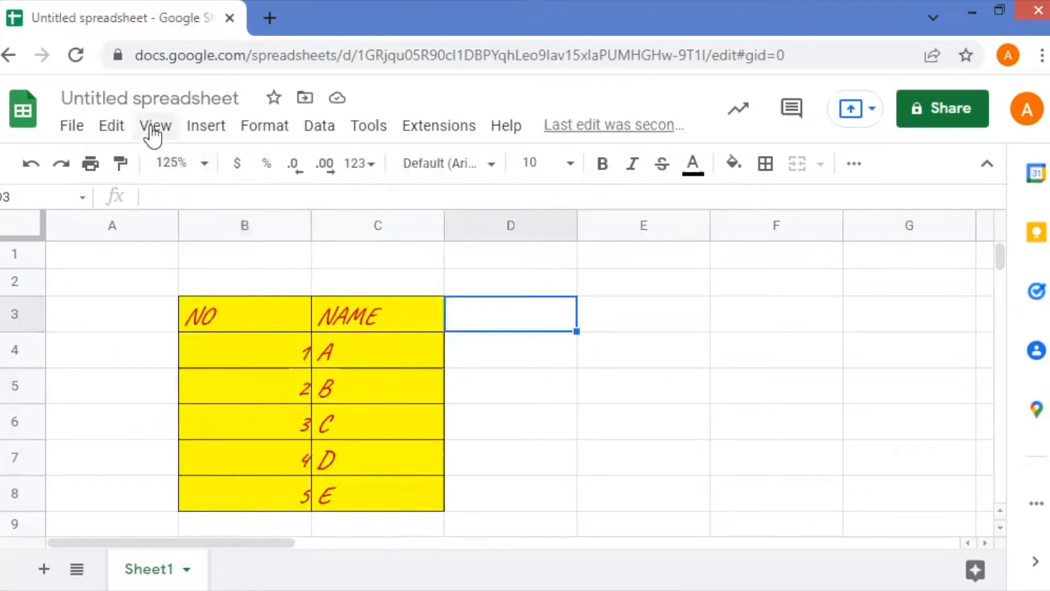
left_click(153, 131)
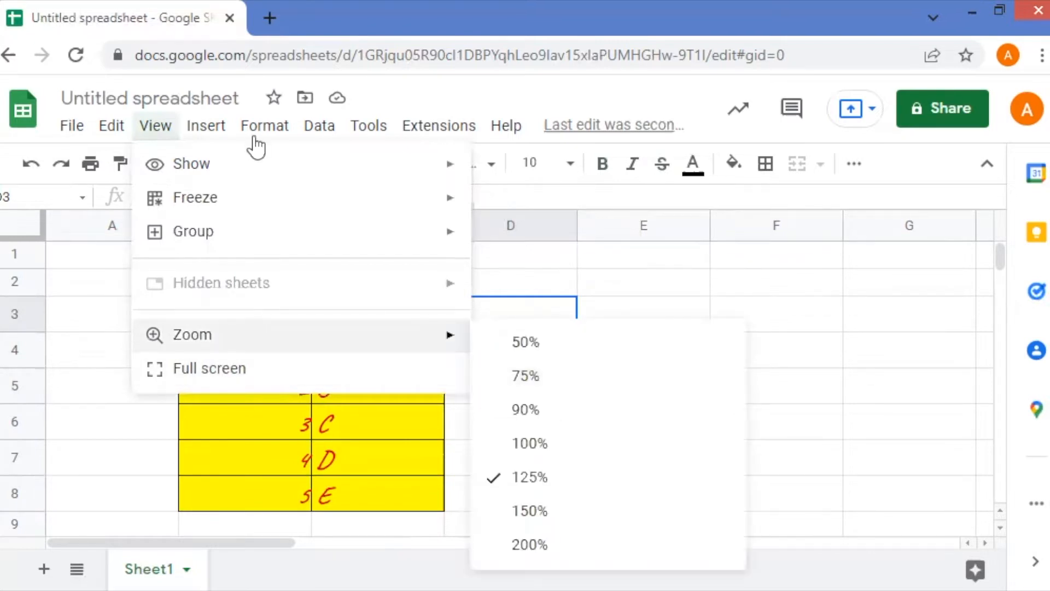
mouse_move(256, 137)
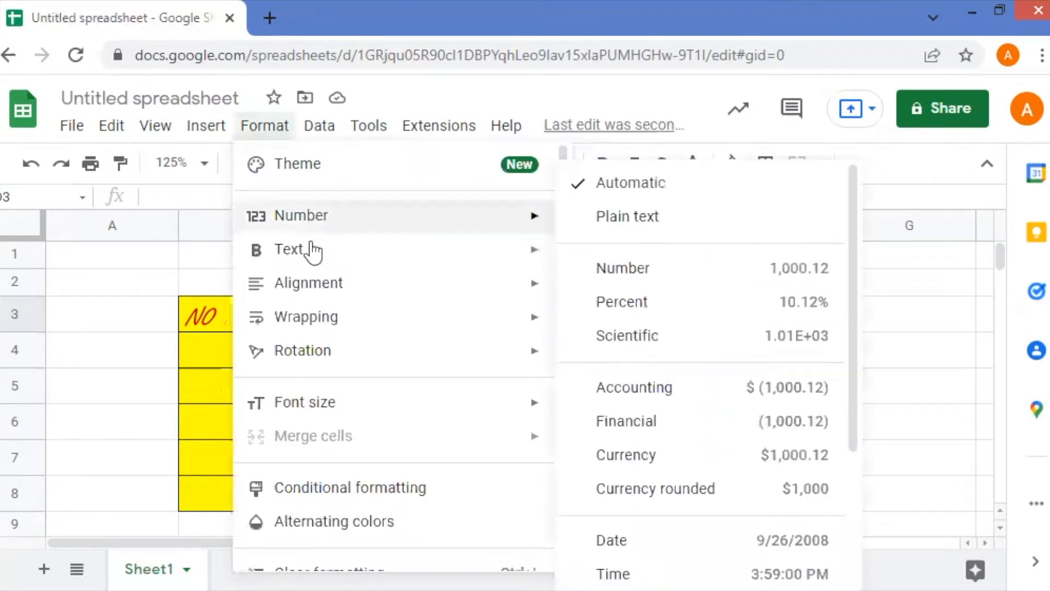
mouse_move(313, 256)
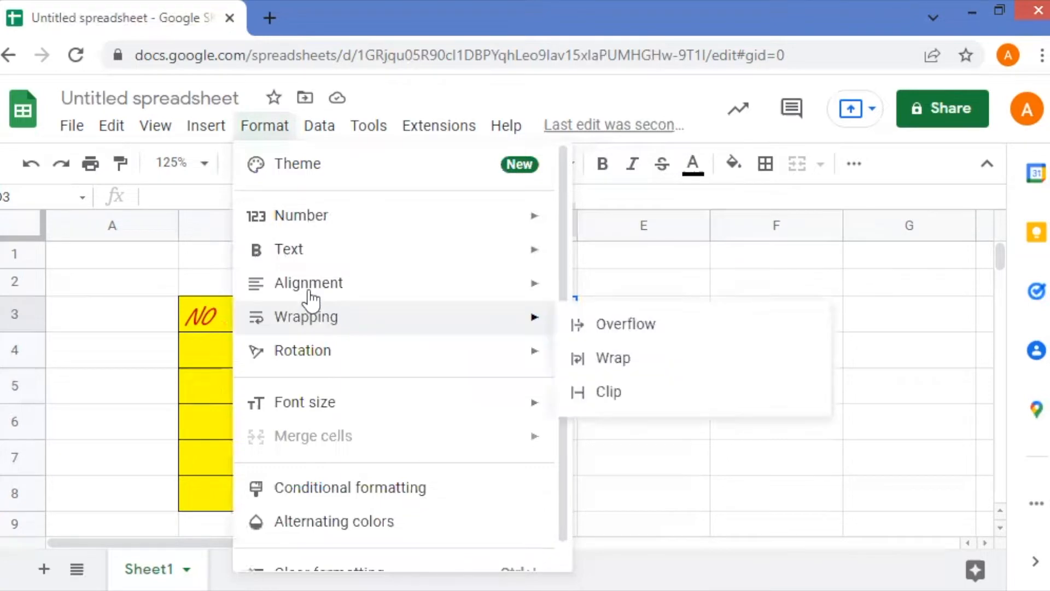
mouse_move(311, 300)
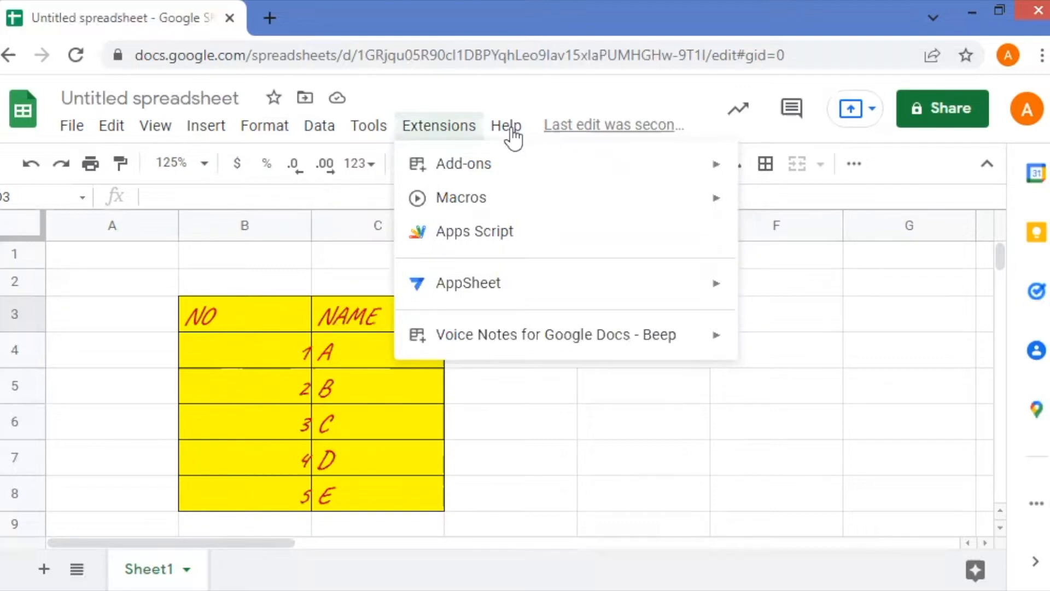
mouse_move(511, 131)
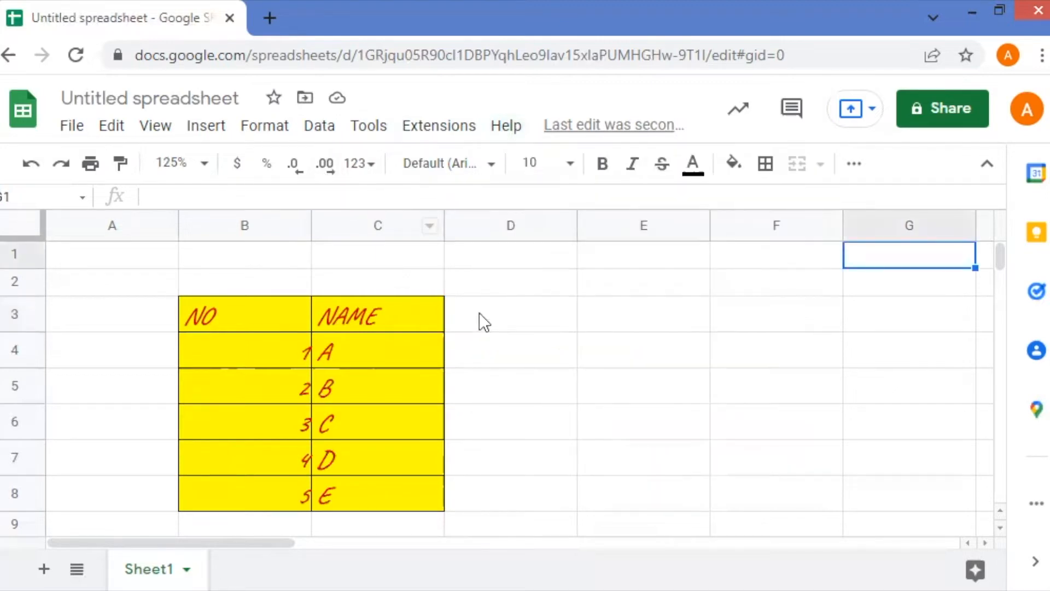
Step: Enter 12 in cell E3 and format it as currency
left_click(480, 321)
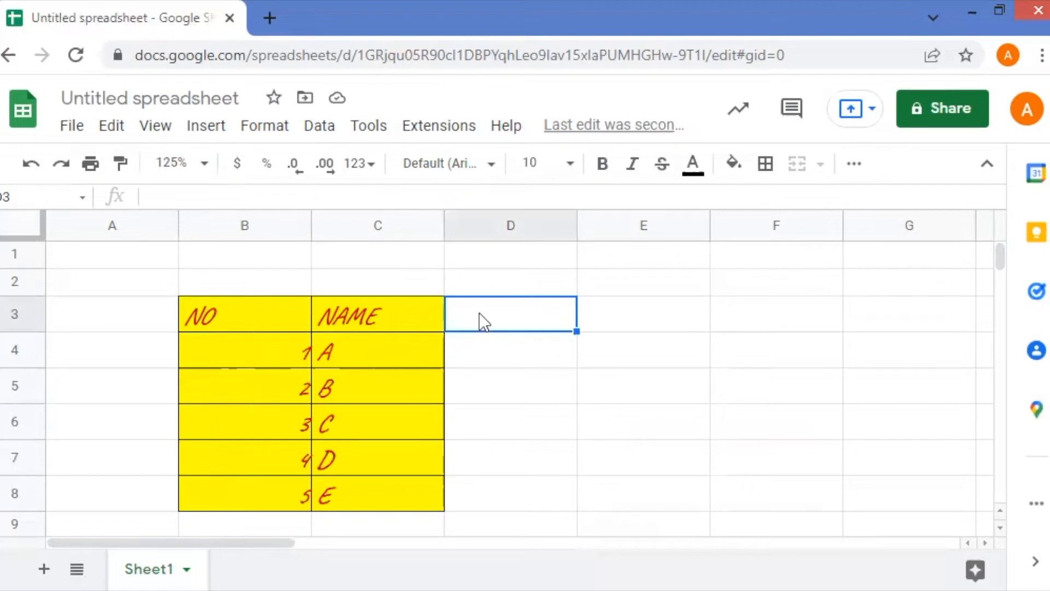
left_click(588, 317)
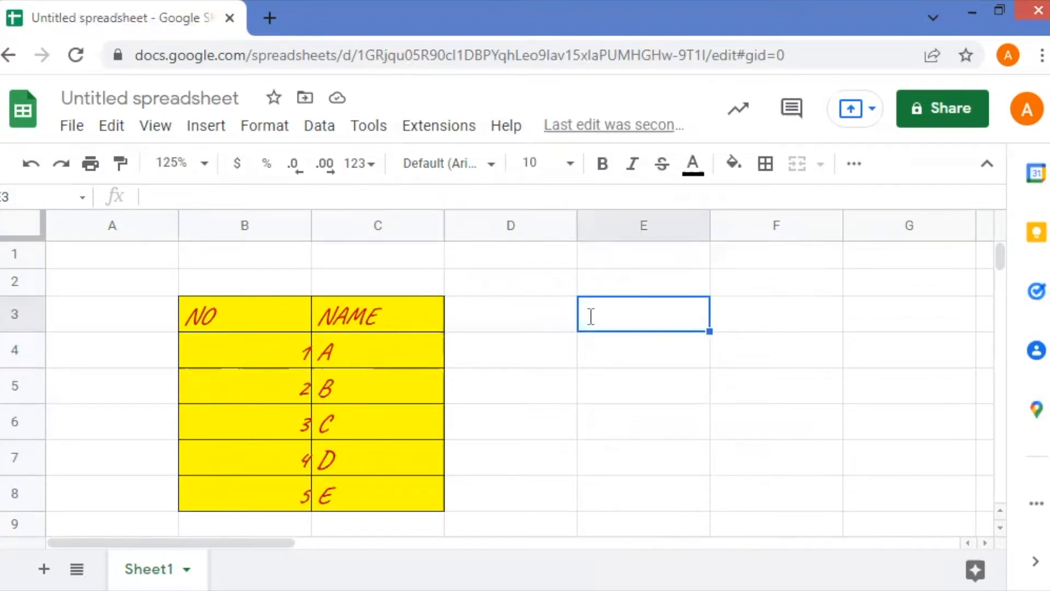
type("12")
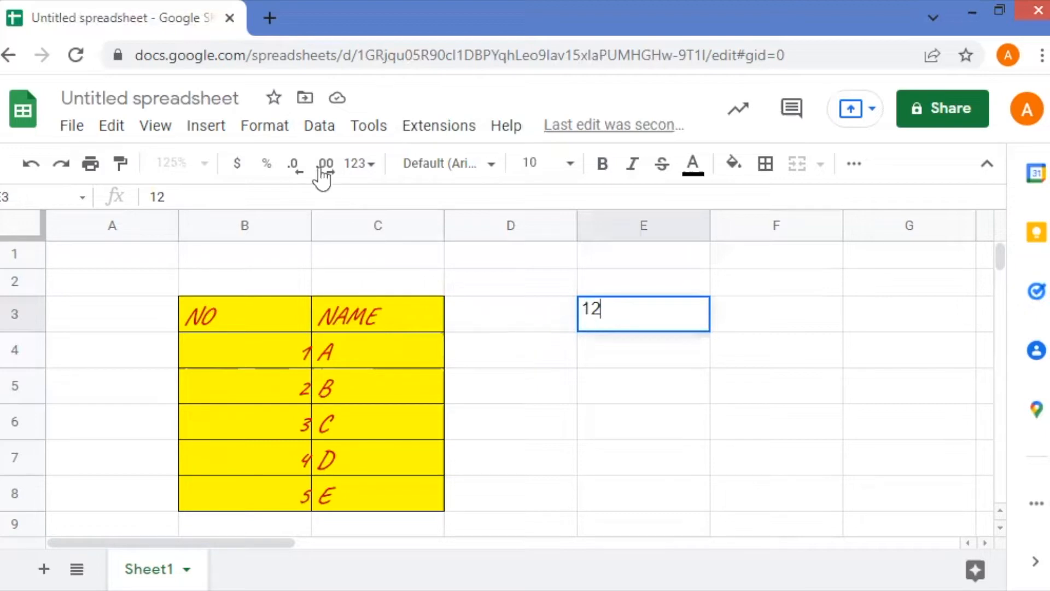
left_click(236, 172)
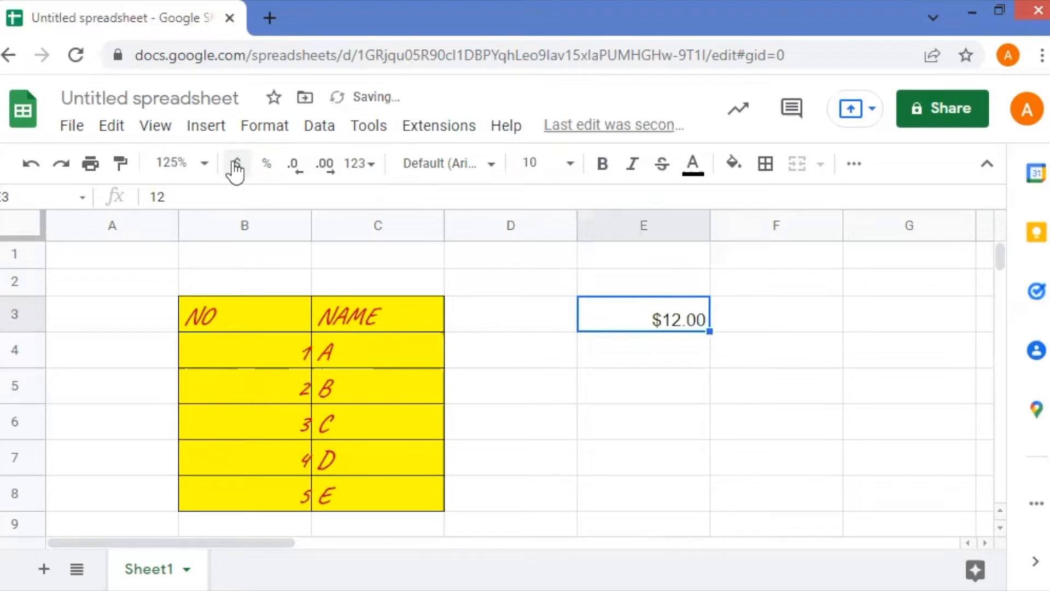
Step: Format cell E3 as a percentage, then remove one decimal place and add it back
left_click(270, 170)
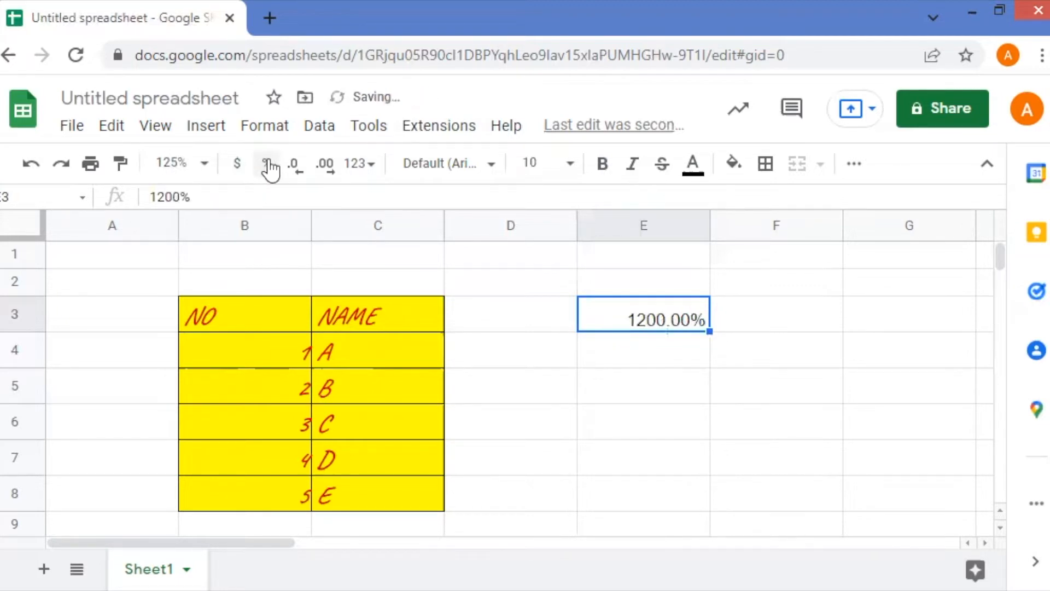
left_click(303, 176)
left_click(327, 175)
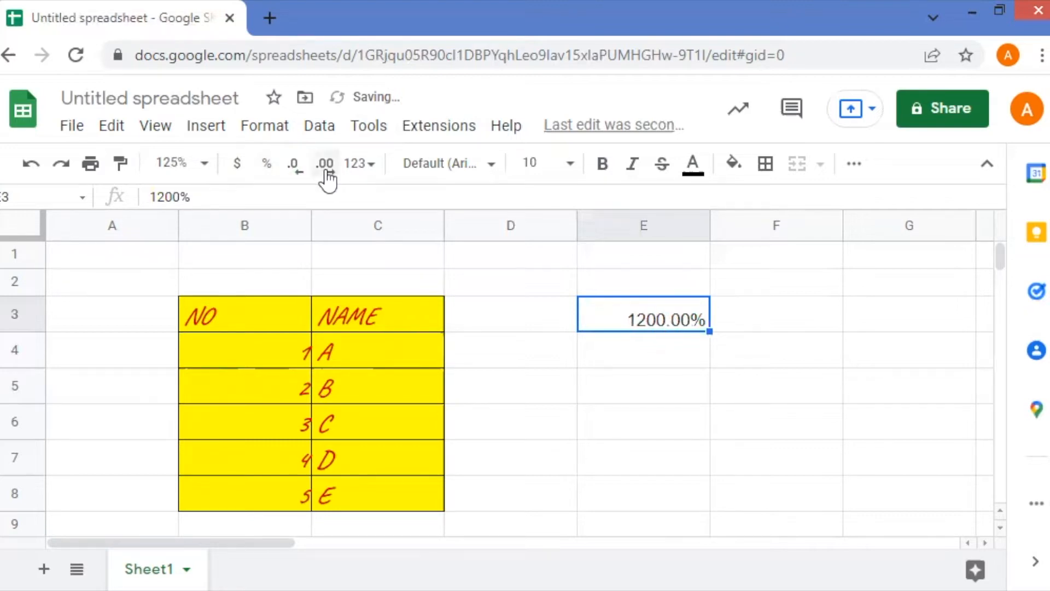
Step: Apply the Number format to the value in cell E3
left_click(360, 164)
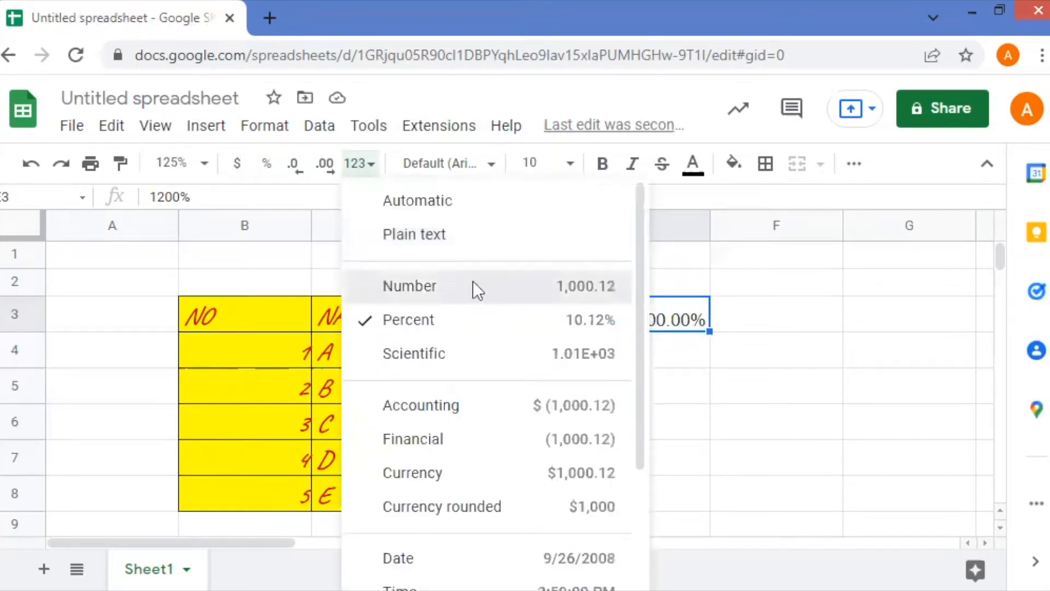
left_click(473, 284)
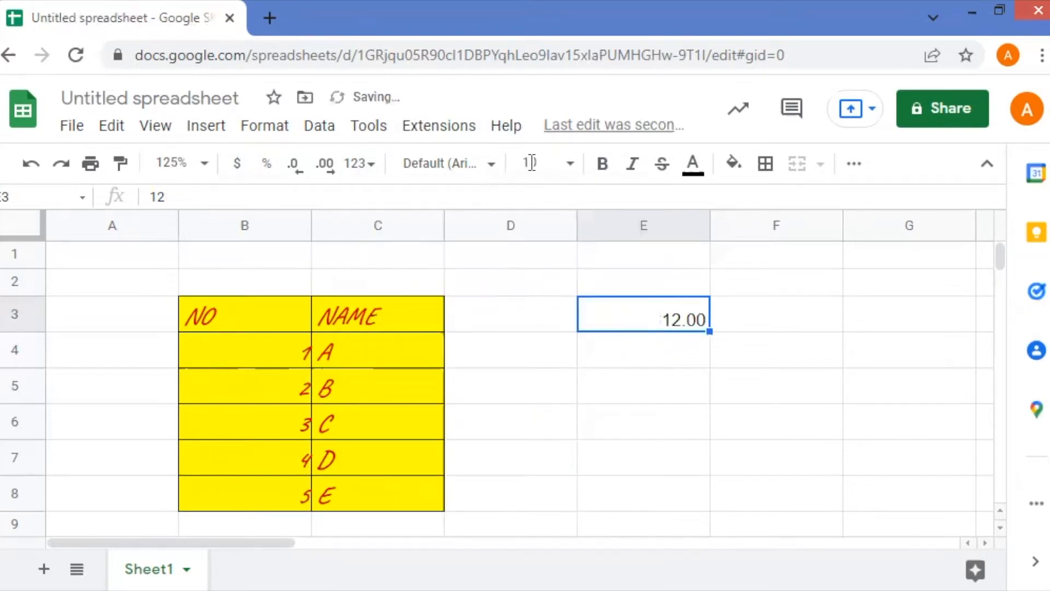
Step: Make the value in cell E3 bold, italic and struck through, and color its text red
left_click(604, 166)
left_click(634, 171)
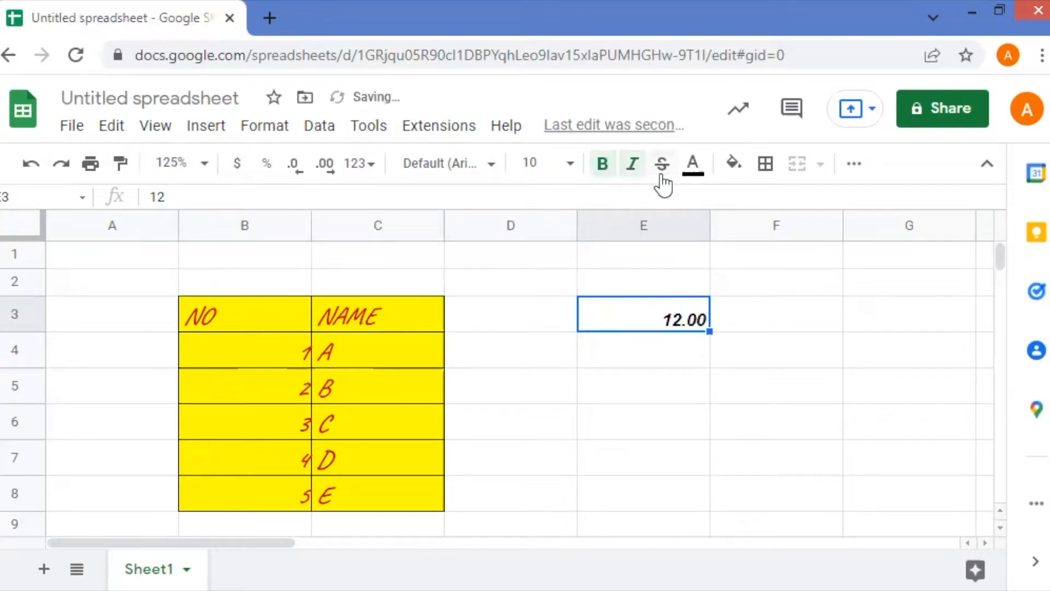
left_click(662, 175)
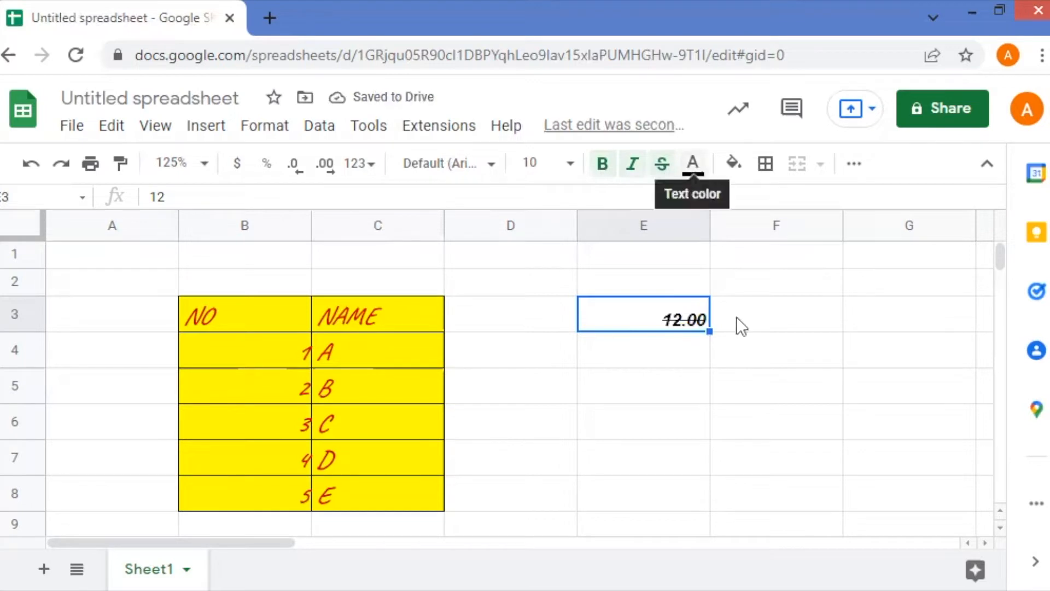
left_click(693, 167)
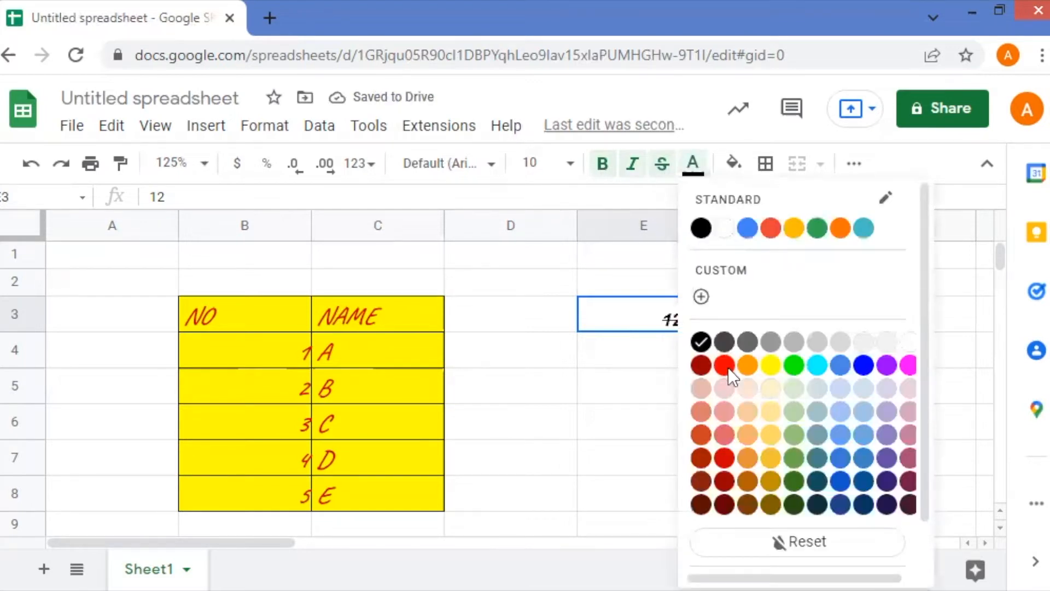
left_click(726, 365)
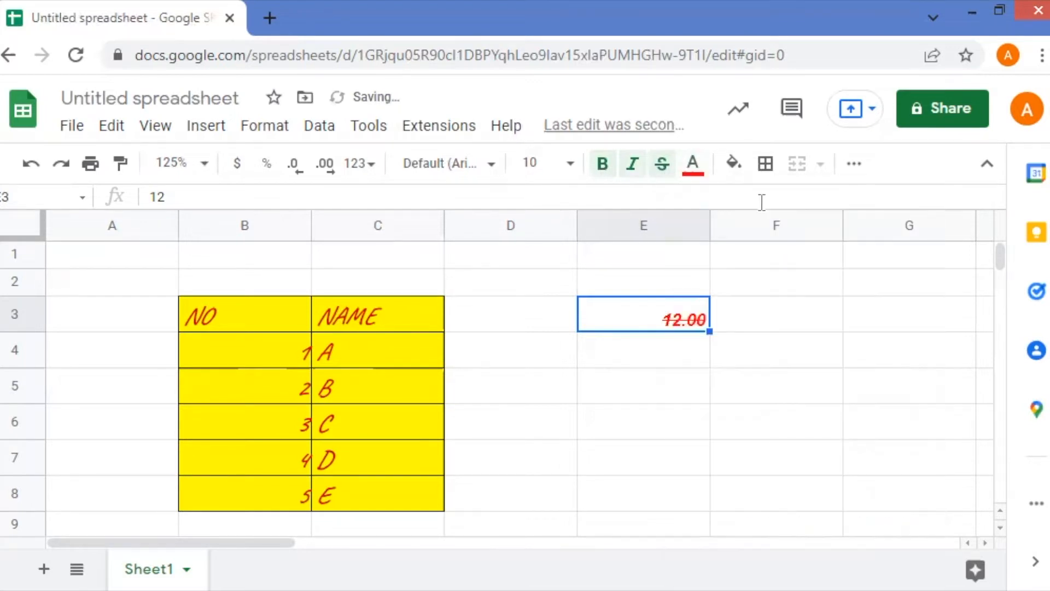
Step: Fill cell E3 with the standard red, then change its fill to yellow
left_click(736, 167)
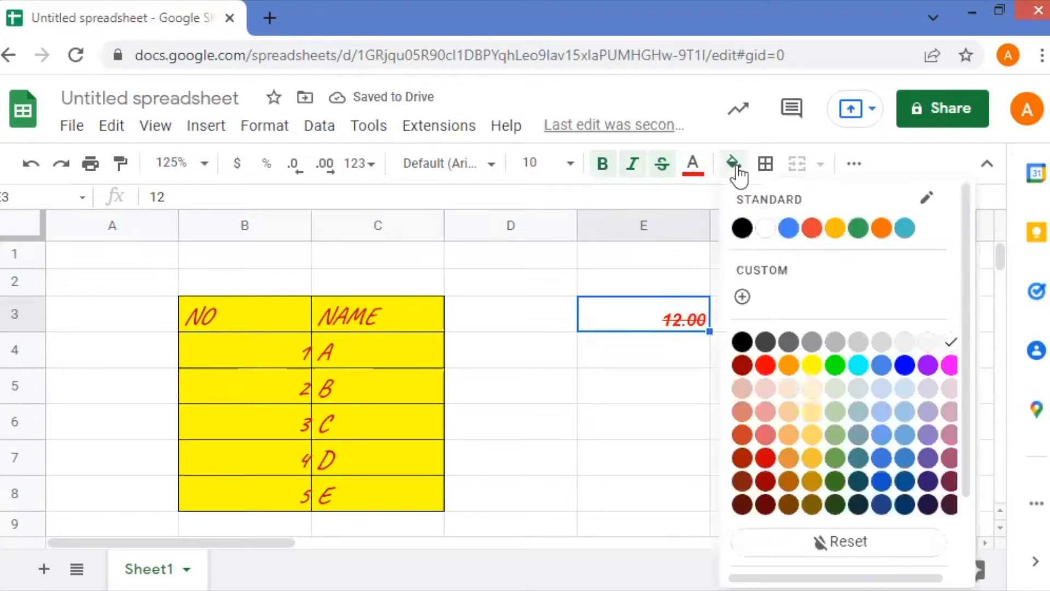
left_click(812, 229)
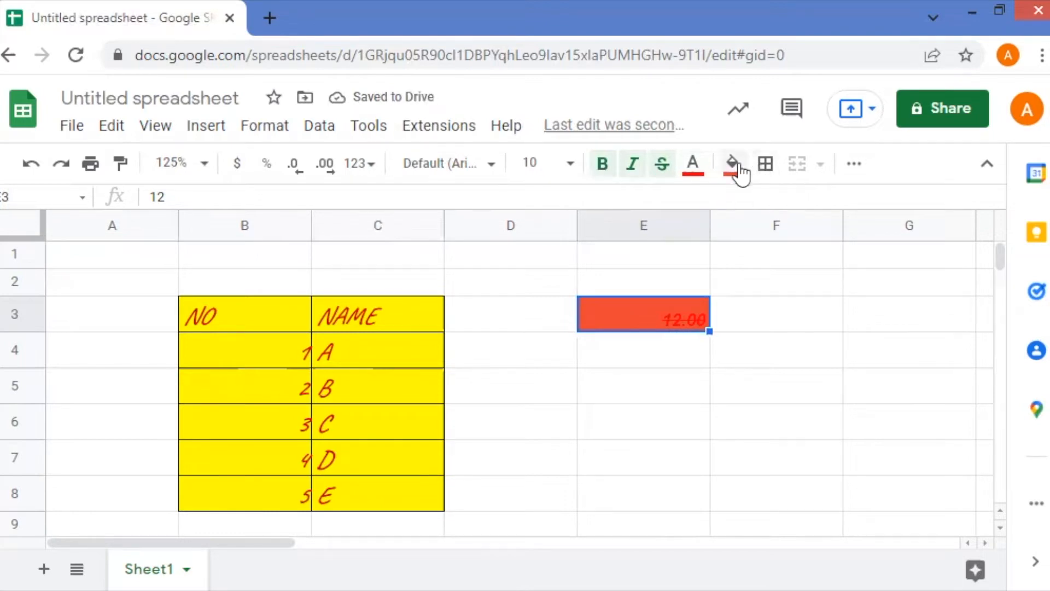
left_click(742, 174)
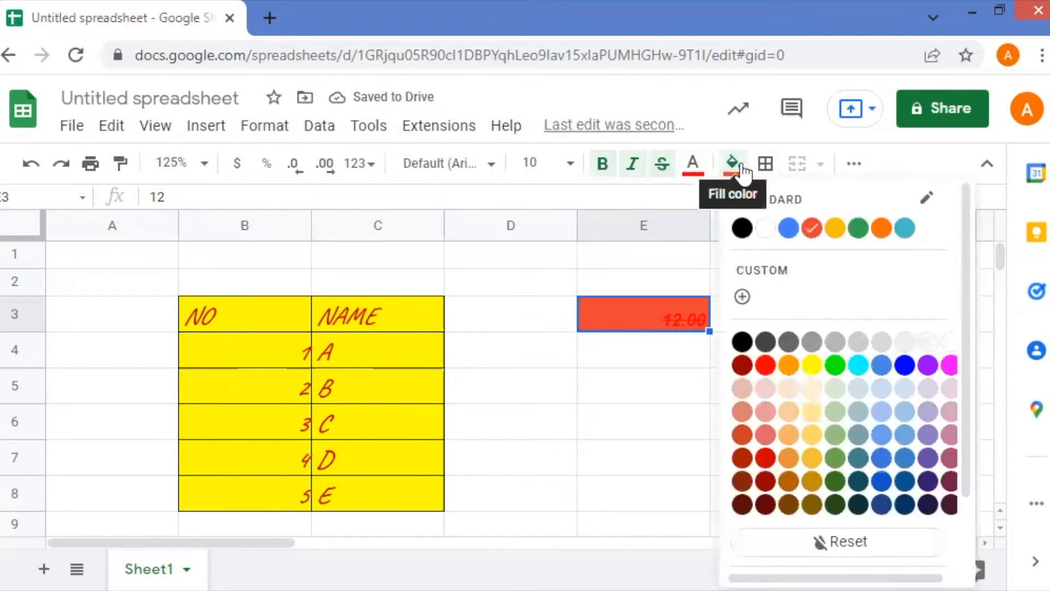
left_click(812, 364)
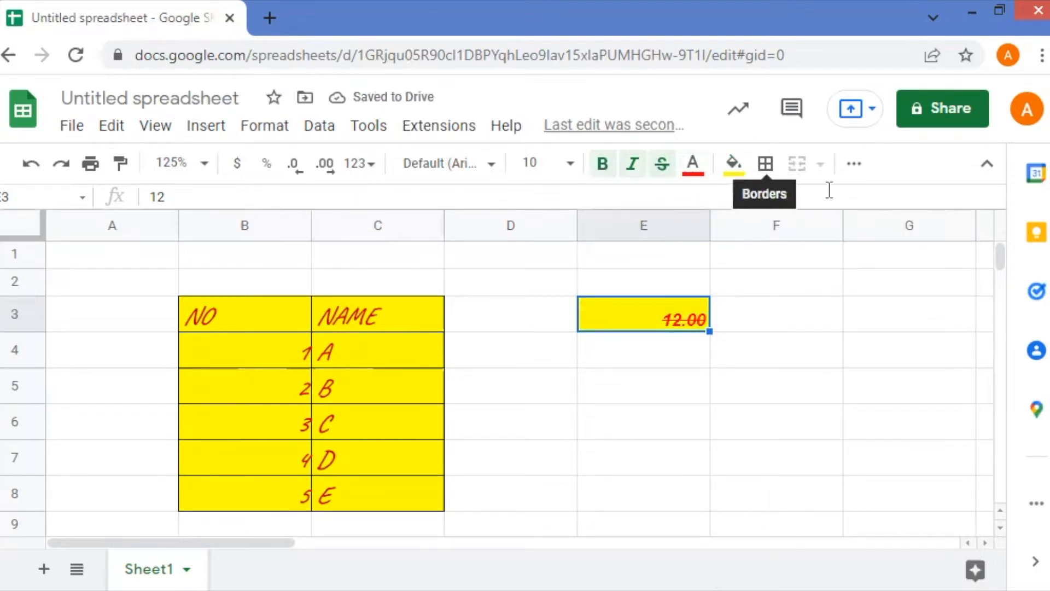
Step: Rotate the text in cell E3 so it tilts upward, and center it horizontally
left_click(854, 164)
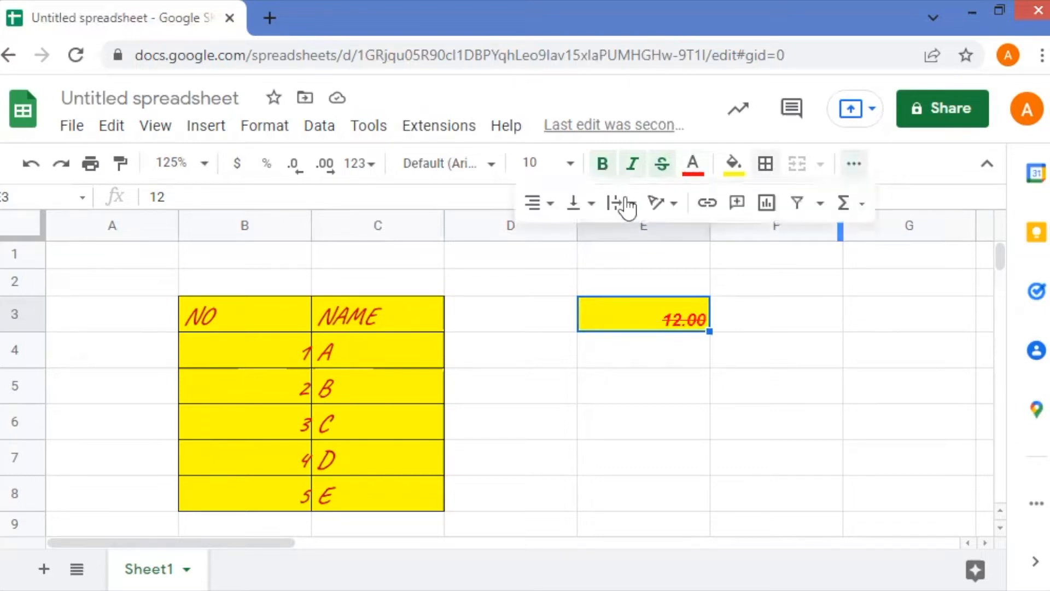
left_click(675, 204)
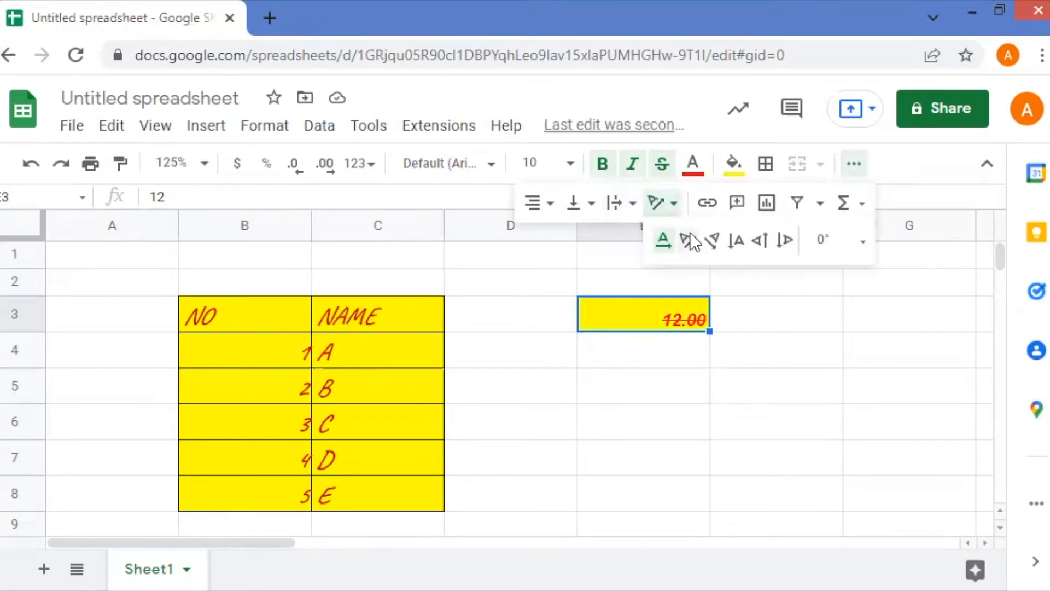
left_click(716, 245)
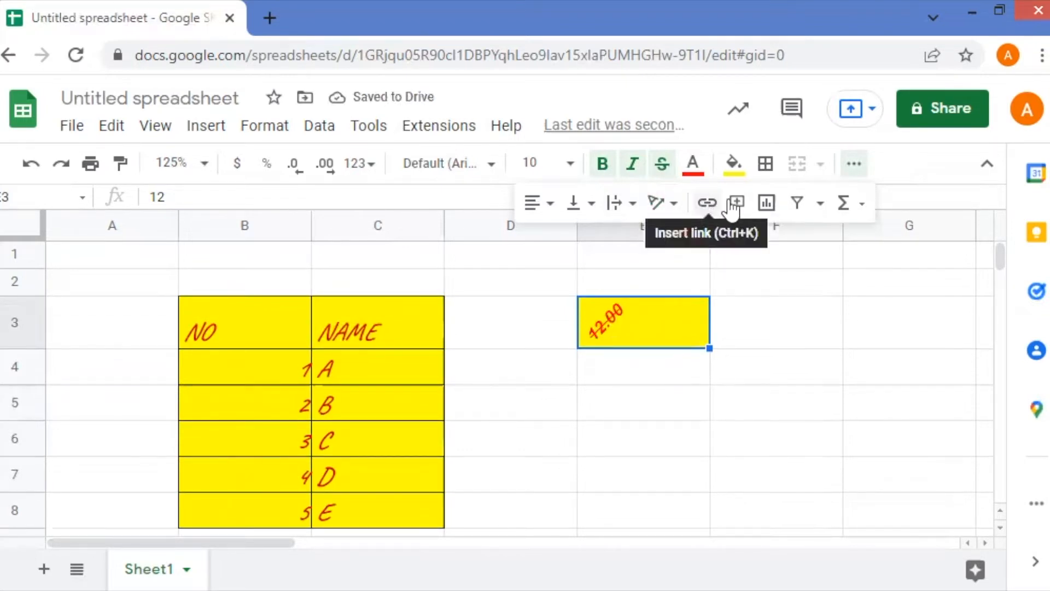
left_click(533, 214)
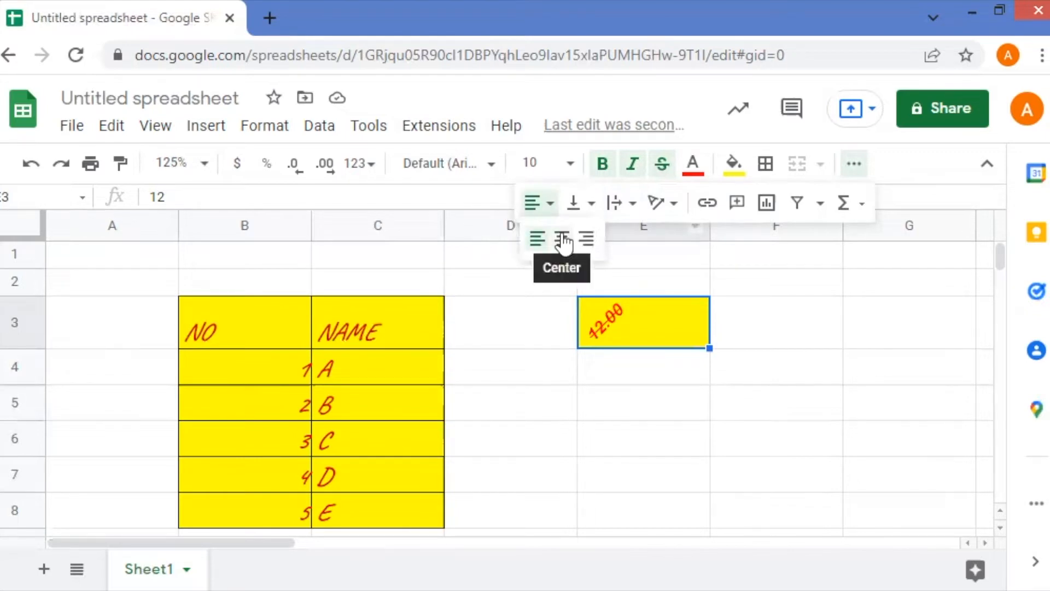
left_click(562, 235)
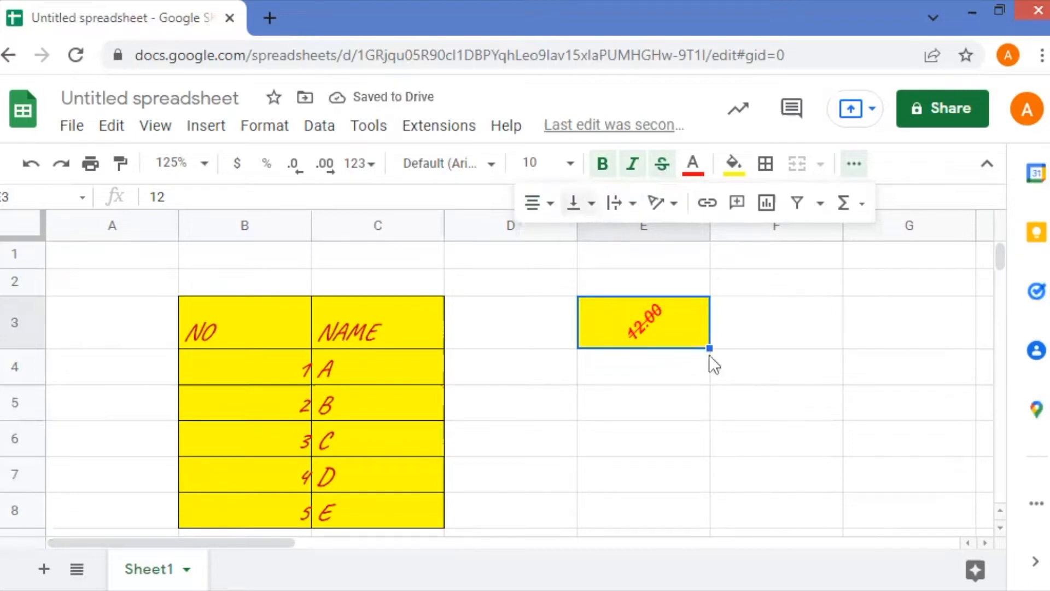
Step: Replace the content of cell E3 with the formula =MIN(12) and move to cell F3
left_click(860, 213)
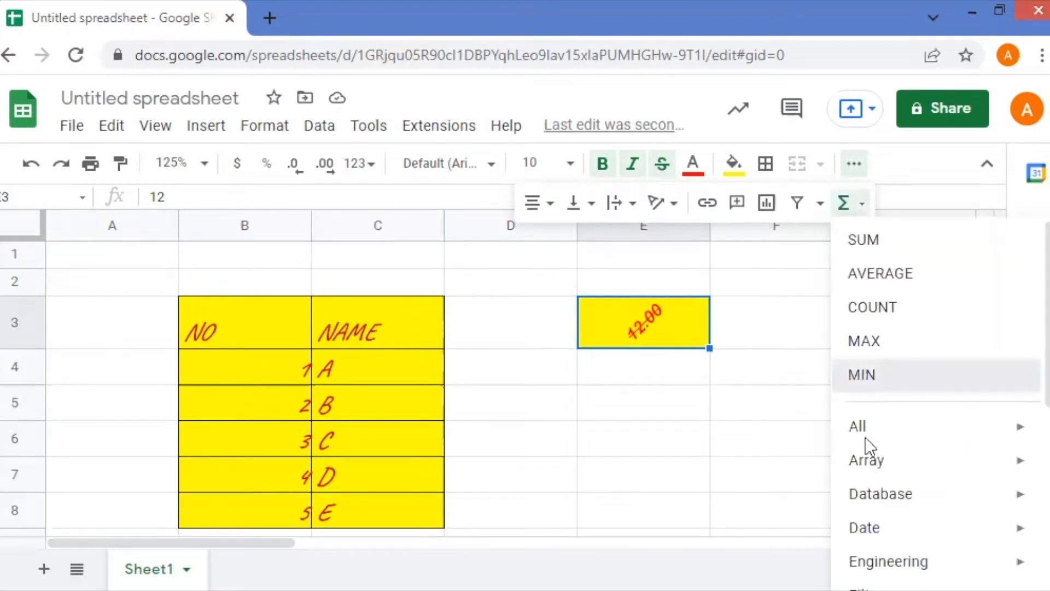
key("Return")
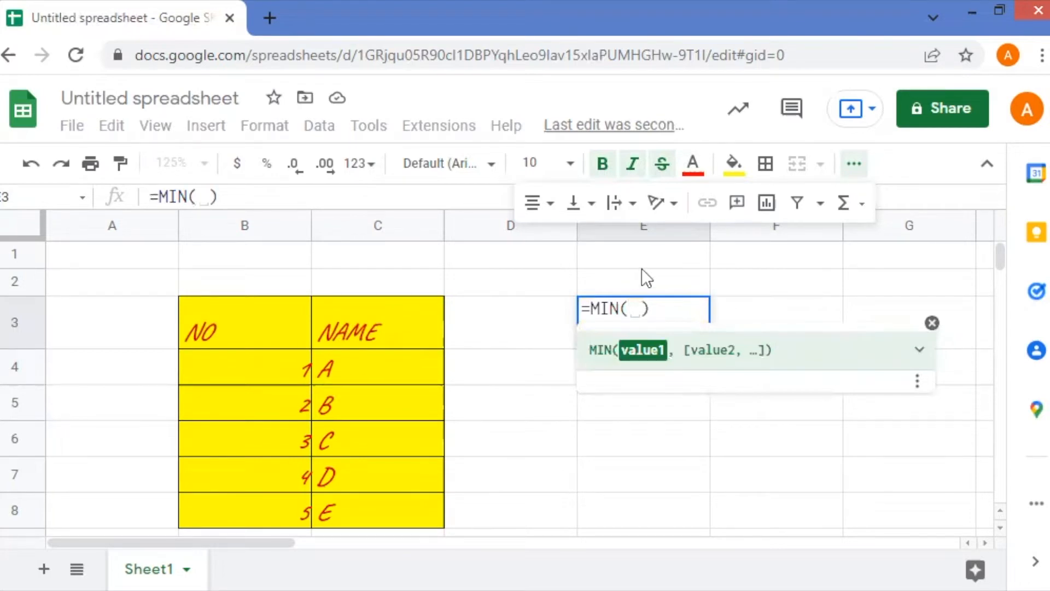
type("12")
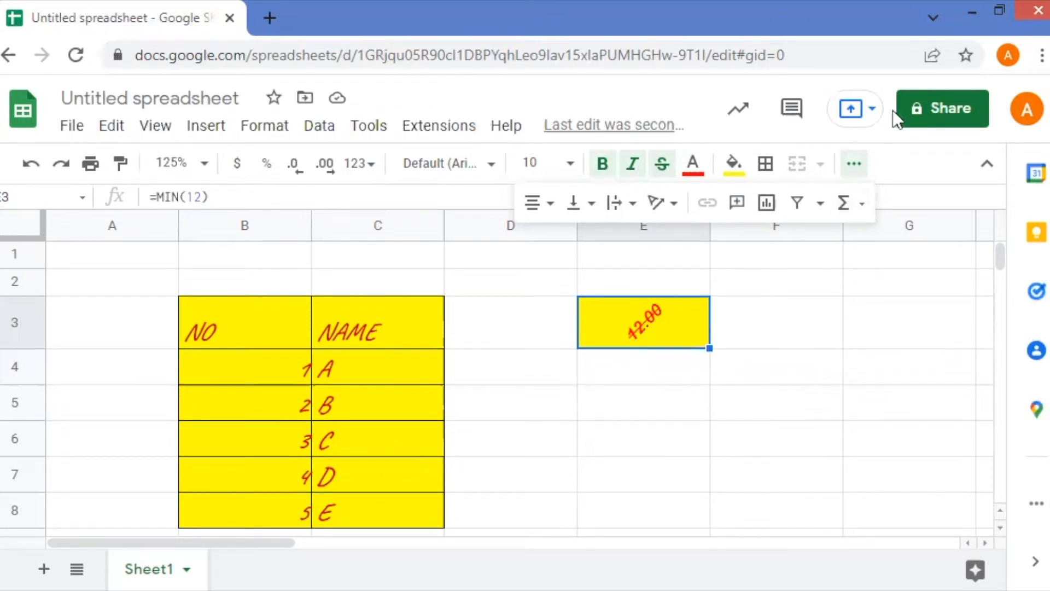
key("Right")
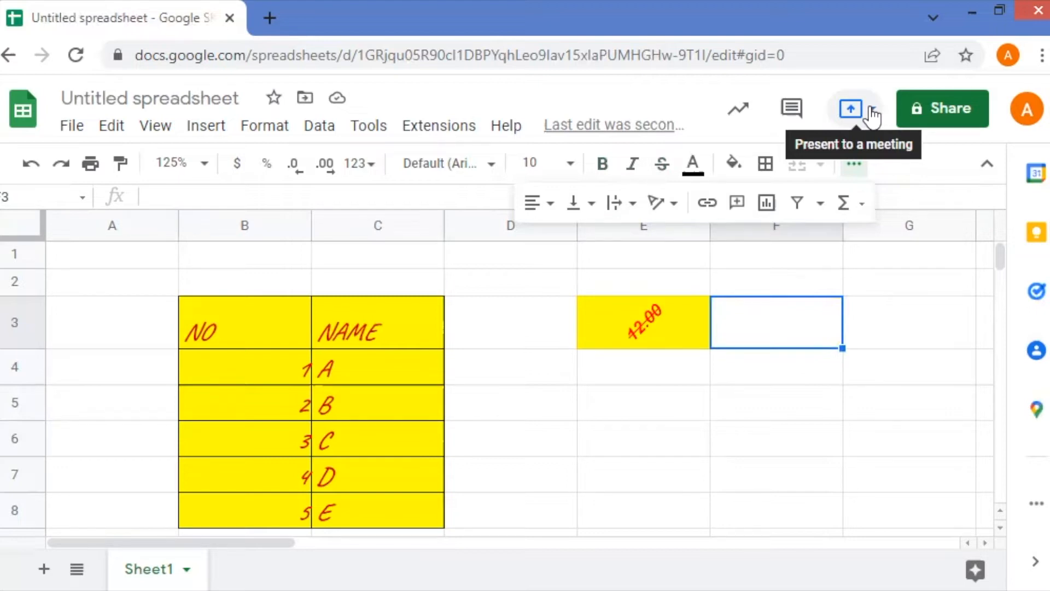
left_click(934, 107)
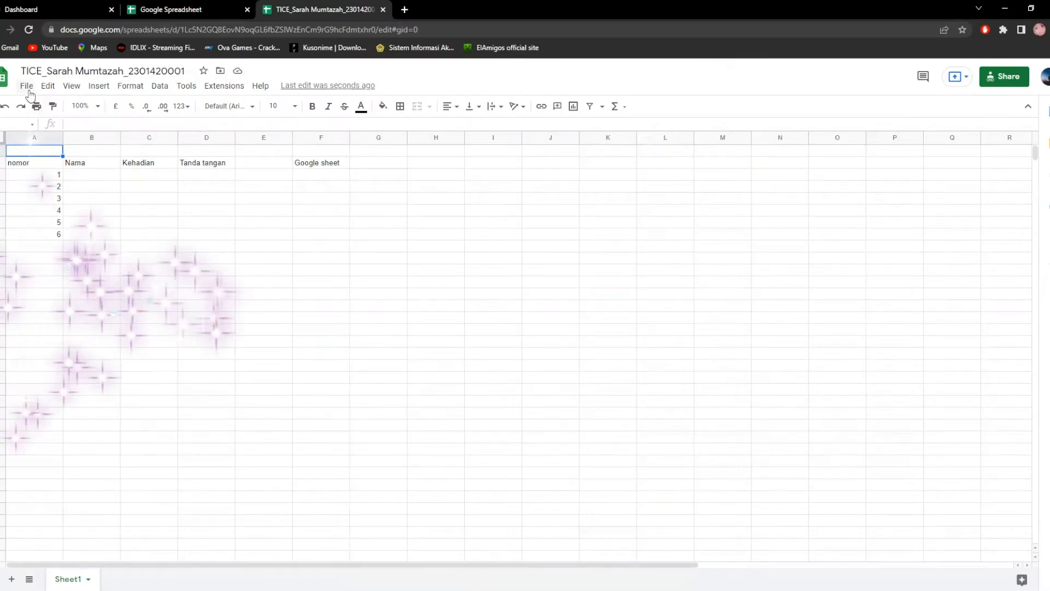
Step: Create a new blank spreadsheet, then return to the original spreadsheet with the nomor and Nama columns
left_click(27, 87)
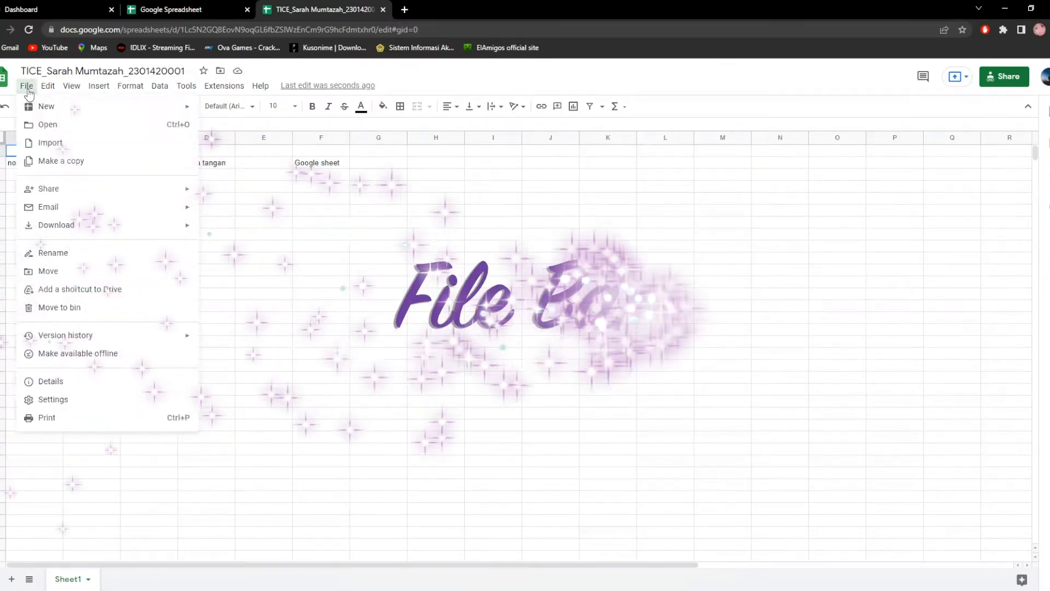
mouse_move(34, 106)
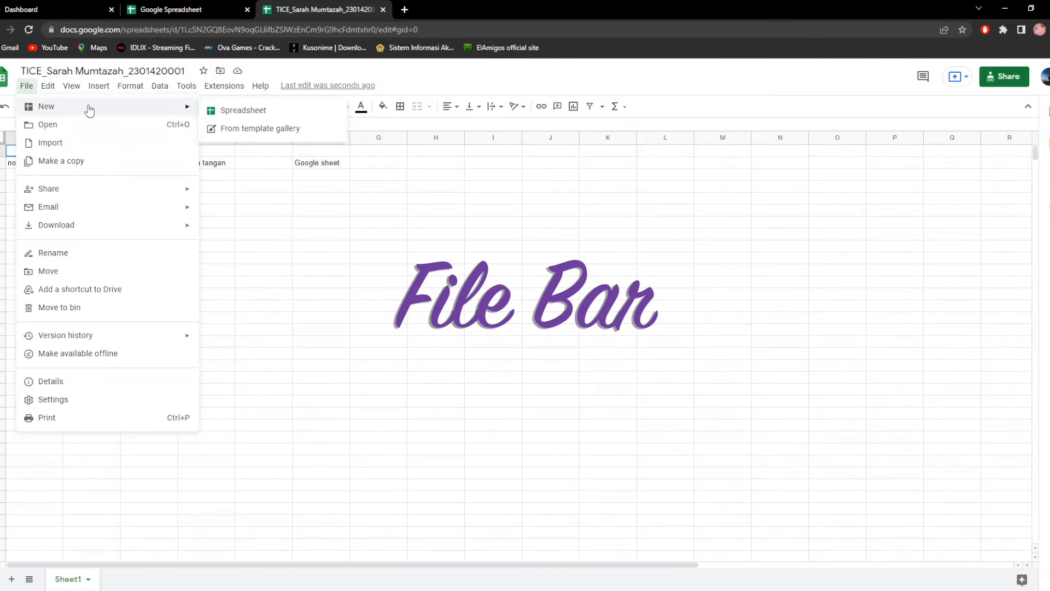
left_click(237, 112)
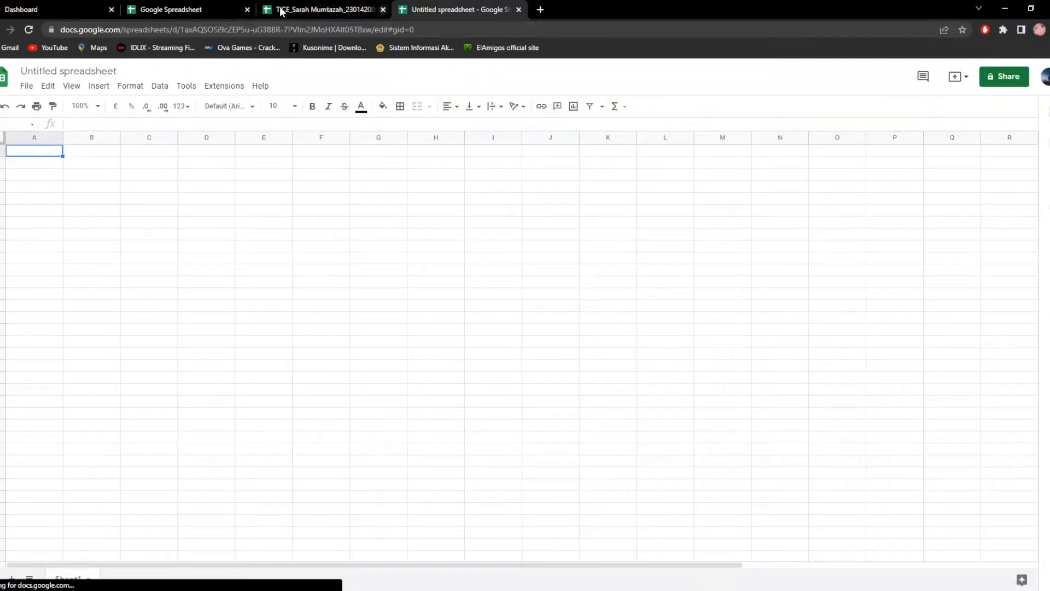
left_click(281, 11)
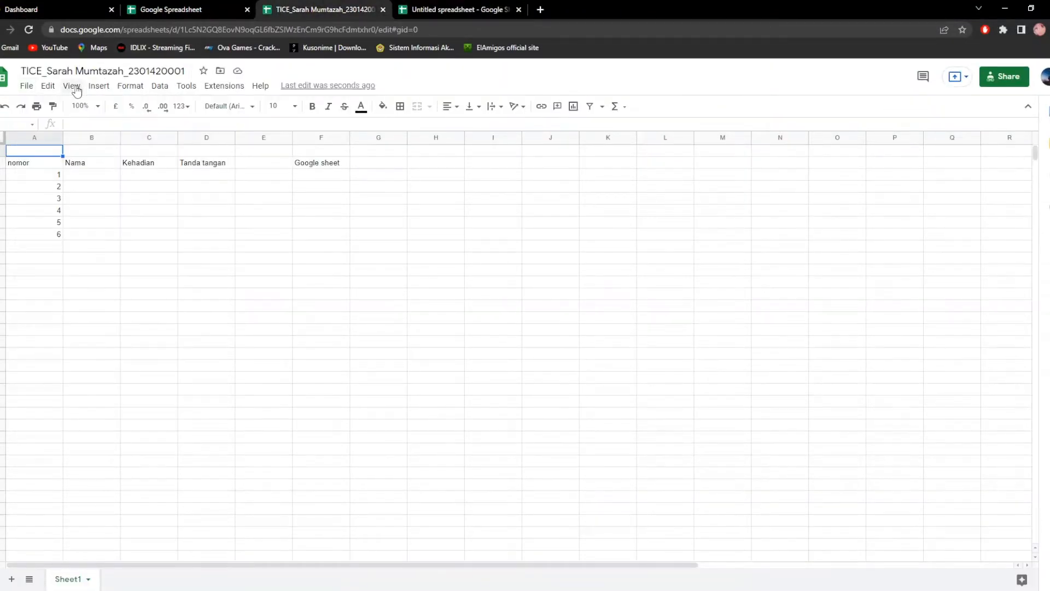
left_click(28, 87)
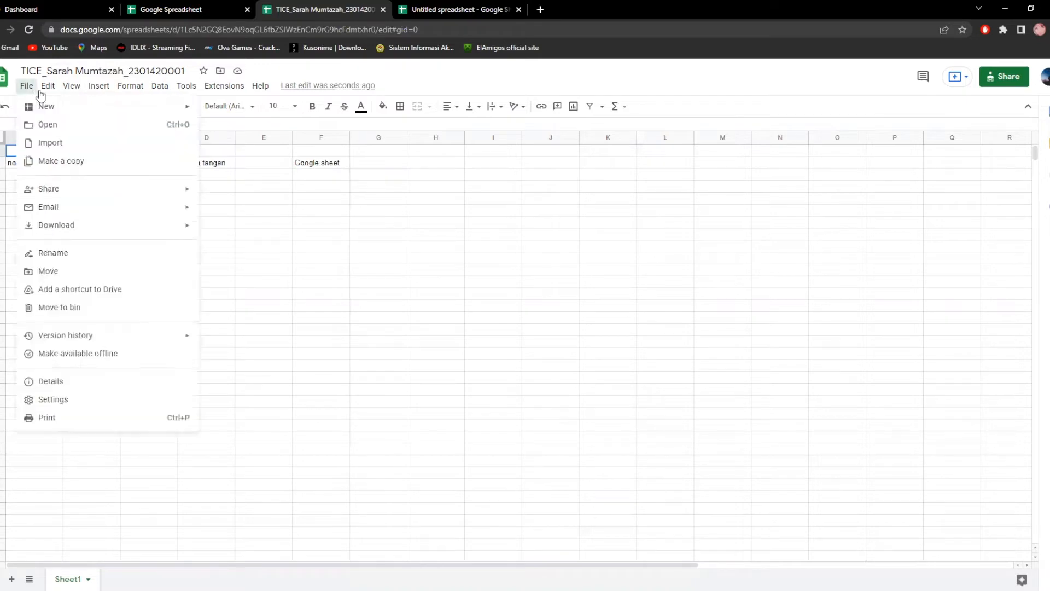
left_click(282, 20)
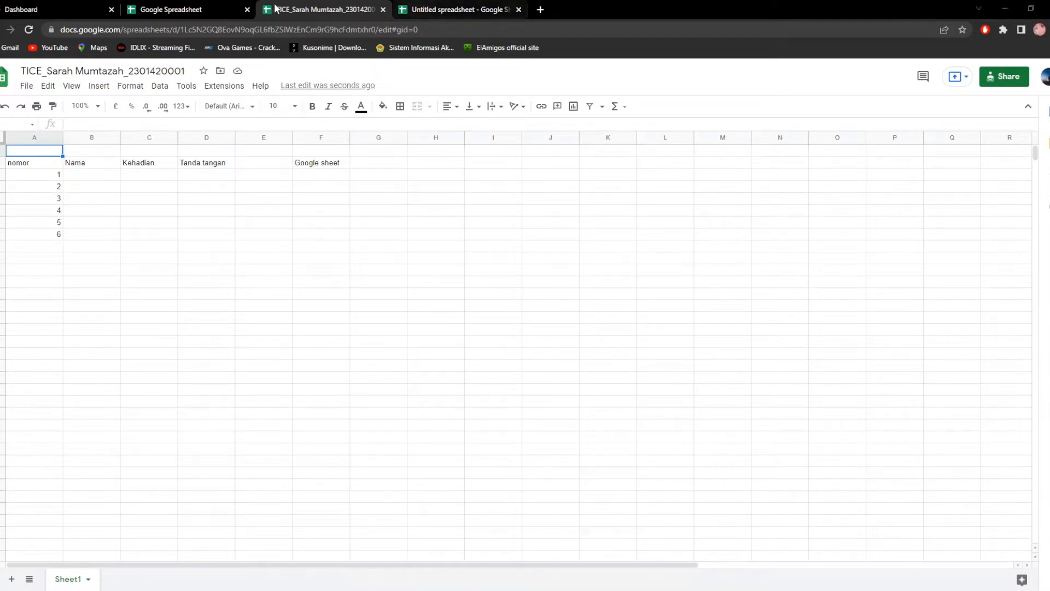
Step: Browse the files available to open in My Drive, look inside the Presensi Panitia Kosentra 2022 (File responses) folder, and close the file browser
left_click(28, 86)
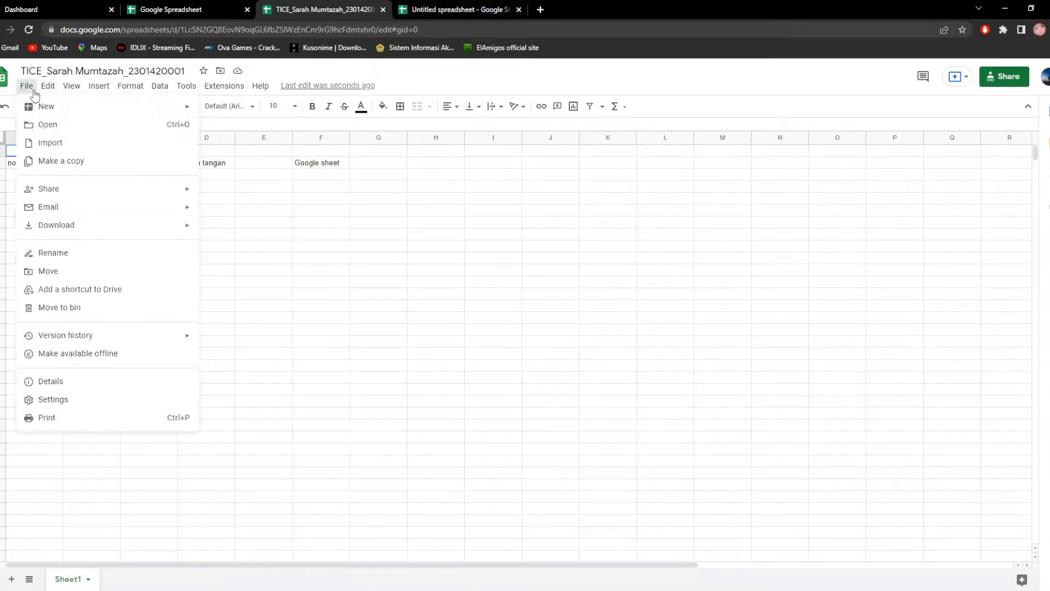
left_click(50, 125)
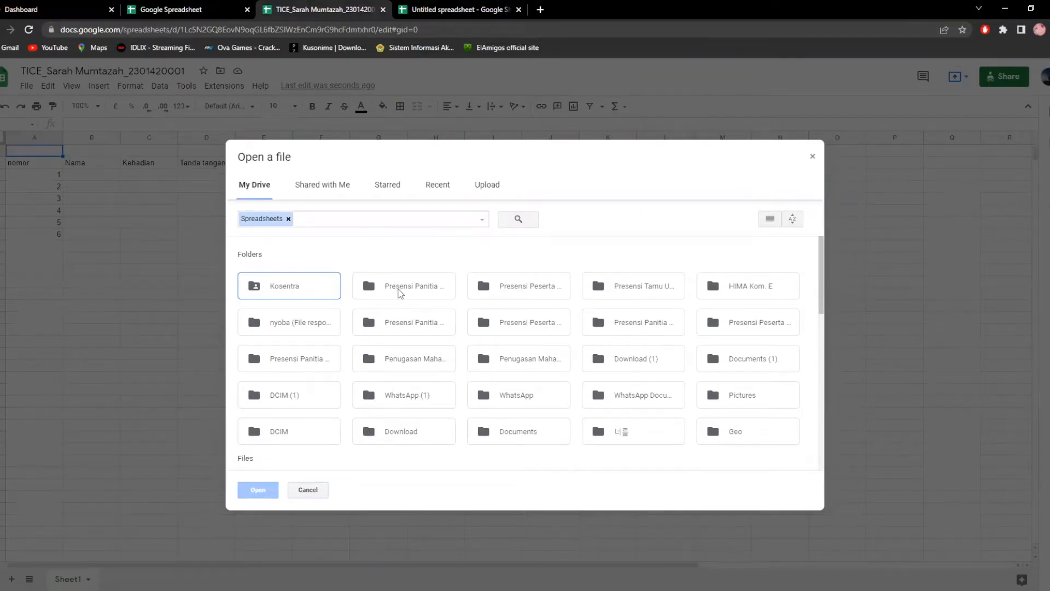
double_click(398, 289)
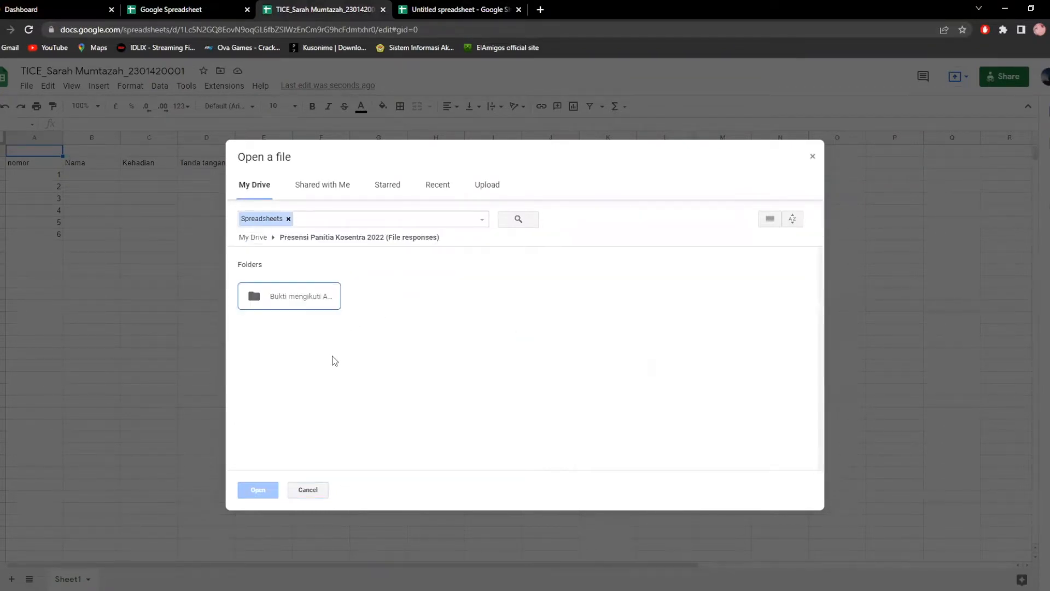
left_click(291, 301)
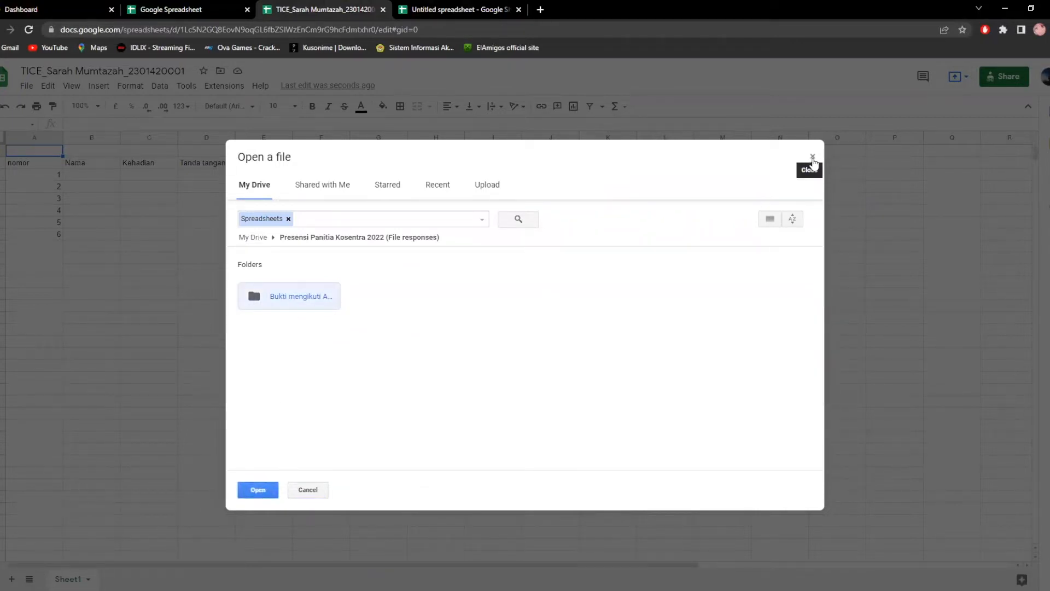
left_click(813, 158)
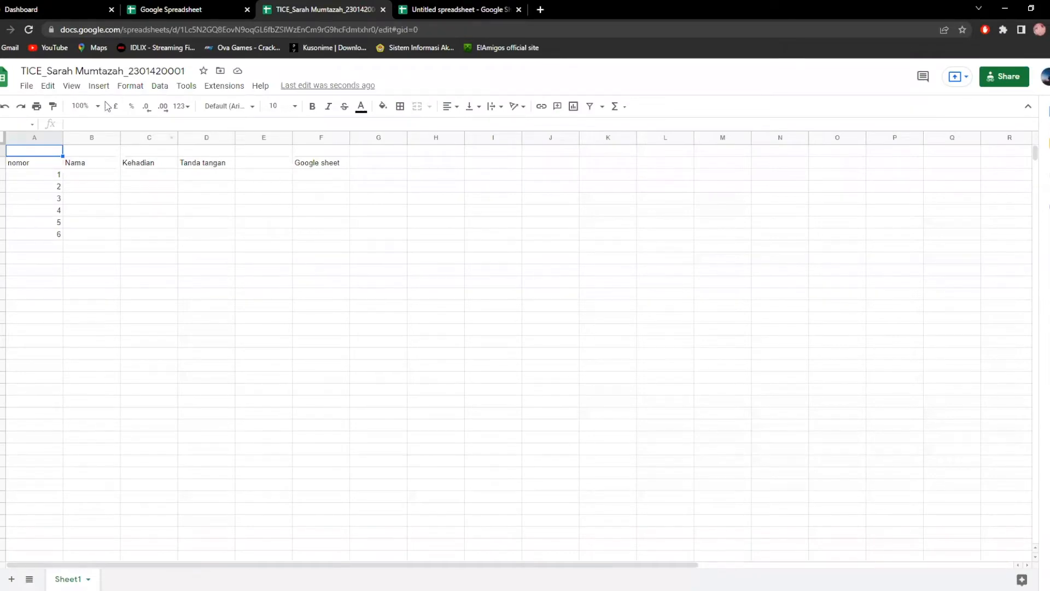
Step: View the file import options for the spreadsheet and close them without importing anything
left_click(26, 88)
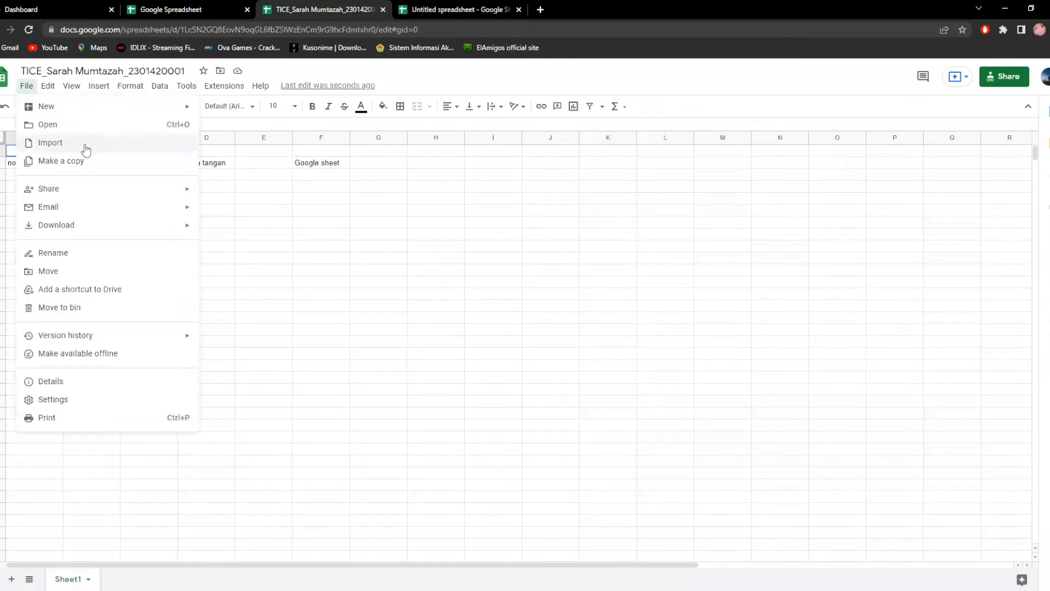
left_click(85, 144)
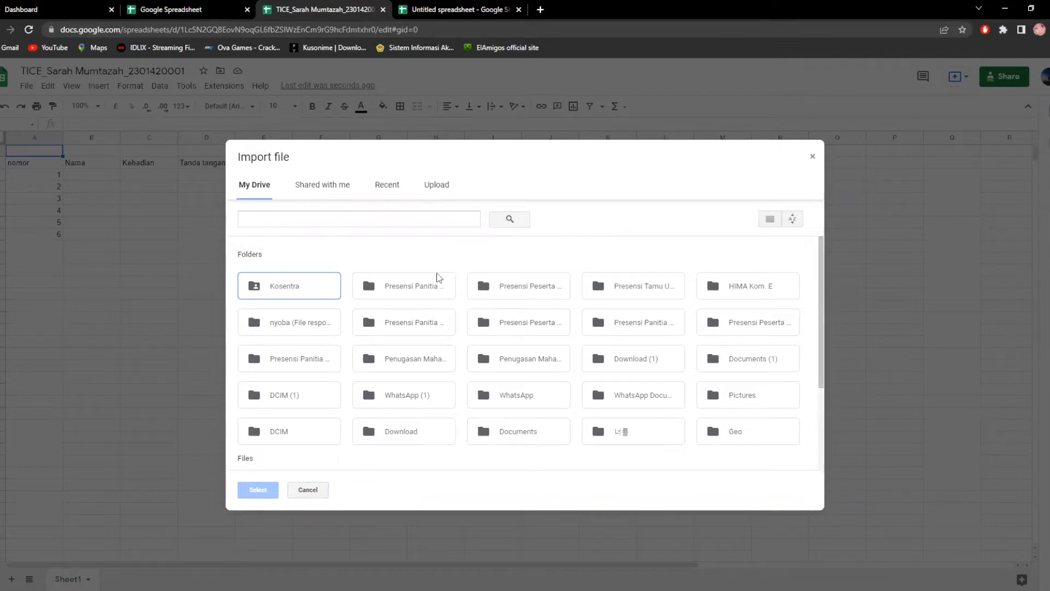
left_click(813, 156)
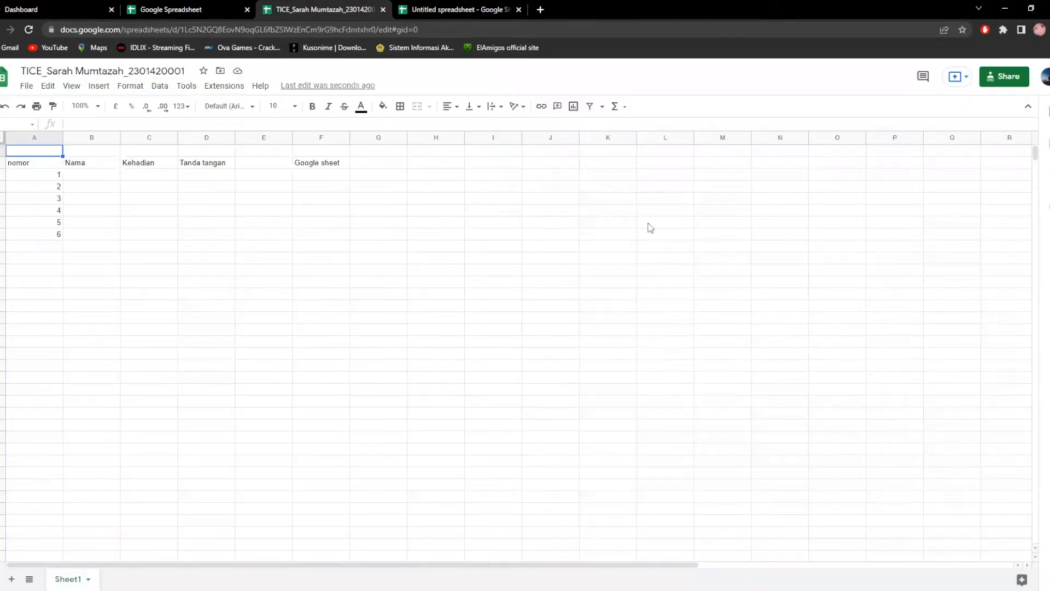
left_click(164, 220)
left_click(114, 212)
left_click(154, 215)
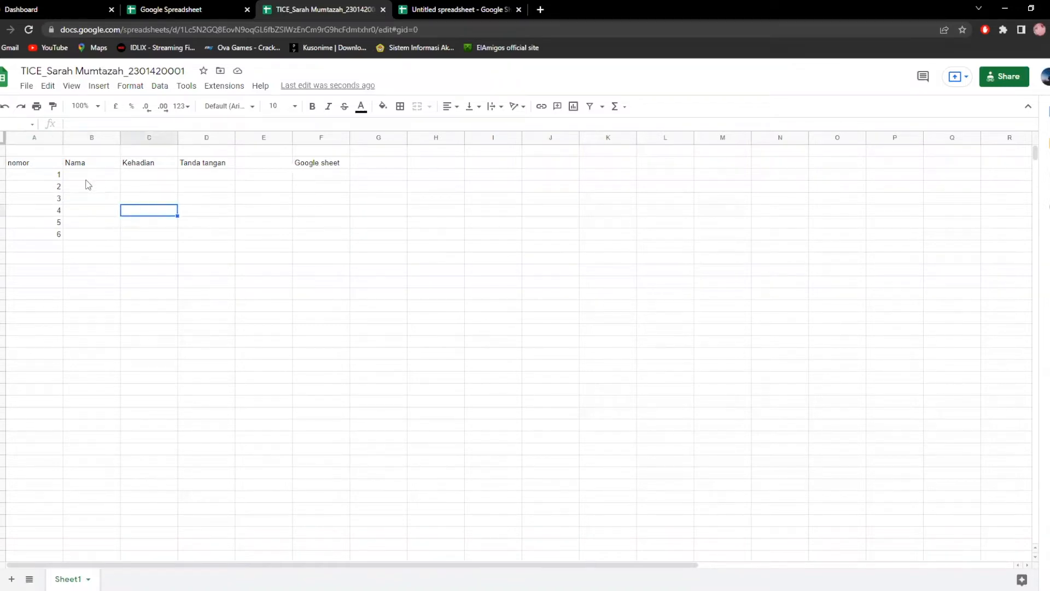
left_click(87, 176)
left_click(26, 86)
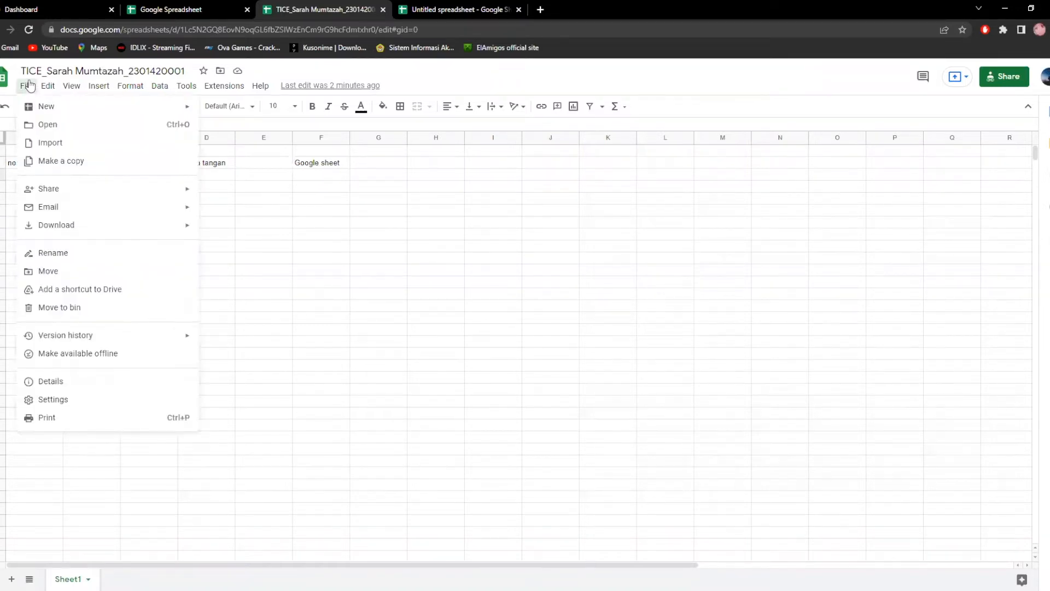
mouse_move(99, 86)
mouse_move(26, 86)
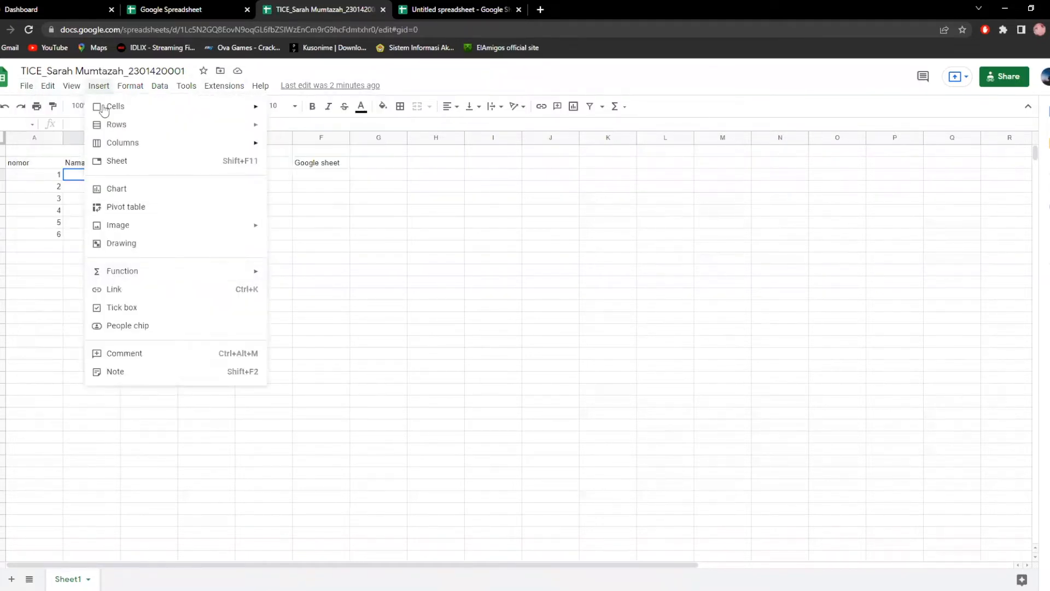
Step: Draft a share invitation to a suggested contact with the message "Google sheet mahasisswa", and discard it without sending
left_click(379, 220)
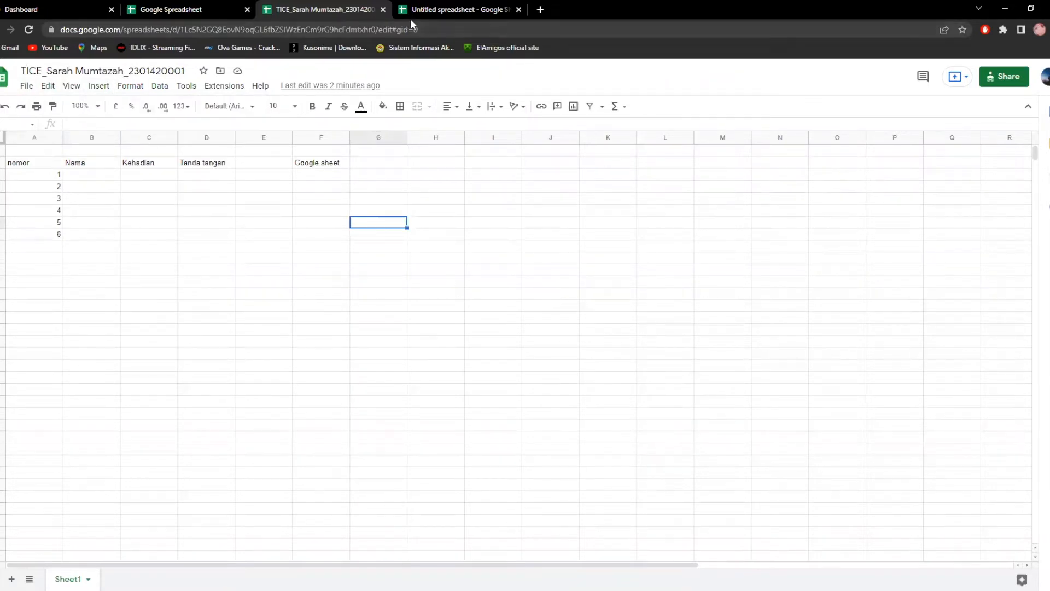
left_click(26, 86)
mouse_move(70, 191)
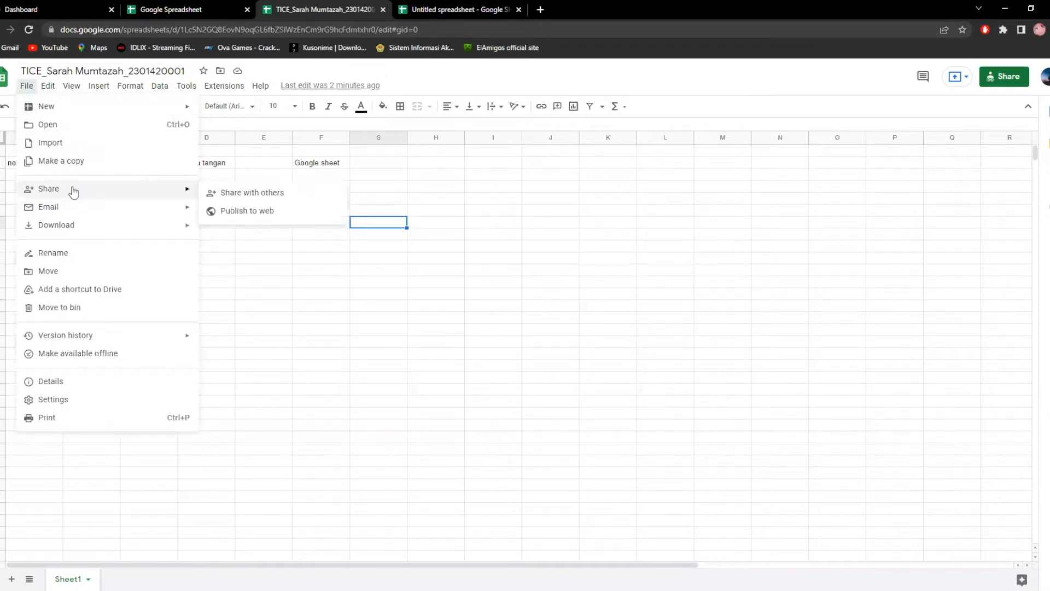
left_click(256, 194)
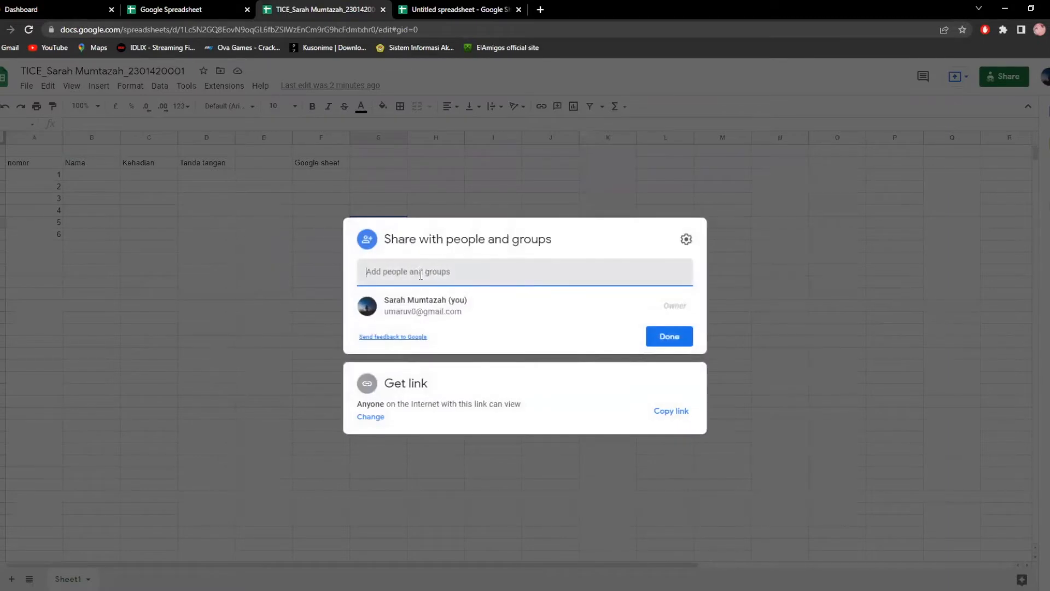
left_click(421, 275)
left_click(445, 316)
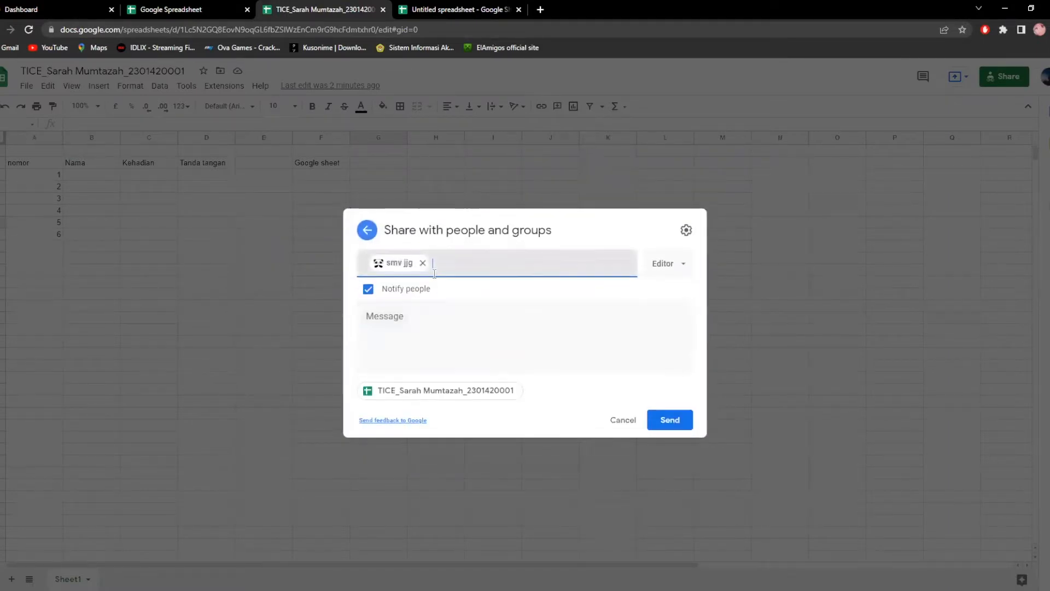
left_click(382, 321)
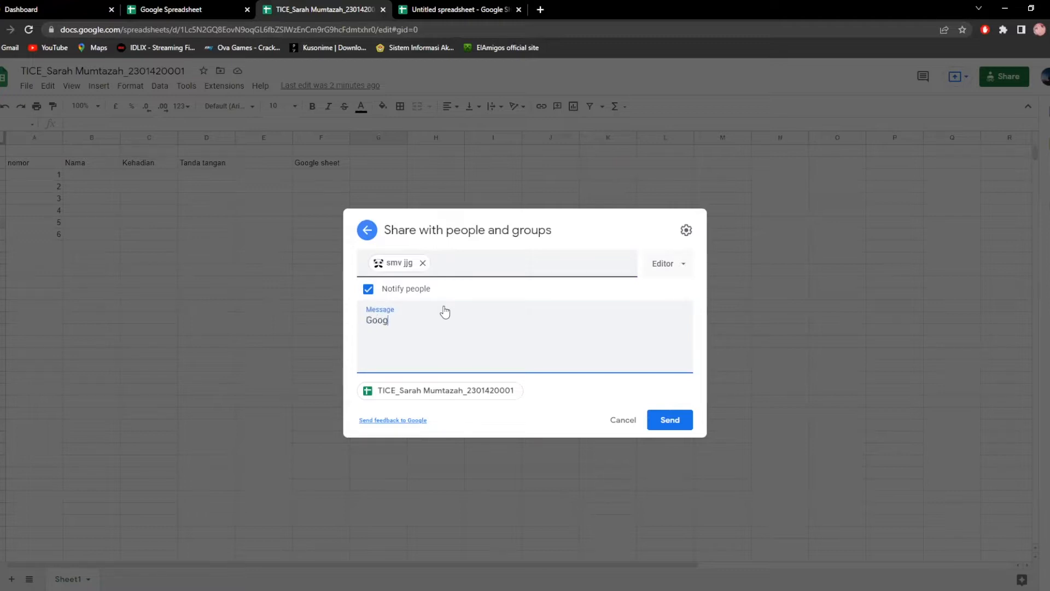
type("Google sheet mahasisswa")
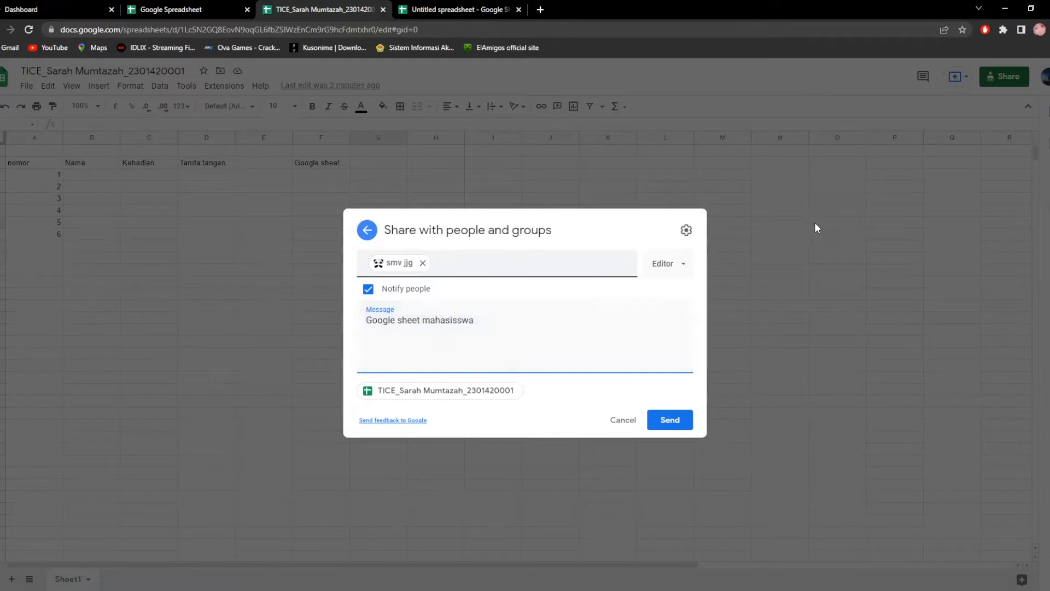
left_click_drag(501, 332, 337, 344)
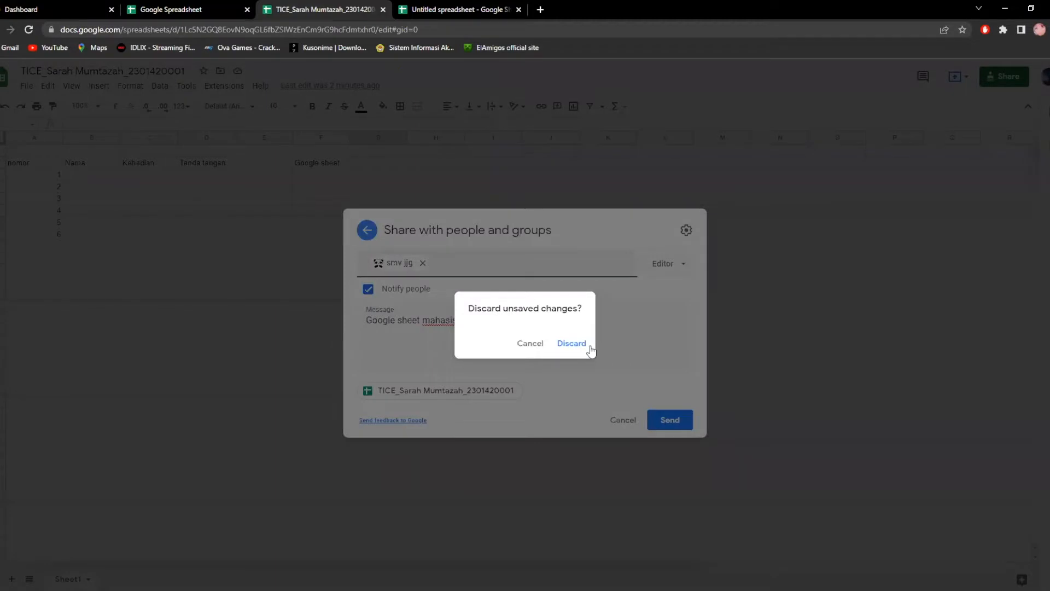
left_click(572, 345)
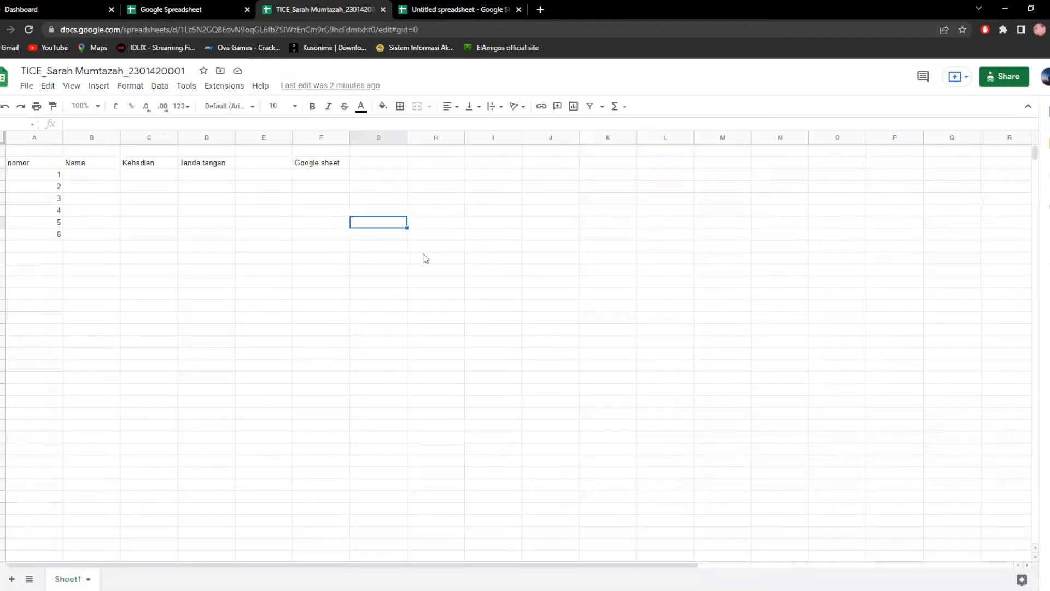
Step: View the spreadsheet's people-sharing settings and the access roles offered for the share link, and close the sharing dialog without changes
left_click(27, 87)
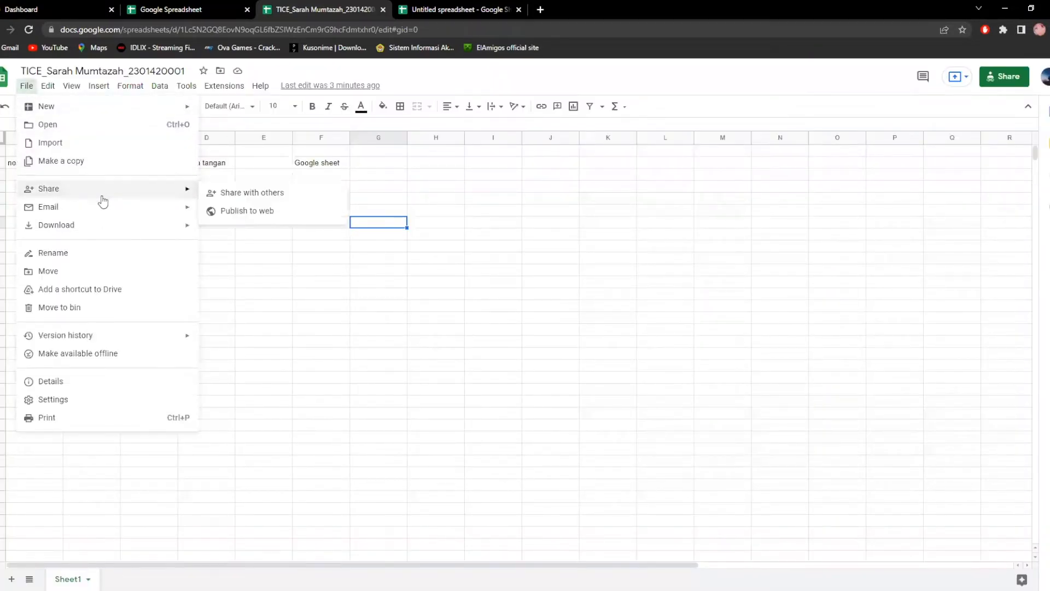
left_click(241, 193)
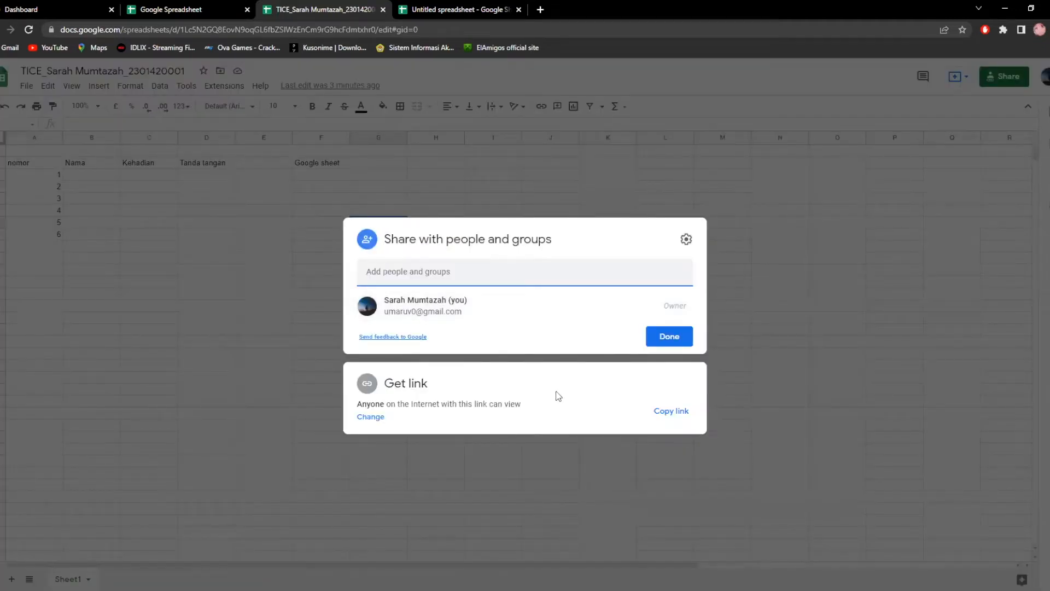
left_click(685, 239)
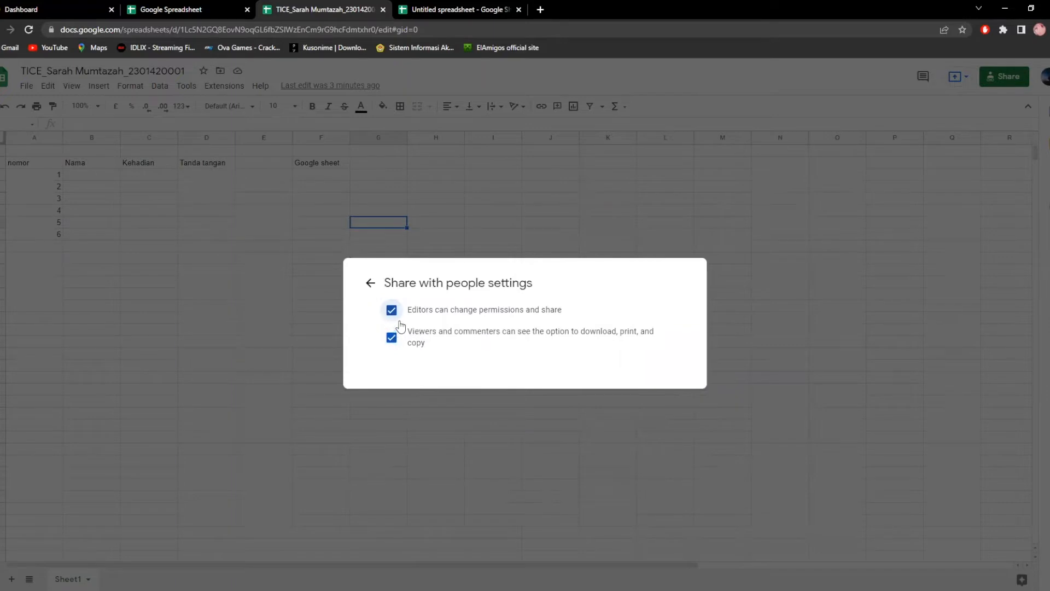
left_click(370, 283)
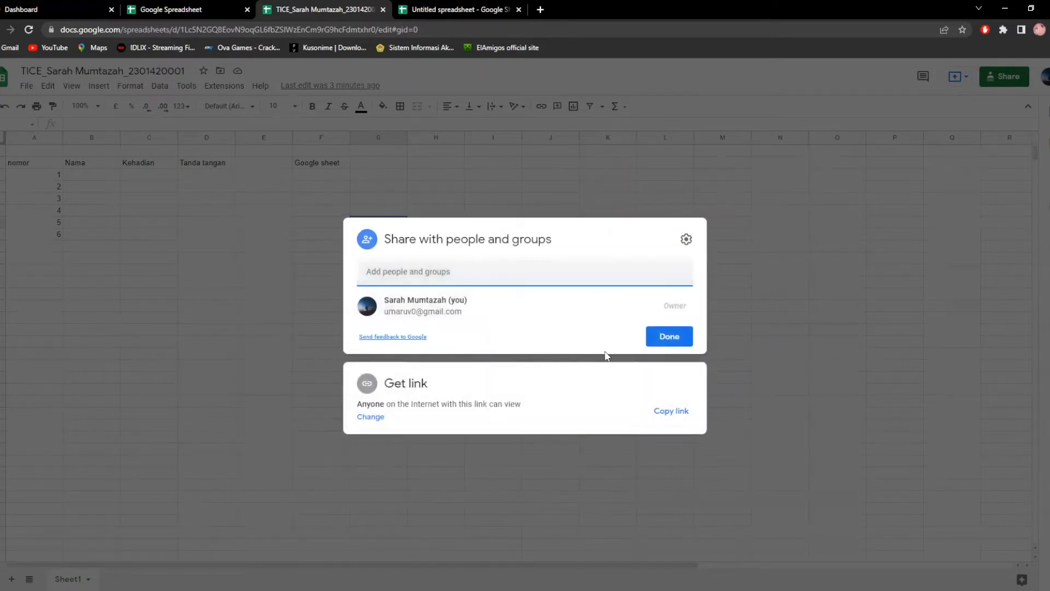
left_click(377, 419)
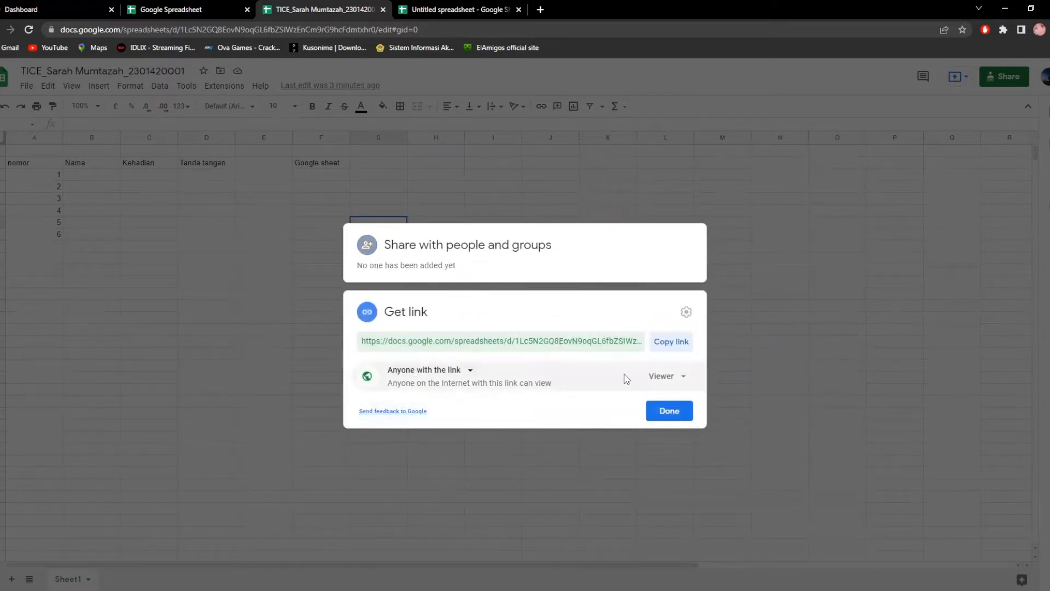
left_click(664, 378)
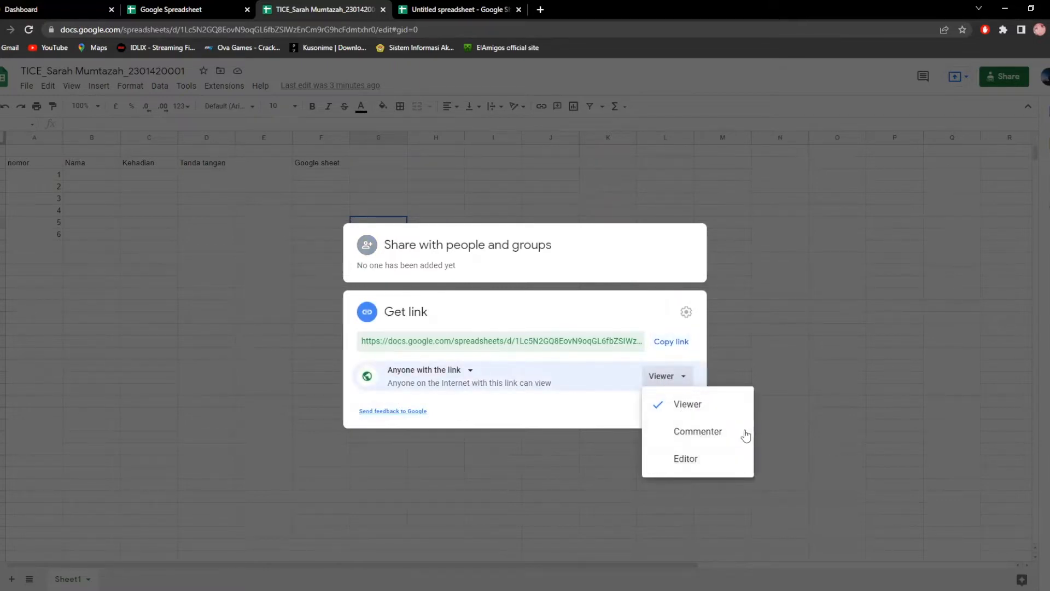
left_click(842, 420)
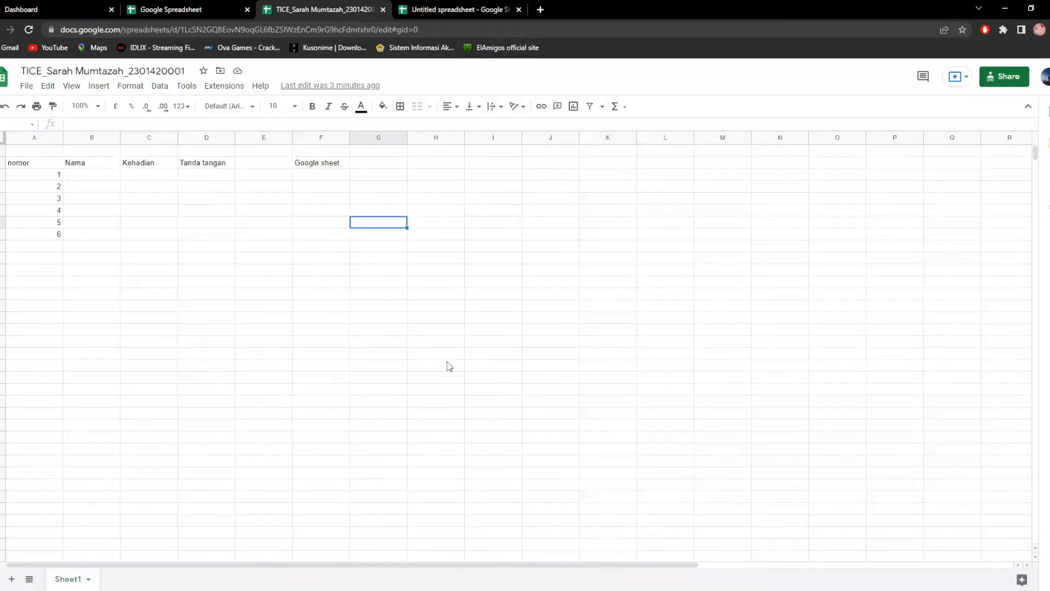
left_click(27, 86)
mouse_move(175, 191)
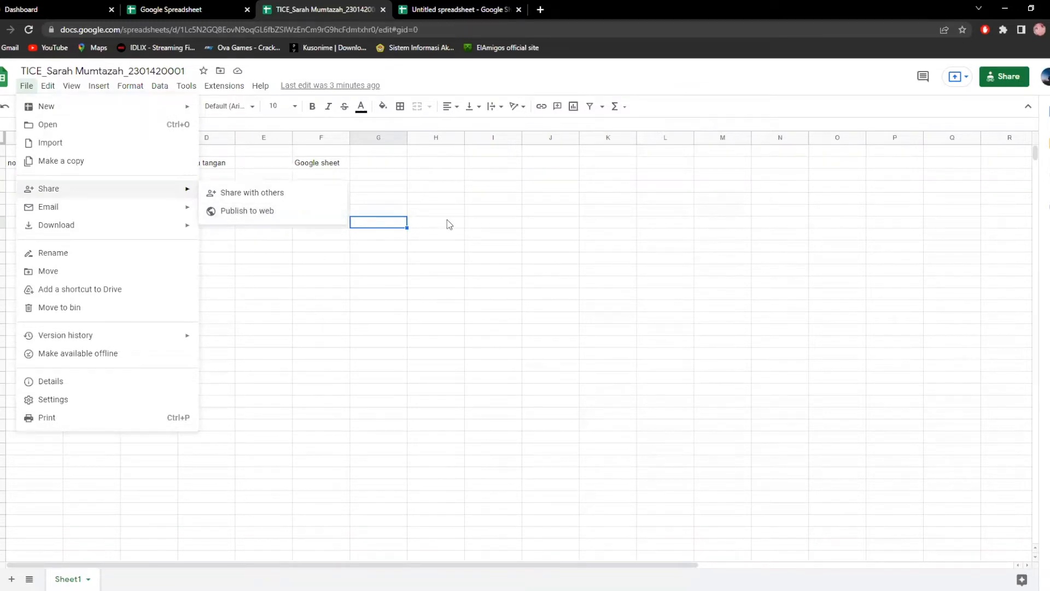
left_click(492, 211)
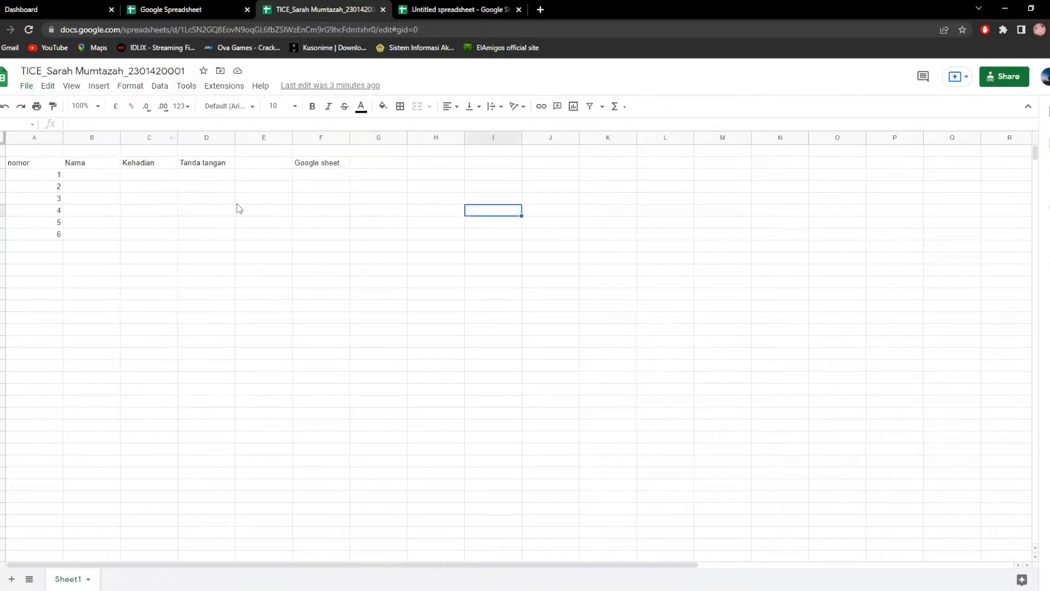
Step: Start emailing this file and add a suggested contact as the recipient
left_click(26, 86)
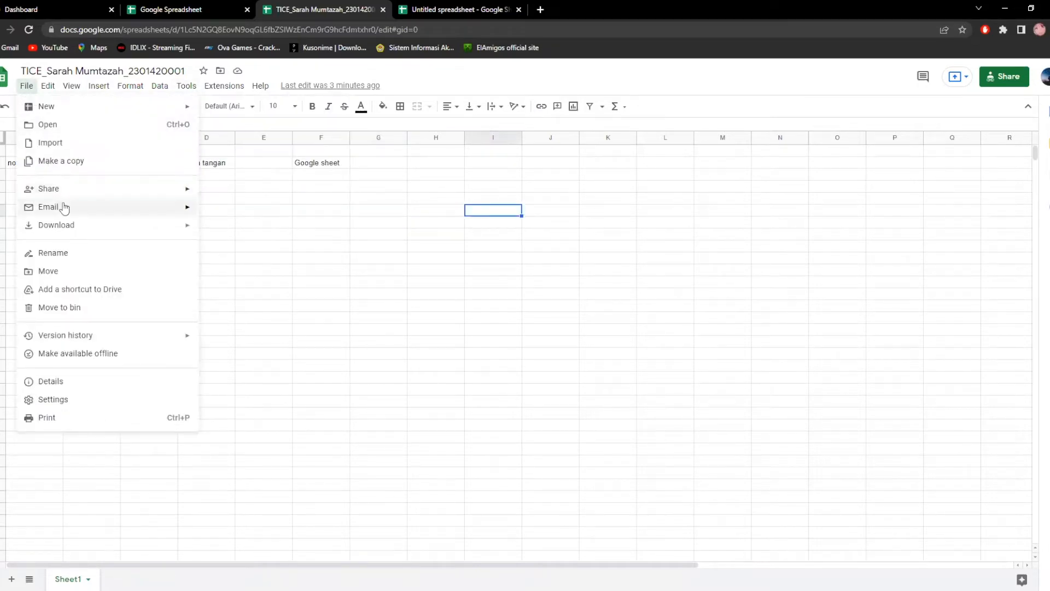
mouse_move(87, 210)
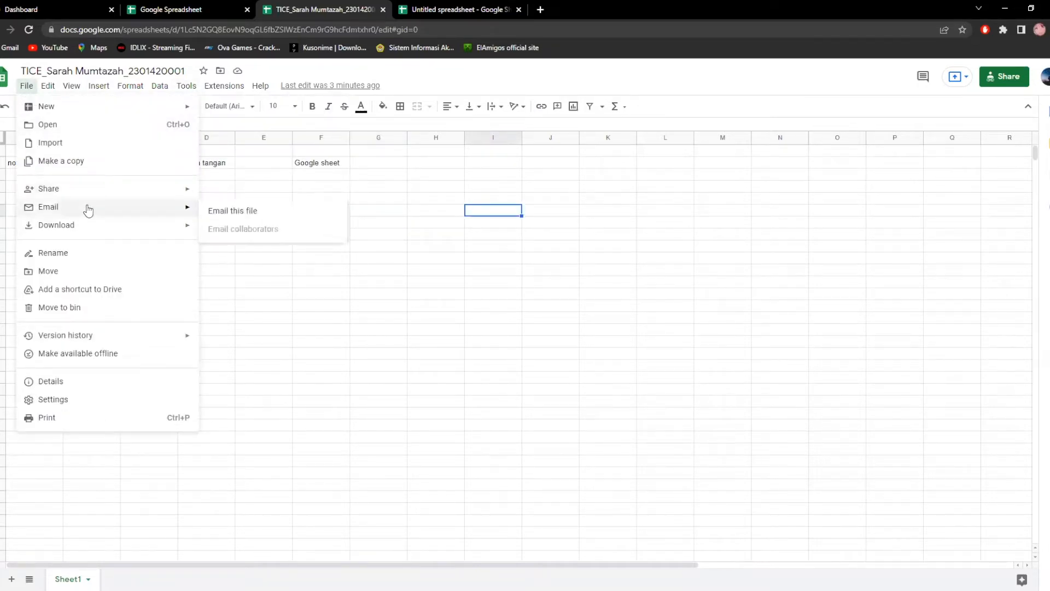
left_click(211, 214)
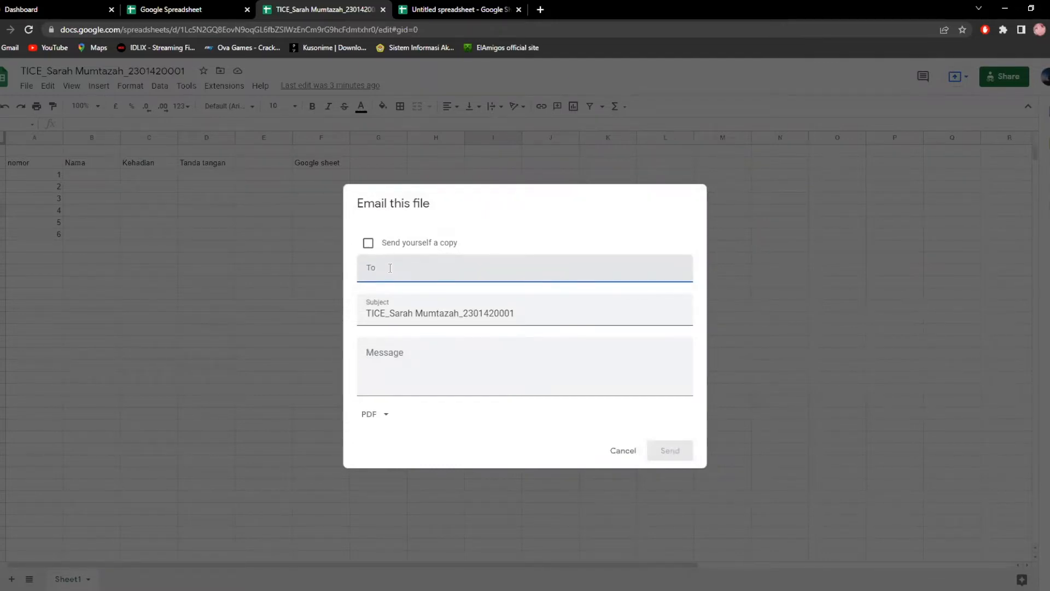
type("smv jjg")
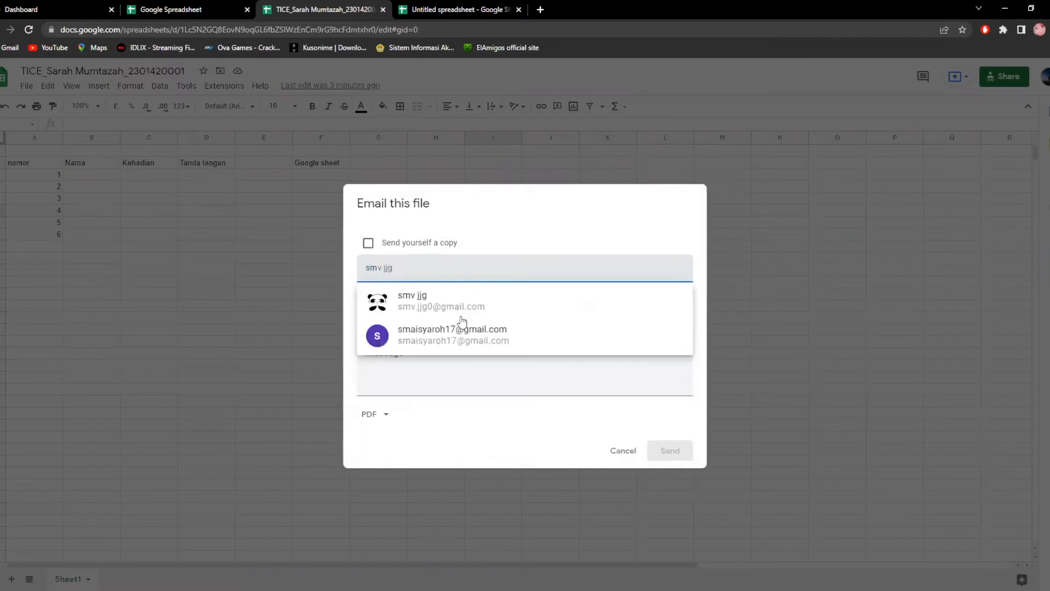
left_click(468, 309)
Step: Write "Informasi jumlah mahasiswa" as the message of the email
left_click(406, 352)
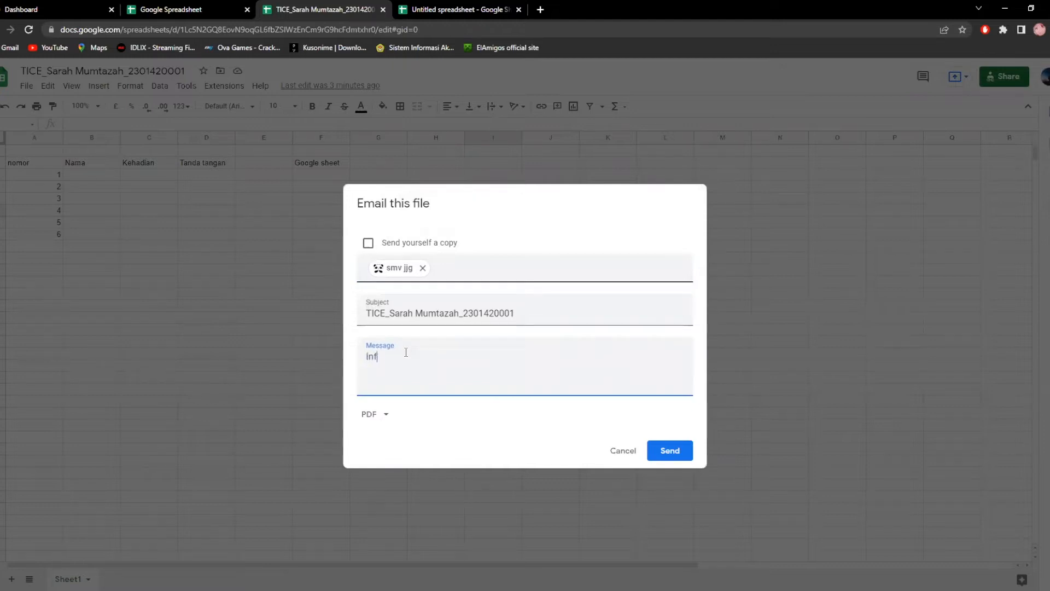
type("masi mahasiswa")
left_click(407, 356)
type("j")
type("mlah")
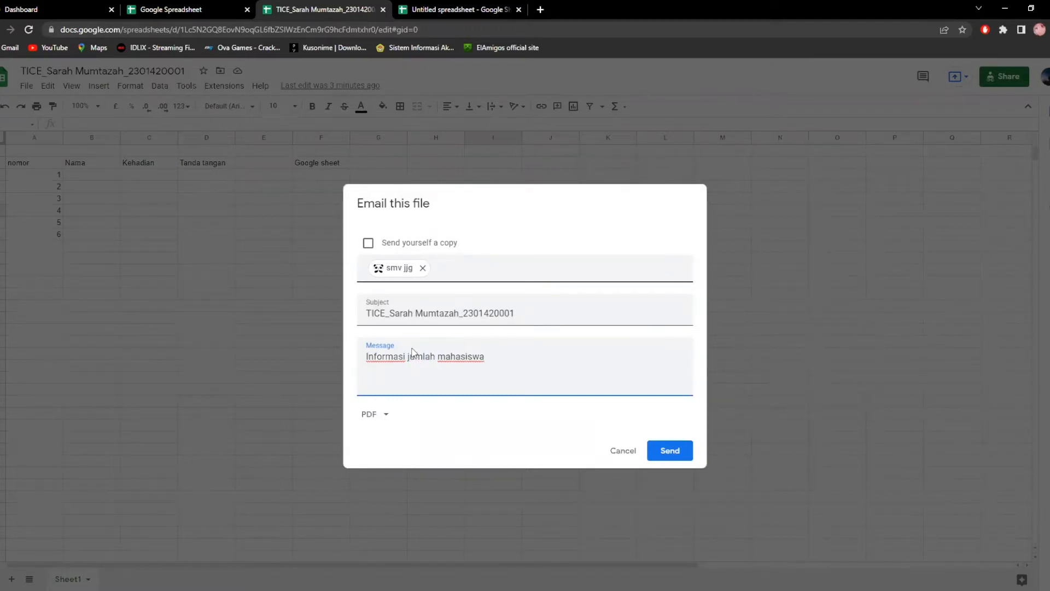
Step: Turn the option to send yourself a copy on and off again, and cancel the email without sending it
left_click(368, 244)
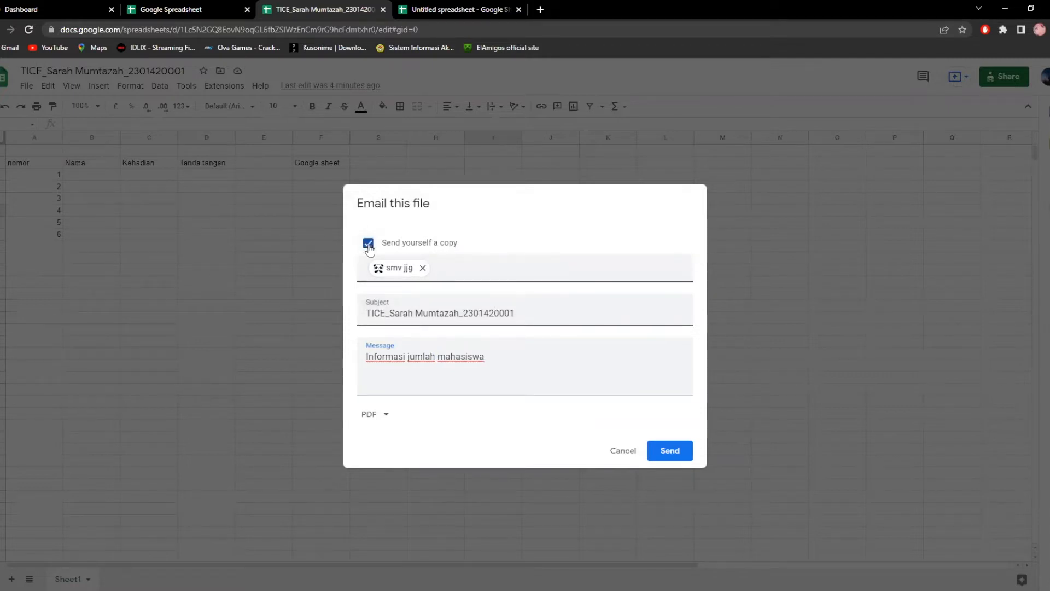
left_click(369, 244)
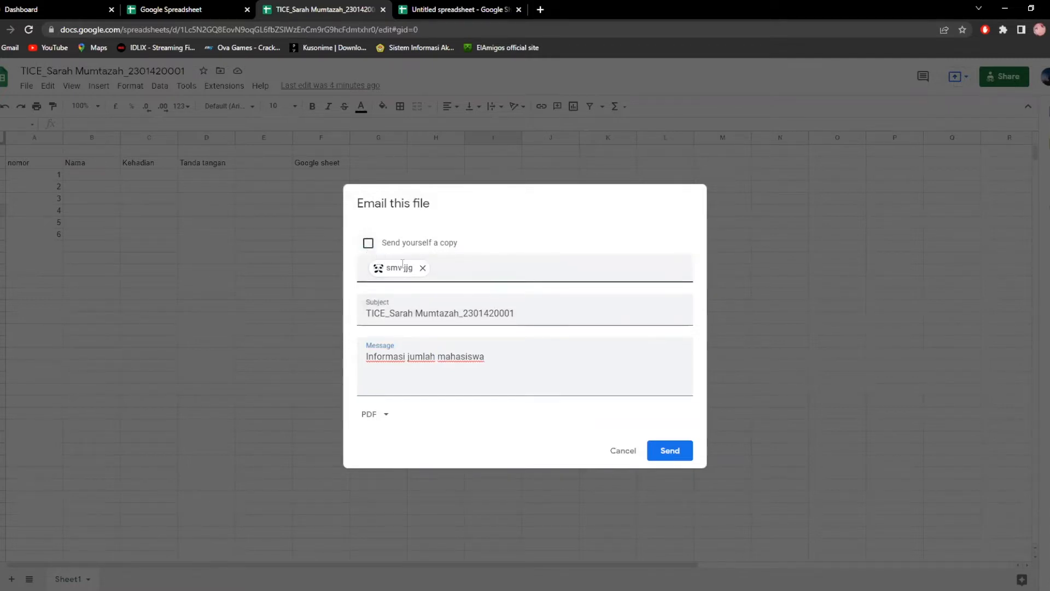
left_click(626, 454)
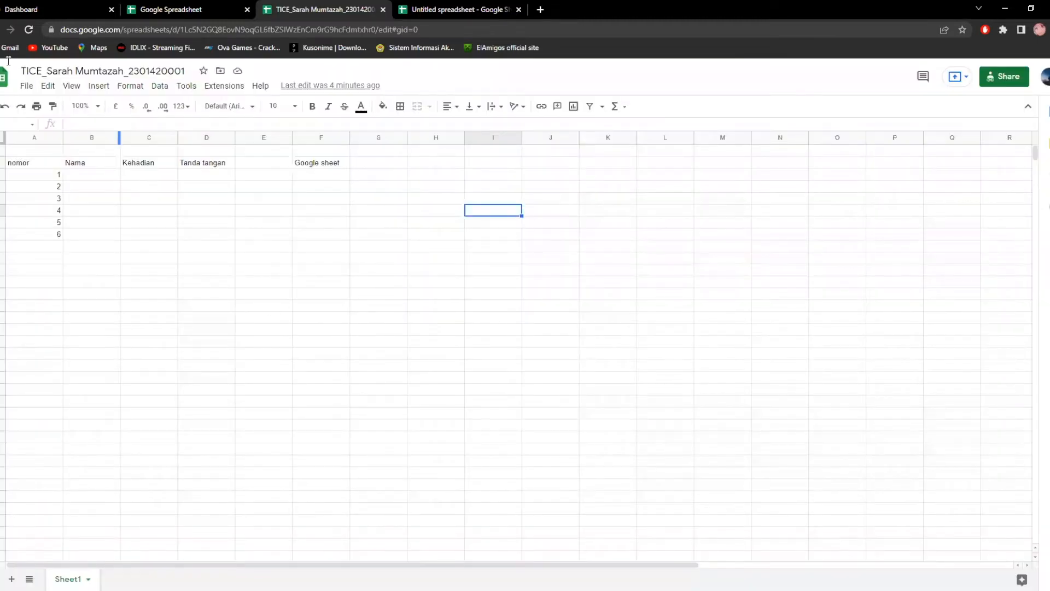
Step: View the file formats offered for downloading the spreadsheet, without downloading anything
left_click(26, 87)
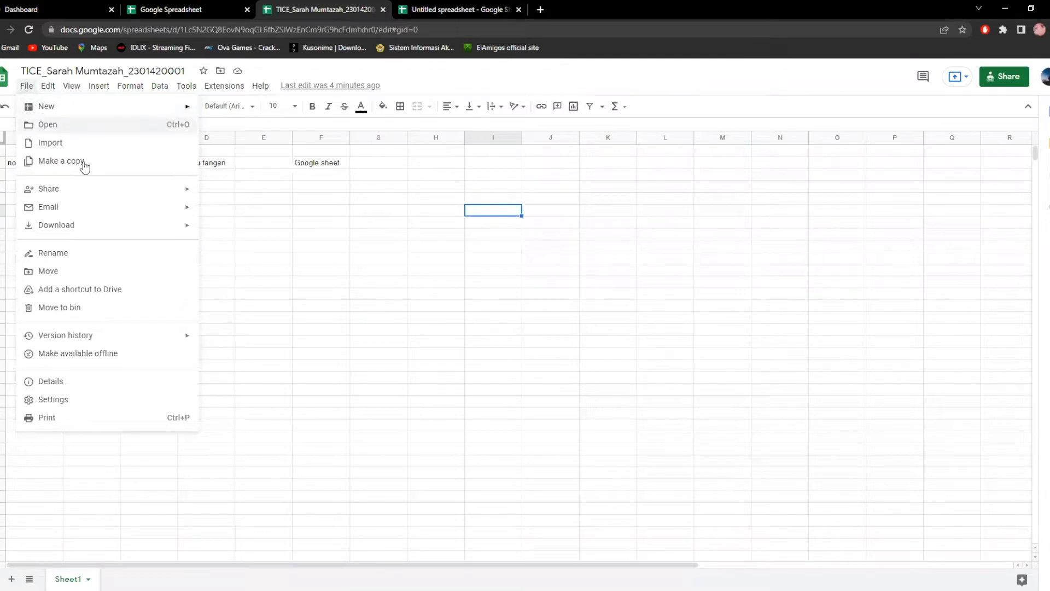
mouse_move(96, 226)
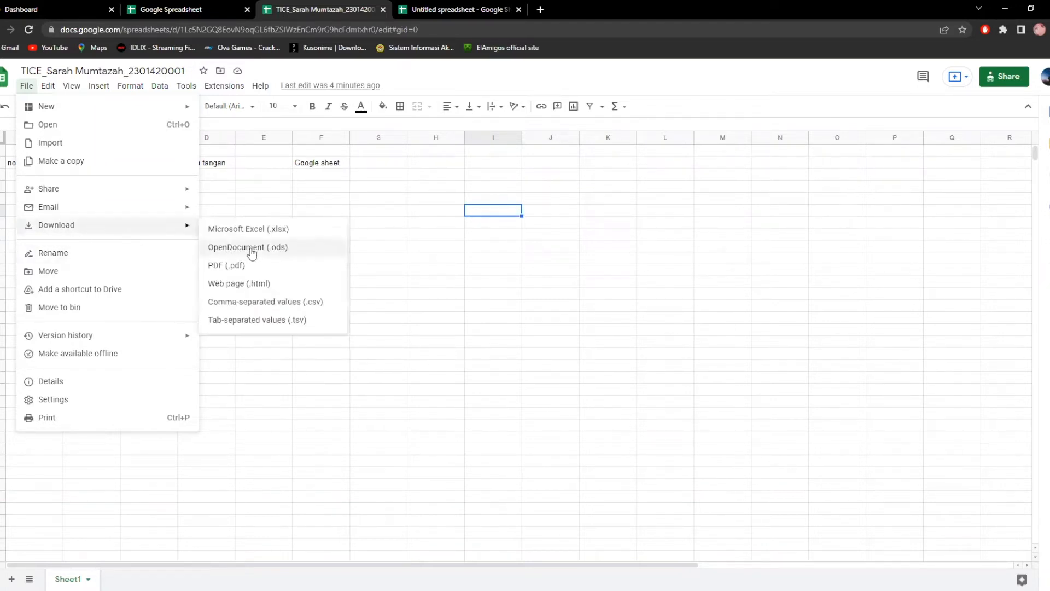
left_click(433, 200)
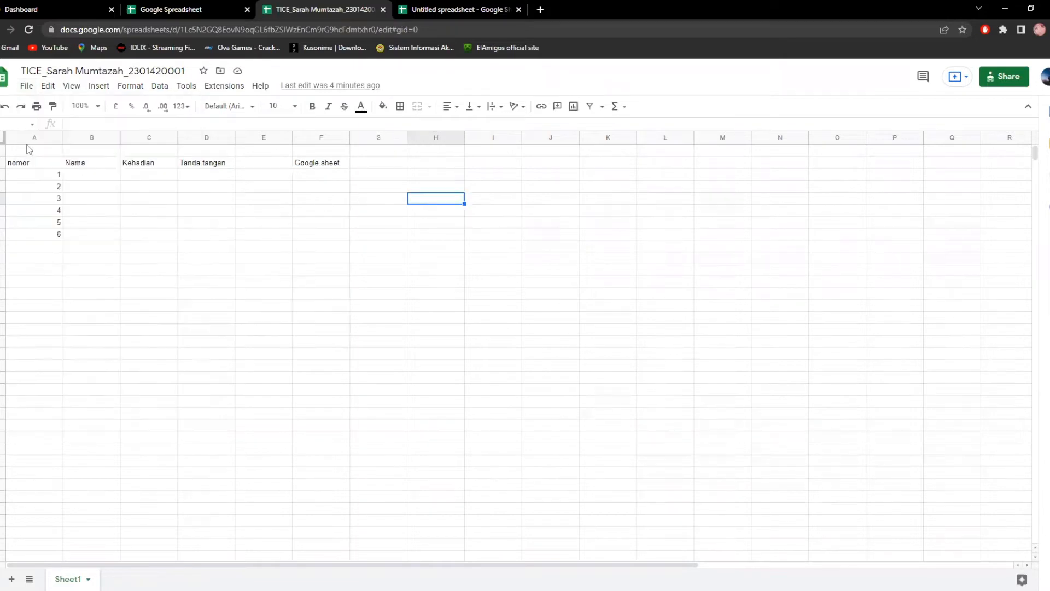
Step: Open the spreadsheet's title for renaming
left_click(47, 85)
mouse_move(28, 93)
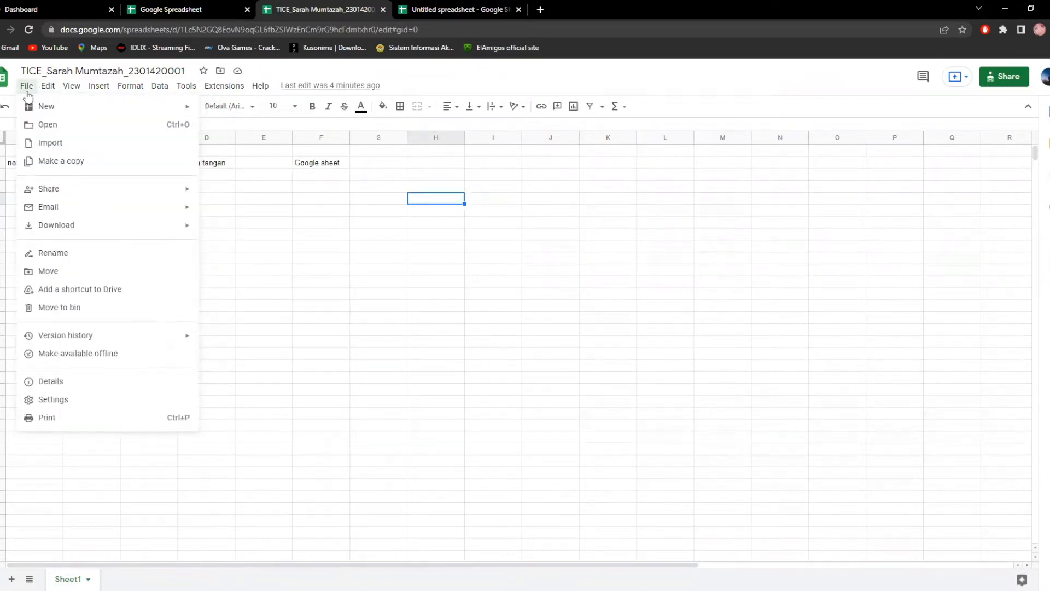
mouse_move(57, 229)
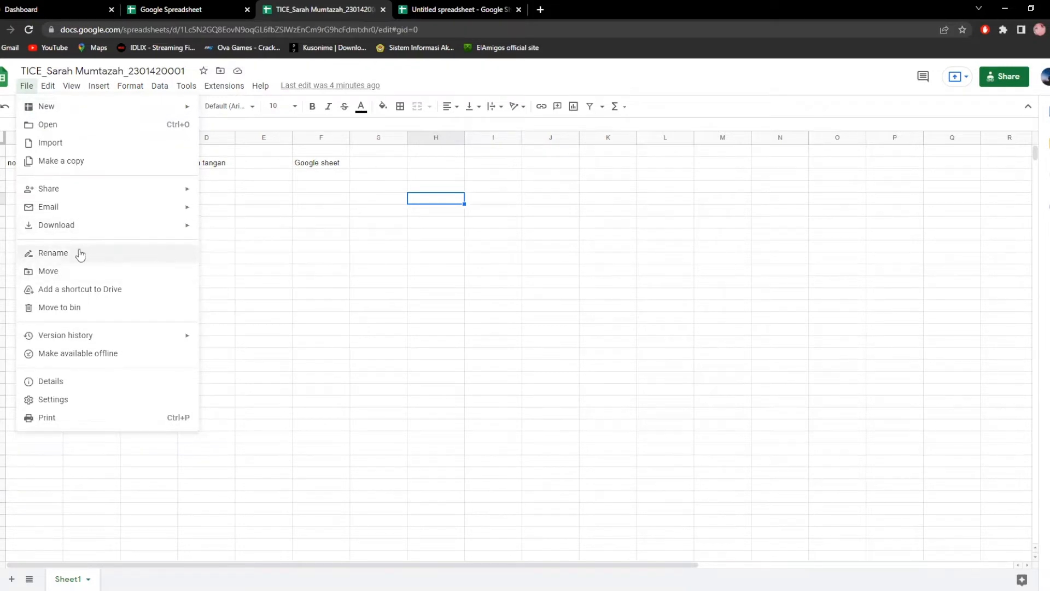
left_click(37, 256)
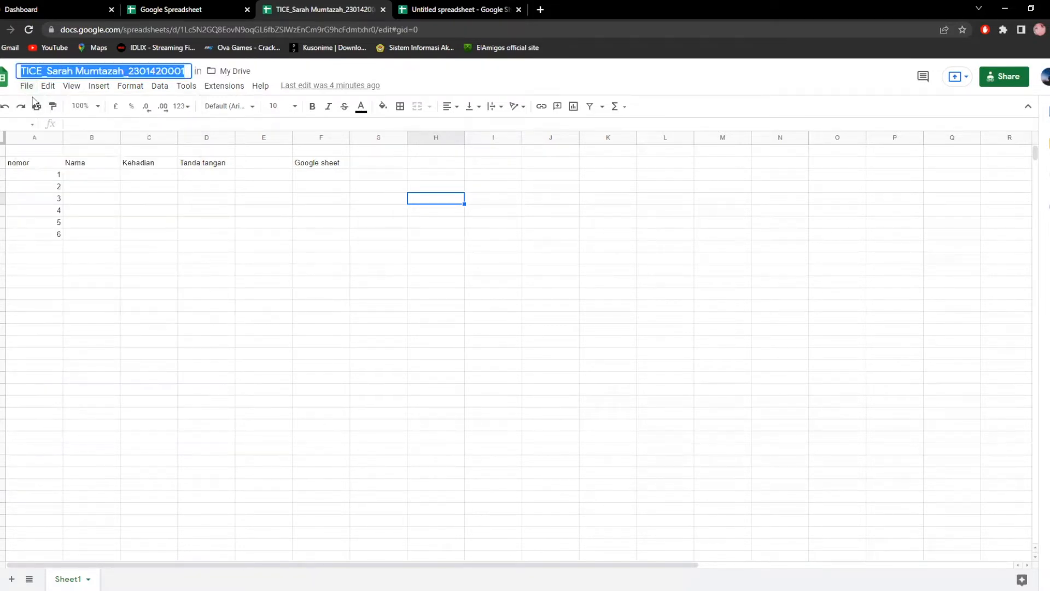
Step: Browse the My Drive folders offered as a destination for moving the spreadsheet, and close the list without moving it
left_click(27, 88)
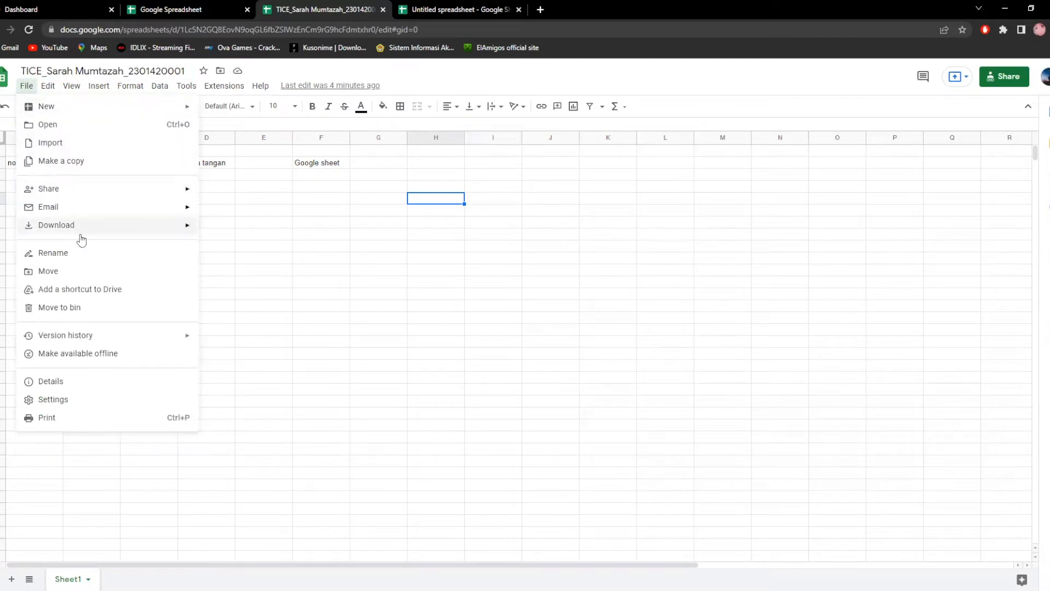
left_click(69, 277)
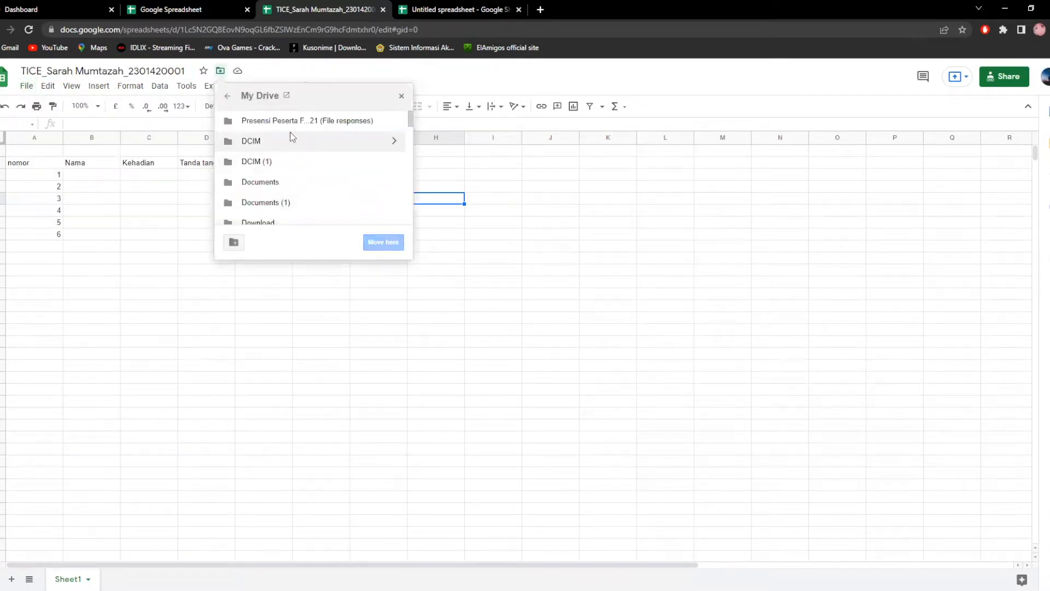
scroll(299, 137, "down", 1)
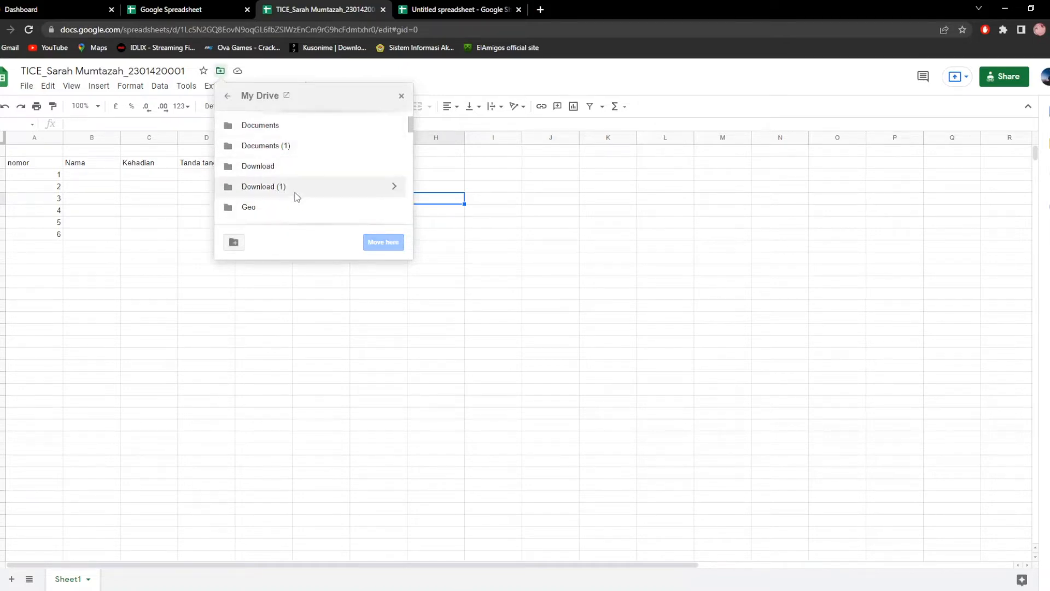
scroll(286, 140, "up", 1)
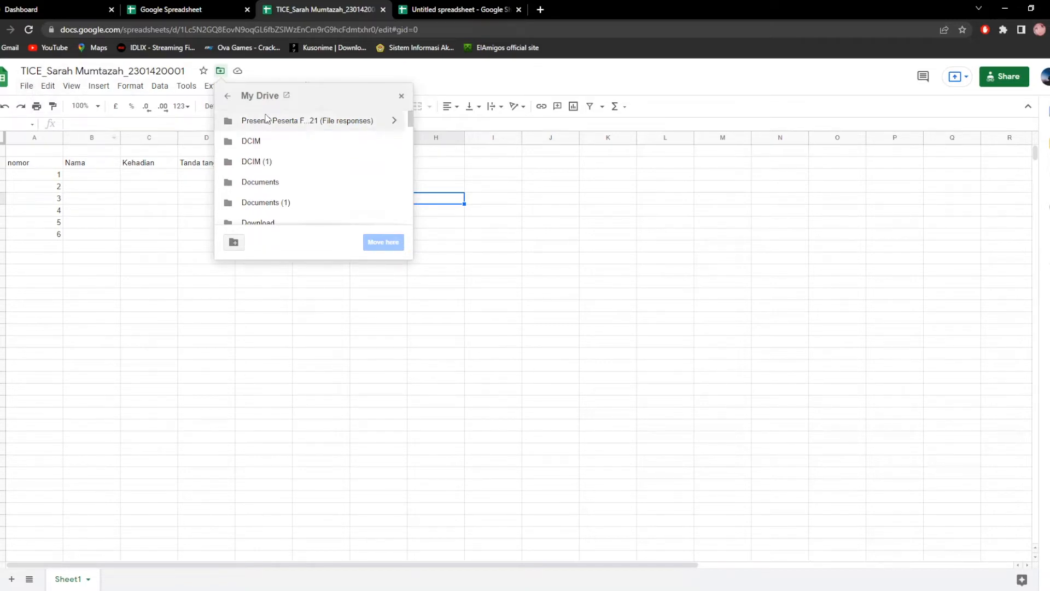
left_click(401, 96)
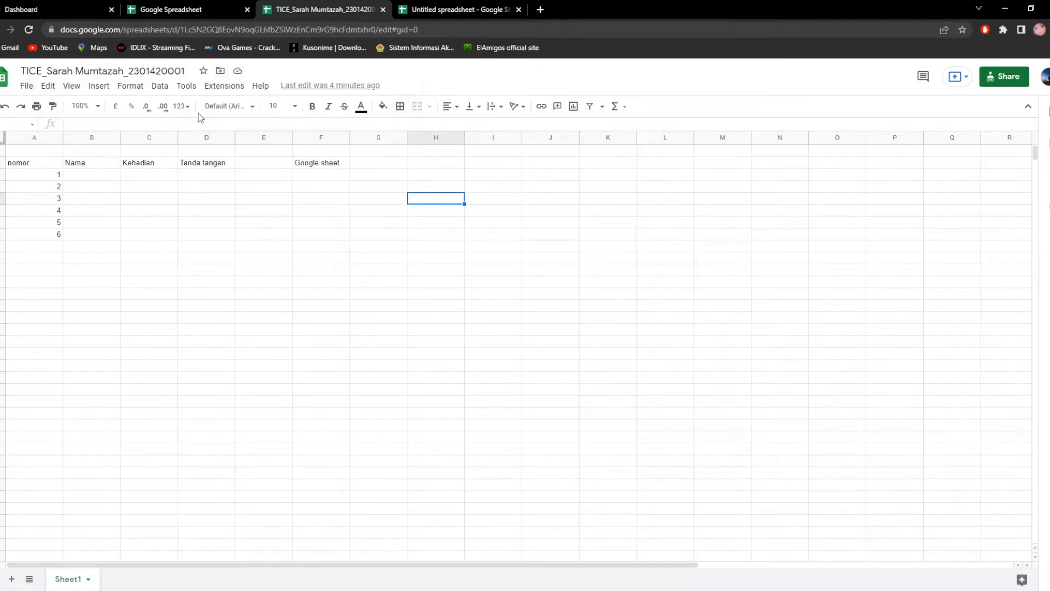
left_click(30, 88)
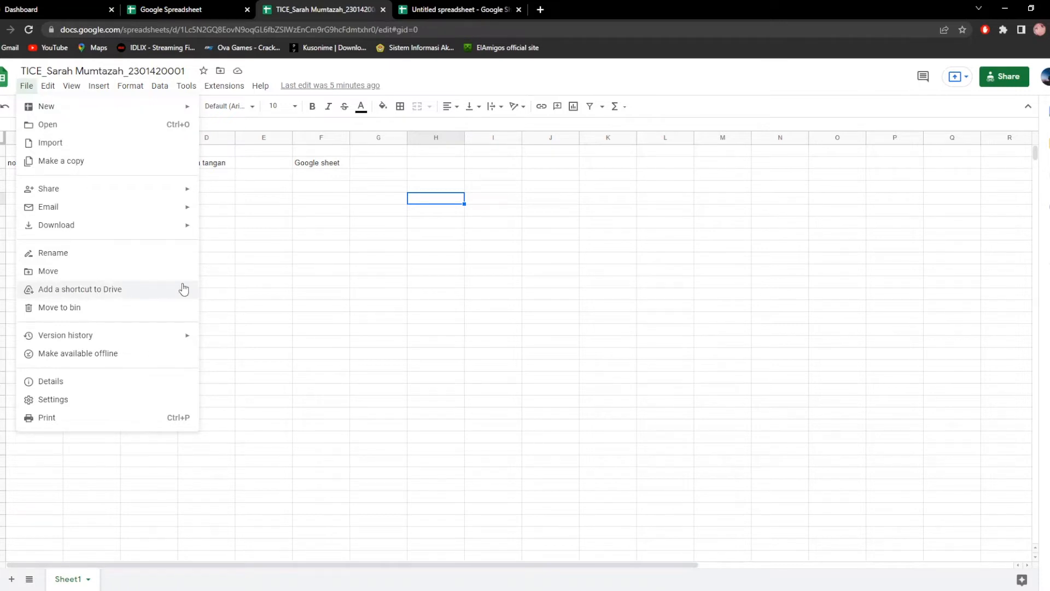
left_click(289, 248)
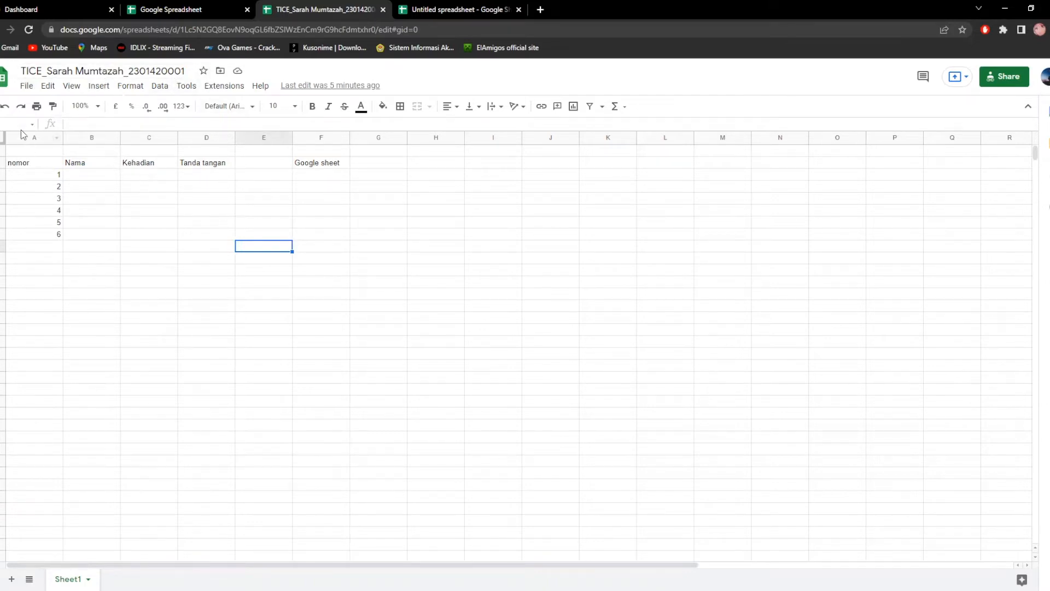
left_click(27, 86)
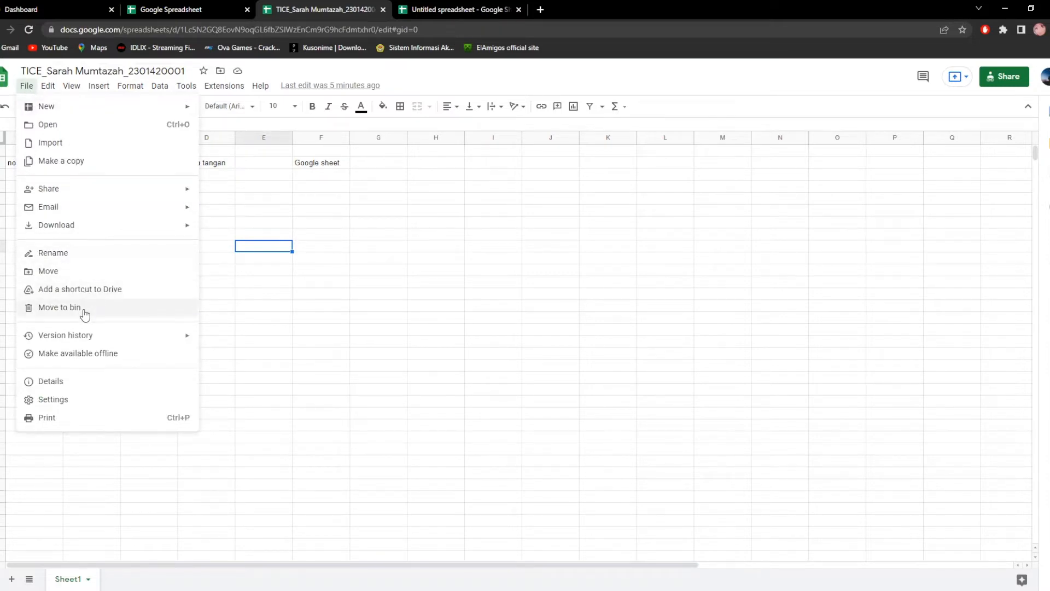
left_click(273, 296)
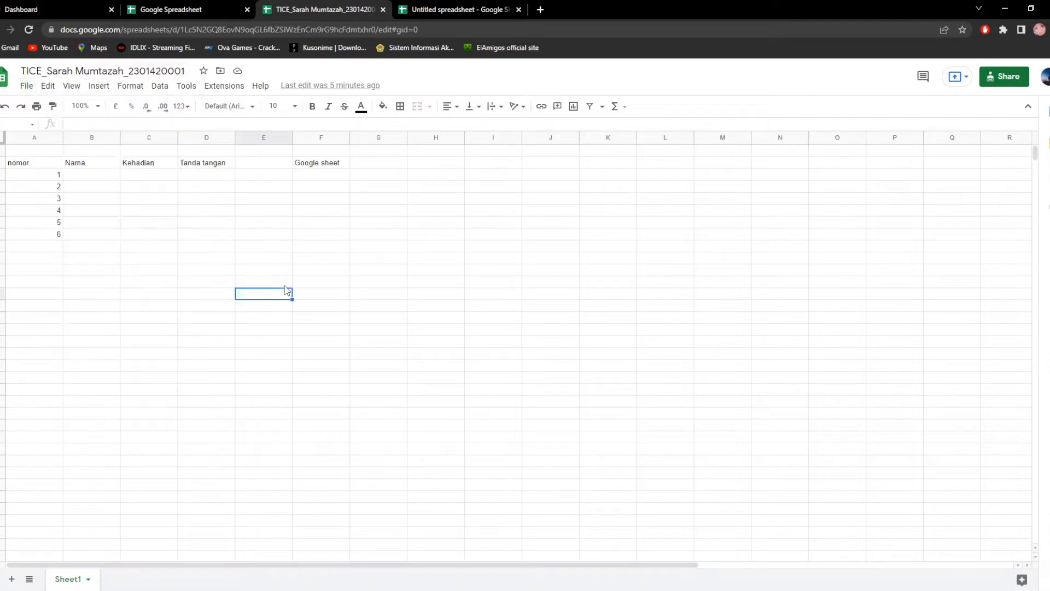
left_click(22, 87)
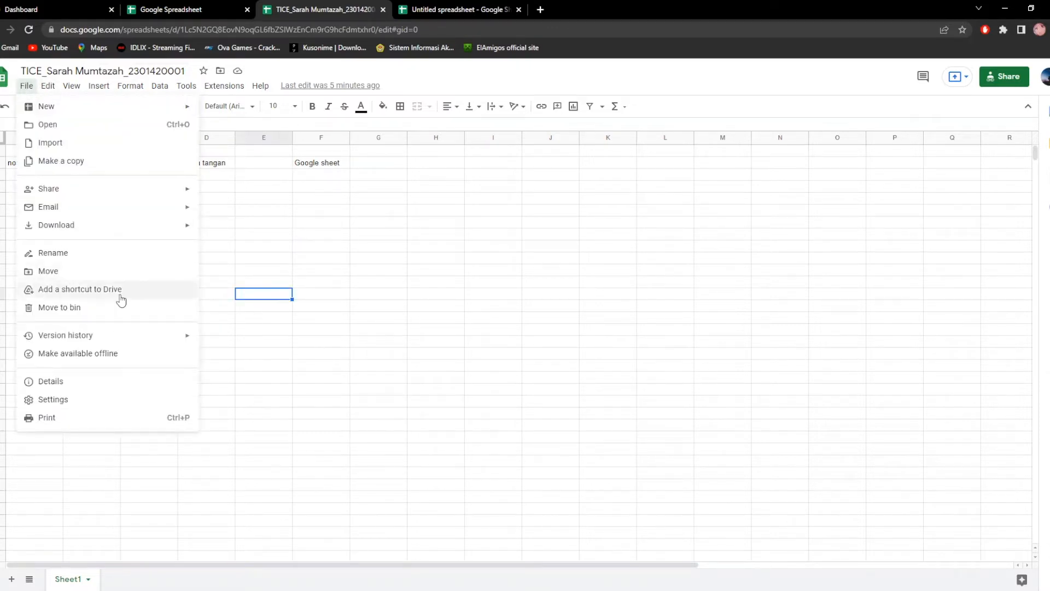
mouse_move(85, 333)
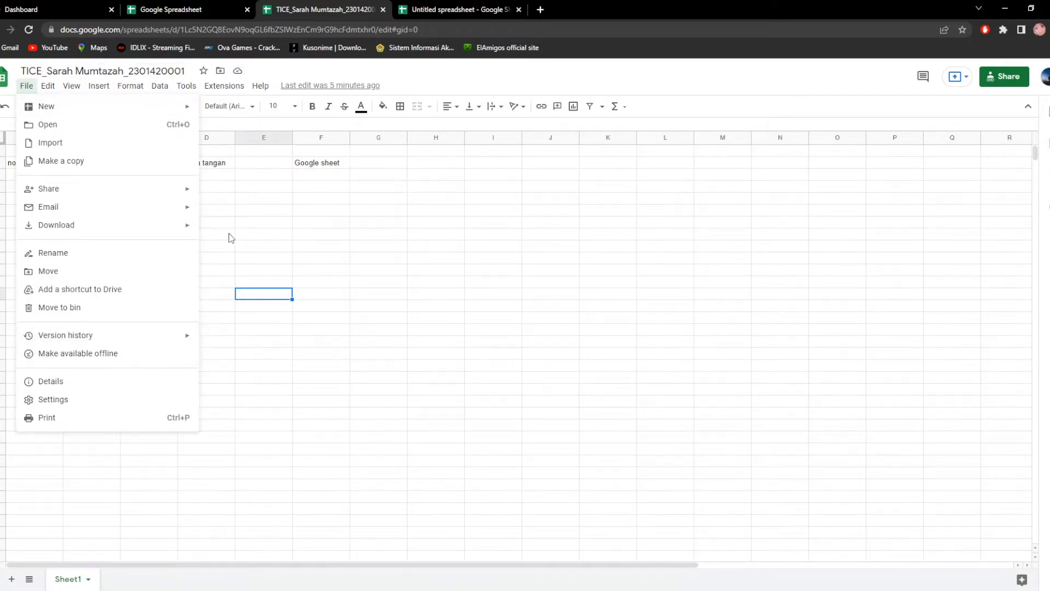
left_click(248, 237)
Step: Capitalise the first letter of the "nomor" header in column A so that it reads "Nomor"
left_click(81, 258)
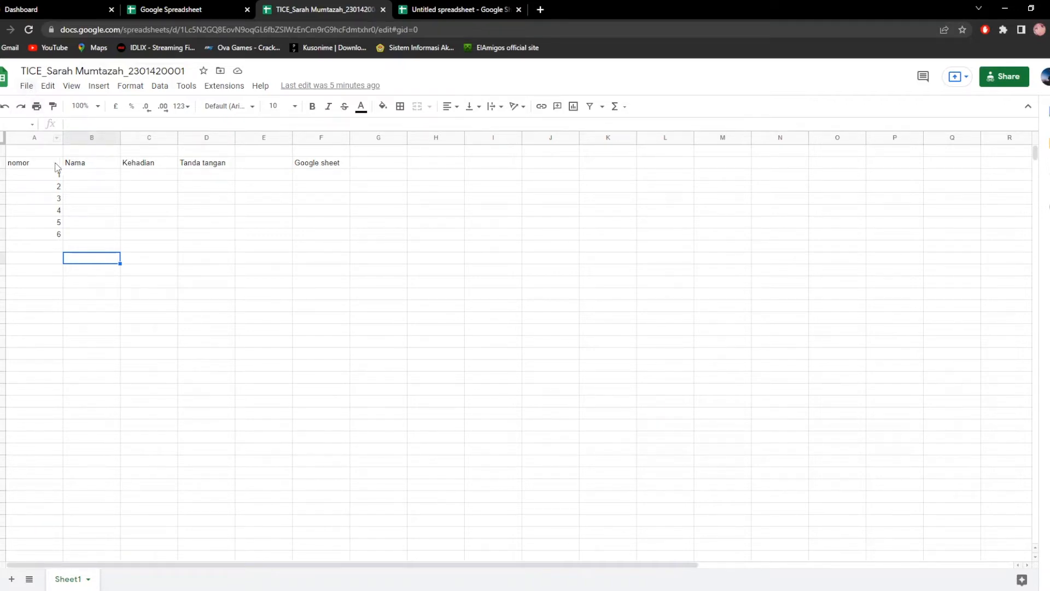
left_click(11, 164)
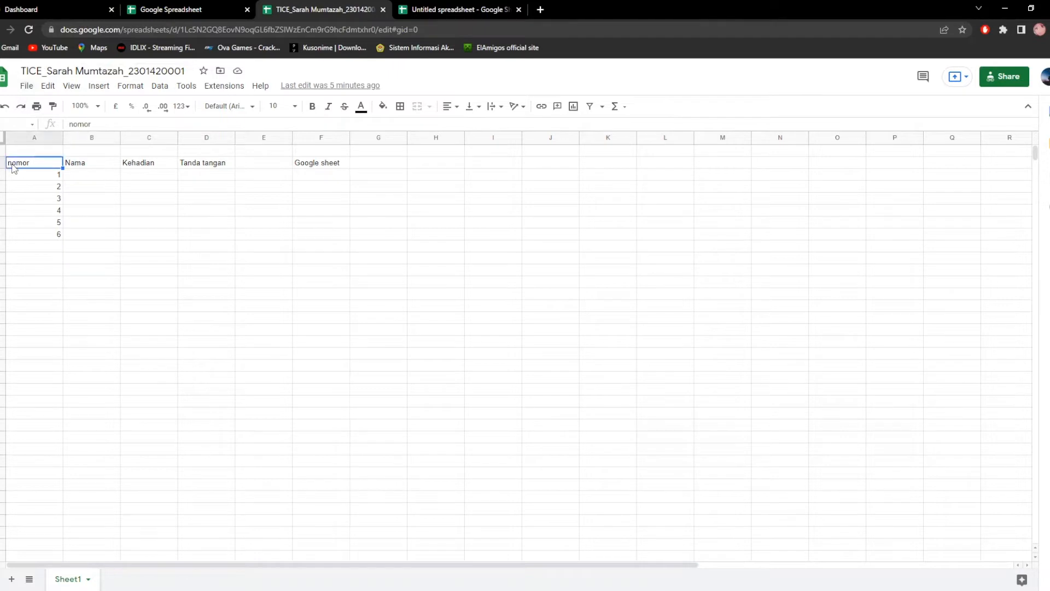
double_click(11, 163)
left_click(11, 163)
key("BackSpace")
type("N")
left_click_drag(83, 246, 84, 234)
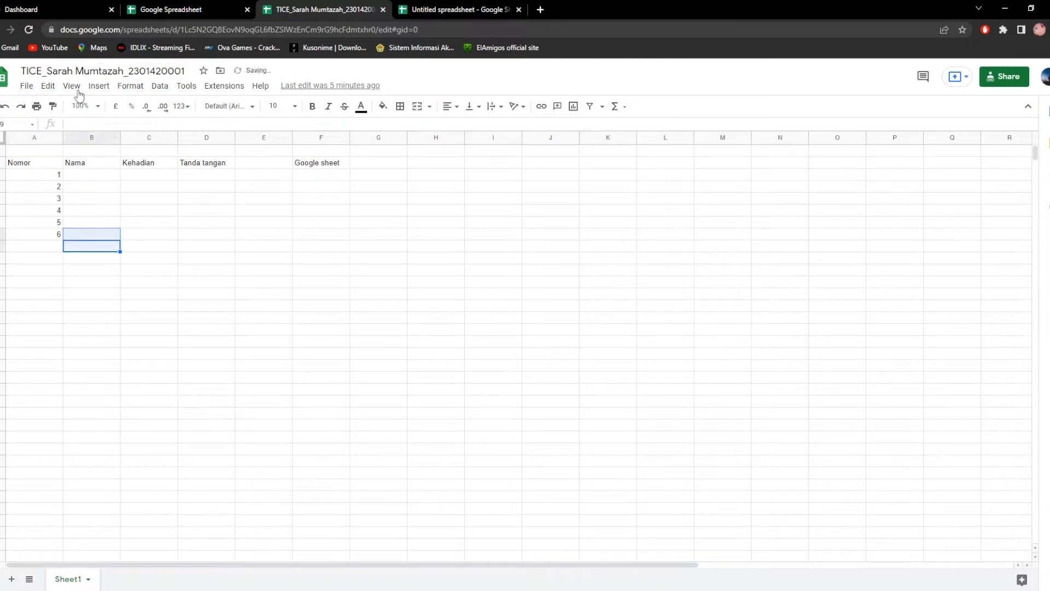
Step: Open the prompt for naming the current version in the version history, and dismiss it without saving a name
left_click(28, 87)
mouse_move(129, 339)
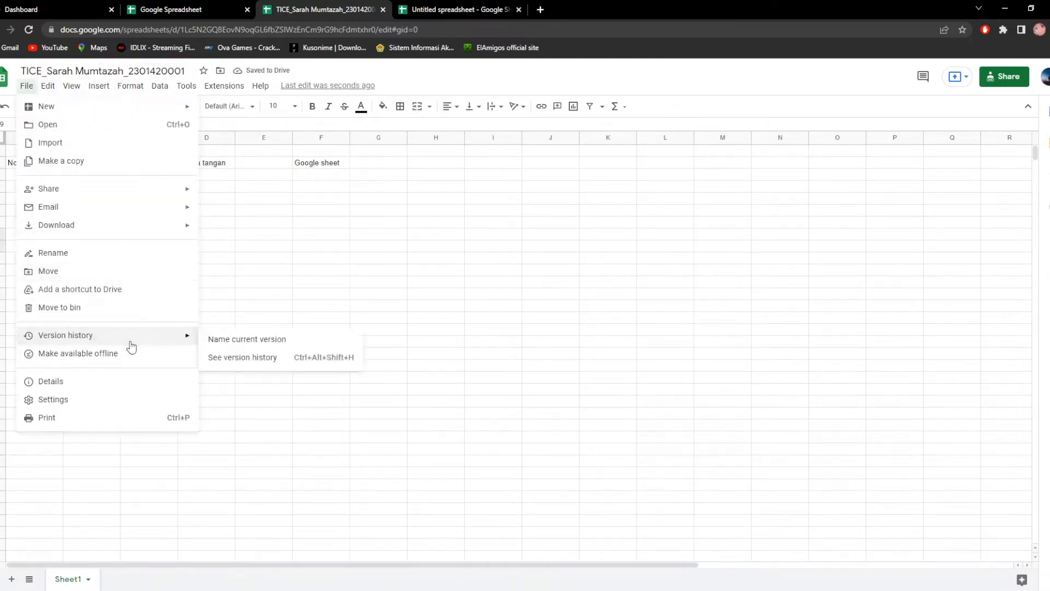
left_click(235, 340)
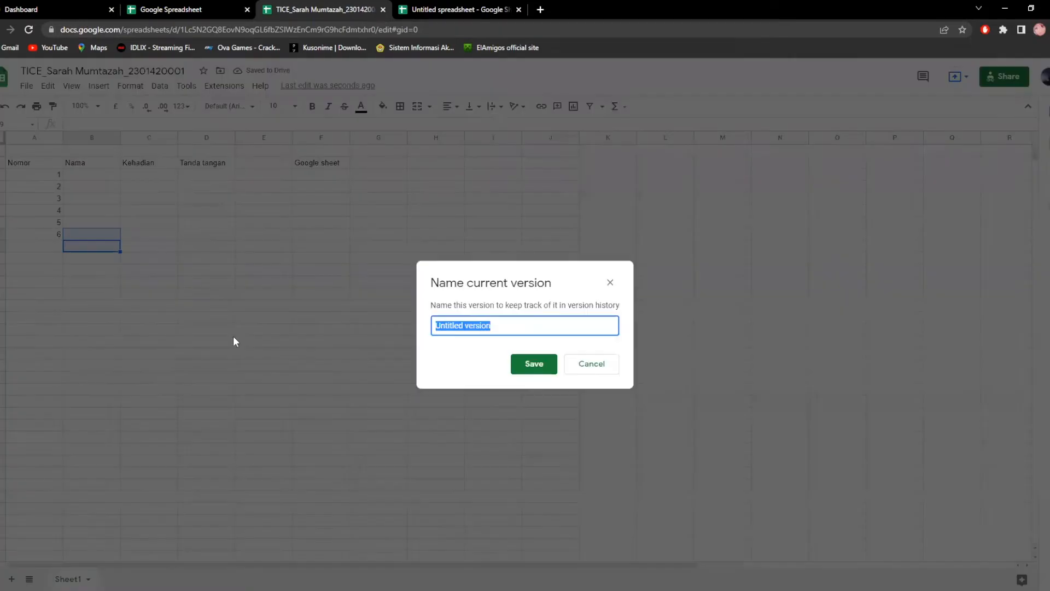
left_click(610, 284)
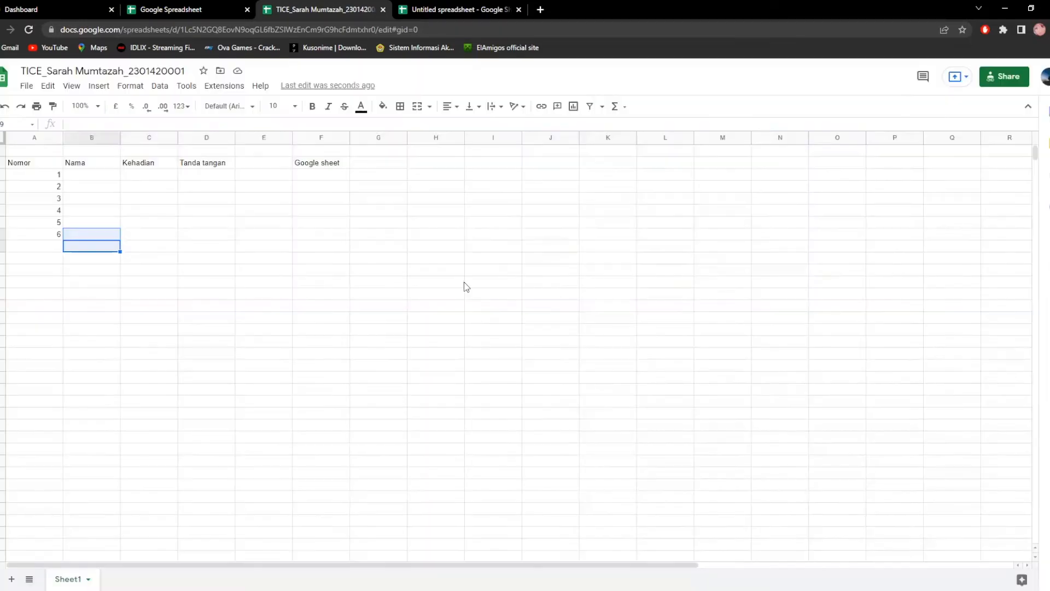
Step: View the spreadsheet's version history and return to the sheet without restoring a version
left_click(26, 86)
mouse_move(192, 345)
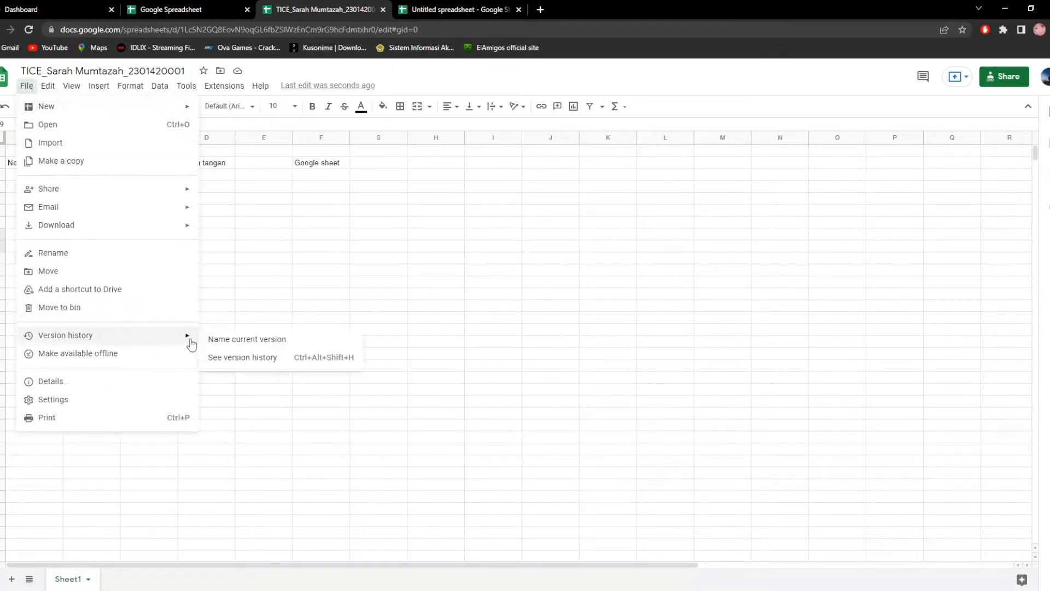
left_click(235, 359)
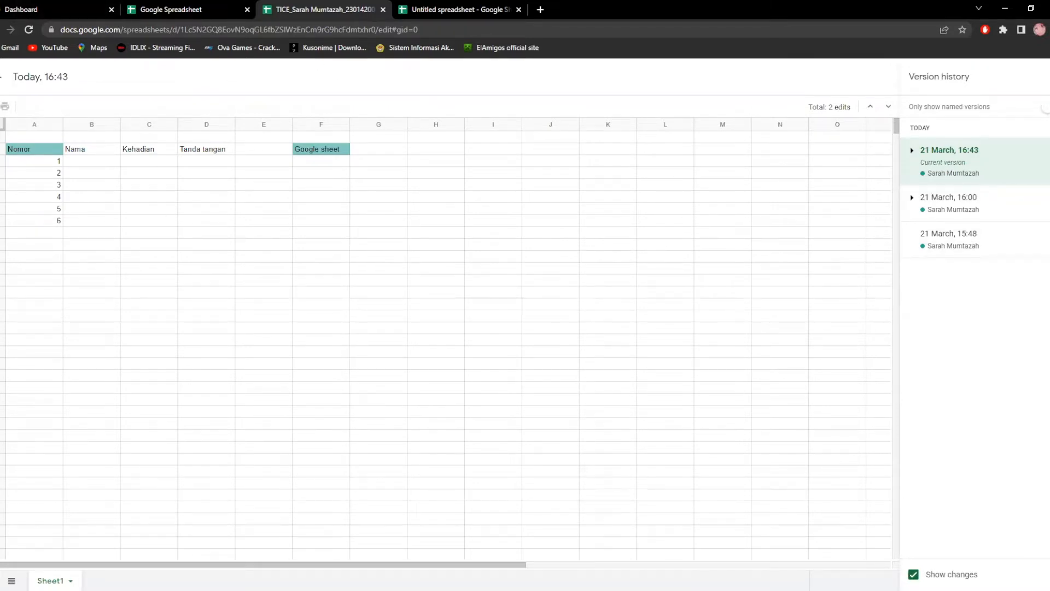
left_click(3, 77)
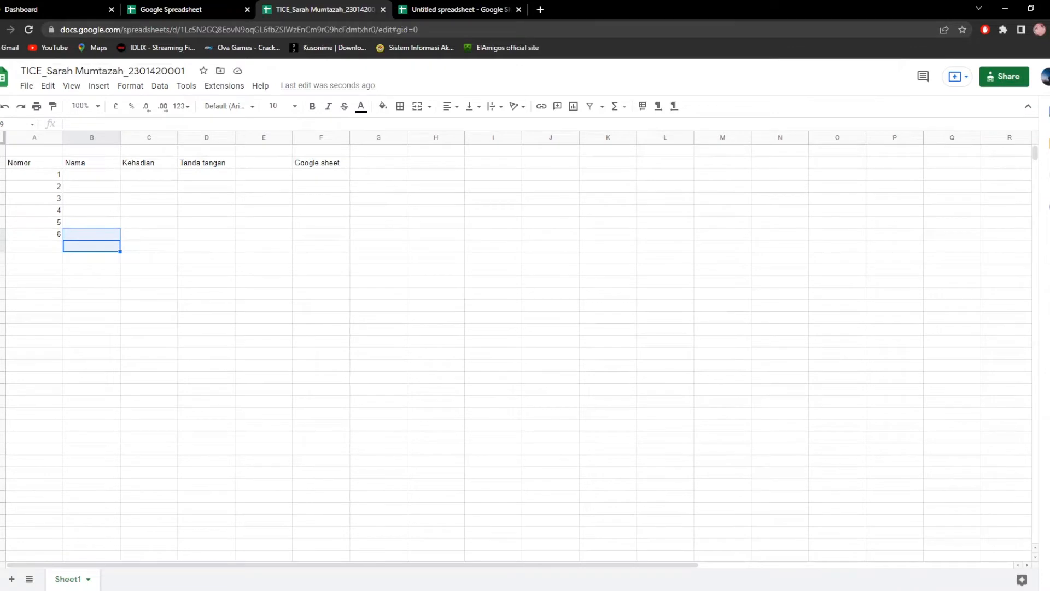
Step: View the document details of the spreadsheet, such as location, owner and dates, and close them
left_click(26, 86)
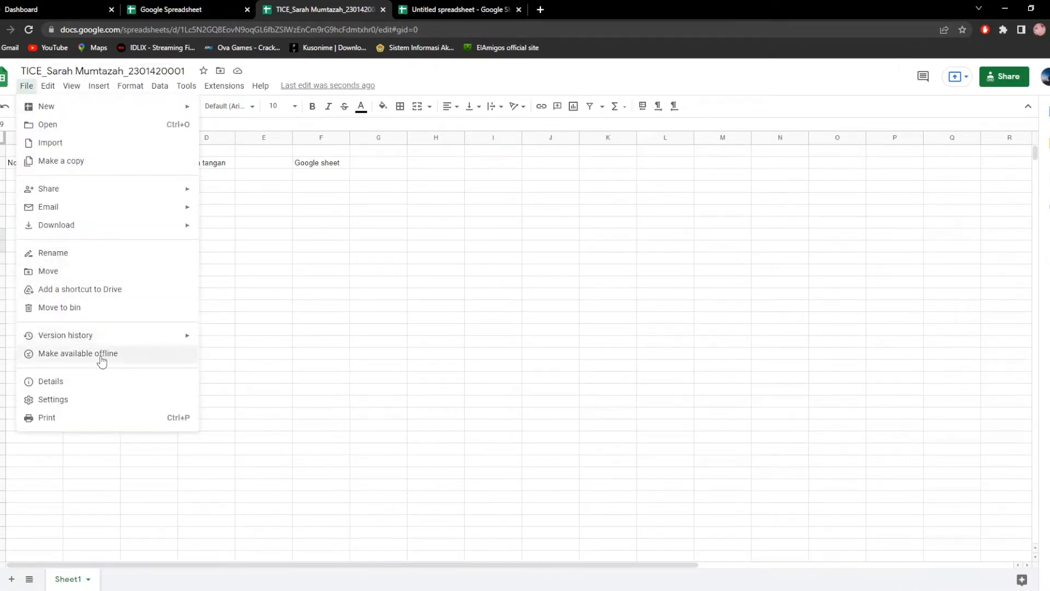
left_click(296, 227)
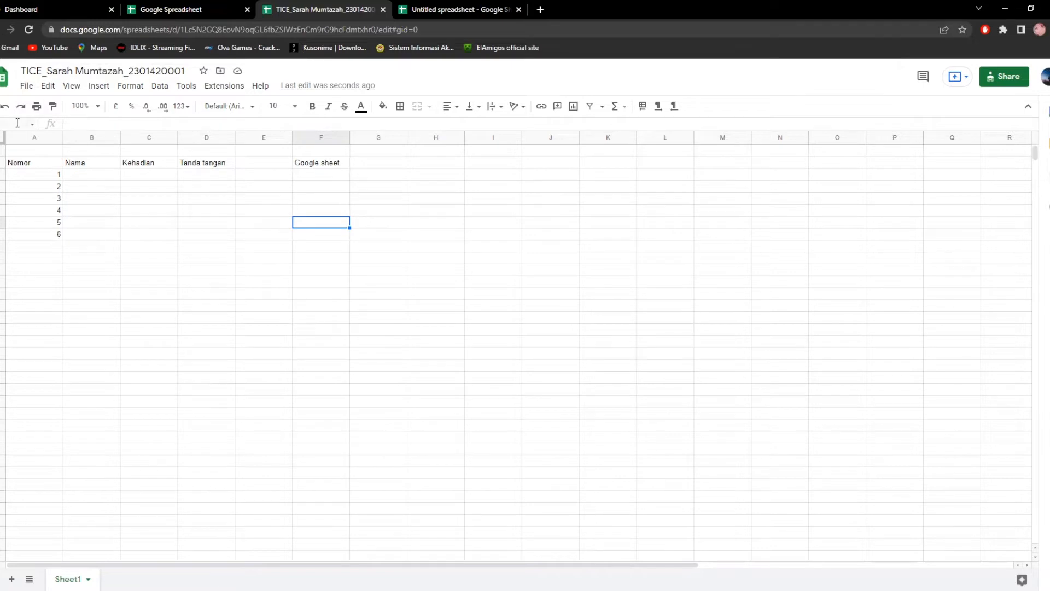
left_click(27, 87)
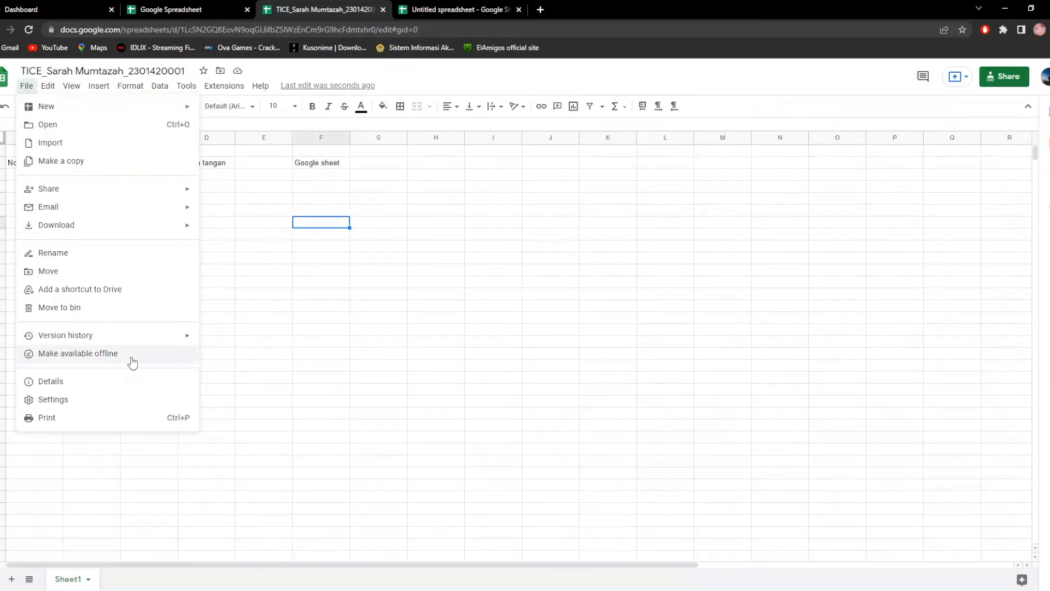
left_click(85, 381)
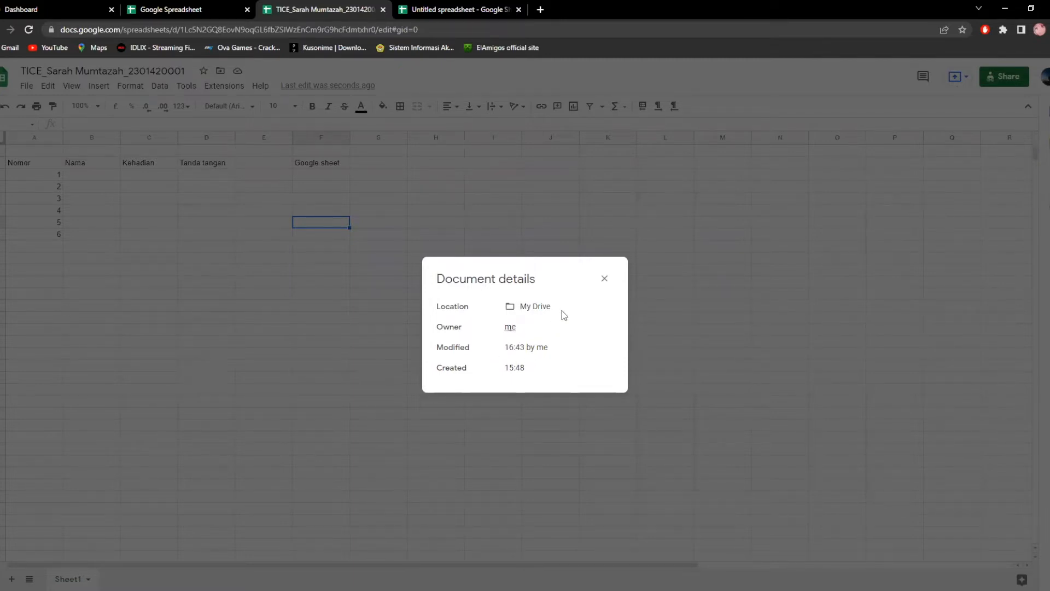
left_click(604, 279)
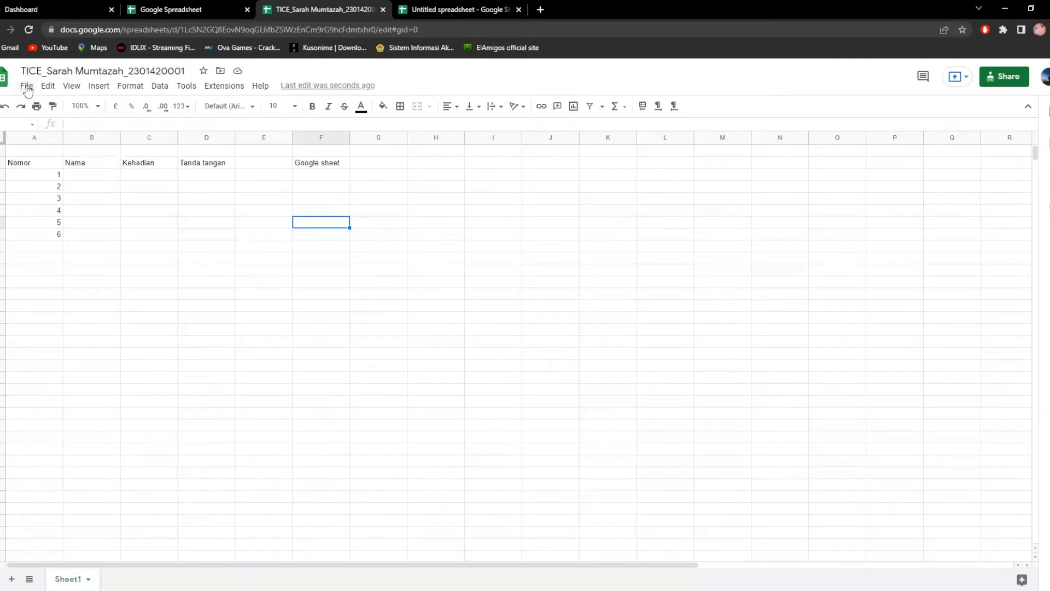
Step: View the general settings of the spreadsheet, including the locale choices, and close them without saving
left_click(48, 86)
left_click(26, 86)
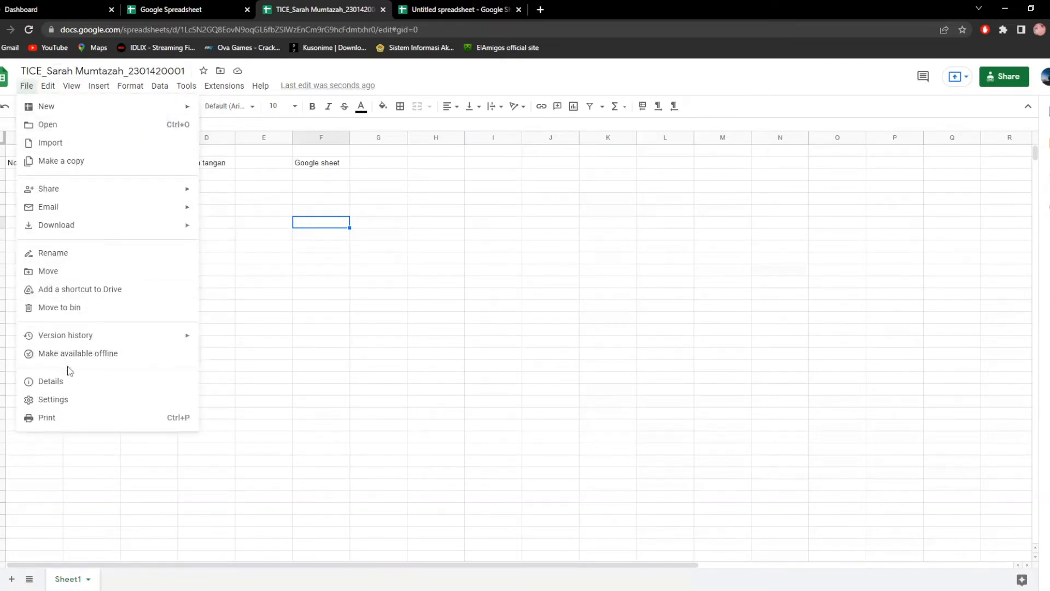
left_click(69, 398)
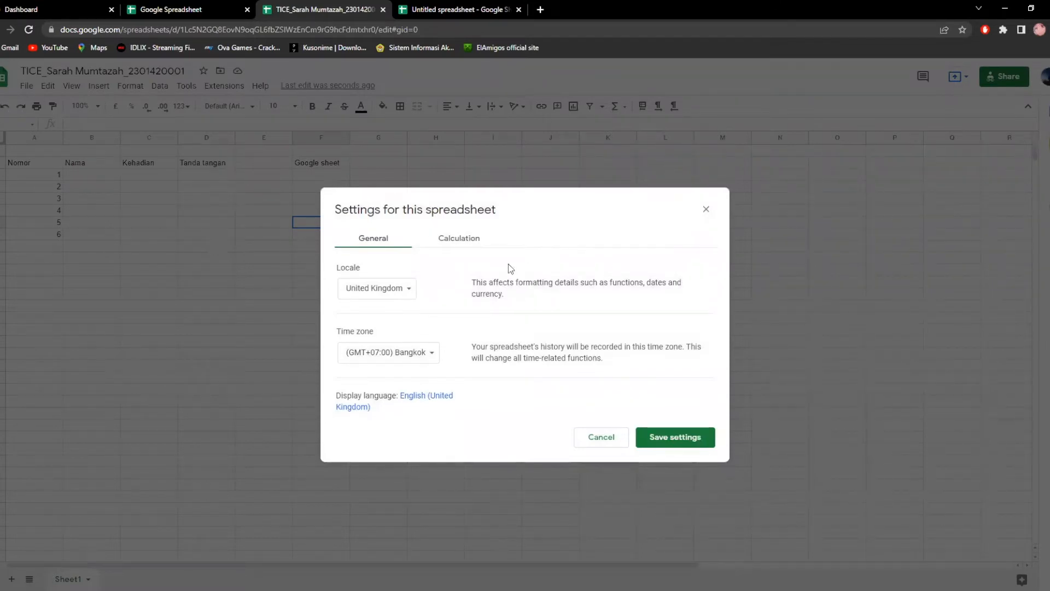
left_click(410, 295)
left_click(606, 279)
left_click(706, 209)
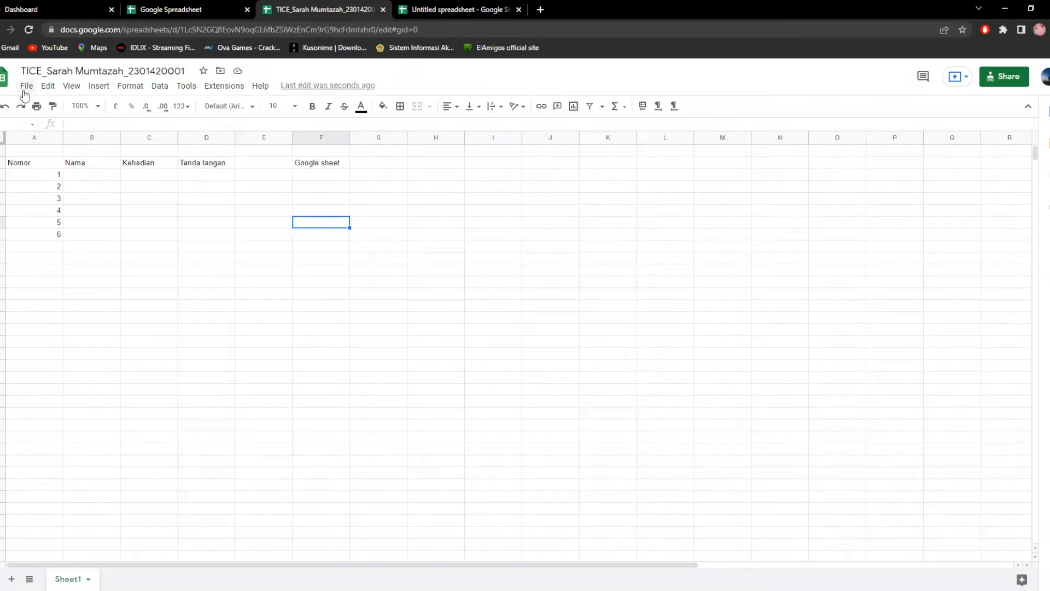
Step: View the print settings and page preview of the current sheet, and leave them without printing
left_click(25, 87)
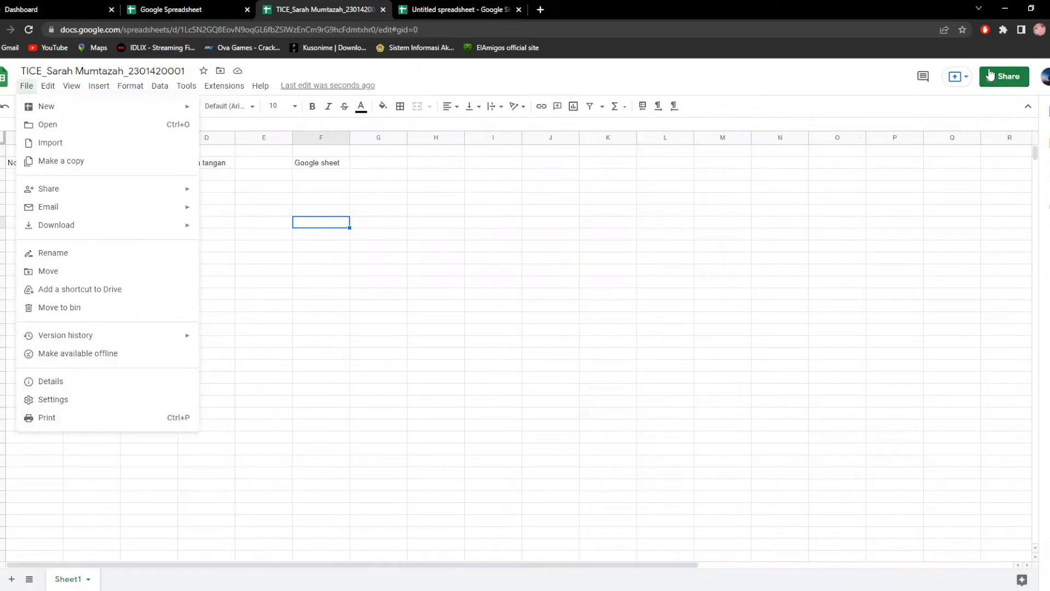
left_click(430, 77)
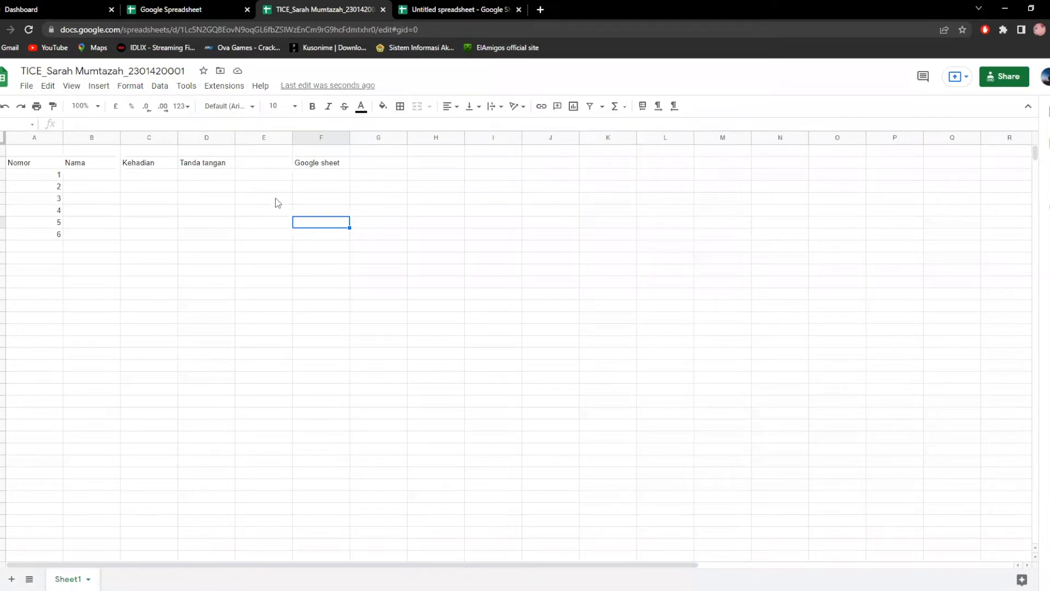
left_click(26, 86)
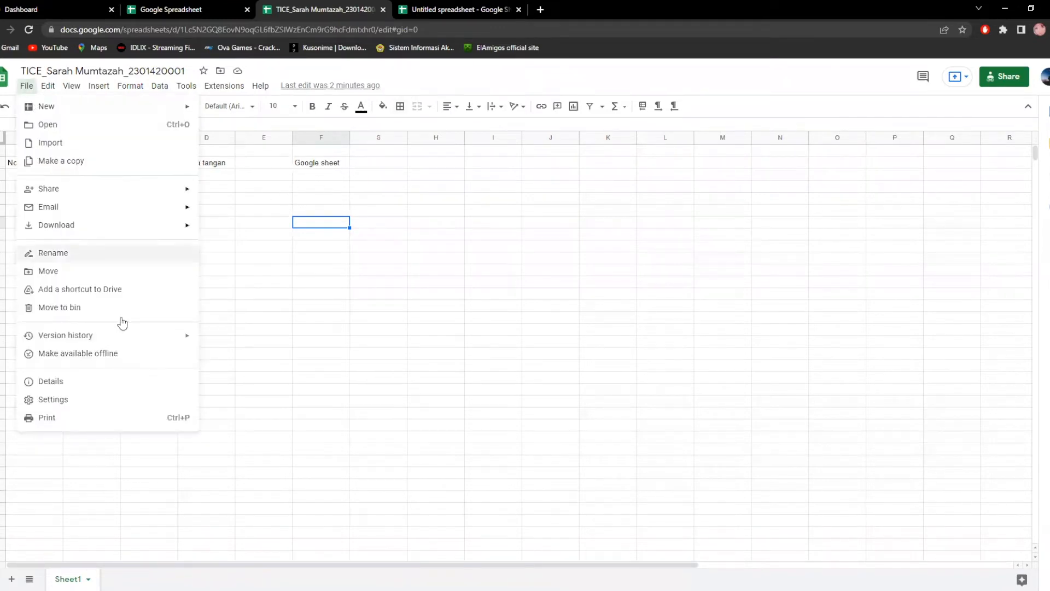
left_click(95, 420)
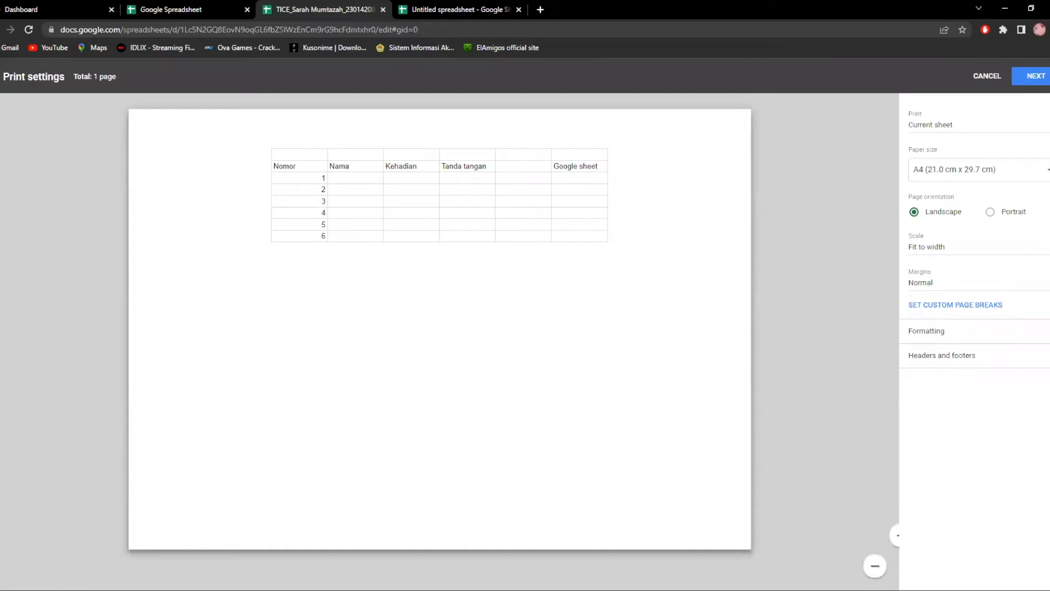
left_click(6, 29)
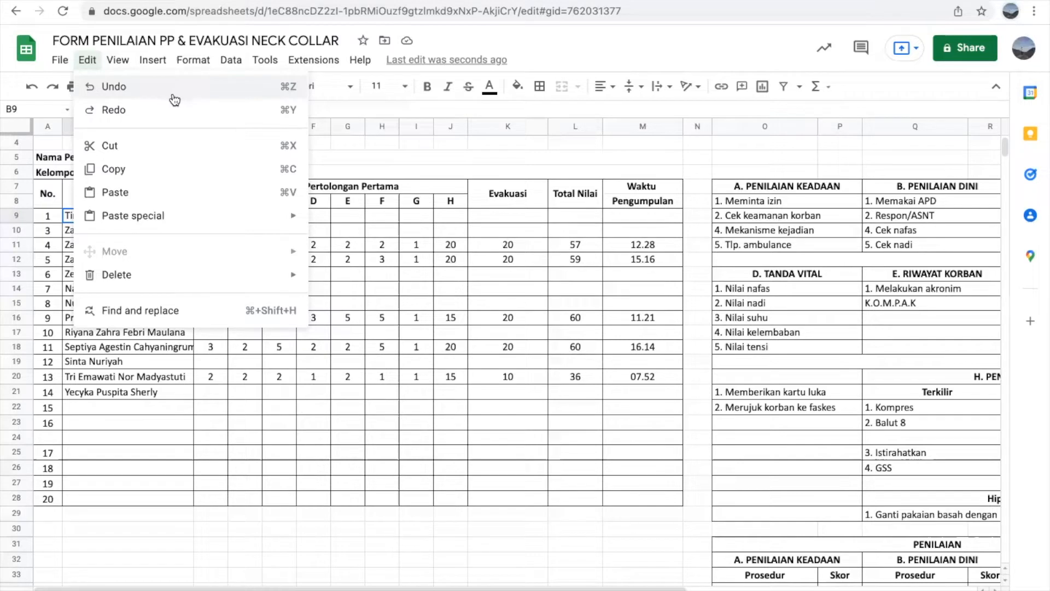
Step: Undo the last edit to the name in cell B9, and redo it
left_click(70, 335)
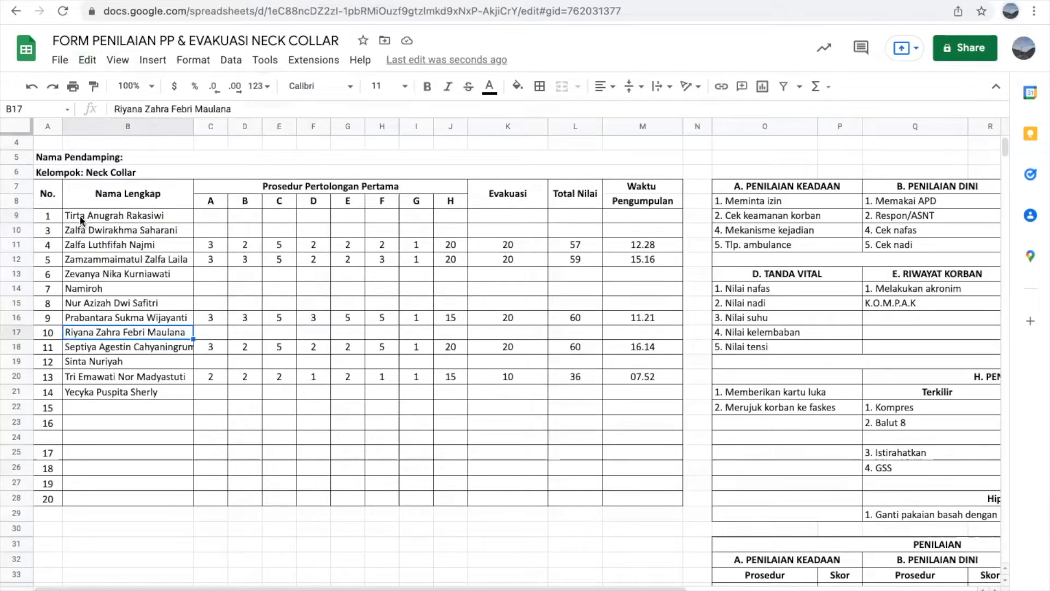
left_click(148, 220)
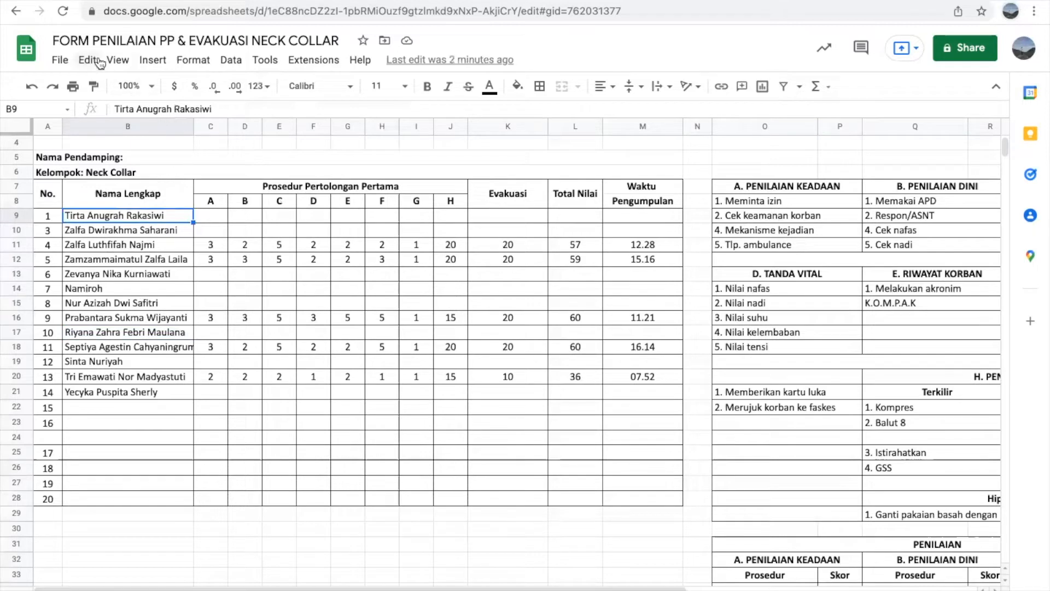
left_click(83, 62)
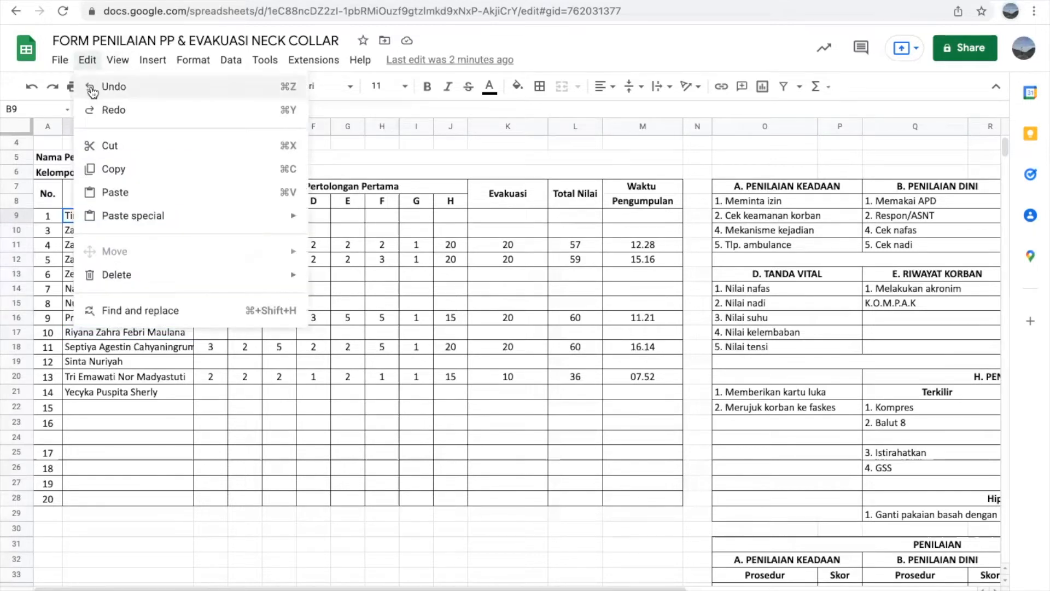
left_click(101, 87)
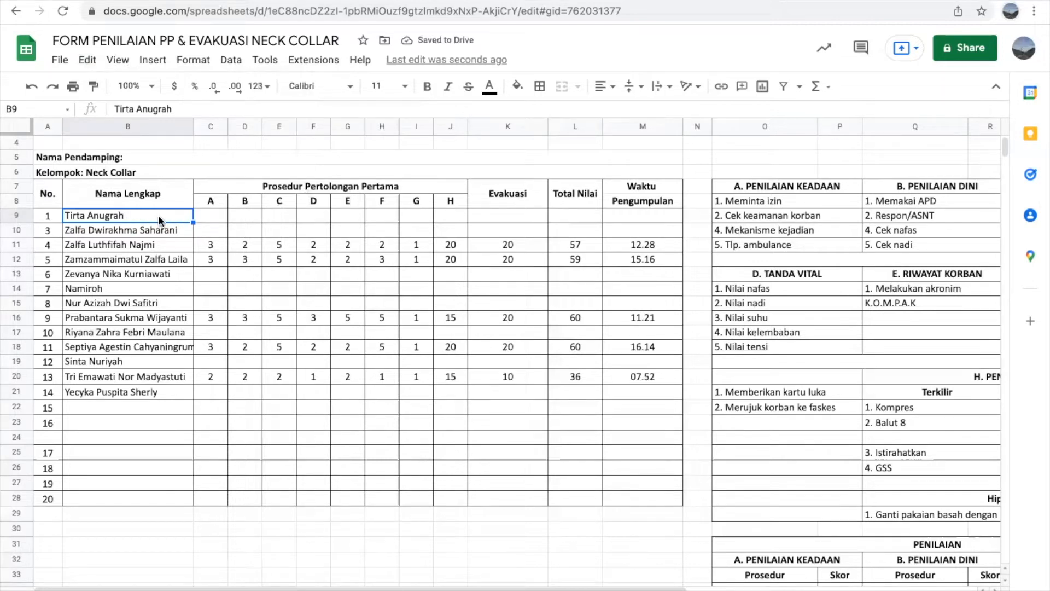
left_click(89, 61)
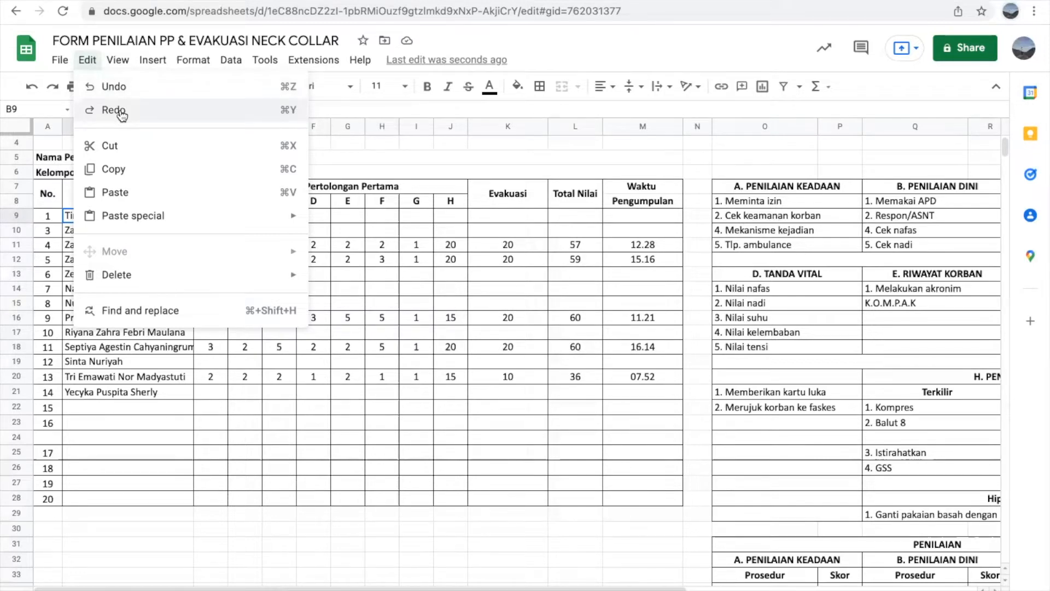
left_click(121, 115)
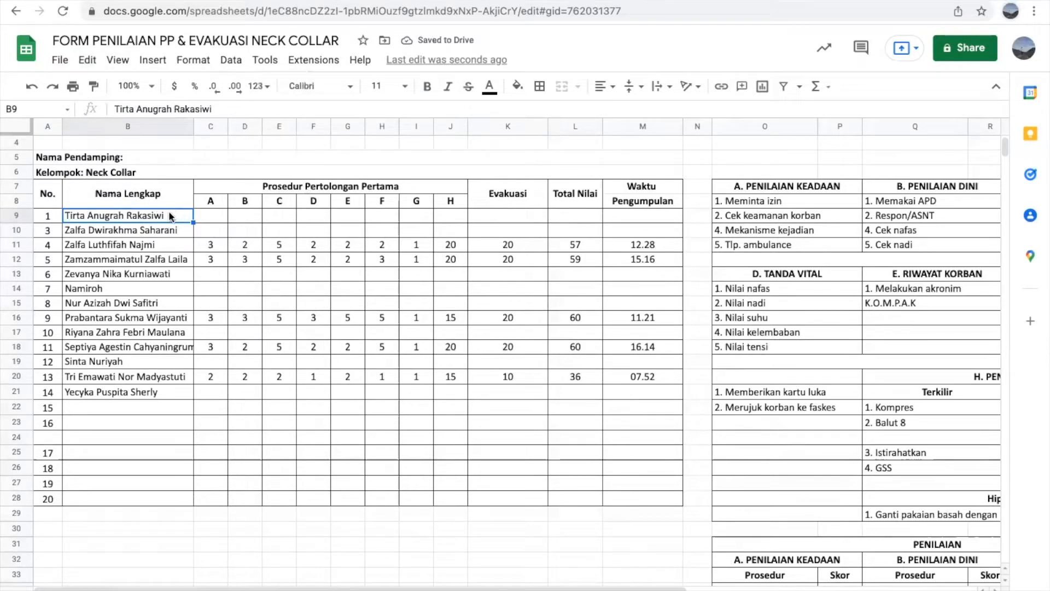
Step: Copy the whole of row 9 and paste it into the empty row 24
left_click(88, 61)
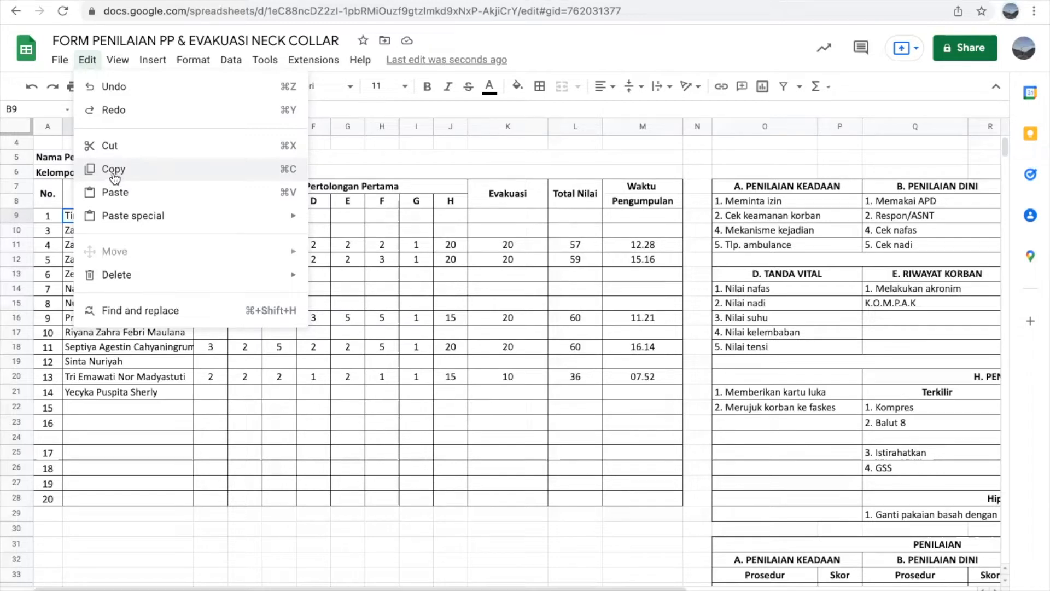
left_click(32, 214)
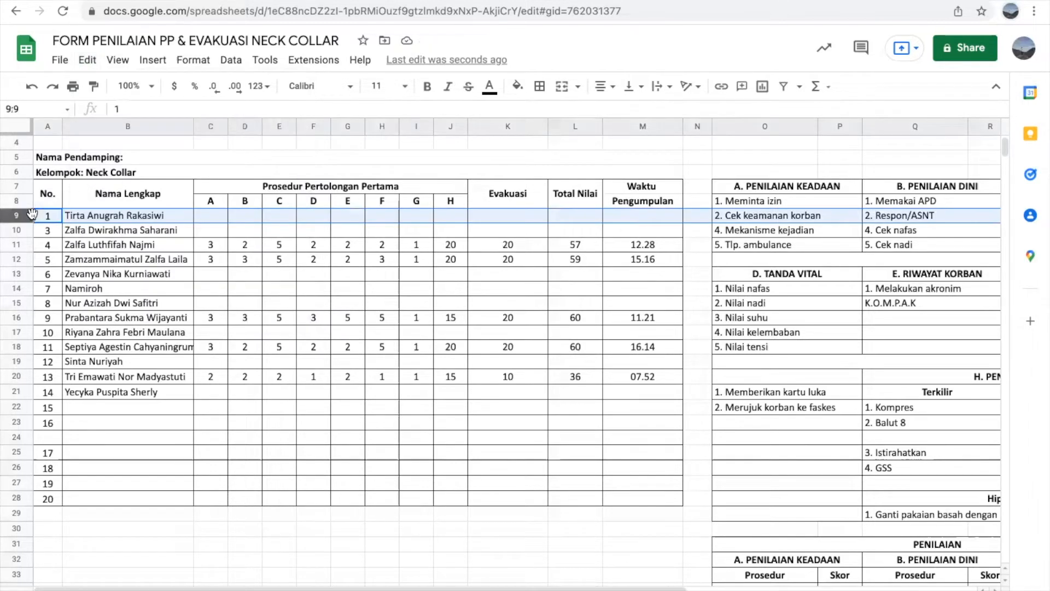
left_click(86, 63)
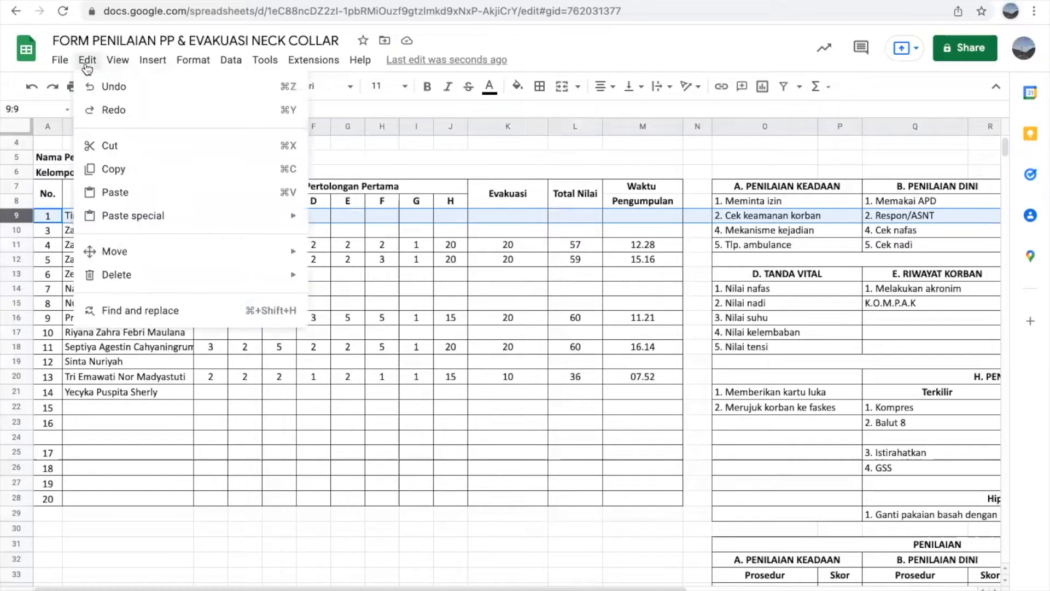
left_click(109, 168)
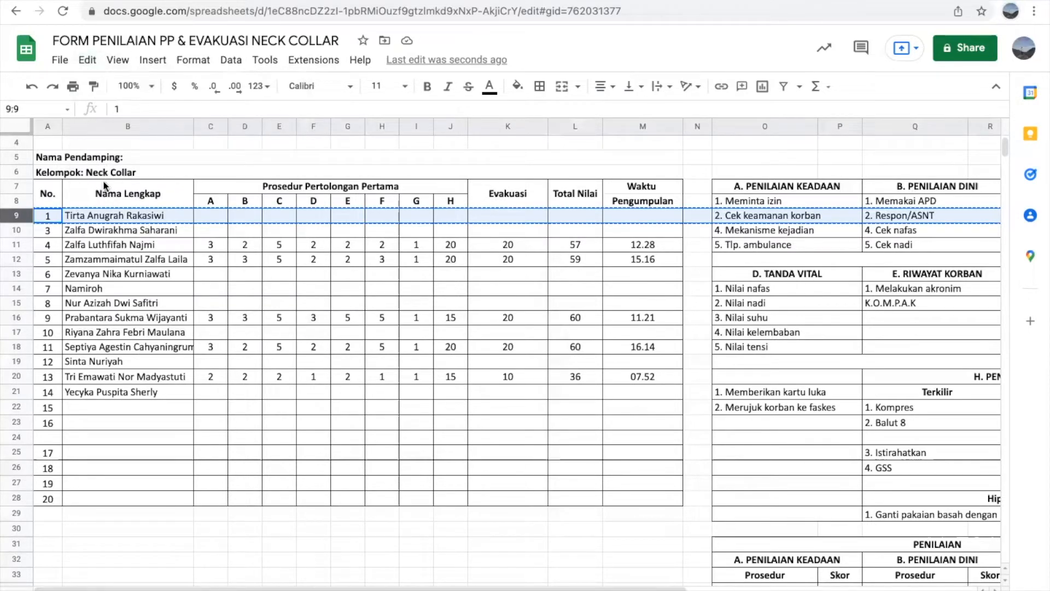
left_click(50, 444)
left_click(16, 437)
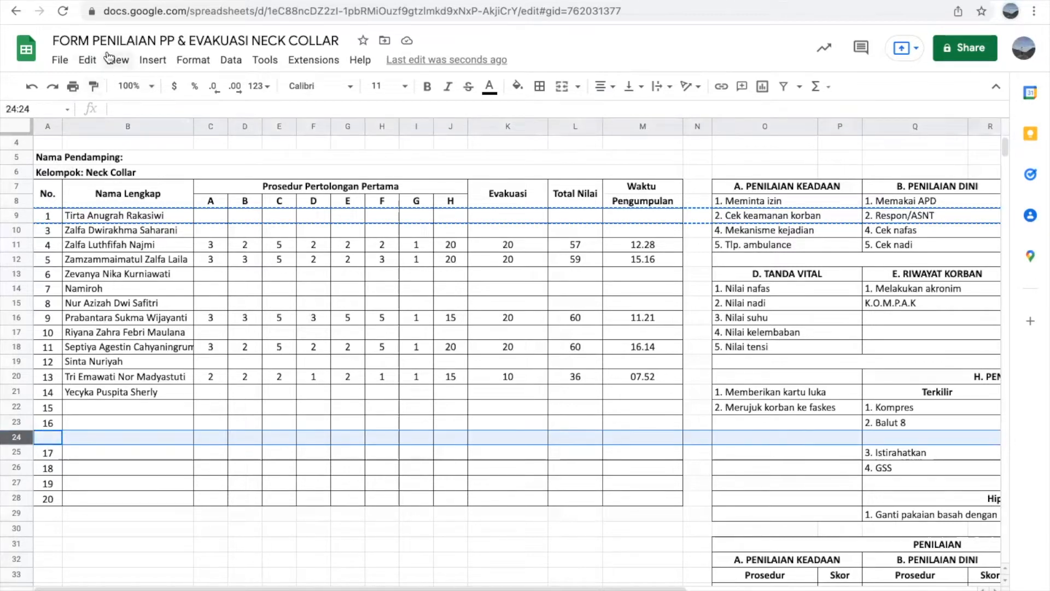
left_click(87, 59)
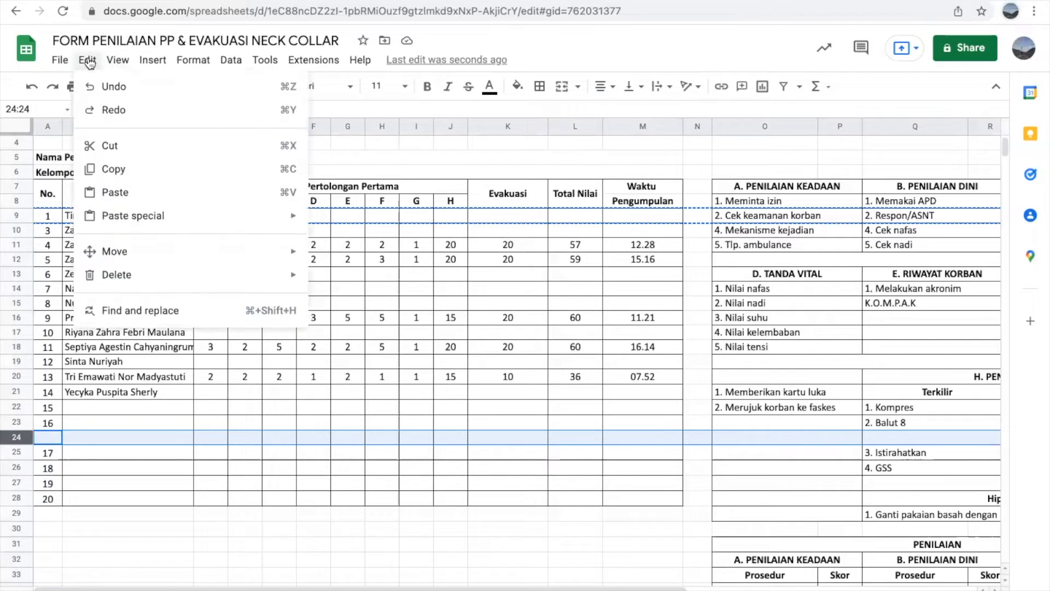
left_click(116, 192)
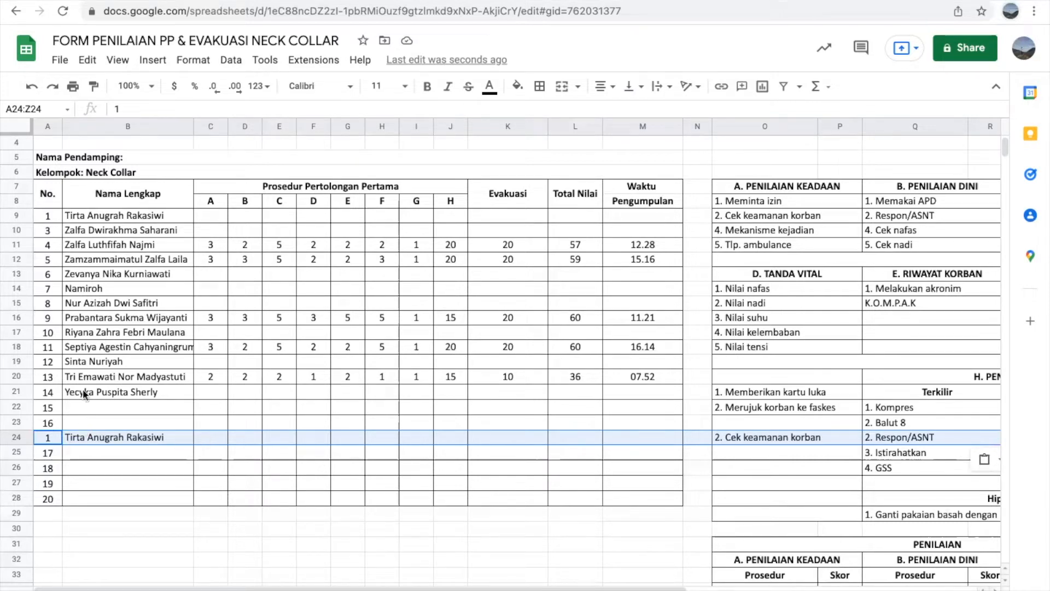
Step: View the Paste special options for row 24 and leave them without pasting anything
left_click(90, 65)
mouse_move(113, 220)
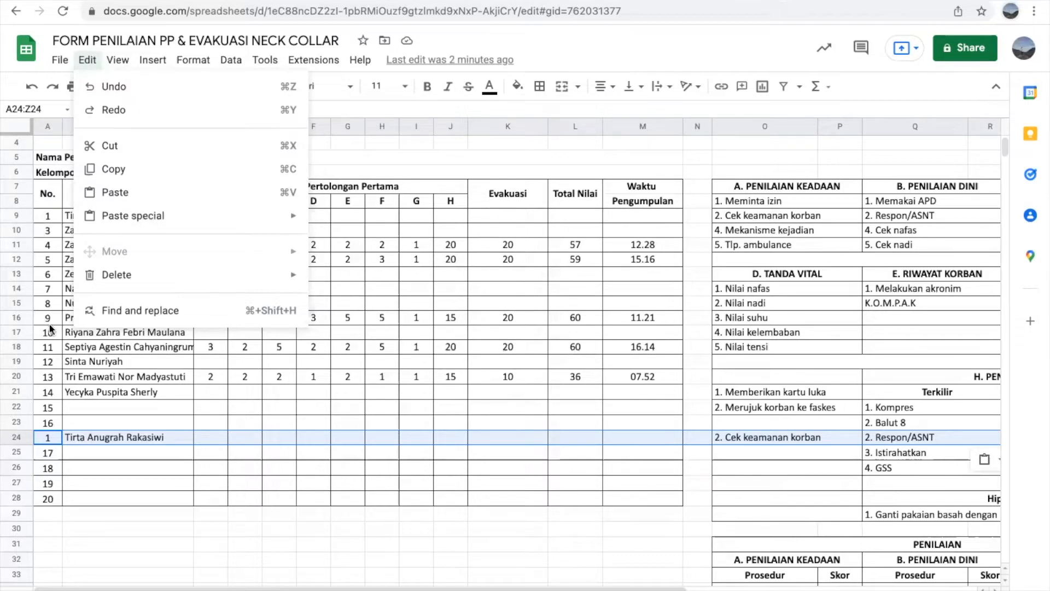
left_click(52, 441)
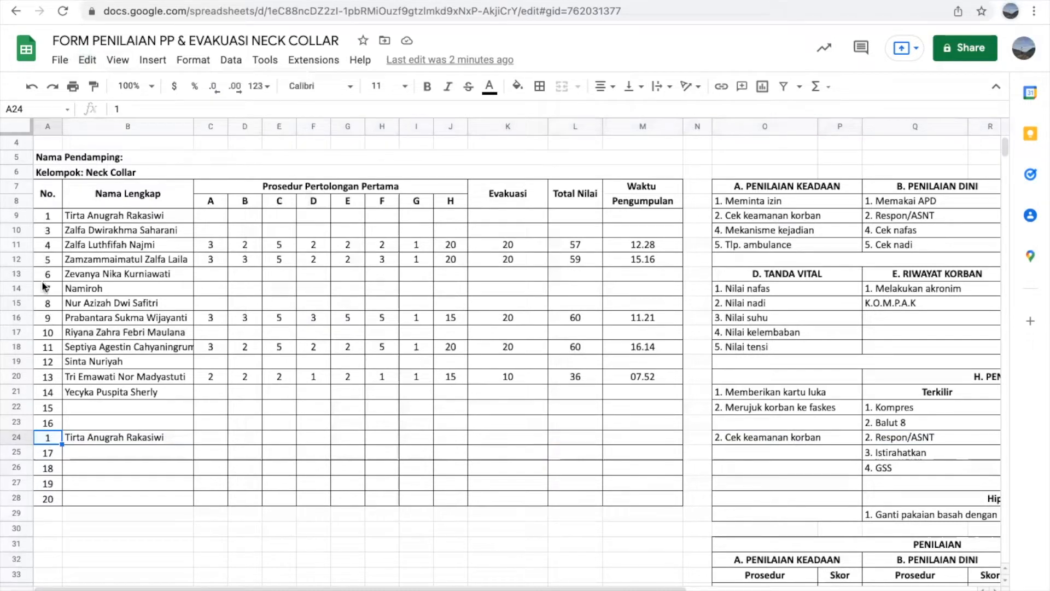
Step: Move the whole of row 19 up by one row
left_click(21, 356)
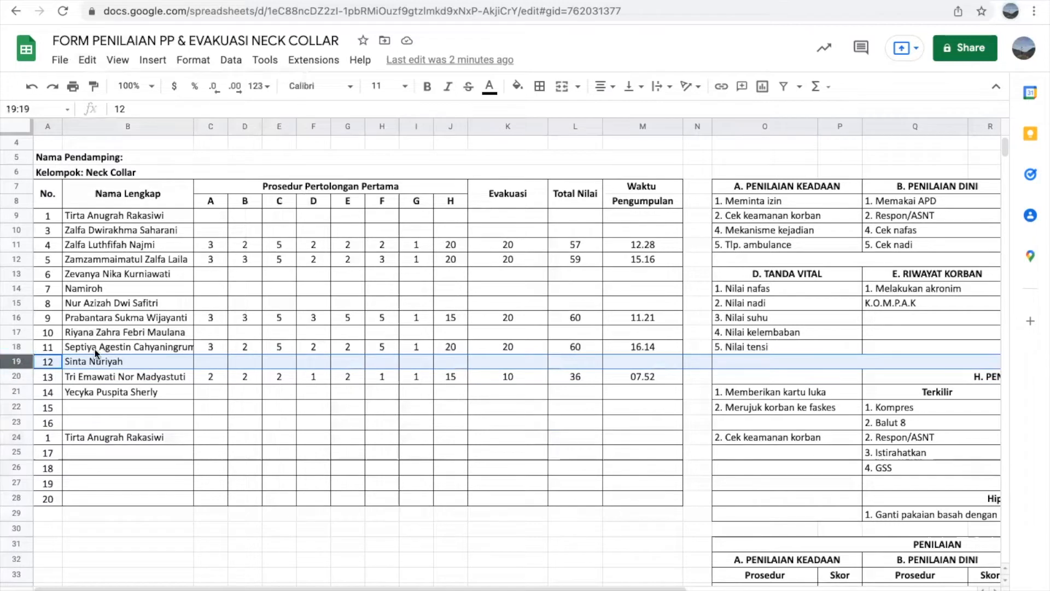
left_click(87, 61)
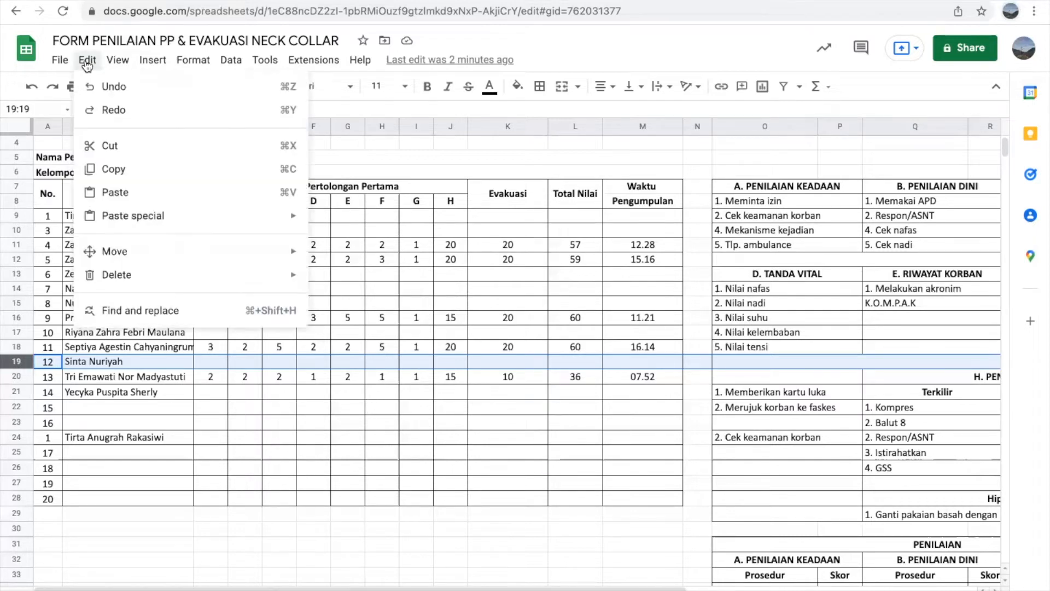
mouse_move(88, 252)
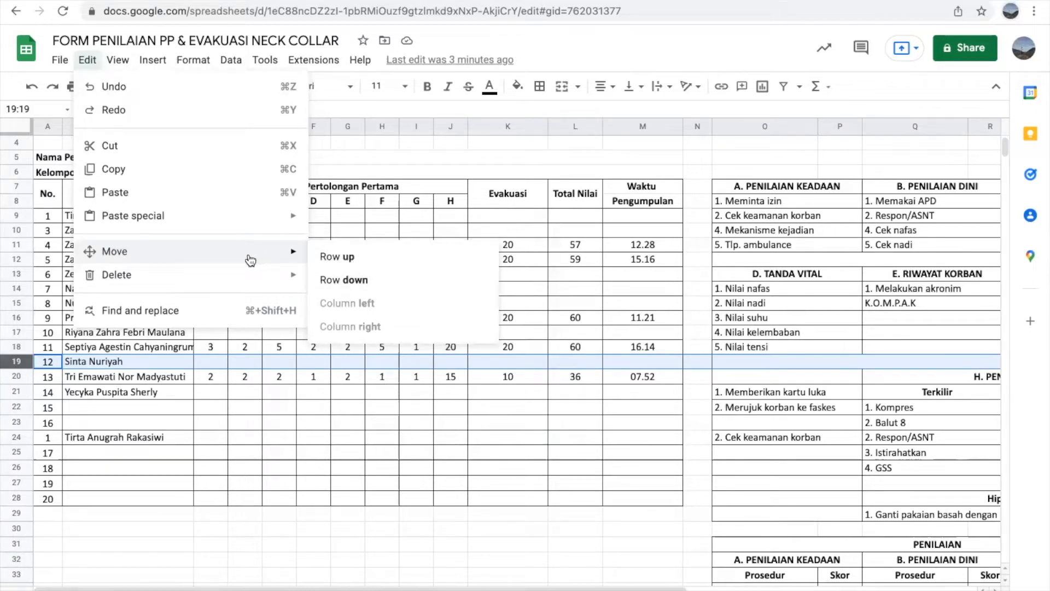
left_click(341, 260)
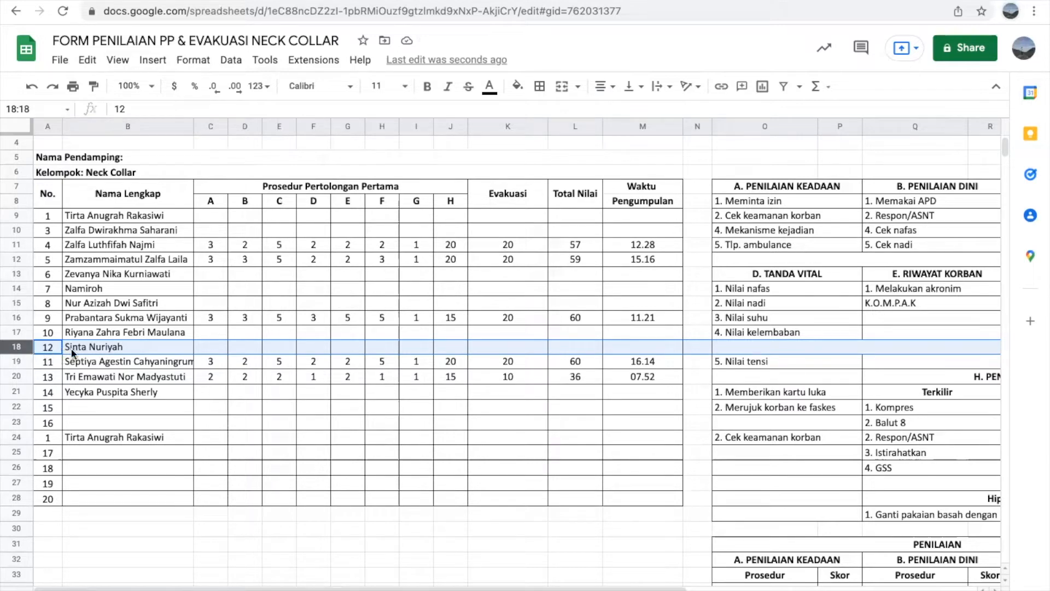
Step: Move the selected row 18 back down by one row
left_click(88, 60)
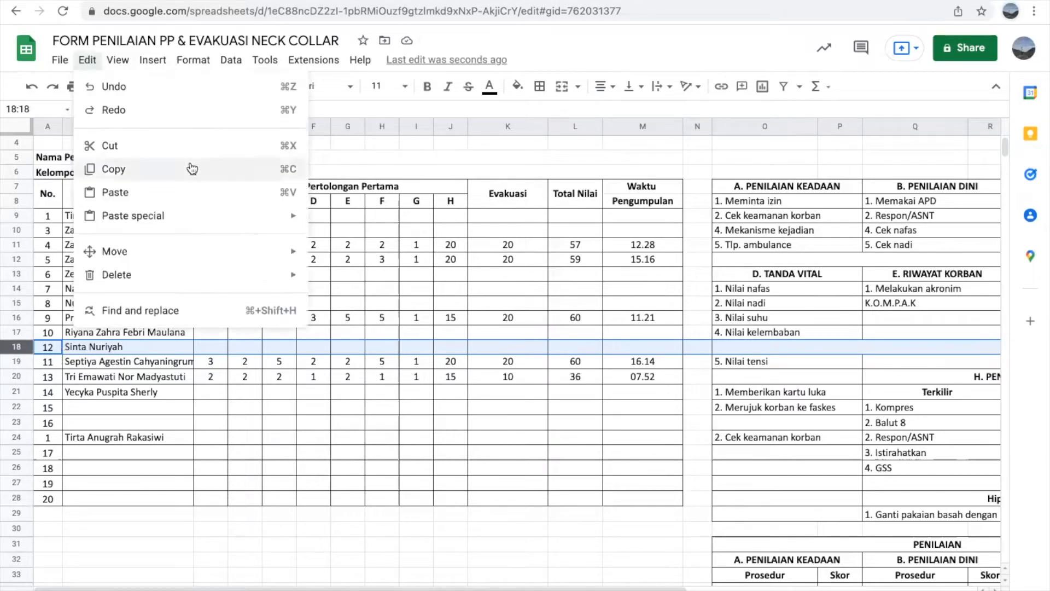
mouse_move(282, 273)
mouse_move(288, 251)
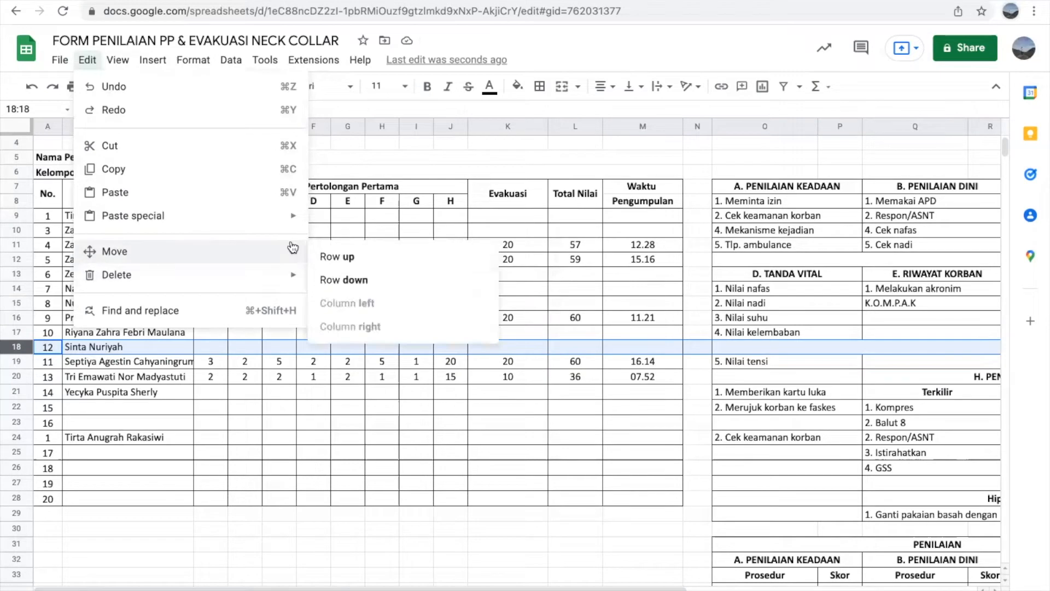
left_click(320, 279)
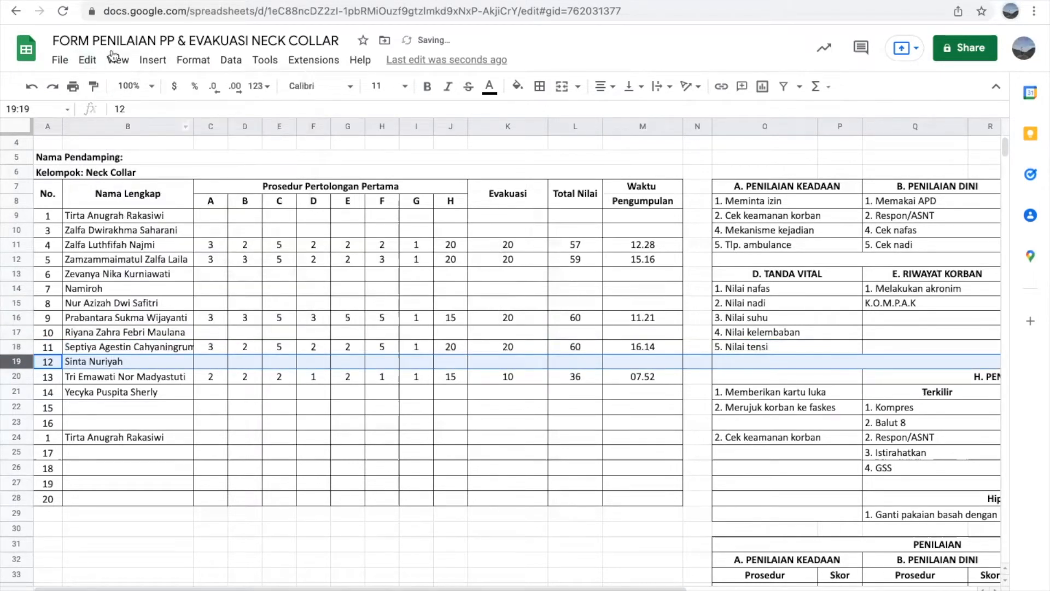
Step: Delete the values of row 24 while keeping the row itself
left_click(86, 60)
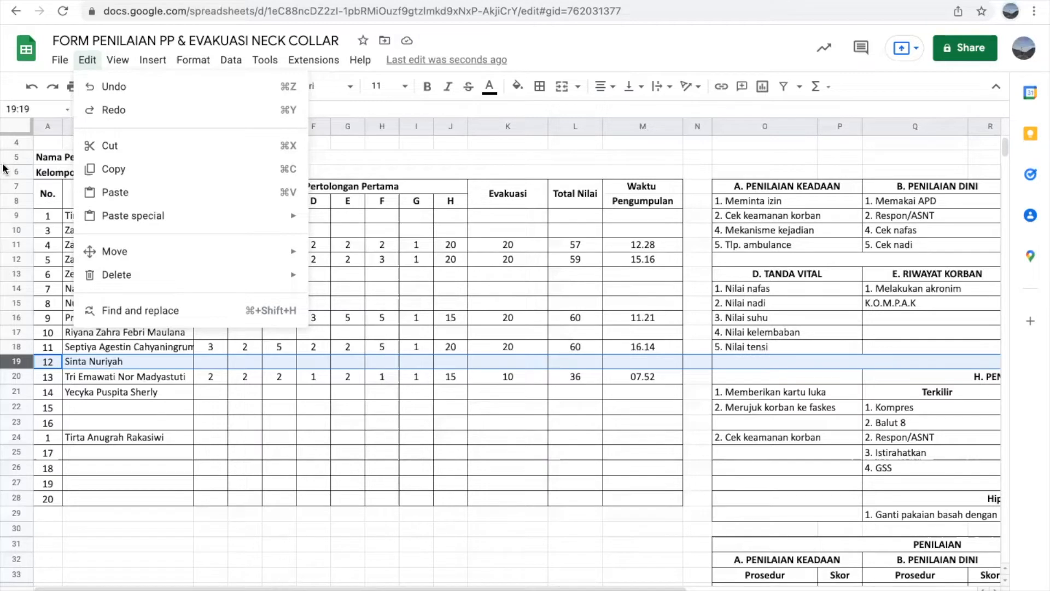
left_click(34, 436)
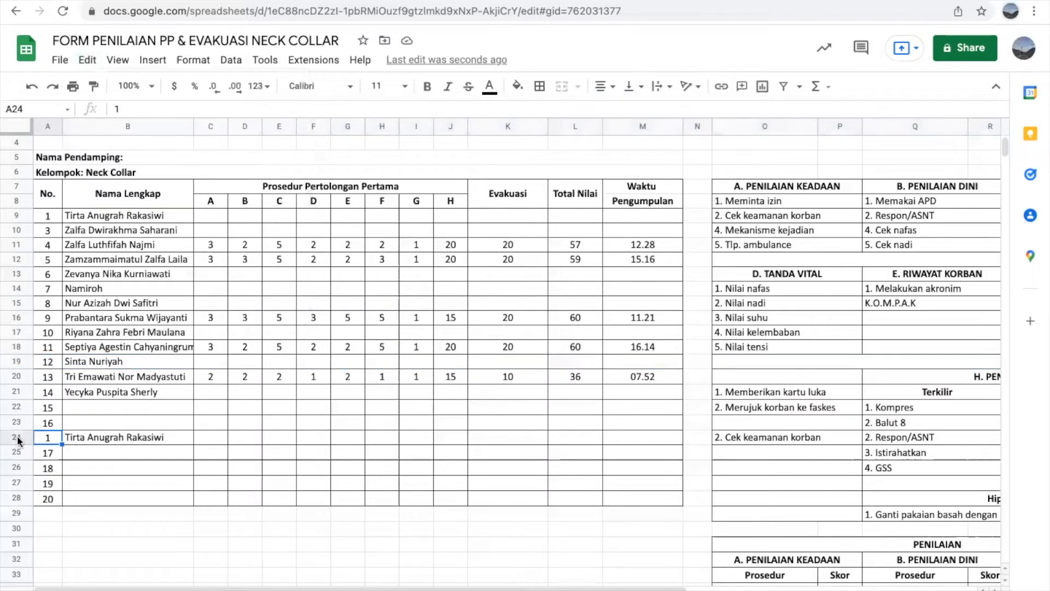
left_click(17, 437)
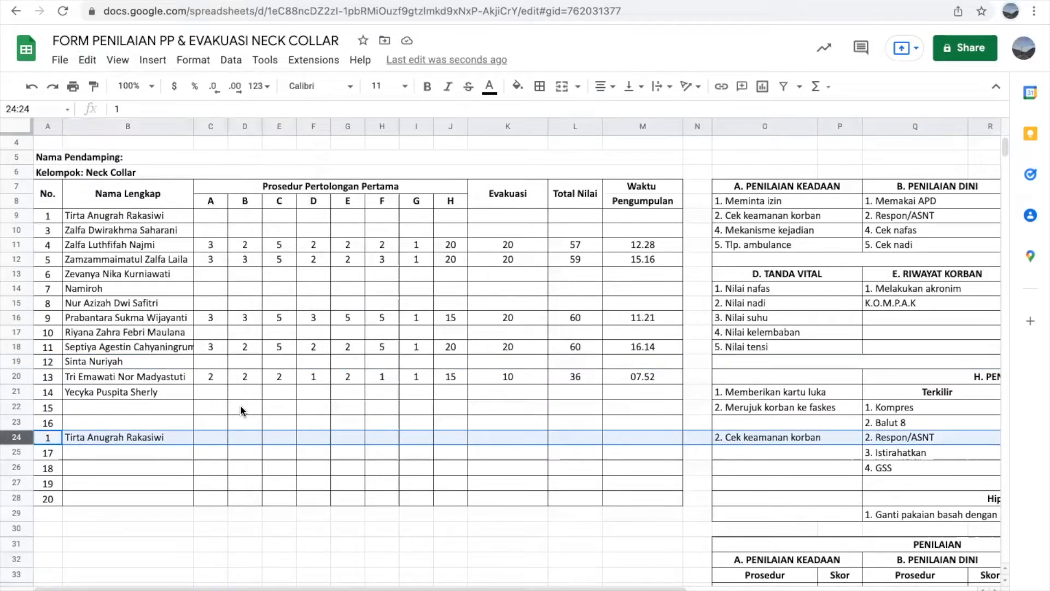
left_click(89, 61)
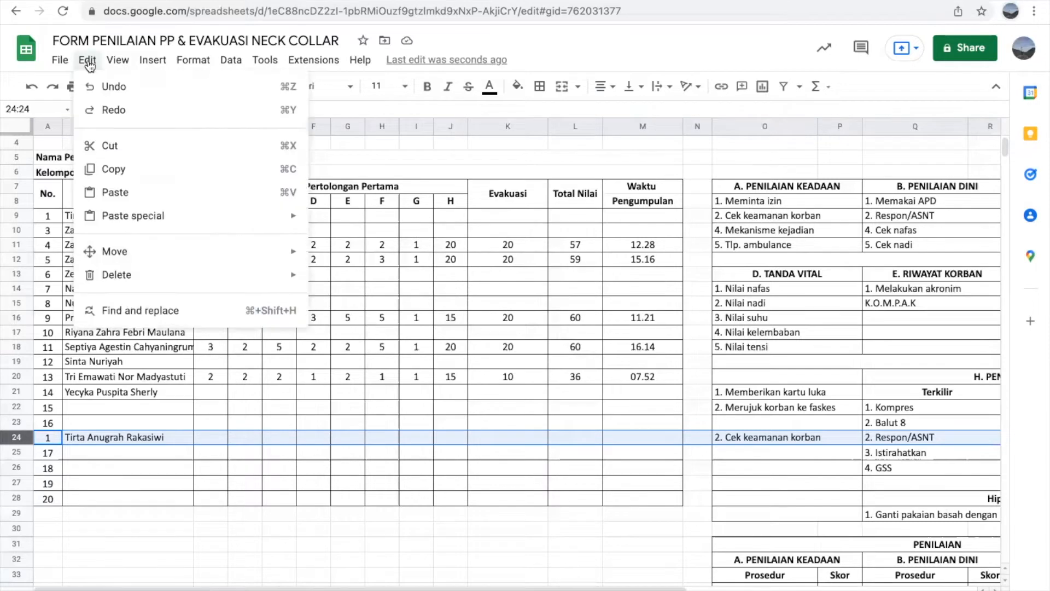
mouse_move(159, 278)
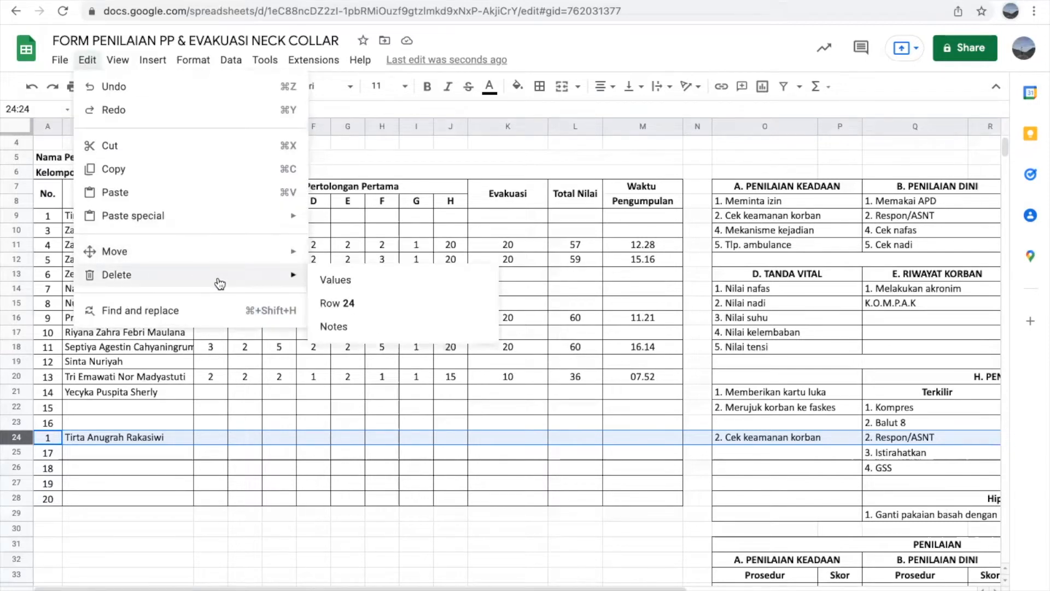
left_click(339, 283)
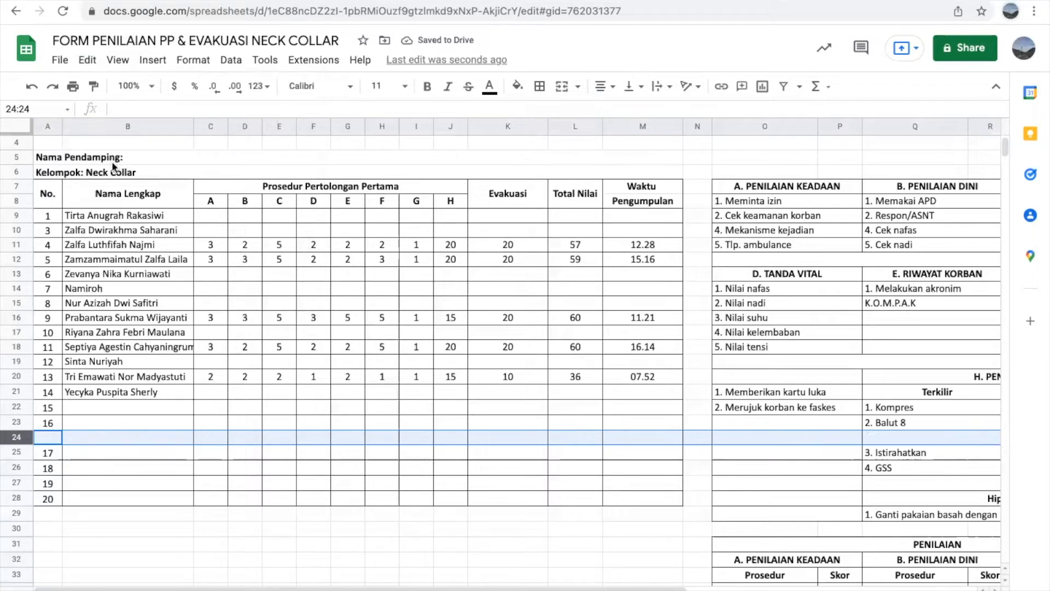
Step: View the Find and replace settings, including the search scope choices and the specific range, and close them without replacing anything
left_click(94, 63)
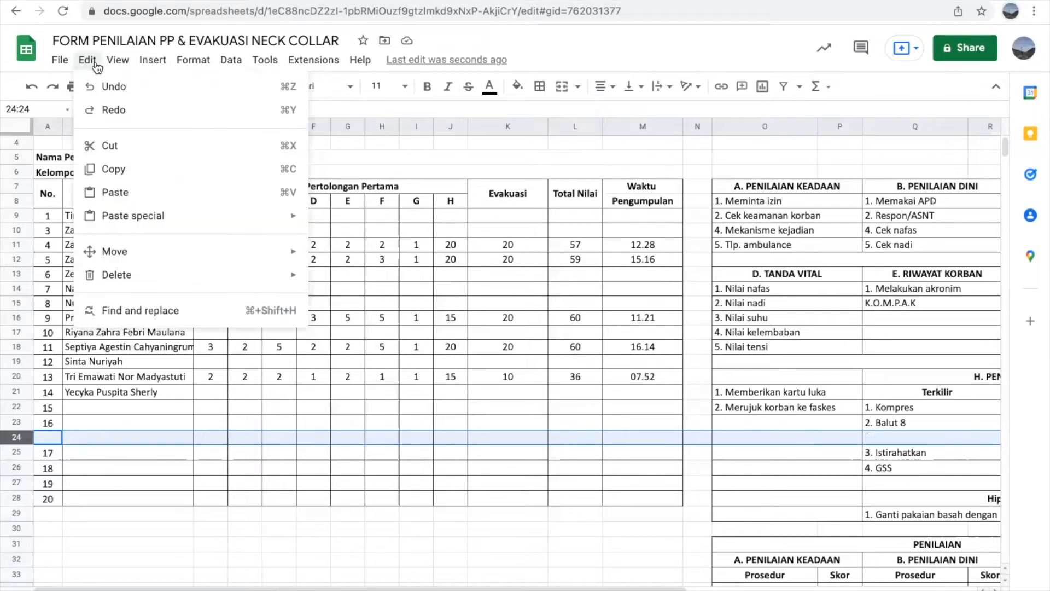
left_click(173, 318)
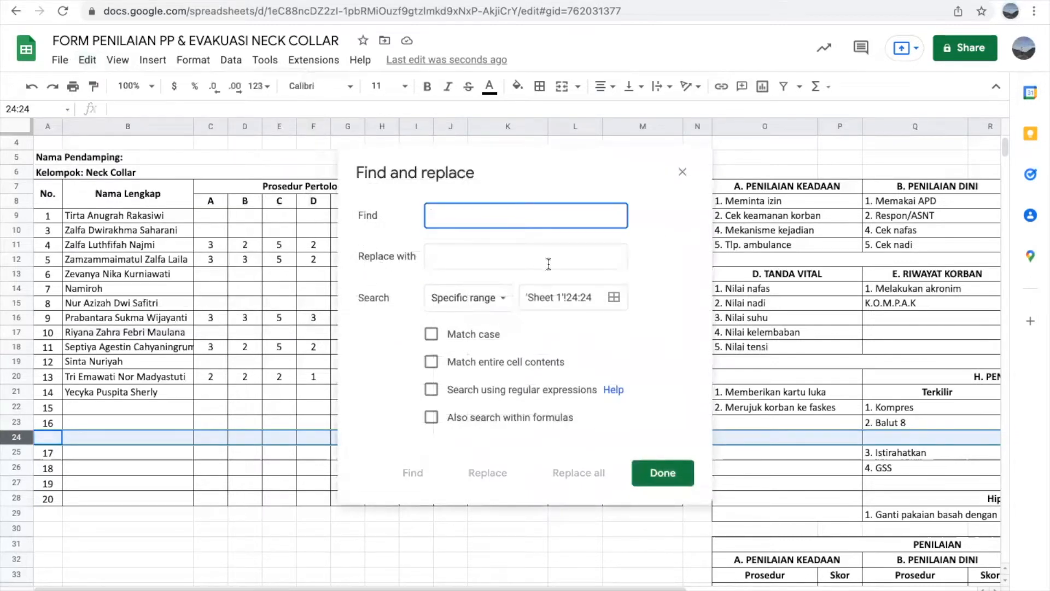
left_click(448, 302)
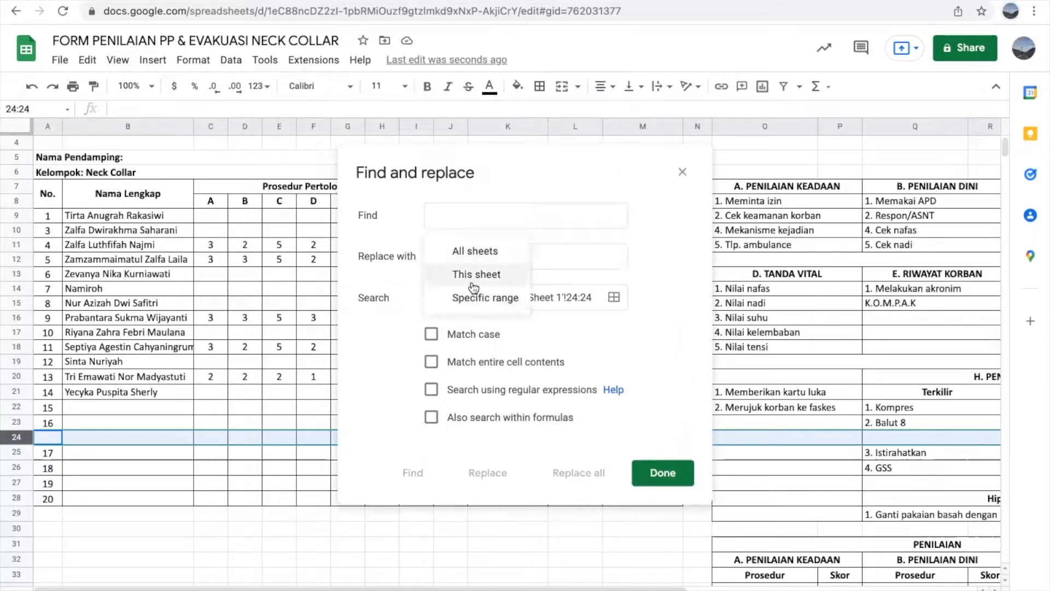
left_click(569, 300)
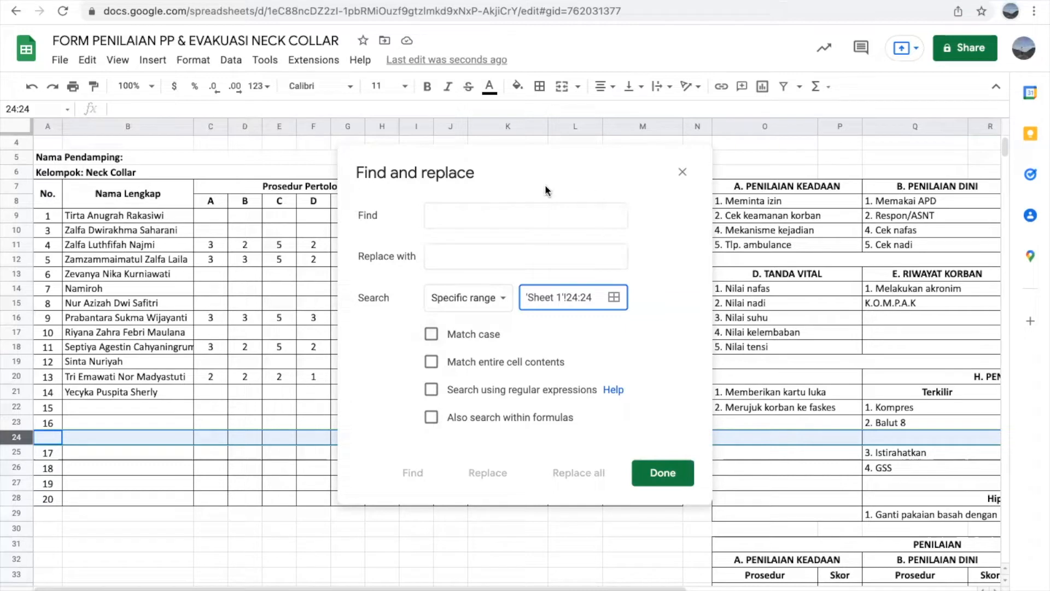
left_click(663, 473)
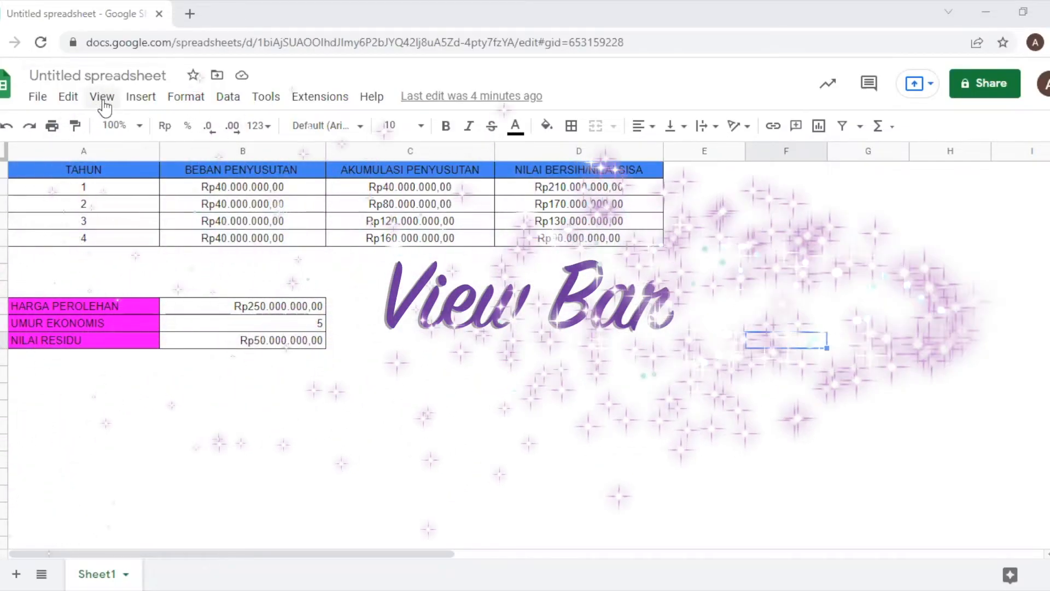
Step: Show the formula bar and the gridlines in the depreciation sheet
left_click(101, 105)
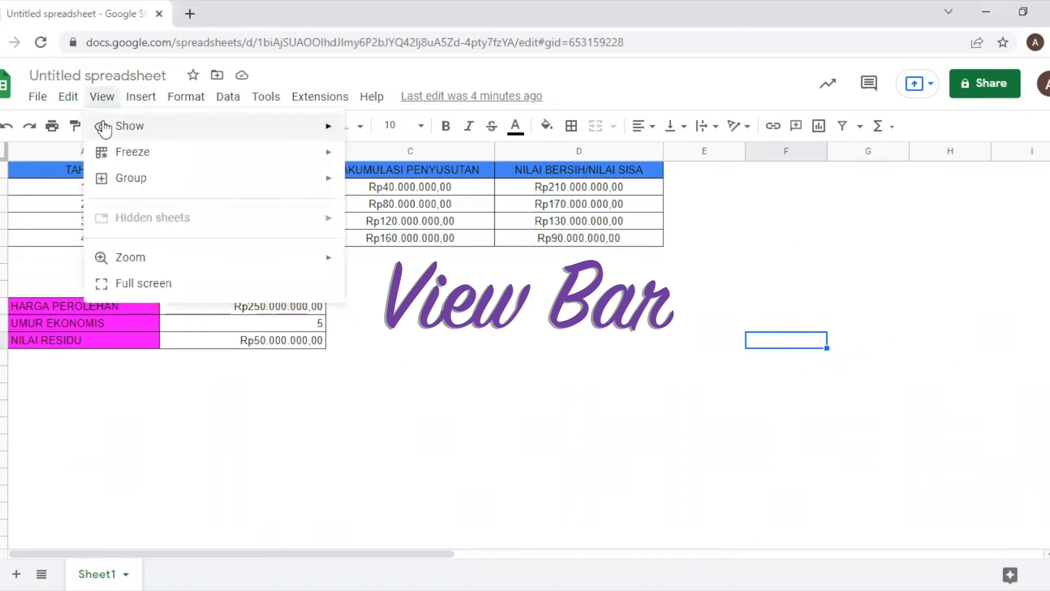
mouse_move(105, 150)
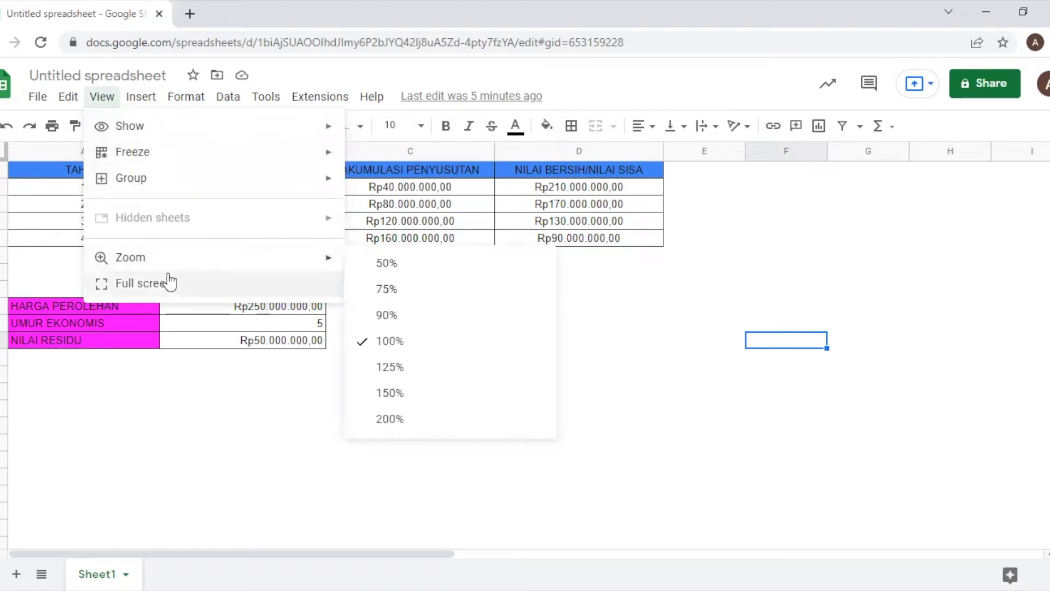
mouse_move(180, 133)
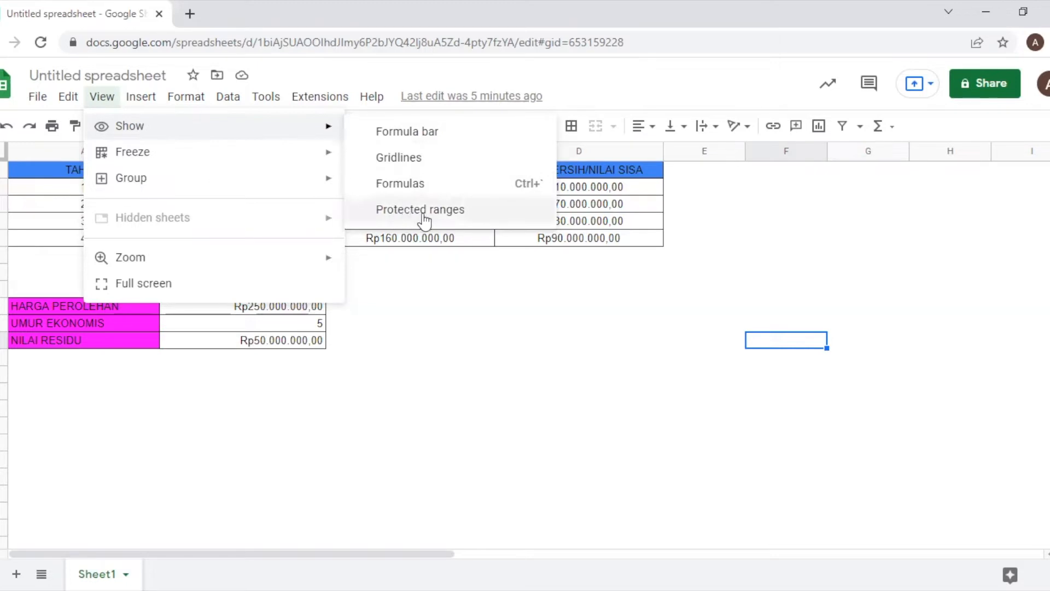
left_click(392, 137)
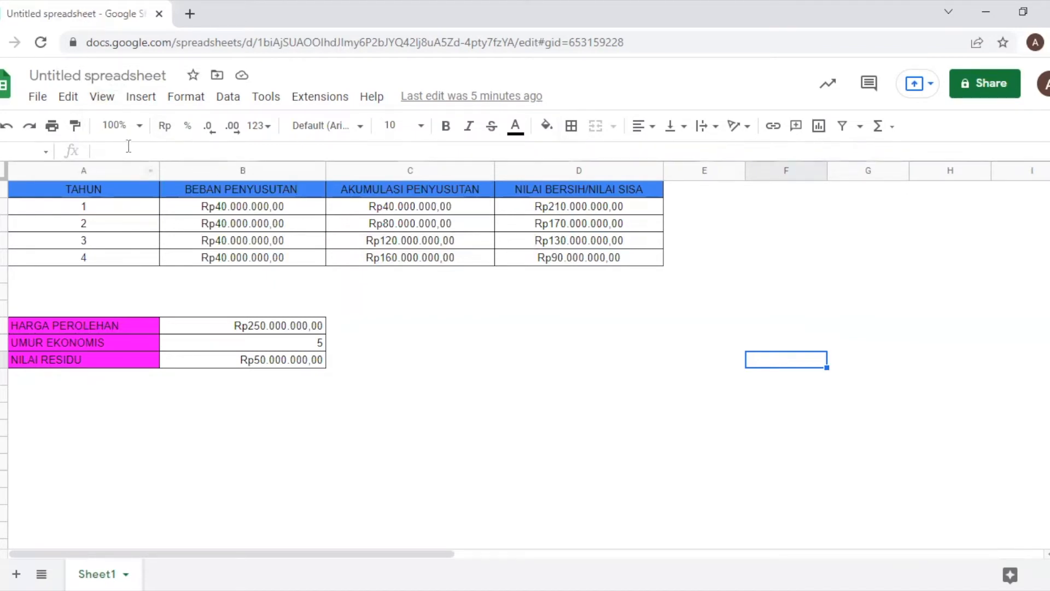
left_click(107, 101)
mouse_move(137, 129)
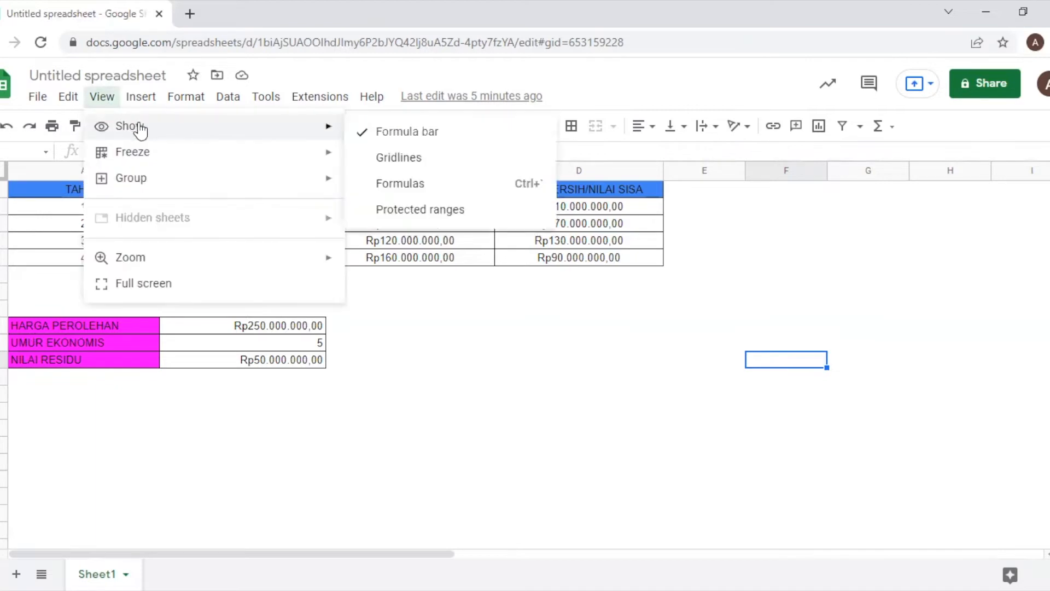
left_click(372, 160)
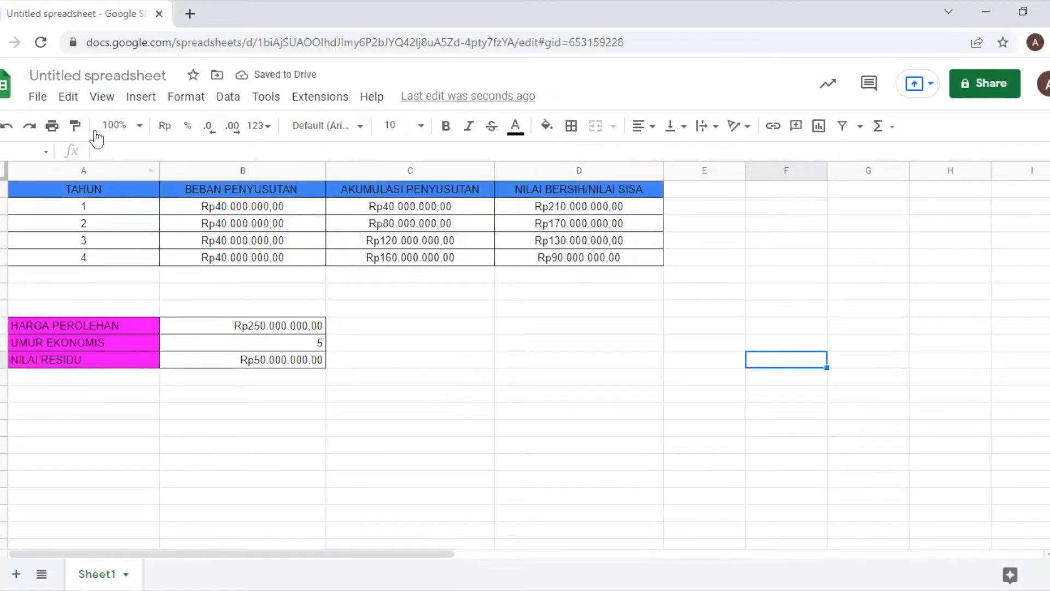
Step: Display the formulas in the cells instead of their results, and turn on the display of protected ranges
left_click(102, 98)
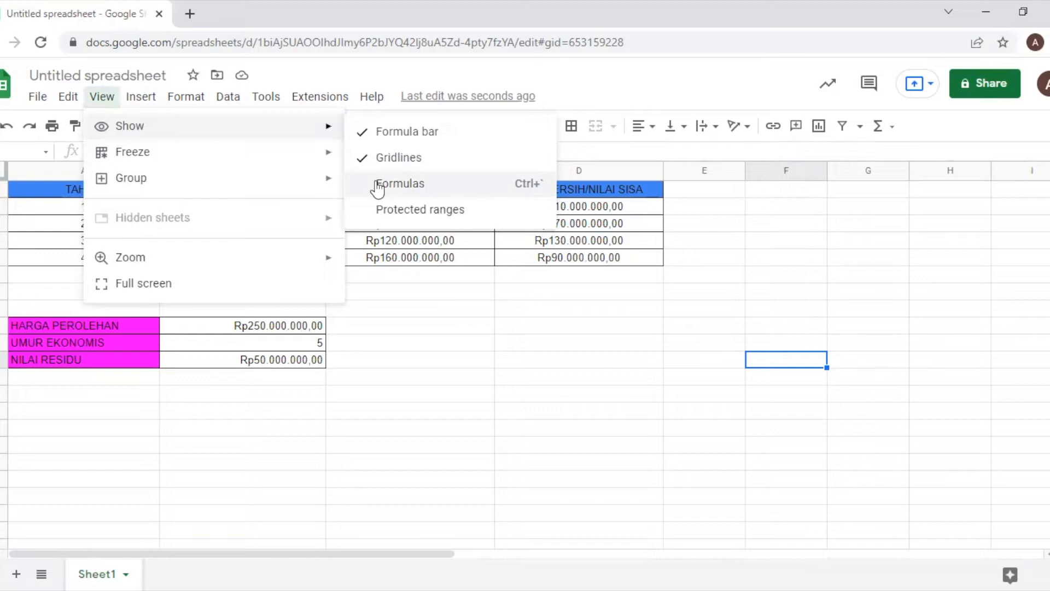
left_click(377, 183)
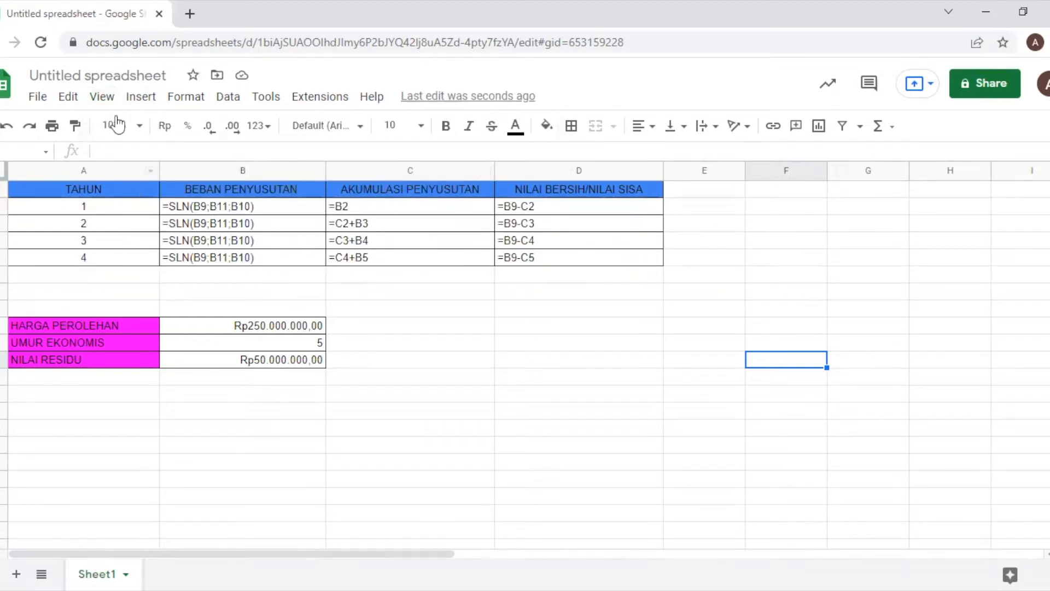
left_click(103, 96)
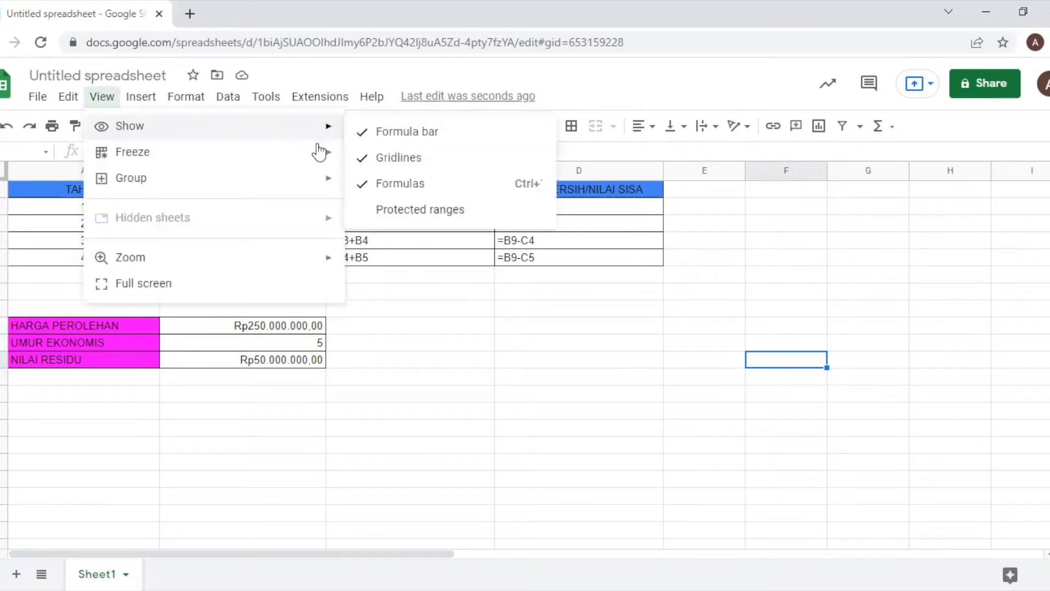
left_click(394, 211)
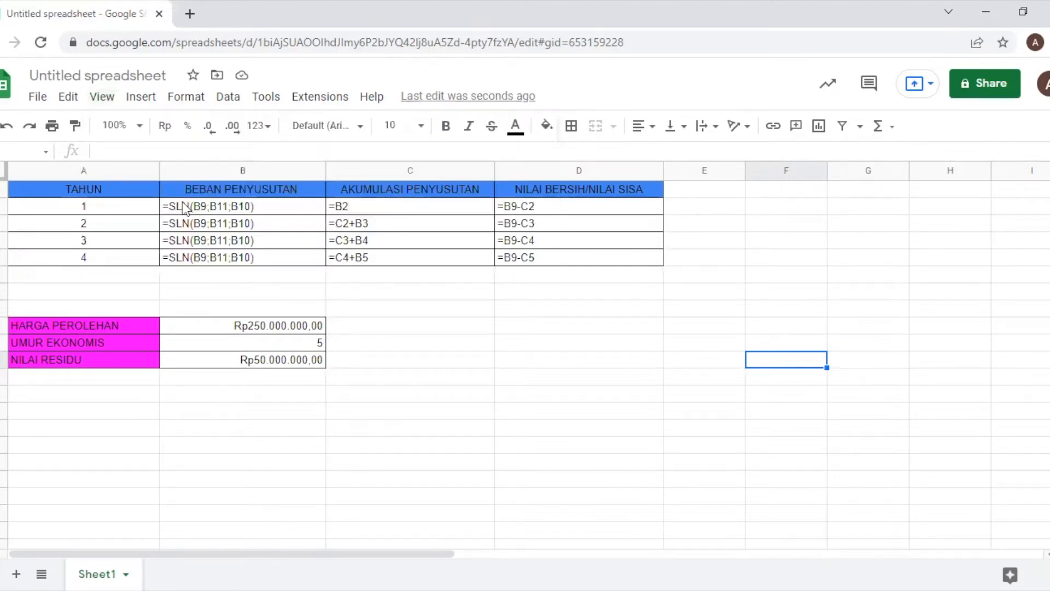
Step: Freeze 1 row so the blue table header stays in place
left_click(95, 98)
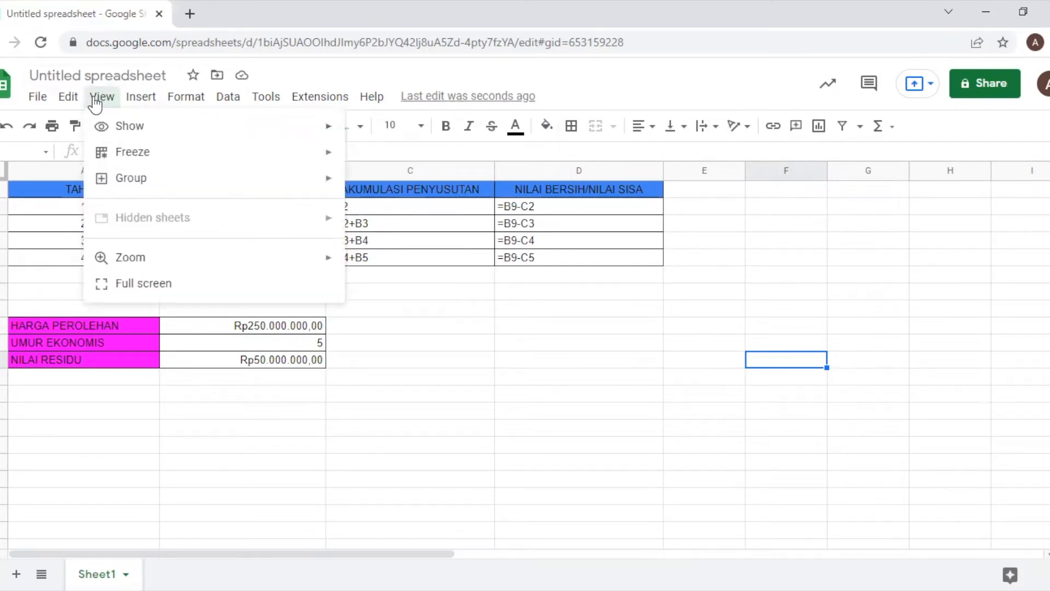
mouse_move(137, 159)
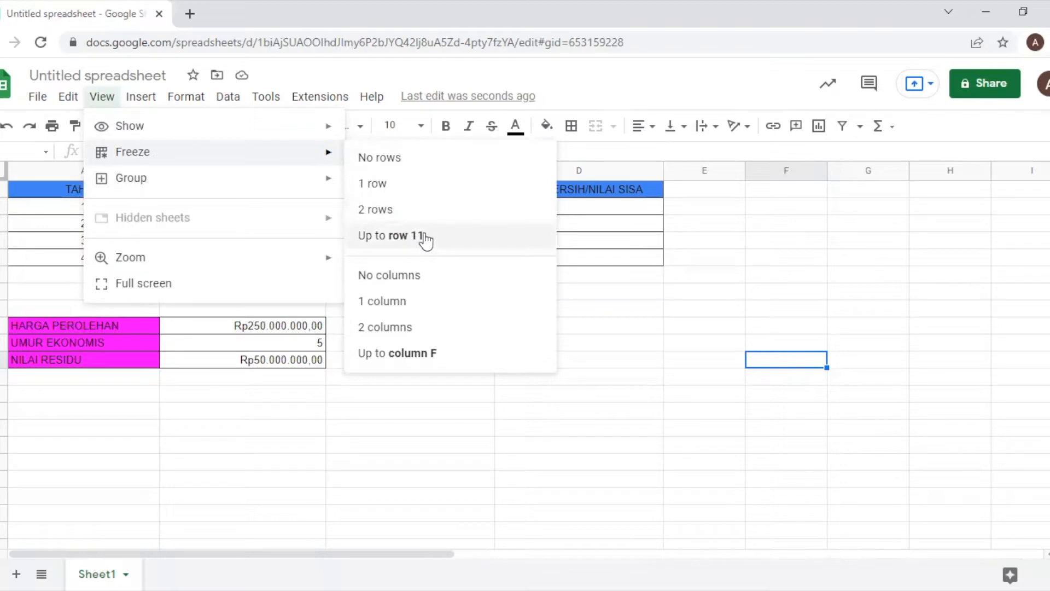
left_click(423, 192)
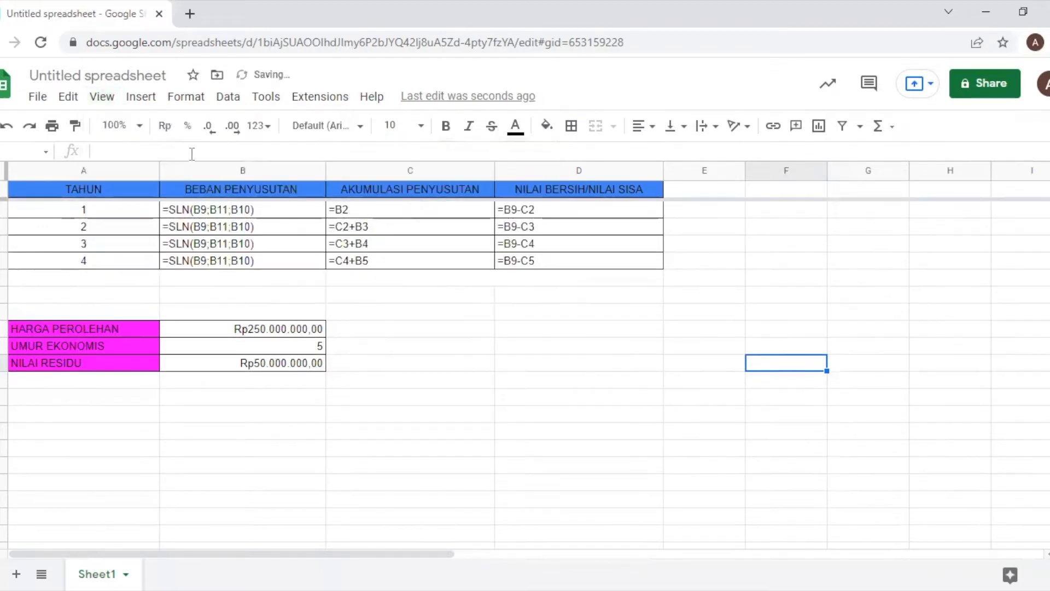
Step: View the row and column grouping choices for cell F11 without applying either
left_click(115, 99)
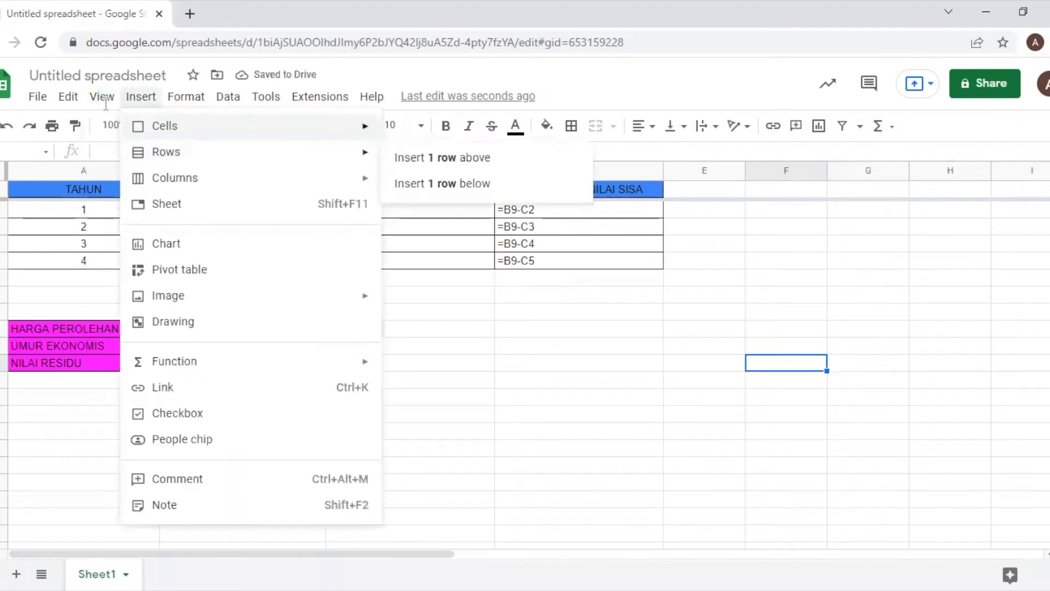
mouse_move(148, 181)
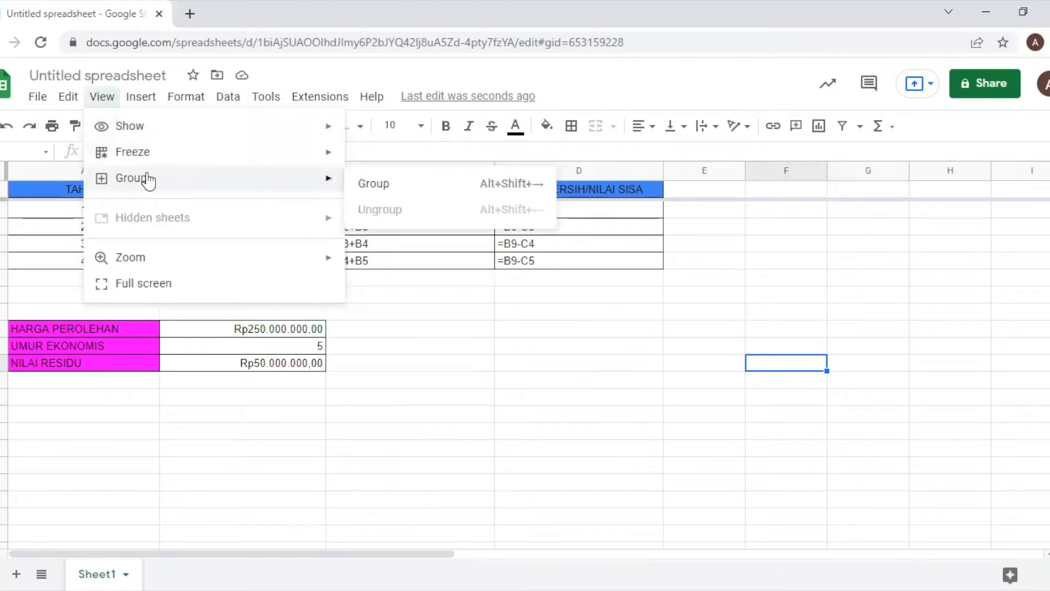
left_click(369, 186)
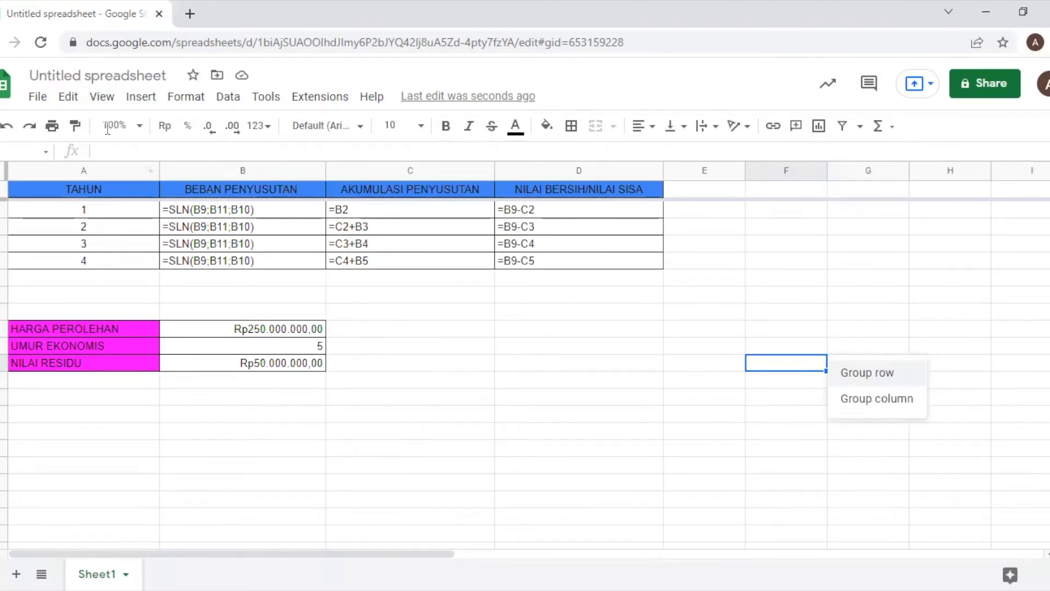
Step: Zoom the sheet out to 50% and return it to 100%
left_click(109, 97)
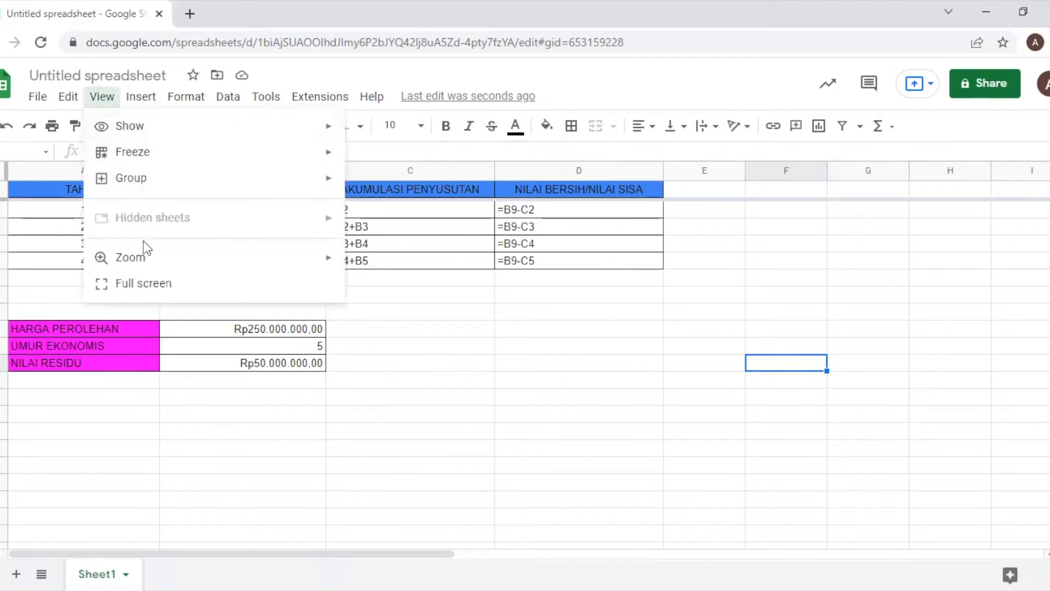
mouse_move(147, 258)
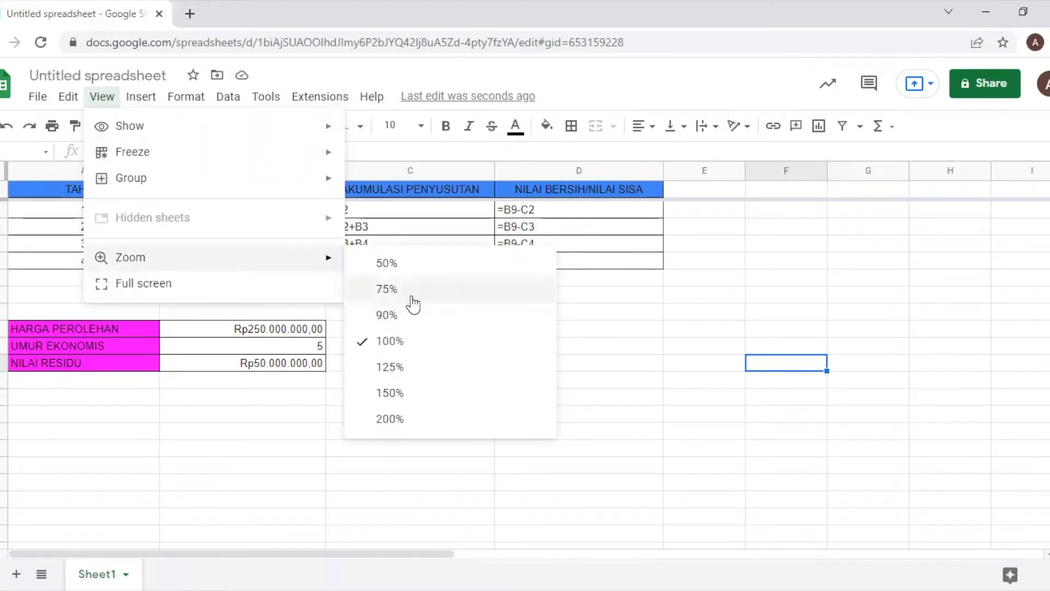
left_click(403, 265)
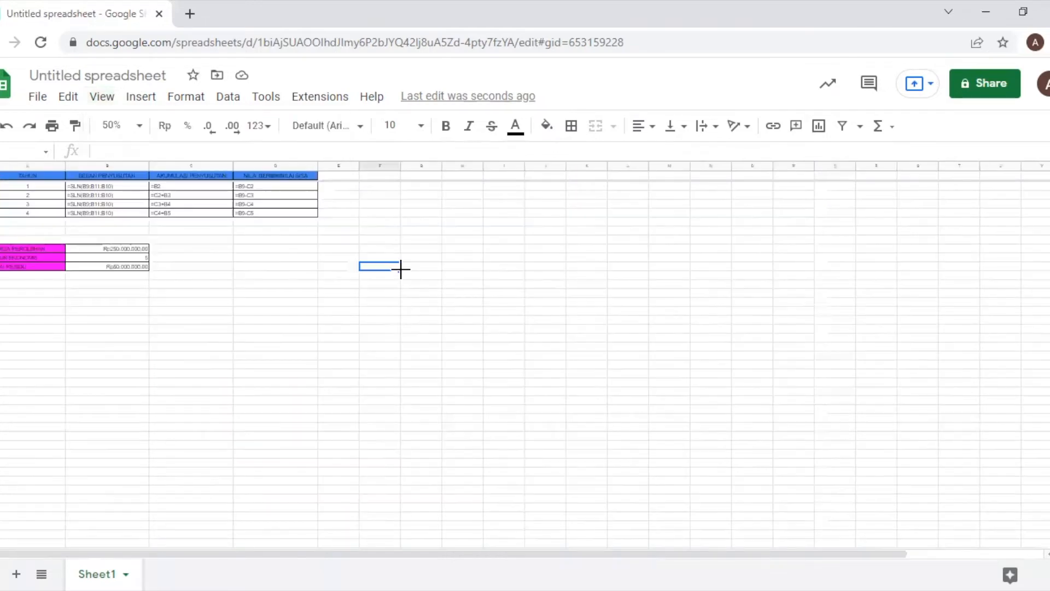
left_click(102, 98)
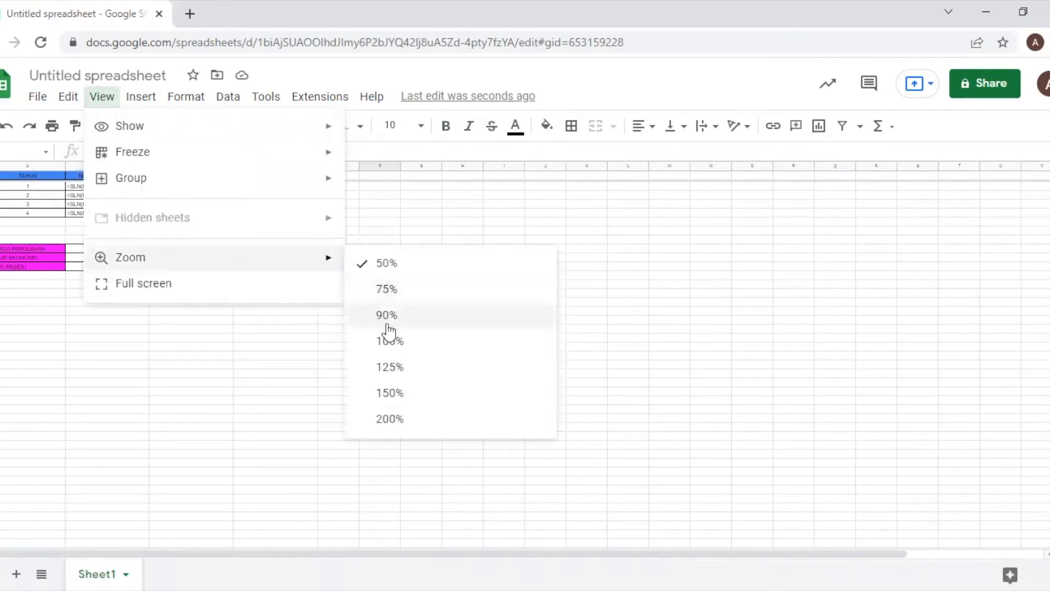
left_click(393, 342)
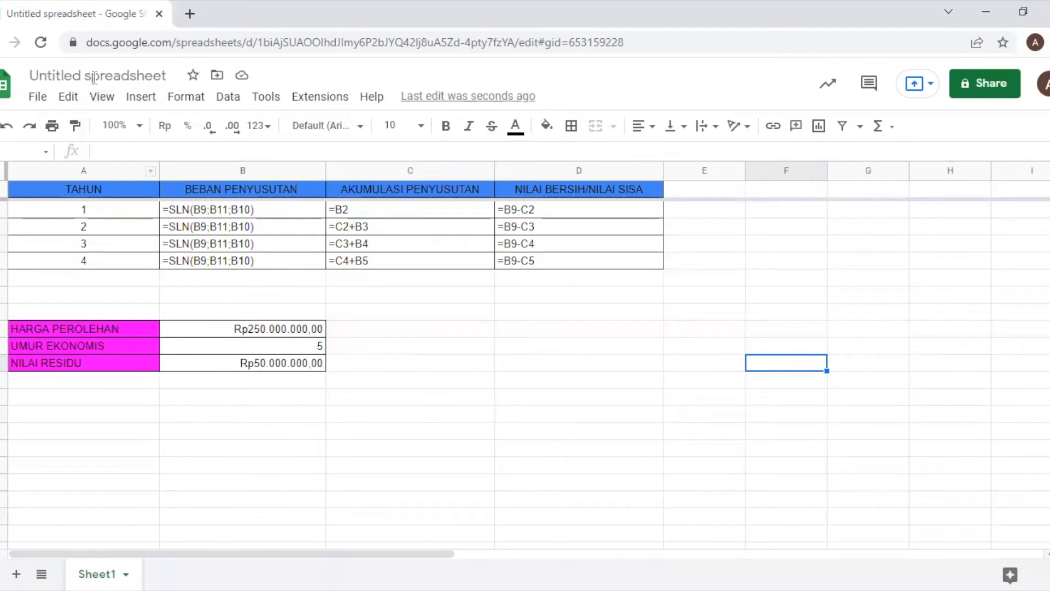
Step: Switch the spreadsheet to full screen view
left_click(99, 105)
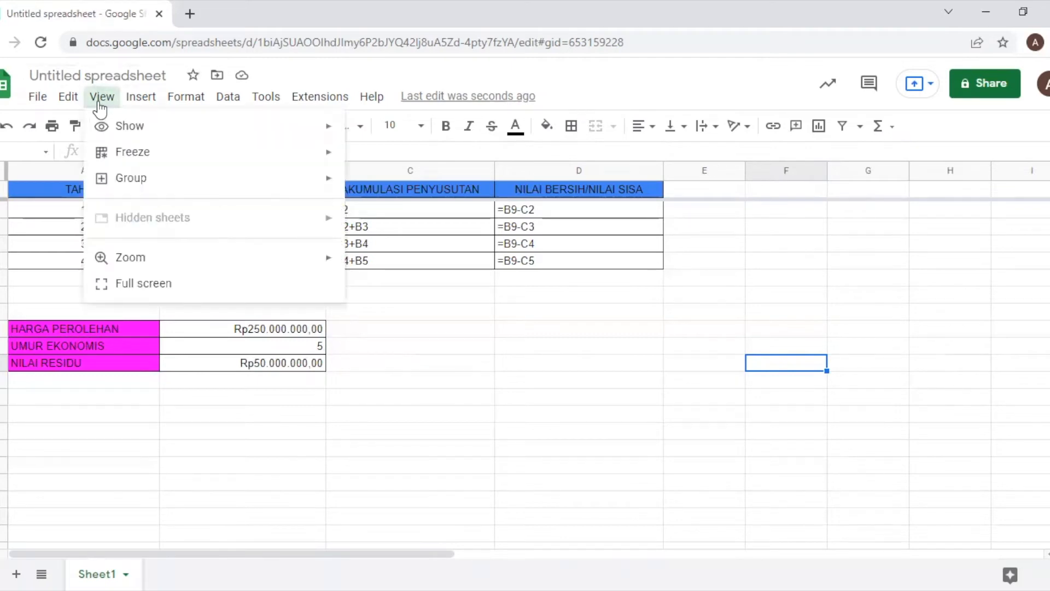
left_click(171, 285)
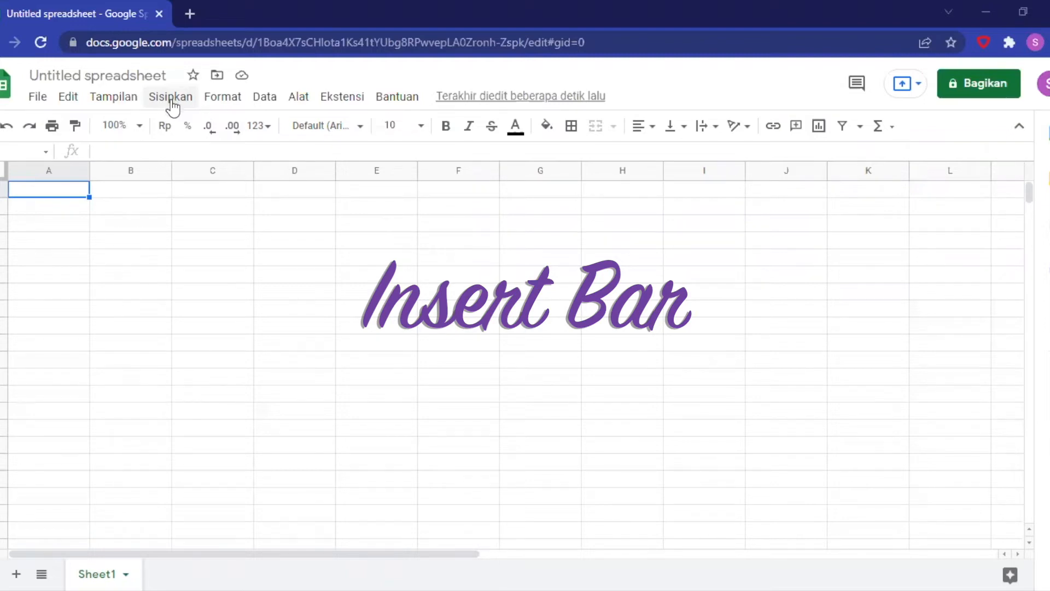
Step: Examine the choices for inserting cells with a shift to the right or down, and leave them without inserting
left_click(171, 97)
mouse_move(345, 136)
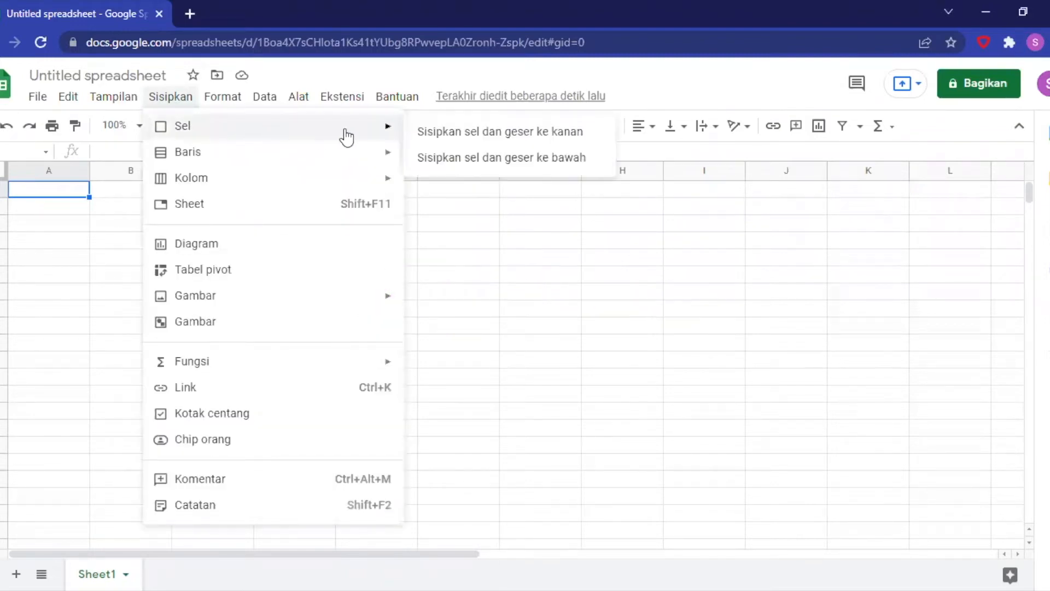
mouse_move(363, 164)
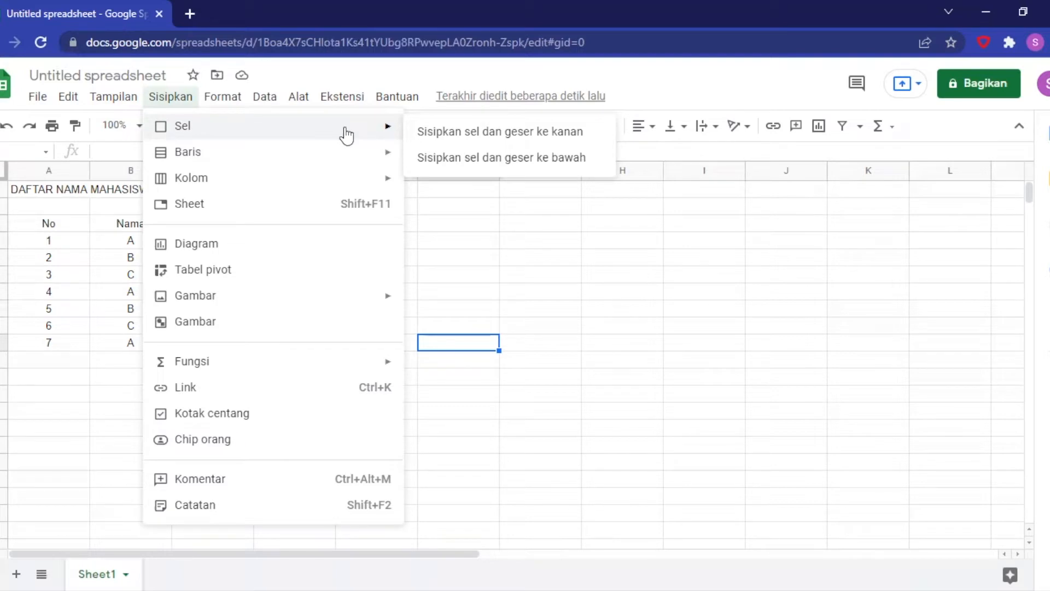
left_click(503, 261)
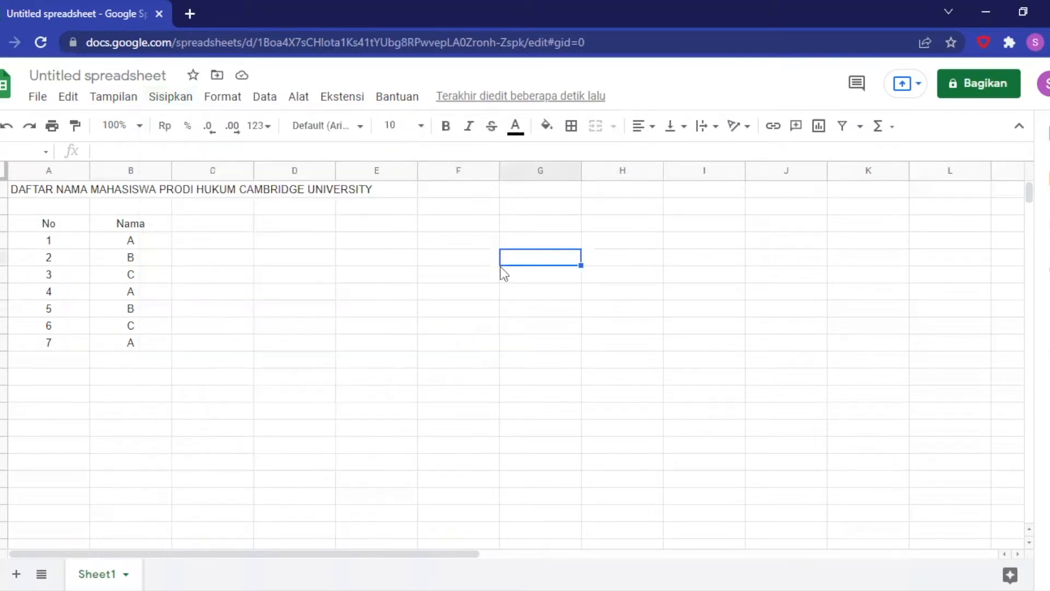
Step: Insert an empty cell at A5, where the No value is 2, shifting the existing cells to the right
left_click(100, 241)
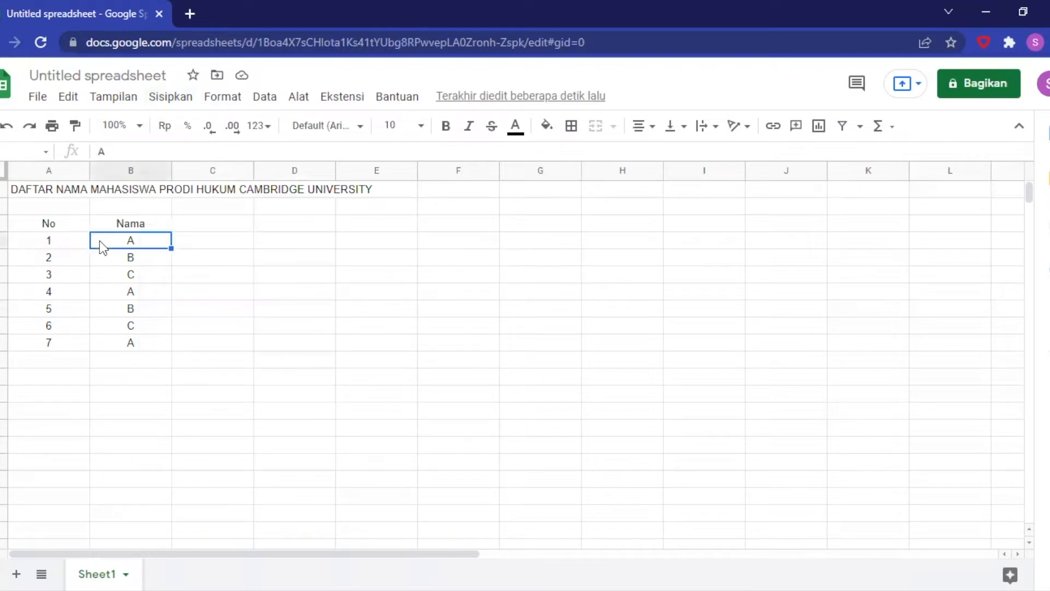
left_click(71, 250)
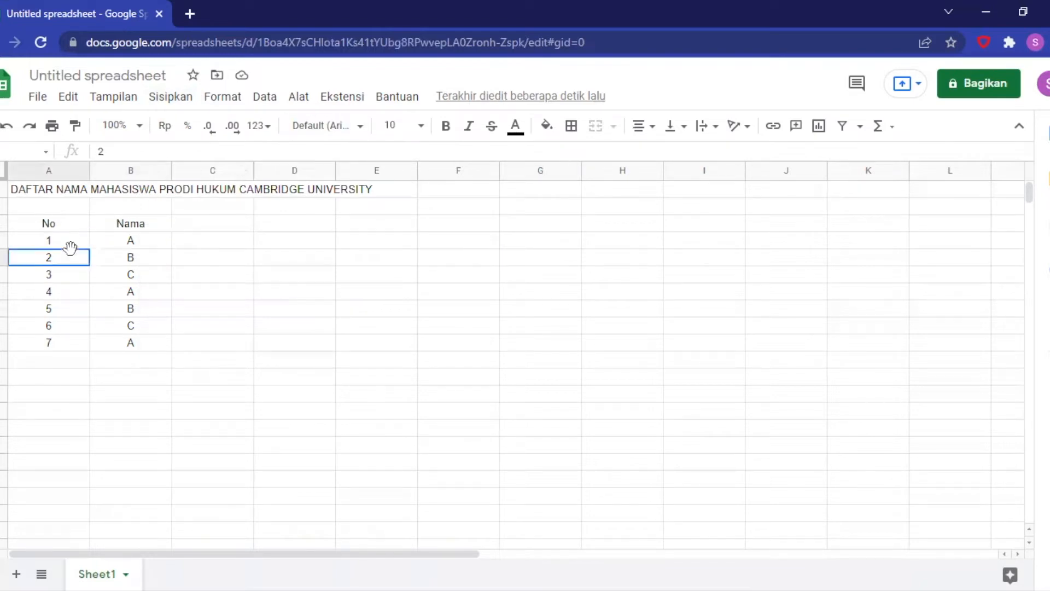
left_click(162, 99)
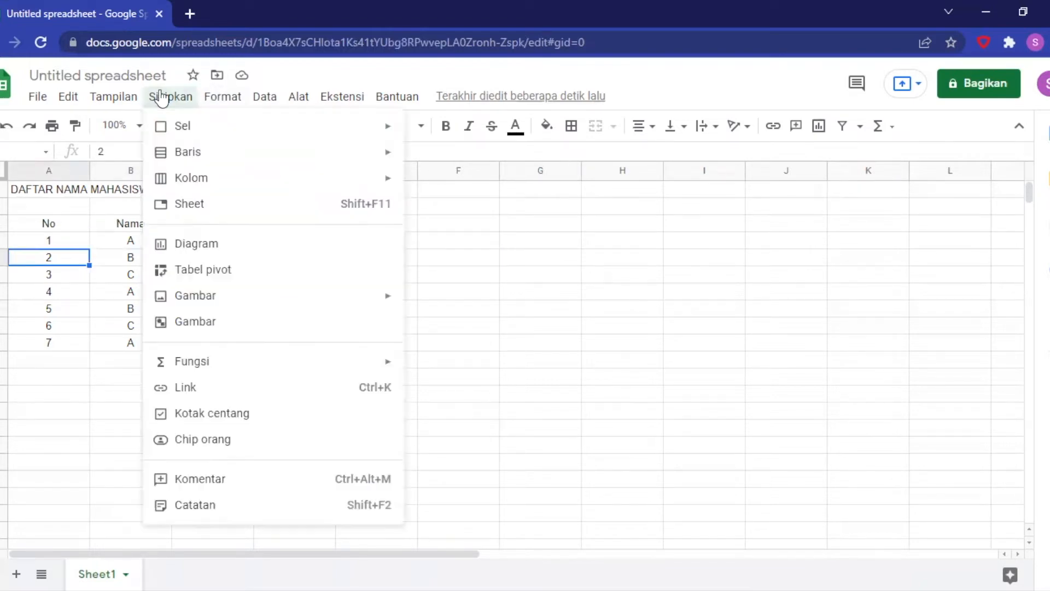
mouse_move(363, 136)
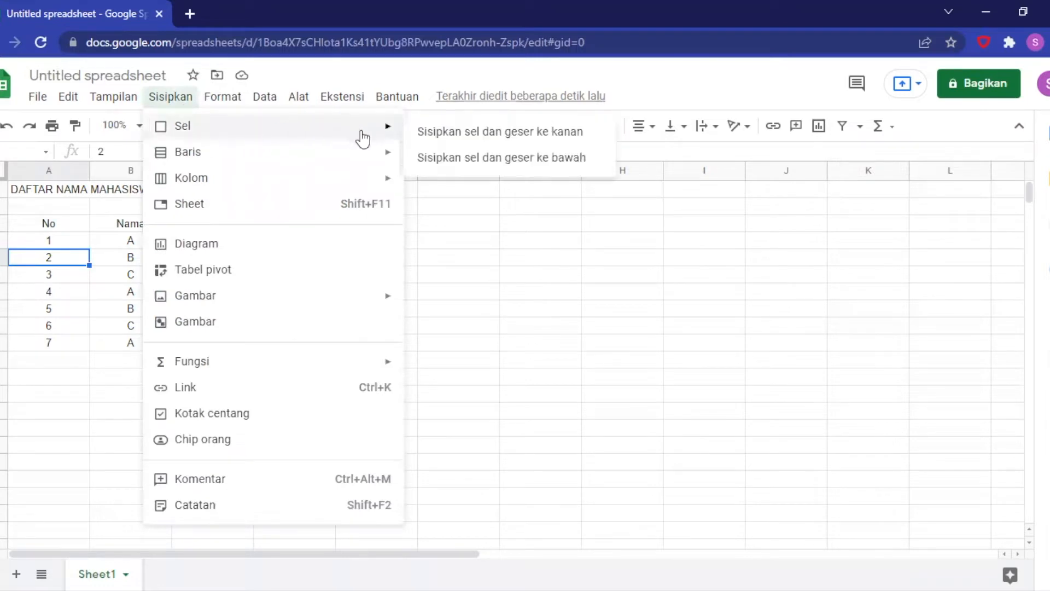
left_click(419, 133)
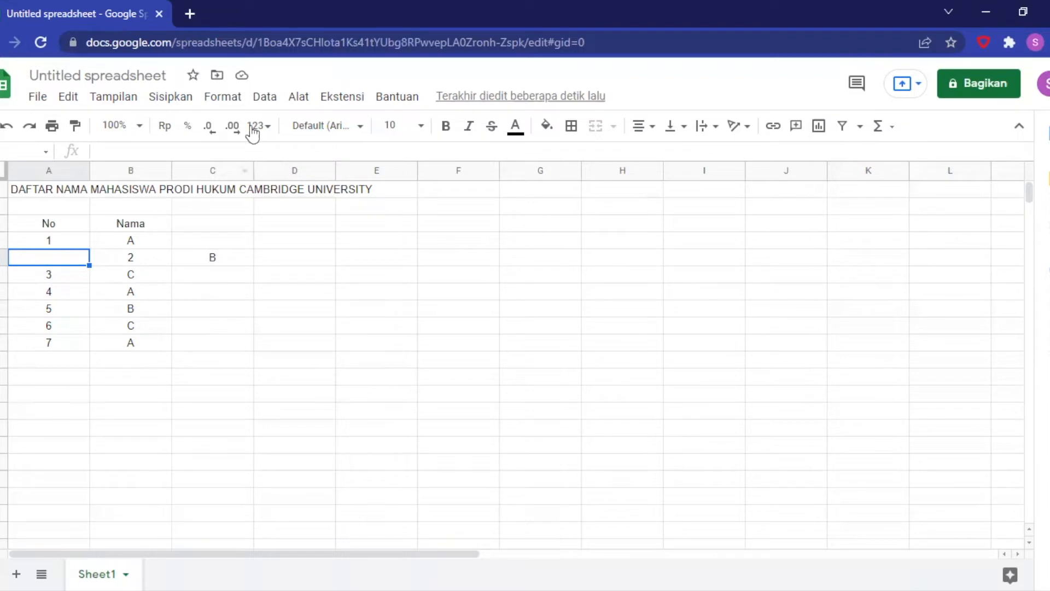
Step: Insert another empty cell at A5, shifting the existing cells in the No column down, and select A6
left_click(156, 102)
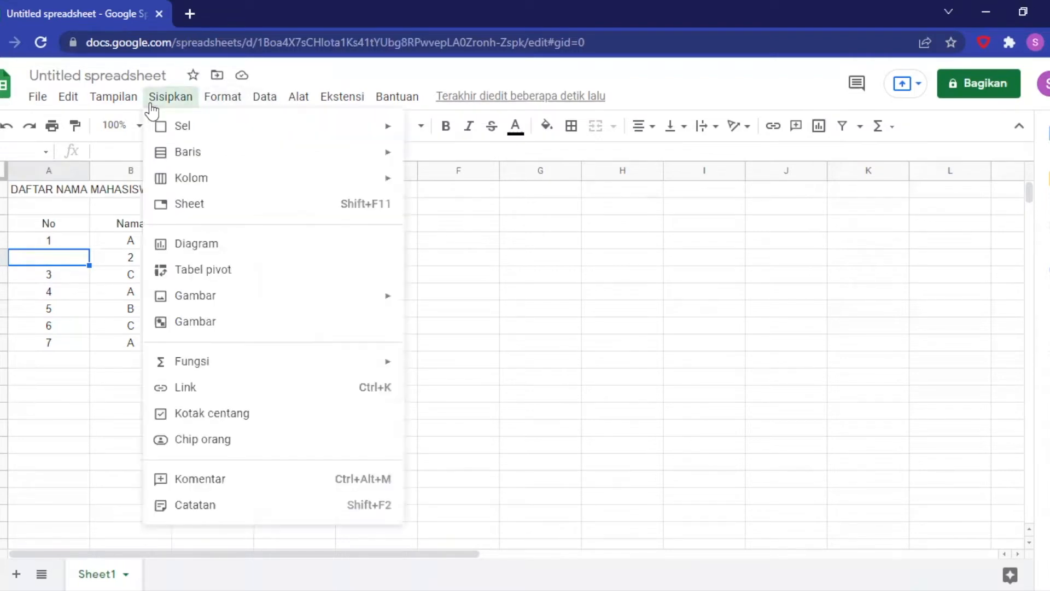
mouse_move(392, 132)
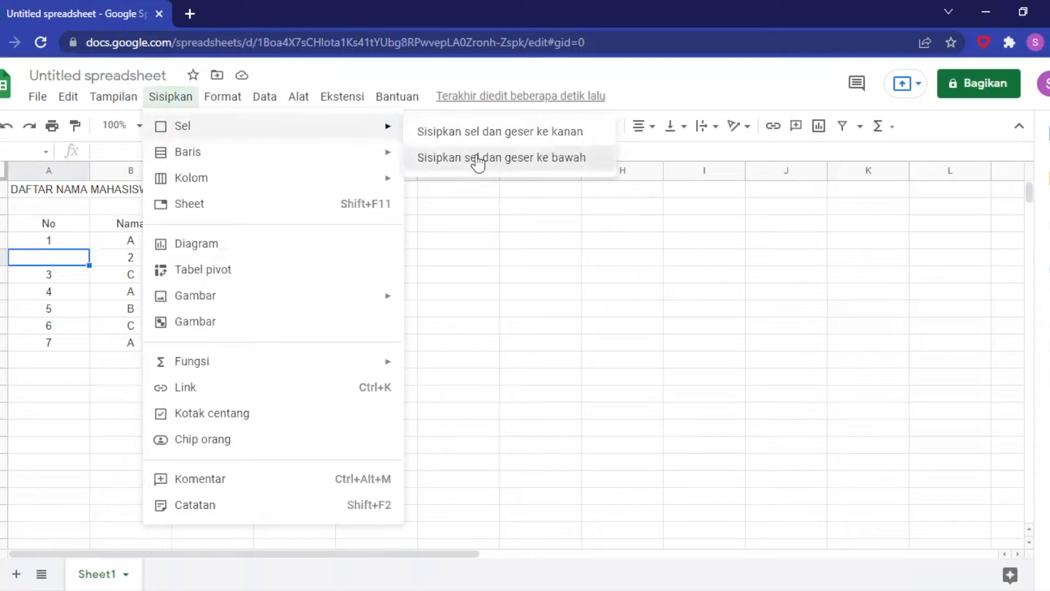
left_click(477, 157)
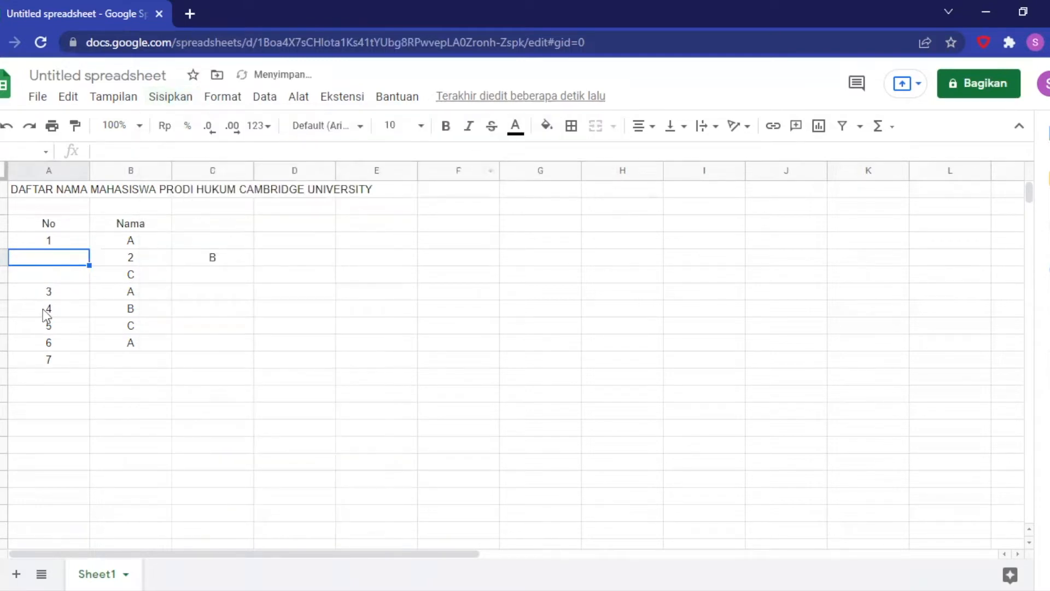
left_click(70, 273)
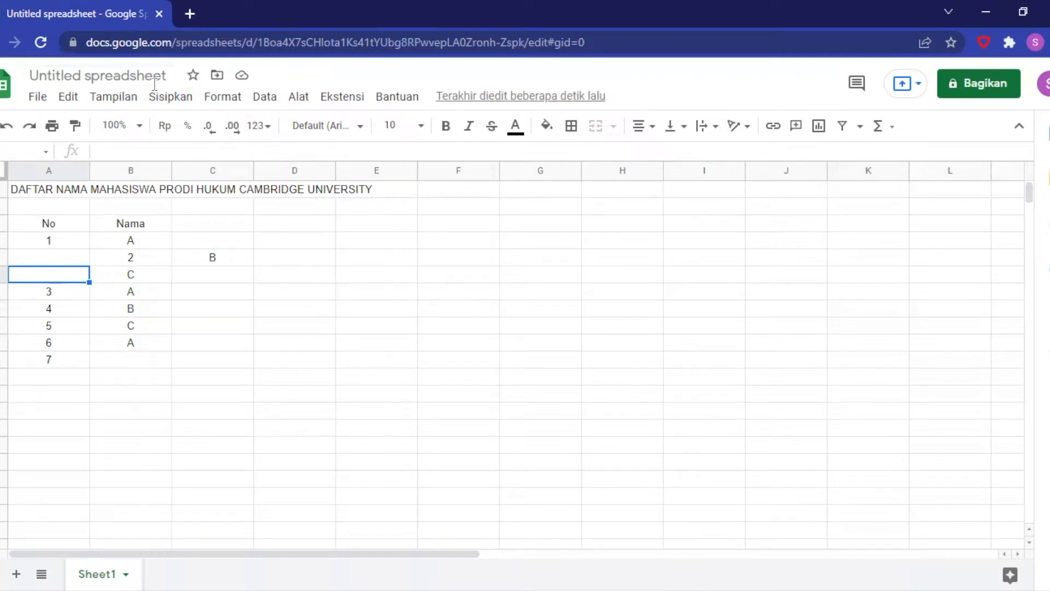
Step: Insert one row above row 6 in the student list and select its cells A6 to F6
left_click(164, 101)
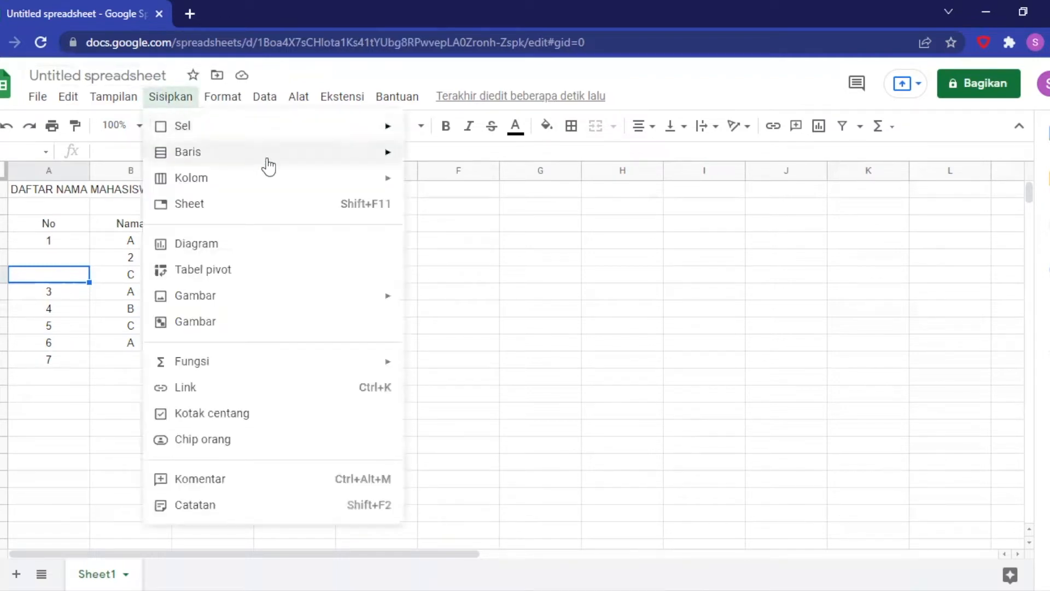
mouse_move(272, 166)
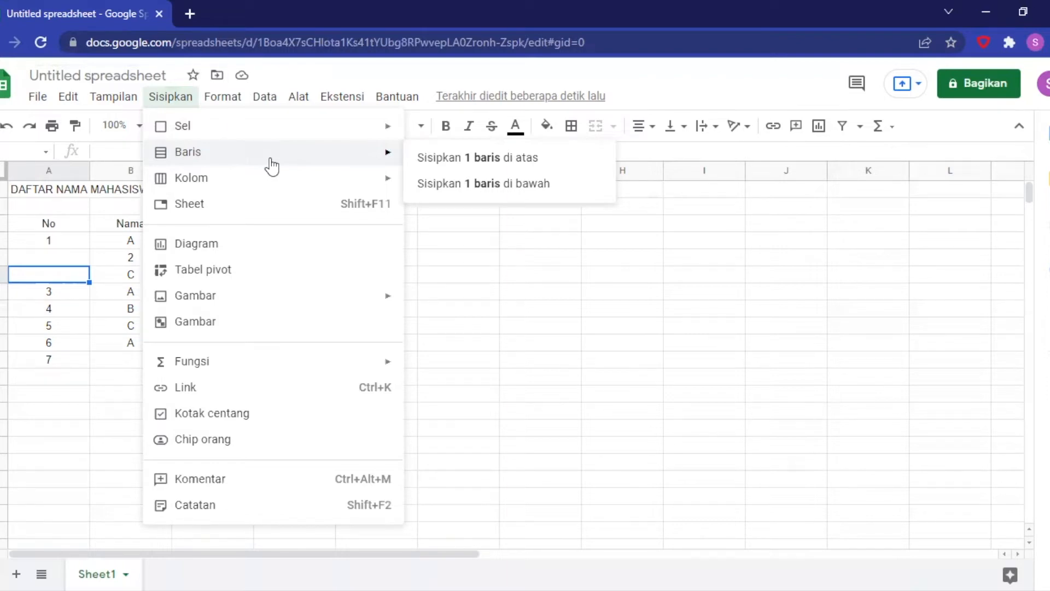
left_click(434, 159)
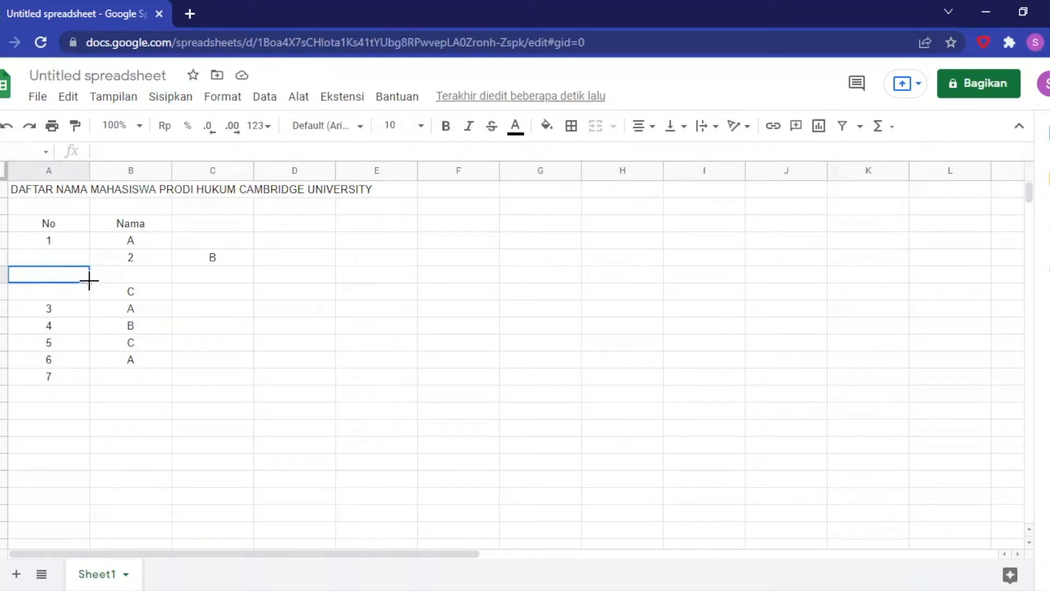
left_click_drag(89, 284, 478, 275)
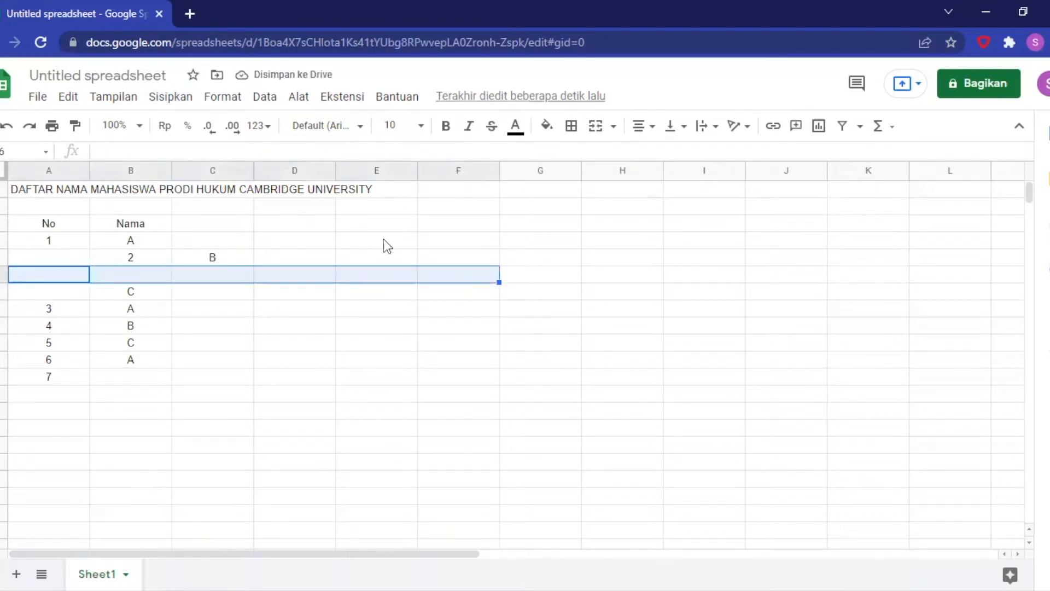
Step: Insert one column to the left of column C, using cell C10 as the reference
left_click(228, 344)
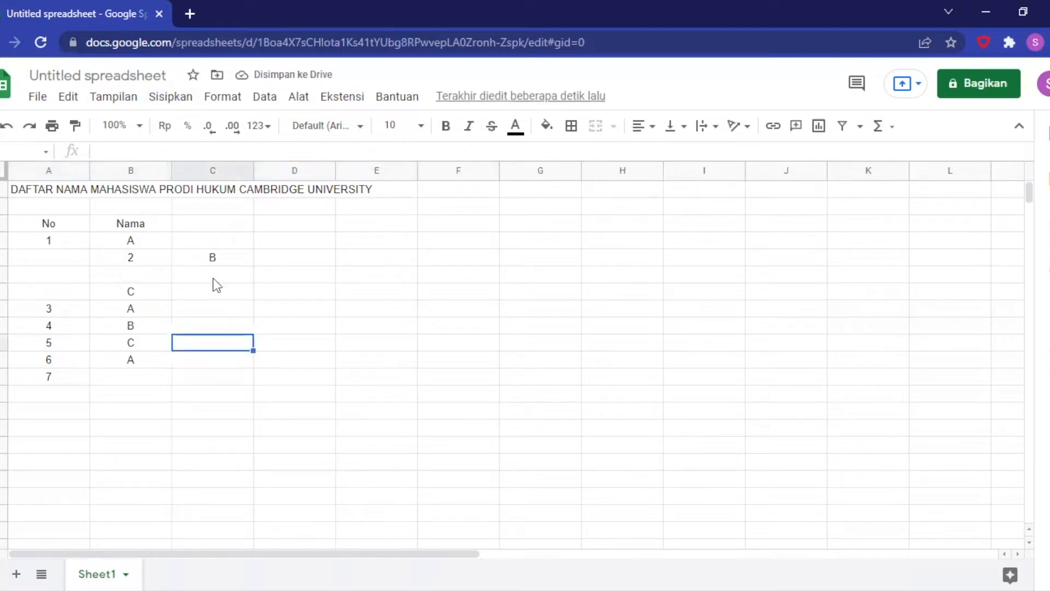
left_click(167, 106)
mouse_move(381, 179)
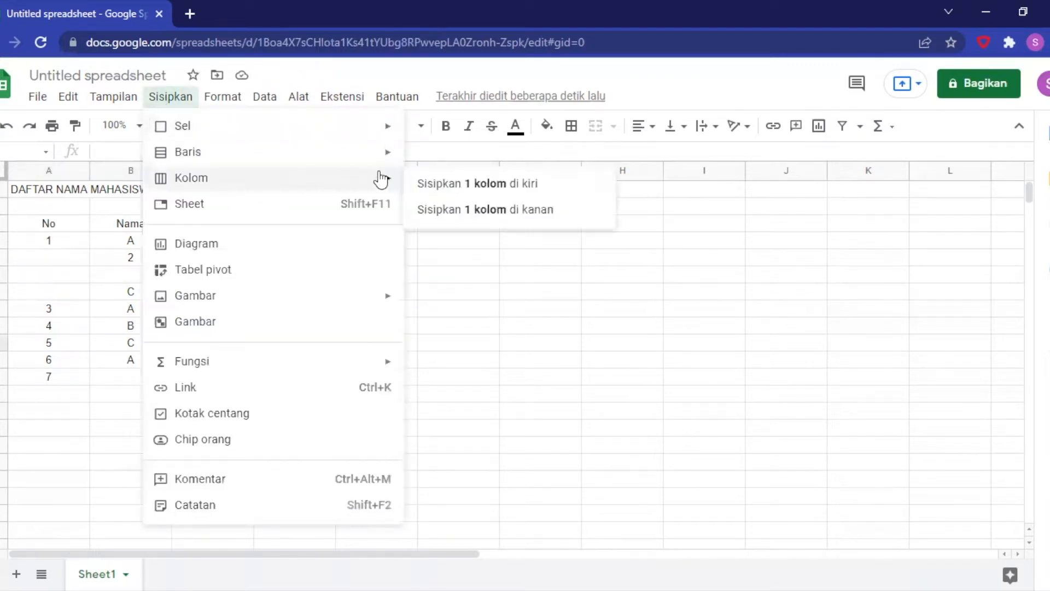
left_click(438, 183)
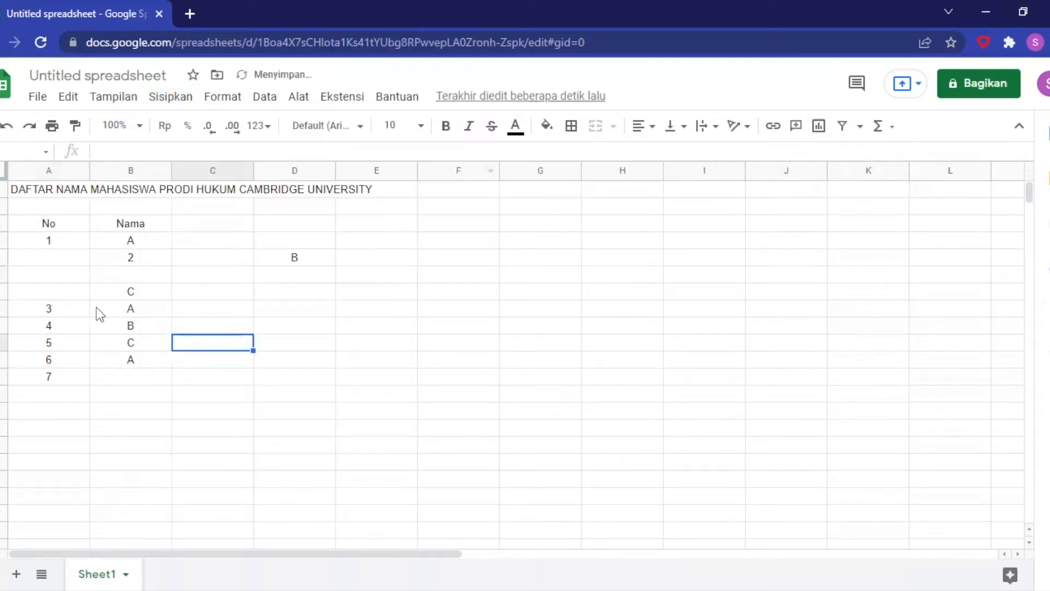
Step: Insert one column to the left of the No column, highlight the shifted range B1:D11, and select A5
left_click(34, 342)
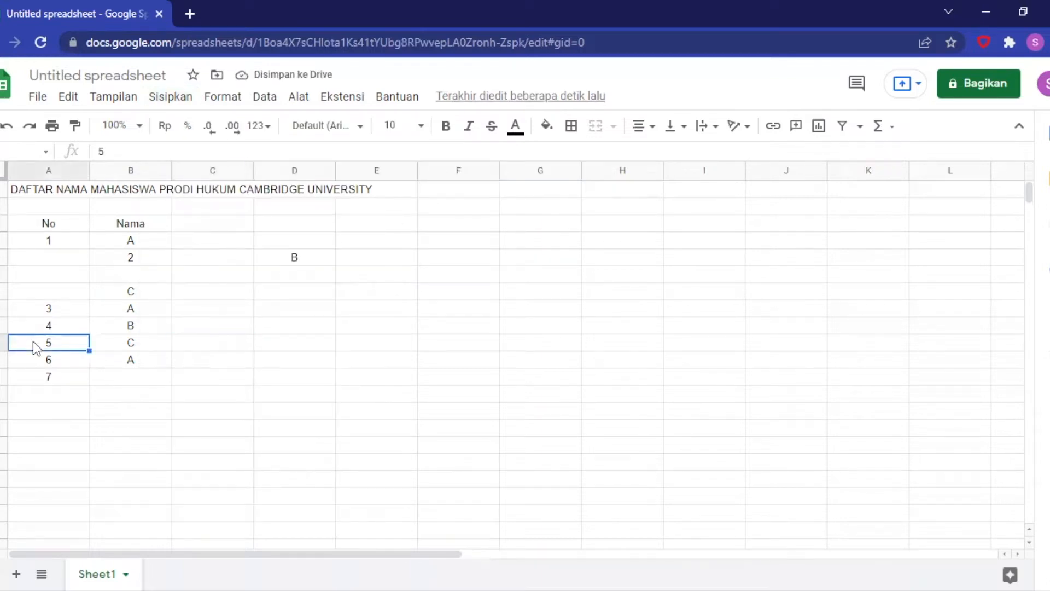
left_click(173, 105)
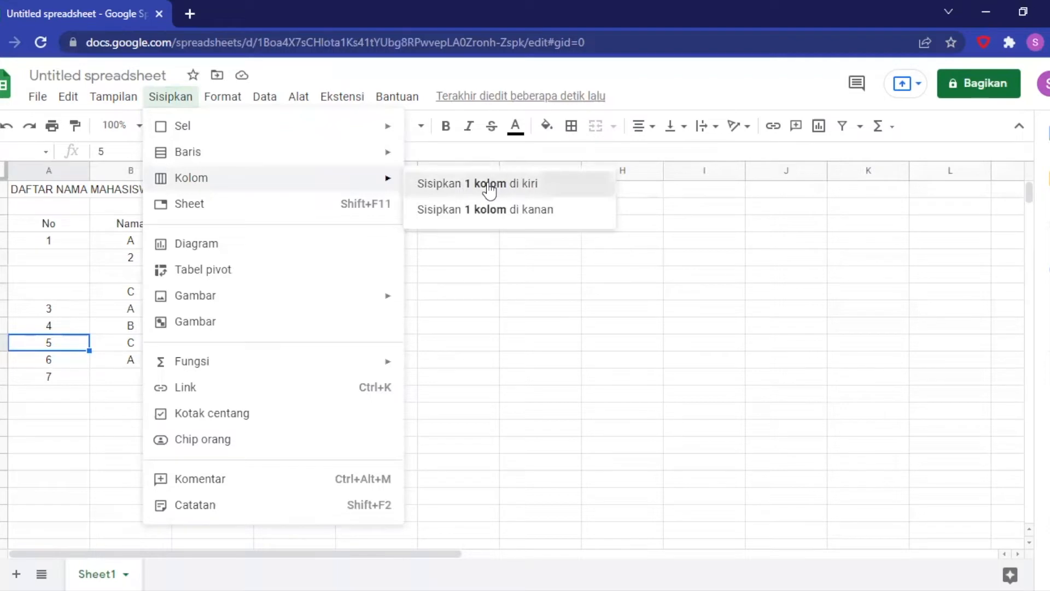
left_click(489, 186)
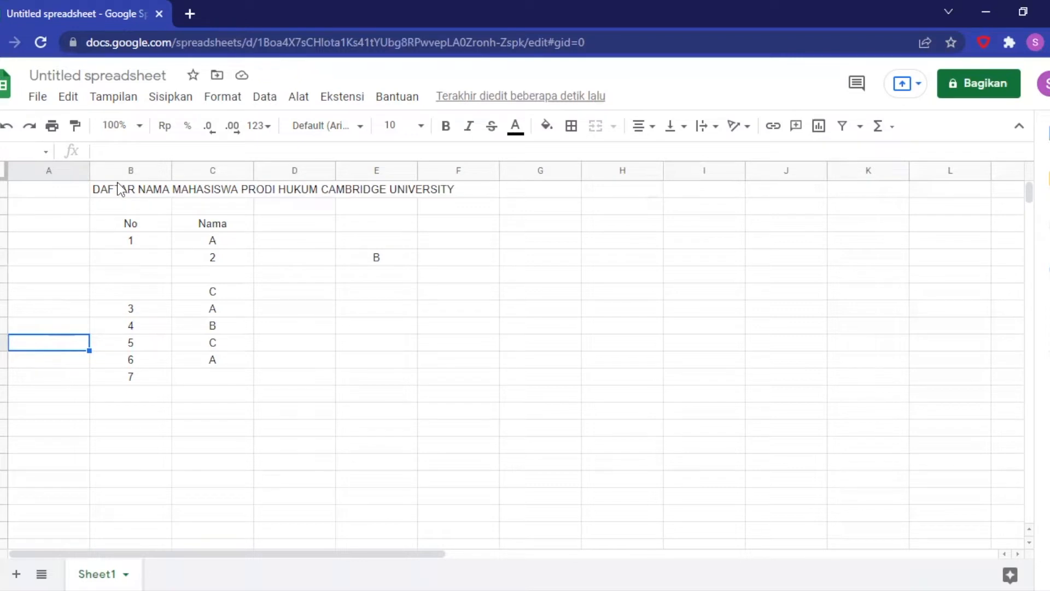
left_click_drag(97, 185, 294, 355)
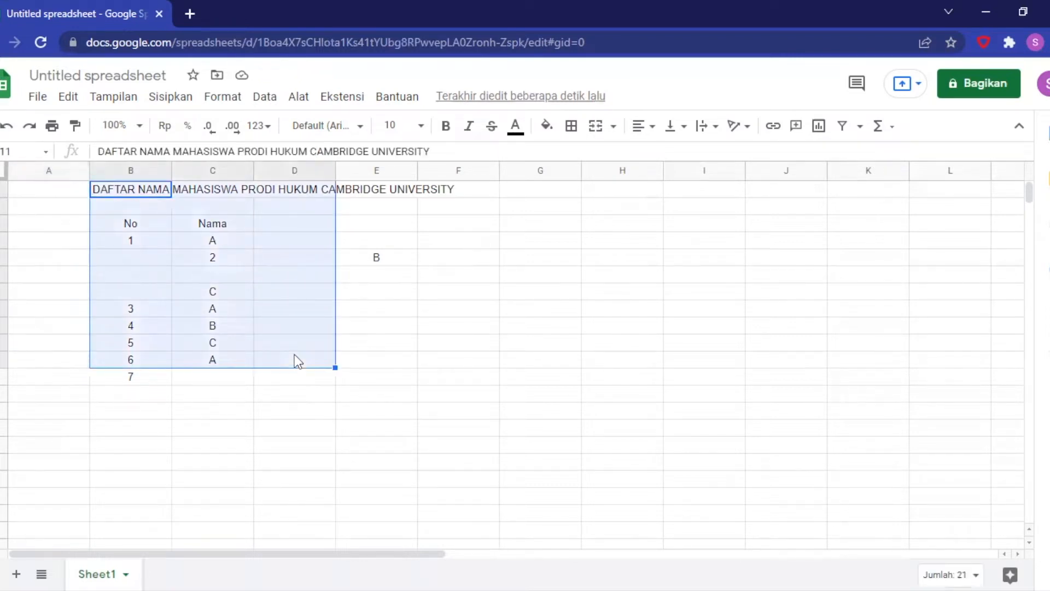
left_click(62, 259)
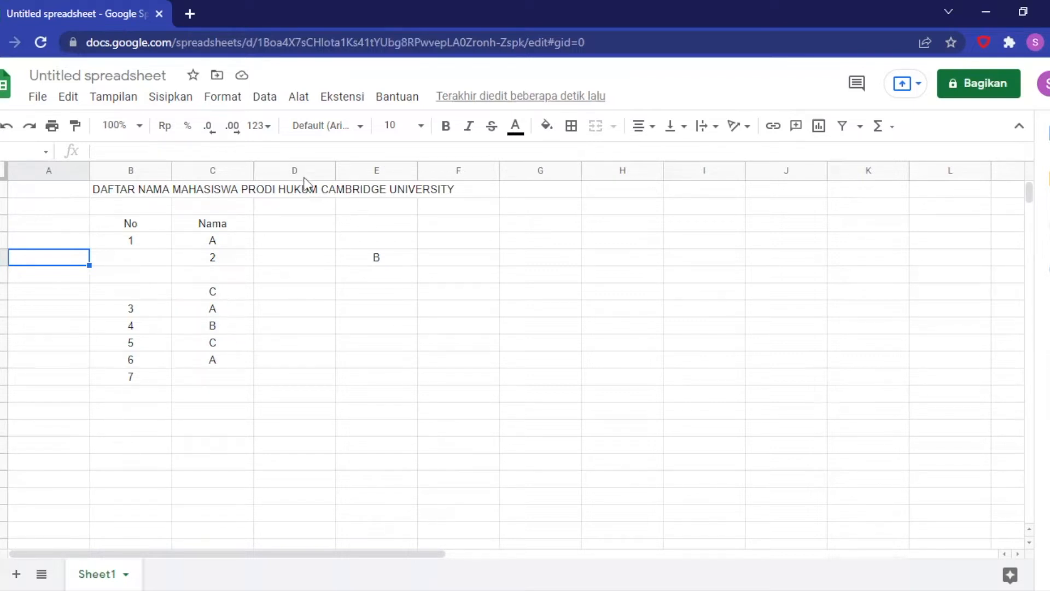
Step: Add a new blank sheet to the spreadsheet and select its cell F4
left_click(159, 102)
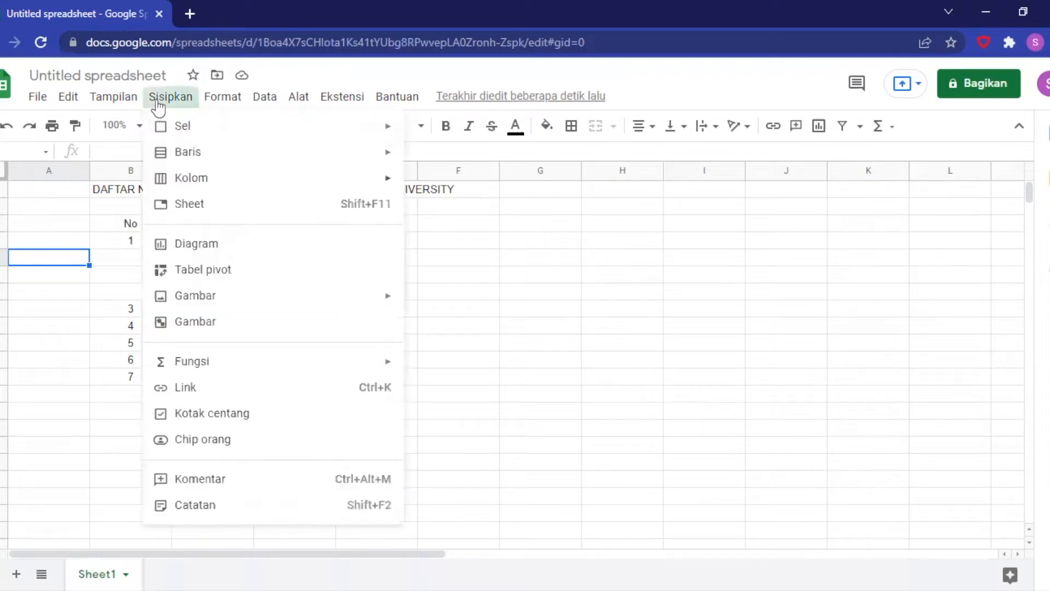
left_click(387, 211)
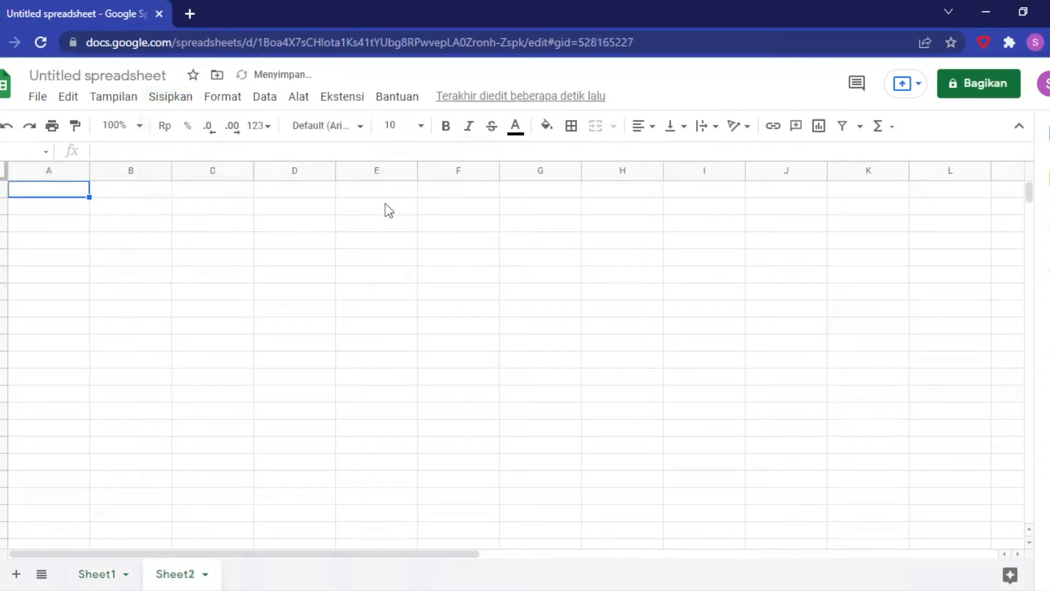
left_click(175, 104)
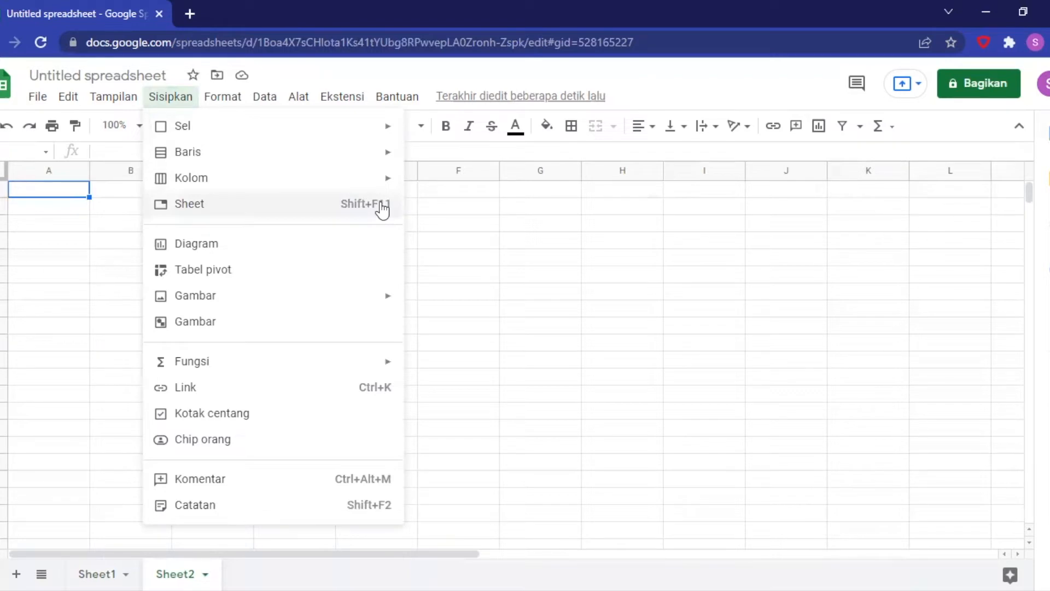
left_click(483, 241)
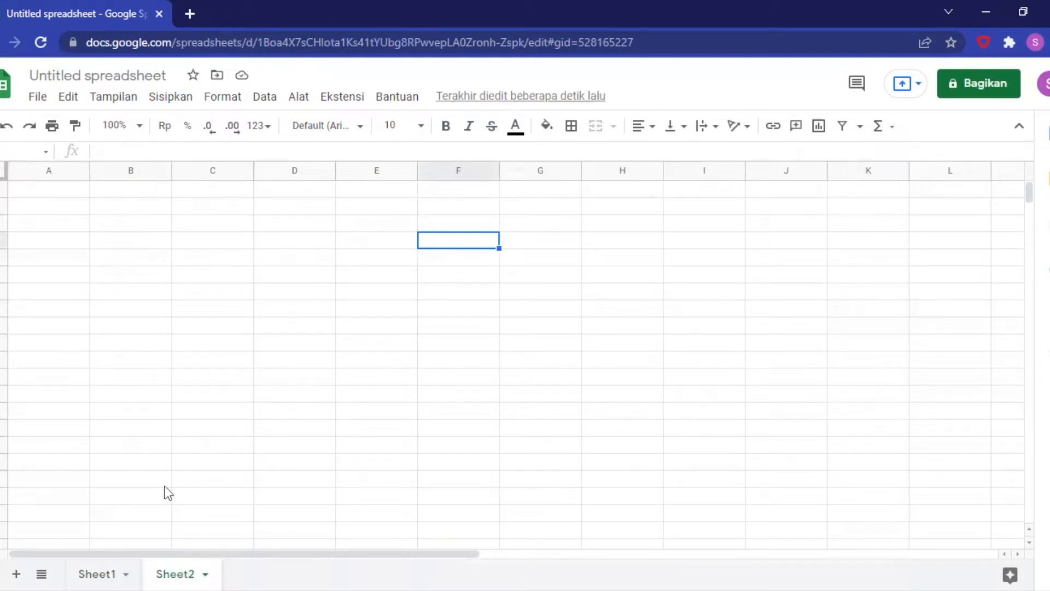
Step: Compare Sheet1 with Sheet2 and examine the choices for inserting cells, rows and columns, without inserting anything
left_click(97, 574)
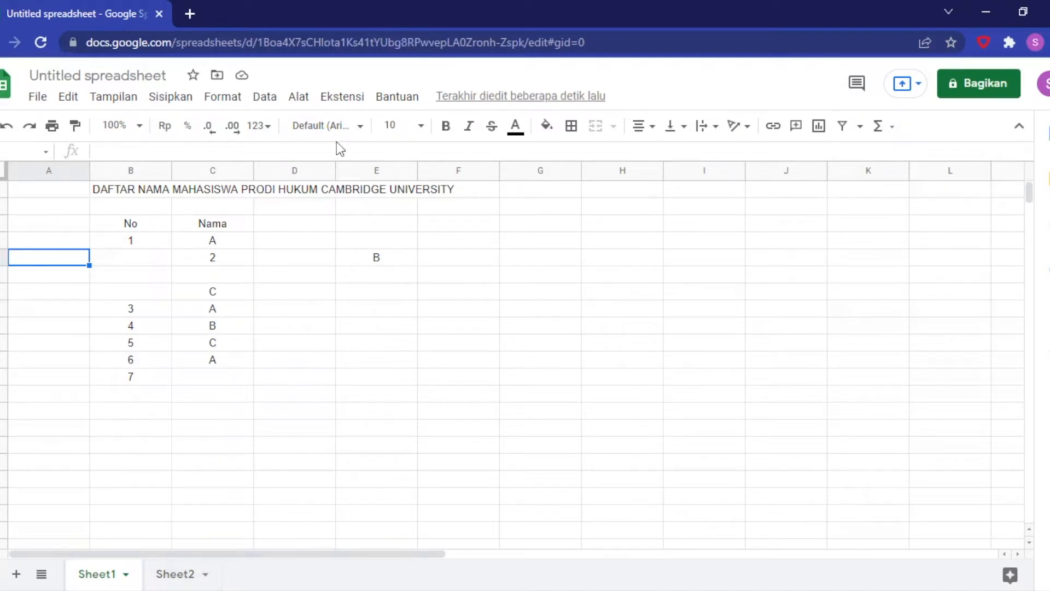
left_click(162, 97)
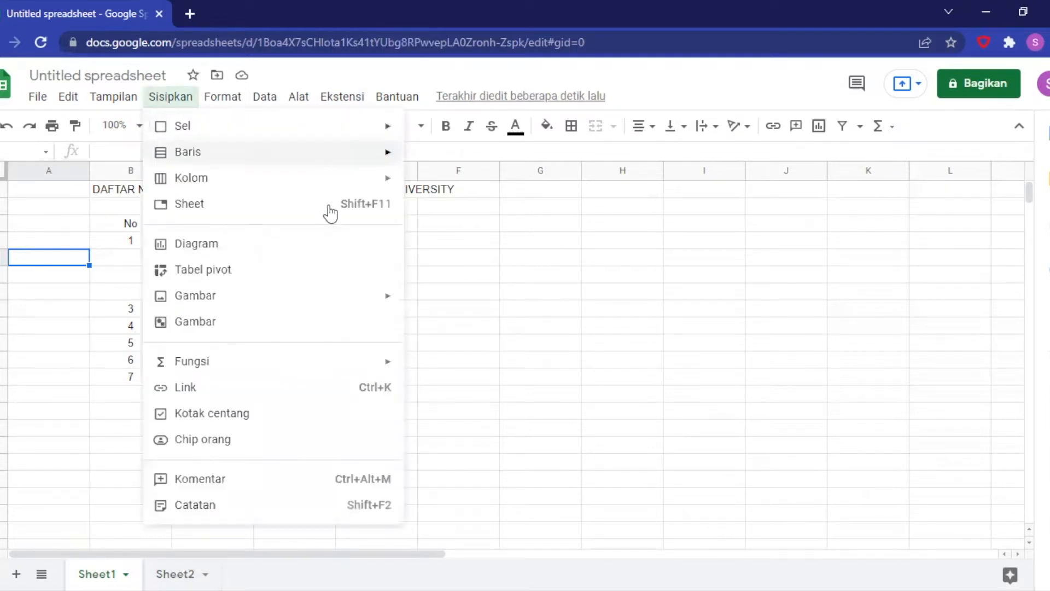
left_click(469, 244)
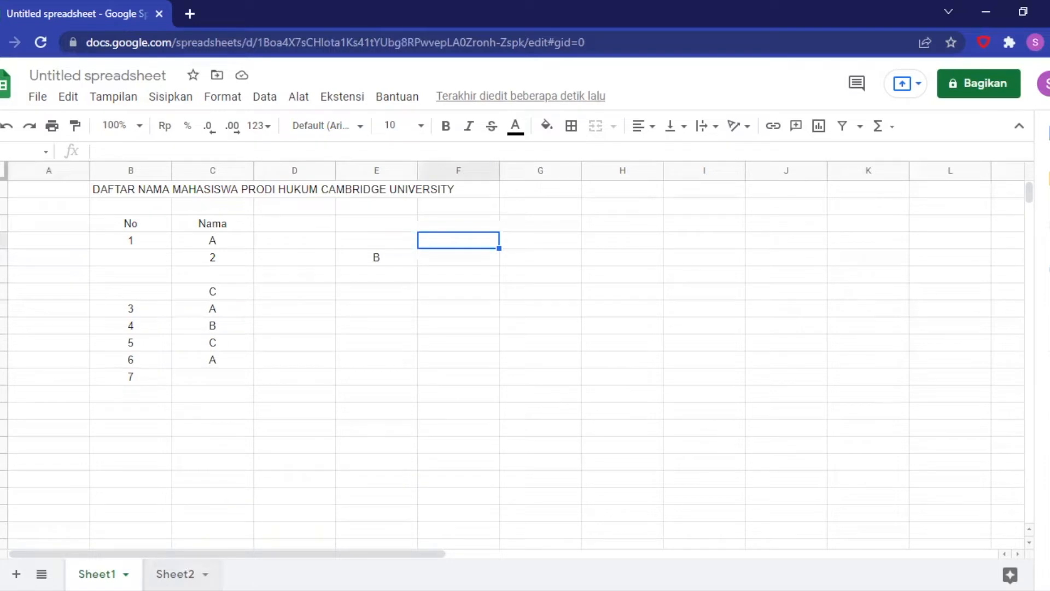
left_click(176, 574)
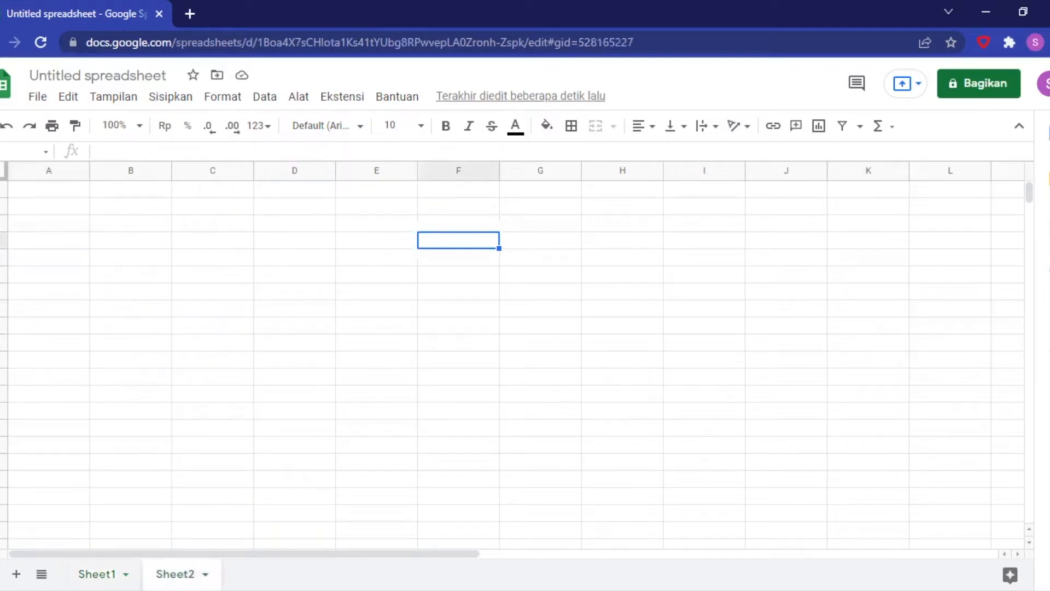
left_click(41, 195)
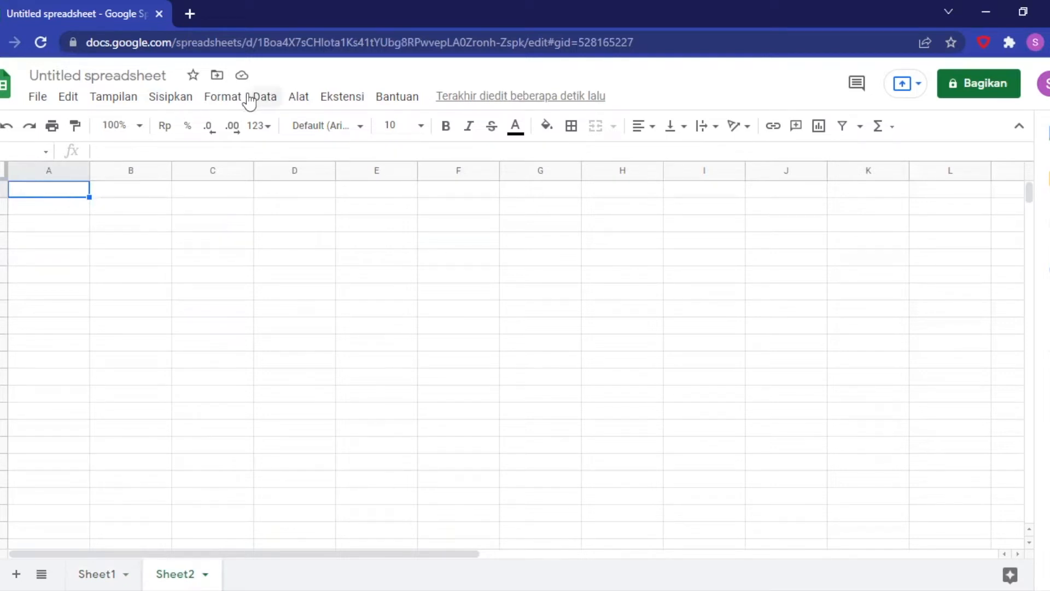
left_click(186, 99)
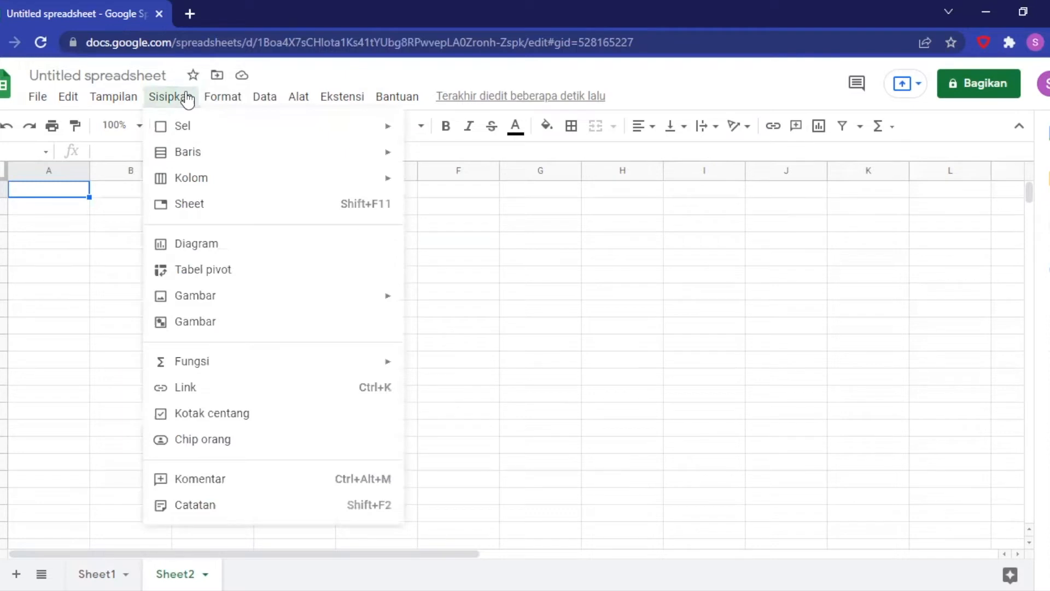
mouse_move(217, 138)
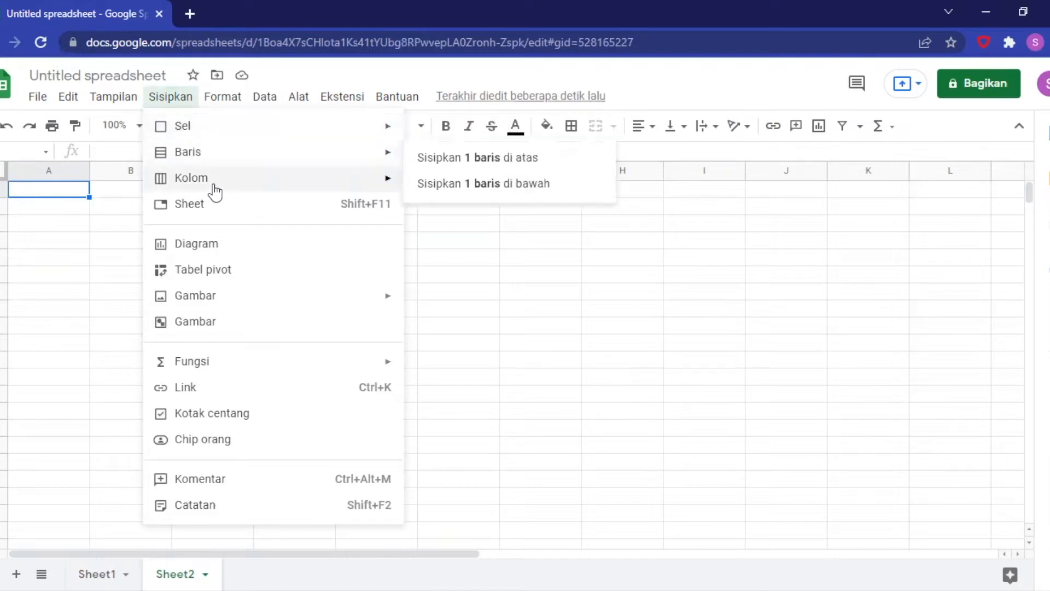
left_click(131, 102)
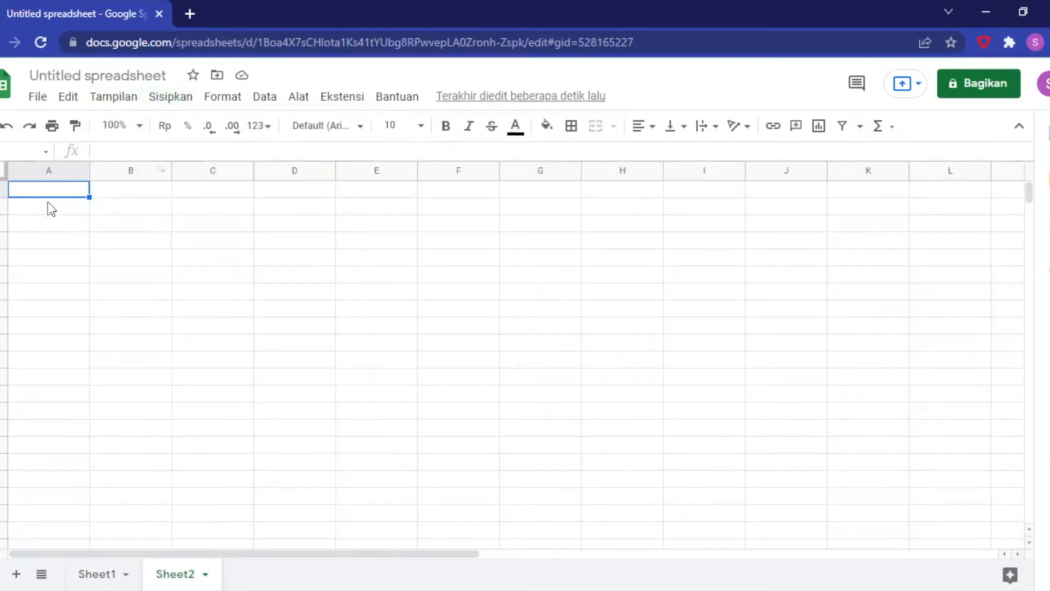
left_click(97, 574)
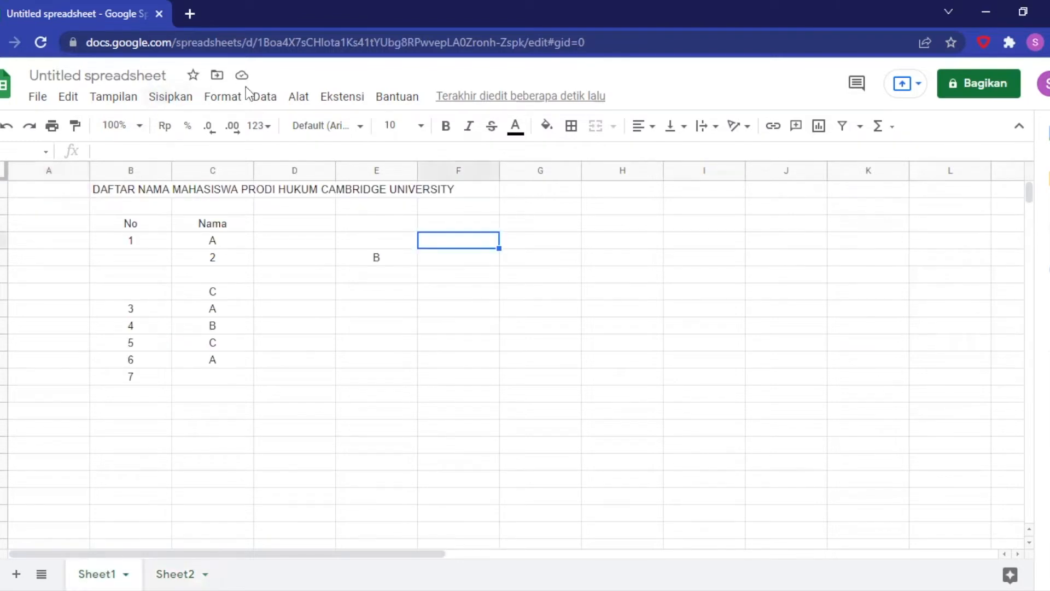
left_click(179, 96)
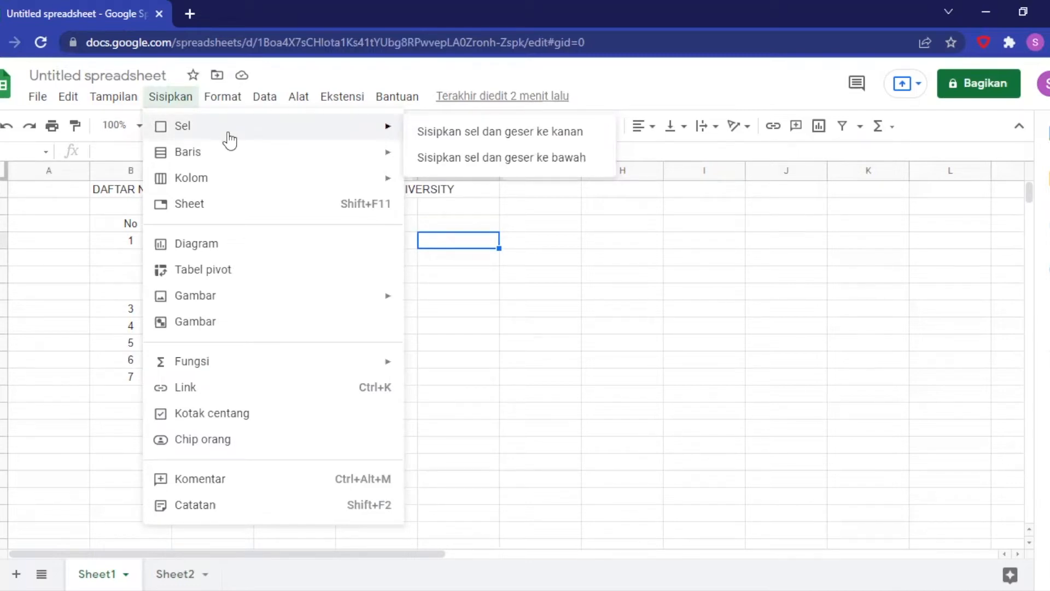
left_click(564, 332)
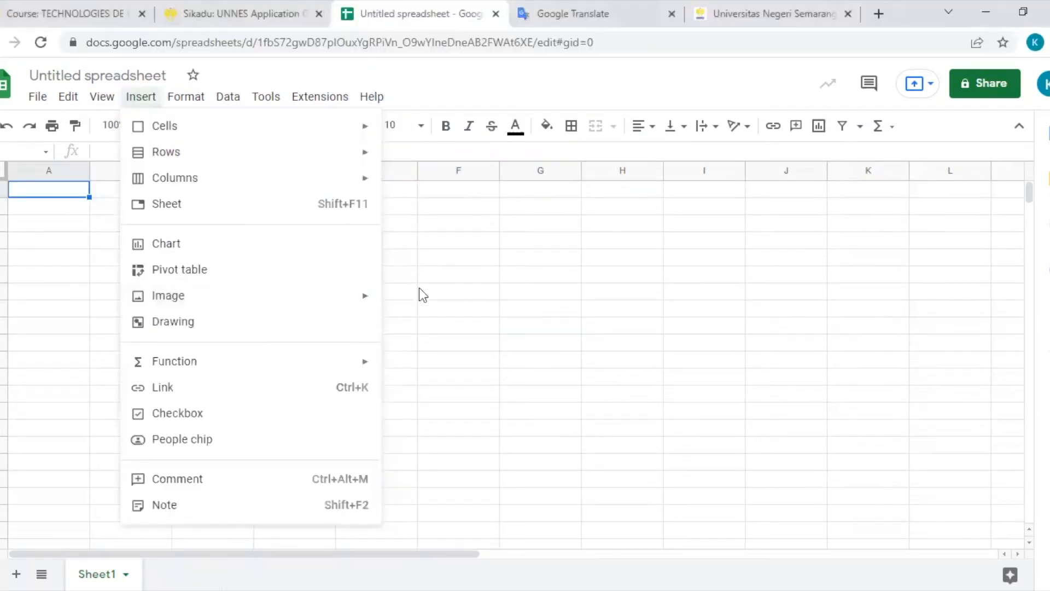
Step: Insert a chart on the blank sheet of the English-language spreadsheet
left_click(171, 247)
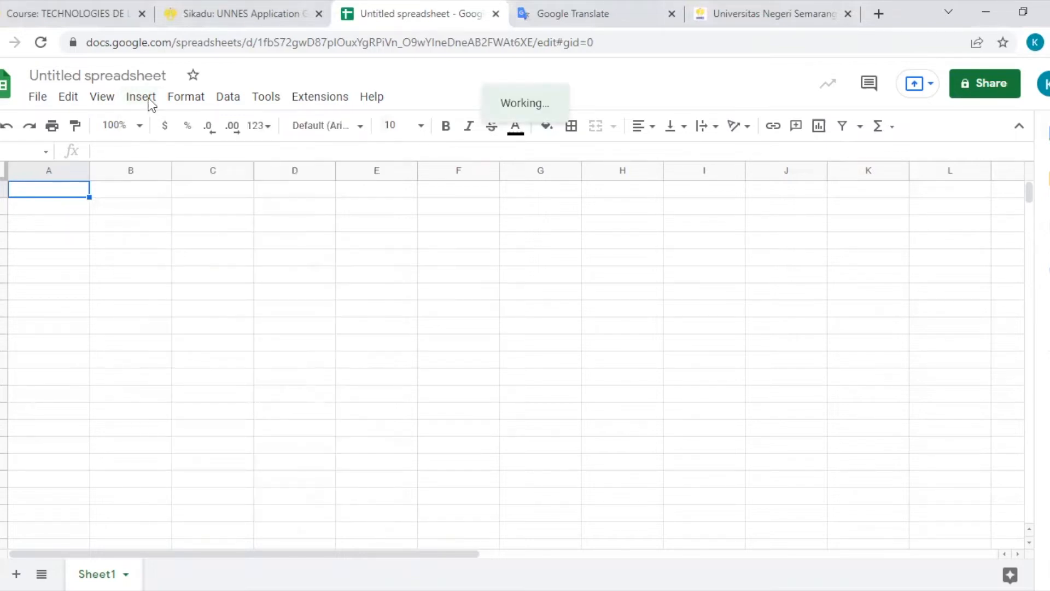
Step: Try to create a pivot table on a new sheet without a data range, and dismiss the setup
left_click(133, 98)
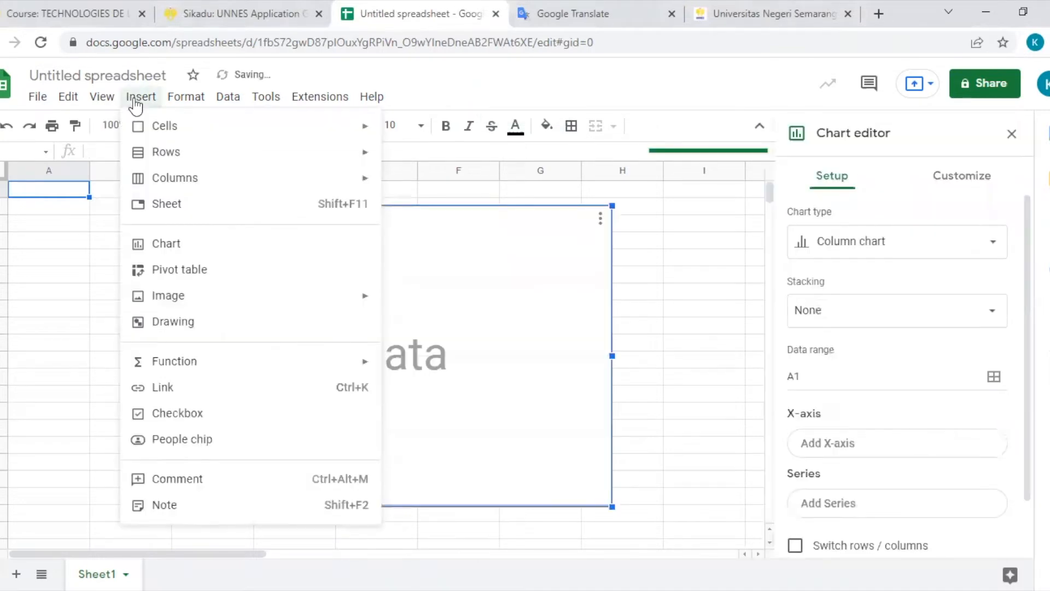
left_click(171, 277)
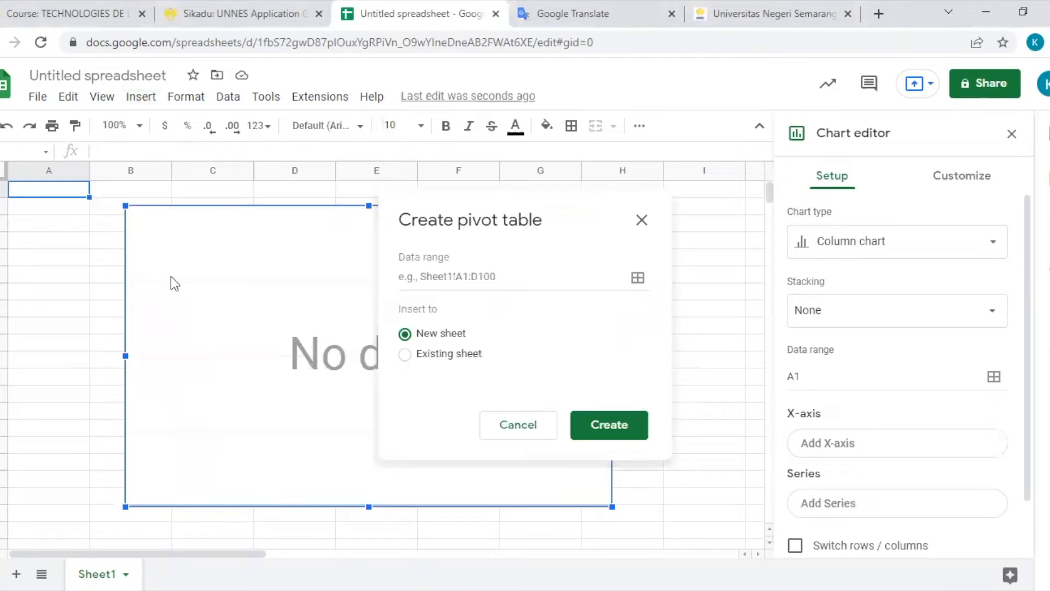
left_click(615, 429)
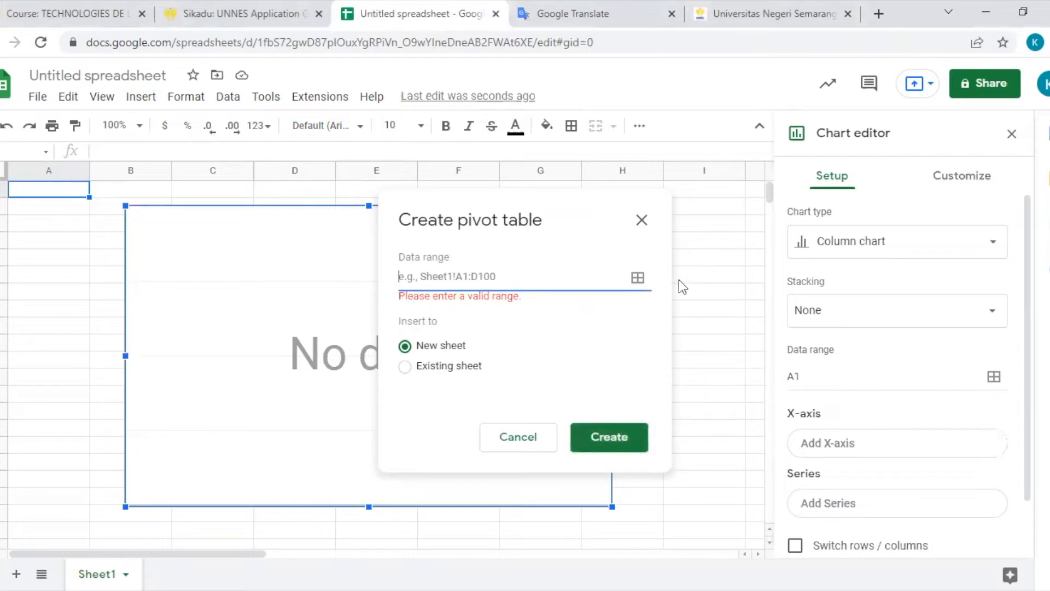
left_click(642, 221)
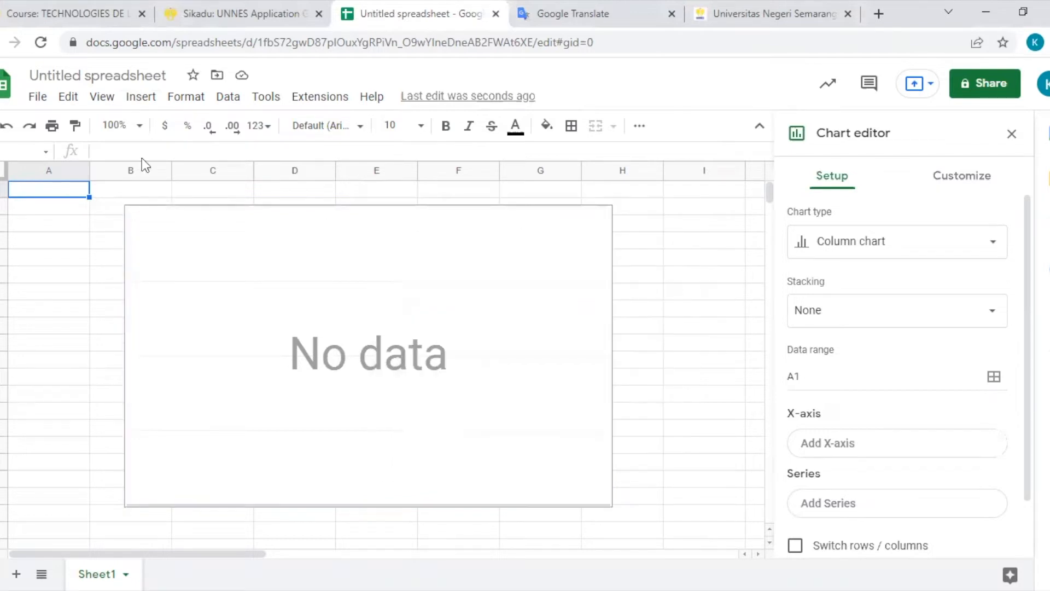
Step: Examine the function categories available for insertion in the participant spreadsheet, from the full list through Array, Engineering, lookup and date functions
left_click(141, 104)
mouse_move(165, 298)
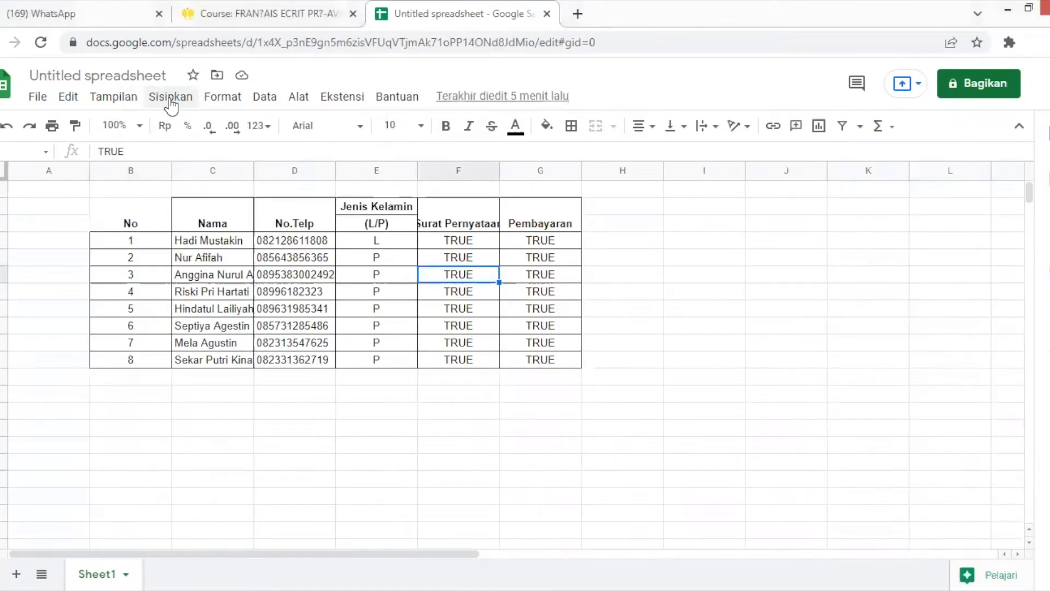
left_click(172, 104)
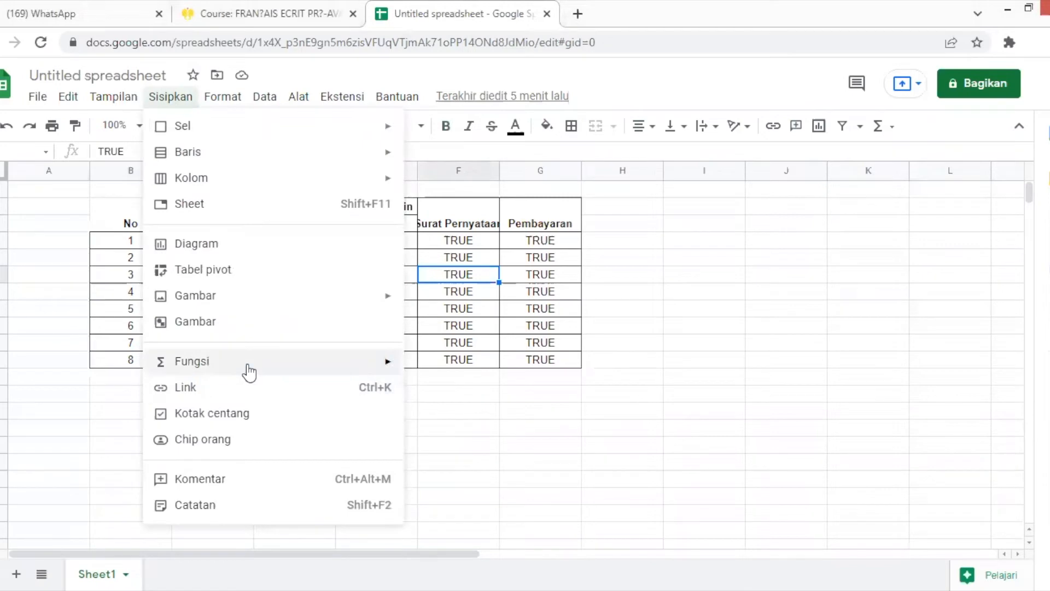
mouse_move(250, 372)
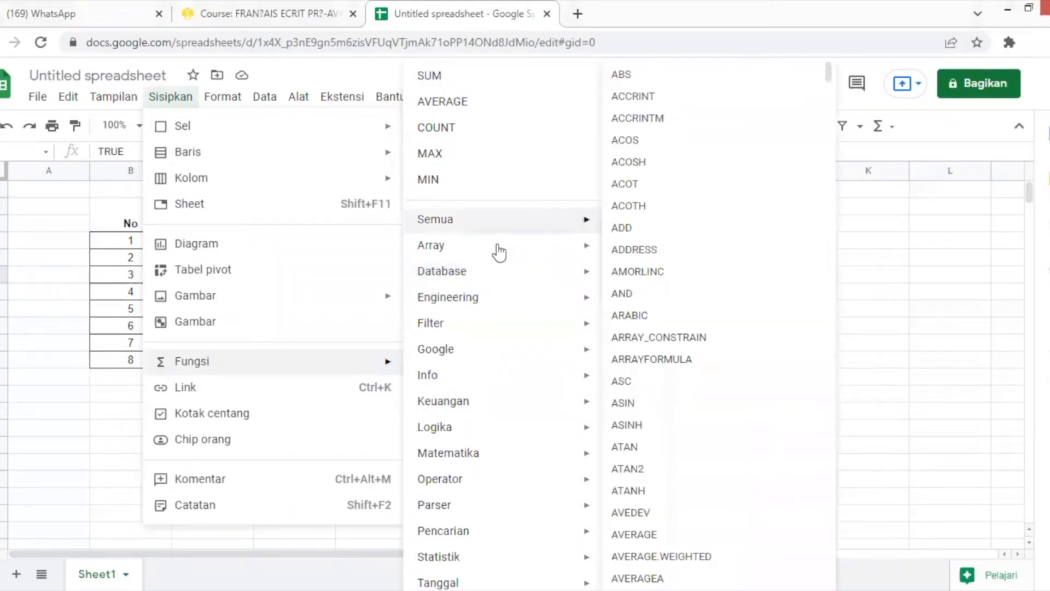
mouse_move(503, 254)
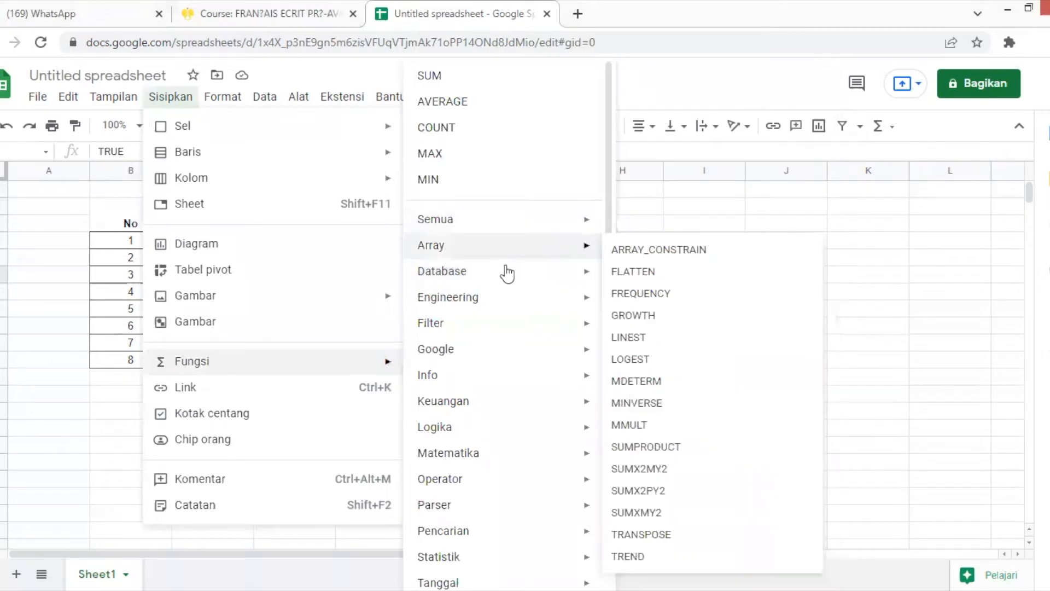
mouse_move(512, 276)
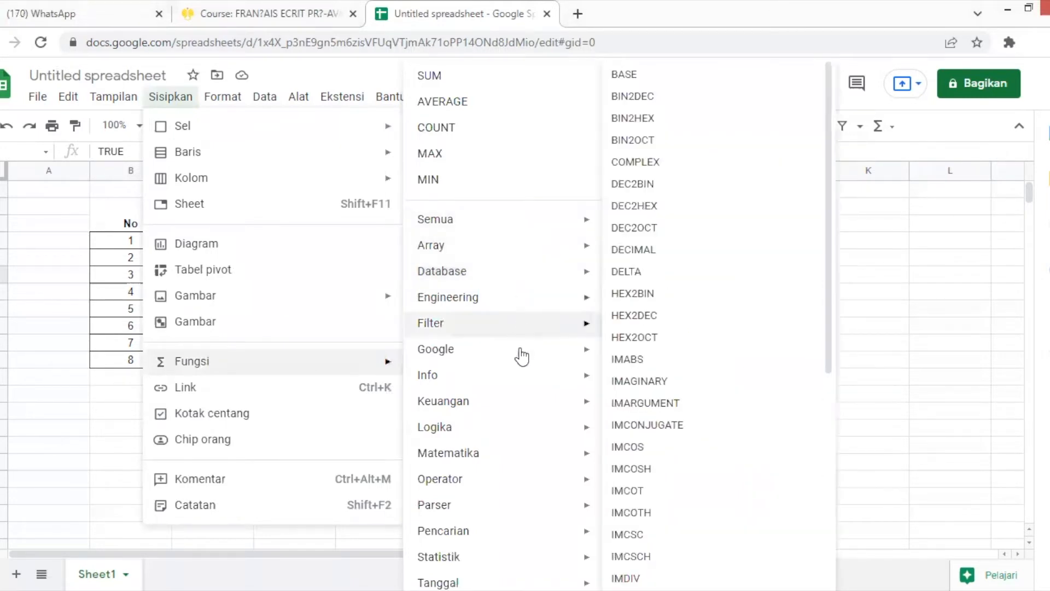
mouse_move(518, 362)
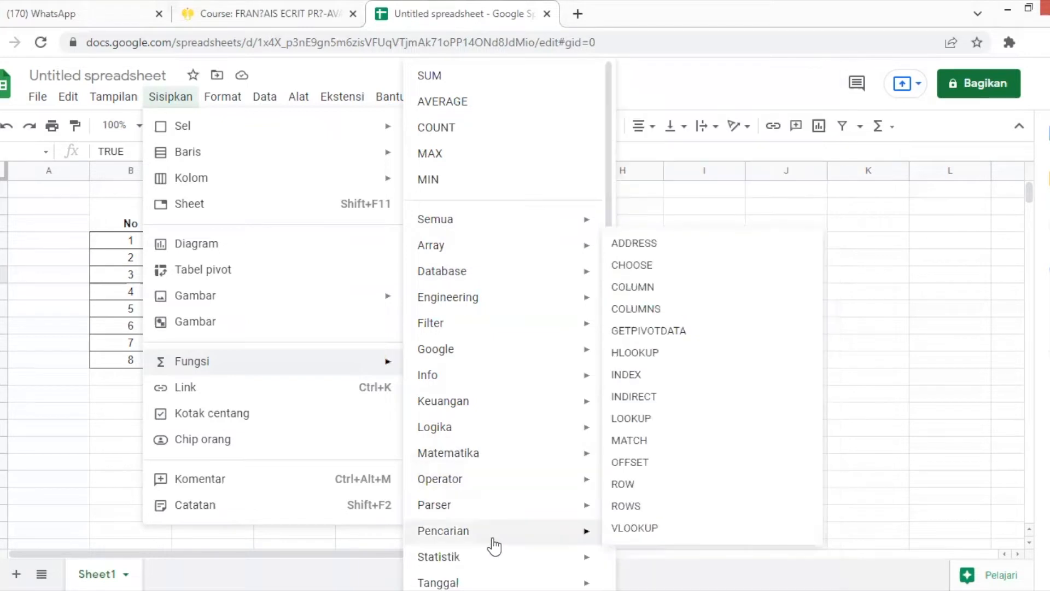
mouse_move(493, 557)
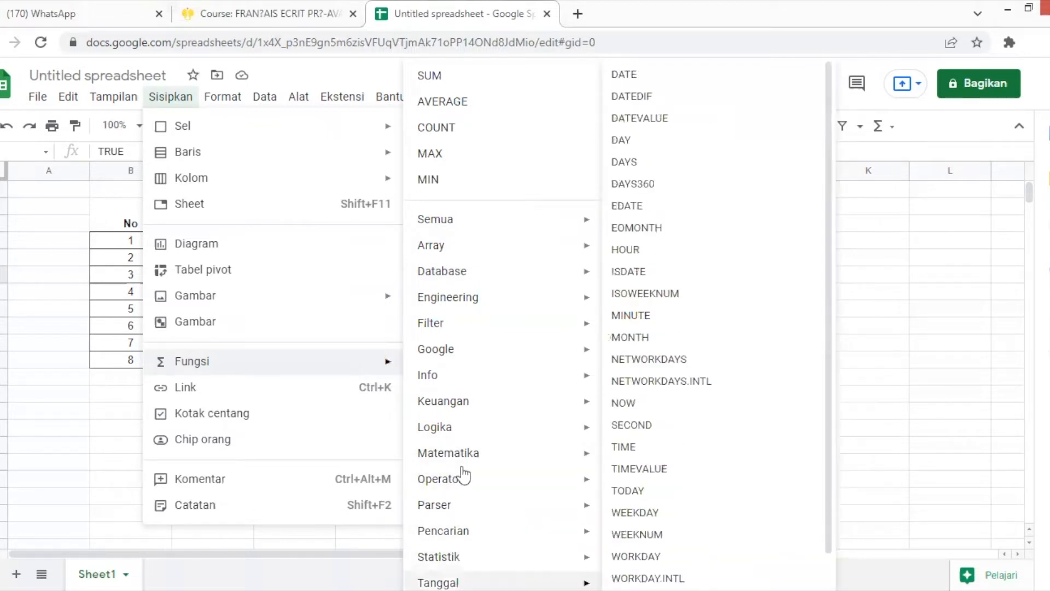
Step: Examine the link insertion options for the filled cell F6 and the empty cell H8, without adding a link
left_click(274, 387)
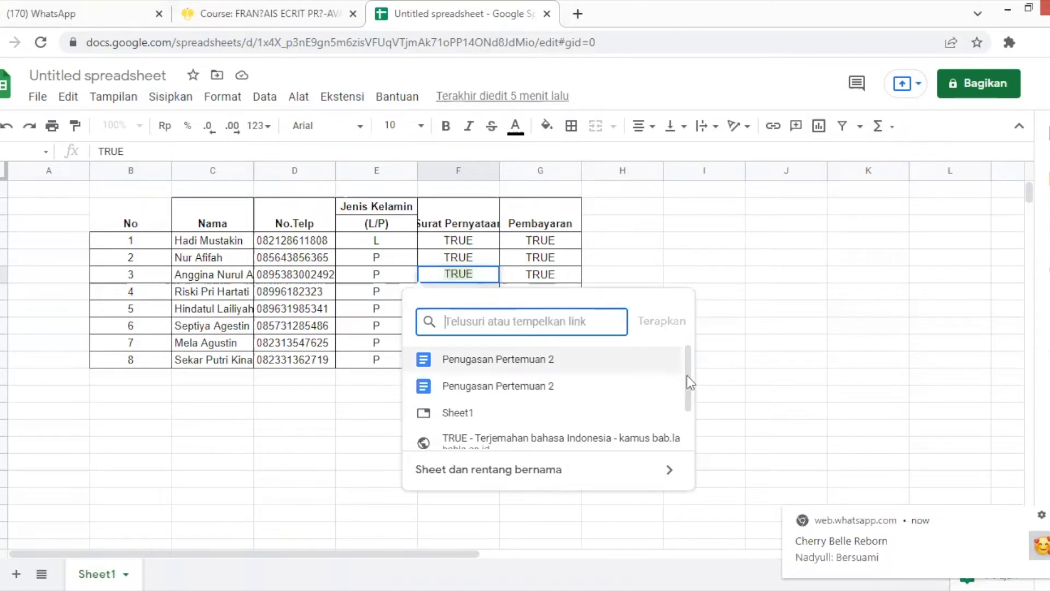
left_click(688, 423)
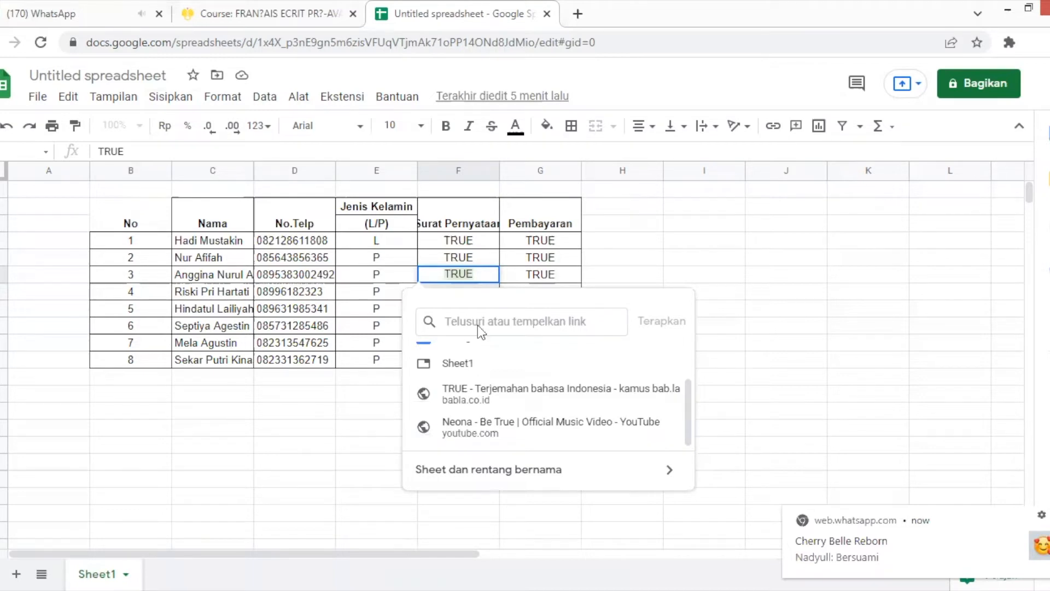
left_click(586, 306)
left_click(629, 314)
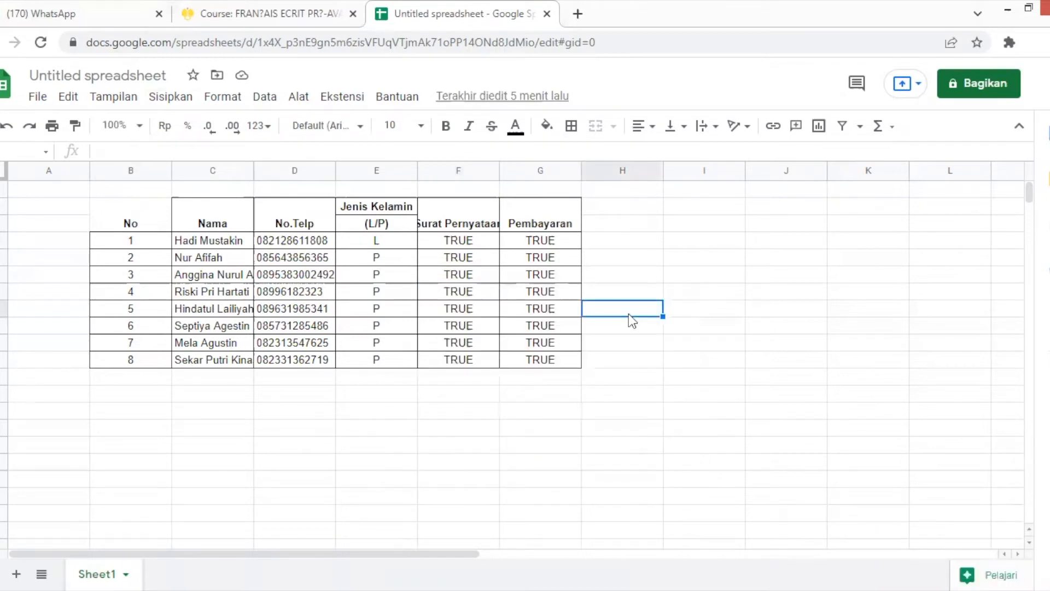
left_click(179, 100)
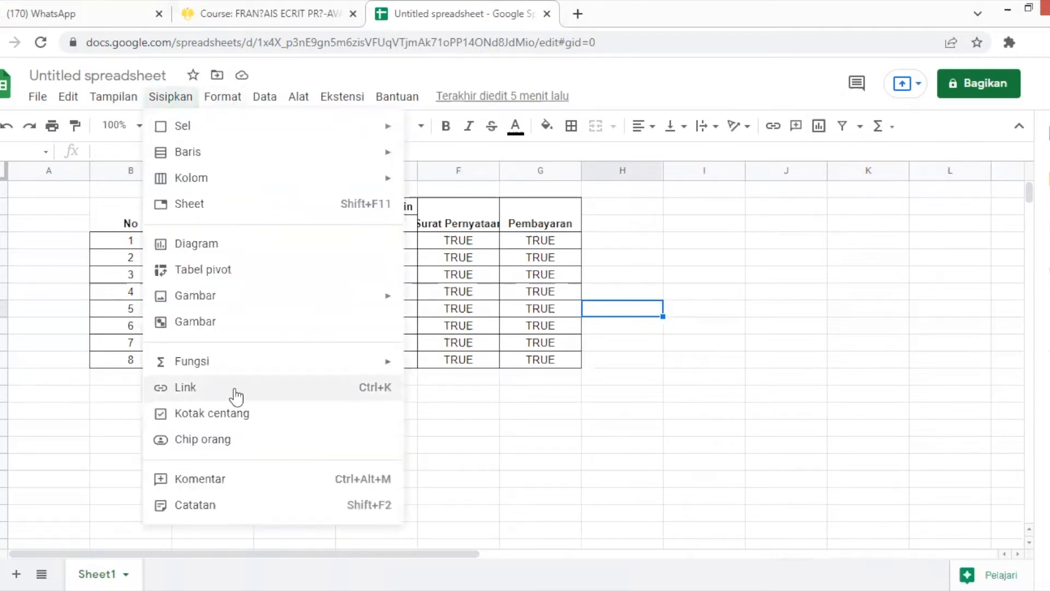
left_click(325, 389)
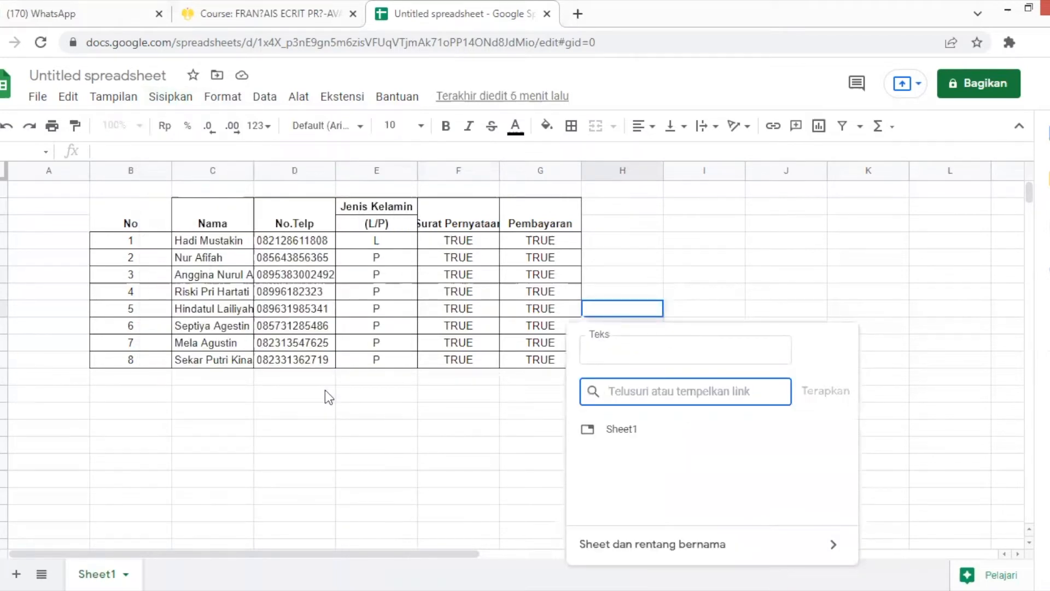
key("Escape")
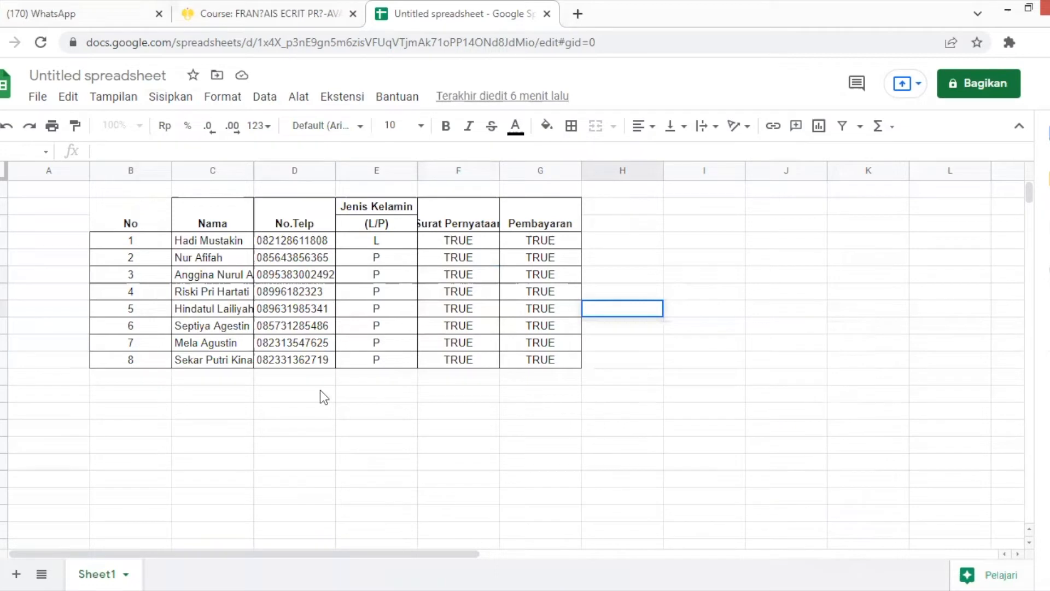
Step: Try inserting a checkbox in the empty cell G14 below the table, and remove it
left_click(269, 393)
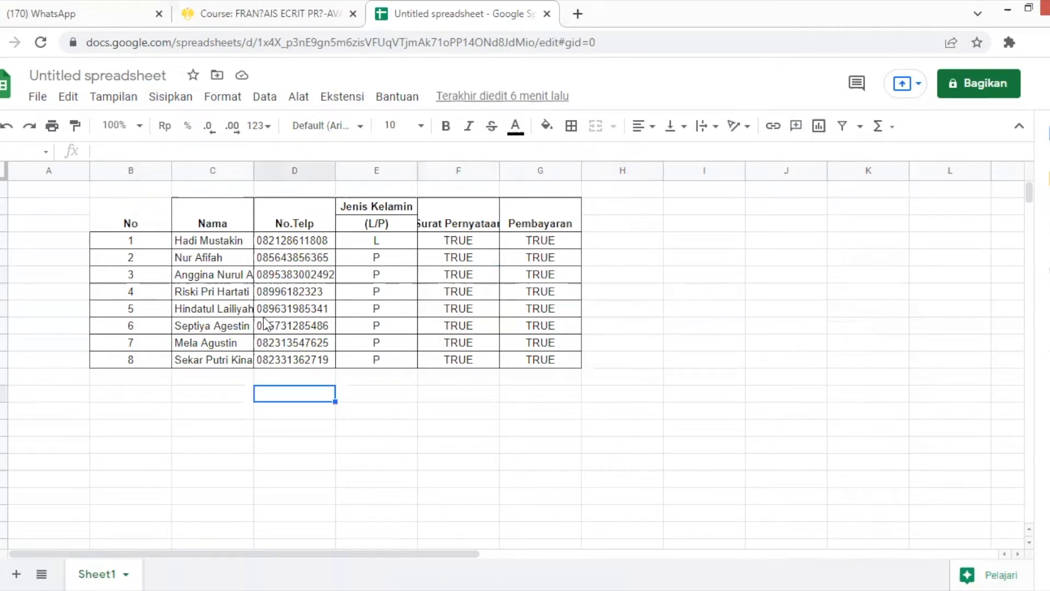
left_click(441, 392)
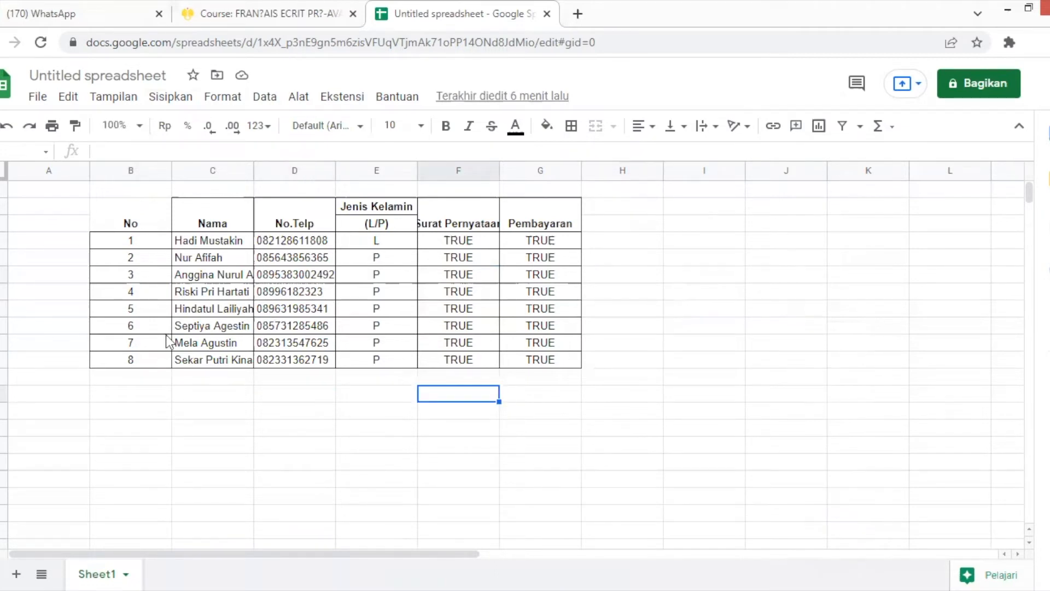
left_click(575, 426)
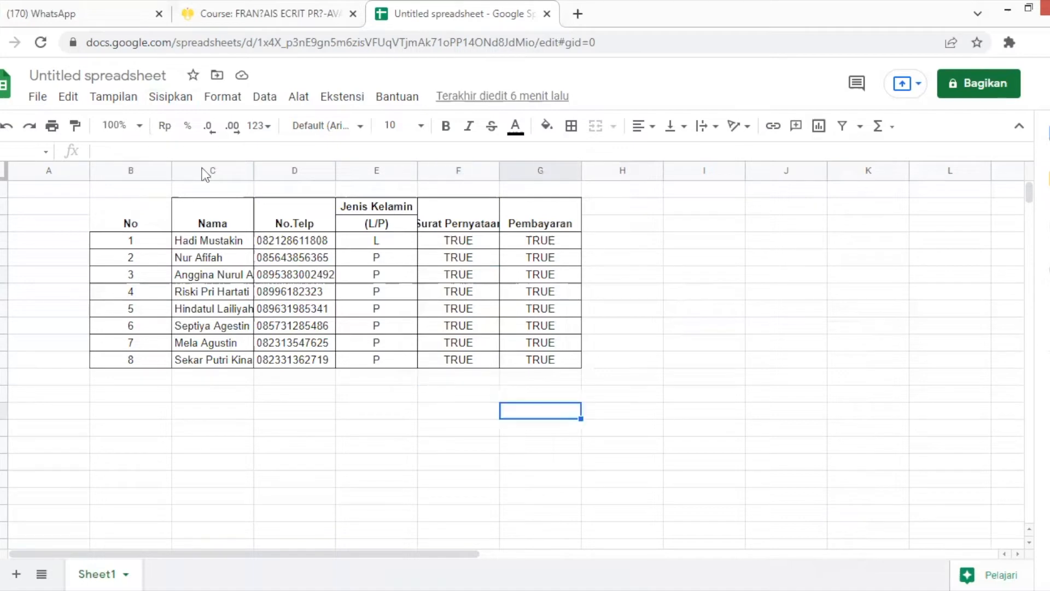
left_click(175, 99)
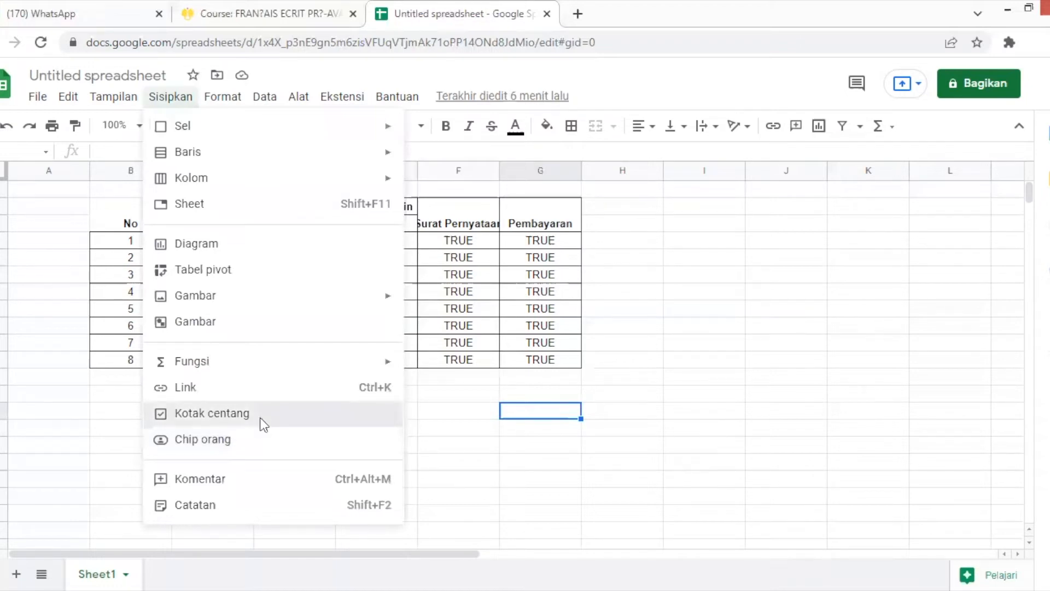
left_click(261, 420)
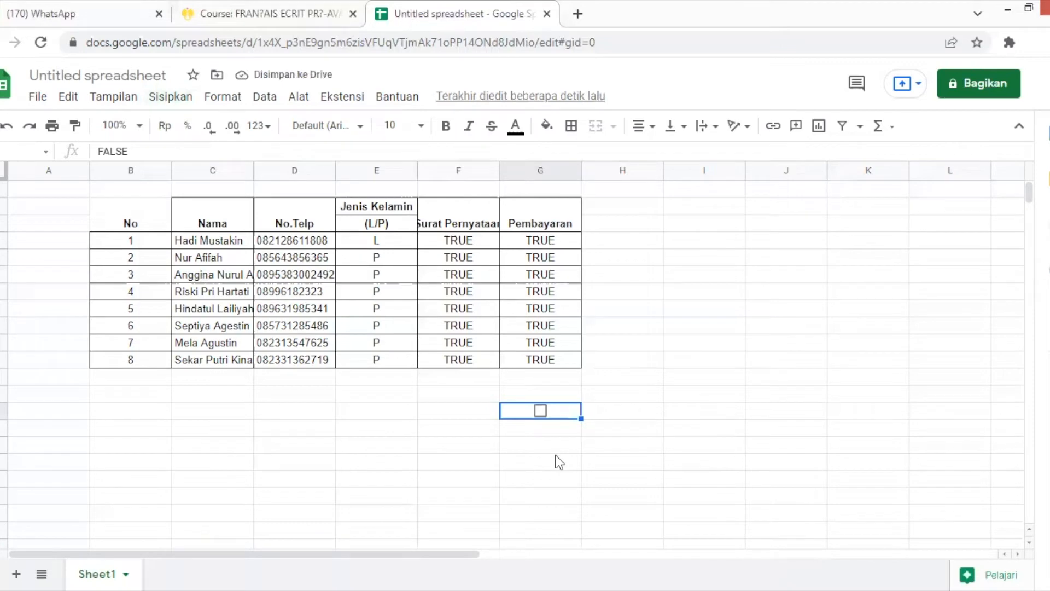
key("Delete")
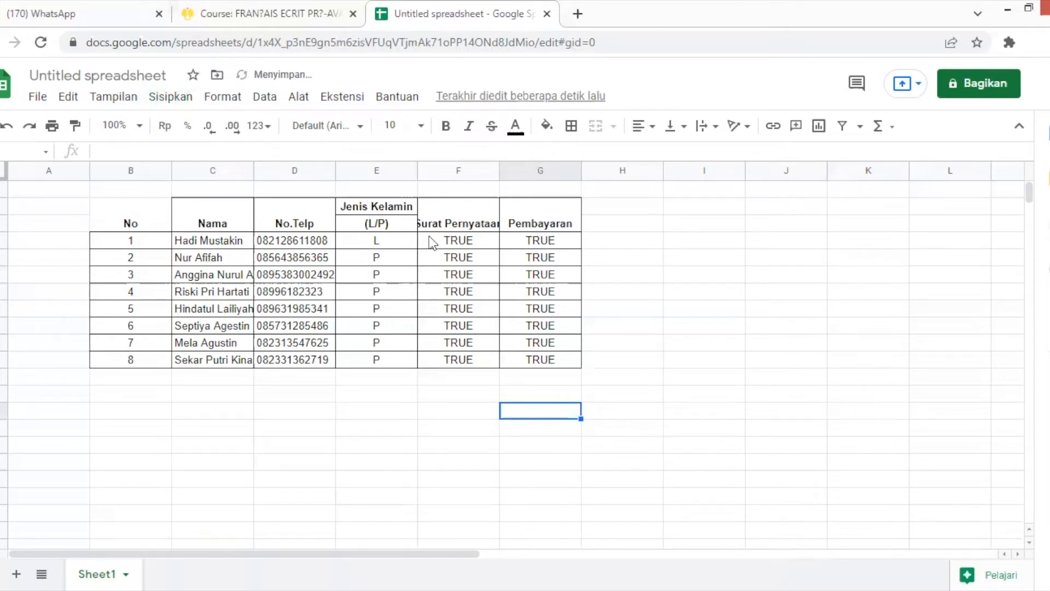
Step: Convert the TRUE values in the Surat Pernyataan and Pembayaran columns, F4:G11, into checkboxes
left_click_drag(460, 241, 541, 363)
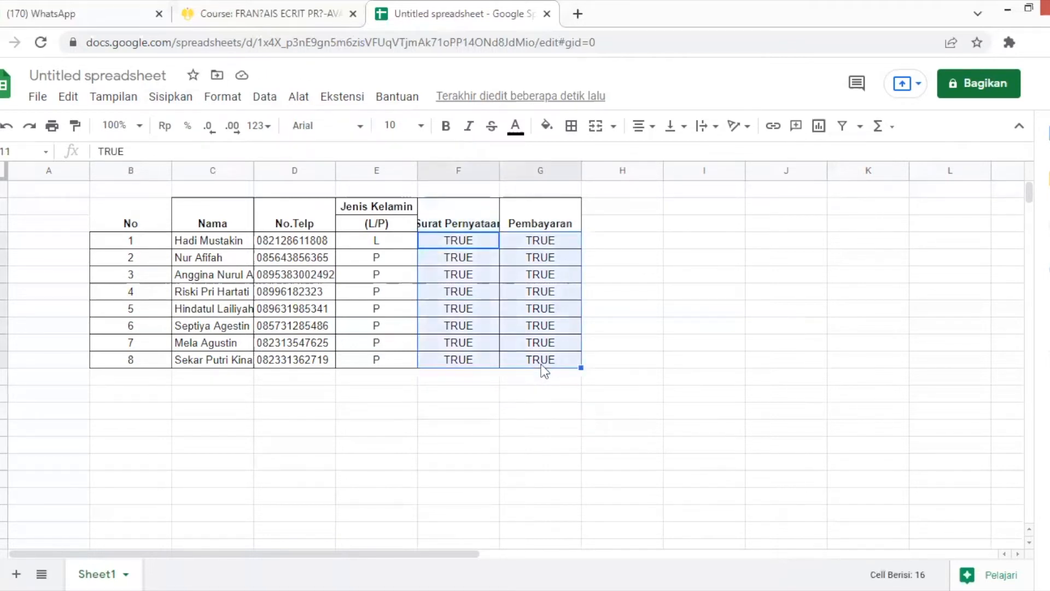
left_click(163, 99)
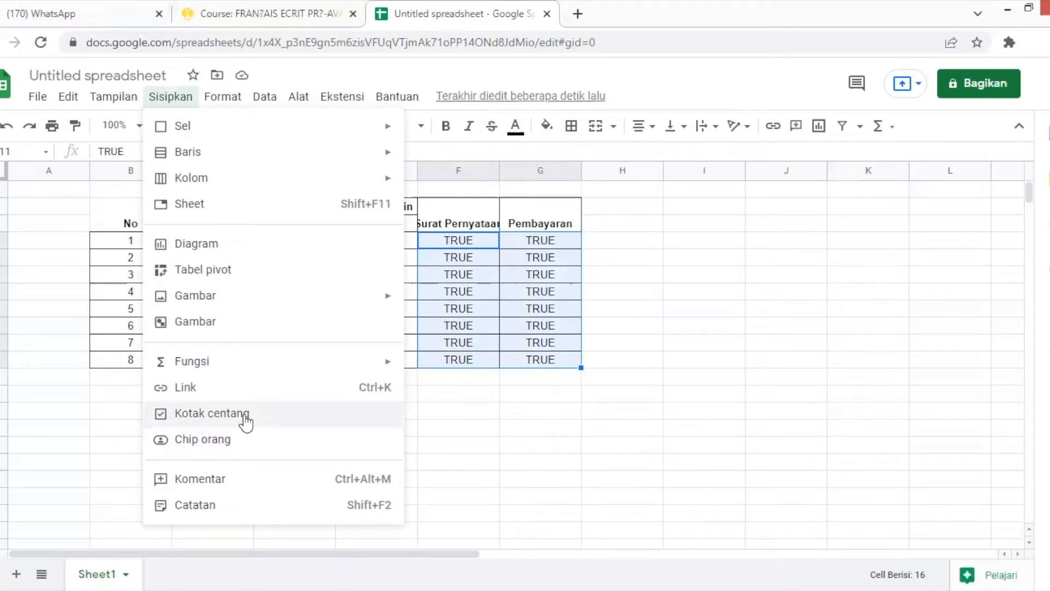
left_click(248, 420)
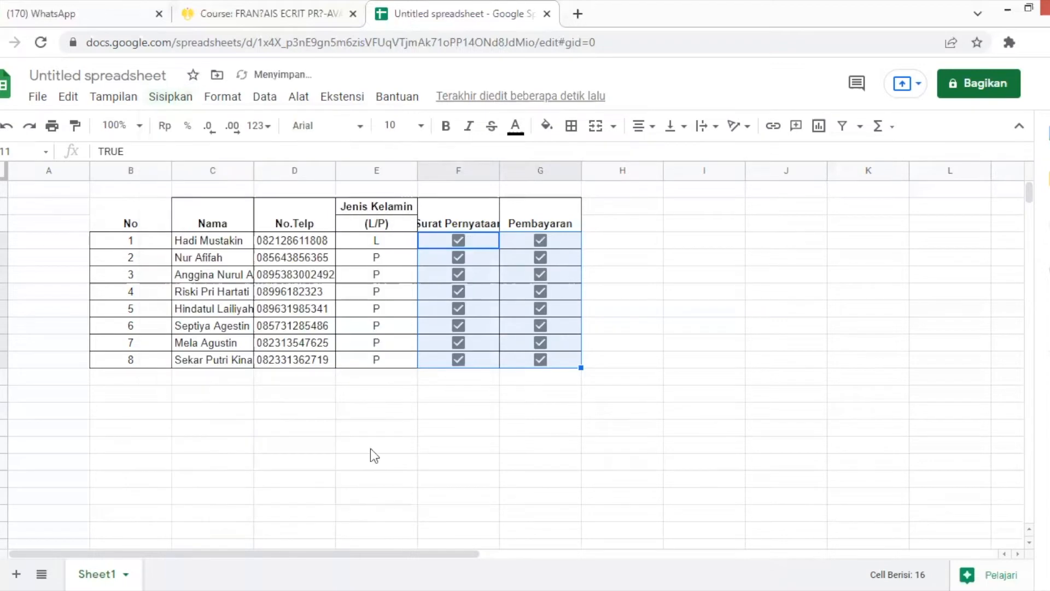
left_click(387, 466)
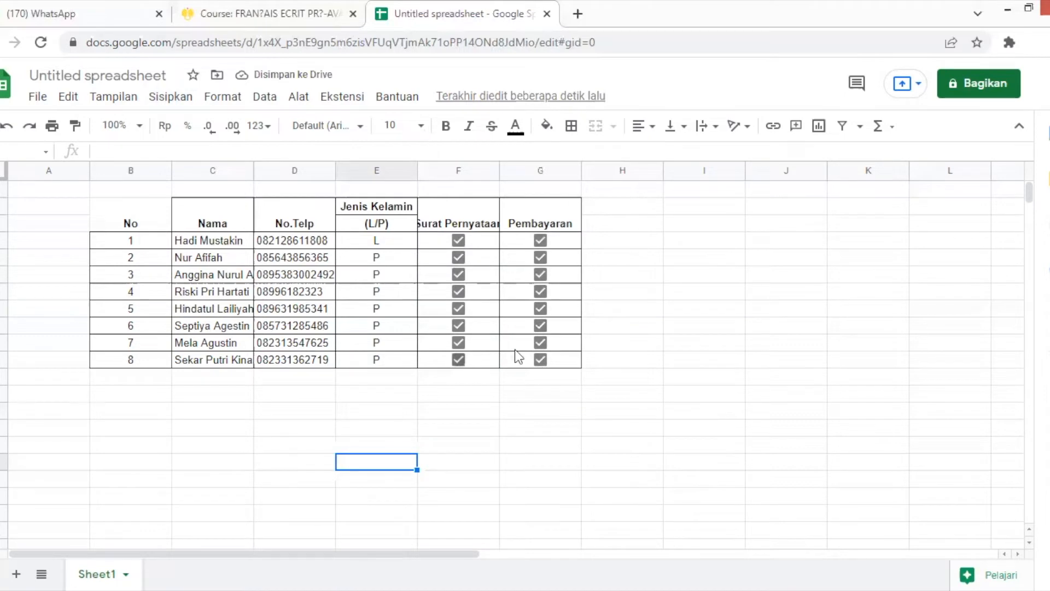
Step: Insert a people chip for the second suggested contact in cell F12, below the Surat Pernyataan column
left_click(487, 383)
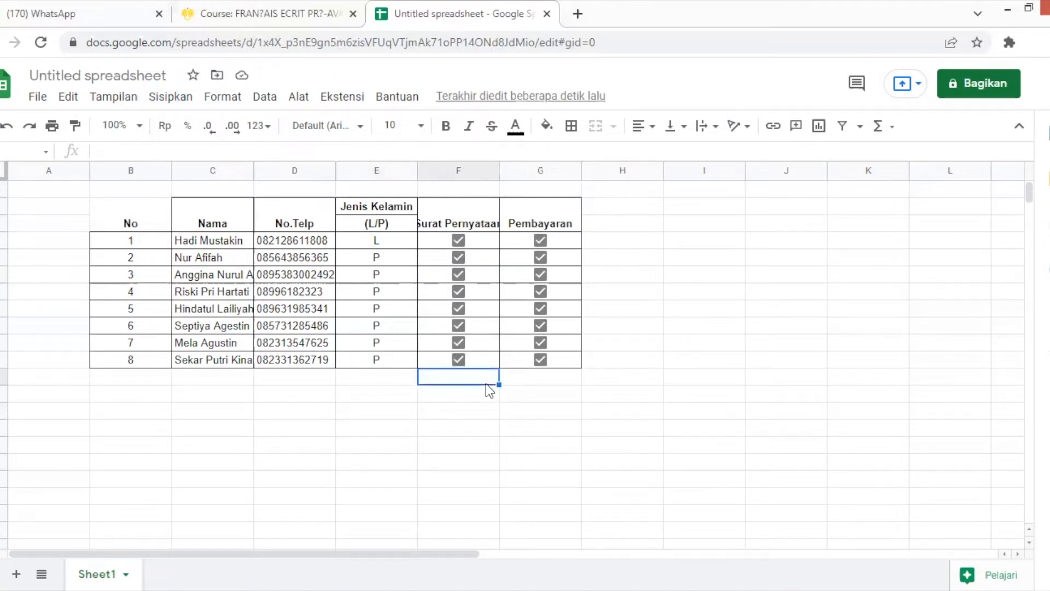
left_click(170, 98)
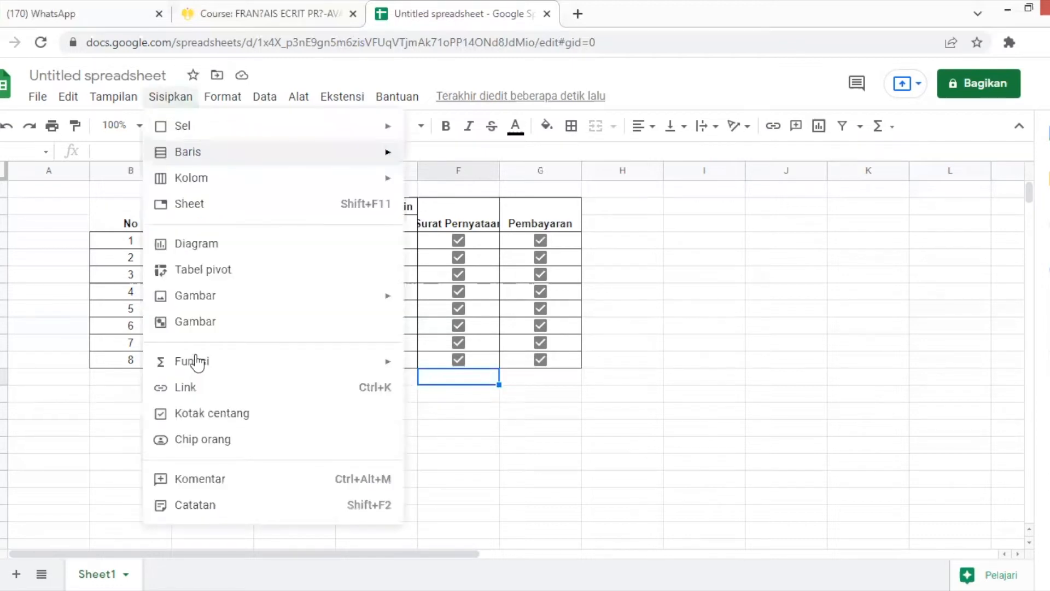
left_click(209, 441)
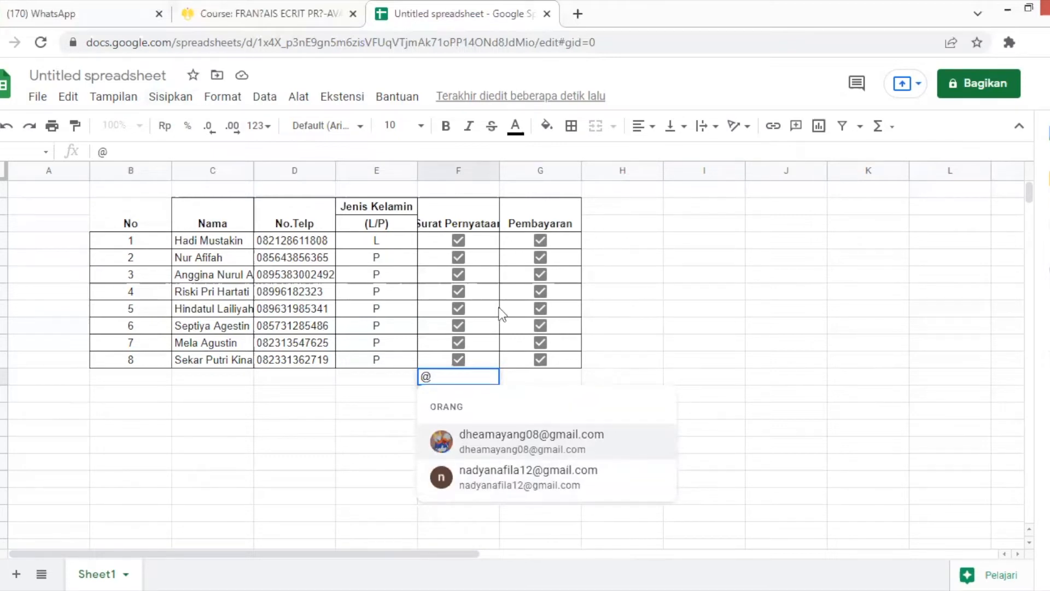
left_click(491, 482)
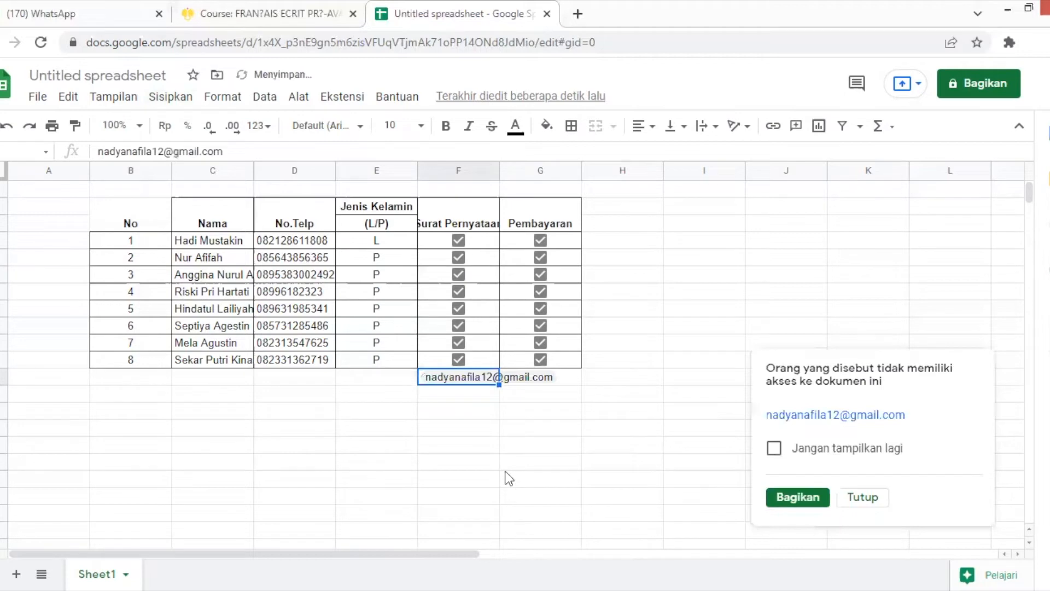
left_click(569, 454)
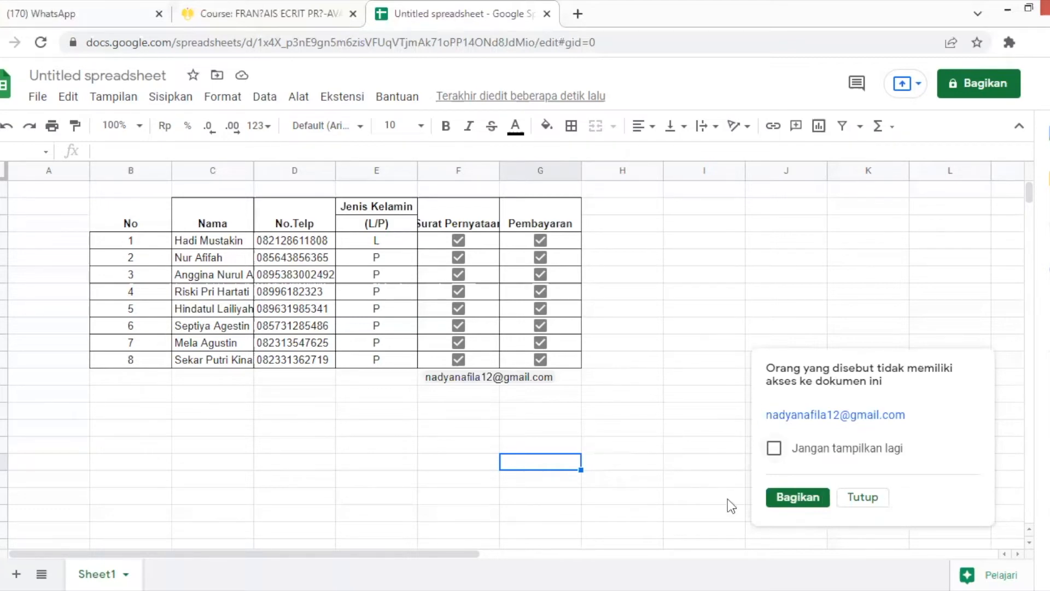
Step: Share the spreadsheet with the mentioned contact with view access (Lihat), and select cell G12
left_click(789, 501)
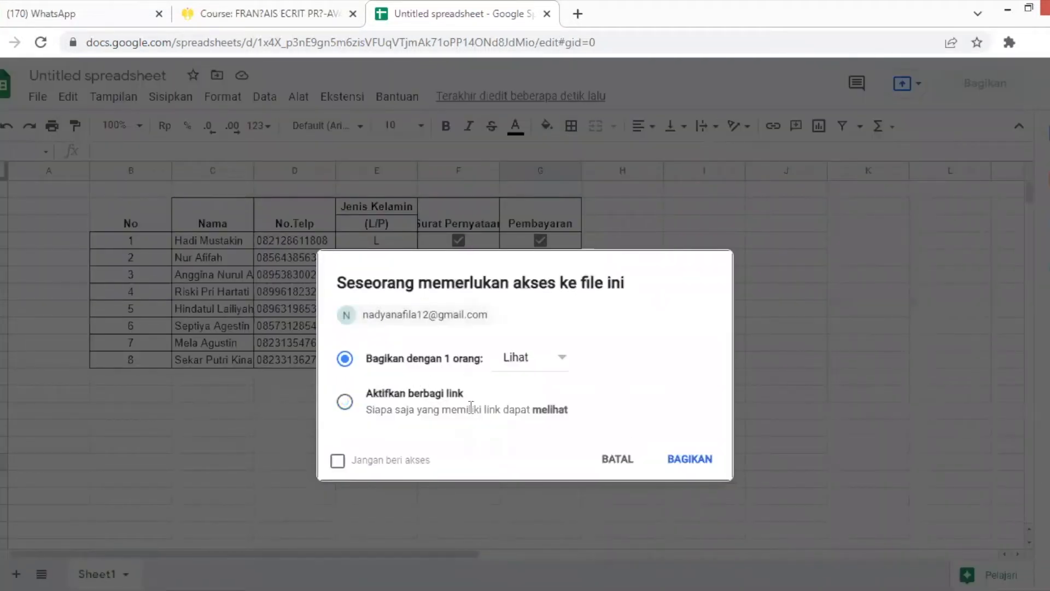
left_click(691, 462)
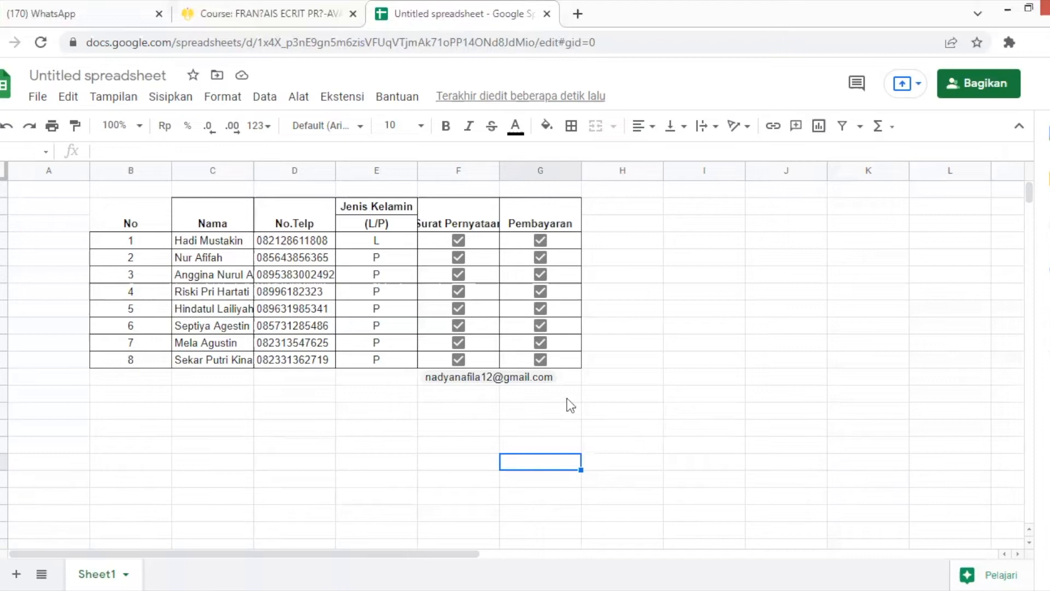
key("Up")
key("Up")
key("Up")
key("Up")
key("Up")
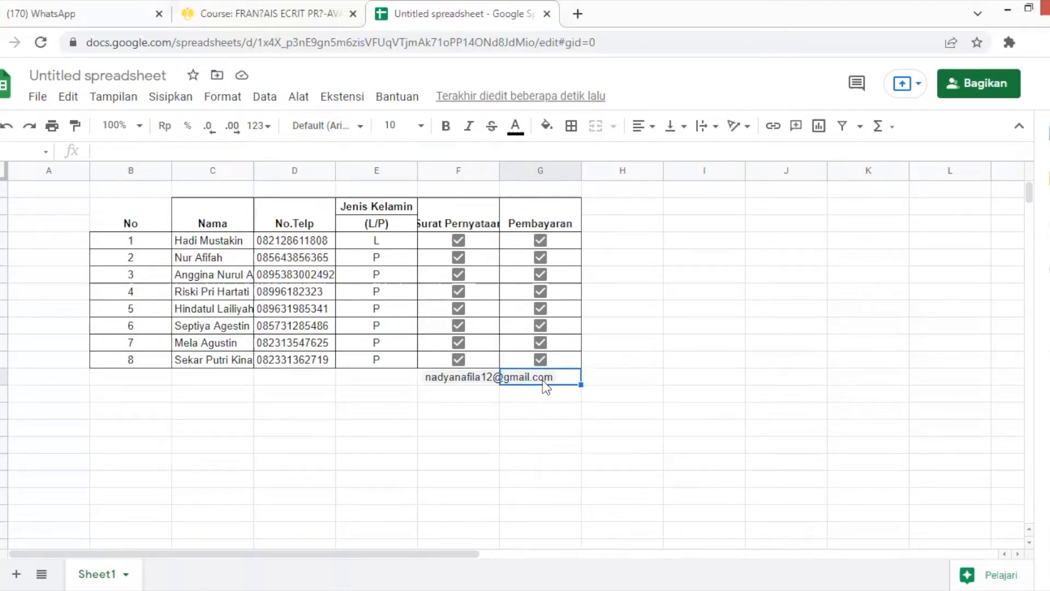
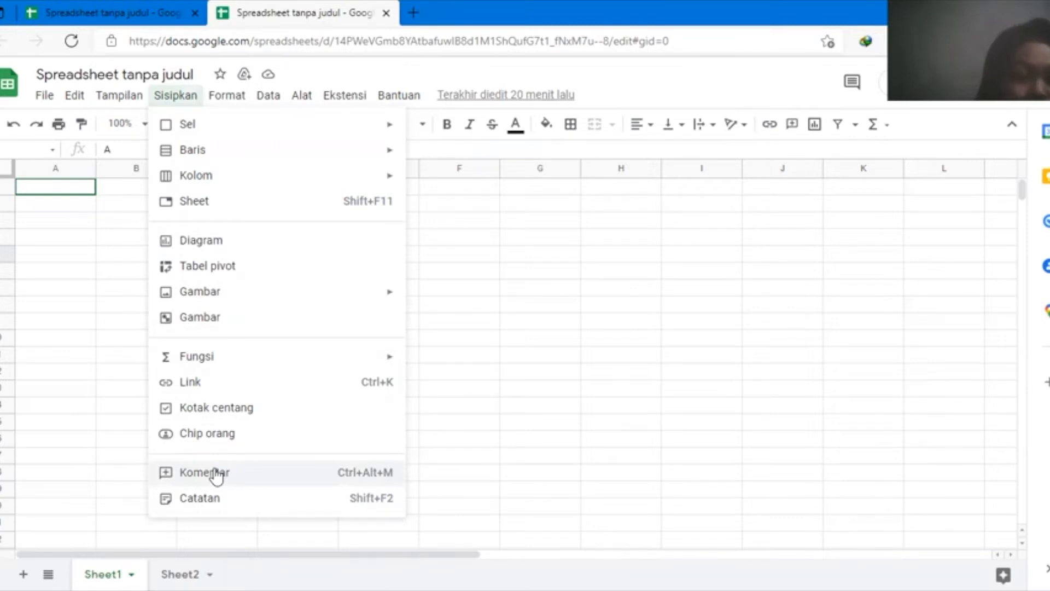
Step: Start a comment on cell D5, which contains A, in the spreadsheet named Spreadsheet tanpa judul
left_click(241, 473)
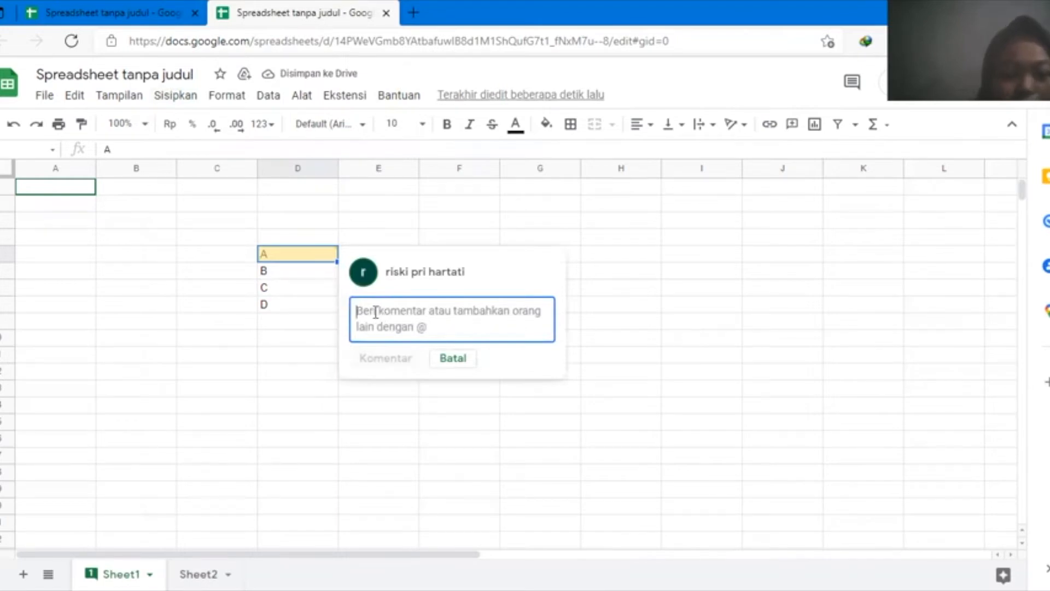
Step: Draft the comment "DOKUMEN 5" on the cell containing A and discard it
type("DOKUMEN")
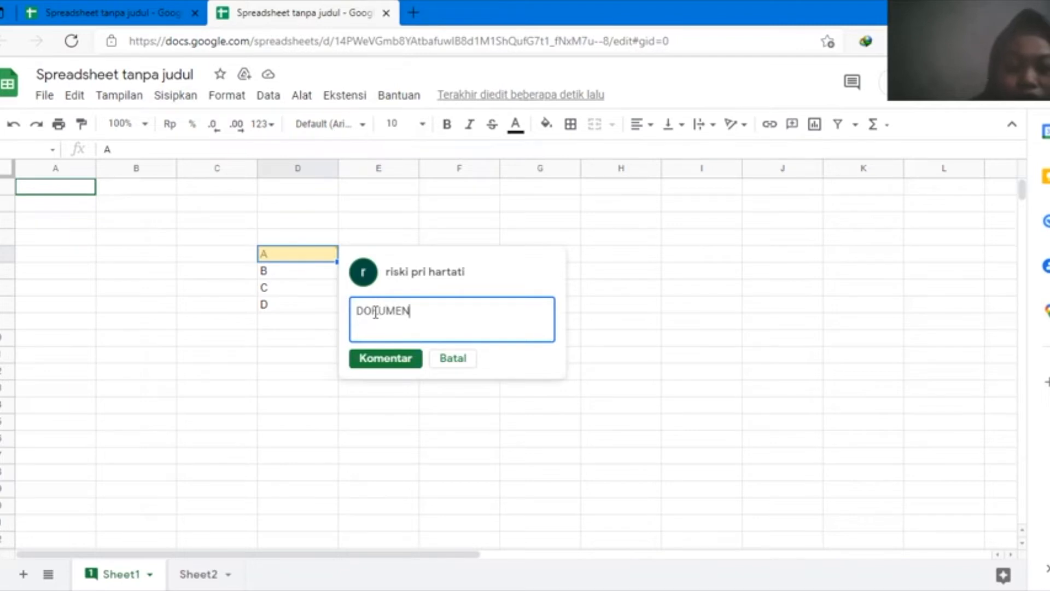
type("5")
key("BackSpace")
type("5")
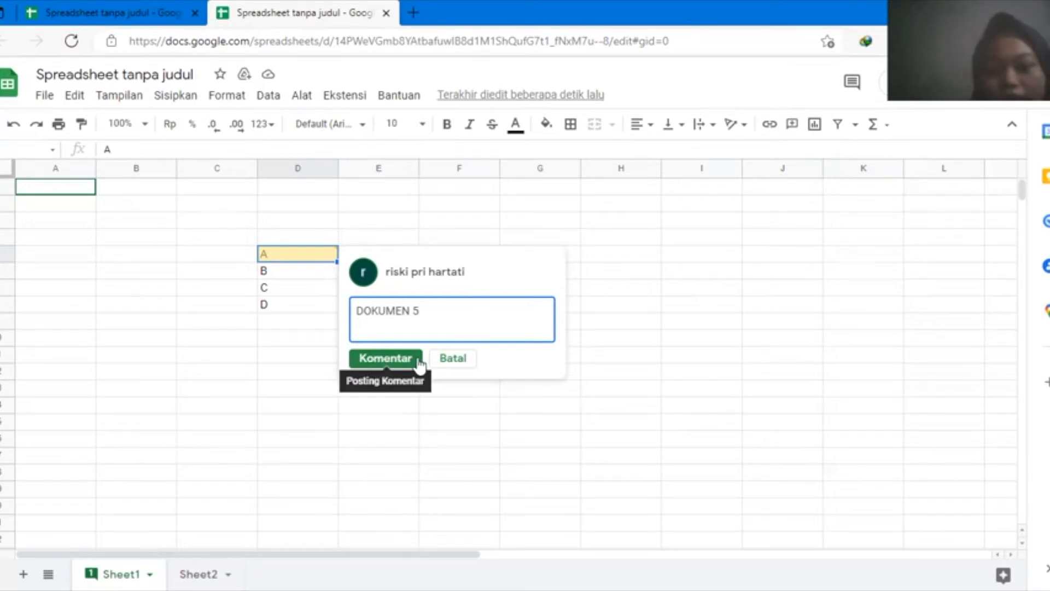
left_click(454, 359)
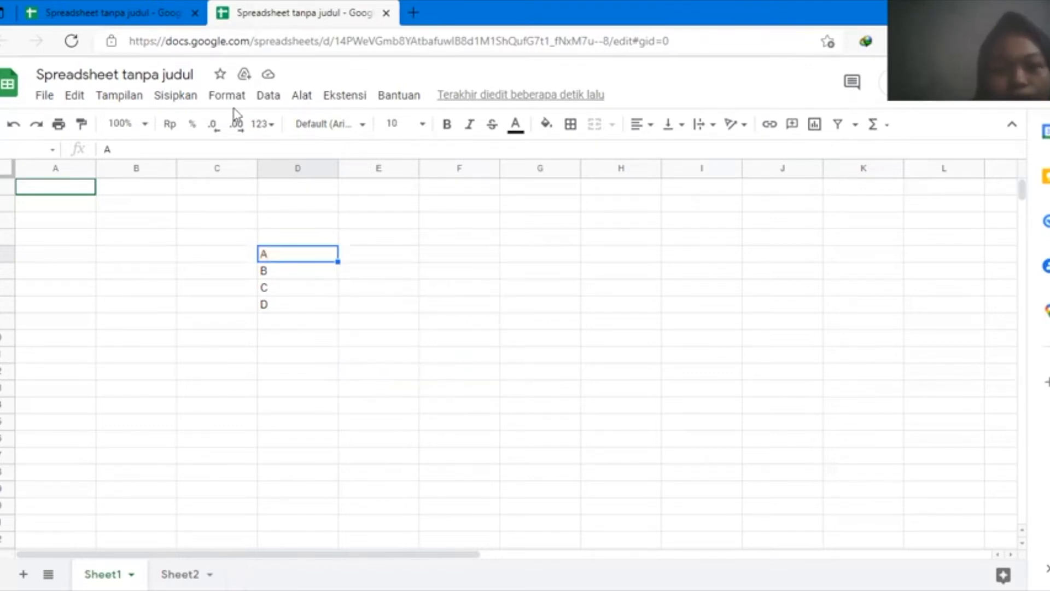
Step: Add a note reading "DOKUMEN 5" to the cell containing A
left_click(187, 106)
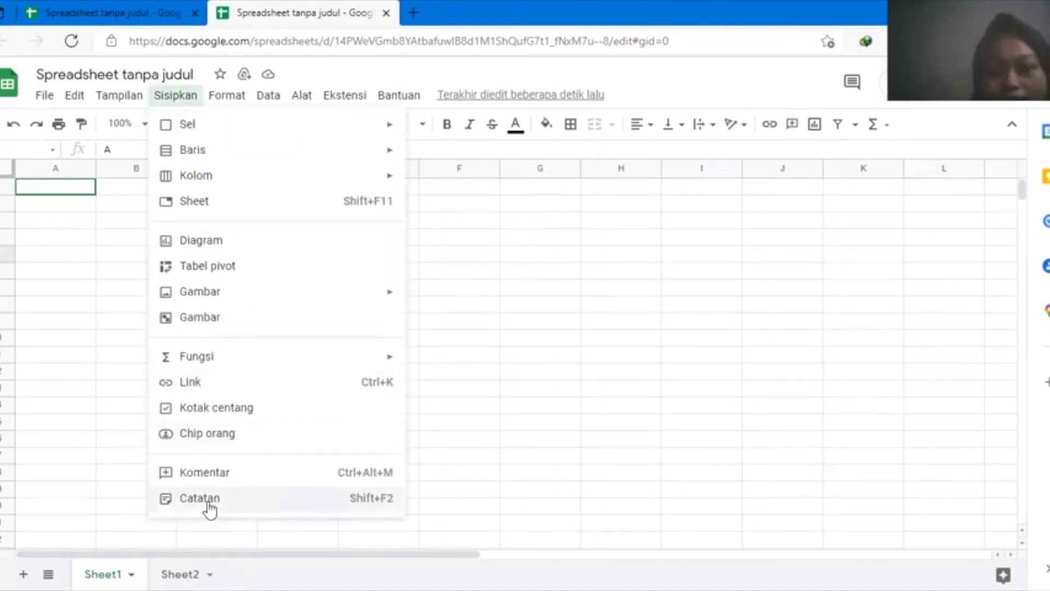
left_click(210, 509)
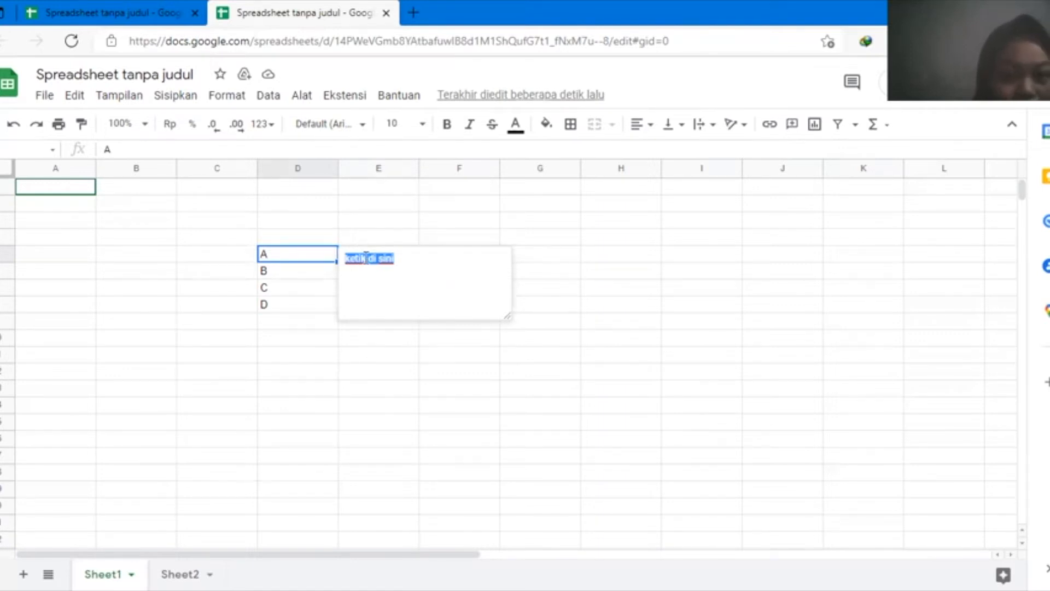
type("D")
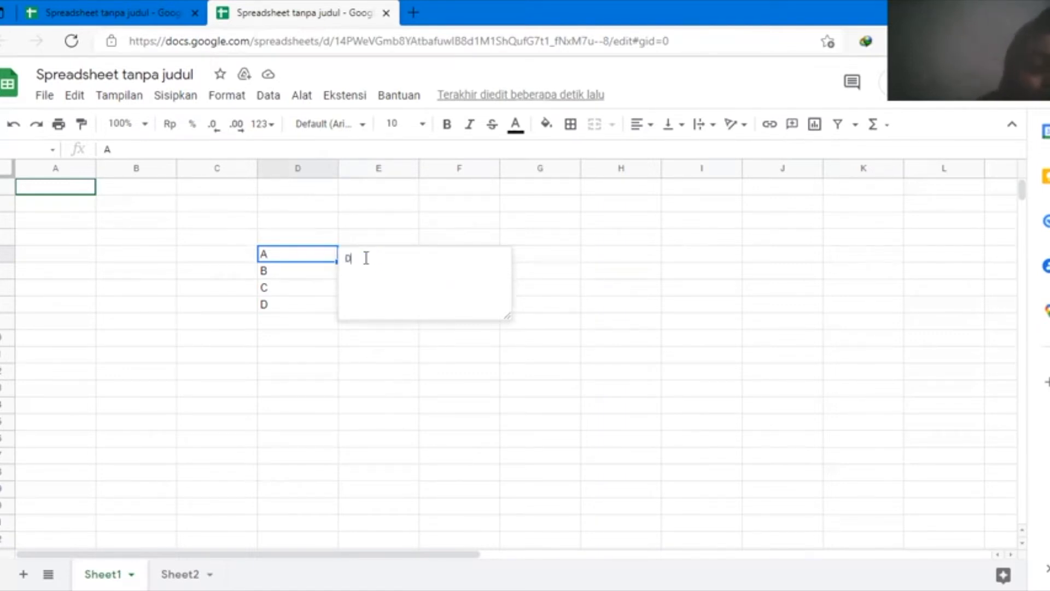
type("OKUMEN 5")
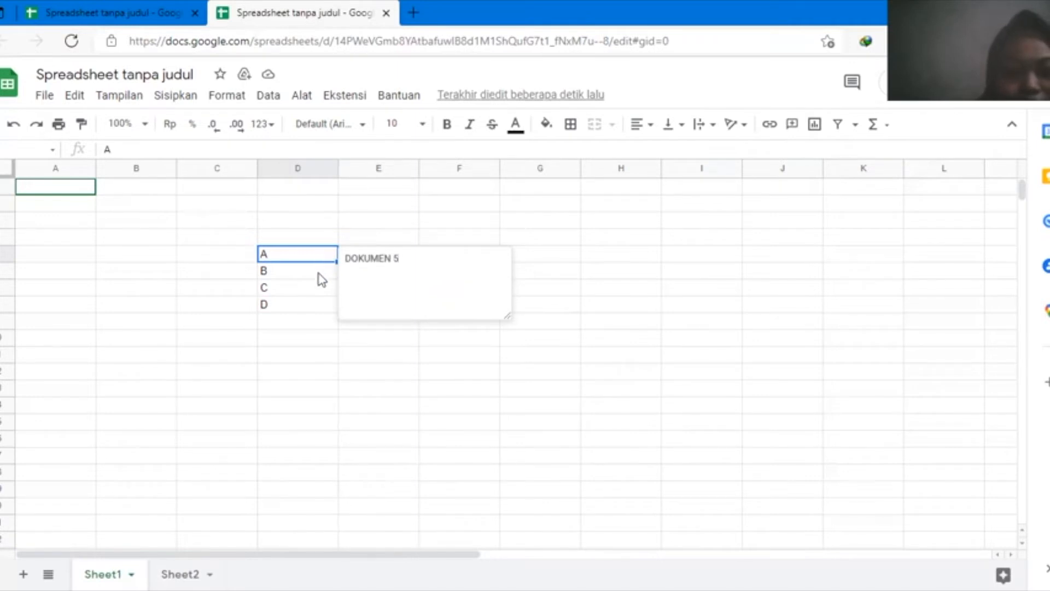
left_click(322, 280)
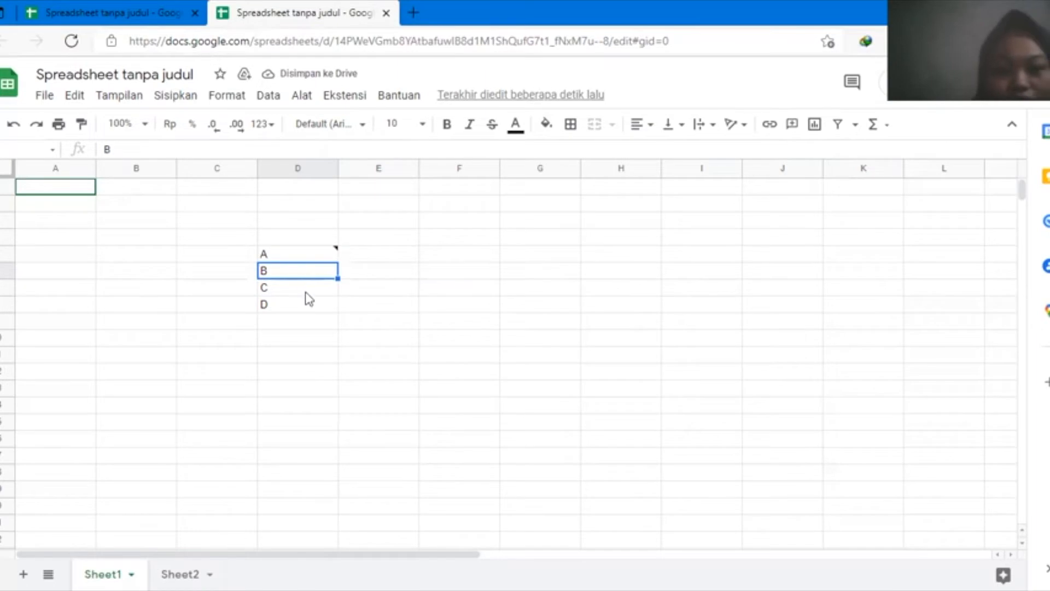
left_click(305, 294)
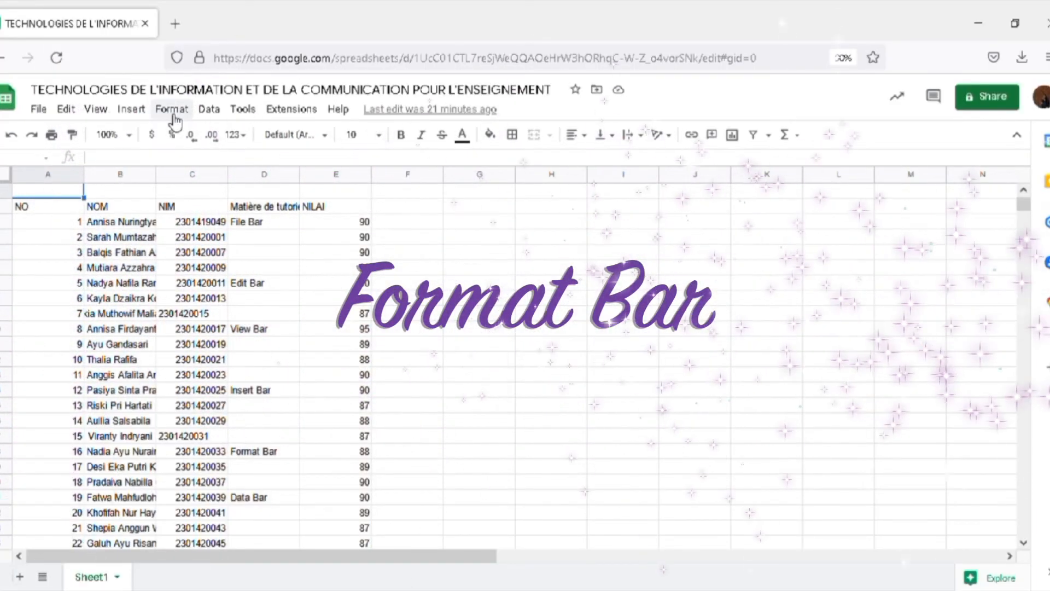
Step: Open the spreadsheet's theme options and look through the available themes
left_click(172, 109)
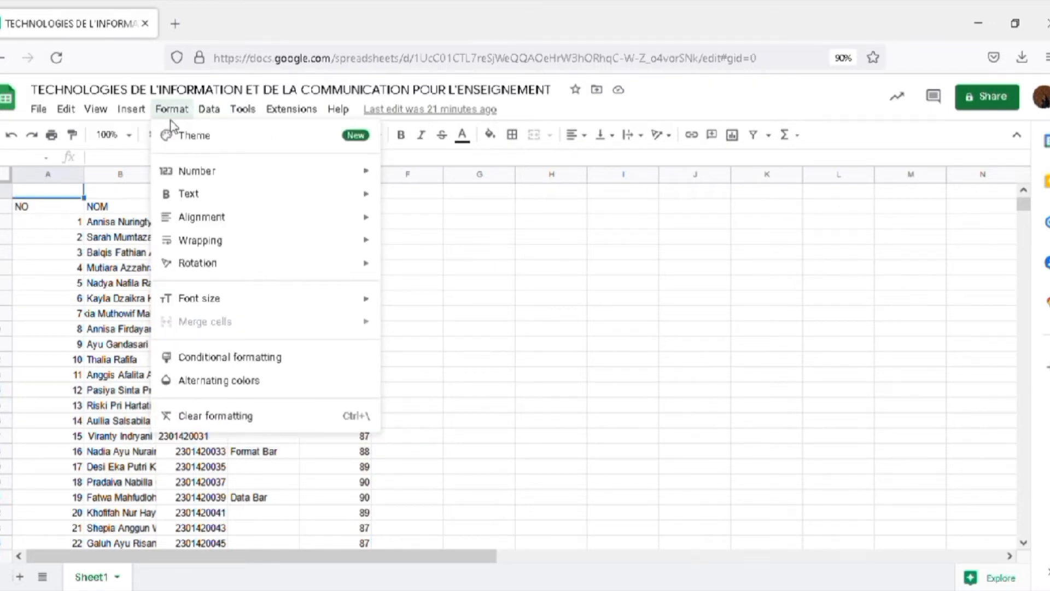
left_click(200, 145)
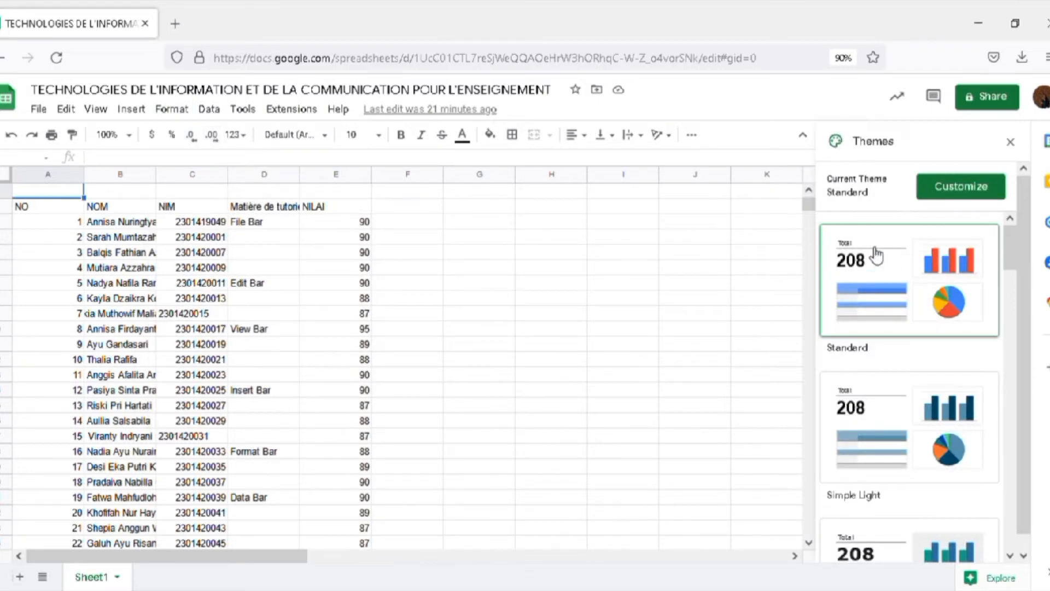
left_click_drag(1029, 221, 1025, 256)
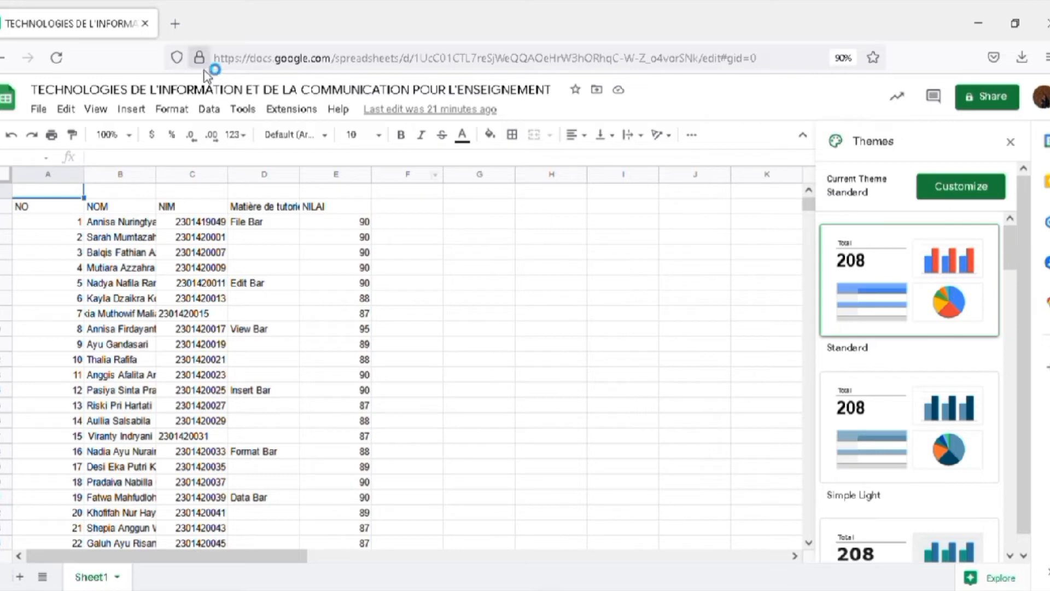
left_click(171, 109)
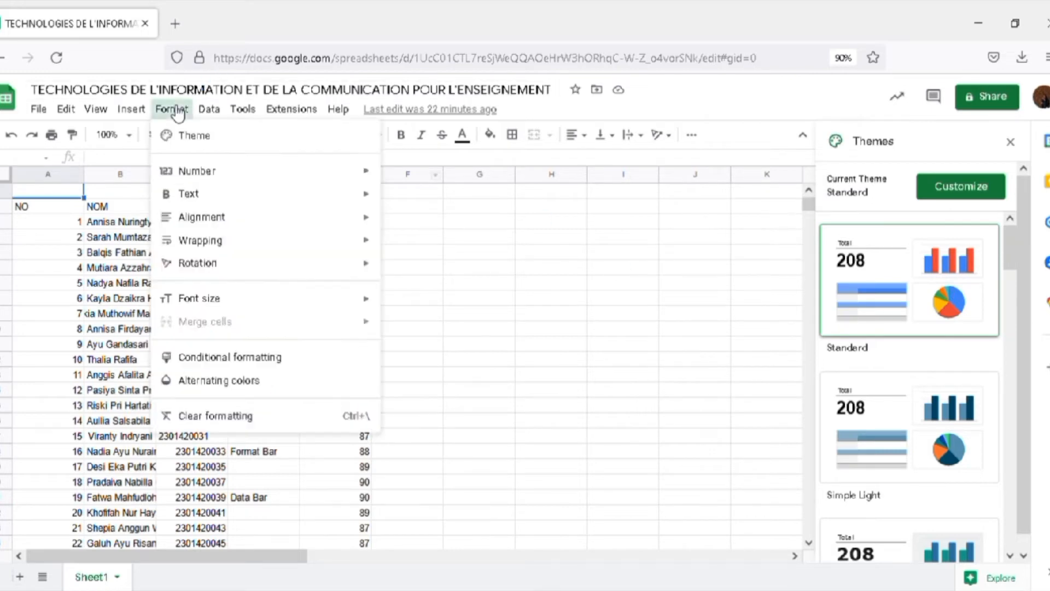
mouse_move(210, 183)
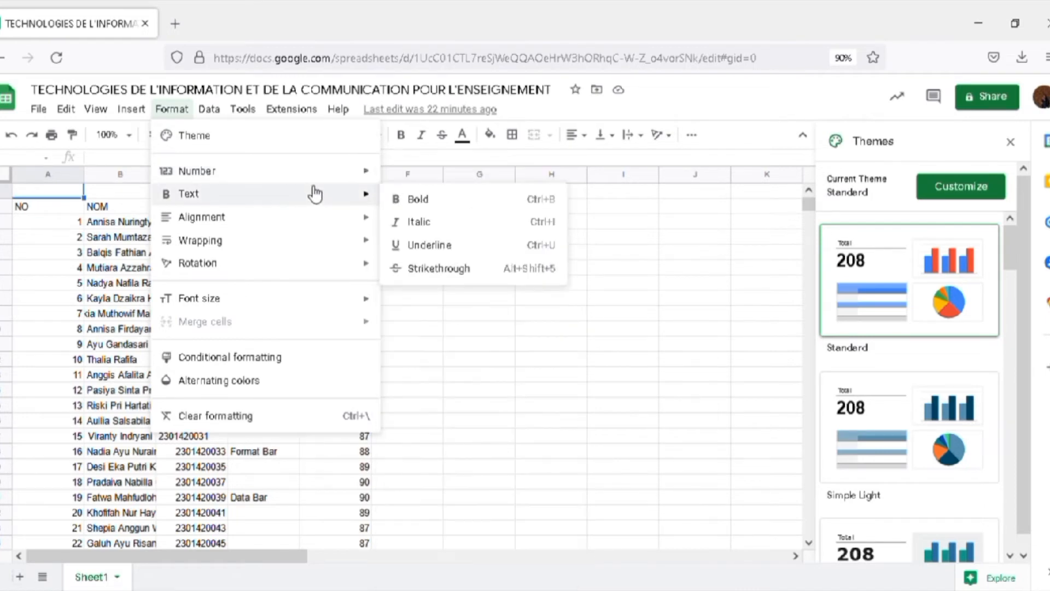
mouse_move(292, 172)
mouse_move(284, 193)
left_click(33, 208)
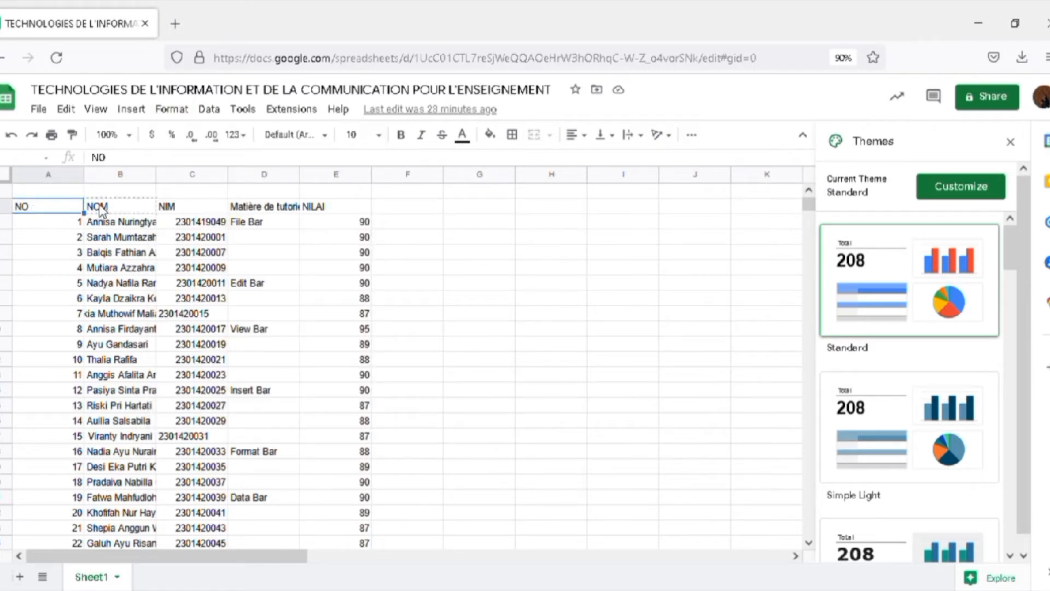
left_click_drag(100, 208, 101, 208)
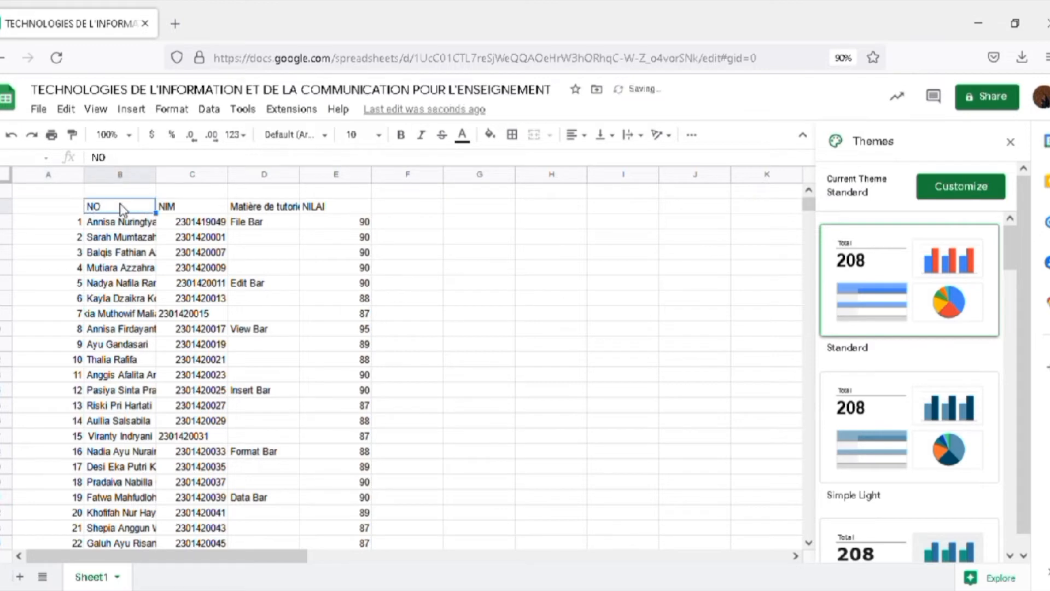
left_click(11, 136)
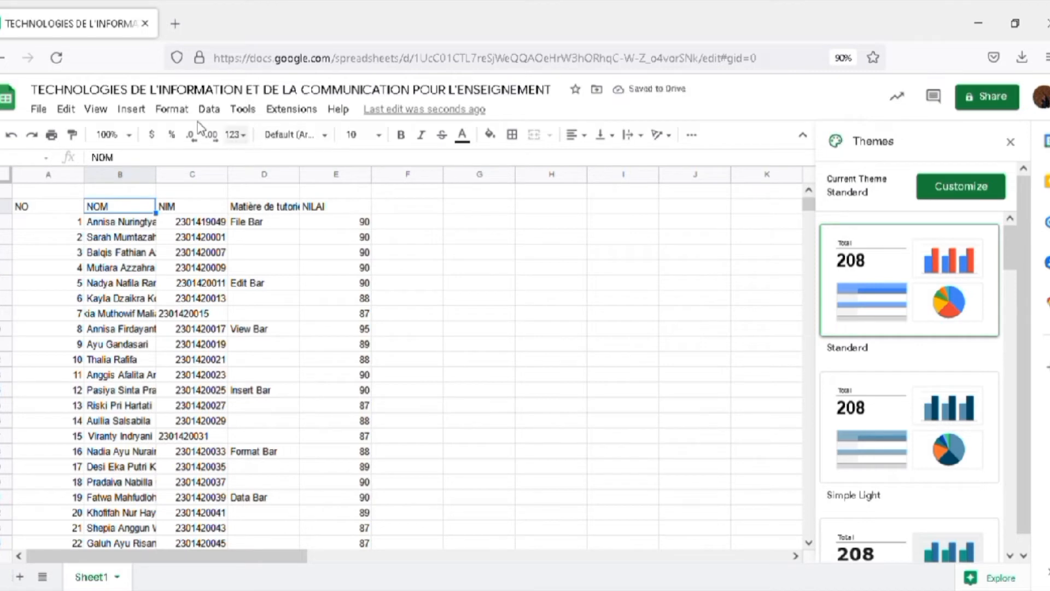
Step: Make the text of the NOM header cell bold
left_click(172, 109)
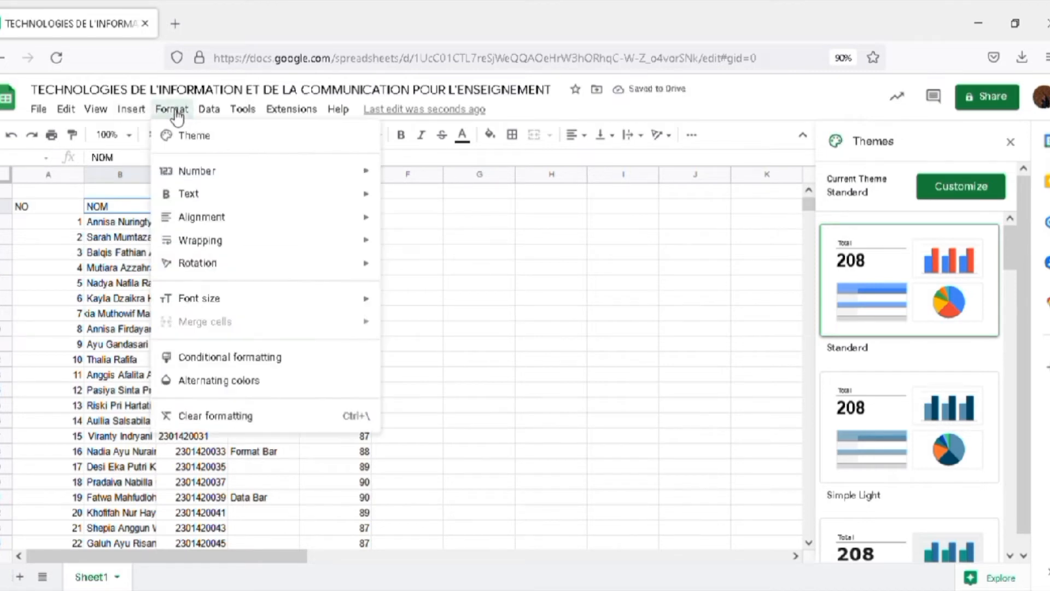
mouse_move(237, 173)
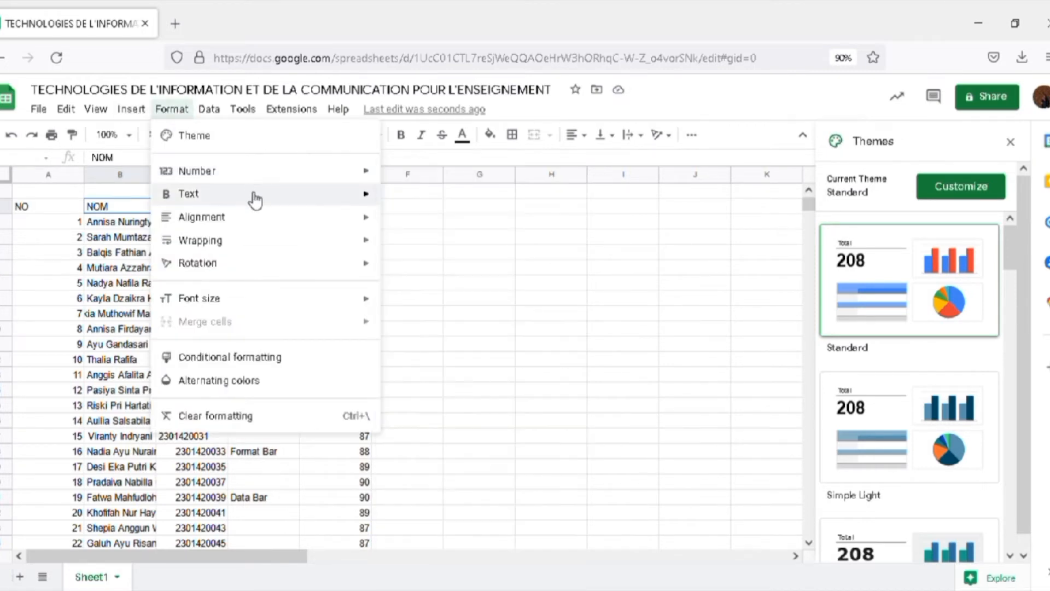
mouse_move(315, 200)
left_click(402, 202)
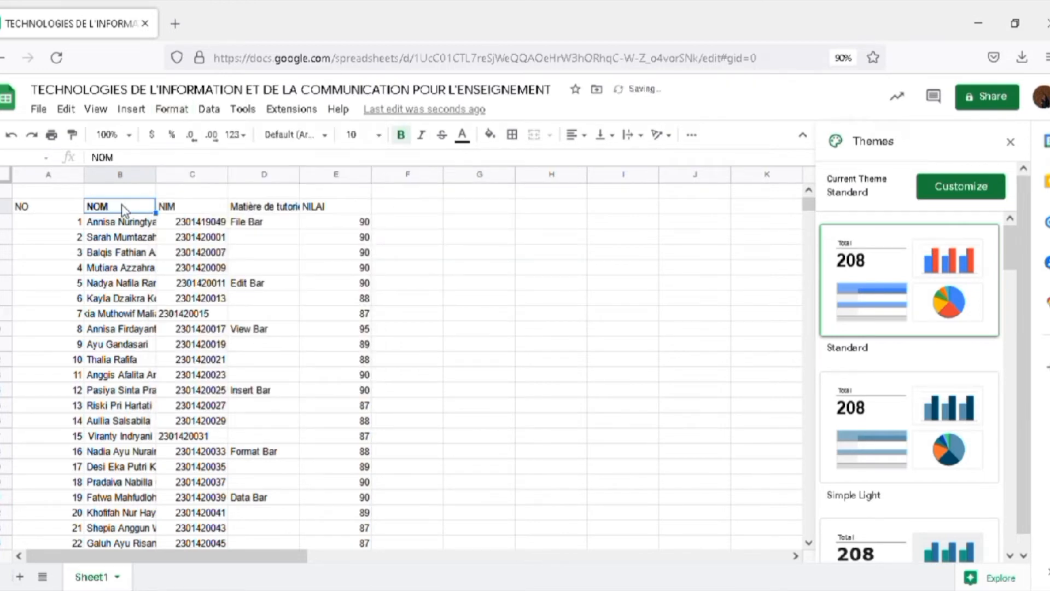
Step: Apply italic formatting to the NOM header cell
left_click(177, 112)
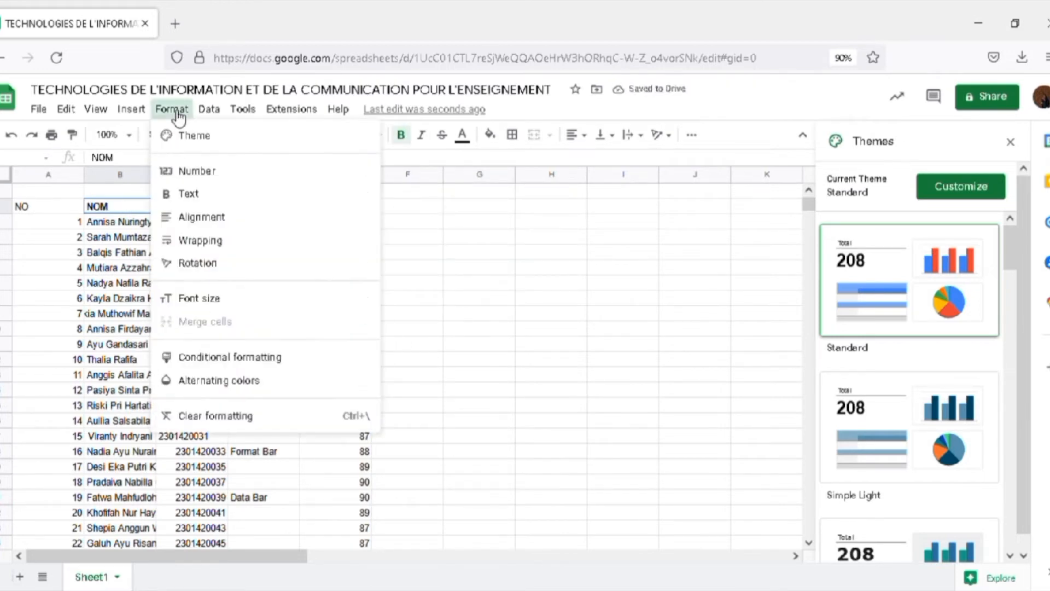
mouse_move(293, 198)
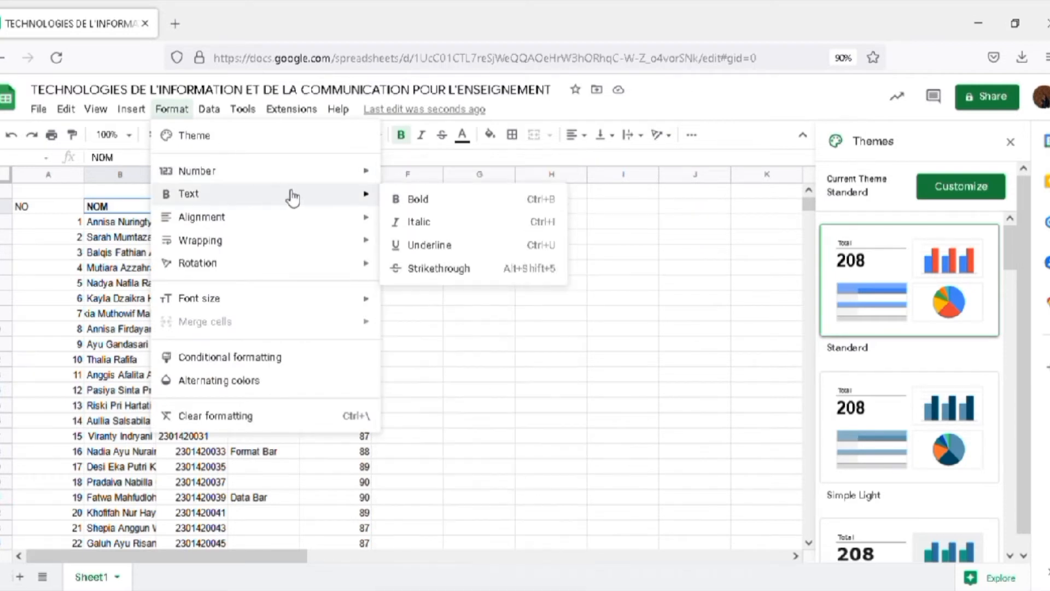
left_click(434, 226)
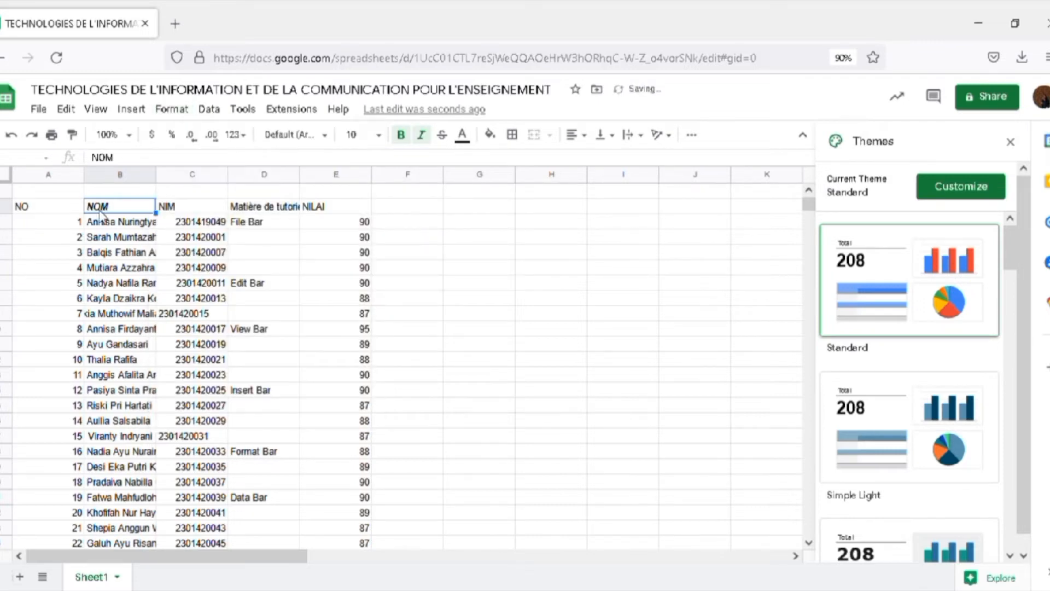
Step: Underline the text of the NOM header cell
left_click(189, 112)
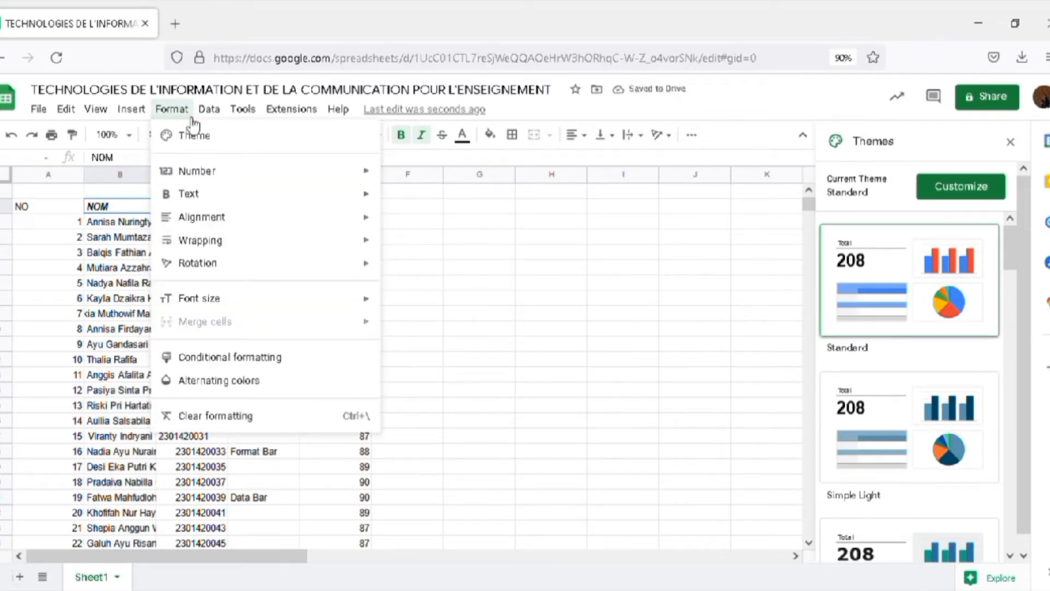
mouse_move(244, 196)
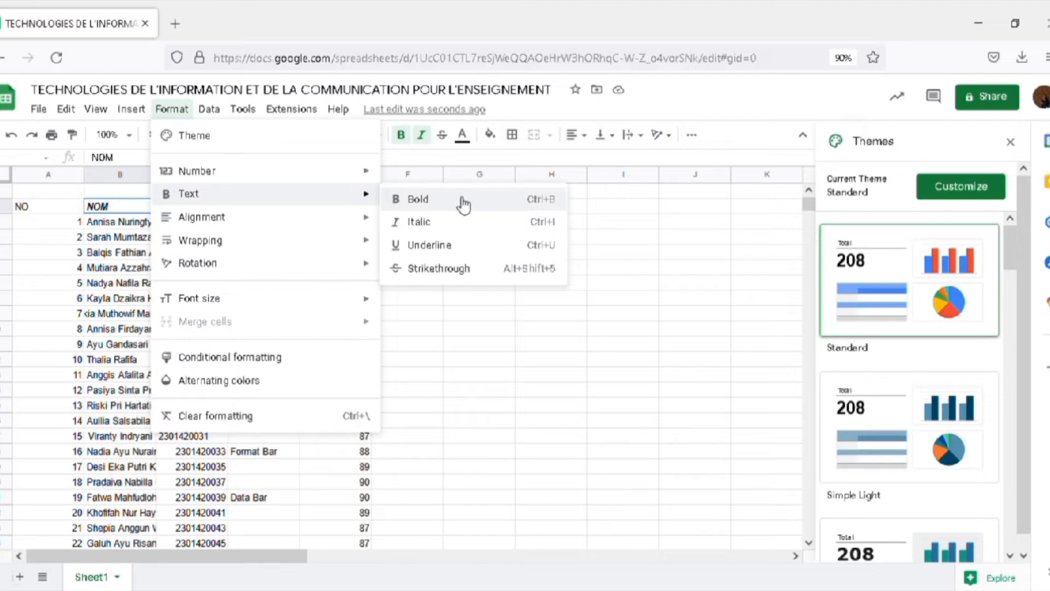
left_click(540, 248)
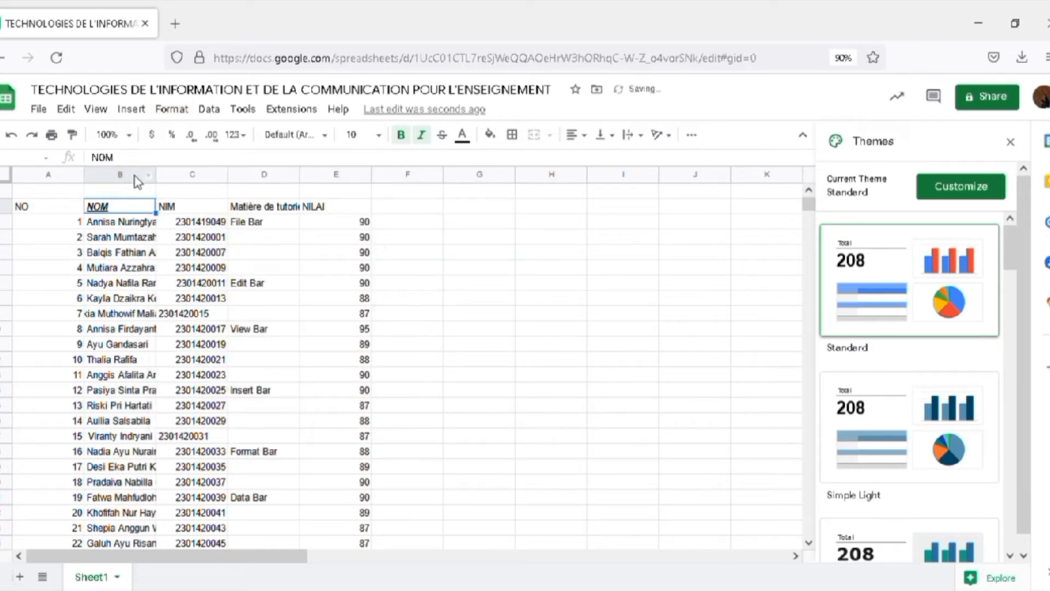
Step: Undo the underline, italic and bold formatting of the NOM header cell
left_click(15, 141)
left_click(15, 141)
left_click(15, 141)
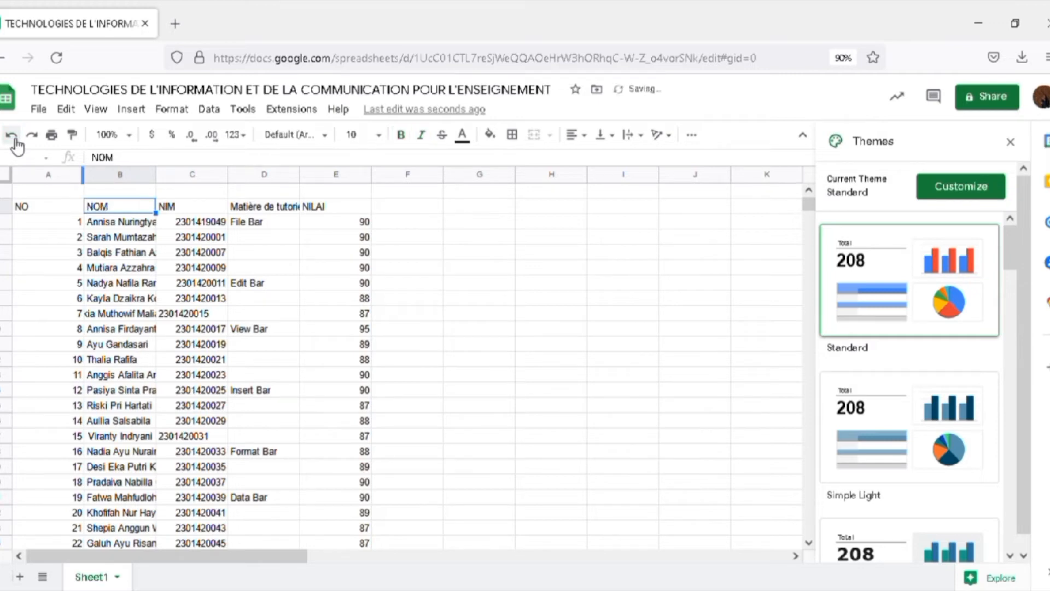
Step: Apply strikethrough to the NOM header cell and undo it
left_click(187, 113)
mouse_move(354, 206)
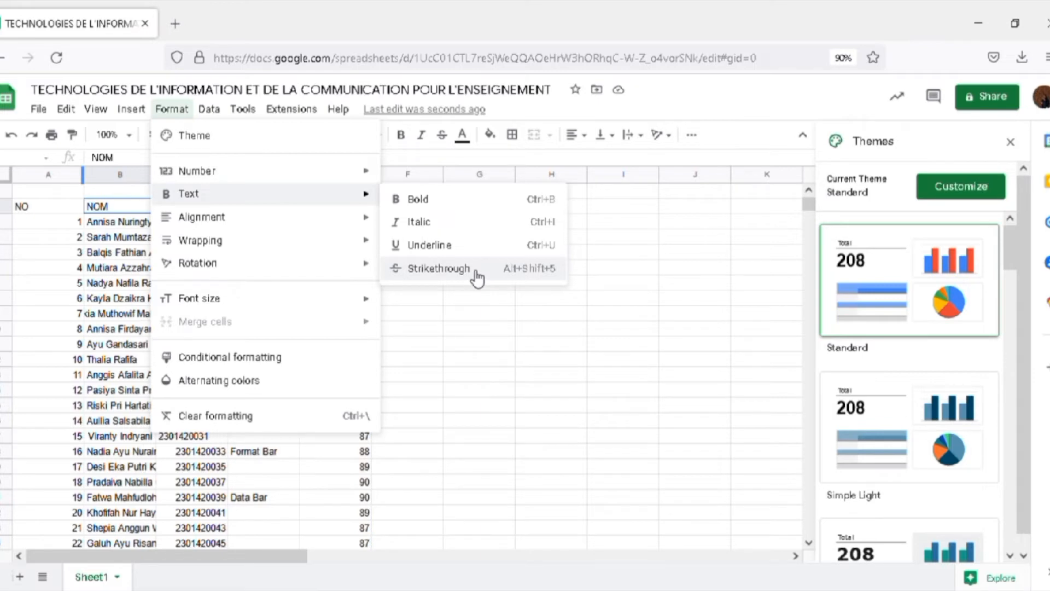
left_click(477, 278)
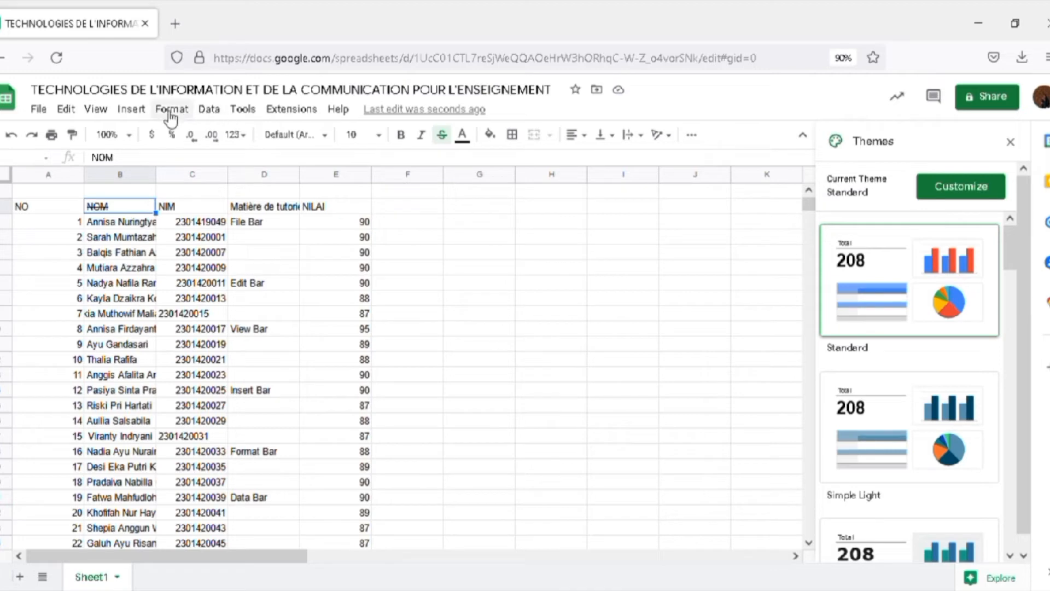
left_click(12, 135)
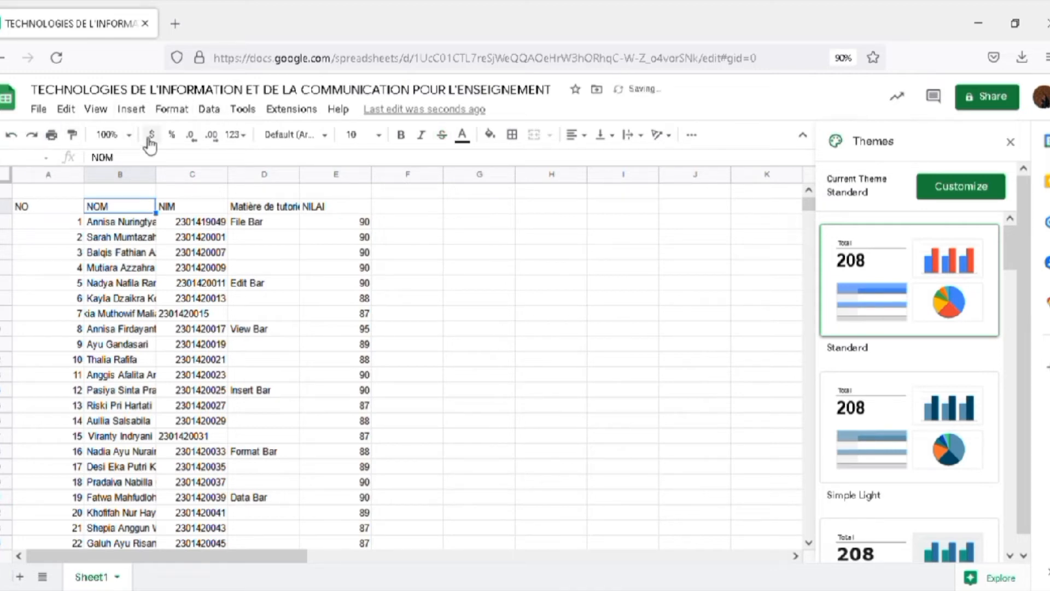
Step: Align the text of the NOM header cell to the left
left_click(172, 109)
mouse_move(294, 232)
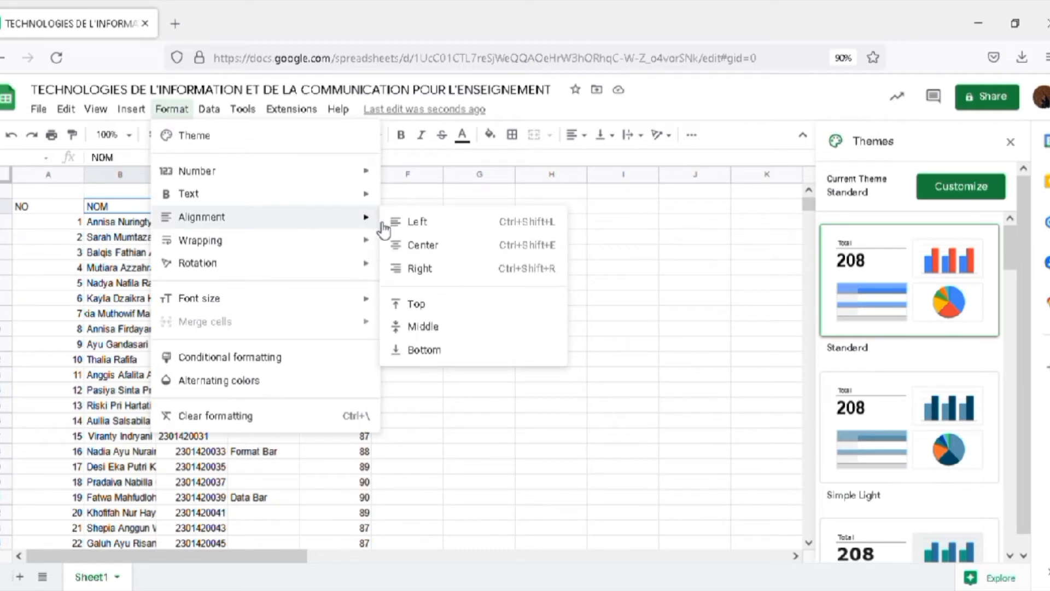
left_click(419, 223)
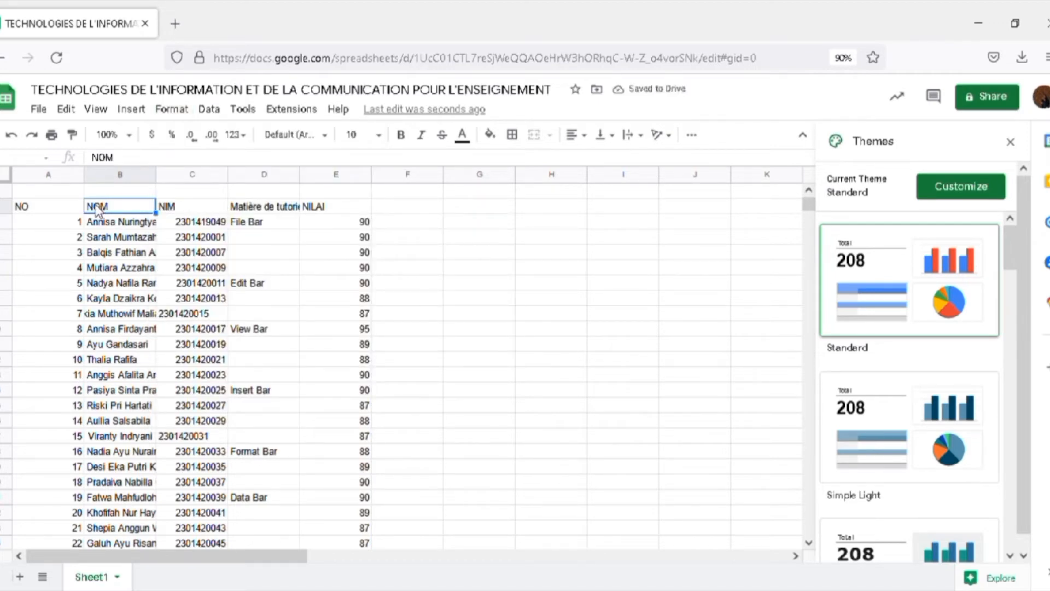
Step: Widen column B slightly so that more of each entry under NOM fits
left_click(282, 209)
left_click_drag(162, 175, 174, 175)
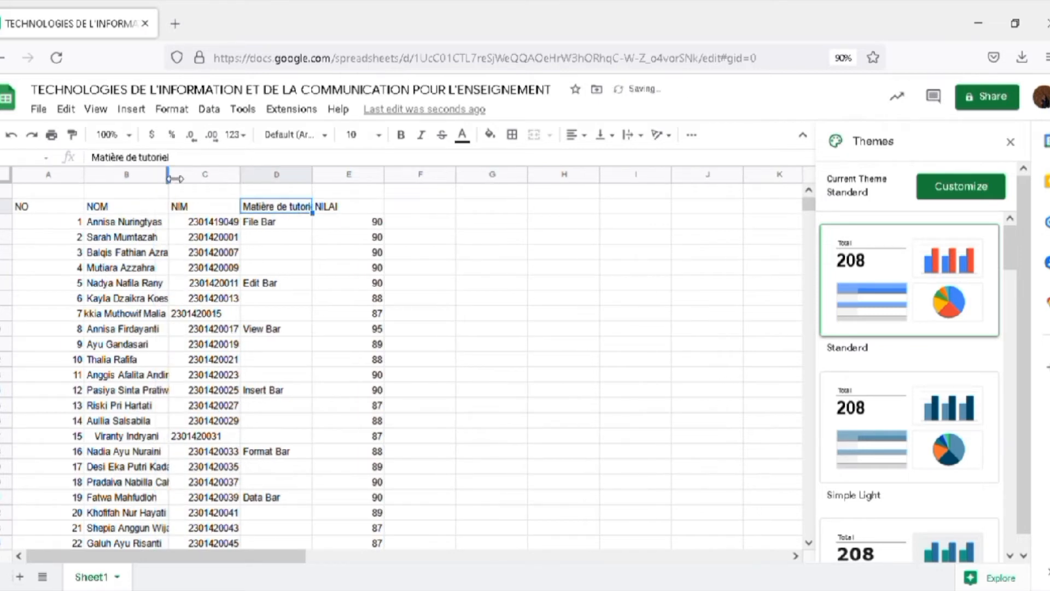
Step: Select the NOM header cell and increase the height of the header row
left_click(112, 208)
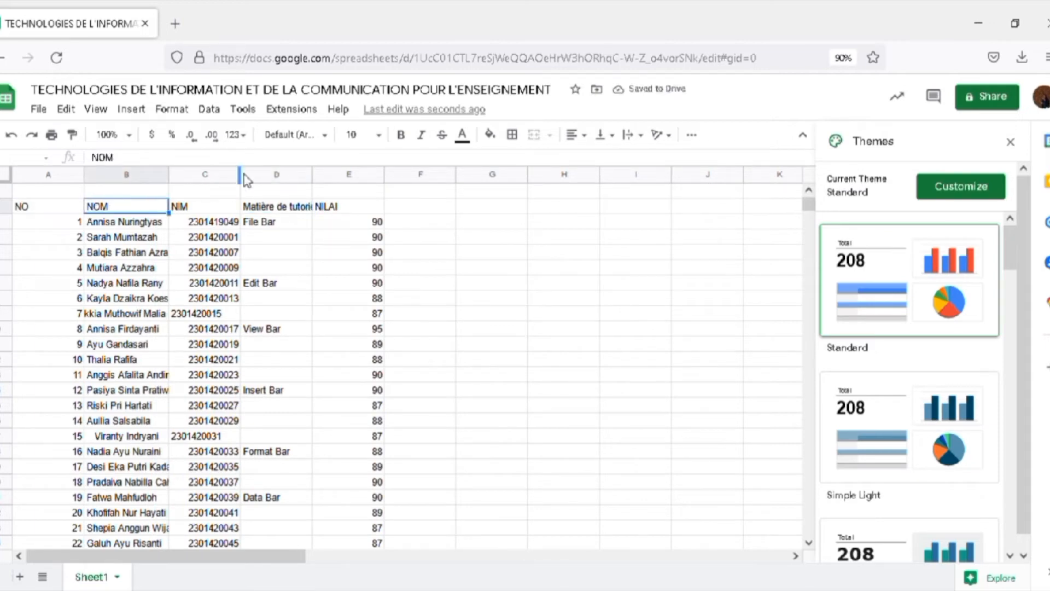
left_click(187, 115)
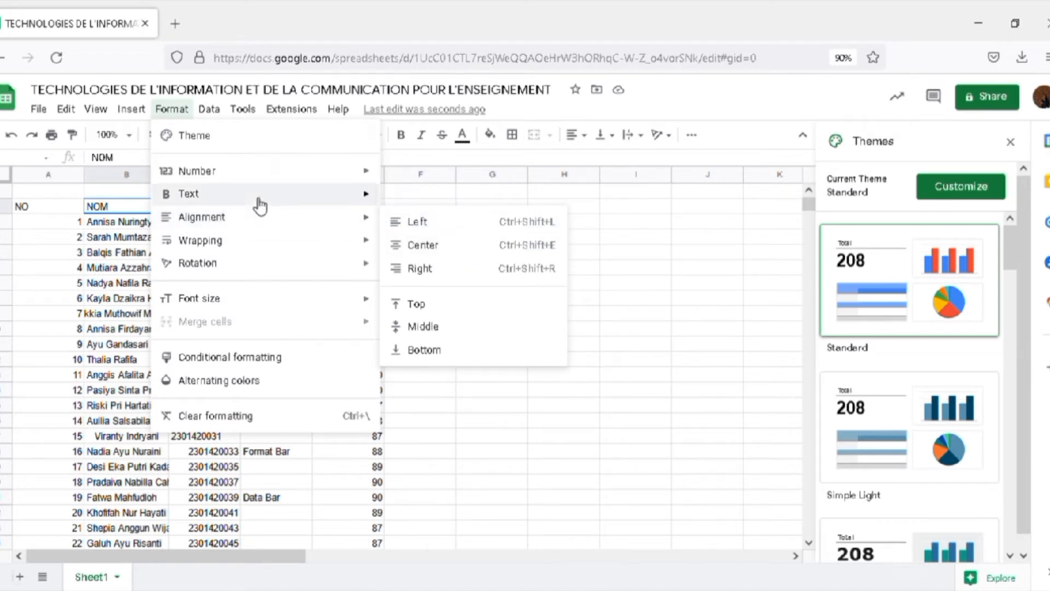
left_click_drag(3, 220, 6, 244)
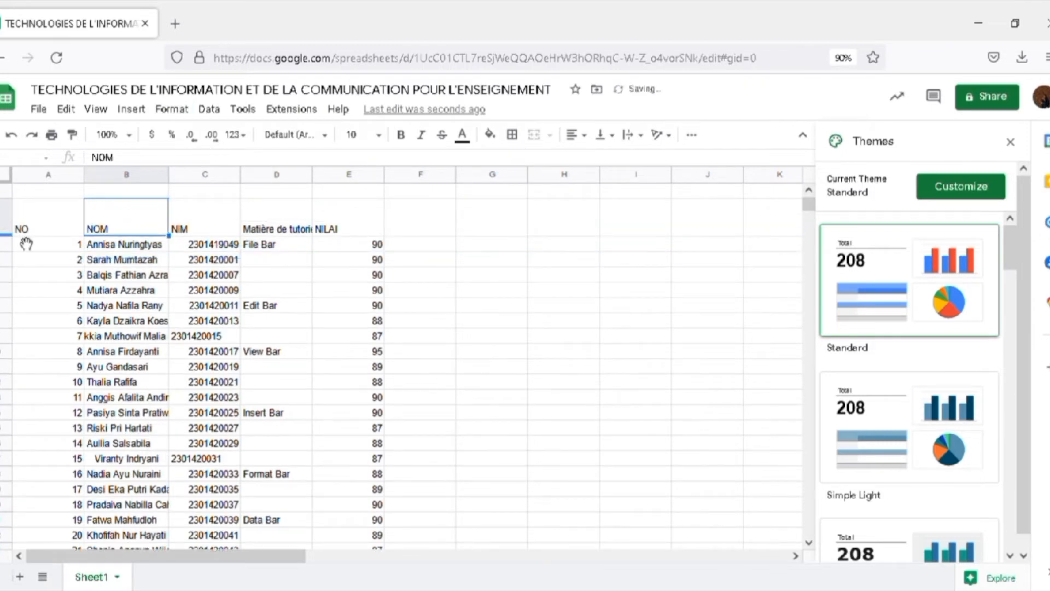
Step: Apply left alignment to the NOM header cell and close the Themes sidebar
left_click(171, 109)
mouse_move(336, 238)
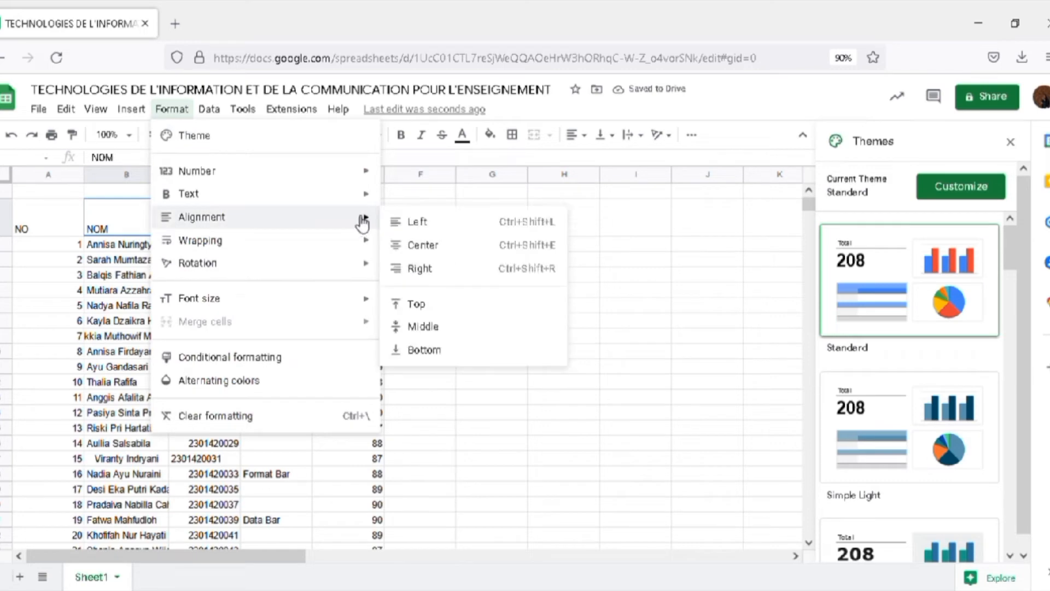
left_click(415, 227)
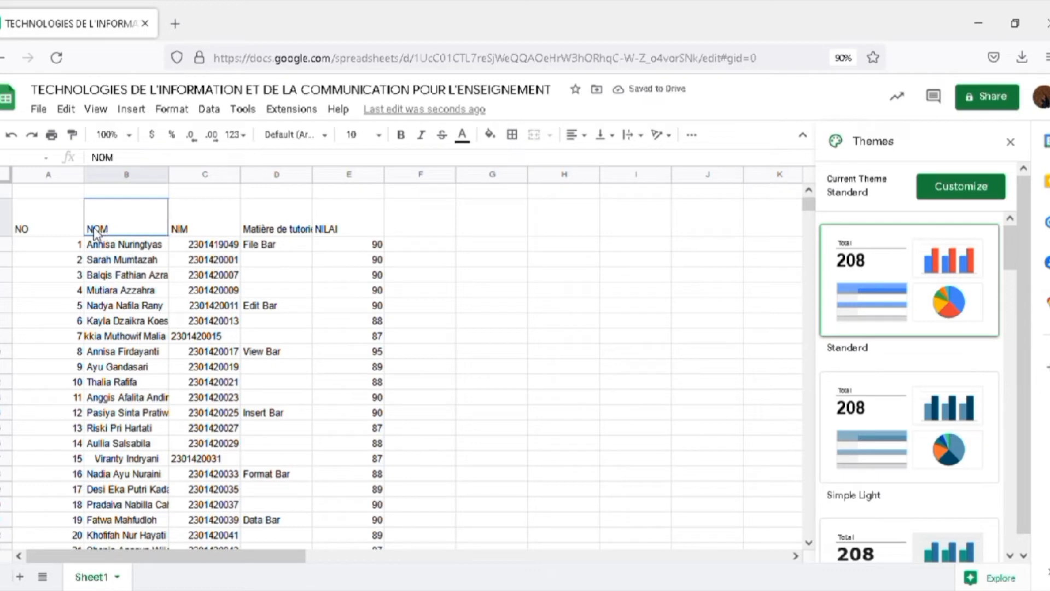
left_click(1011, 141)
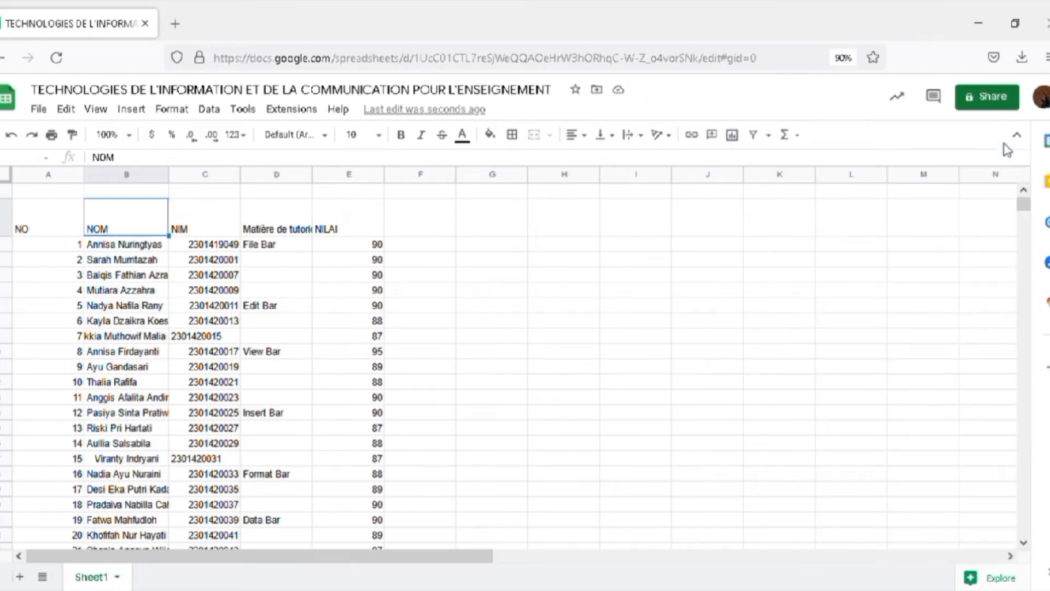
Step: Set the vertical alignment of the NOM header cell to Middle
right_click(113, 229)
left_click(96, 232)
left_click(171, 109)
left_click(209, 109)
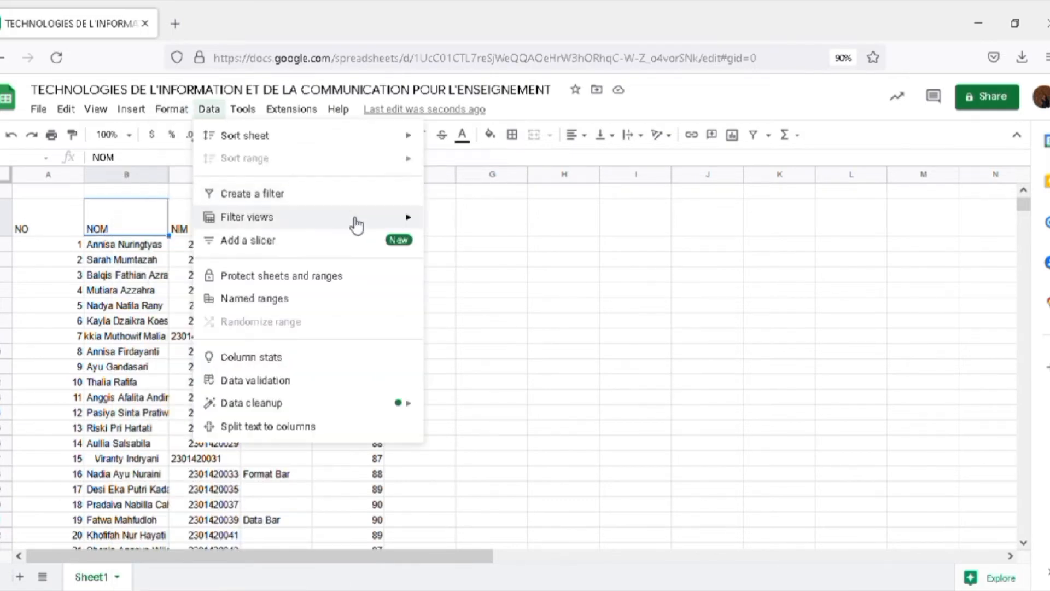
left_click(171, 109)
mouse_move(328, 222)
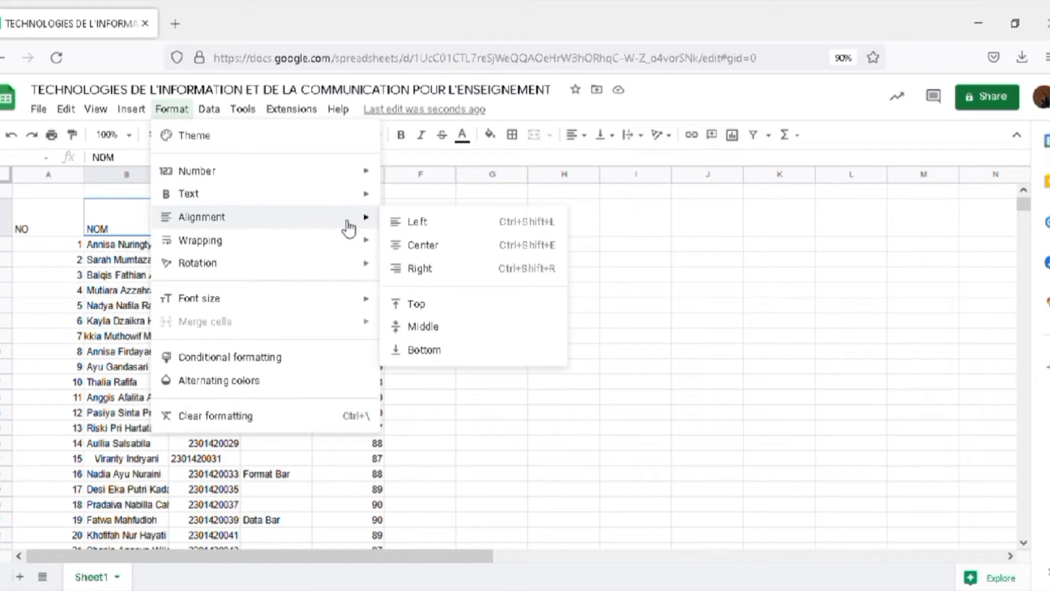
left_click(441, 326)
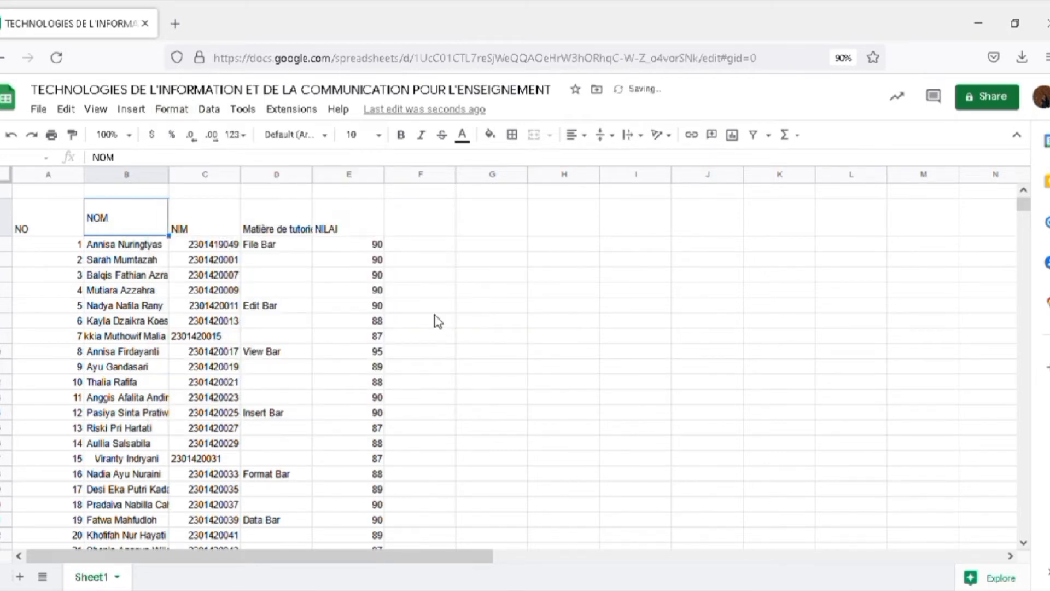
Step: Try the Bottom and Top vertical alignments on the NOM header cell
left_click(177, 116)
mouse_move(371, 230)
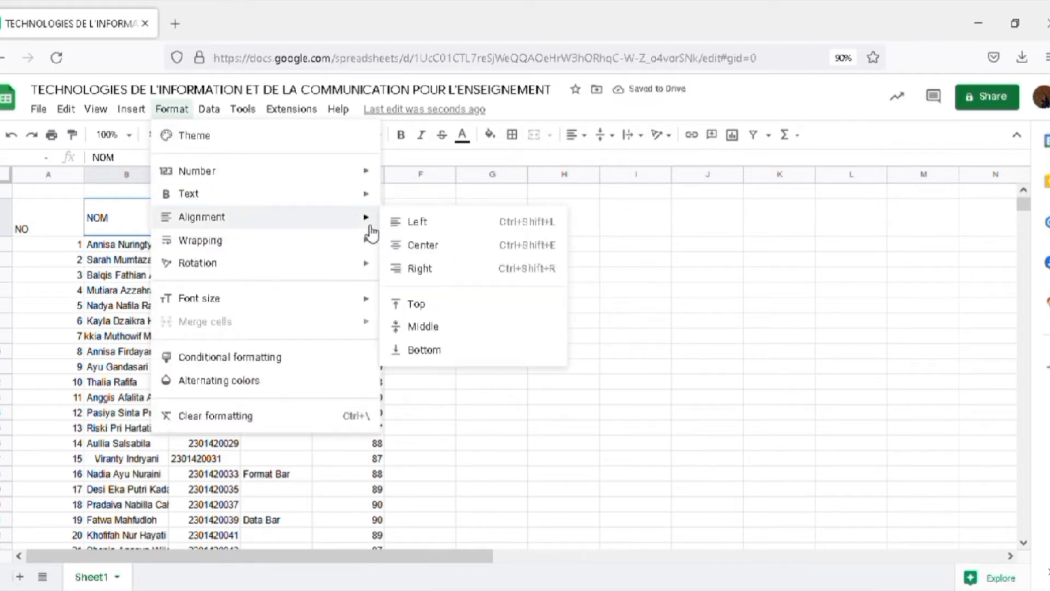
left_click(461, 352)
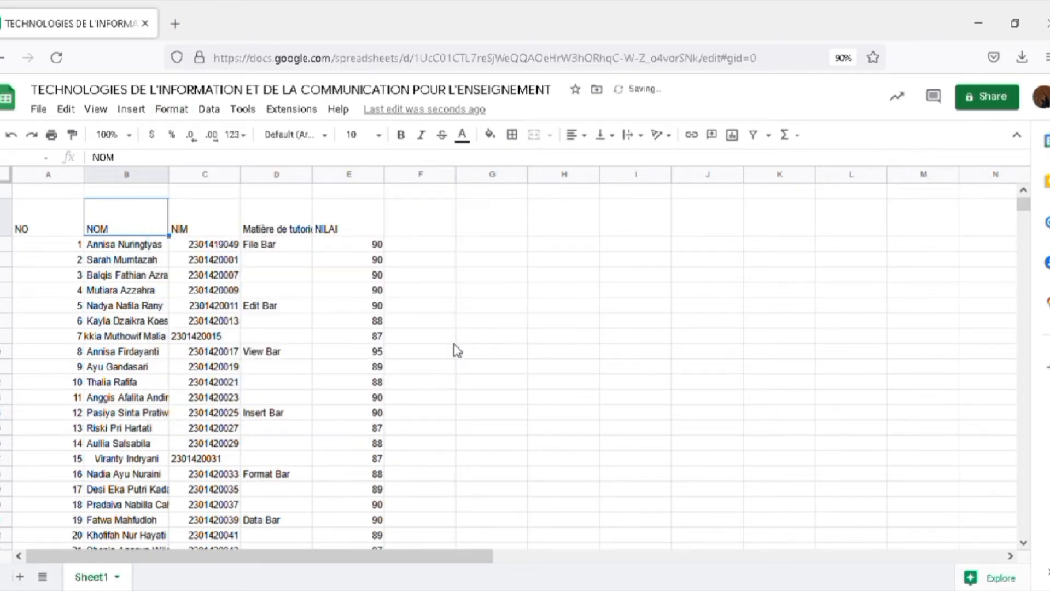
left_click(185, 112)
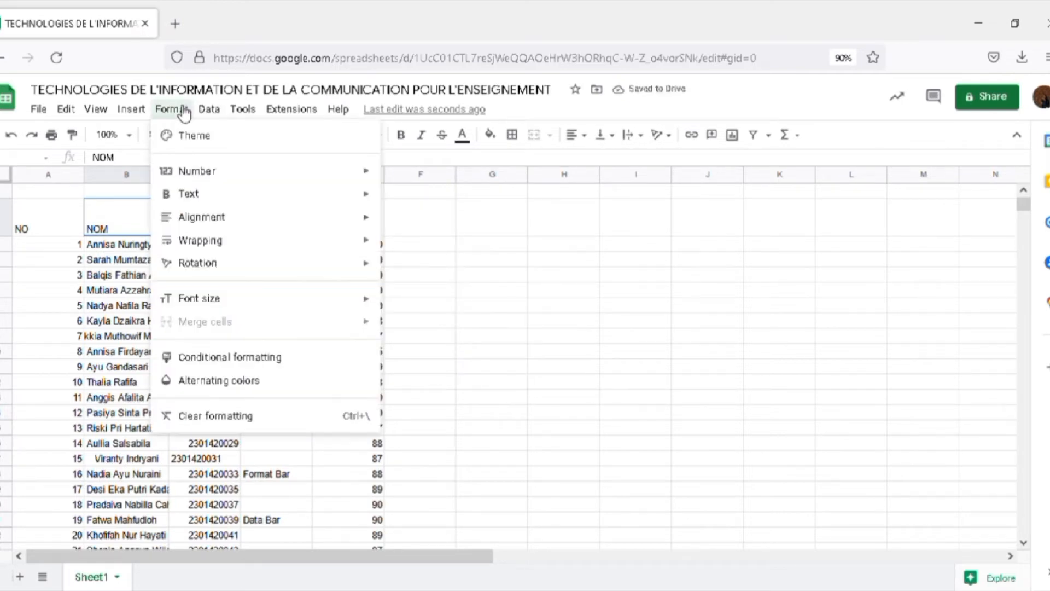
mouse_move(330, 225)
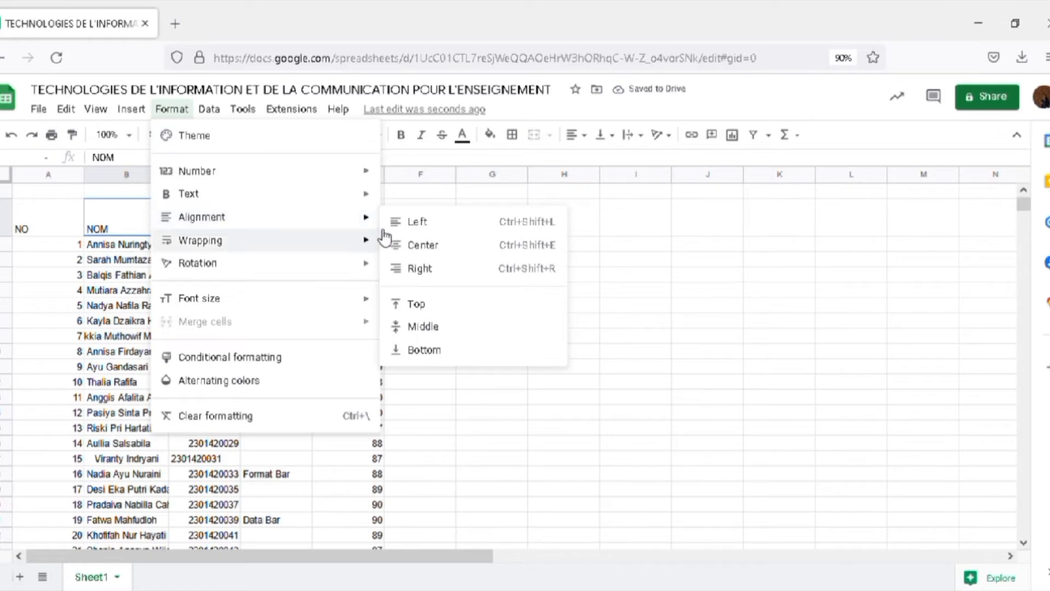
left_click(429, 305)
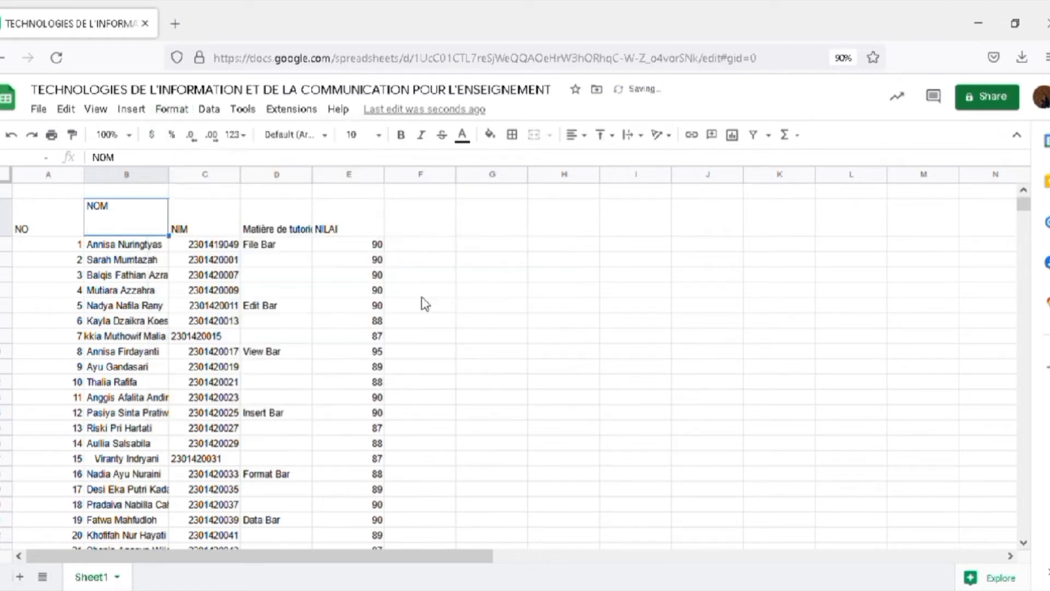
Step: Dismiss the notice about Tools menu changes and set the NOM header cell's vertical alignment back to Middle
left_click(212, 110)
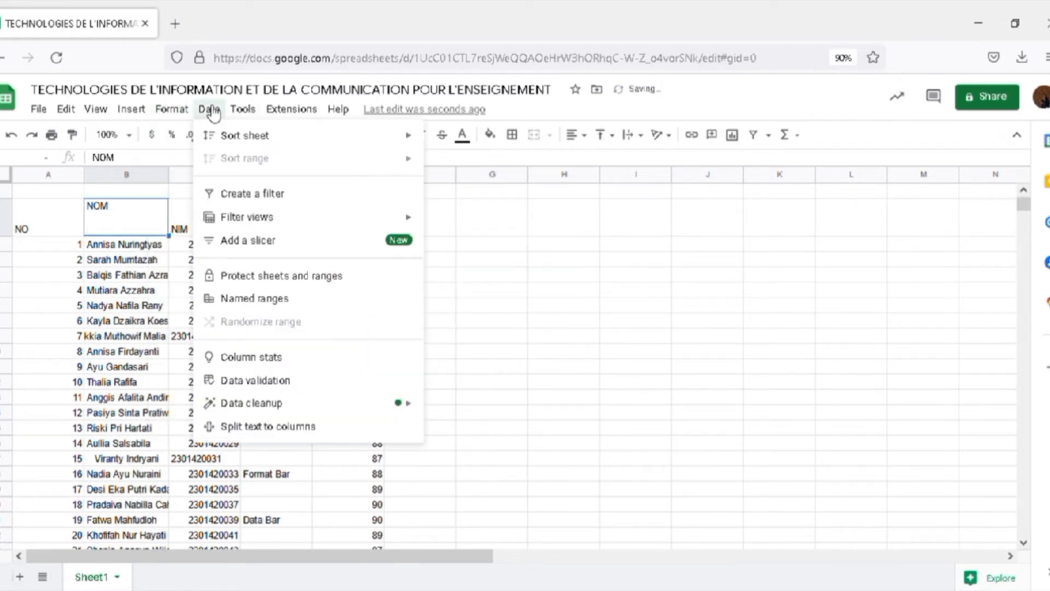
left_click(243, 109)
left_click(172, 109)
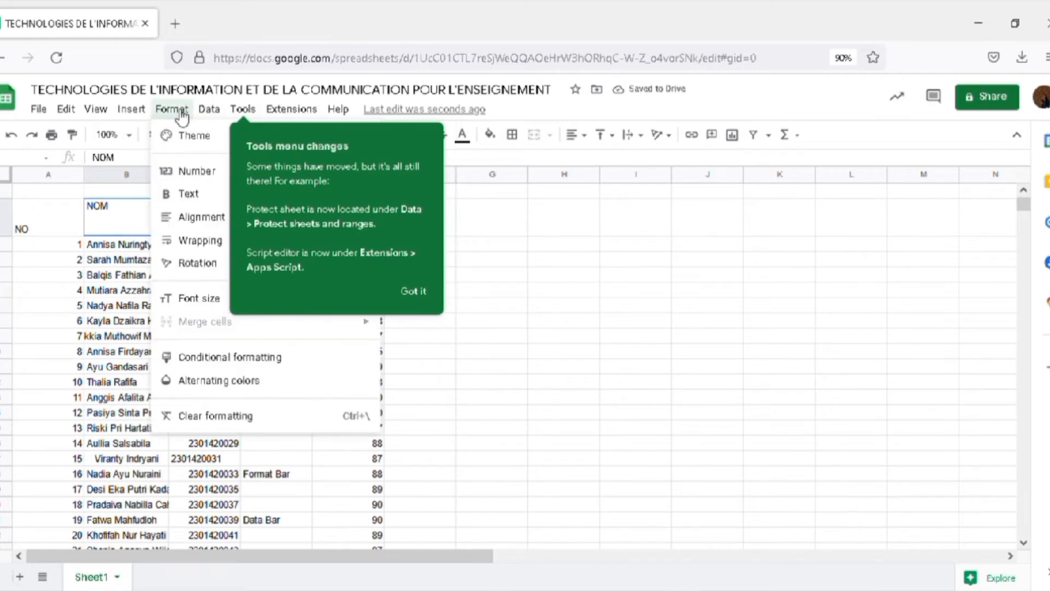
left_click(413, 290)
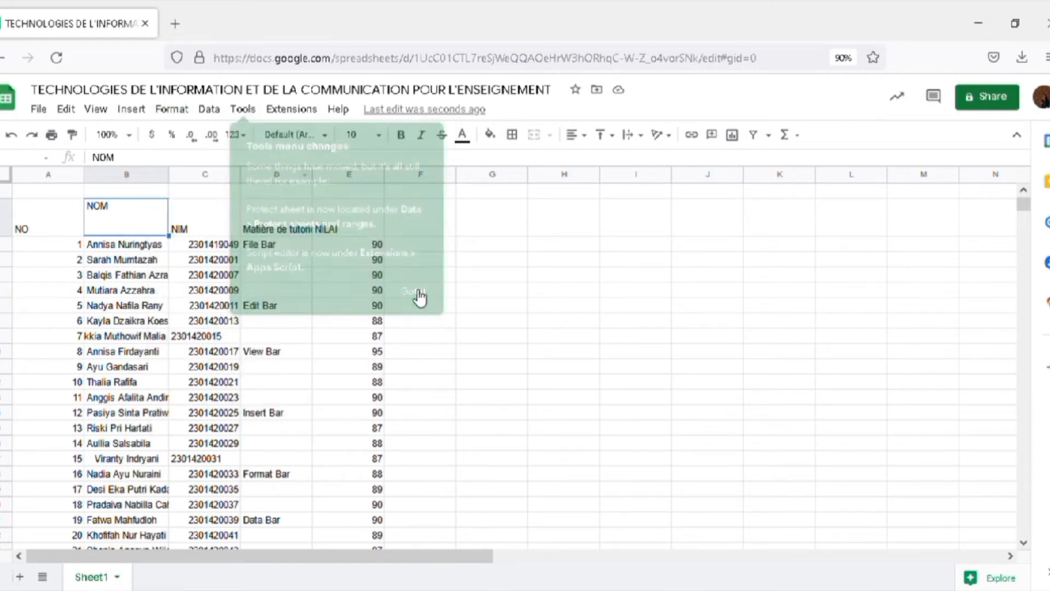
left_click(183, 110)
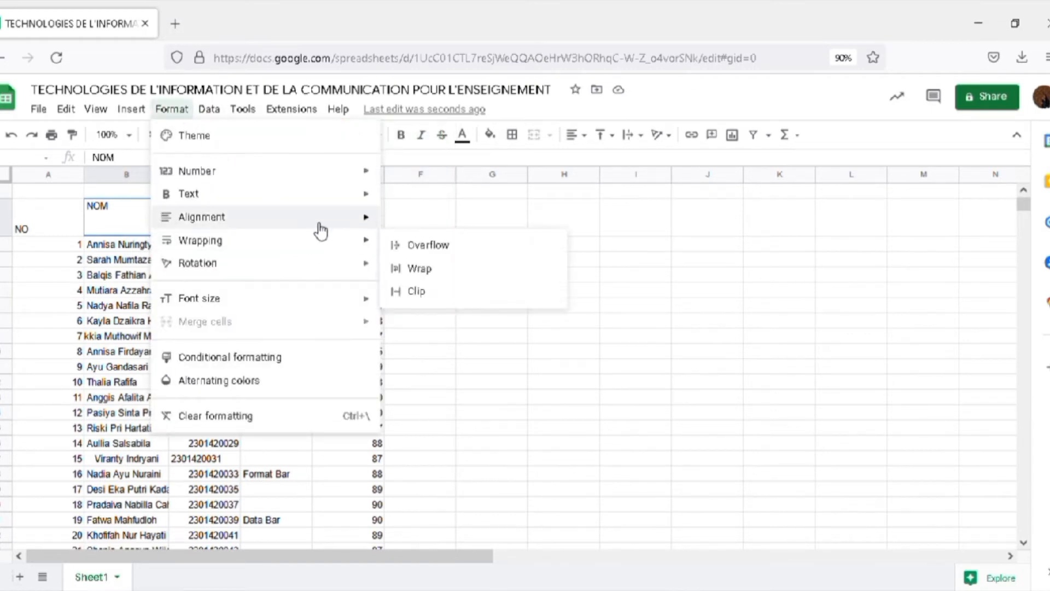
mouse_move(323, 219)
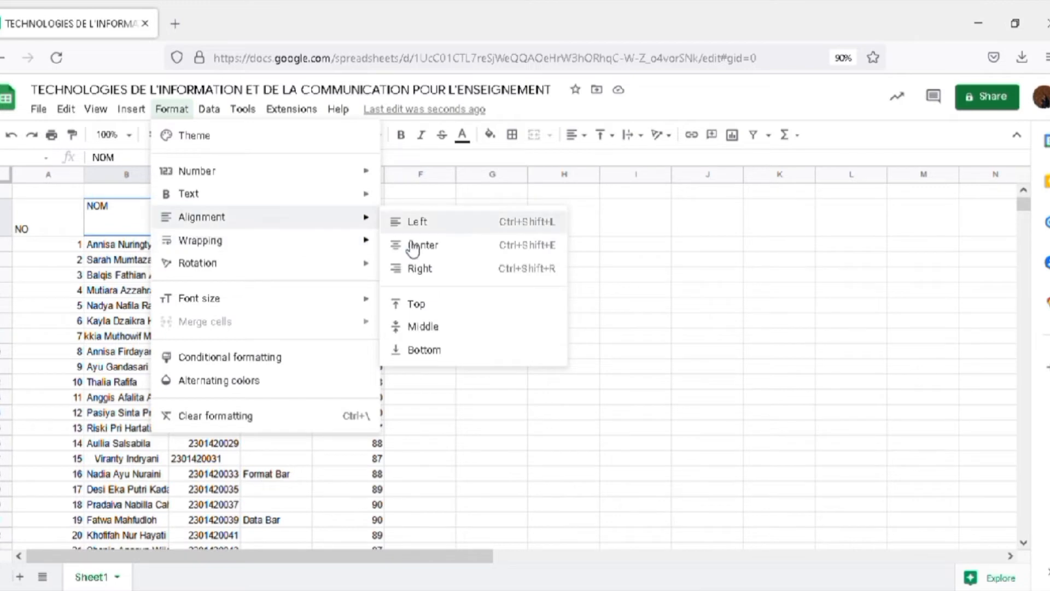
left_click(459, 327)
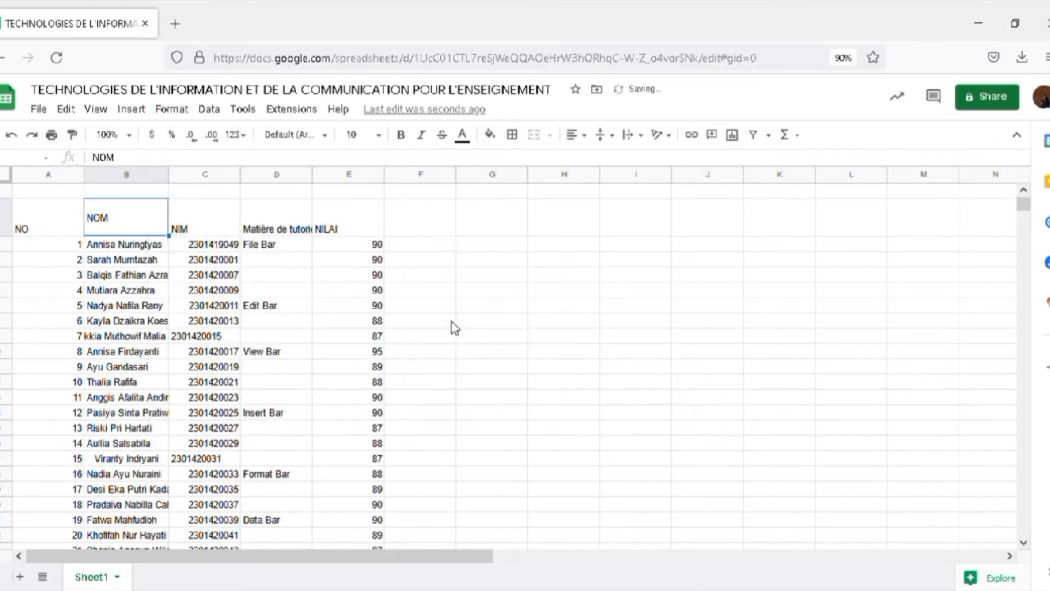
Step: Try the Center and Left horizontal alignments on the NOM header cell
left_click(209, 110)
mouse_move(171, 109)
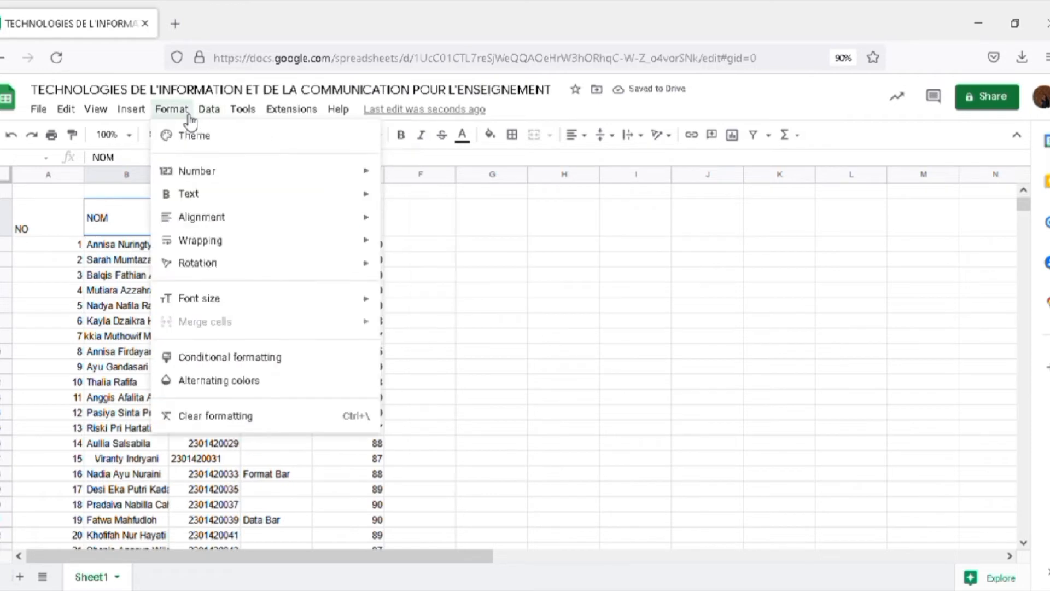
mouse_move(365, 222)
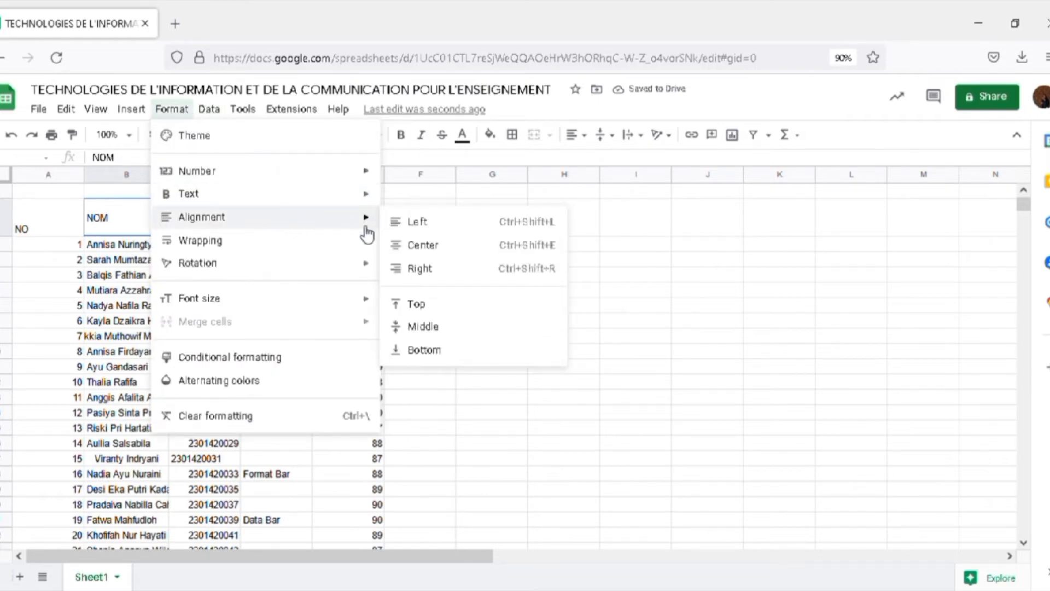
left_click(424, 246)
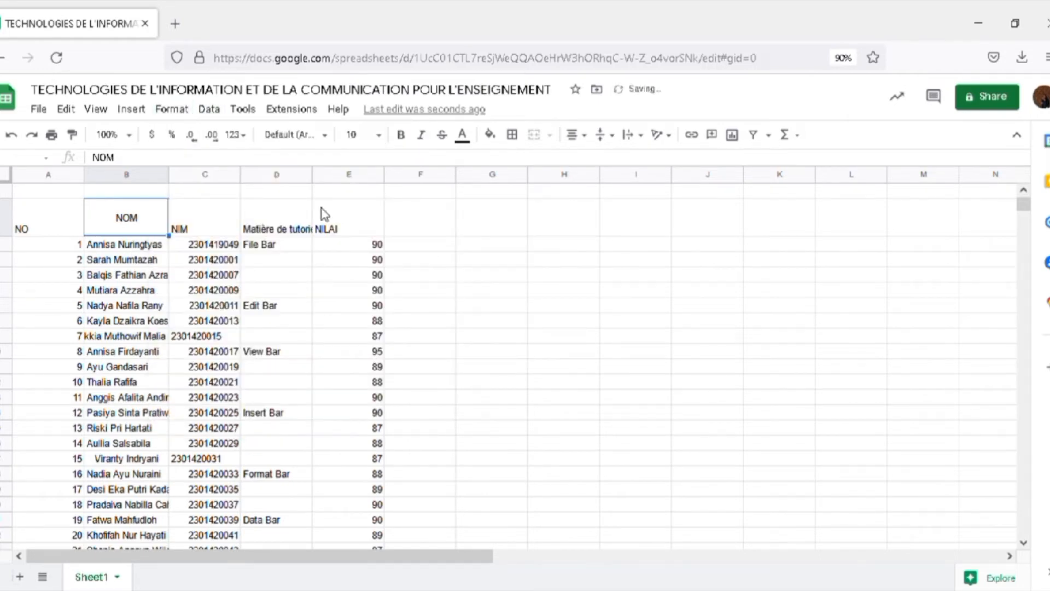
left_click(171, 108)
mouse_move(300, 223)
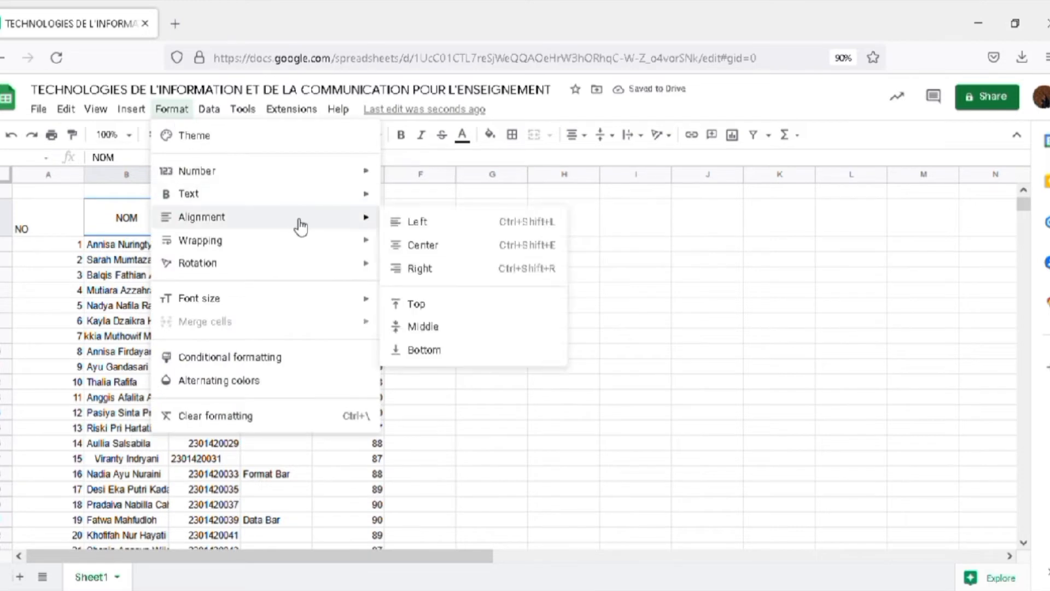
left_click(409, 229)
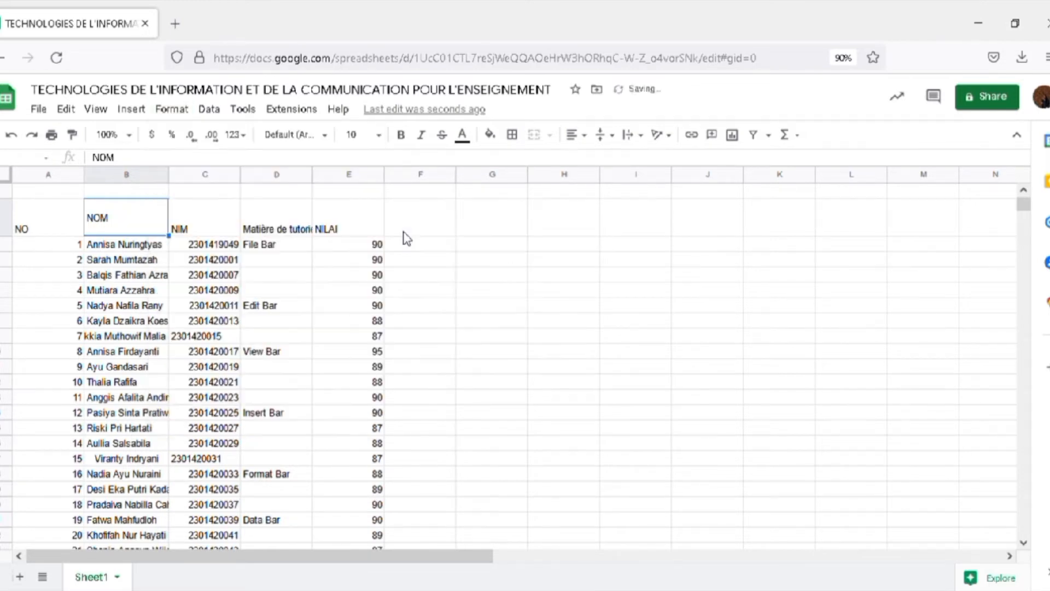
Step: Set the horizontal alignment of the NOM header cell to Right
left_click(176, 111)
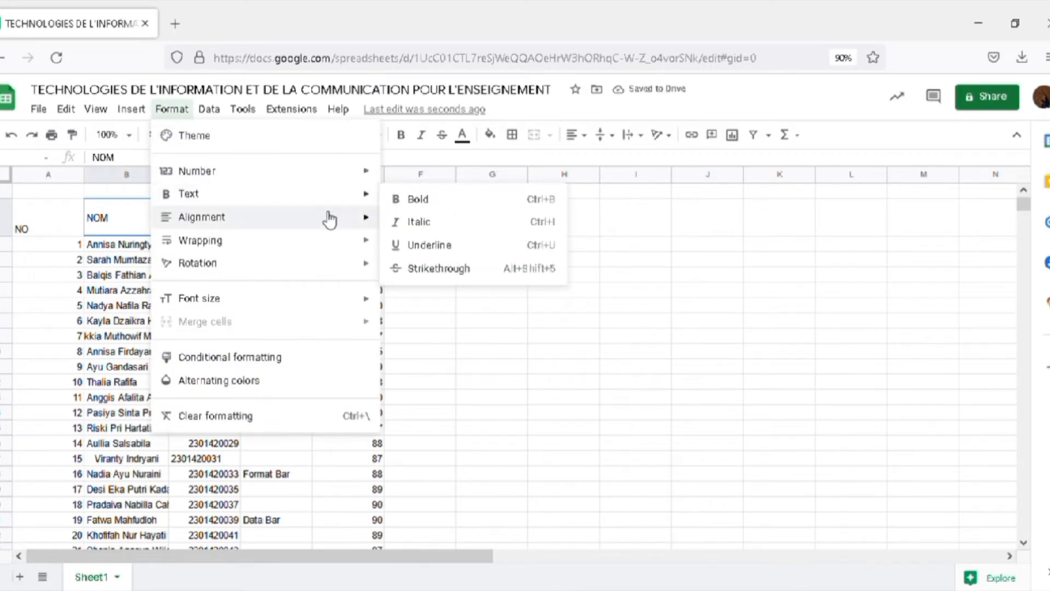
mouse_move(335, 220)
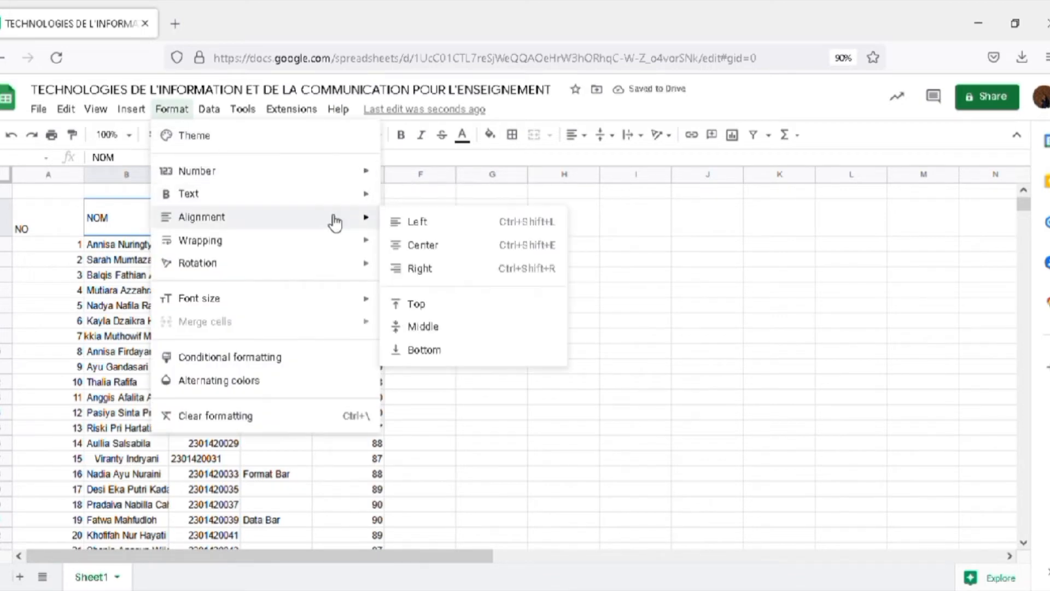
left_click(459, 268)
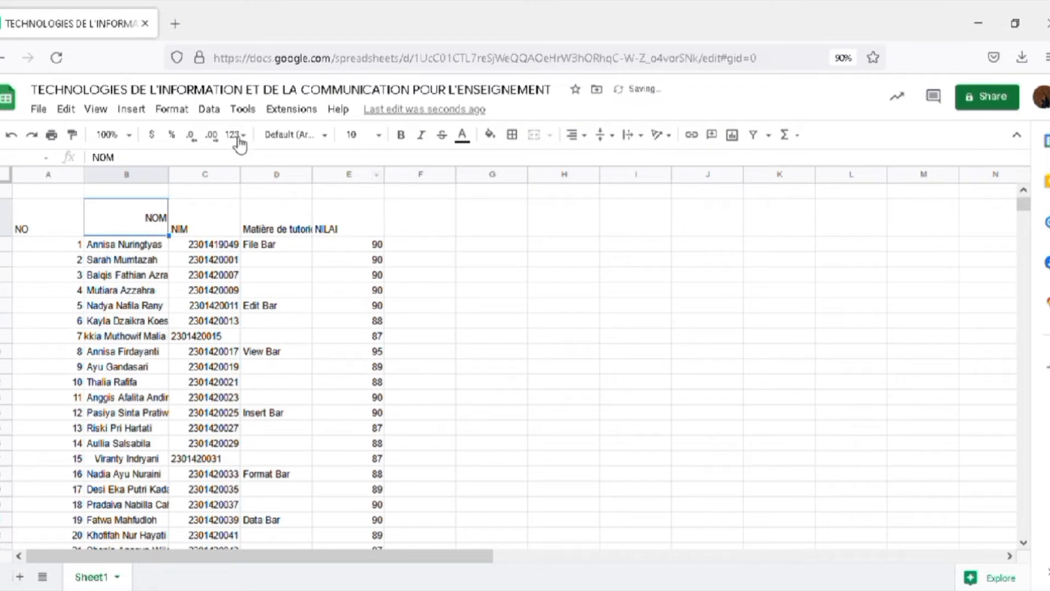
Step: Center the NOM header text horizontally in its cell
left_click(185, 112)
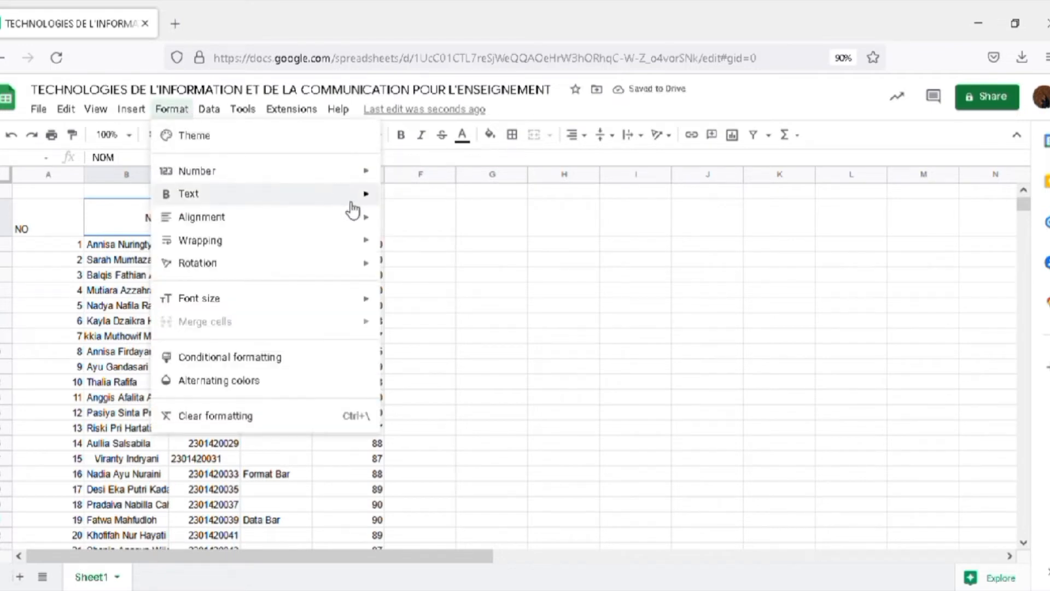
mouse_move(364, 216)
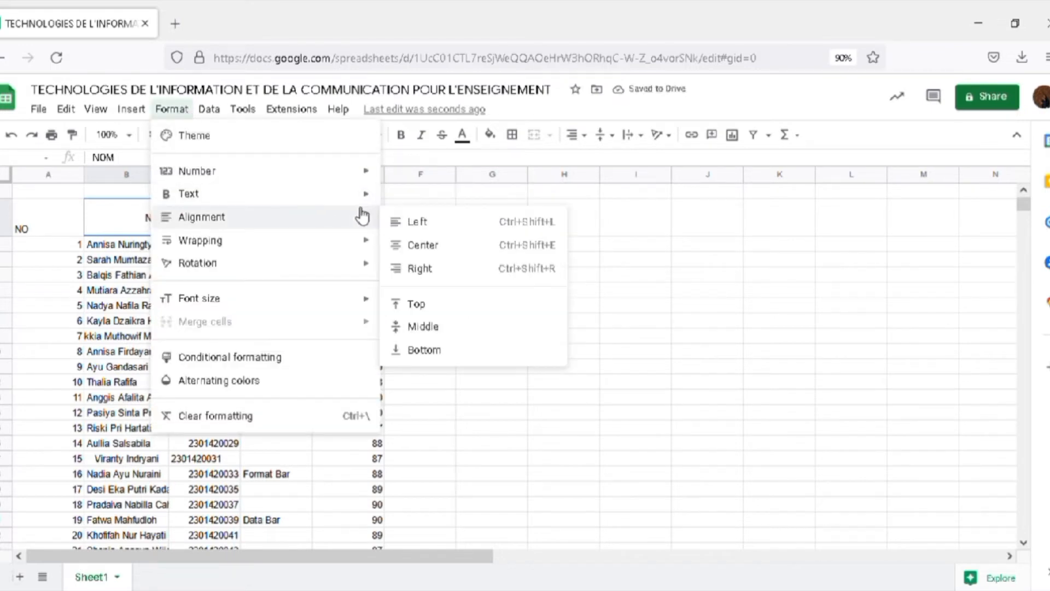
left_click(426, 245)
left_click(171, 109)
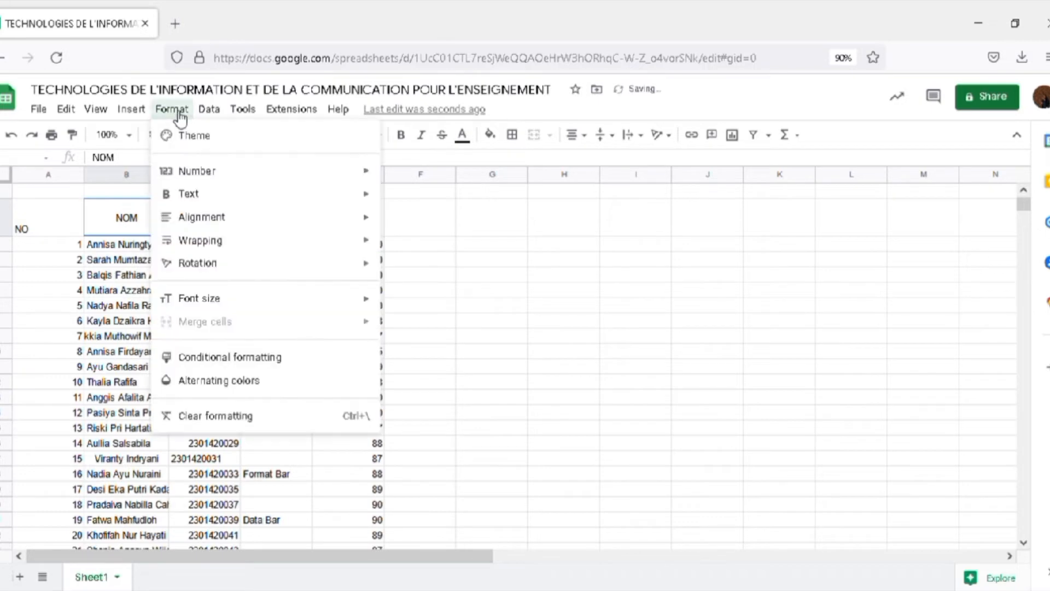
mouse_move(293, 213)
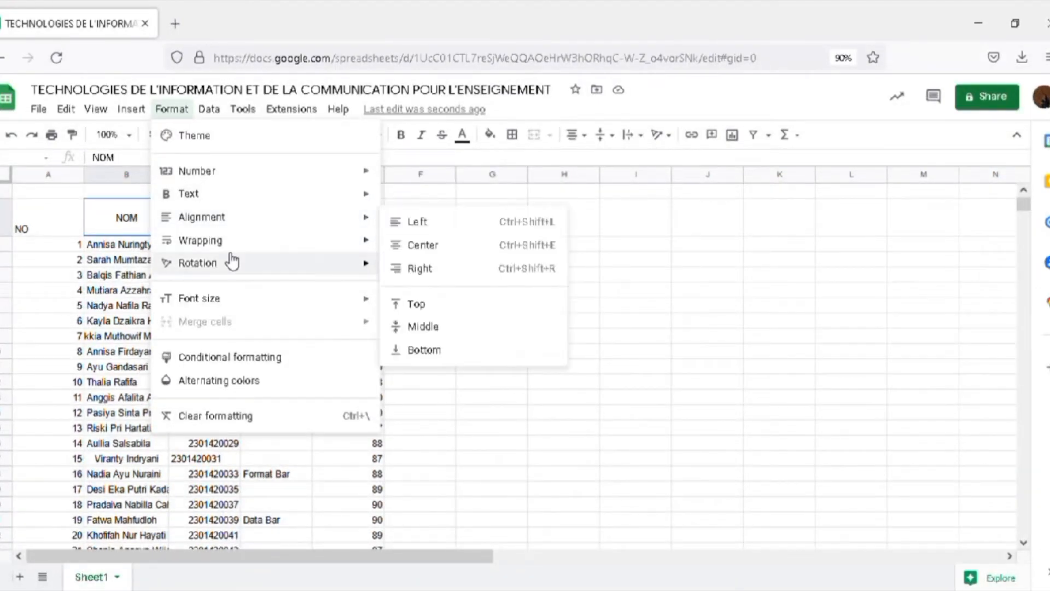
mouse_move(242, 250)
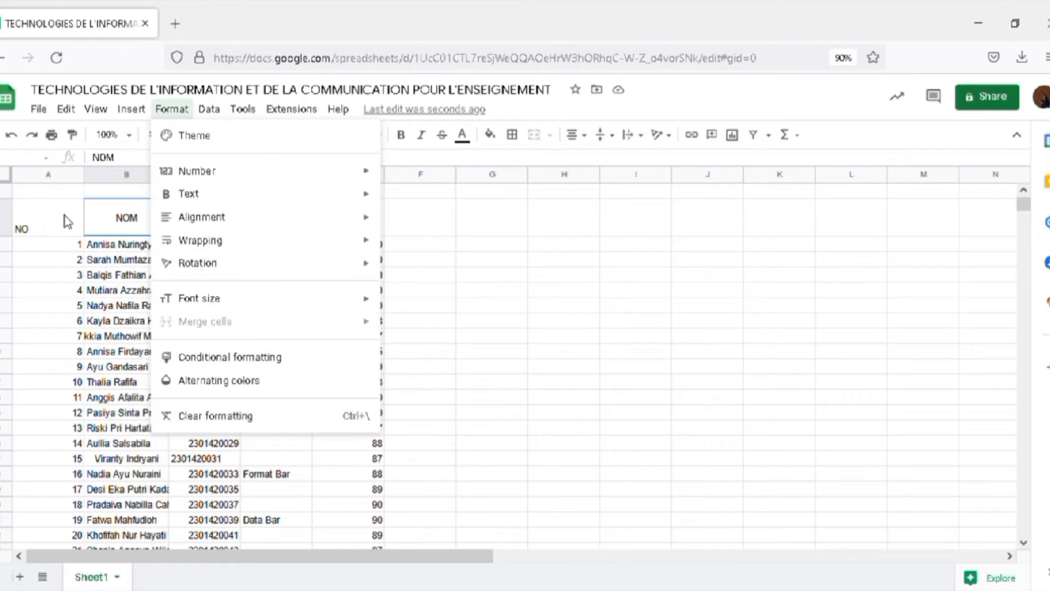
Step: Align the NO header cell to Center horizontally and Middle vertically
left_click(41, 230)
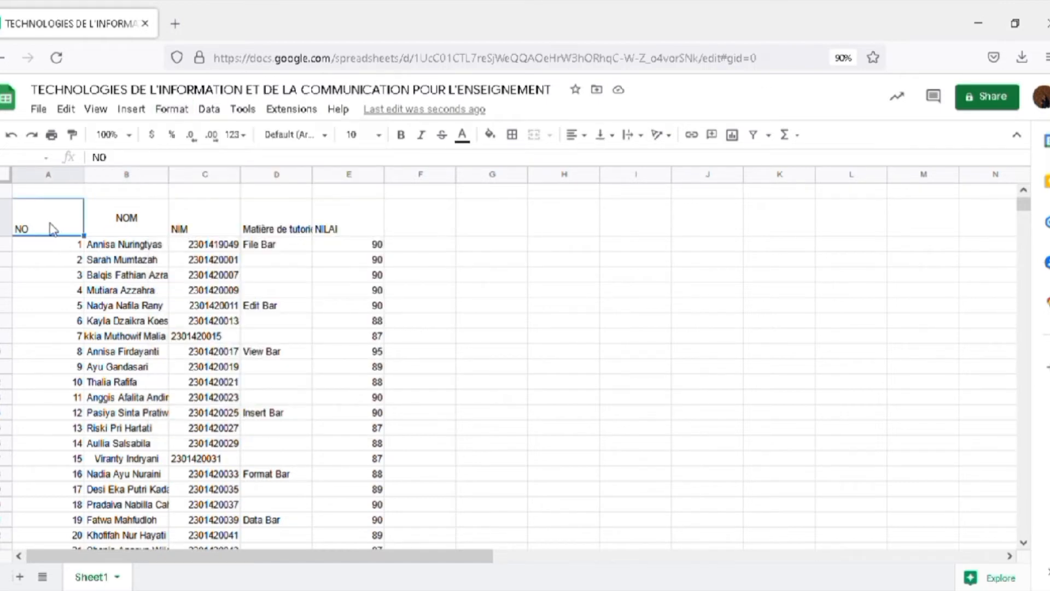
left_click(181, 111)
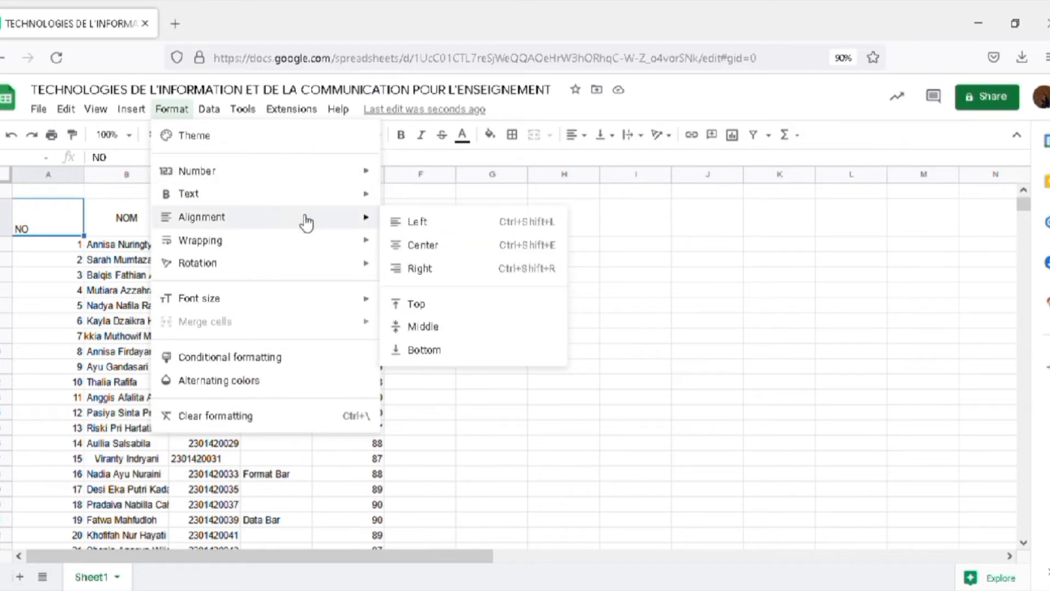
left_click(407, 245)
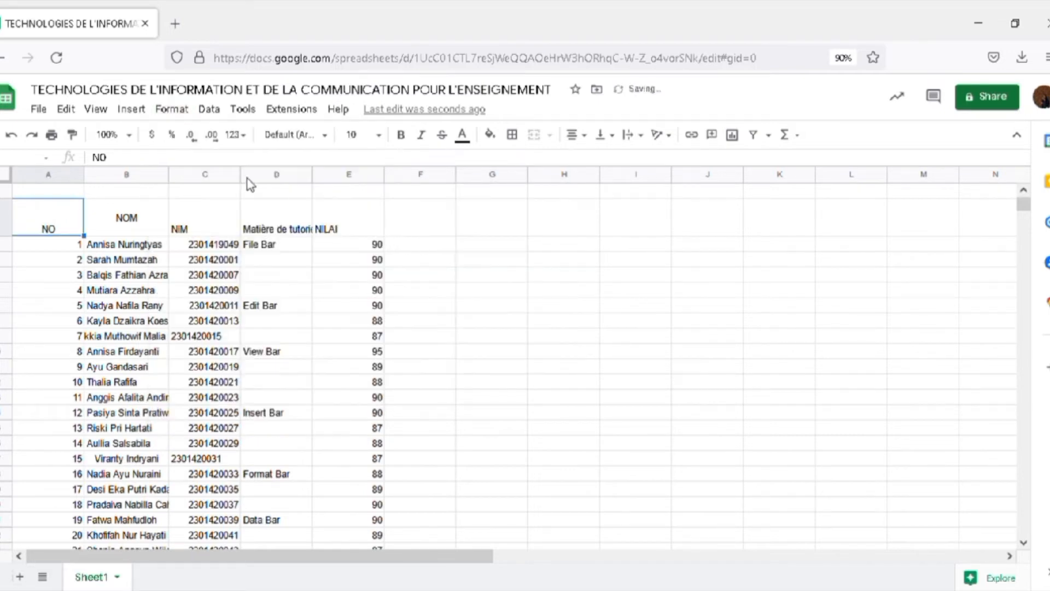
left_click(171, 109)
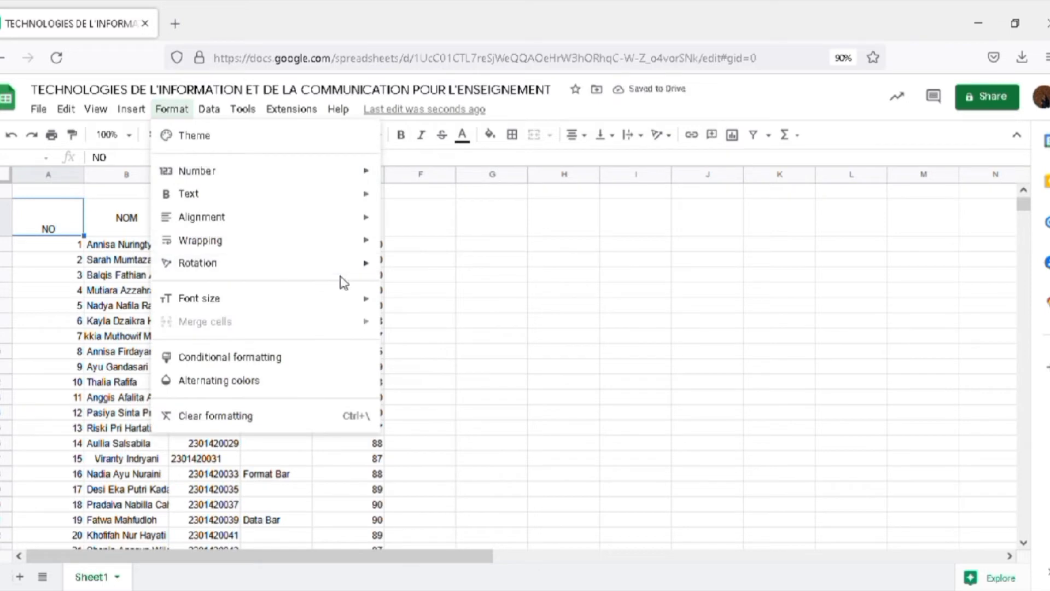
mouse_move(362, 217)
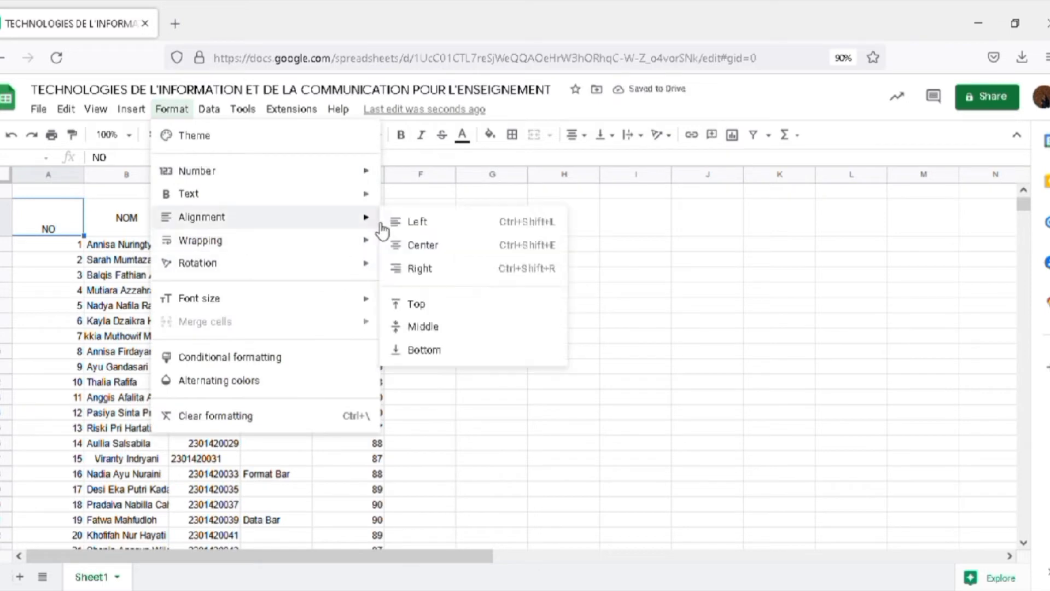
left_click(441, 327)
Step: Align the NIM header cell to Center horizontally and Middle vertically
left_click(189, 218)
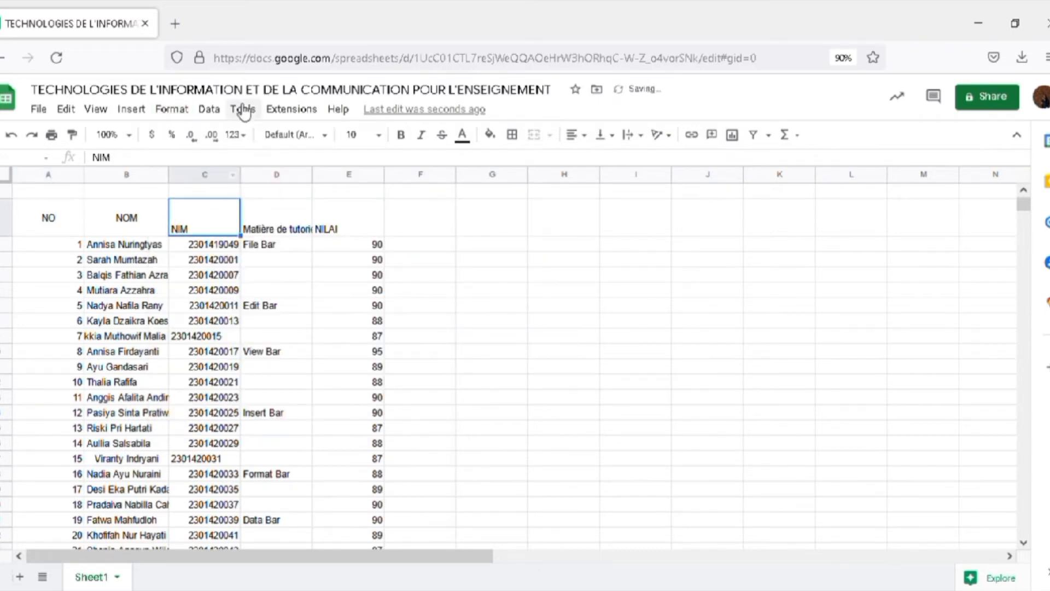
left_click(181, 109)
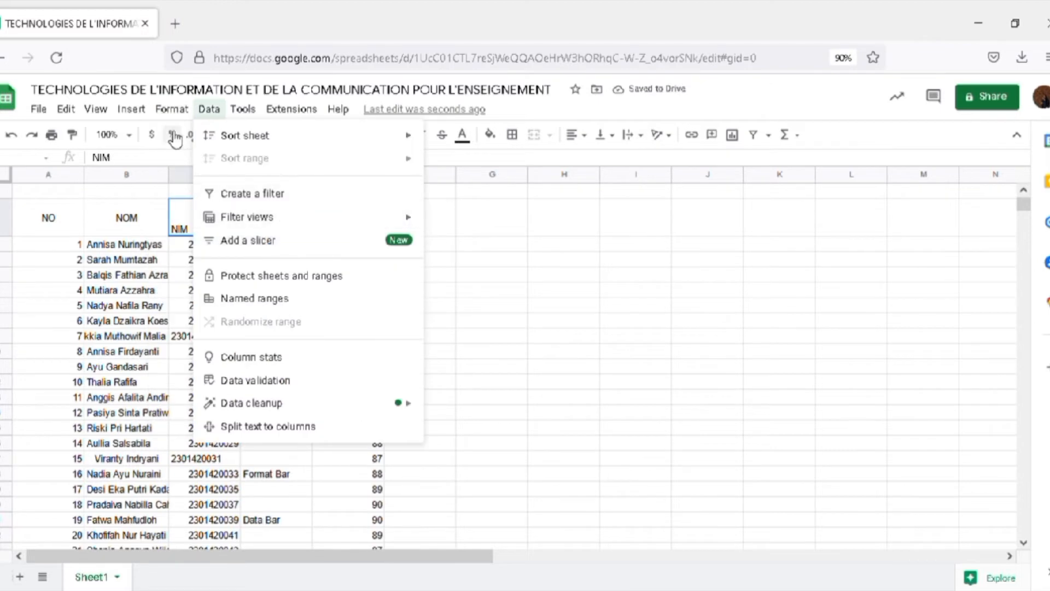
mouse_move(312, 218)
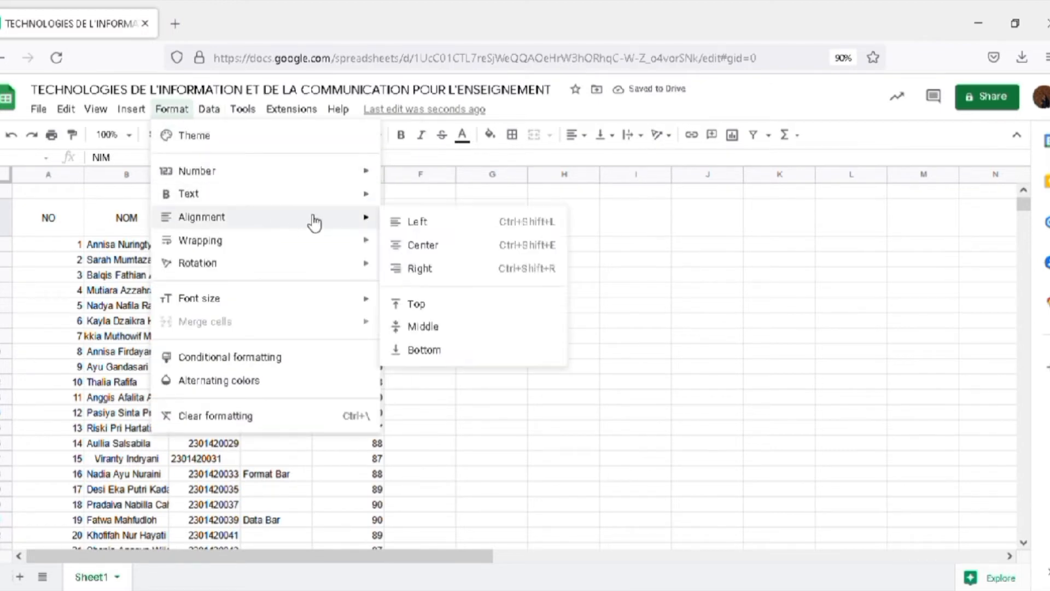
left_click(420, 246)
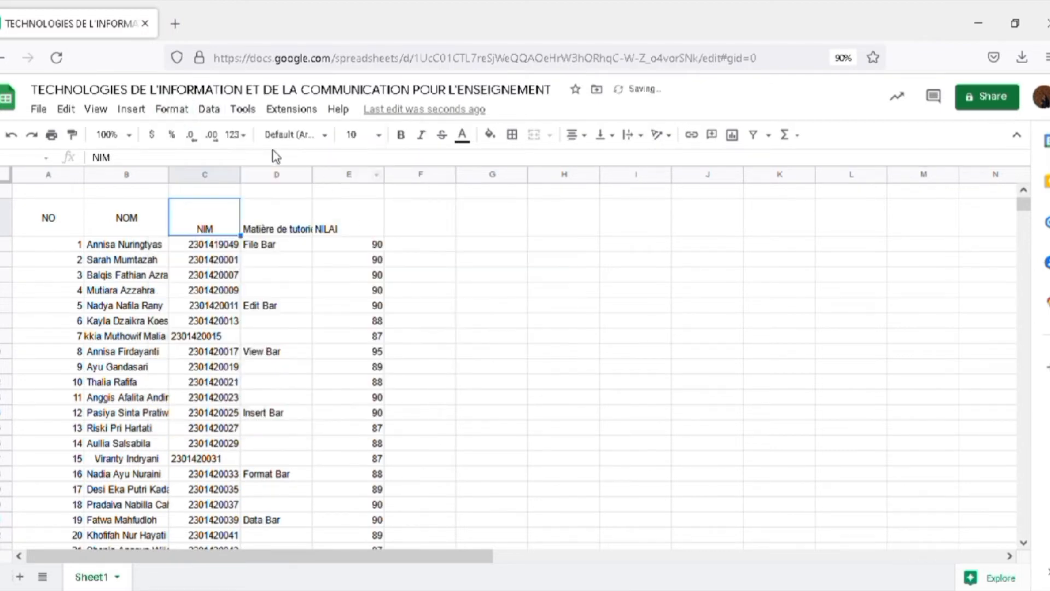
left_click(180, 110)
mouse_move(314, 219)
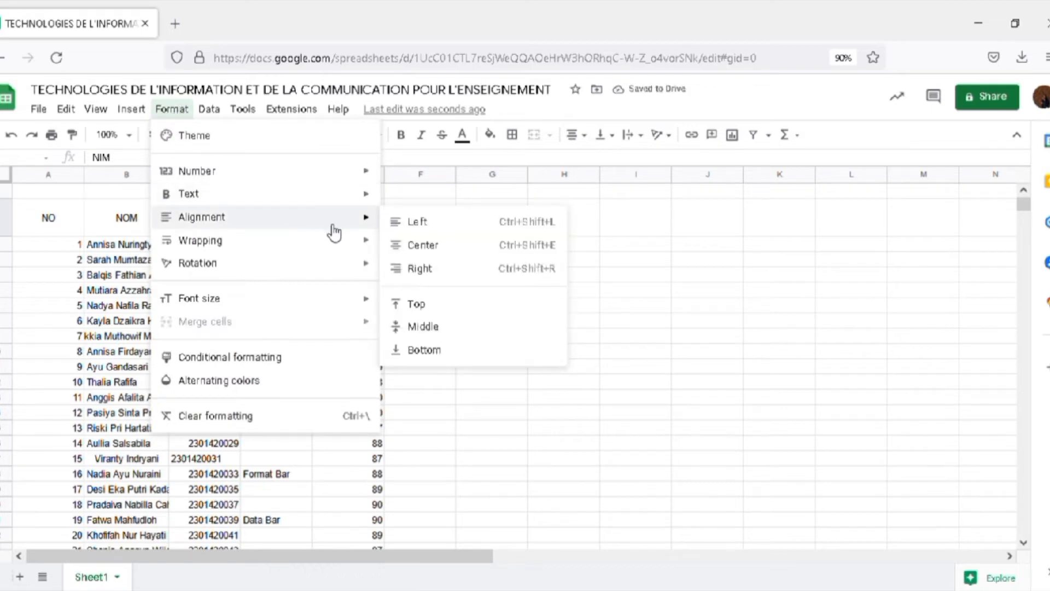
left_click(426, 326)
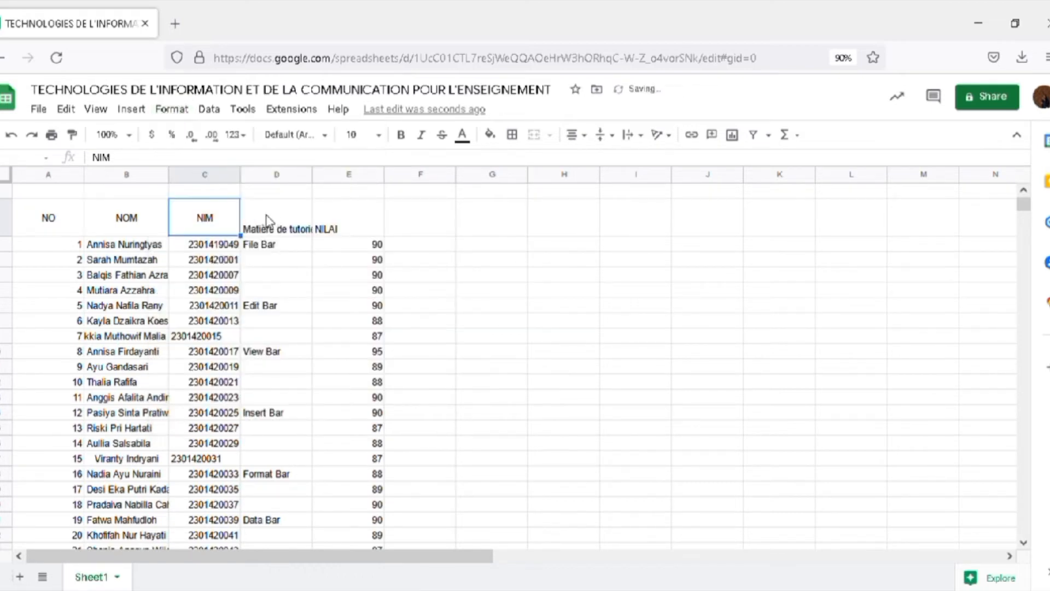
Step: Widen column D to fit the Matière de tutoriel header, and align that header to Center and Middle
left_click_drag(313, 178, 334, 184)
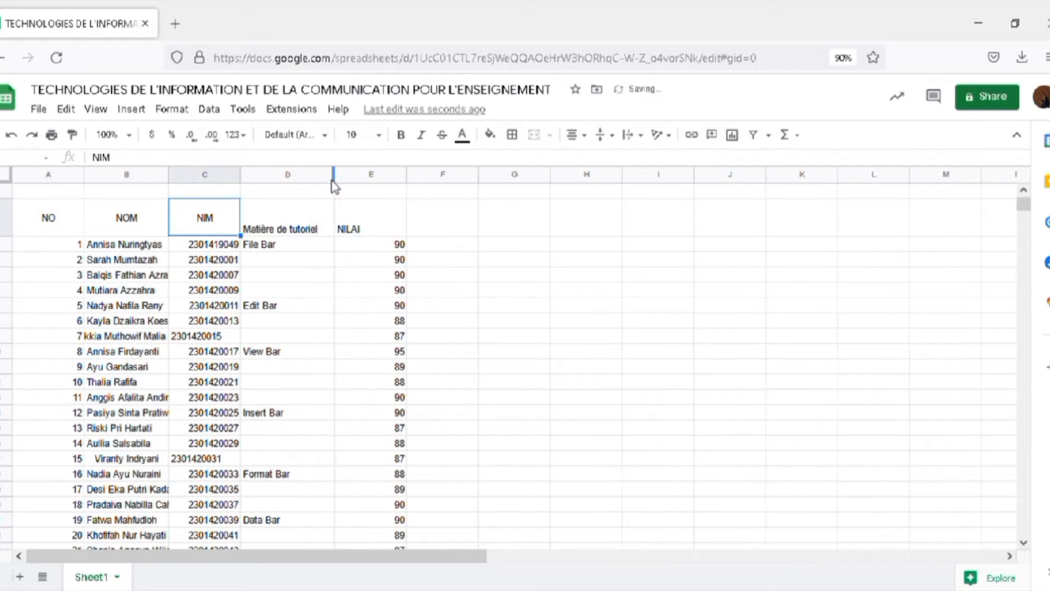
left_click(268, 217)
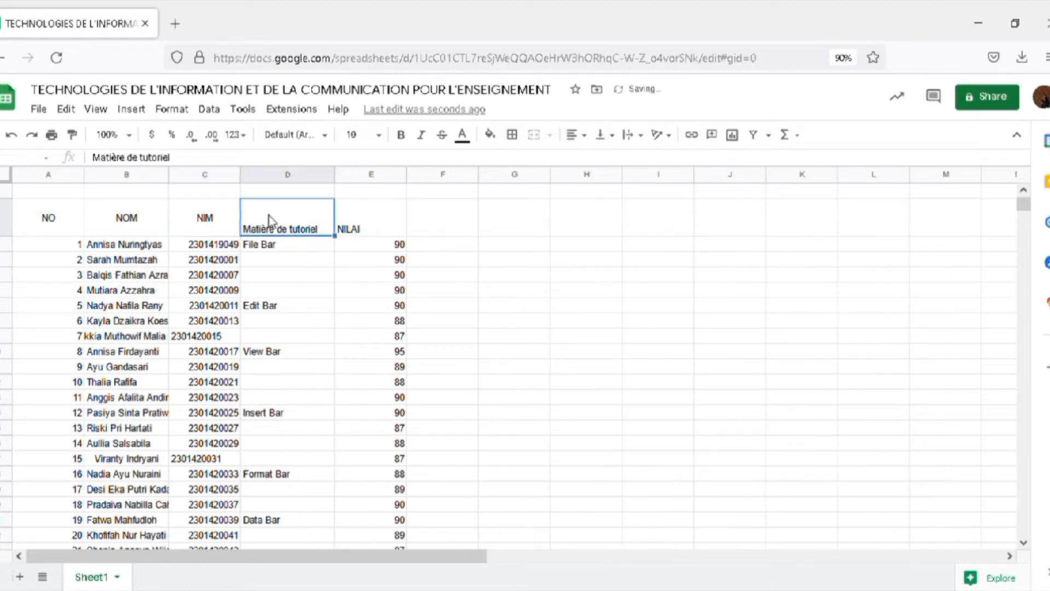
left_click(167, 109)
mouse_move(307, 218)
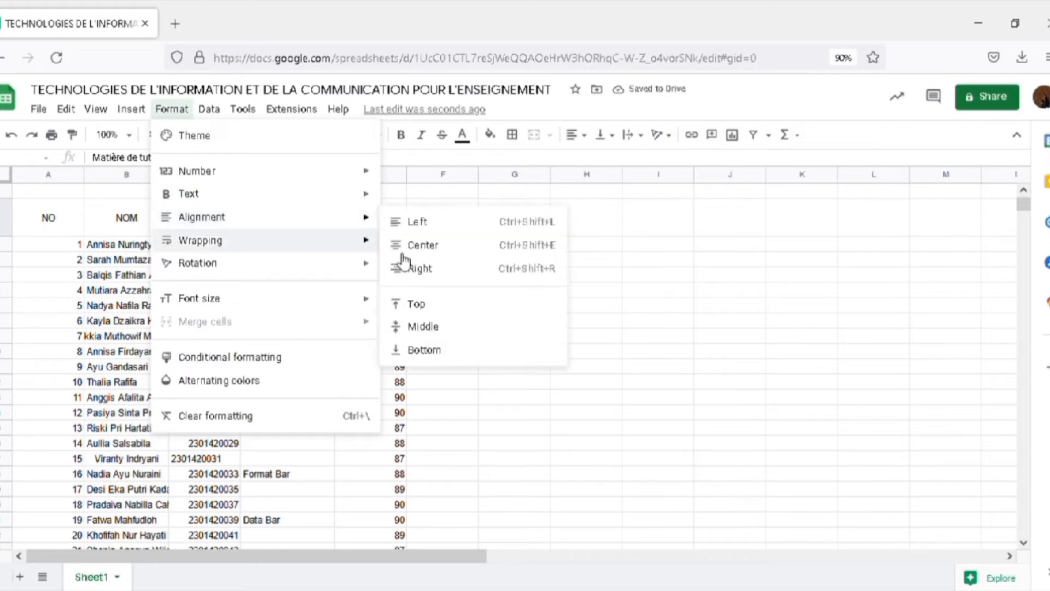
left_click(458, 246)
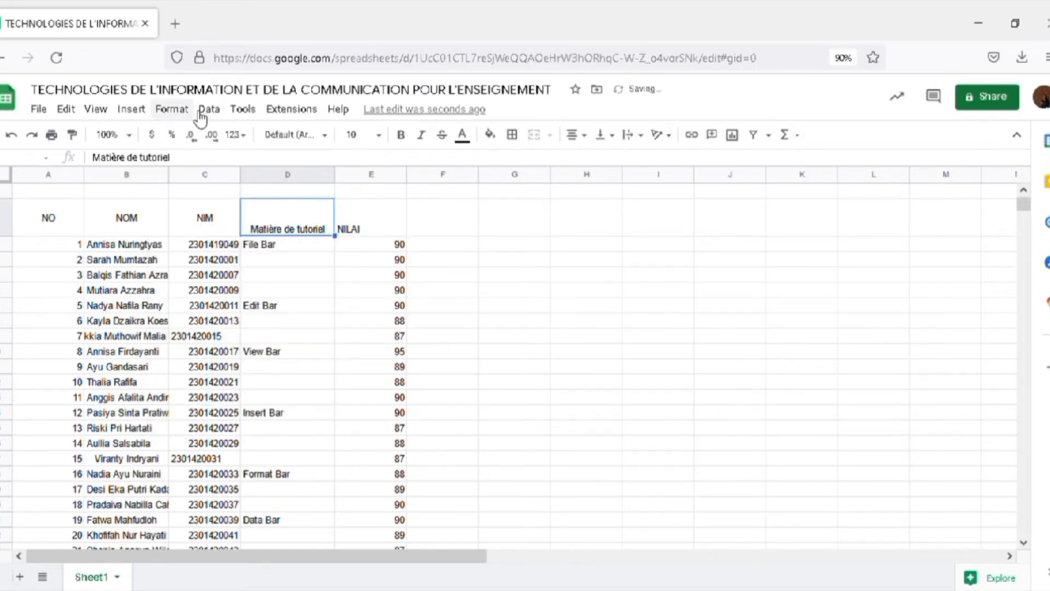
left_click(172, 109)
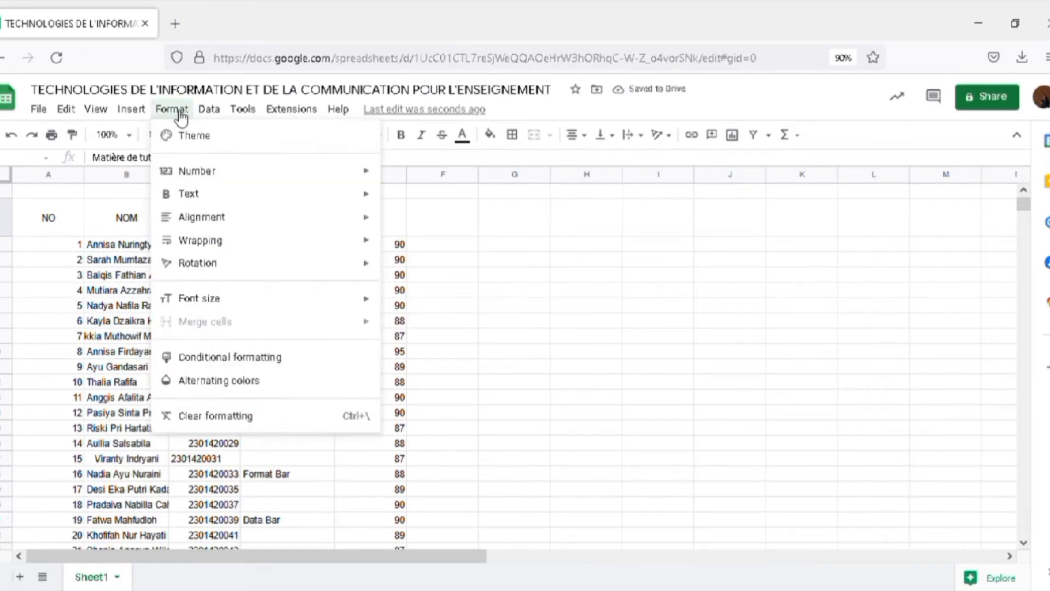
mouse_move(307, 219)
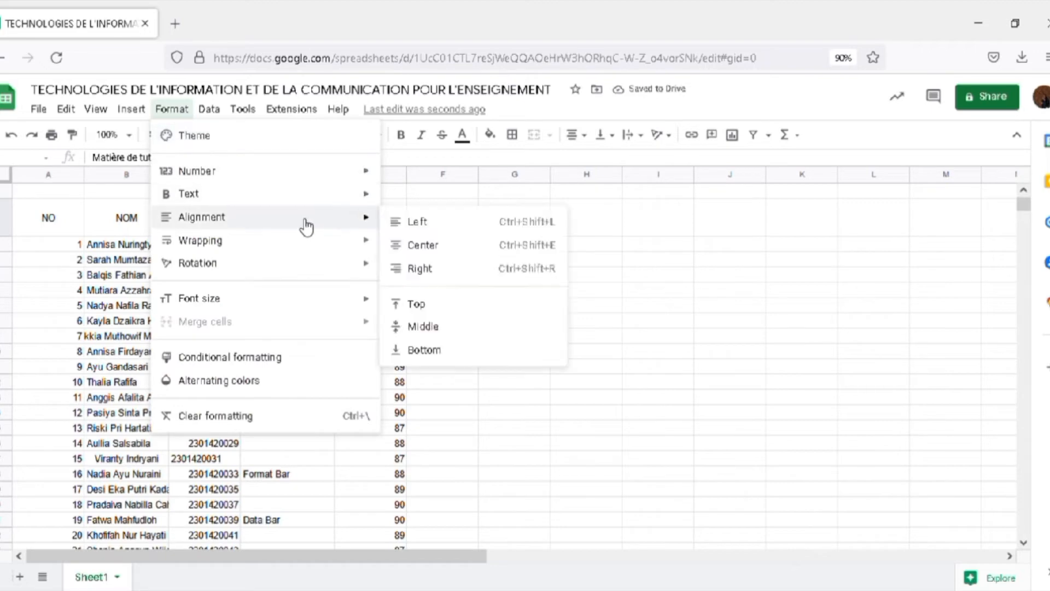
left_click(463, 327)
Step: Align the NILAI header cell to Center horizontally and Middle vertically
left_click(359, 232)
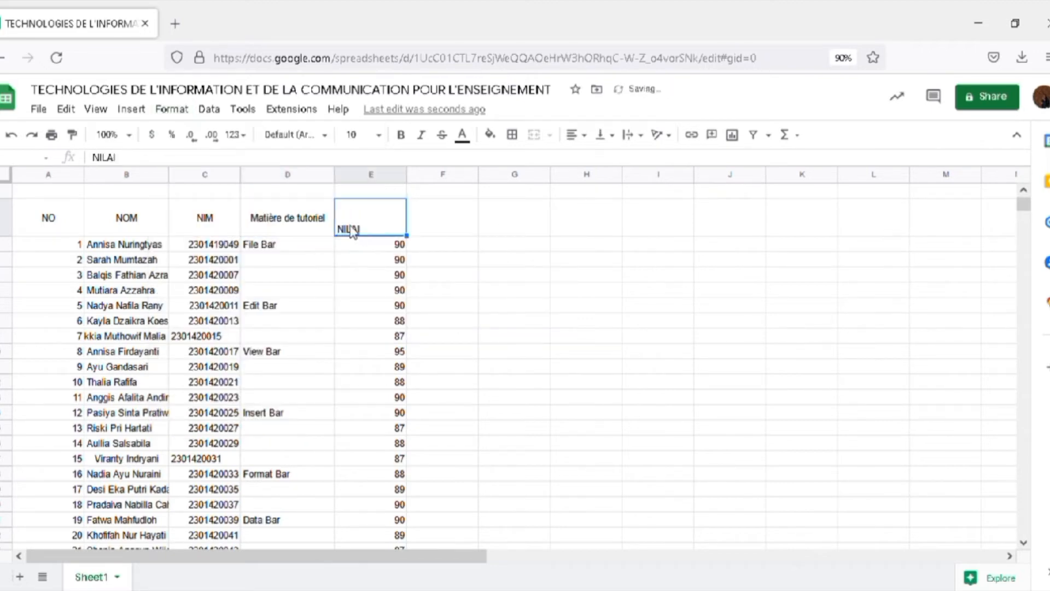
left_click(172, 109)
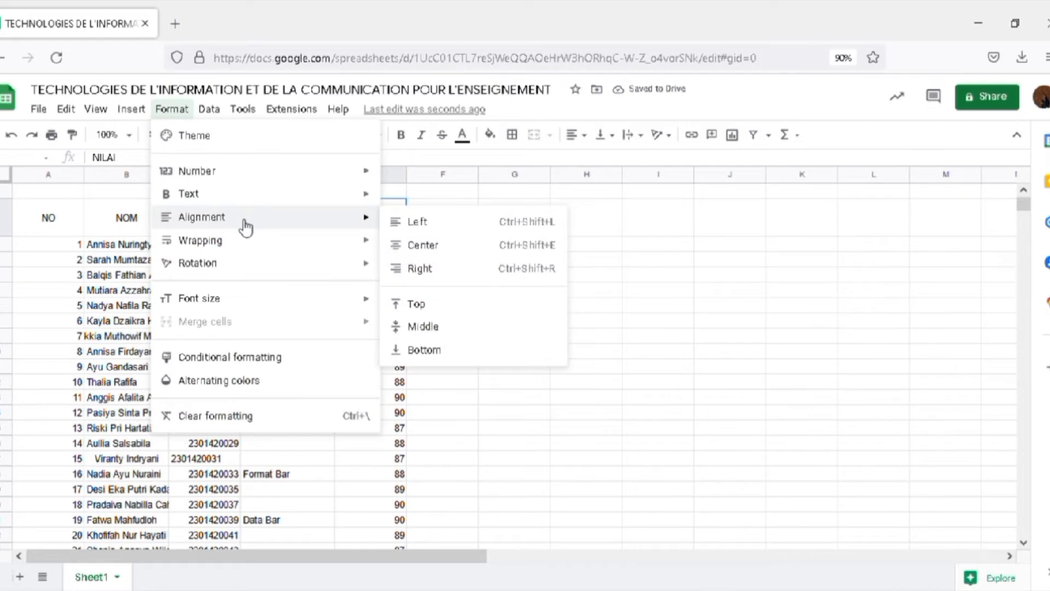
mouse_move(291, 203)
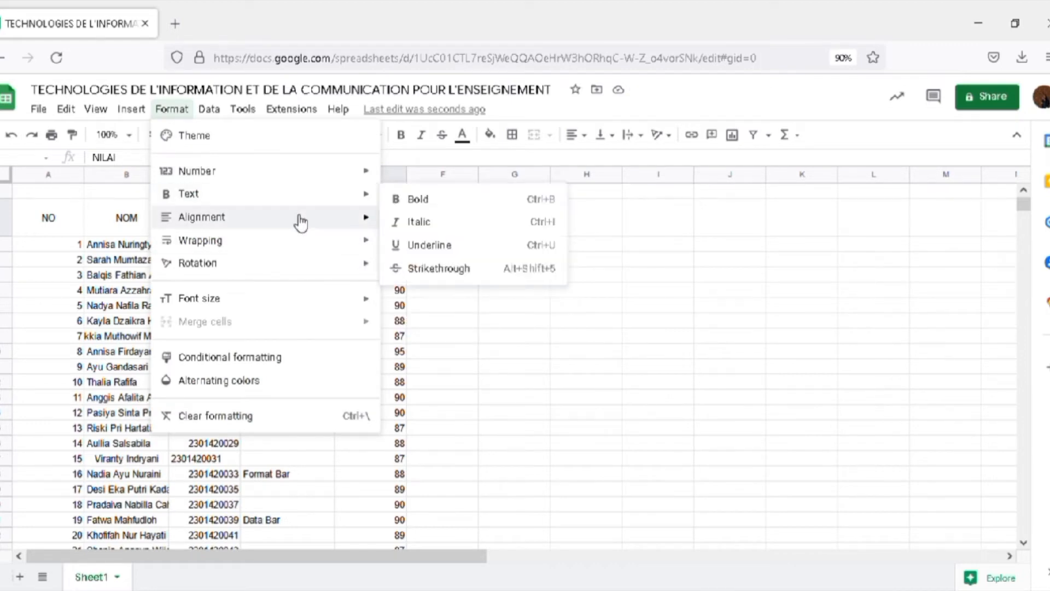
mouse_move(347, 225)
left_click(419, 245)
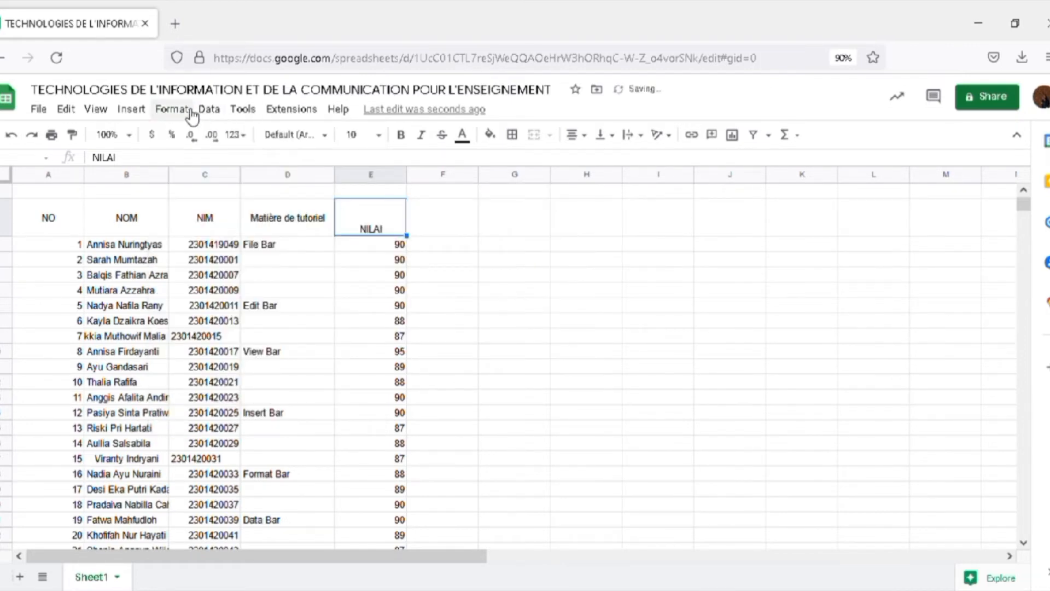
left_click(173, 108)
mouse_move(347, 235)
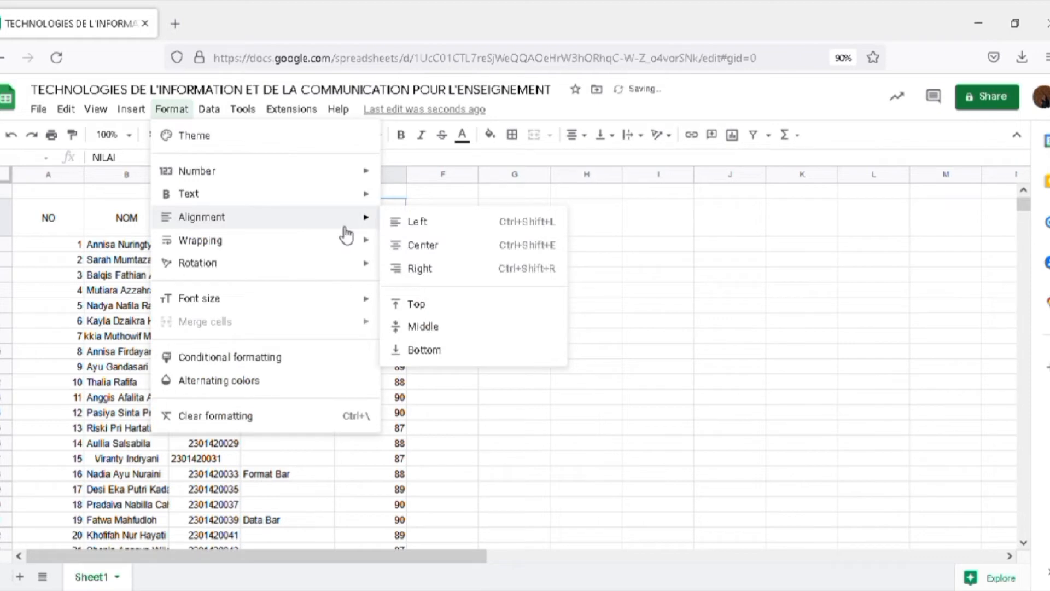
left_click(444, 326)
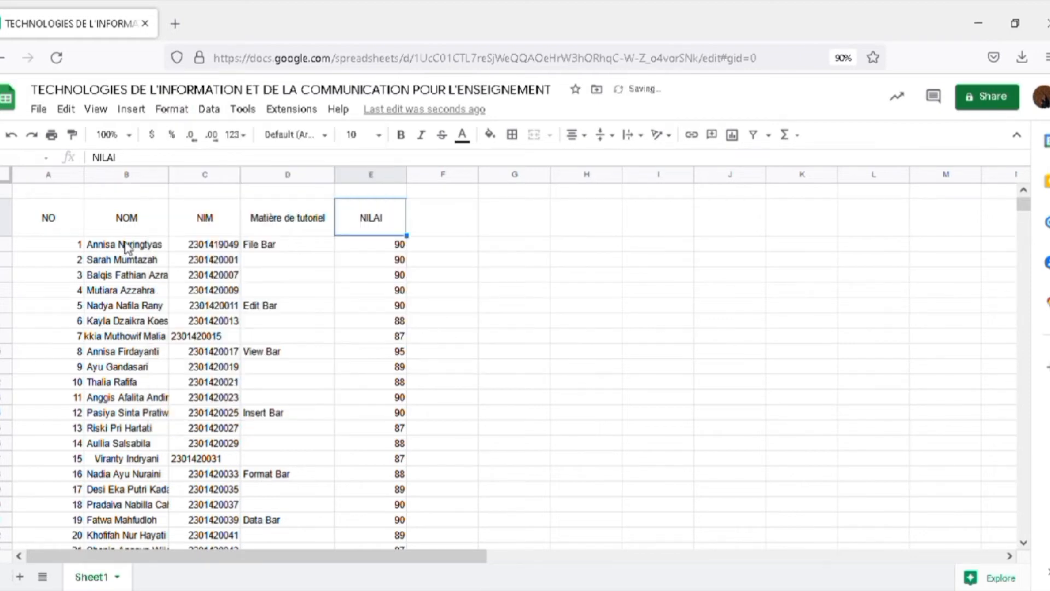
left_click(145, 275)
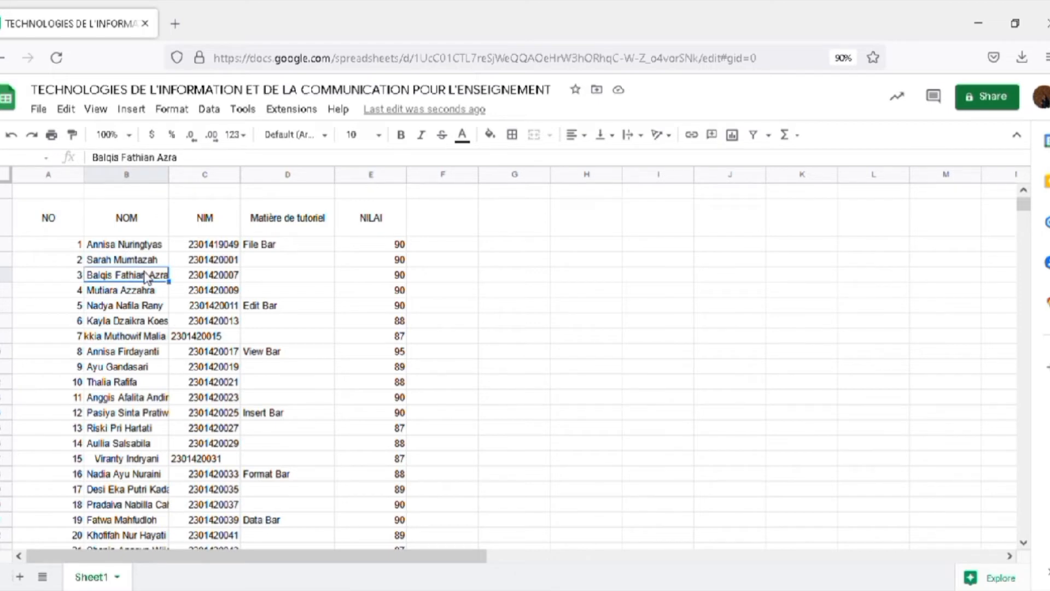
left_click(177, 114)
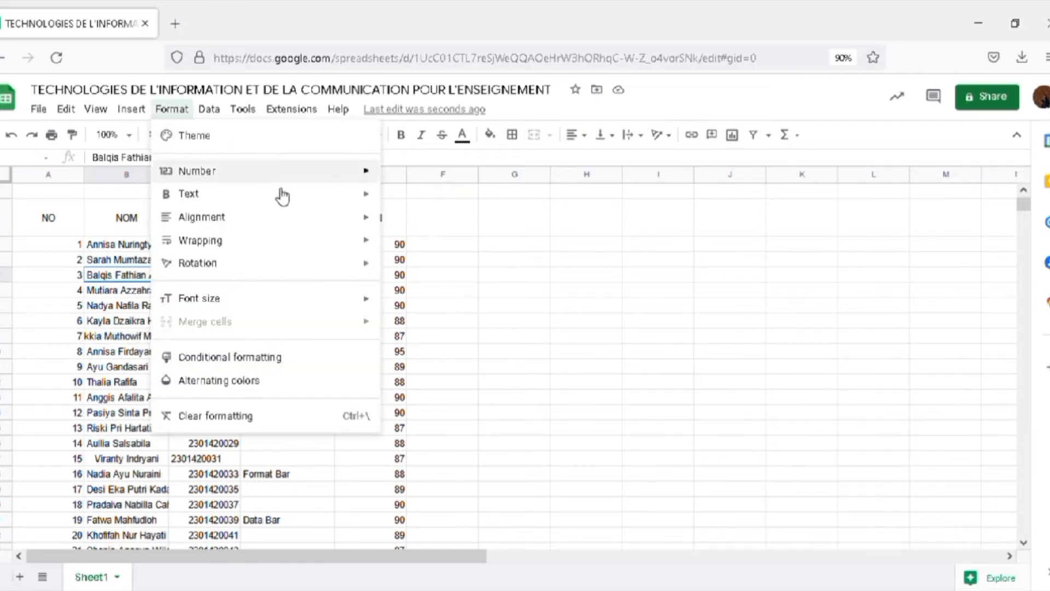
mouse_move(283, 247)
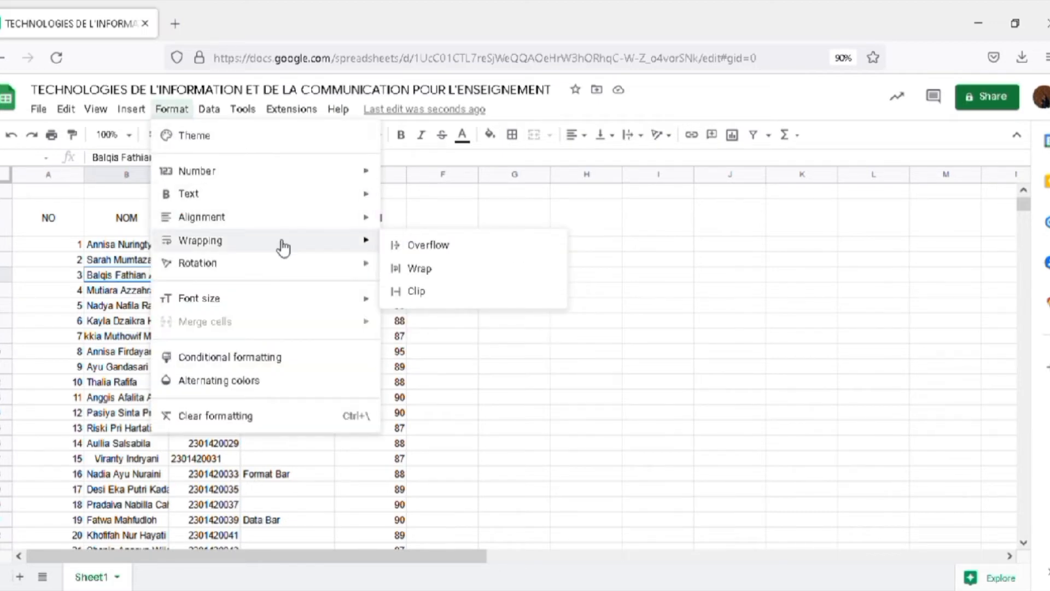
left_click(102, 307)
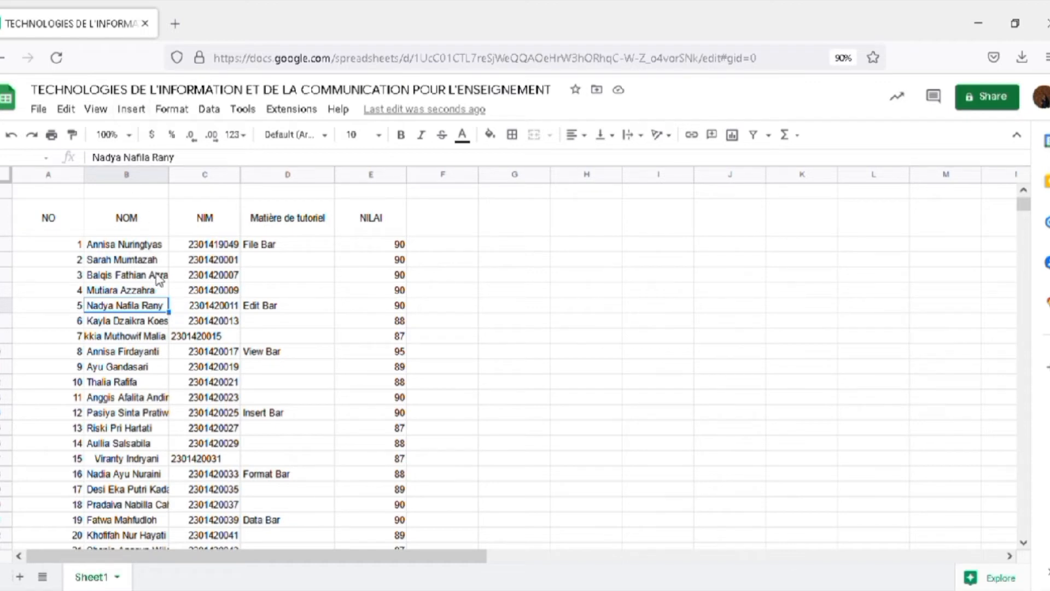
Step: Set the text wrapping of the student name cell in entry number 7 to Wrap
left_click(149, 337)
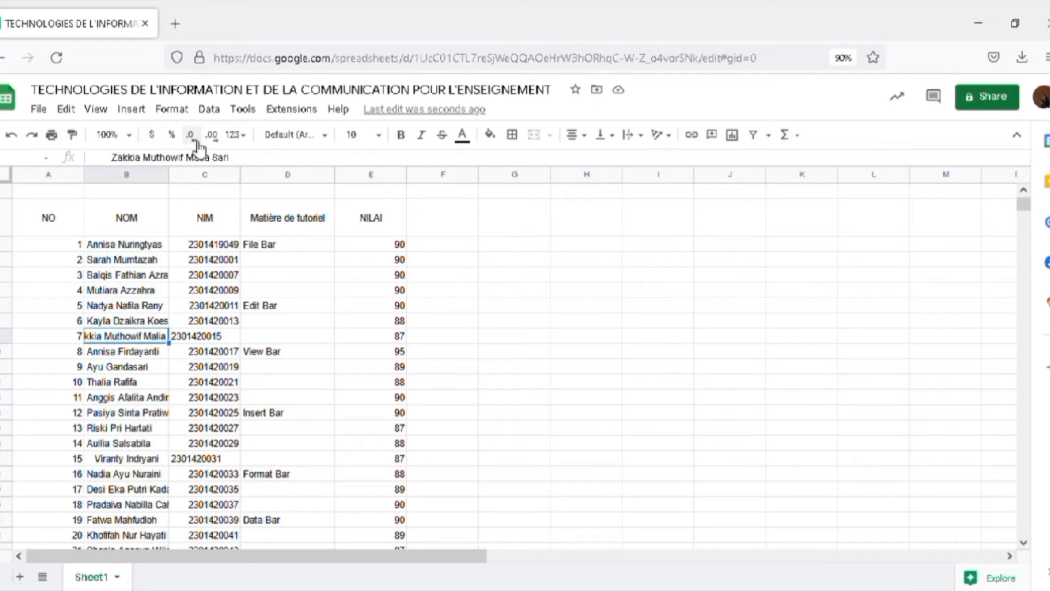
left_click(172, 109)
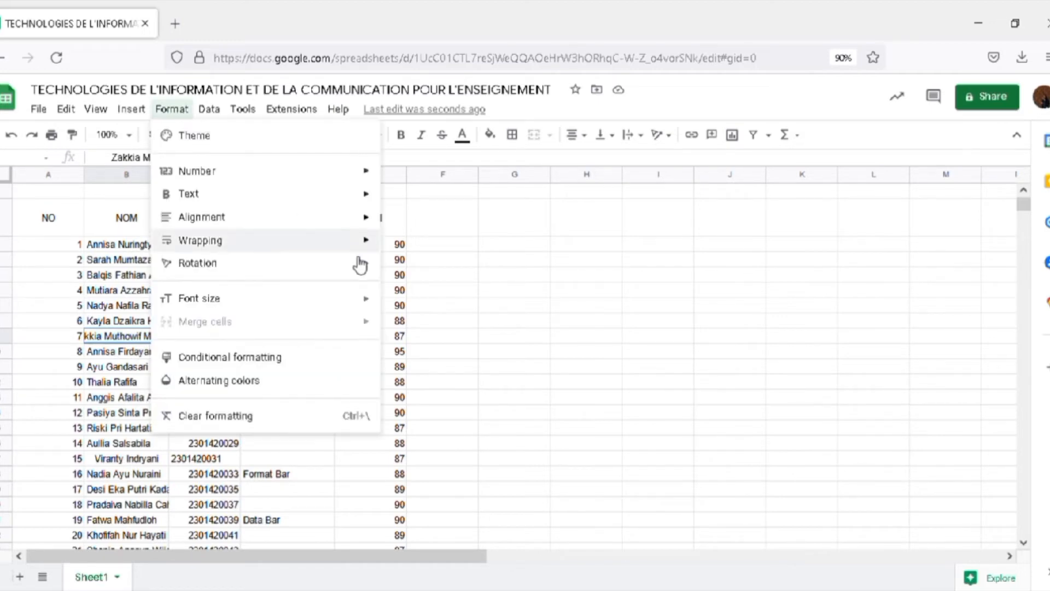
mouse_move(363, 241)
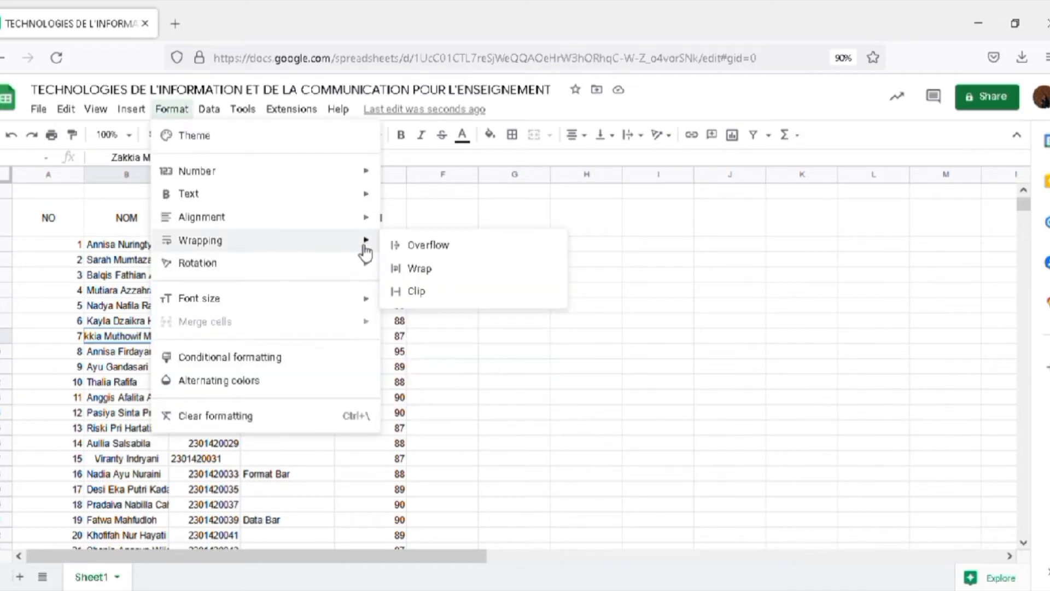
left_click(451, 270)
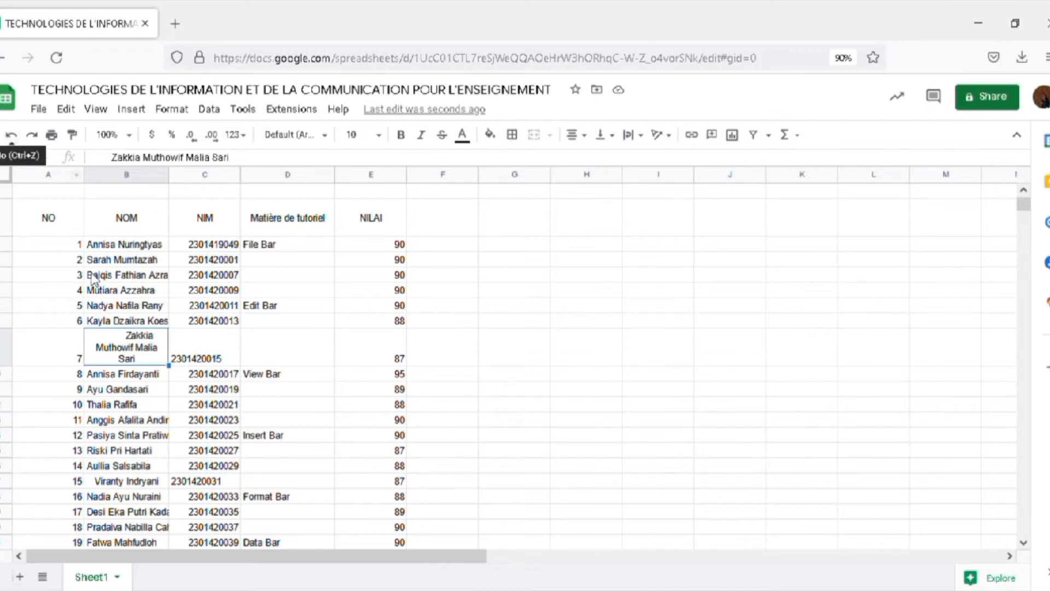
Step: Set the text wrapping of the student name cell in entry number 12 to Clip
left_click(140, 432)
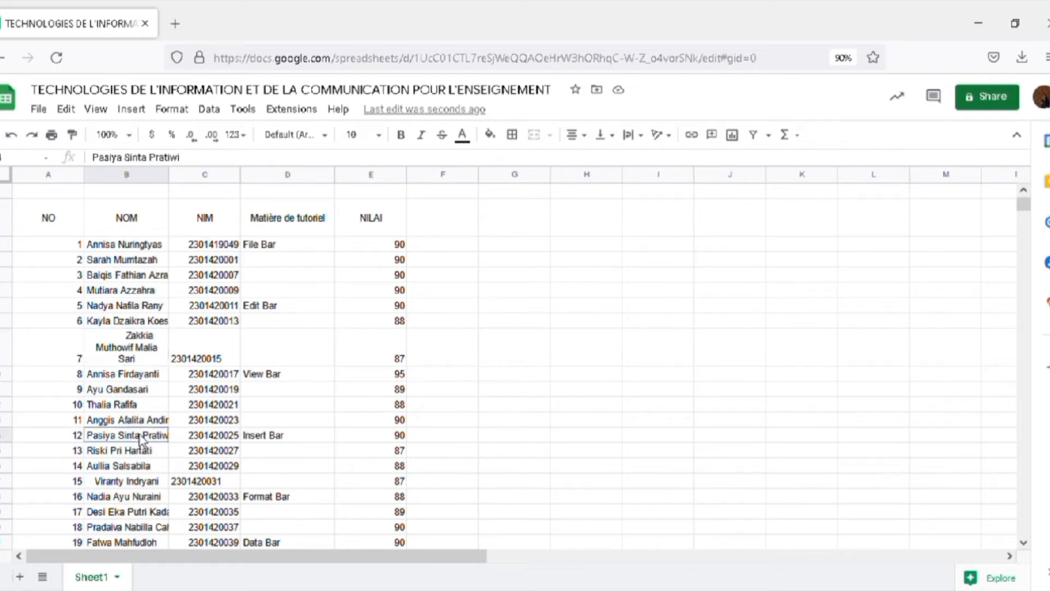
left_click(173, 111)
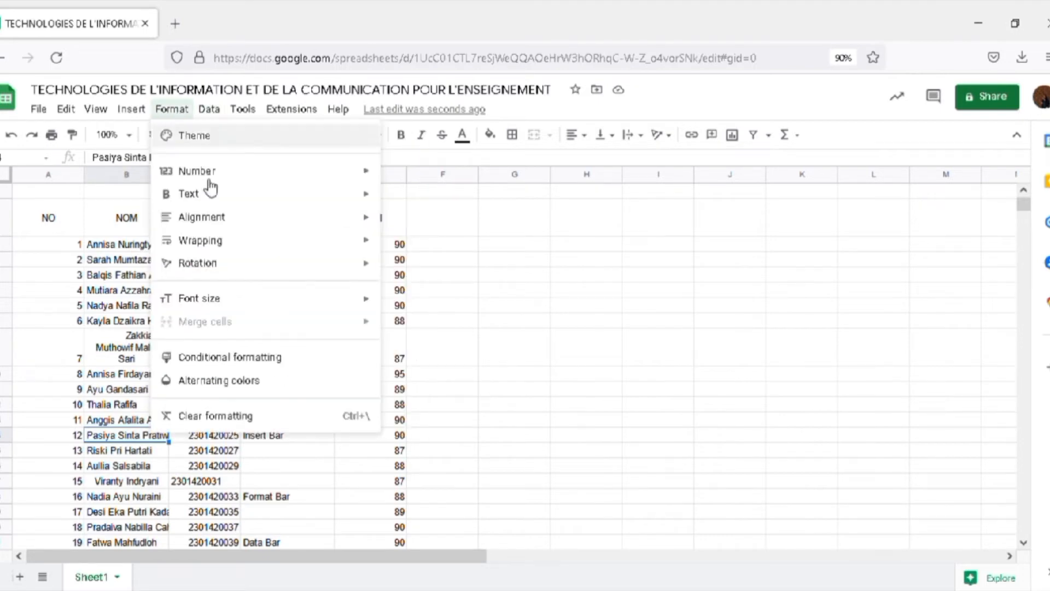
mouse_move(251, 242)
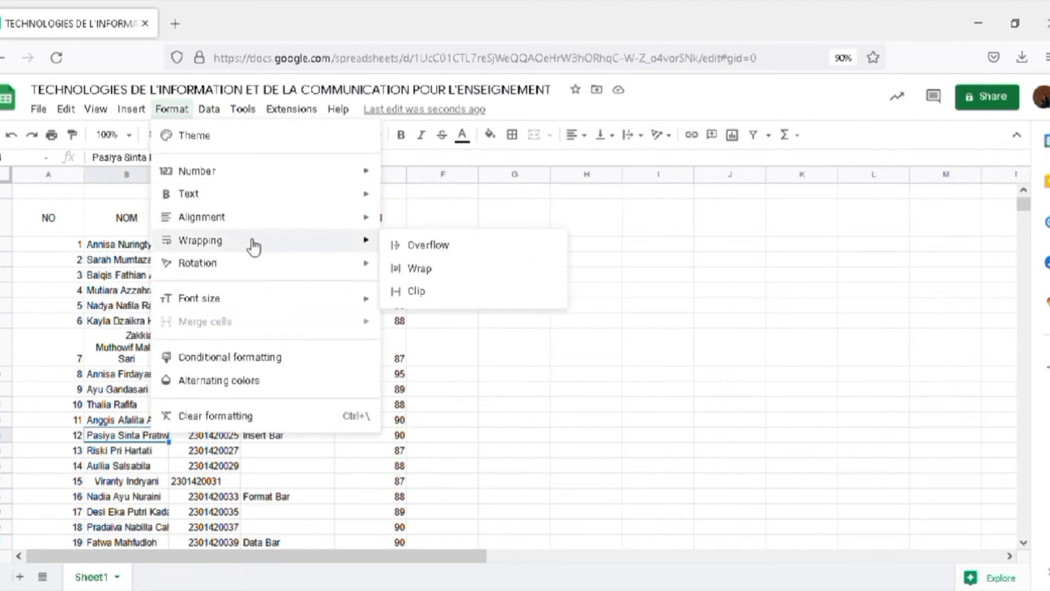
left_click(432, 292)
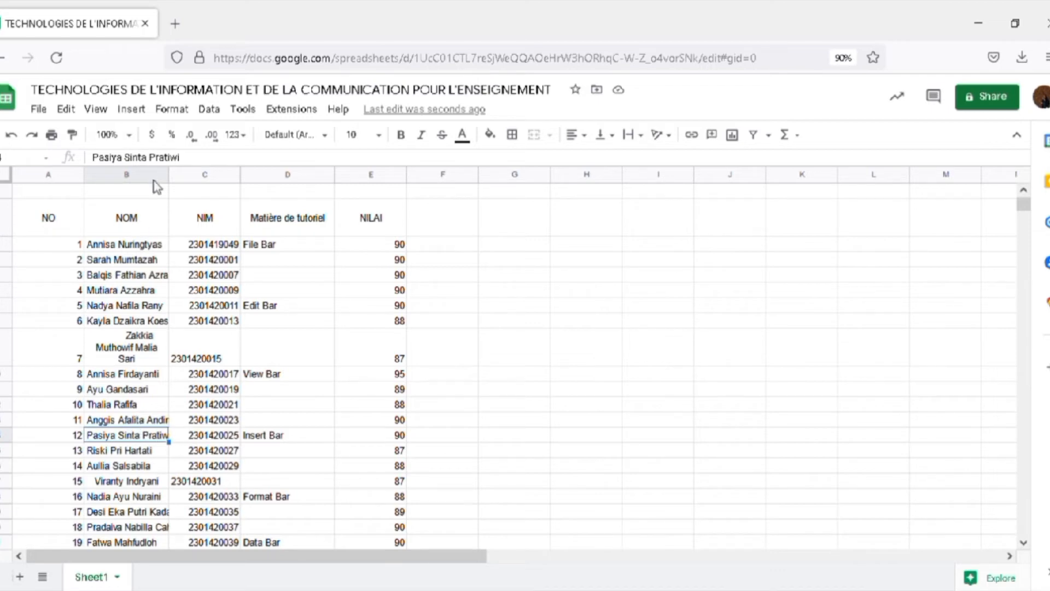
Step: Set the text wrapping of the student name cell in entry number 12 to Overflow
left_click(171, 108)
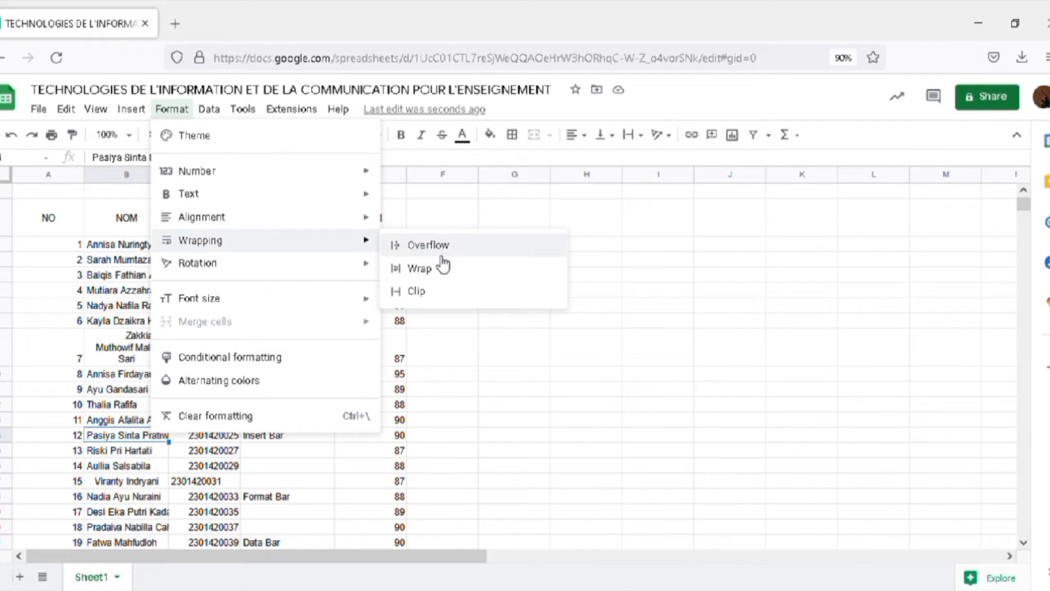
left_click(443, 266)
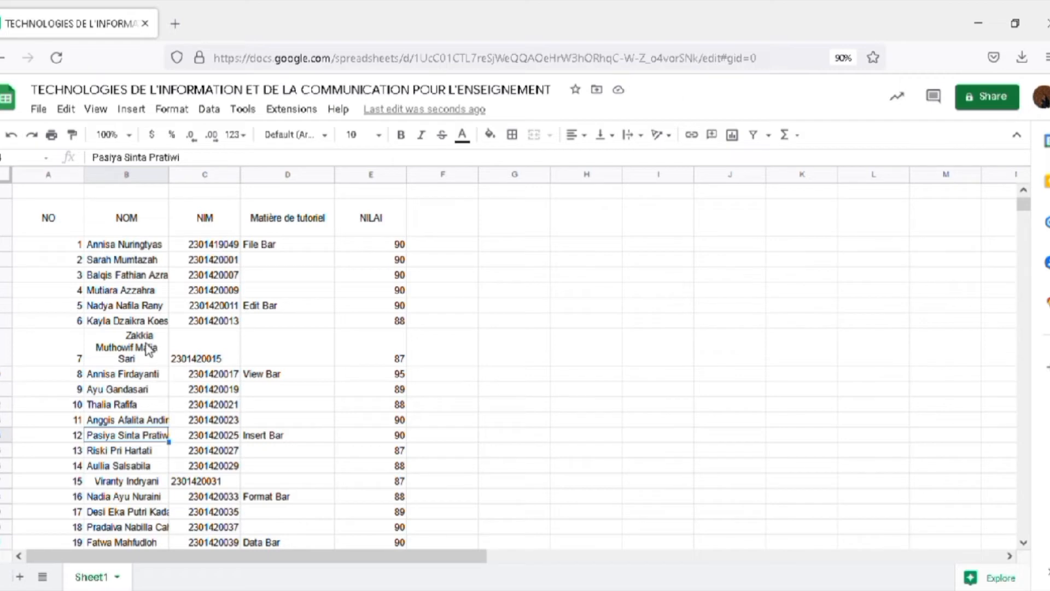
Step: Undo the text wrapping changes on the name cells in entries 12 and 7, and widen column B to fit the full names
left_click(13, 135)
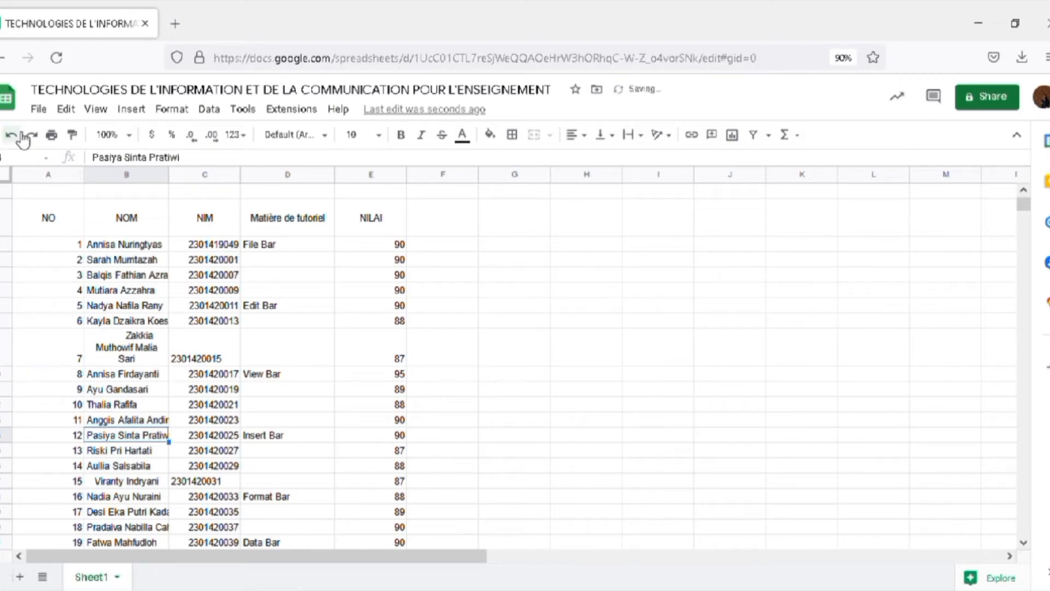
left_click(21, 135)
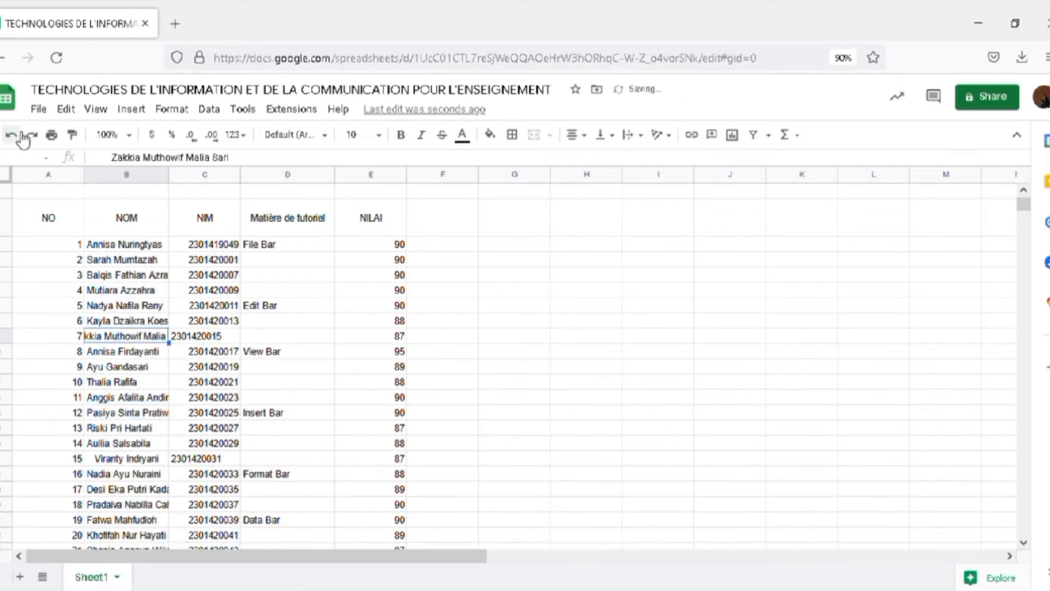
left_click_drag(168, 178, 196, 186)
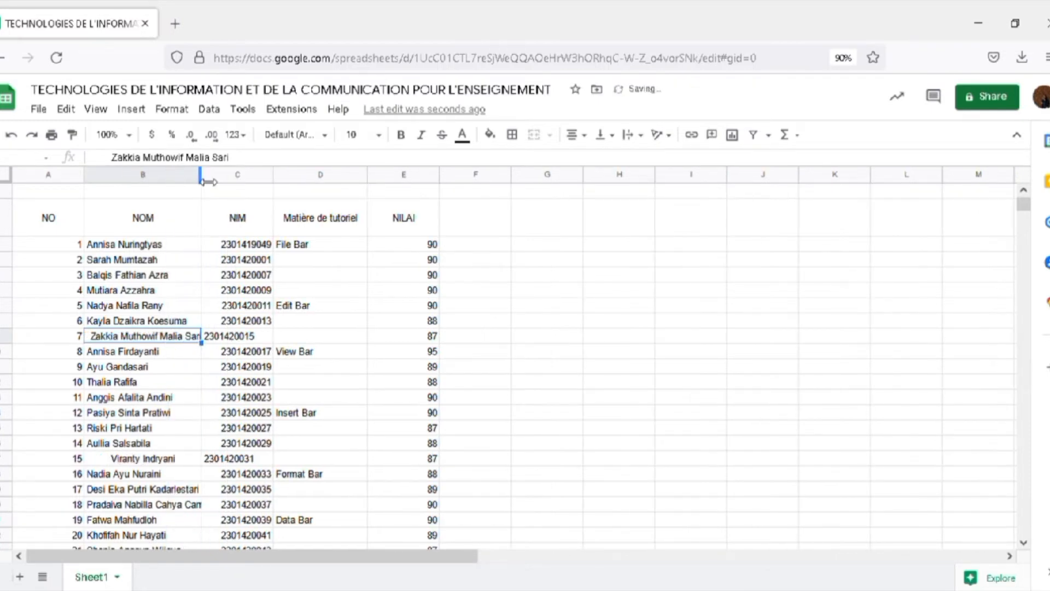
left_click_drag(207, 181, 222, 181)
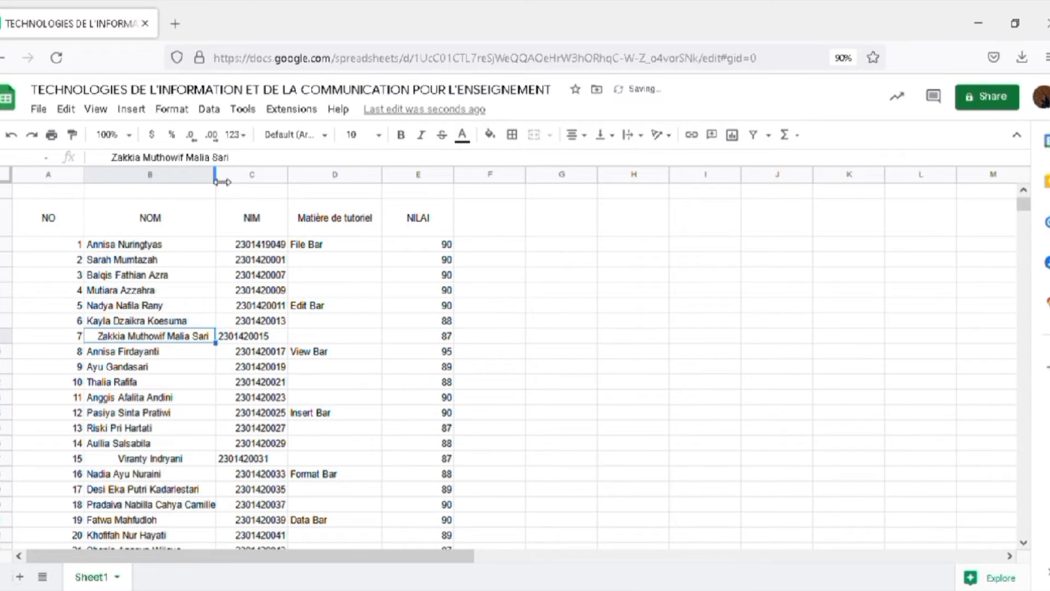
Step: Align the student name cell in entry number 15 to Left
left_click(178, 458)
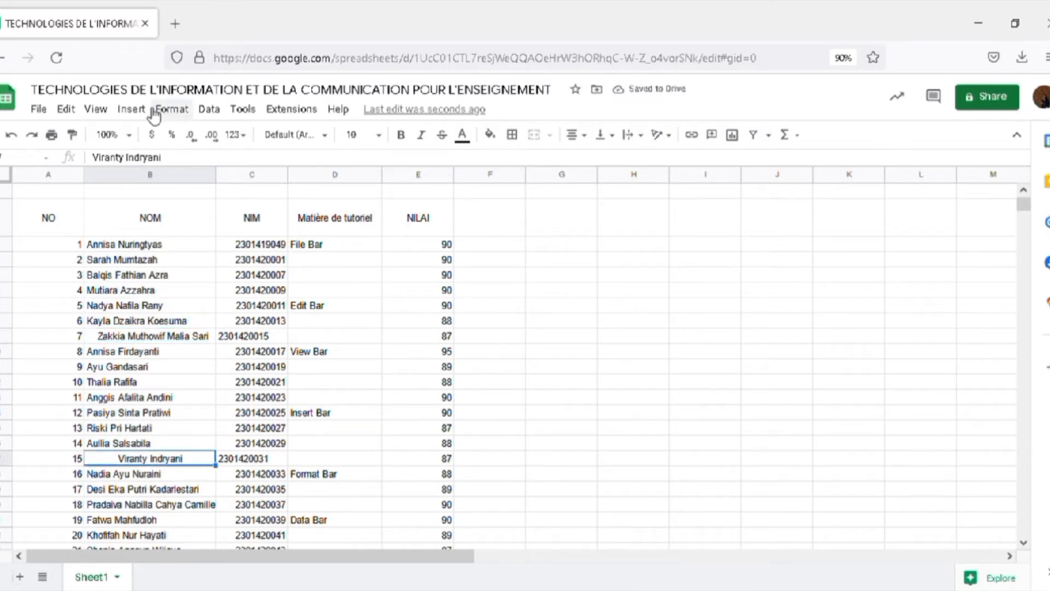
left_click(172, 110)
mouse_move(270, 218)
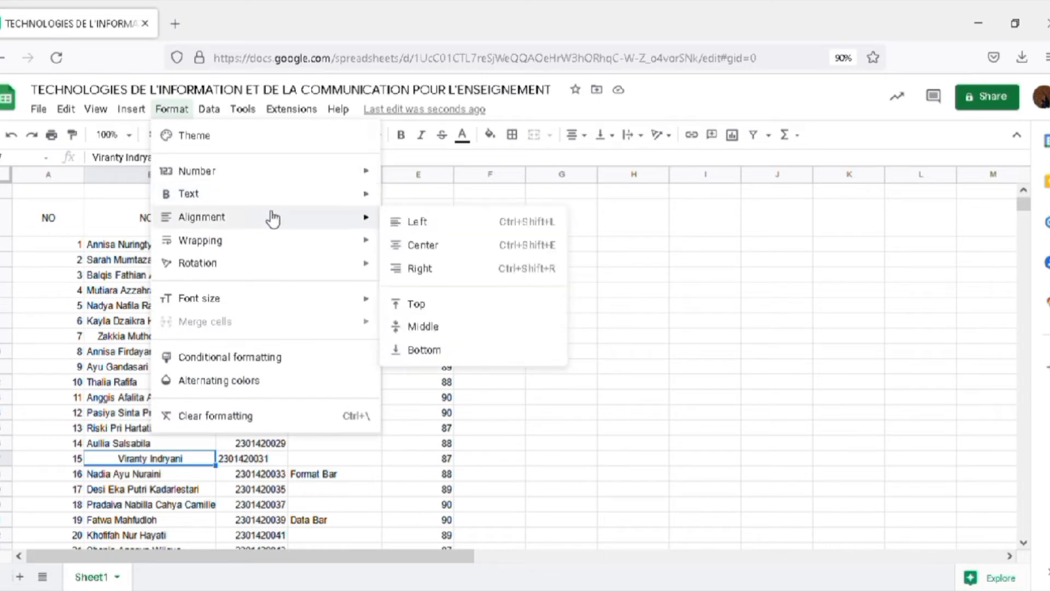
left_click(394, 234)
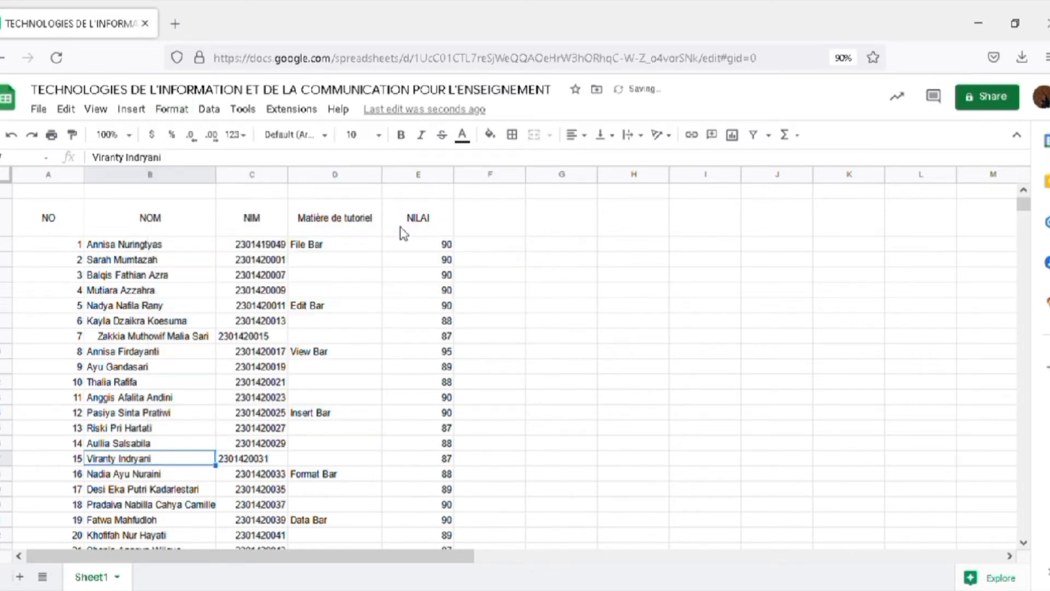
Step: Align the student name cell in entry number 7 to Left
left_click(160, 336)
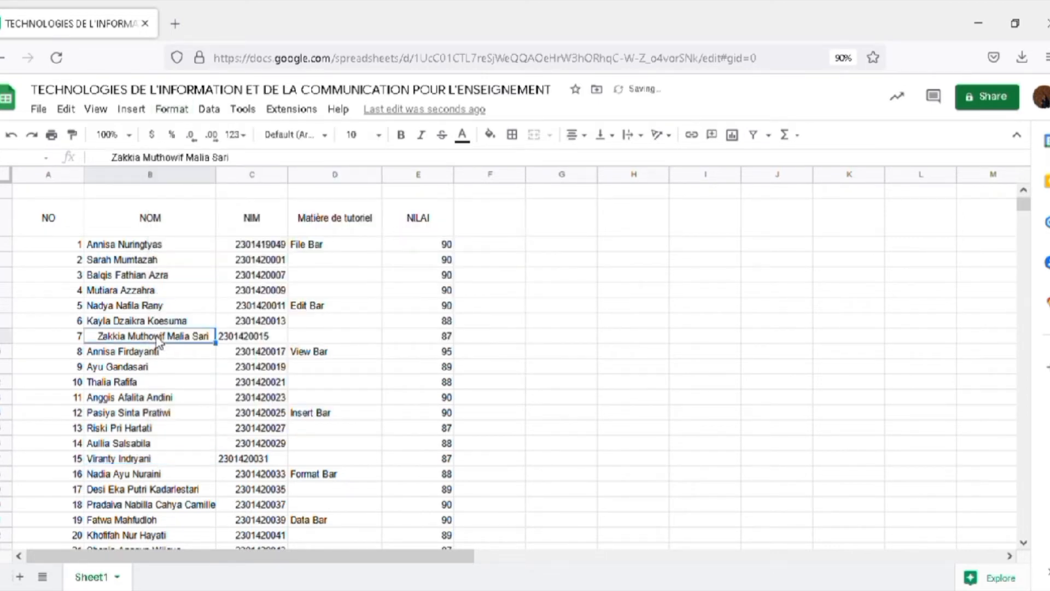
left_click(172, 110)
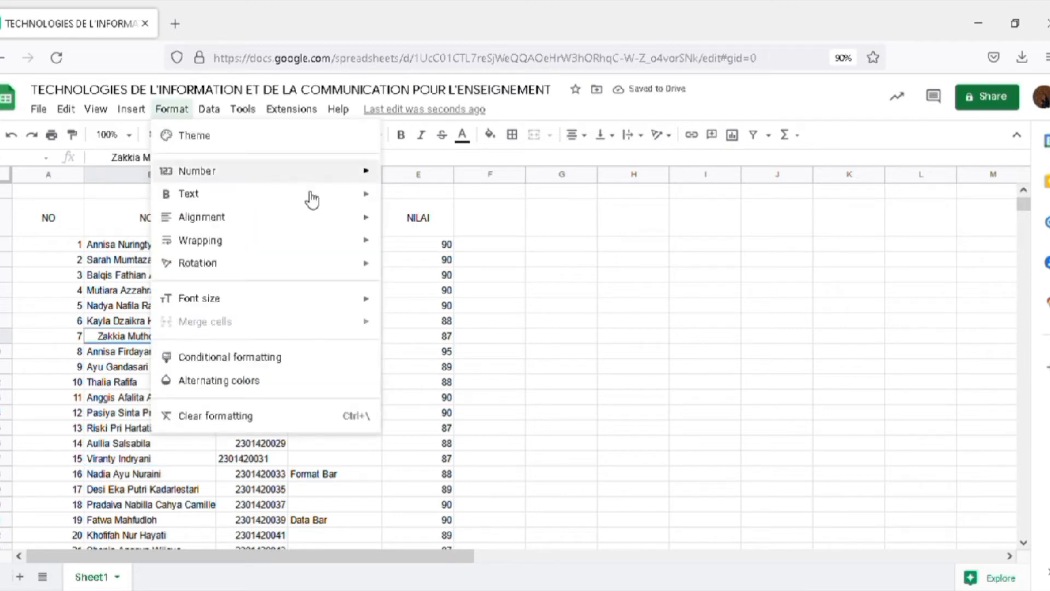
mouse_move(338, 229)
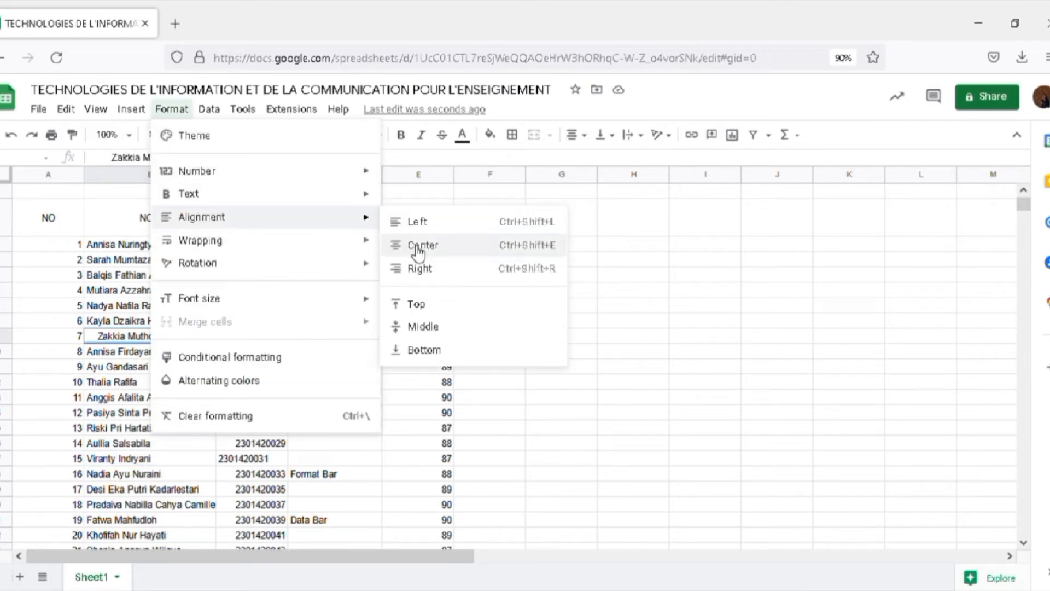
left_click(420, 230)
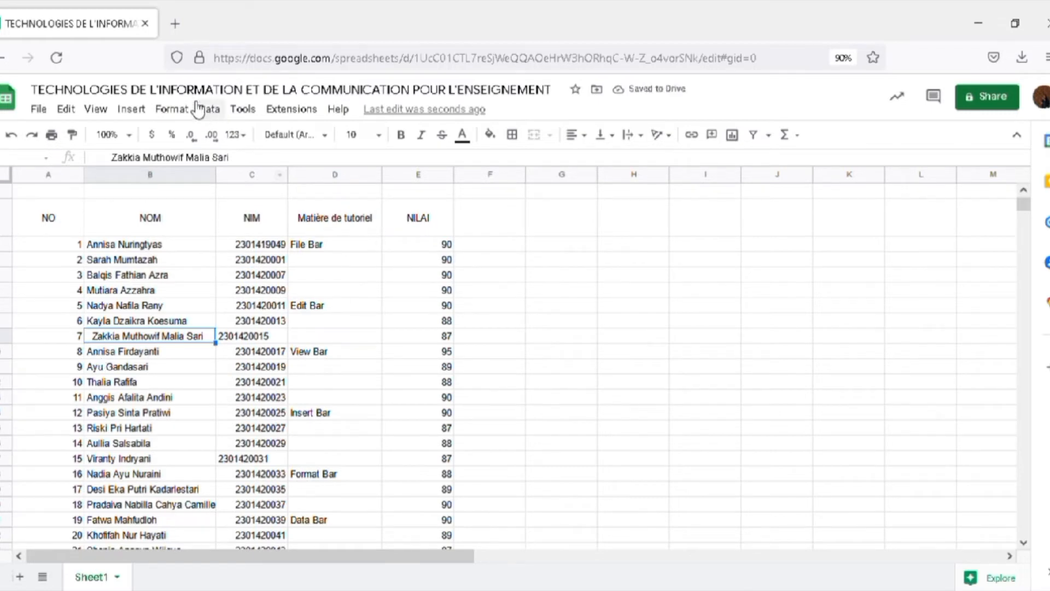
Step: Set the text rotation of the student name cell in entry number 7 to None
left_click(172, 109)
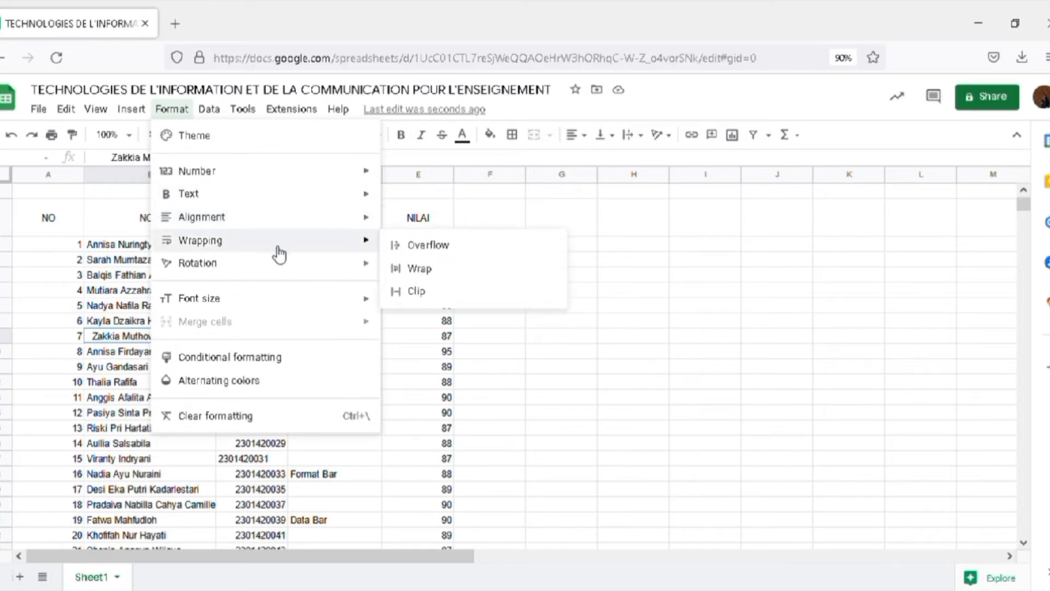
mouse_move(298, 263)
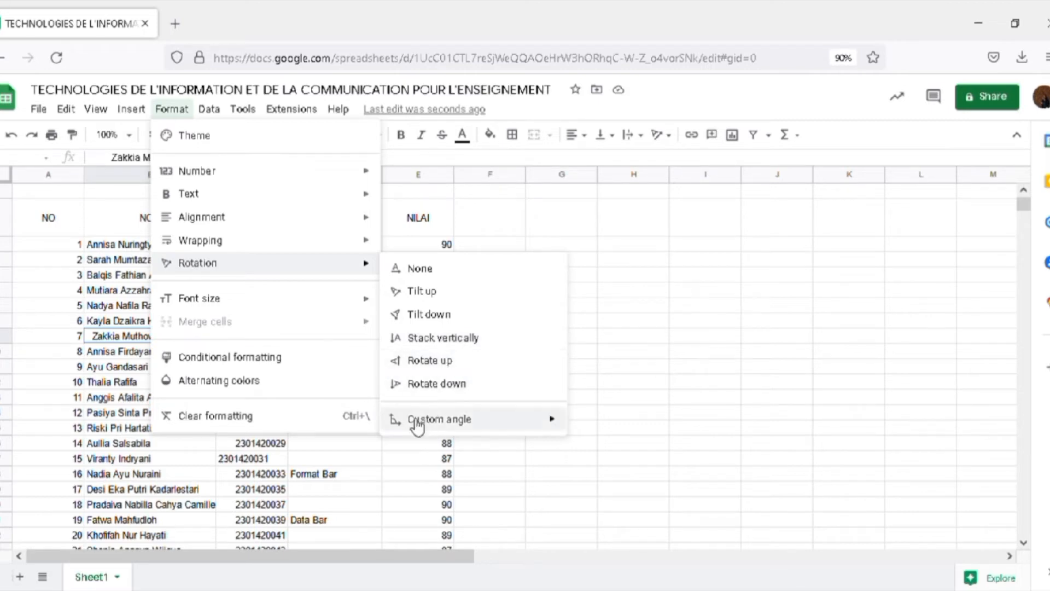
mouse_move(474, 423)
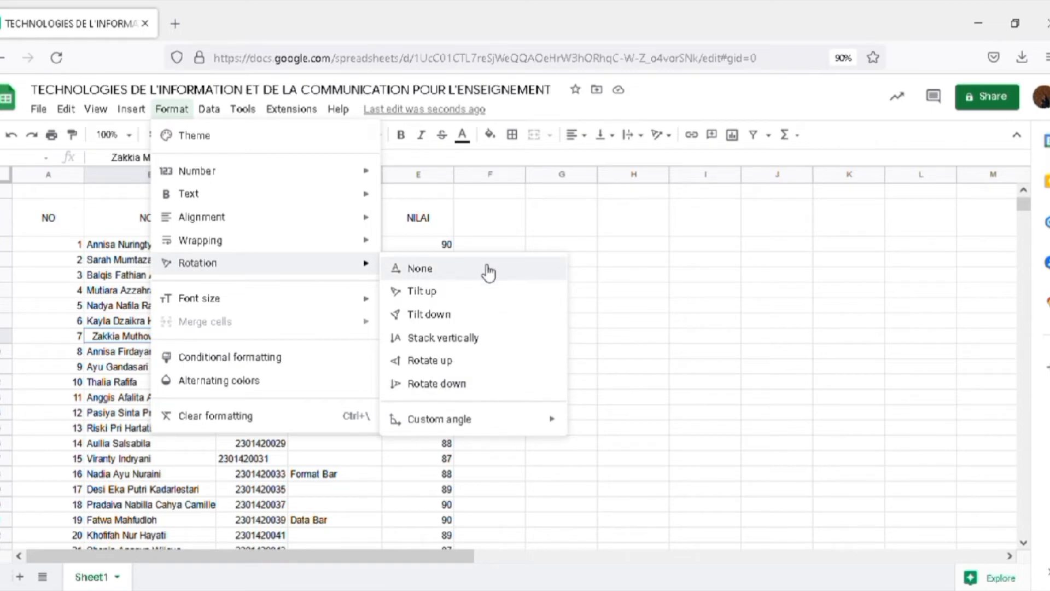
left_click(450, 275)
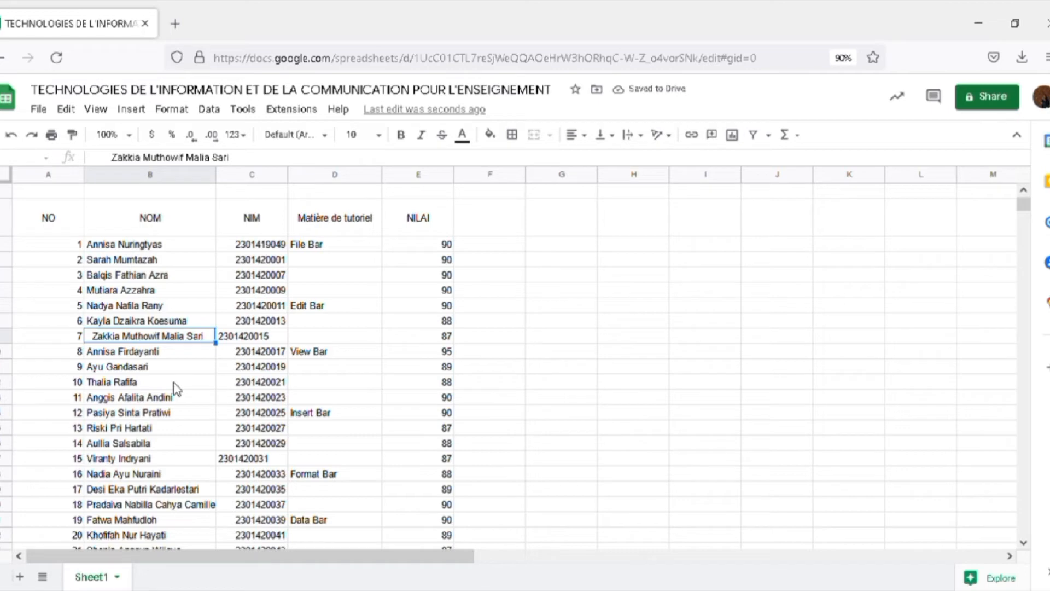
Step: Set the text rotation of the student name cell in entry number 18 to Tilt up
left_click(182, 503)
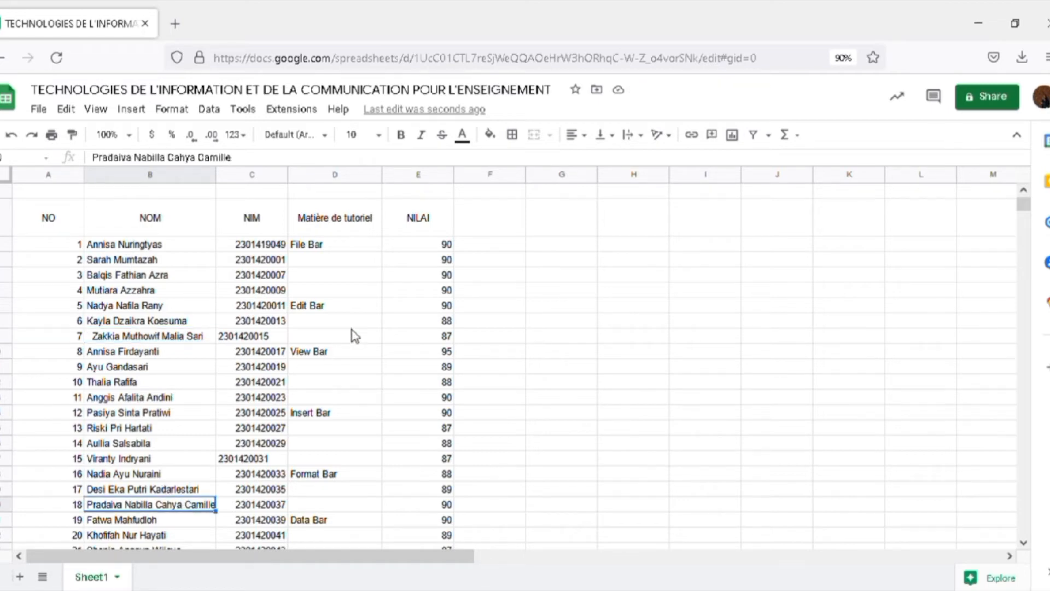
left_click(177, 111)
mouse_move(345, 274)
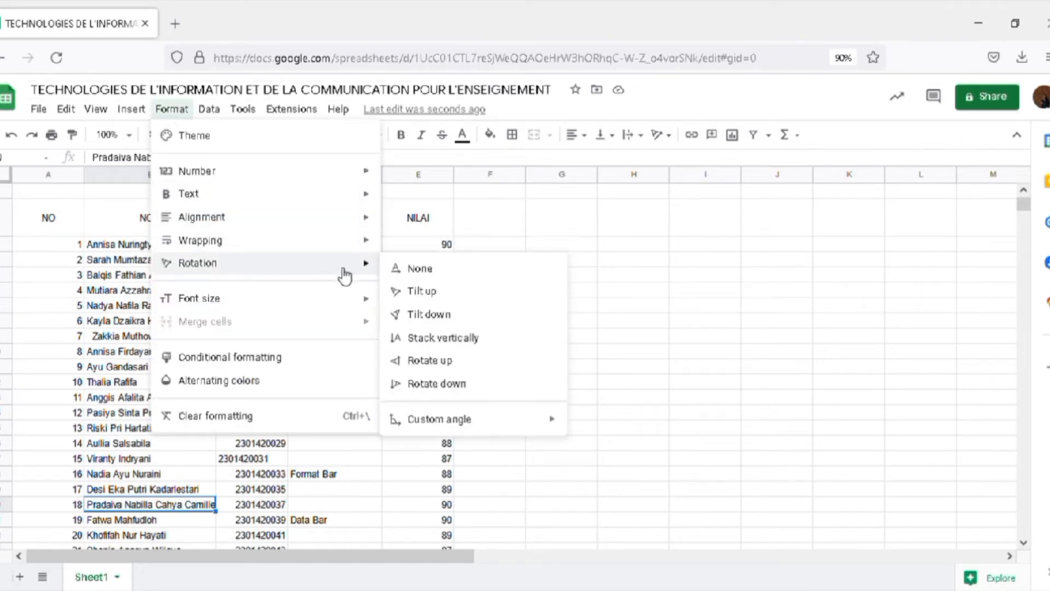
left_click(421, 292)
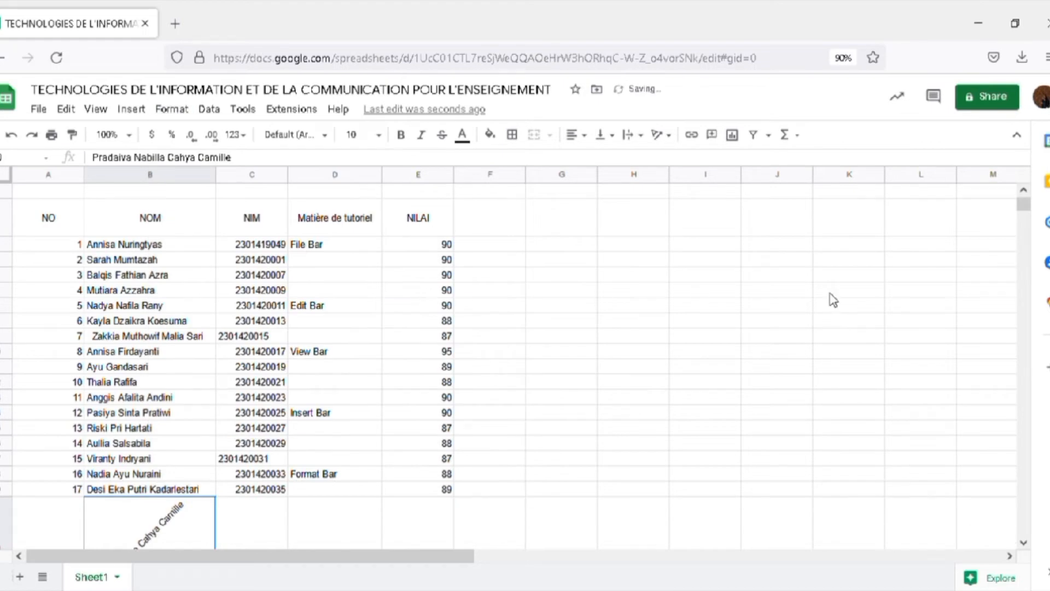
left_click_drag(1024, 206, 1025, 214)
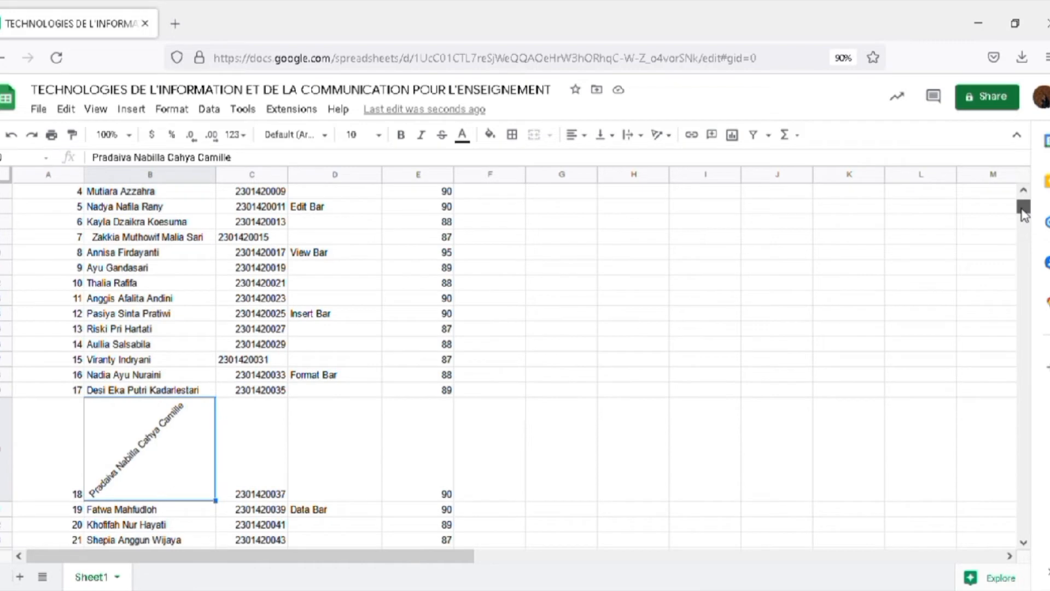
Step: Change the text rotation of the student name cell in entry number 18 to Tilt down
left_click(183, 116)
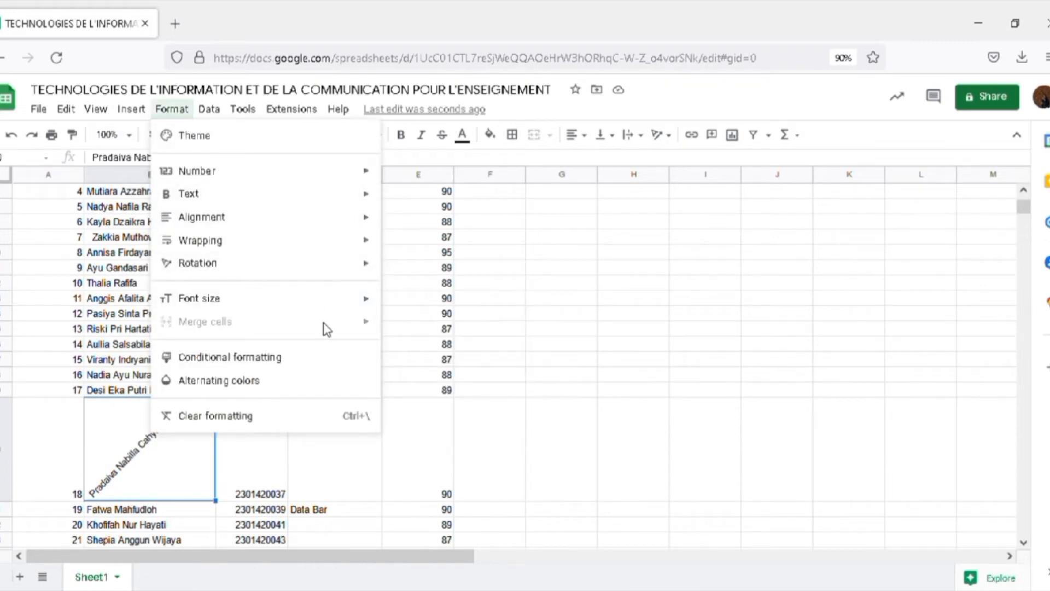
mouse_move(345, 273)
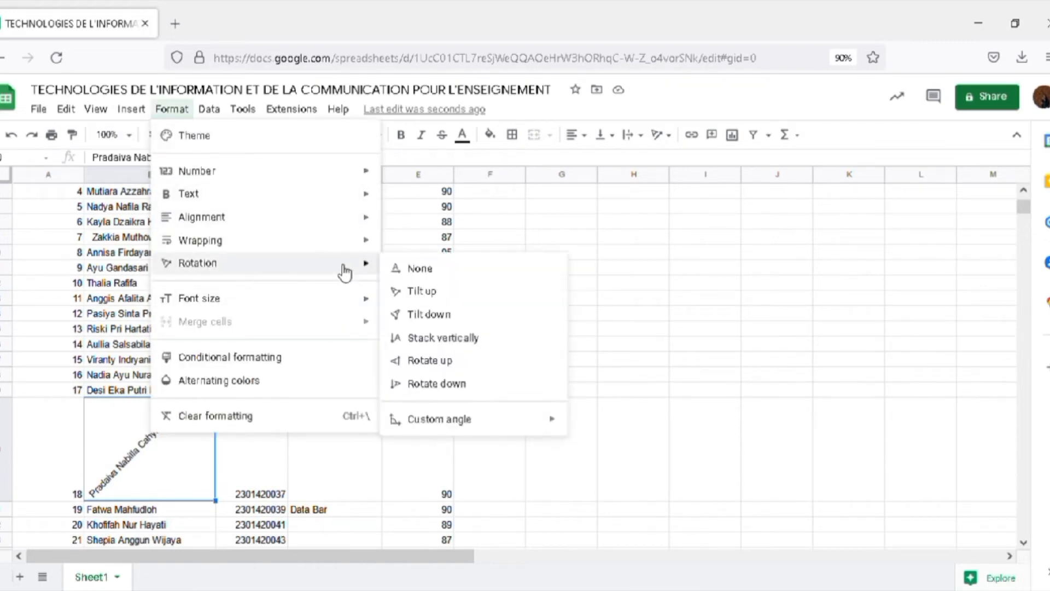
left_click(429, 315)
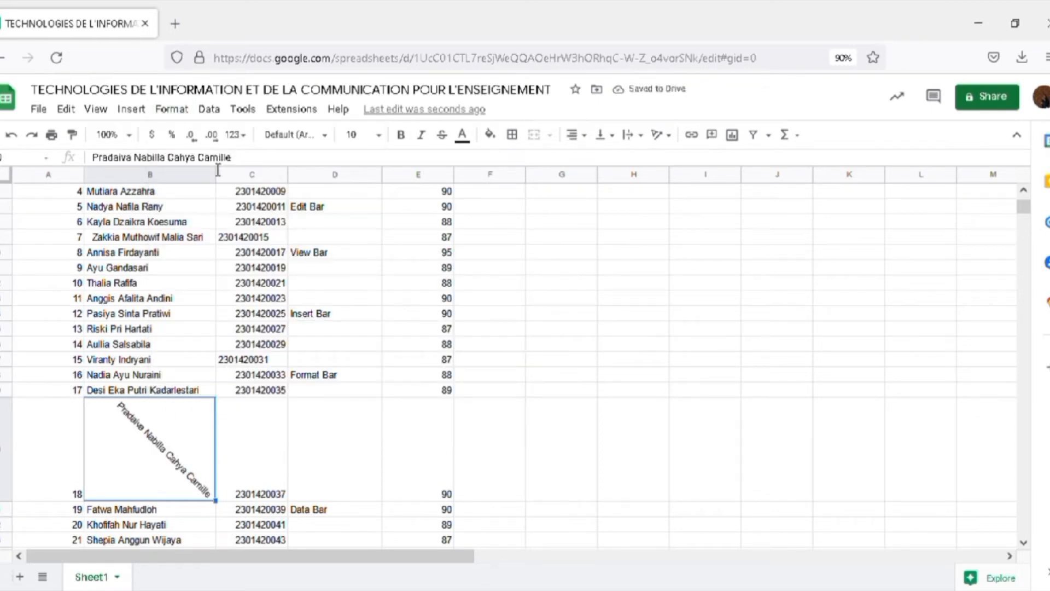
Step: Change the text rotation of the student name cell in entry number 18 to Stack vertically
left_click(173, 110)
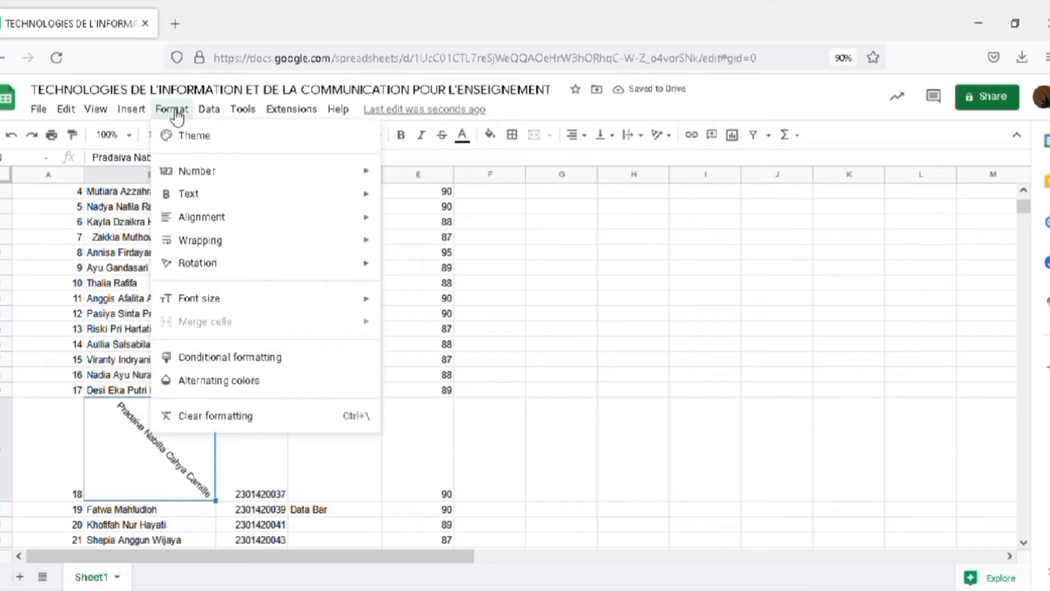
mouse_move(376, 273)
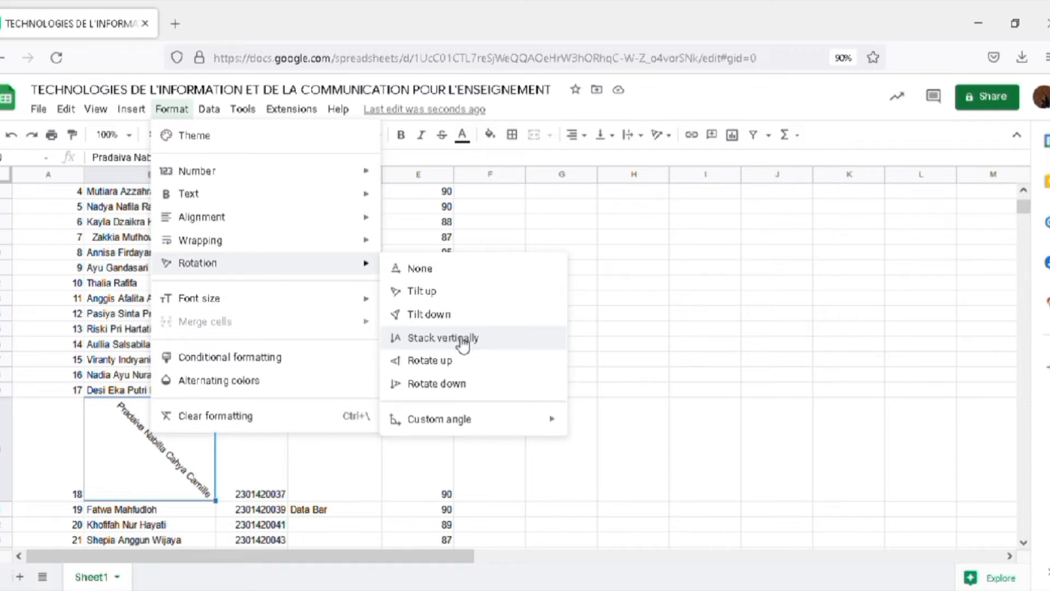
left_click(462, 340)
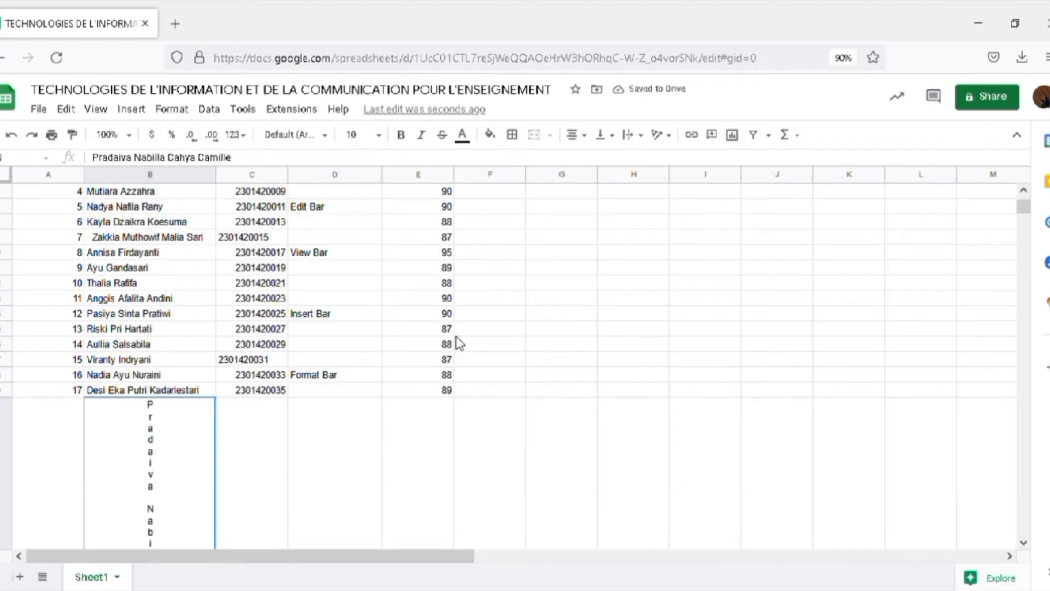
Step: Change the text rotation of the student name cell in entry number 18 to Rotate up
left_click(170, 110)
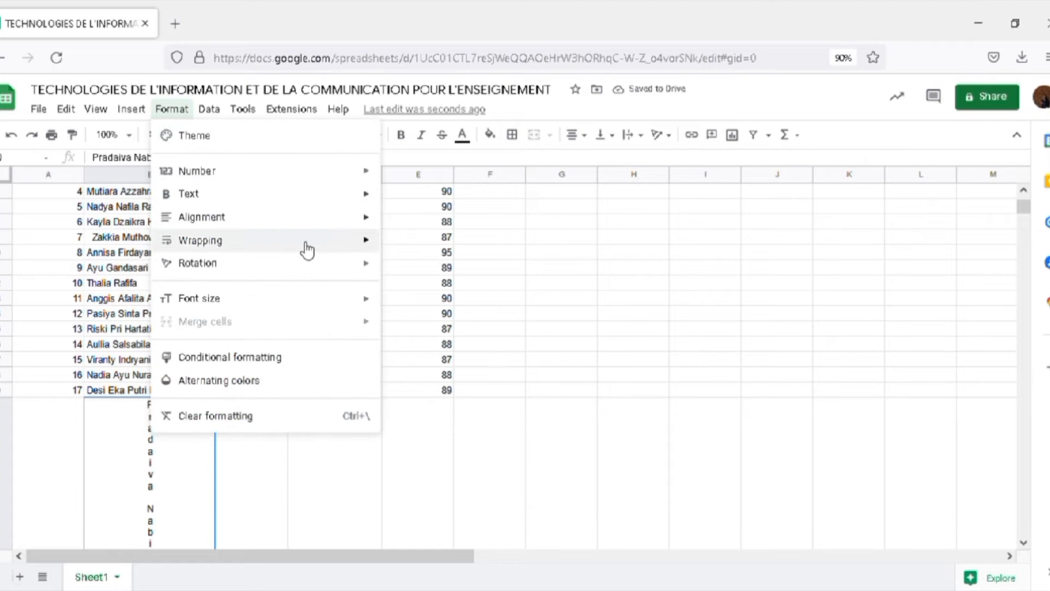
mouse_move(324, 265)
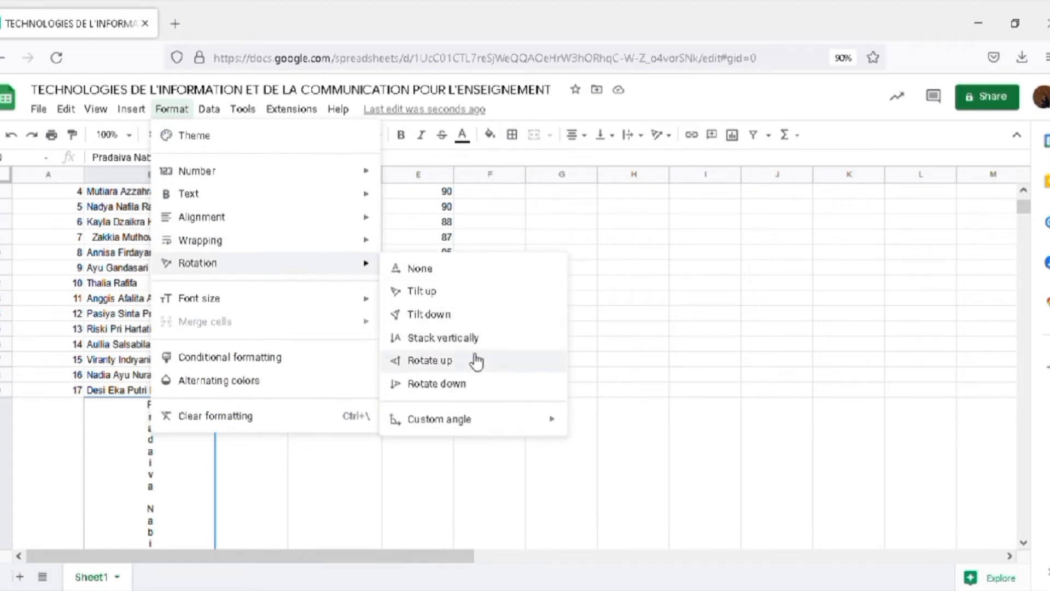
left_click(475, 365)
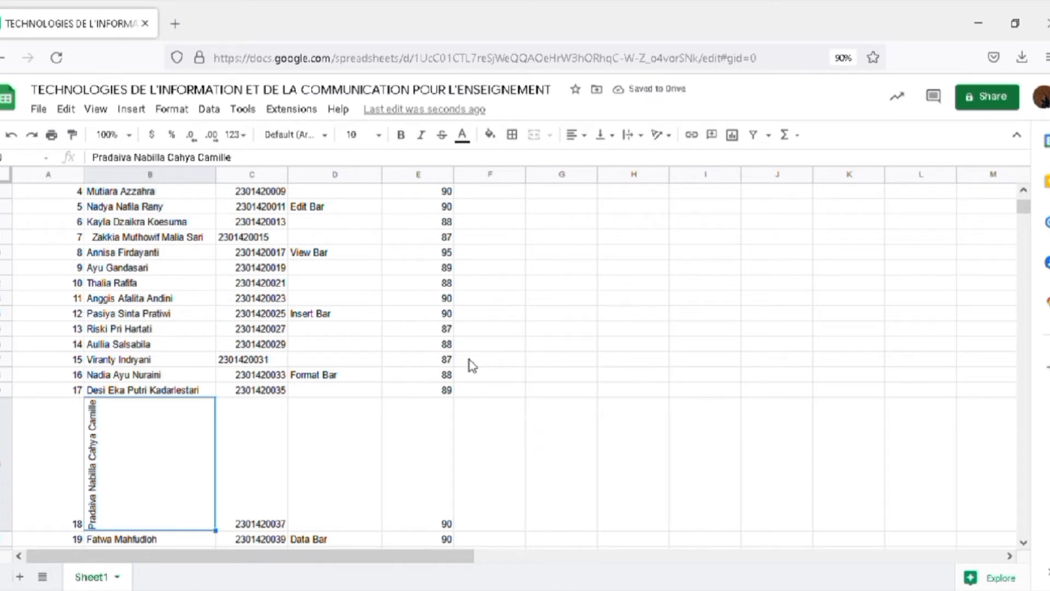
Step: Change the text rotation of the student name cell in entry number 18 to Rotate down
left_click(184, 111)
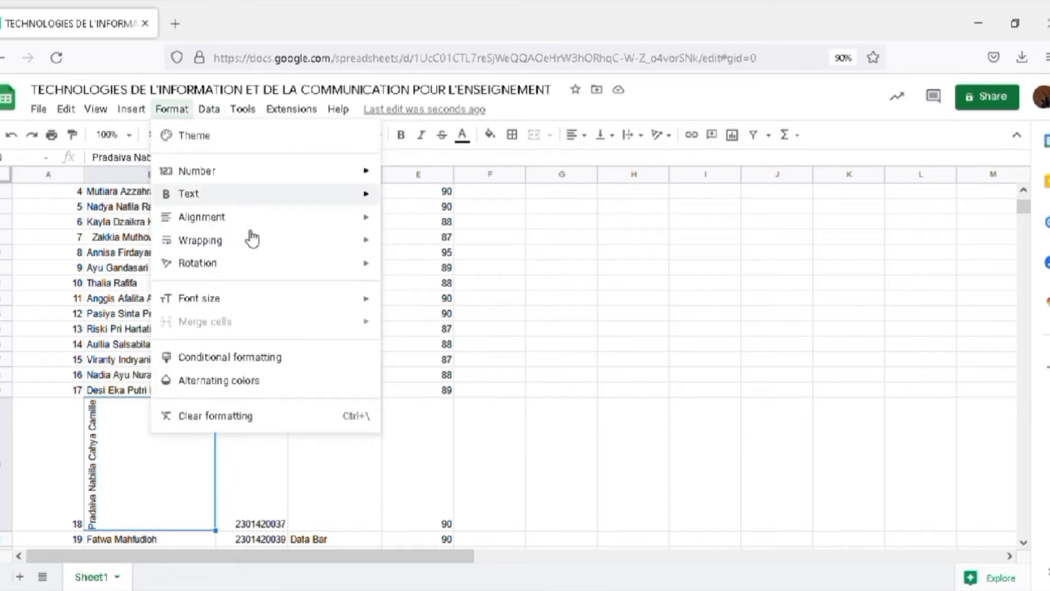
mouse_move(291, 270)
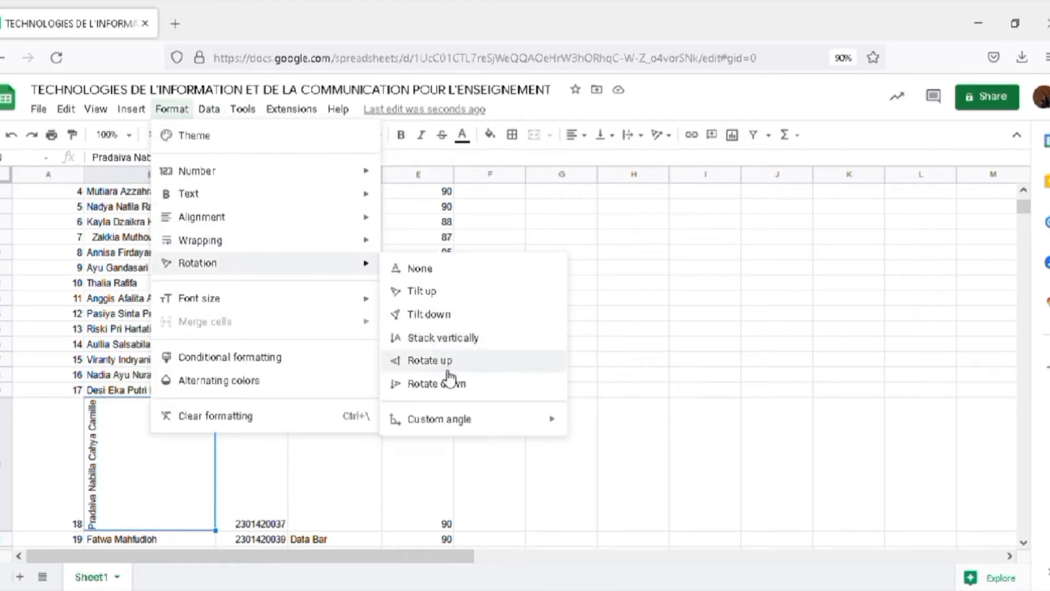
left_click(461, 389)
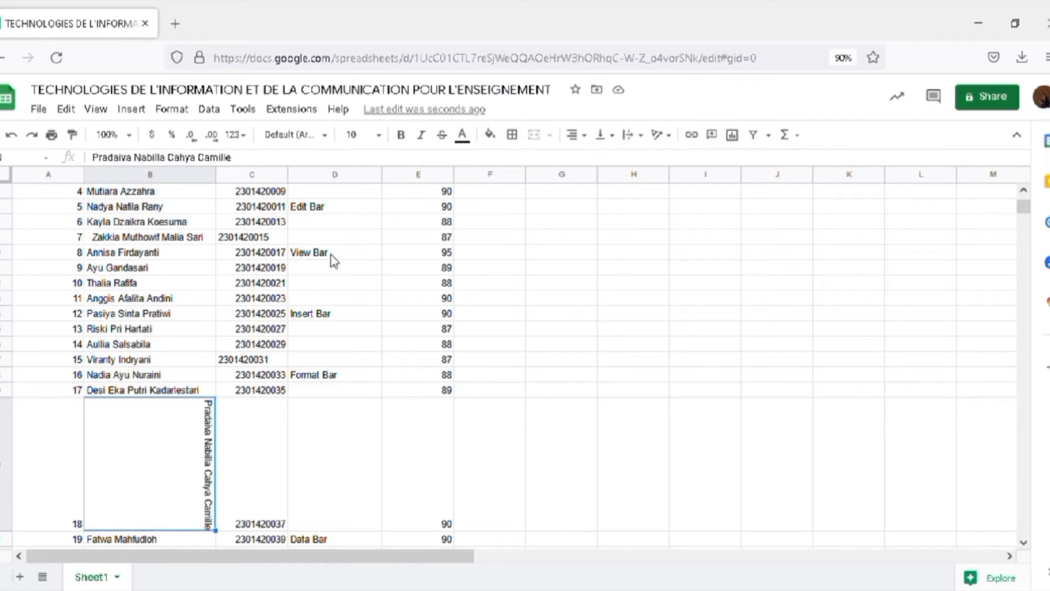
Step: Set a custom text rotation angle of -45° for the student name cell in entry number 18
left_click(185, 109)
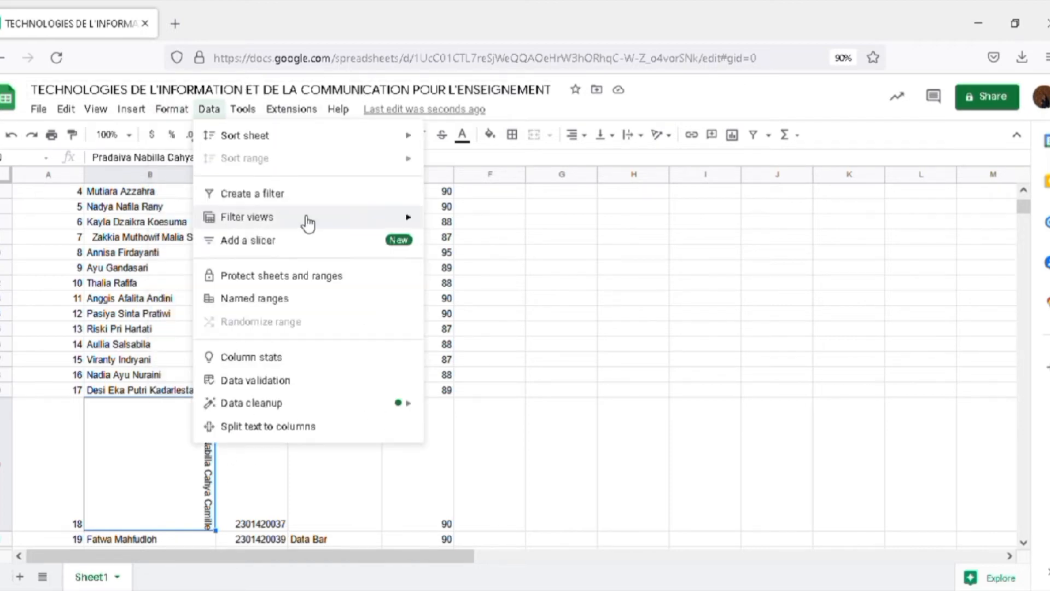
mouse_move(172, 109)
mouse_move(257, 271)
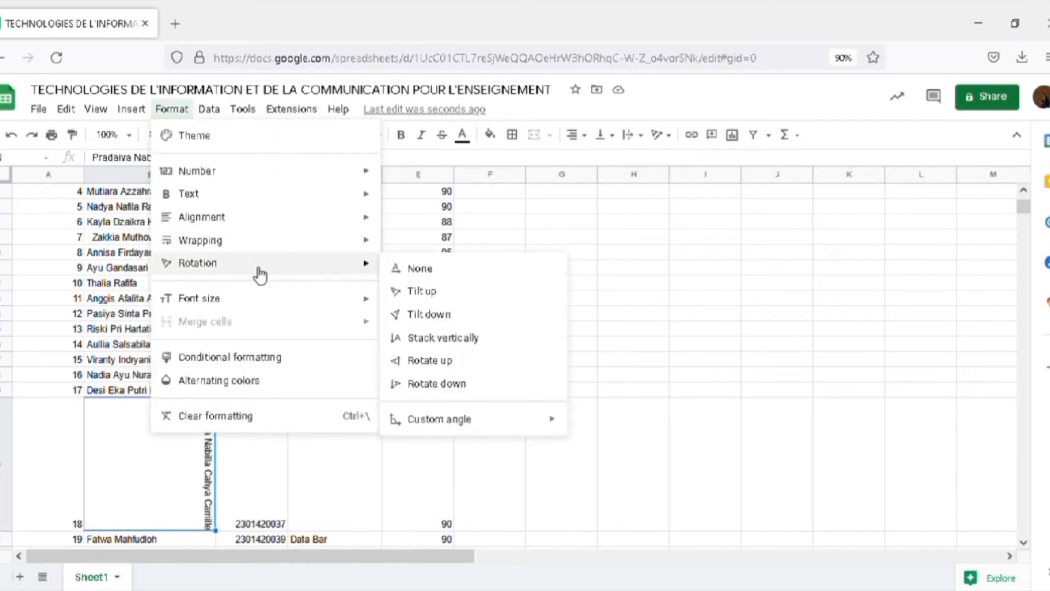
mouse_move(450, 424)
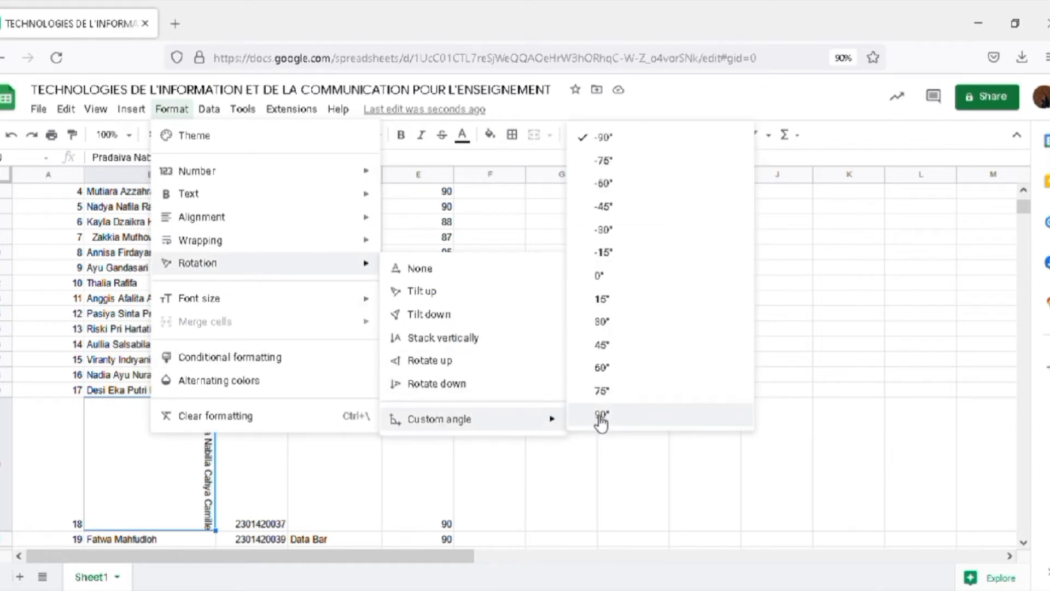
left_click(602, 207)
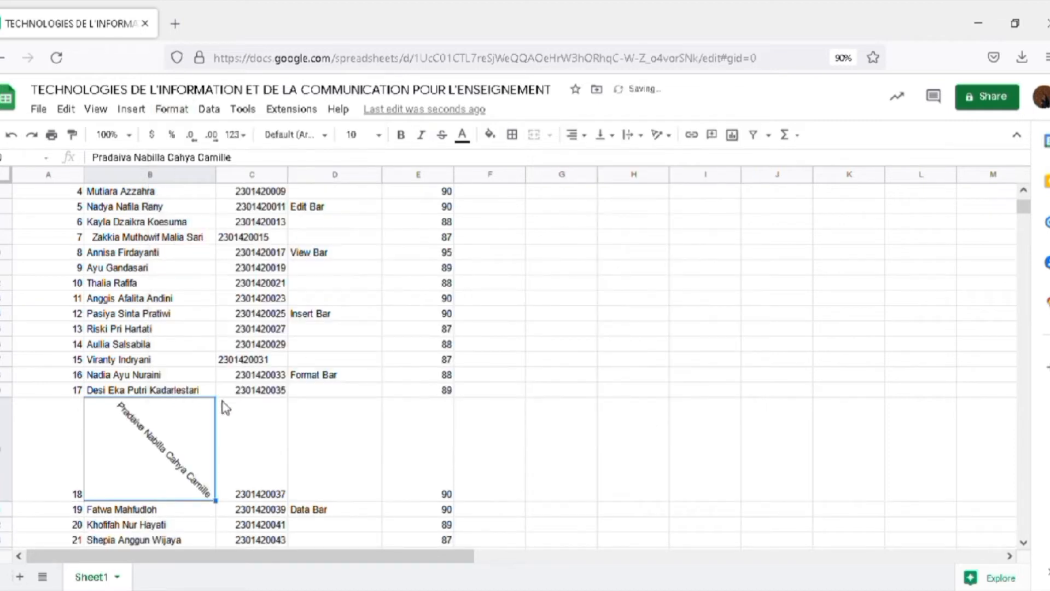
Step: Undo all the text rotation changes made to the student name cell in entry number 18
left_click(12, 135)
left_click(13, 136)
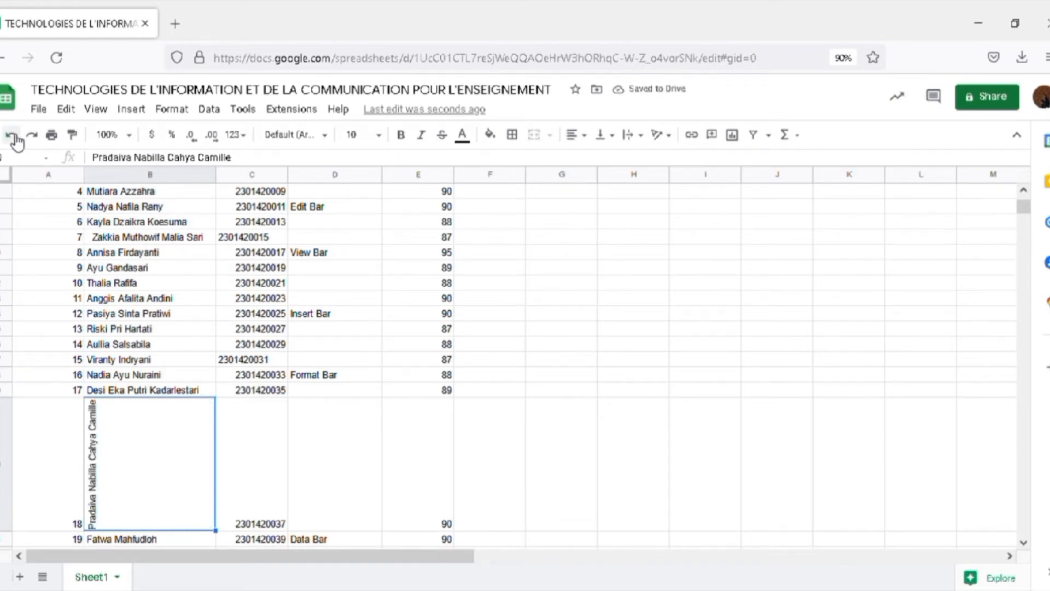
left_click(12, 136)
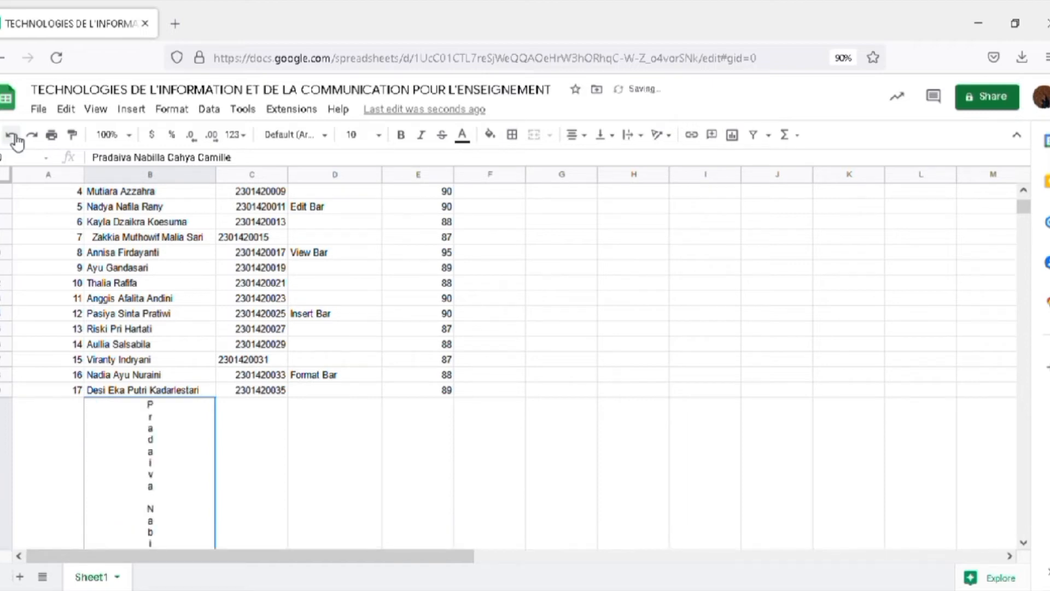
left_click(12, 135)
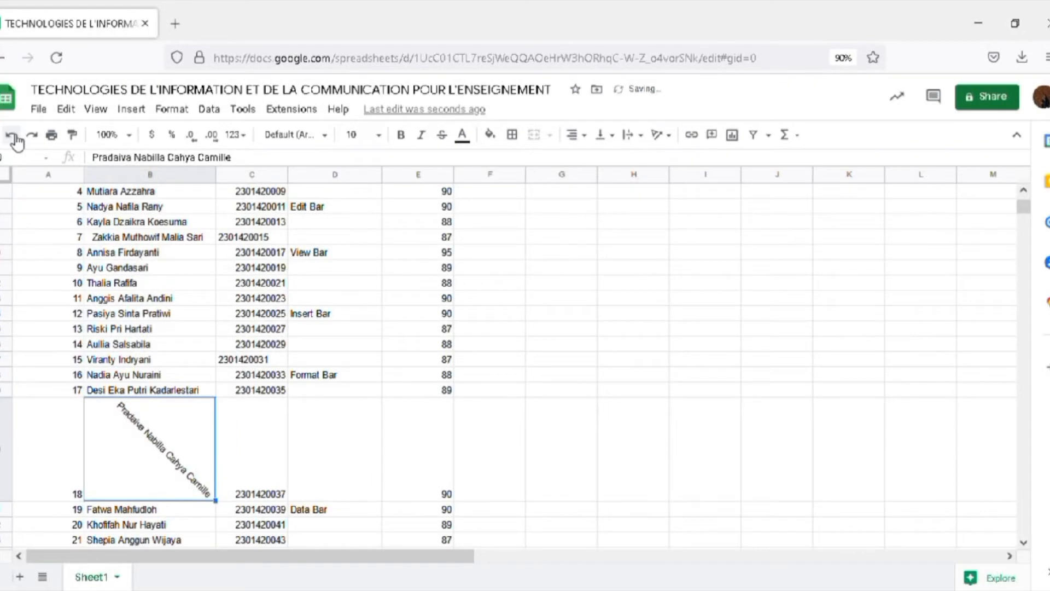
left_click(12, 136)
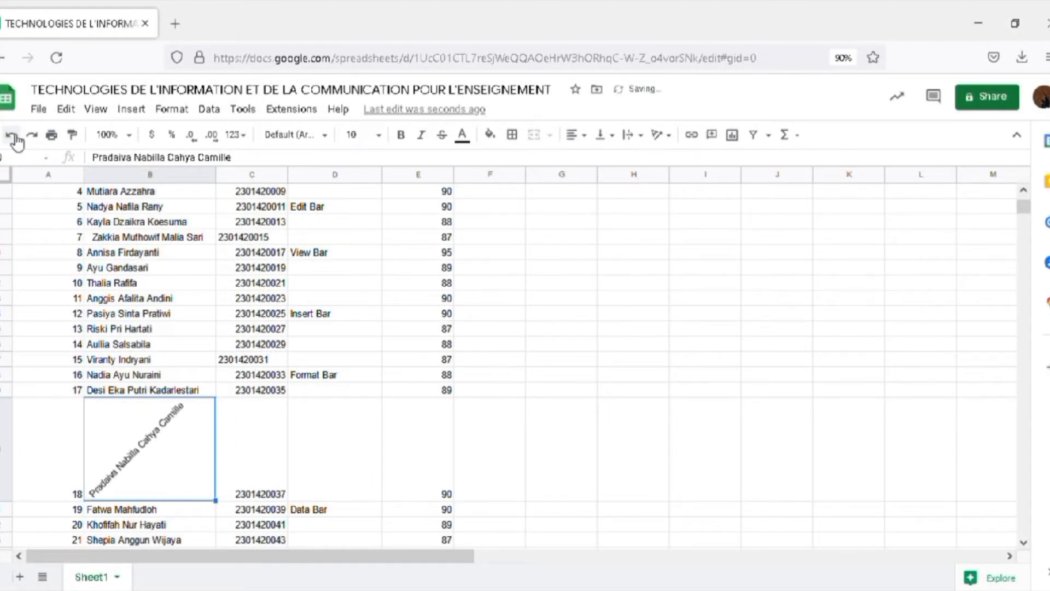
left_click(12, 135)
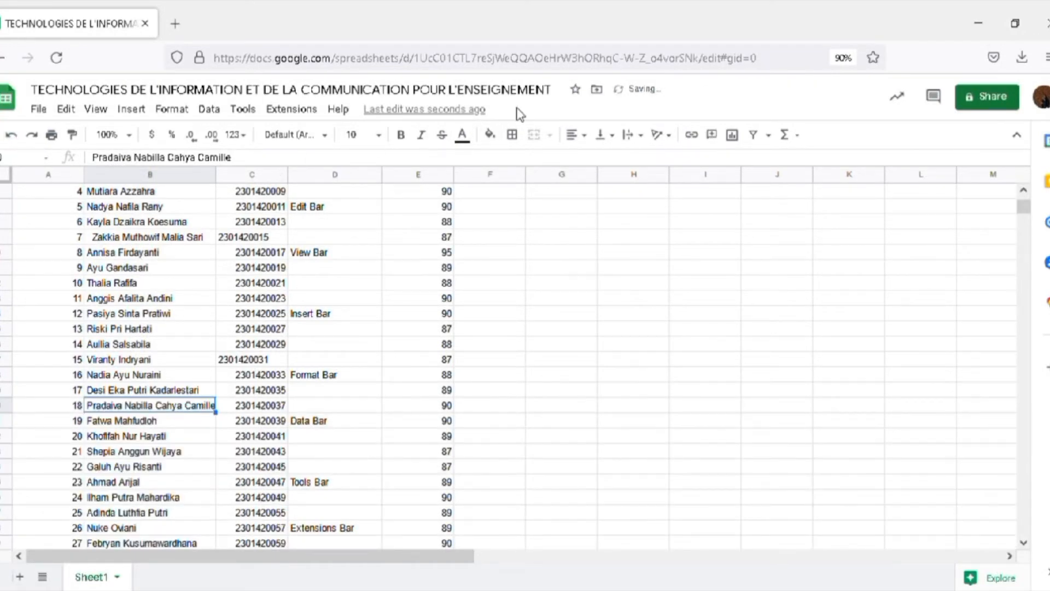
Step: Set the font size of the student name cell in entry number 19 to 18, and undo that change
left_click(192, 113)
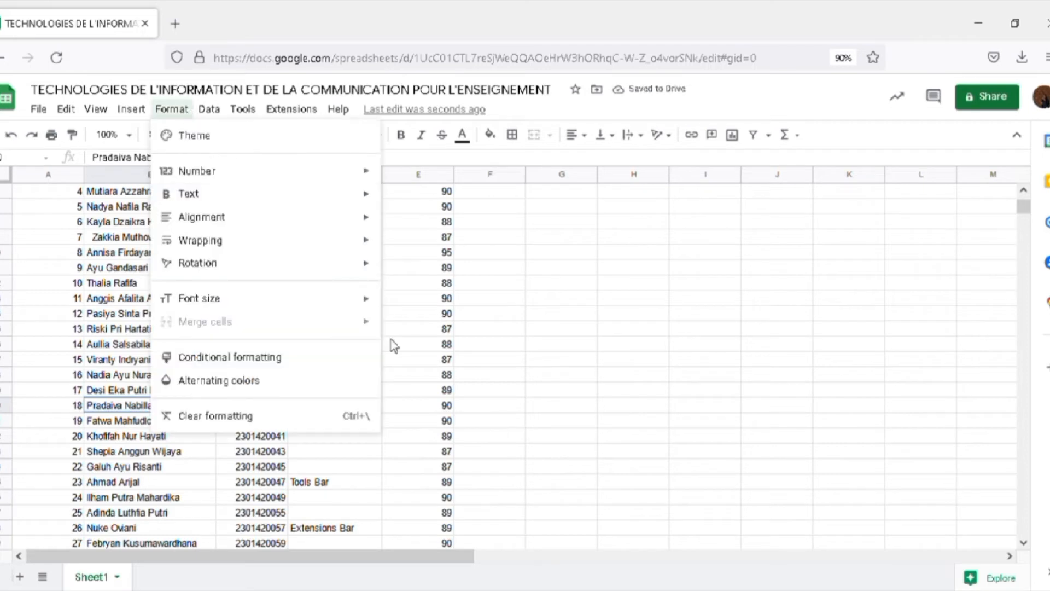
mouse_move(324, 302)
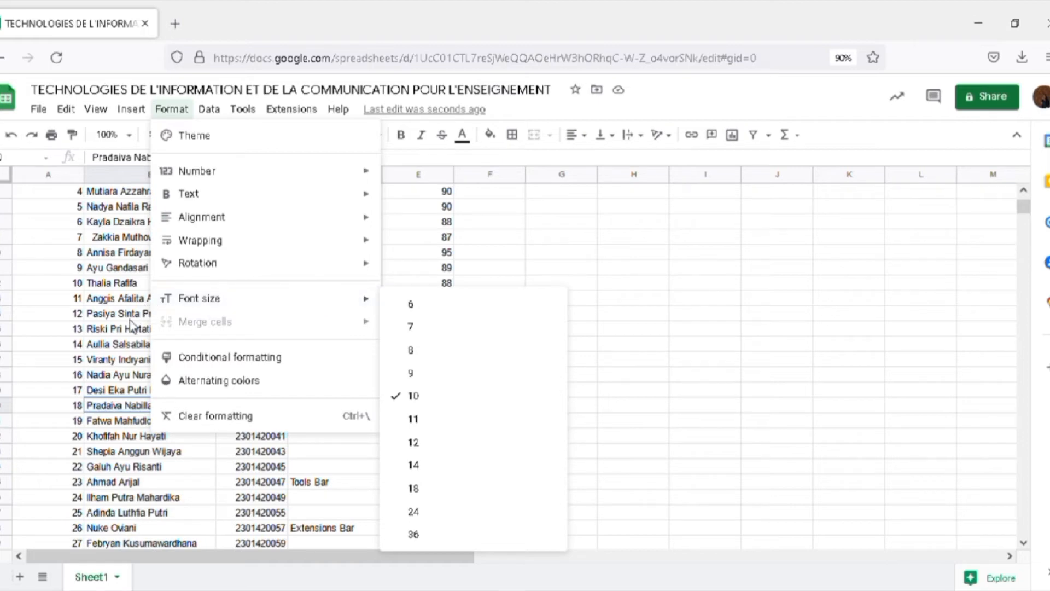
left_click(101, 362)
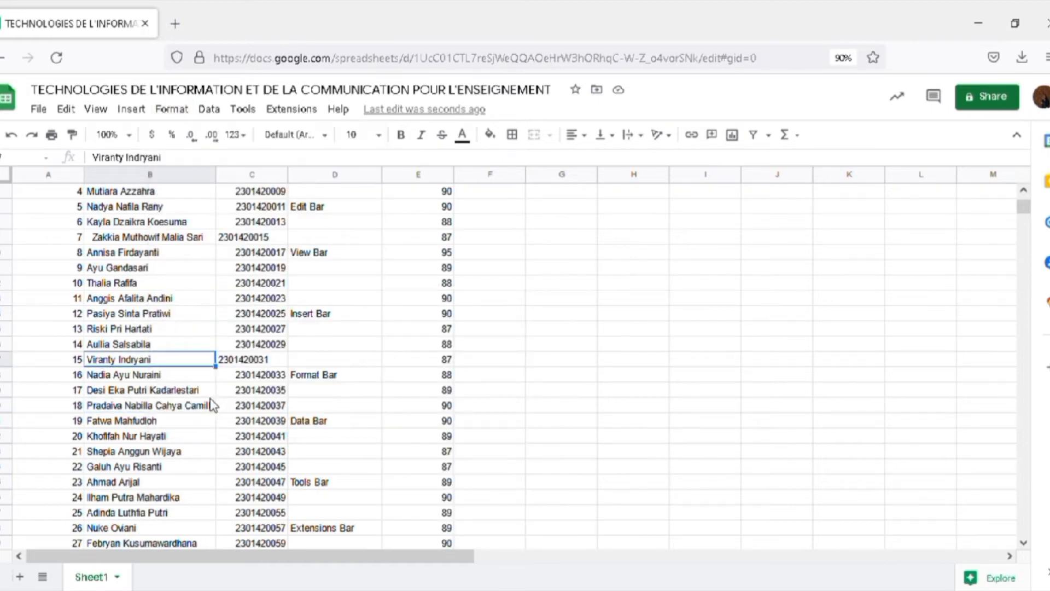
left_click(157, 420)
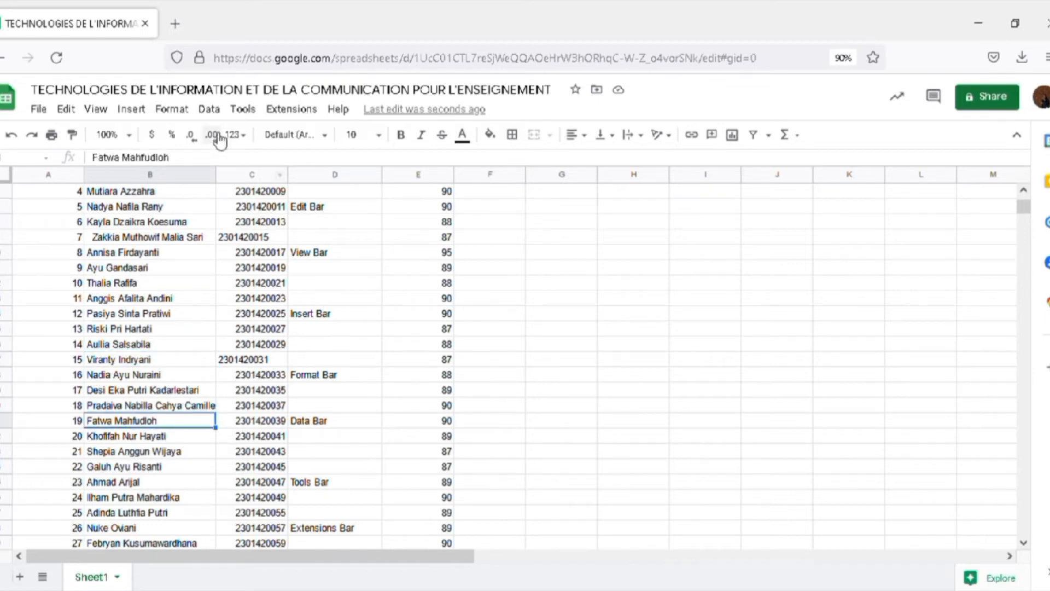
left_click(170, 109)
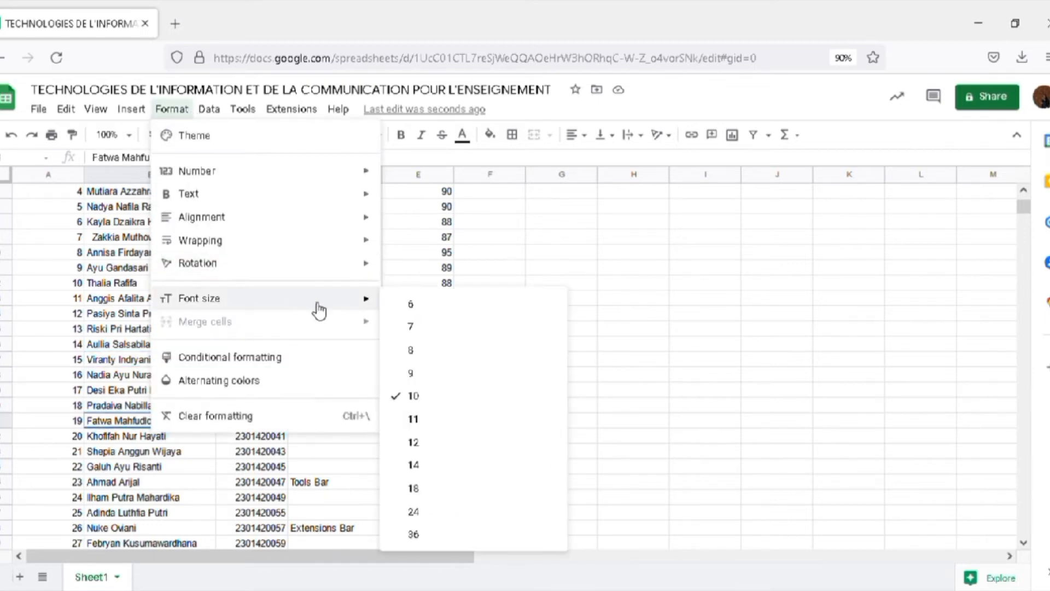
left_click(414, 488)
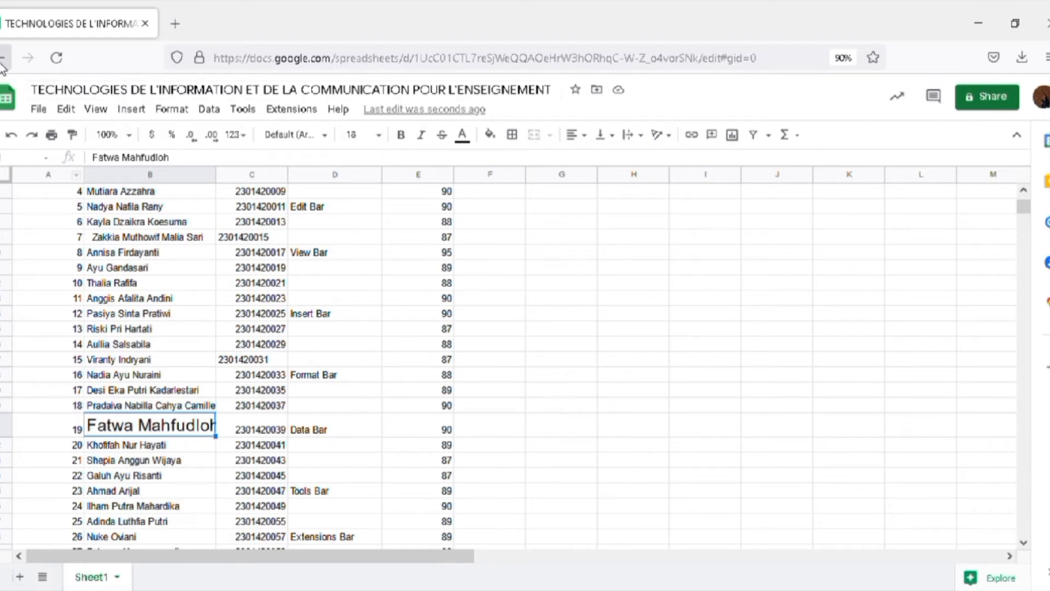
left_click(12, 134)
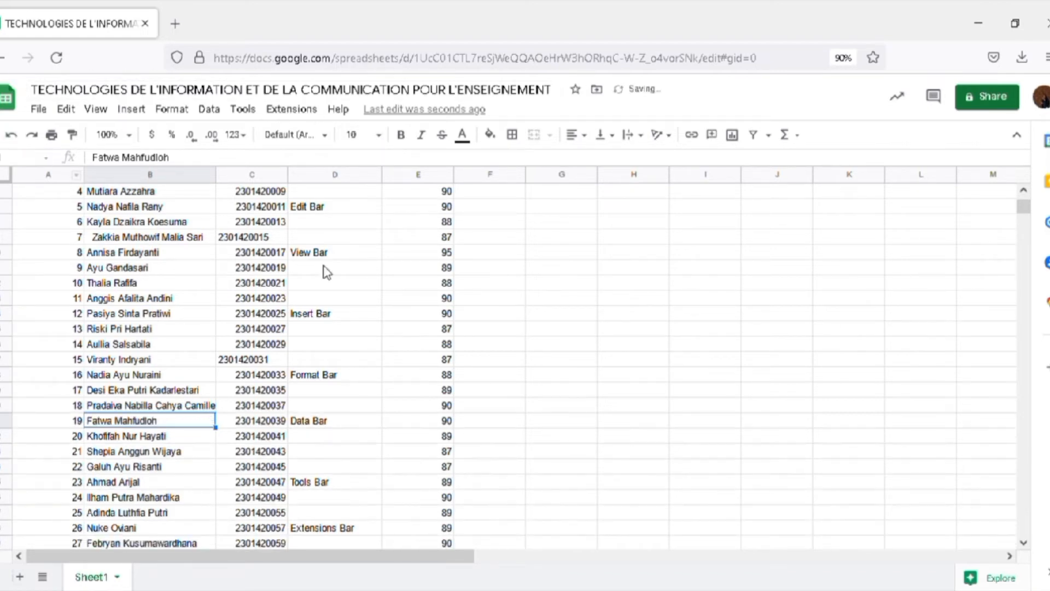
Step: Try to merge cells B21:D21 in entry number 19 horizontally, and dismiss the merge confirmation
left_click(179, 110)
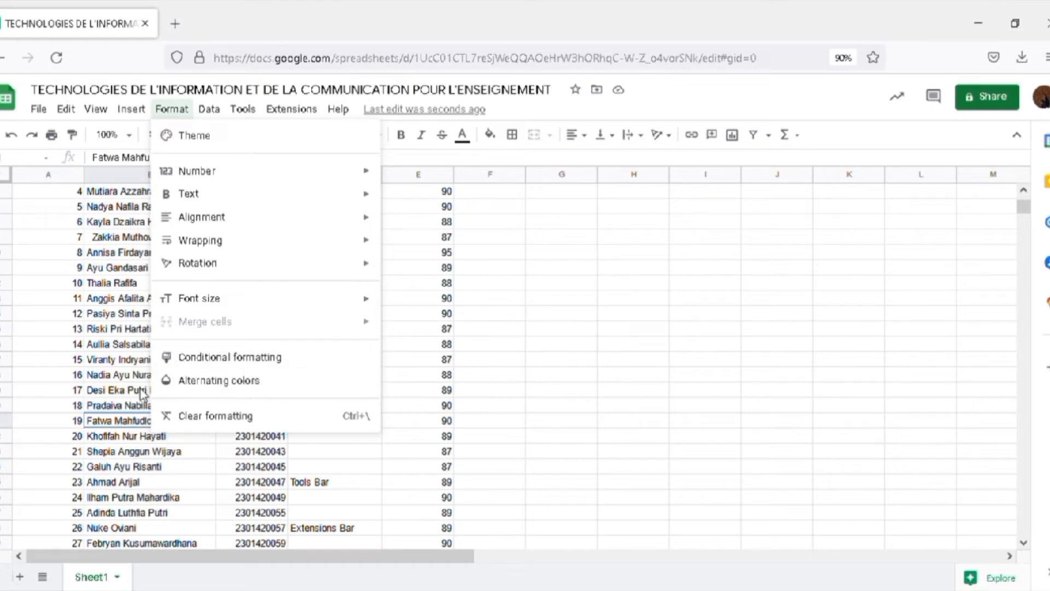
left_click(183, 442)
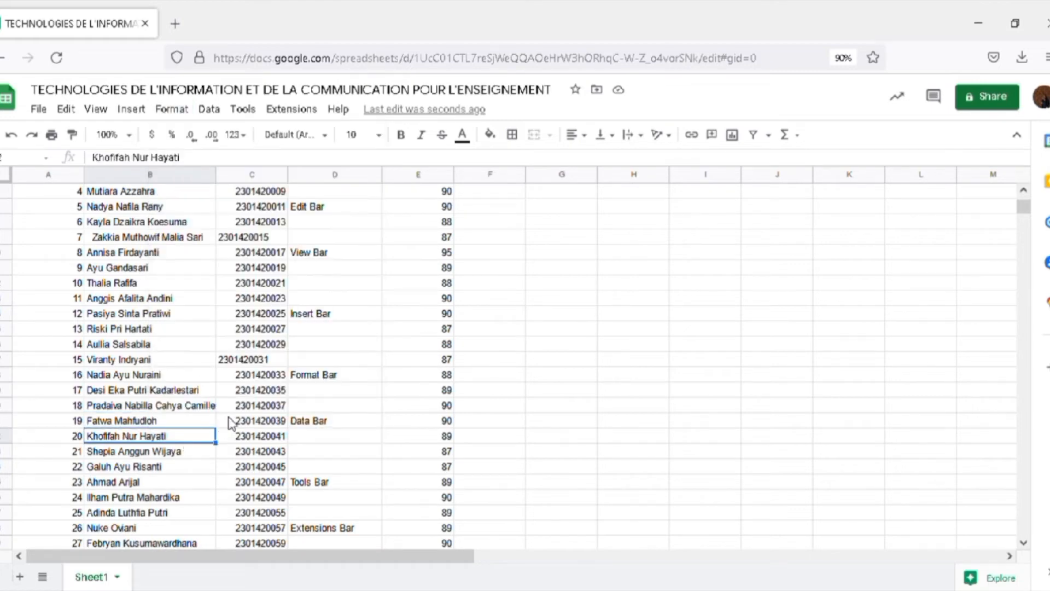
left_click(196, 424)
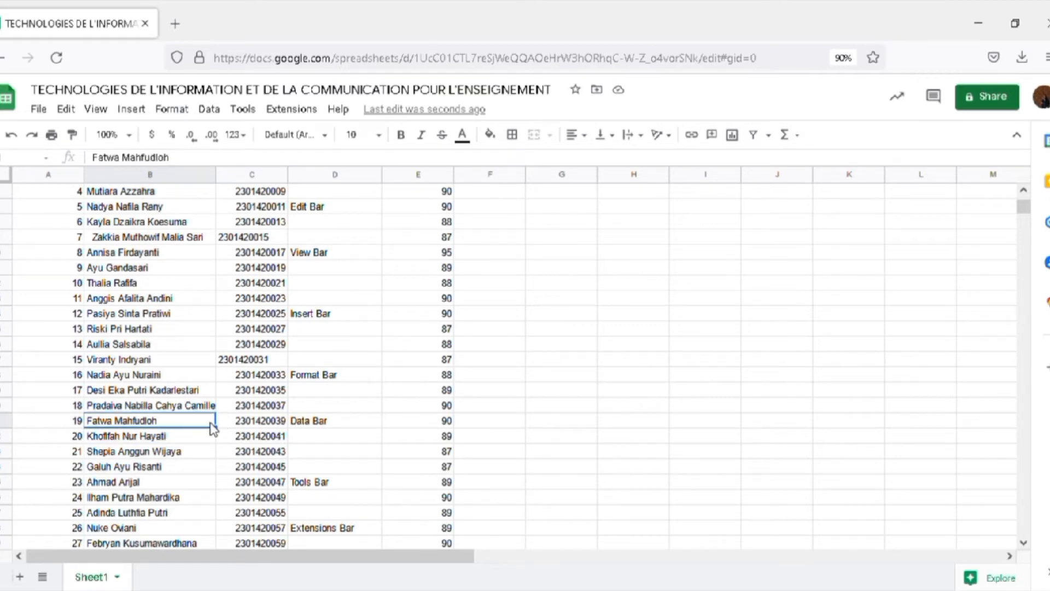
left_click(145, 420)
left_click_drag(146, 420, 328, 426)
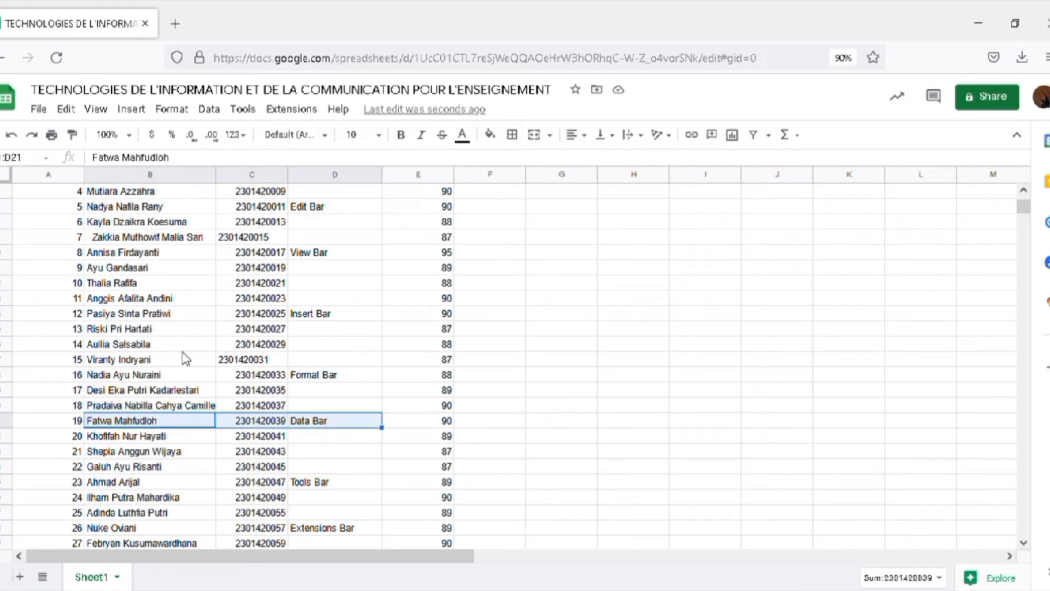
left_click(172, 112)
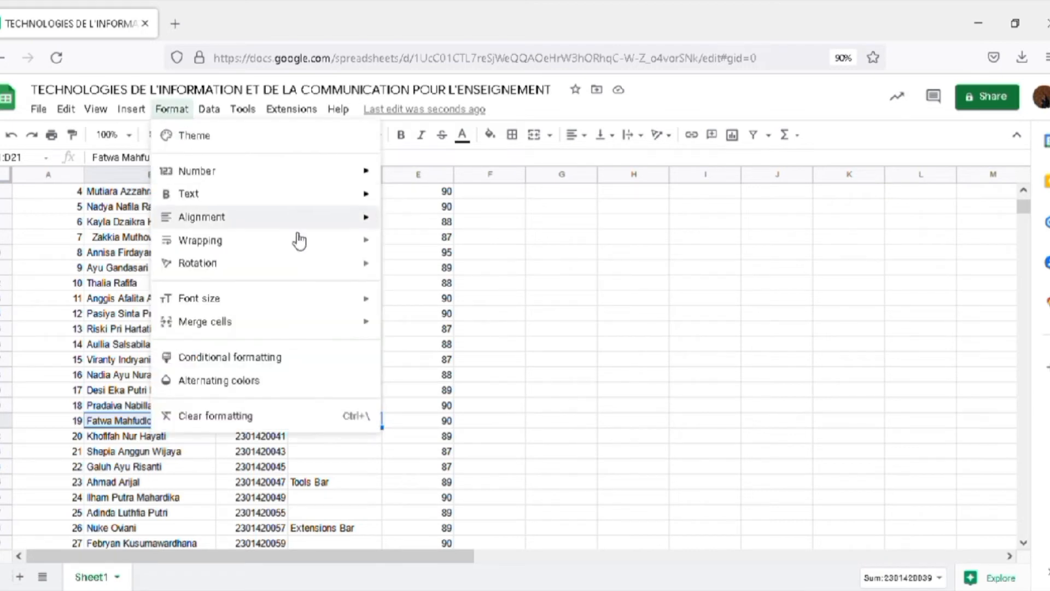
mouse_move(349, 329)
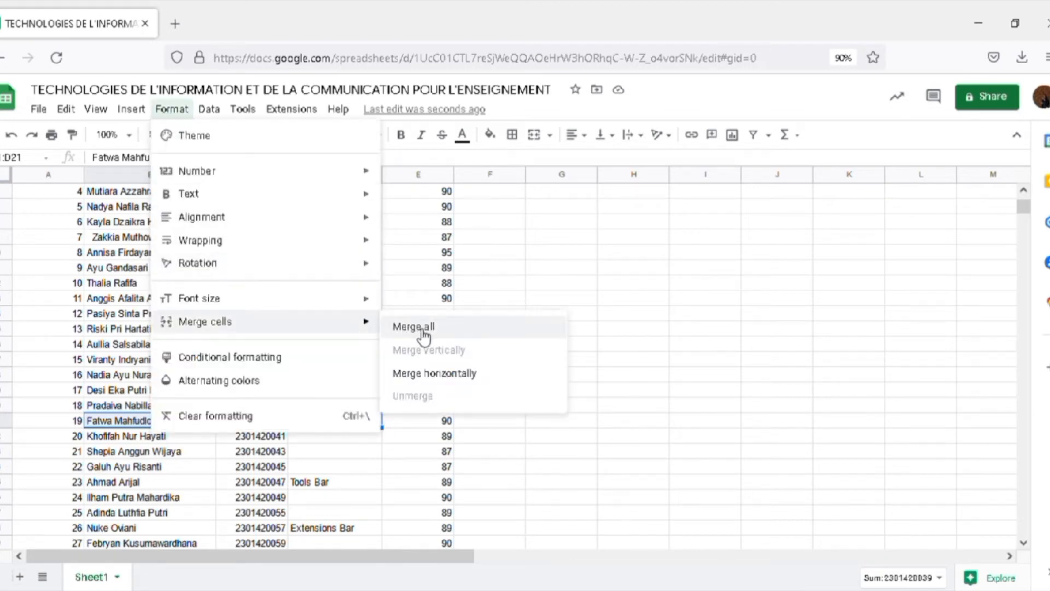
left_click(449, 384)
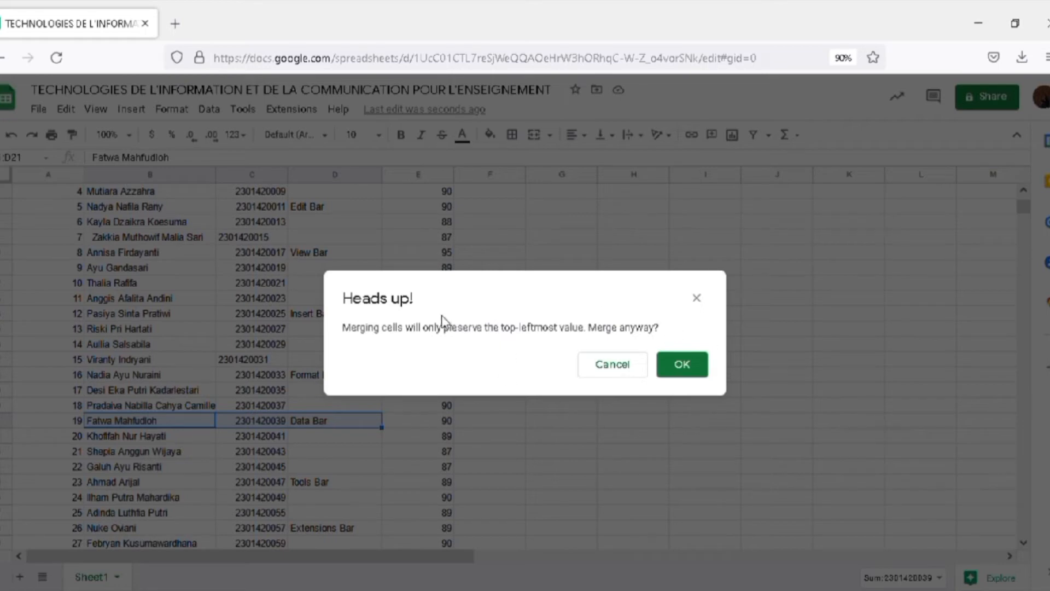
left_click(697, 298)
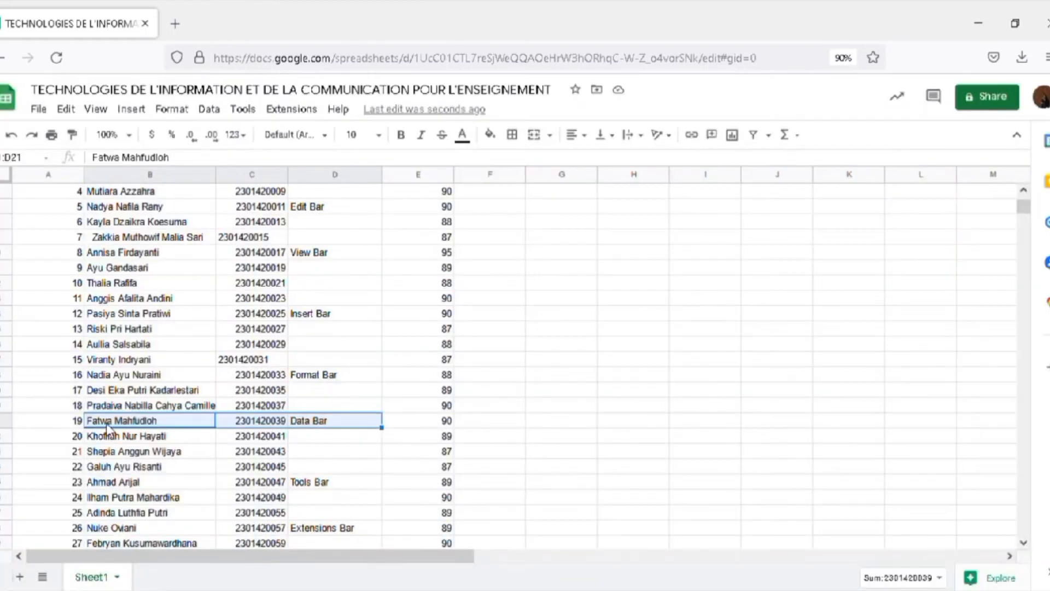
Step: Merge cells B21:D27 of entries 19 to 25 vertically, and undo the merge along with the edit before it
left_click_drag(104, 424, 359, 516)
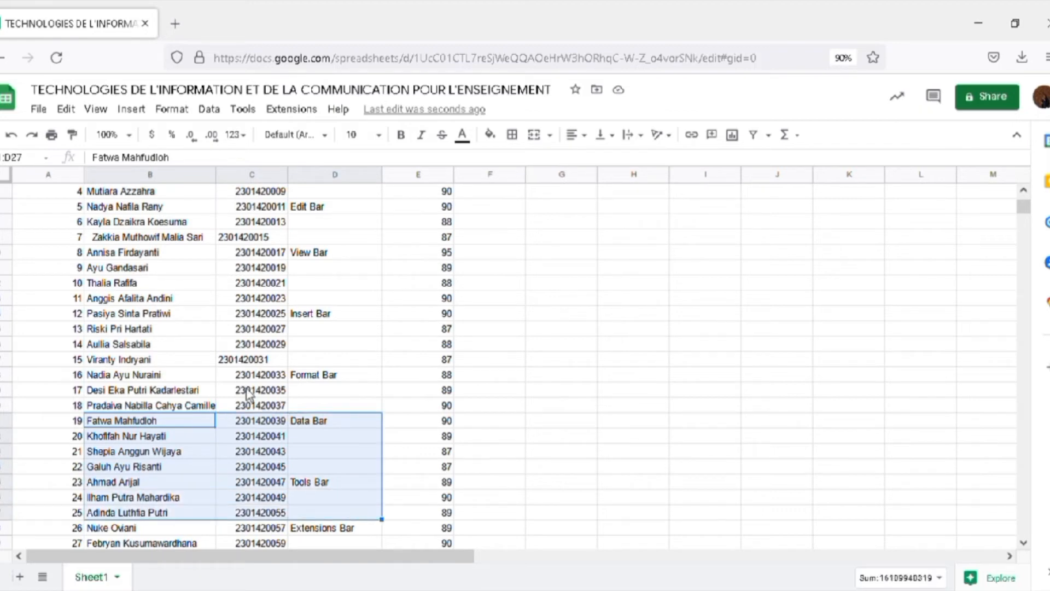
left_click(171, 111)
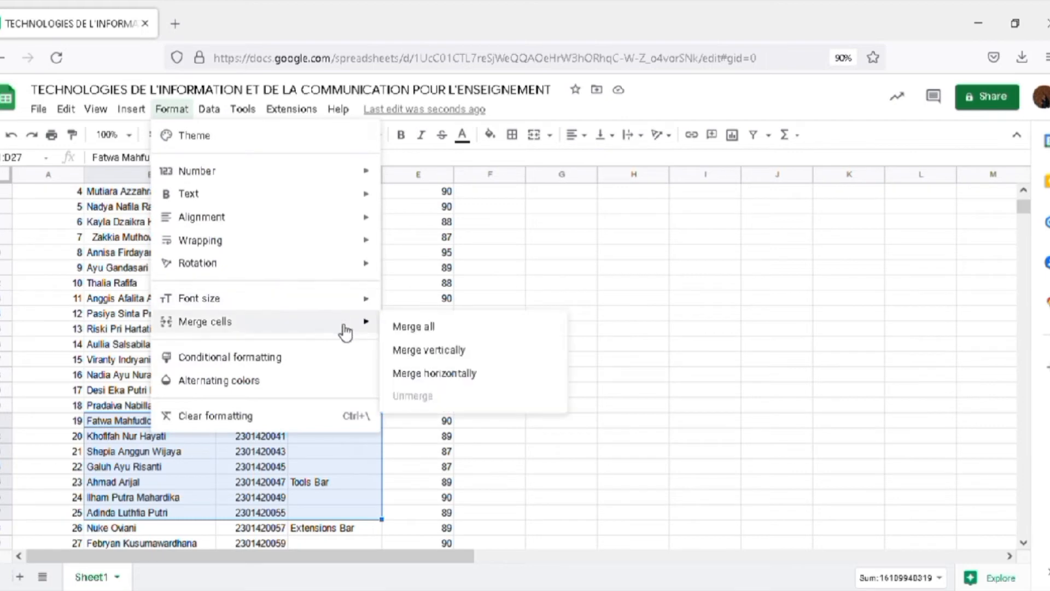
left_click(456, 352)
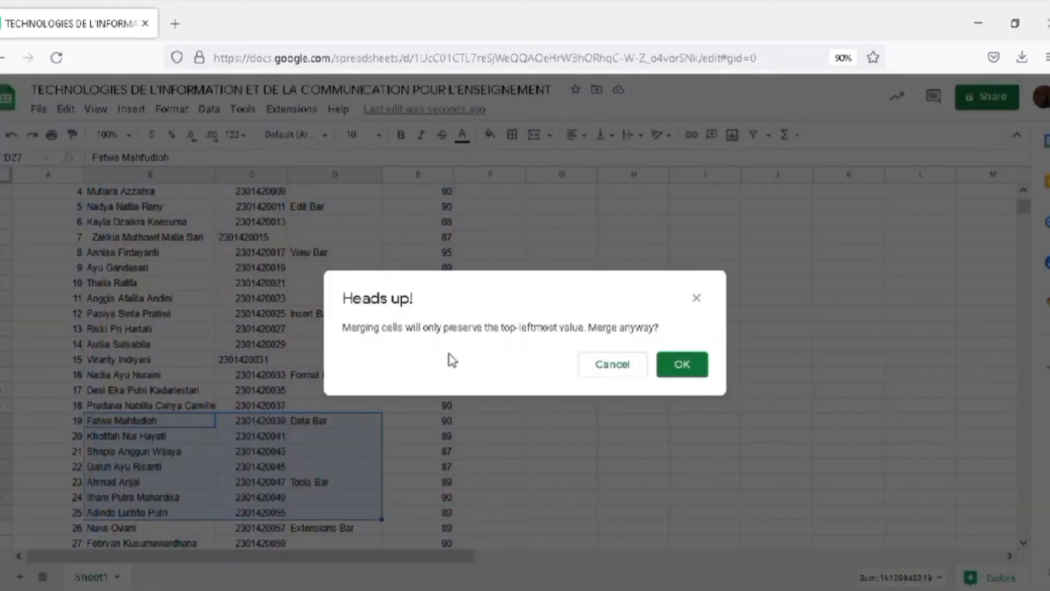
left_click(678, 367)
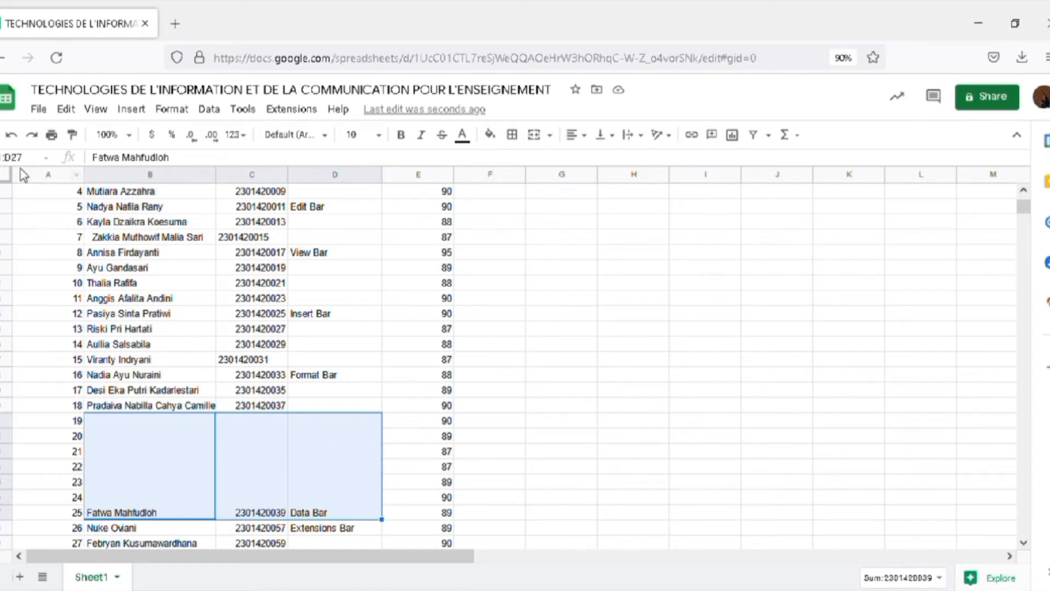
left_click(11, 138)
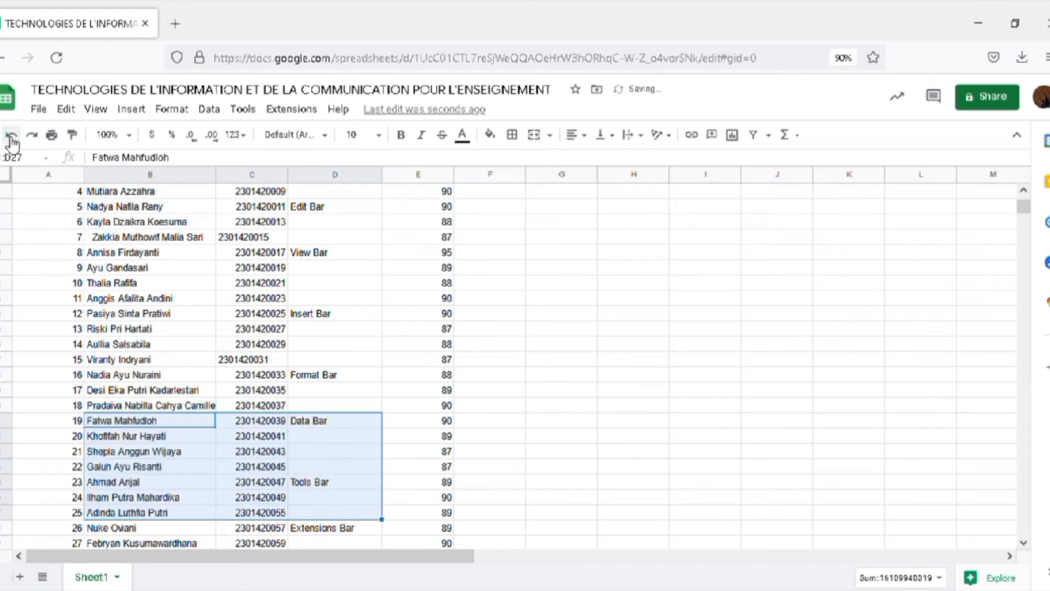
left_click(11, 137)
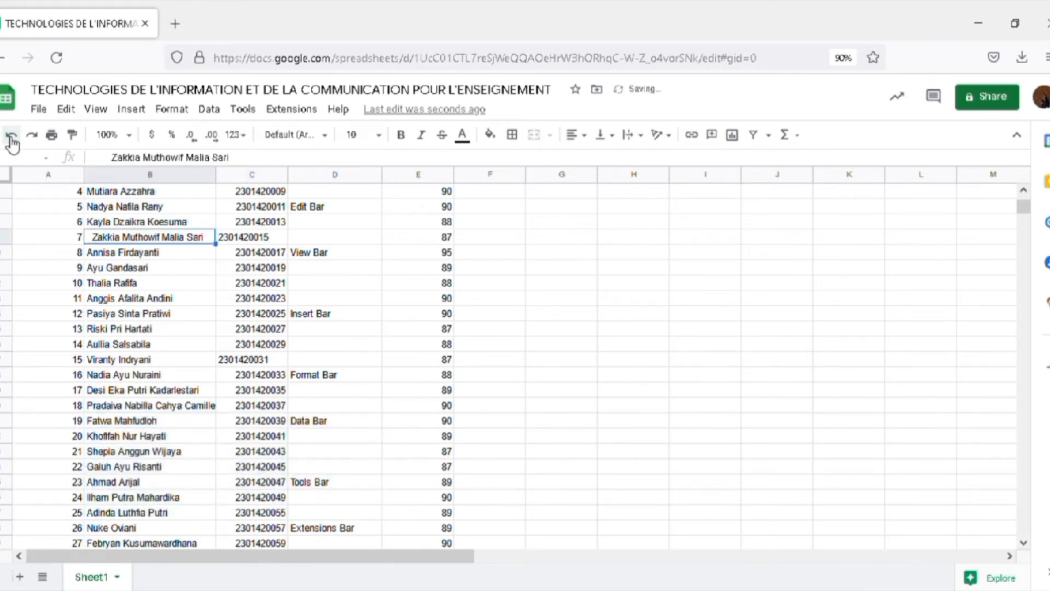
Step: Merge cells B21:D27 of entries 19 to 25 horizontally, and undo the merge along with the edit before it
left_click(119, 423)
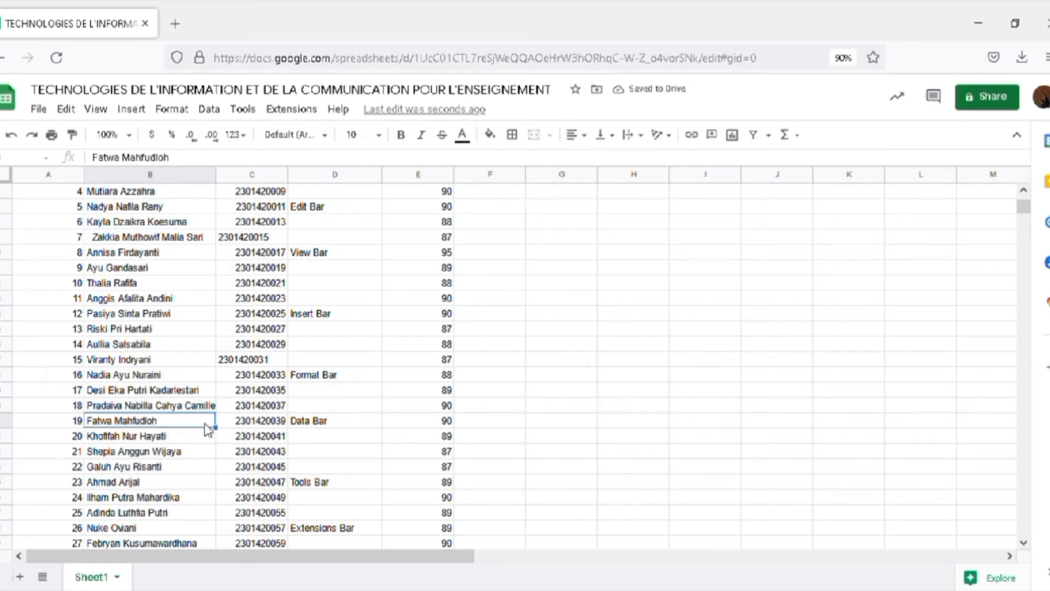
mouse_move(206, 428)
left_mouse_down()
mouse_move(301, 429)
mouse_move(359, 453)
mouse_move(364, 520)
left_mouse_up()
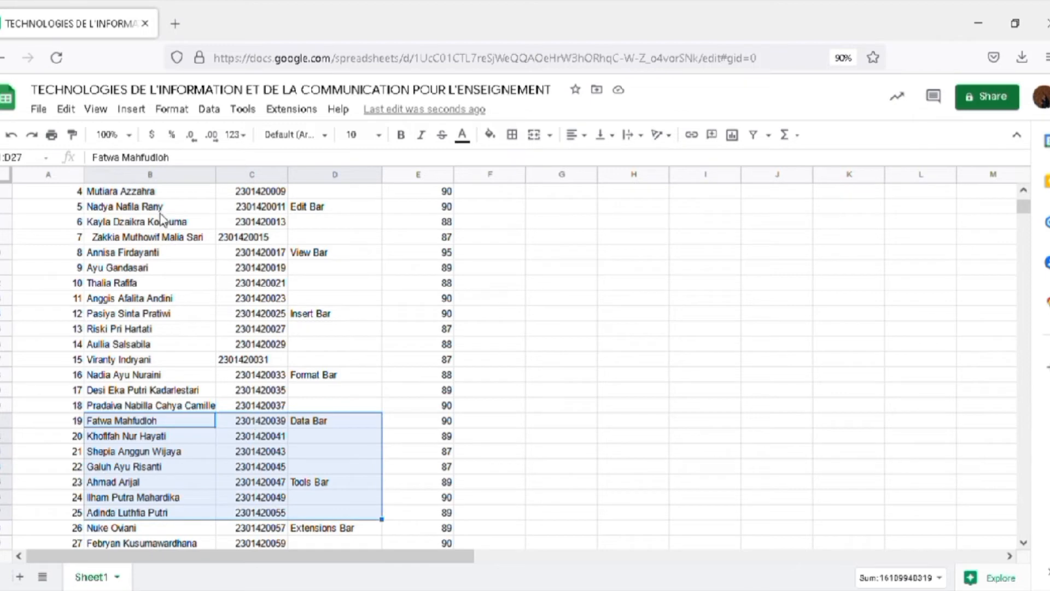
left_click(172, 110)
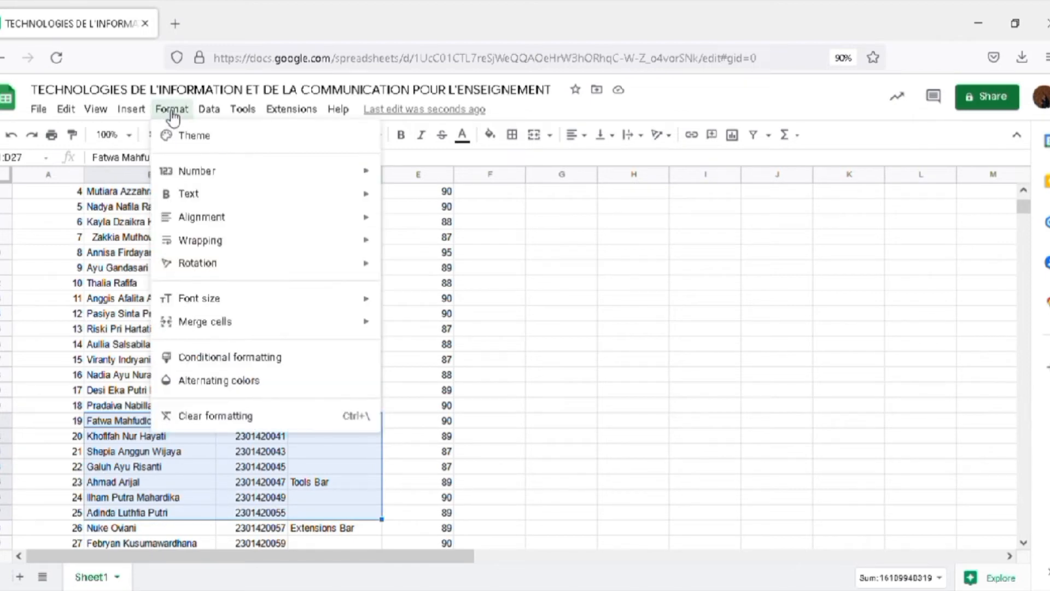
mouse_move(338, 327)
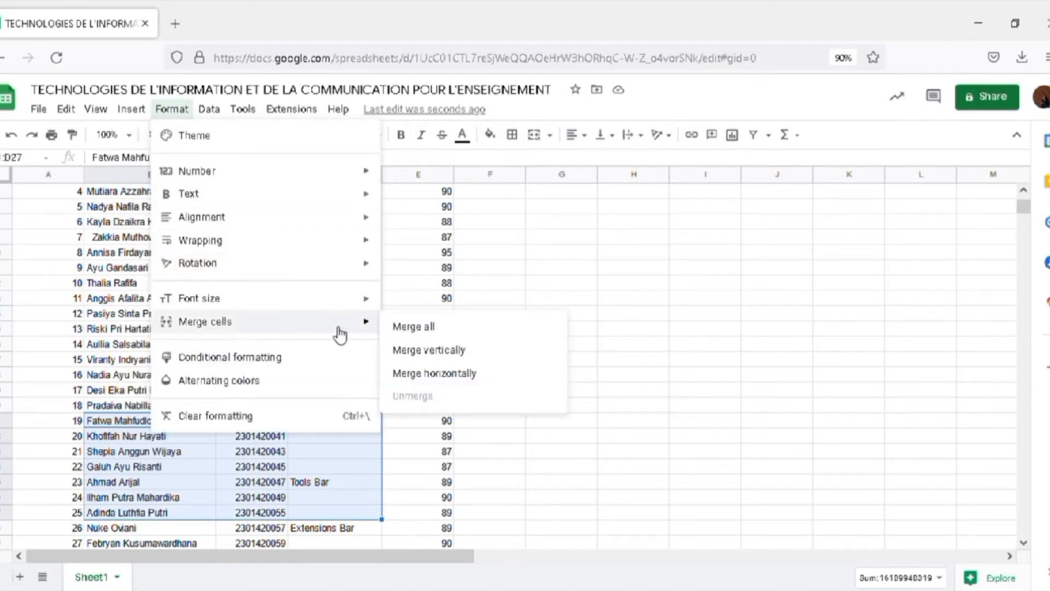
left_click(441, 376)
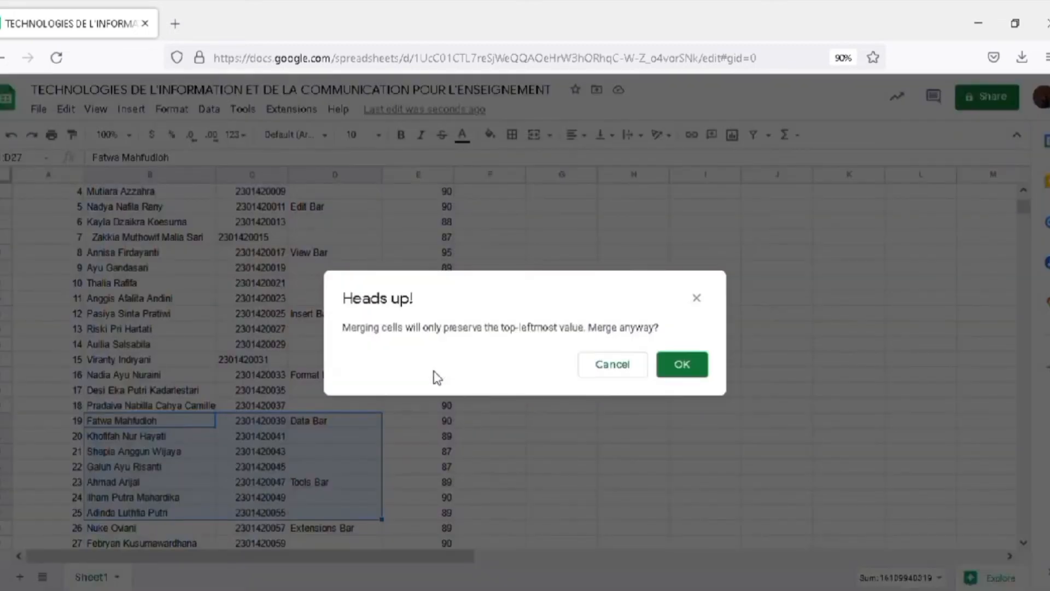
left_click(703, 367)
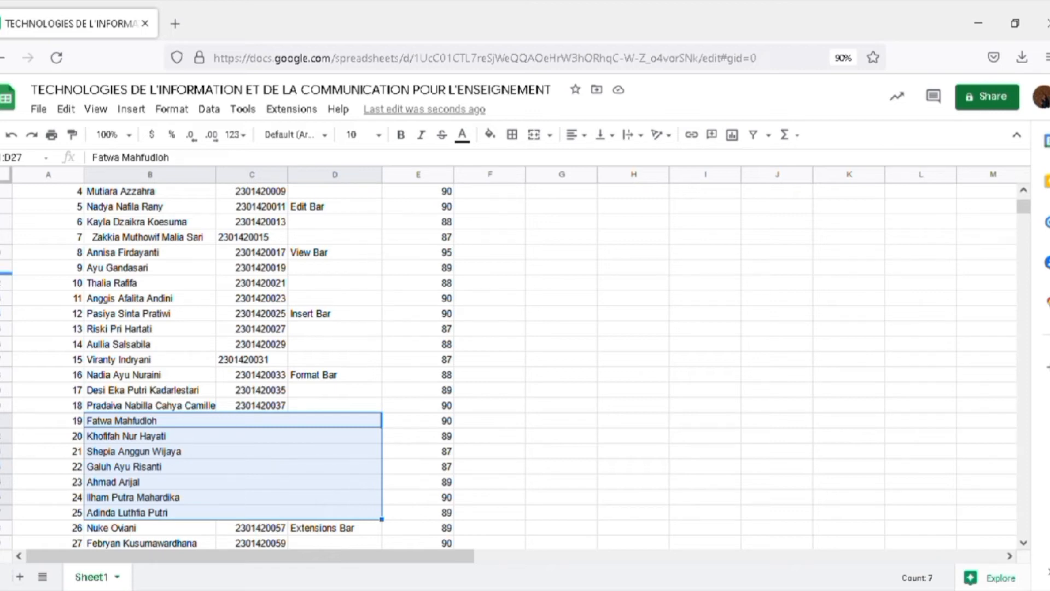
left_click(12, 135)
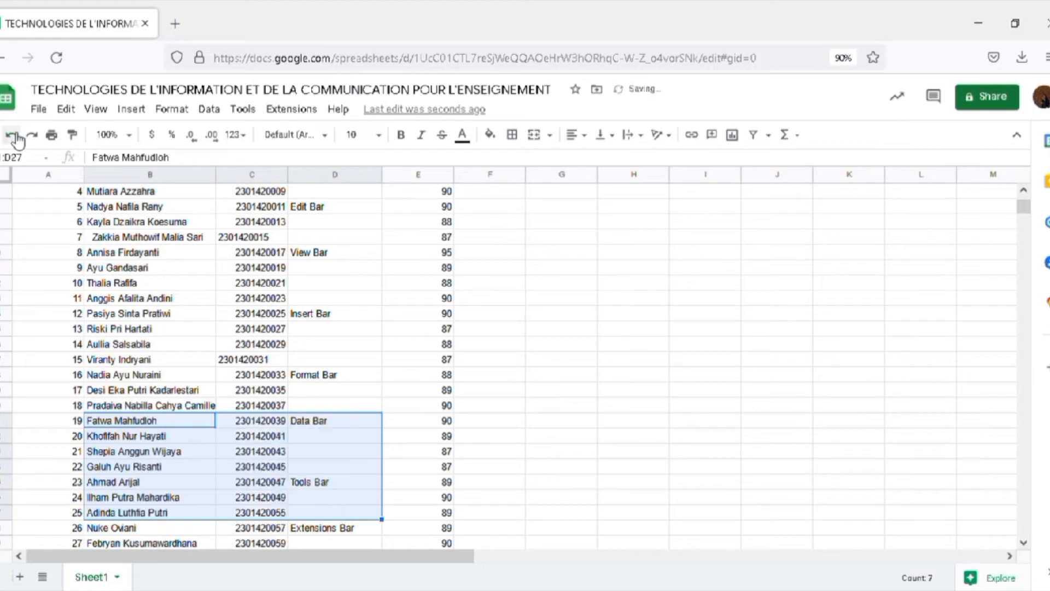
left_click(13, 136)
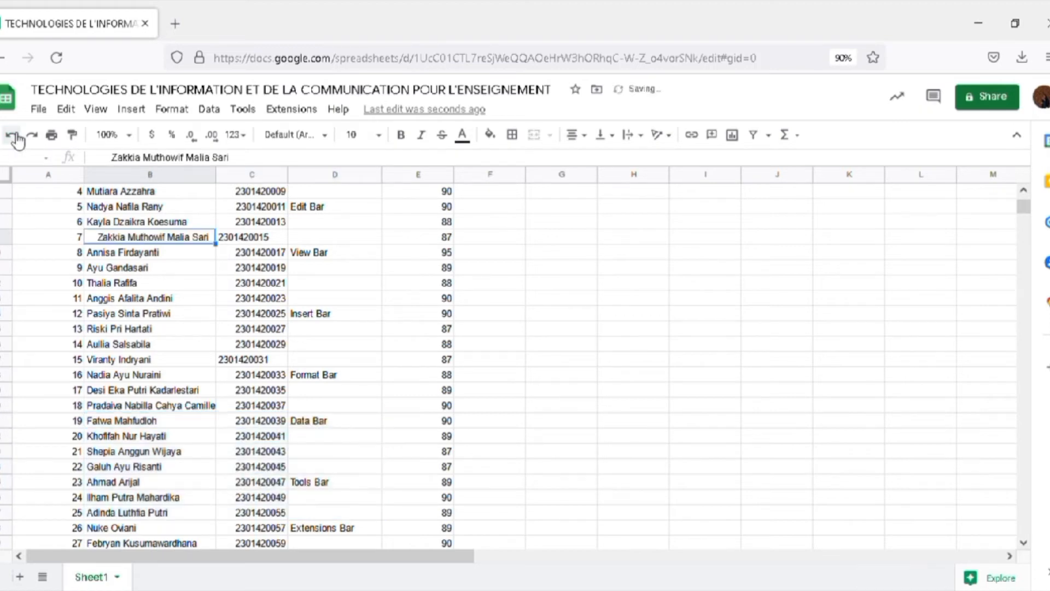
Step: Start a conditional formatting rule for cells B18:D27 of entries 16 to 25, and look through the available conditions, keeping "Is not empty"
left_click(170, 112)
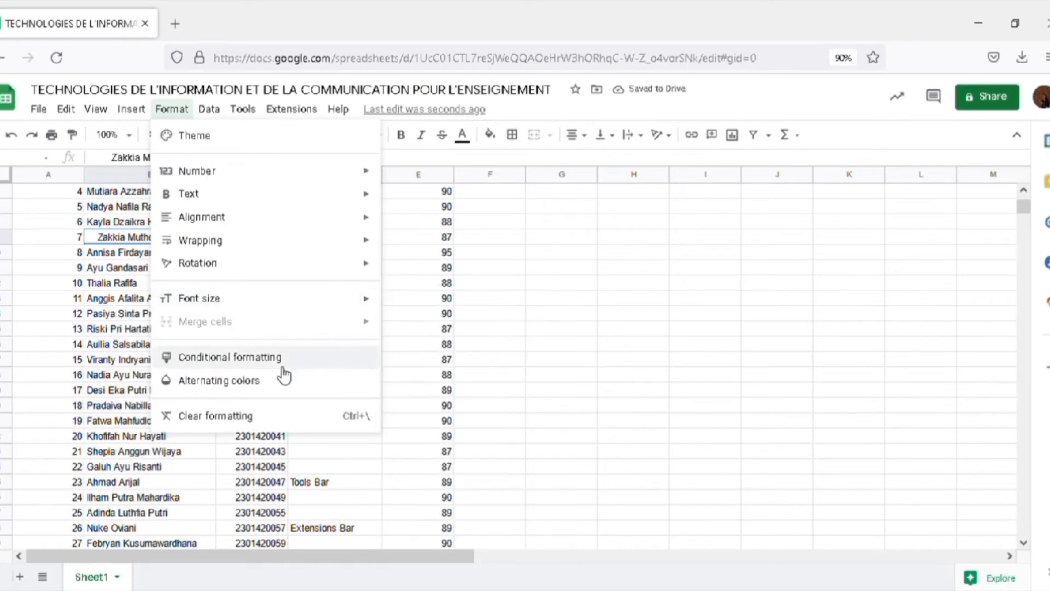
left_click(277, 456)
left_click(102, 378)
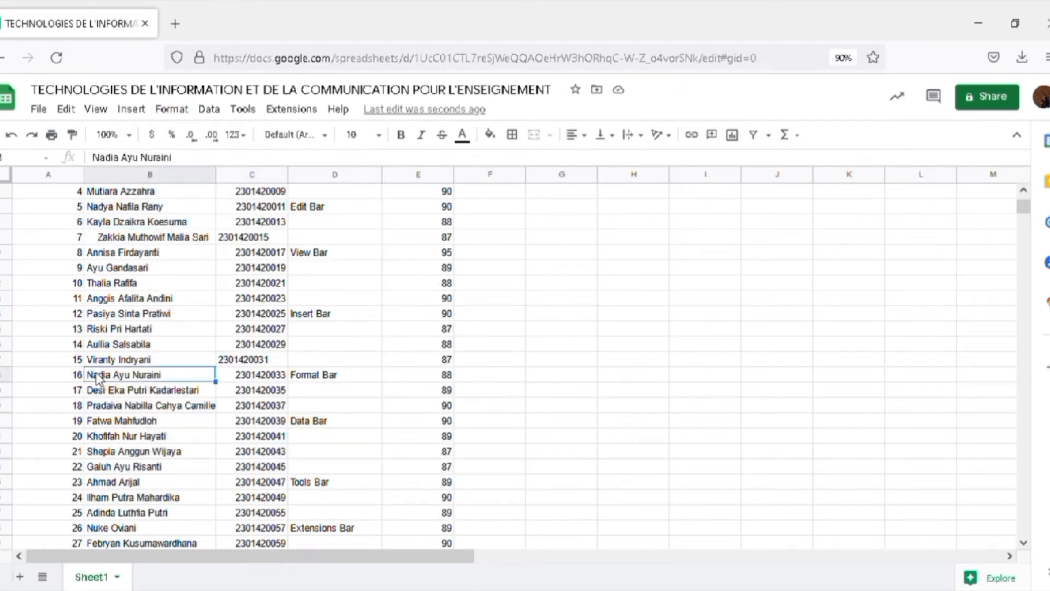
mouse_move(217, 378)
left_mouse_down()
mouse_move(340, 411)
mouse_move(347, 514)
left_mouse_up()
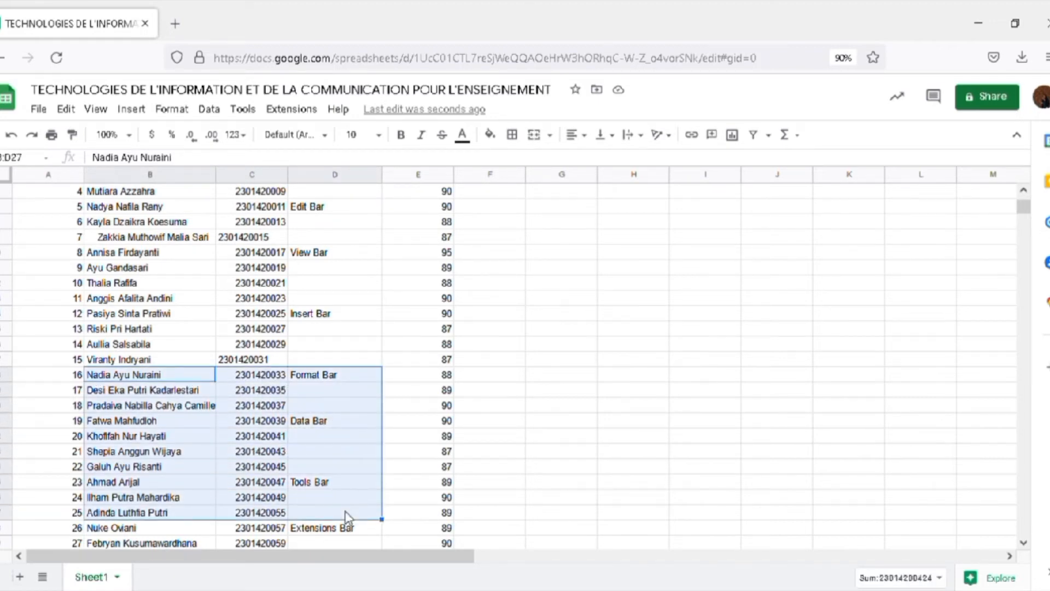
left_click(172, 109)
mouse_move(356, 323)
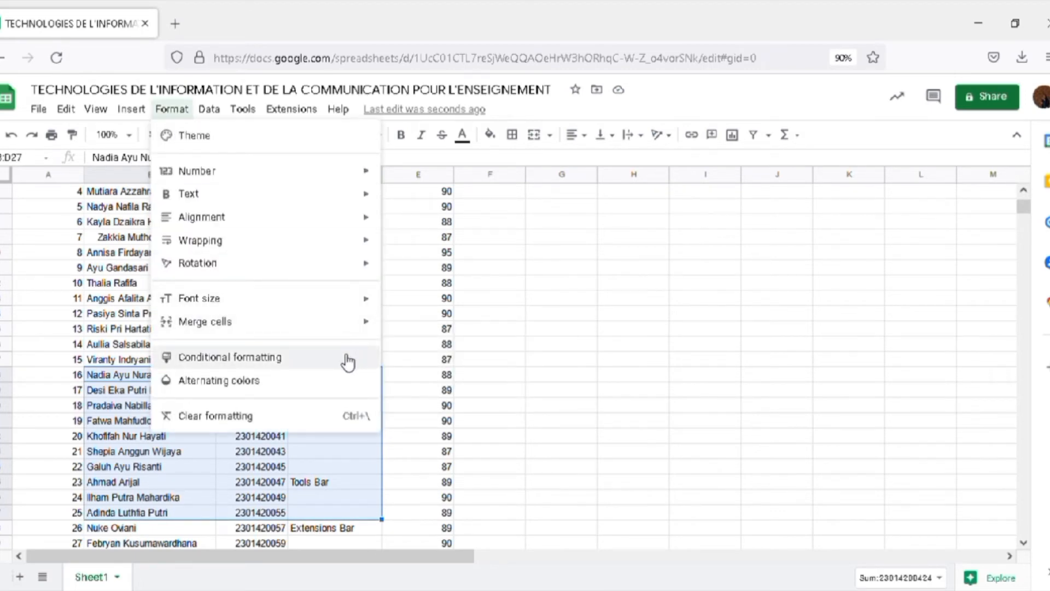
left_click(348, 362)
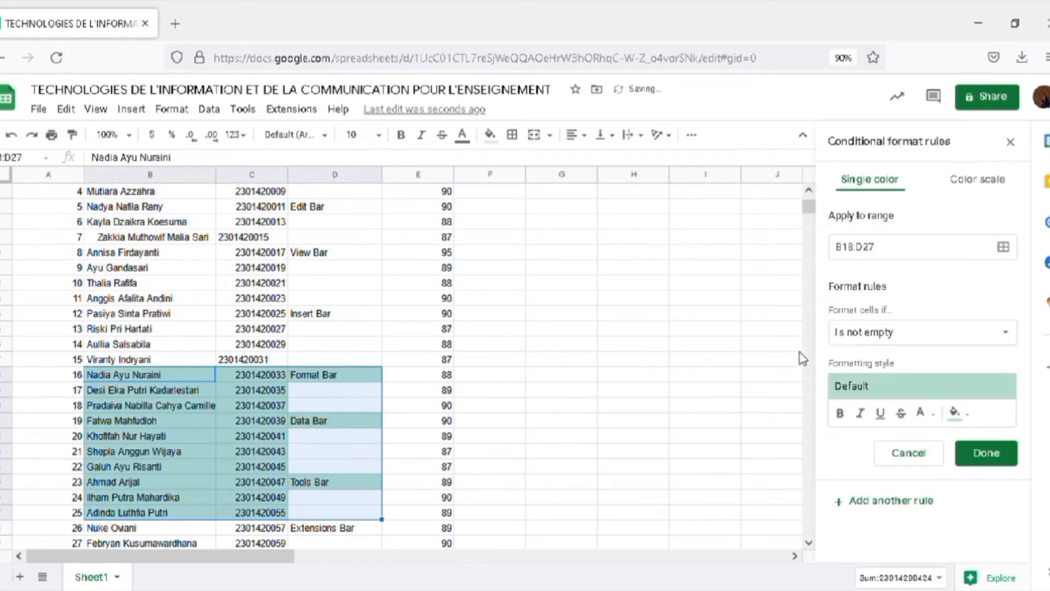
left_click(917, 340)
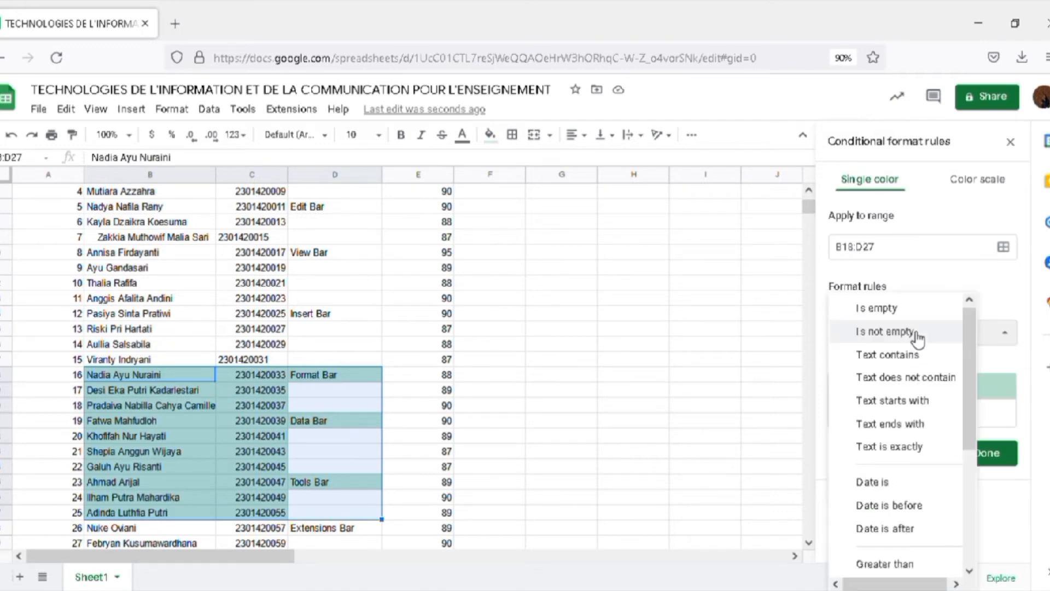
left_click(911, 250)
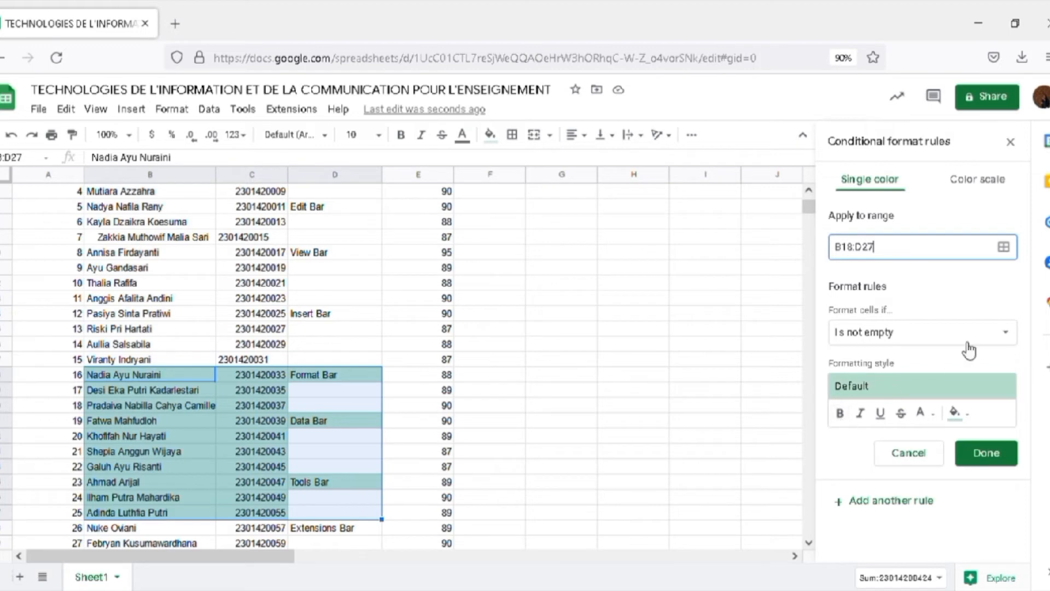
Step: Set the conditional rule's formatting style to italic, bold, underline and strikethrough
left_click(863, 416)
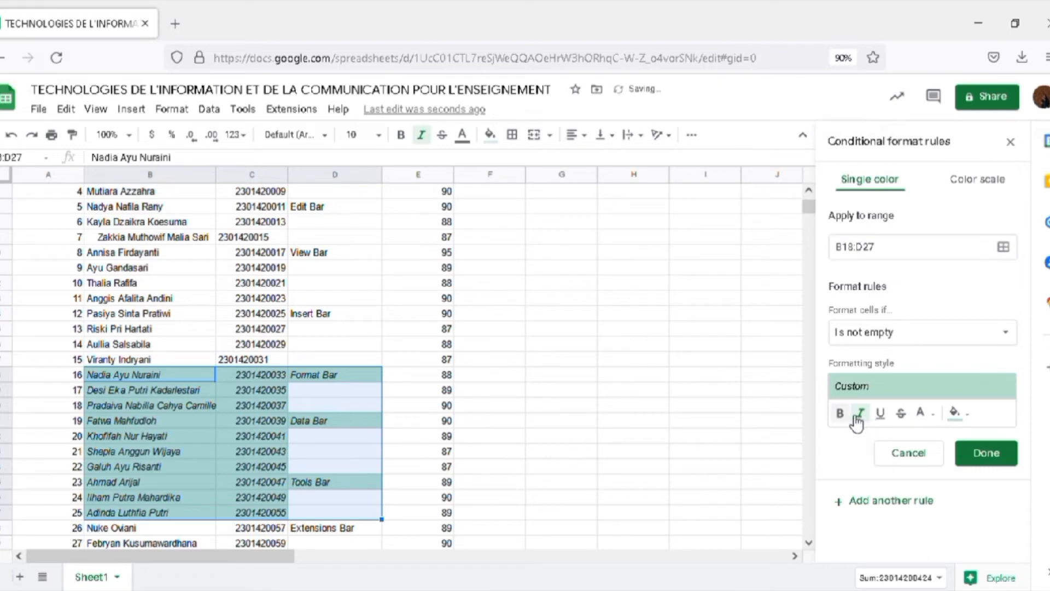
left_click(840, 414)
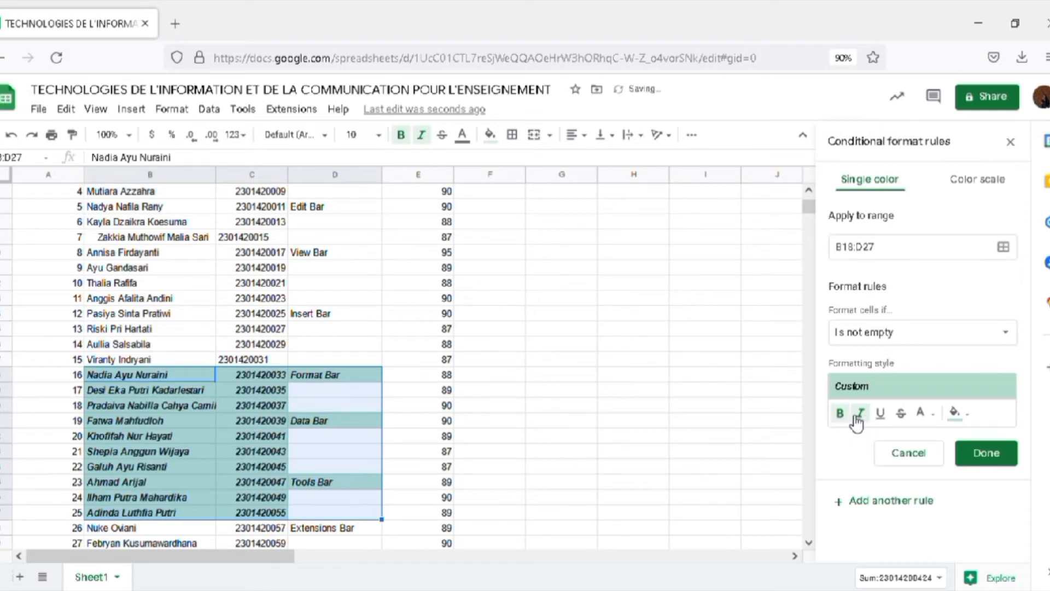
left_click(888, 415)
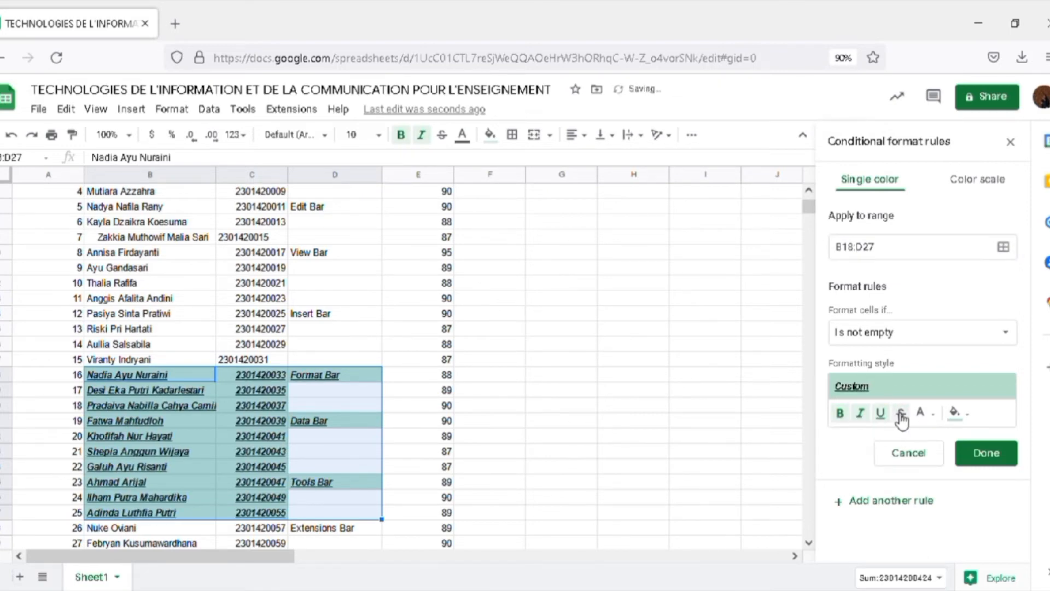
left_click(902, 415)
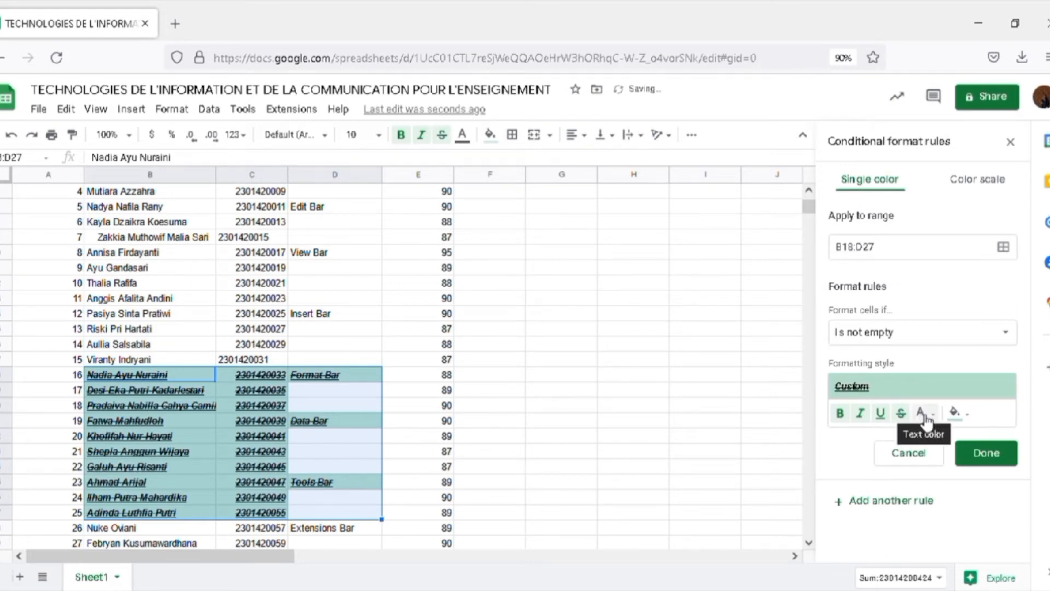
Step: Try dark green and settle on red as the conditional rule's text color, and remove its strikethrough
left_click(924, 420)
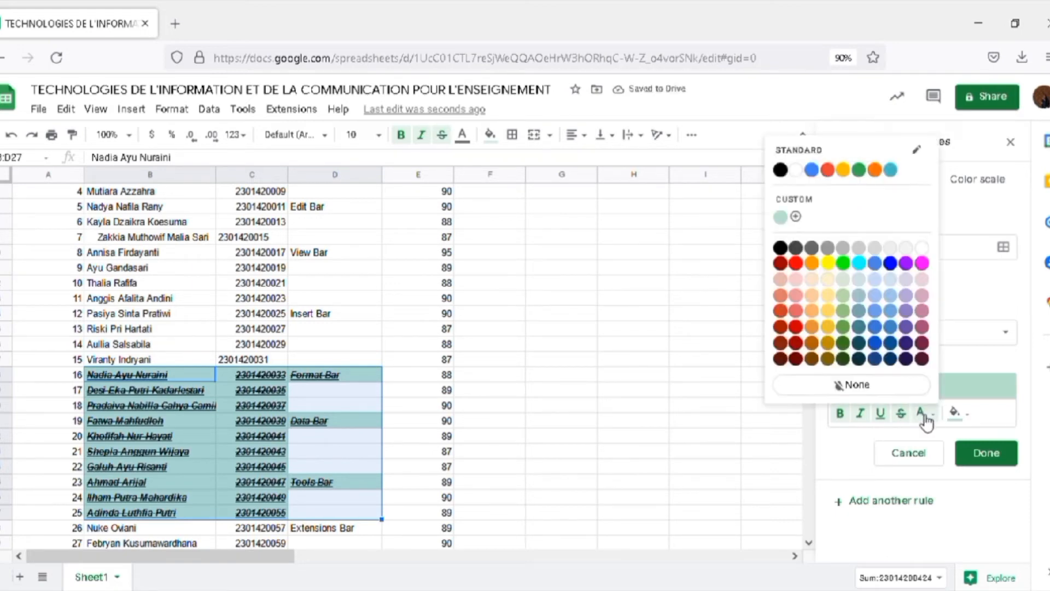
left_click(843, 343)
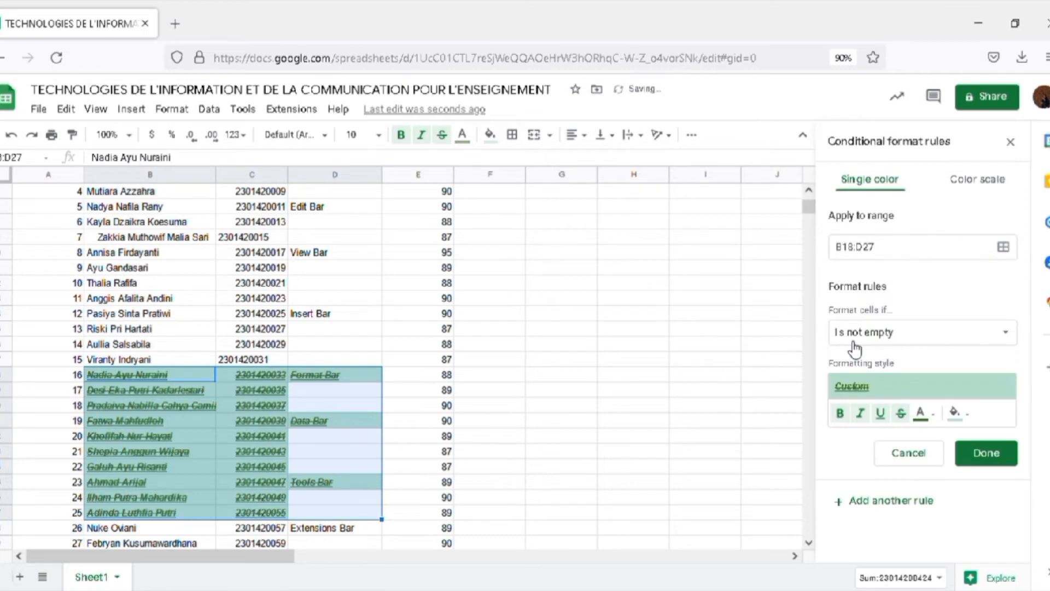
left_click(930, 418)
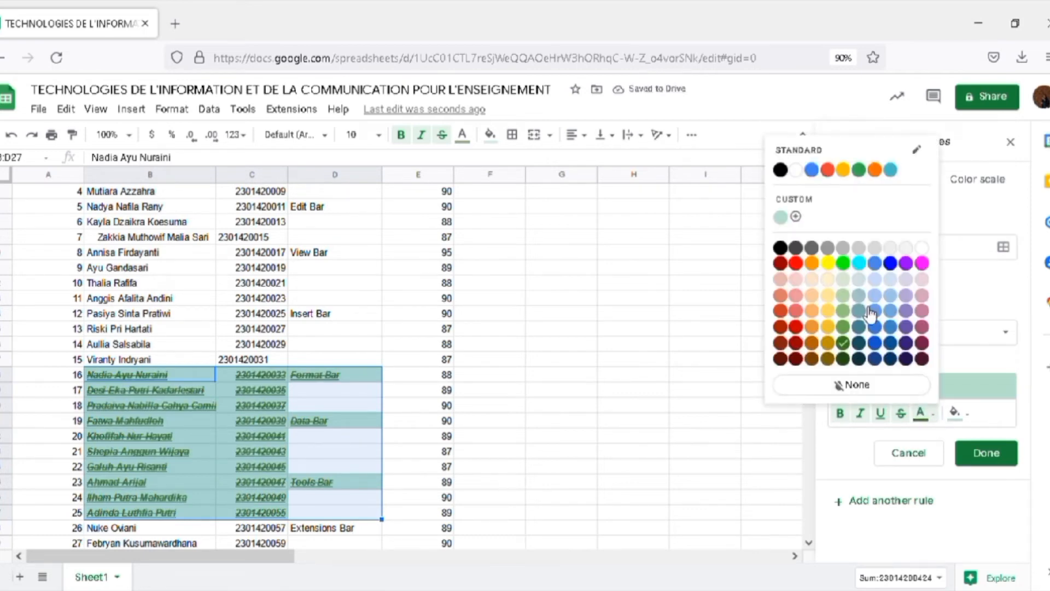
left_click(798, 328)
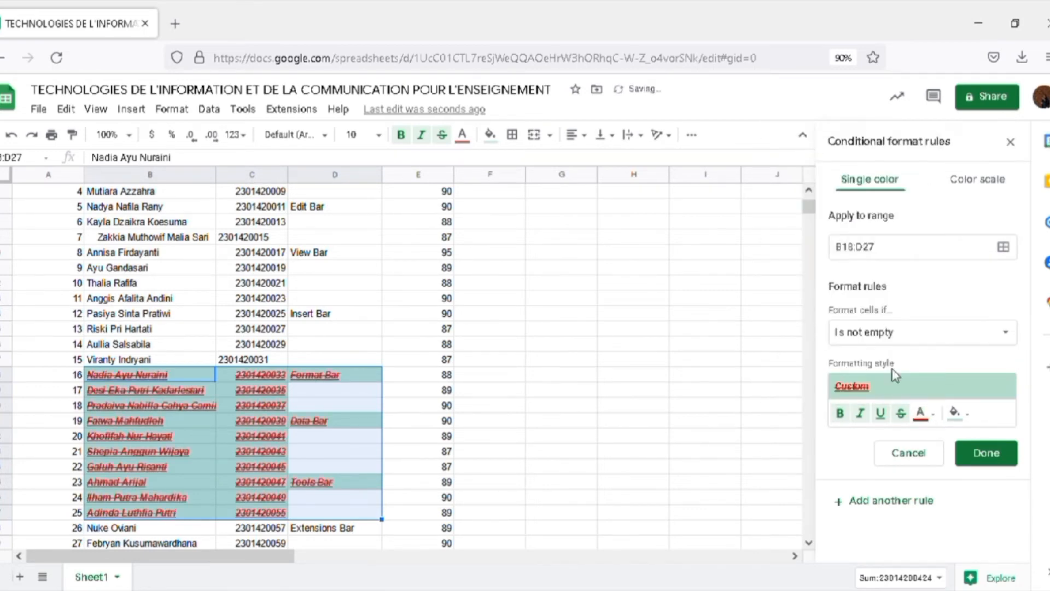
left_click(903, 416)
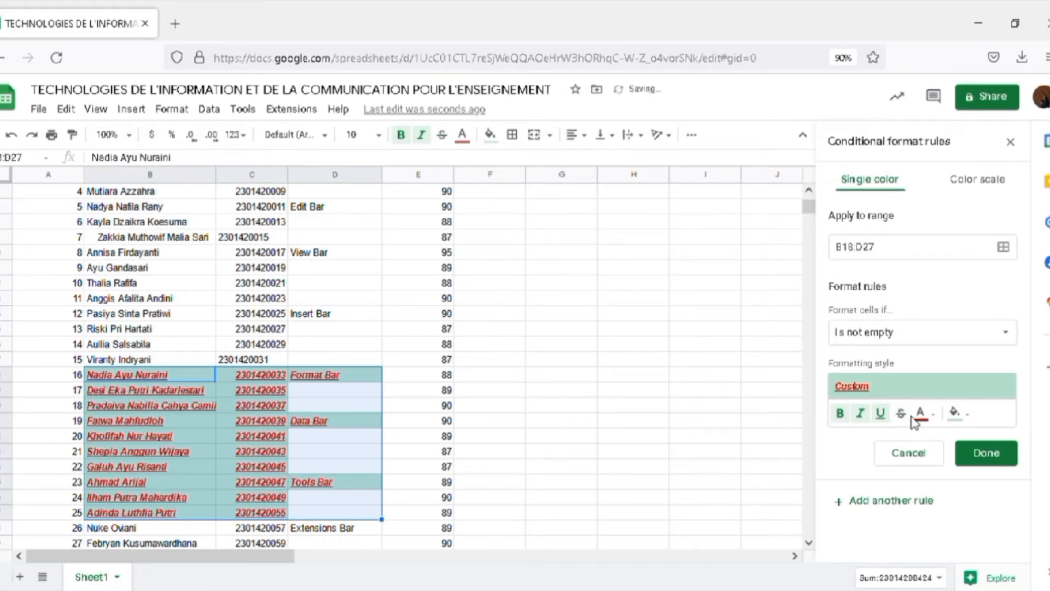
Step: Set the conditional rule's fill color to dark blue, and cancel the rule
left_click(969, 417)
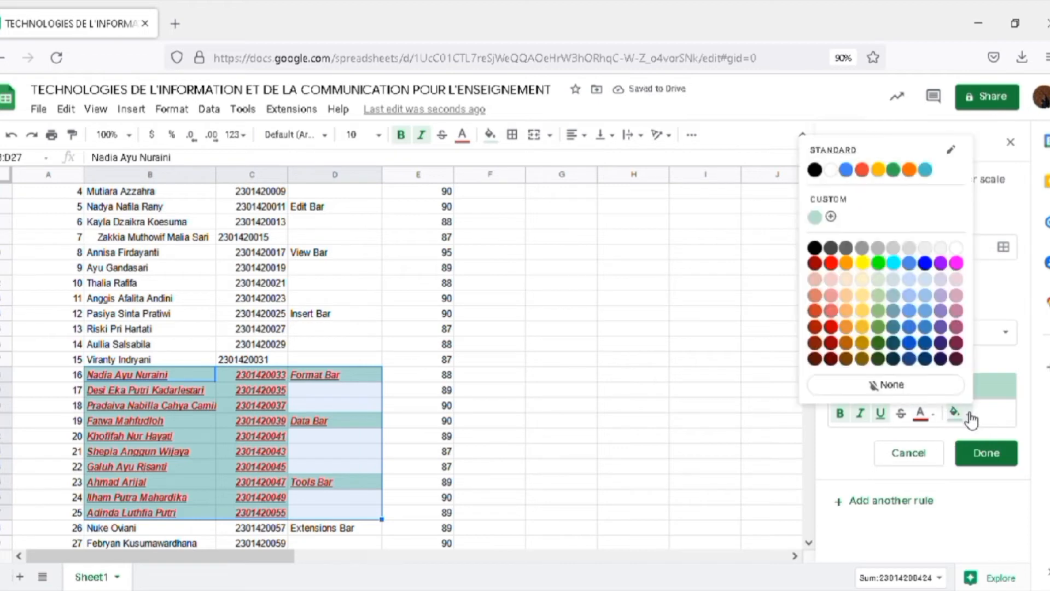
left_click(929, 359)
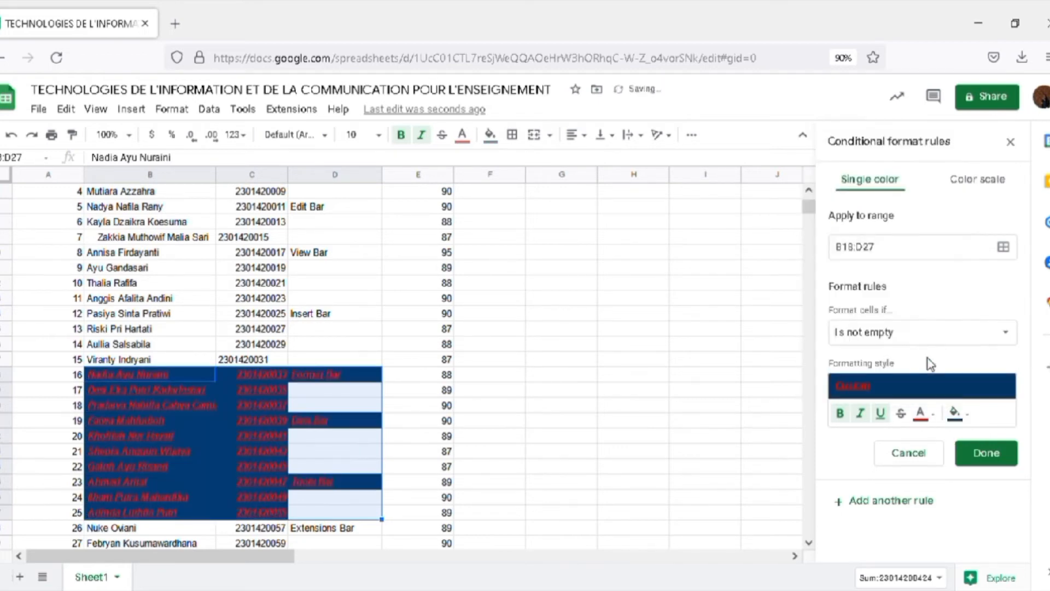
left_click(907, 454)
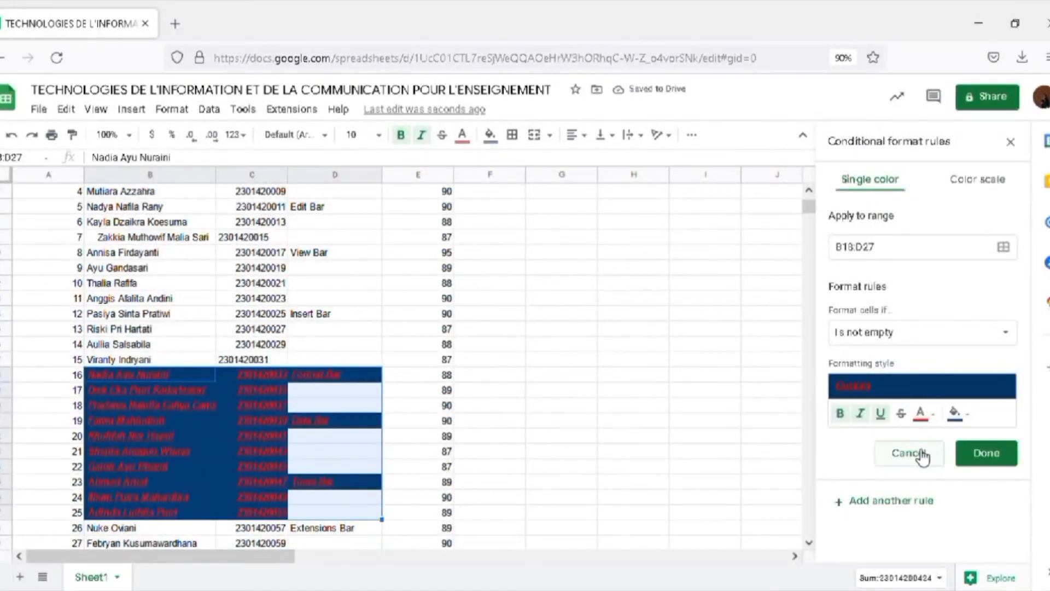
left_click(906, 453)
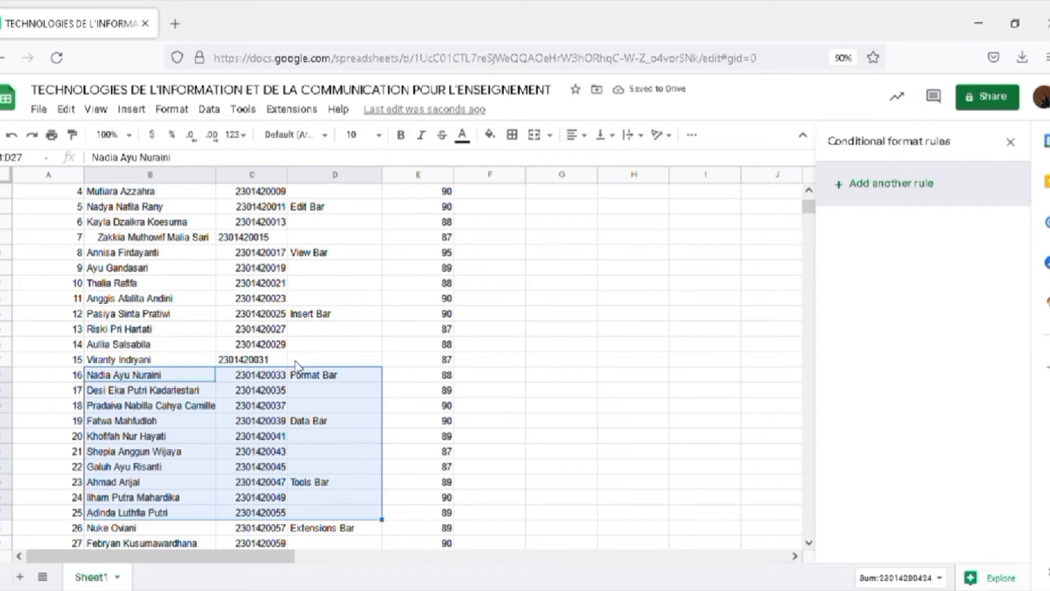
Step: Apply alternating colors to cells B18:D27 in the default gray style with both a header and a footer
left_click(186, 114)
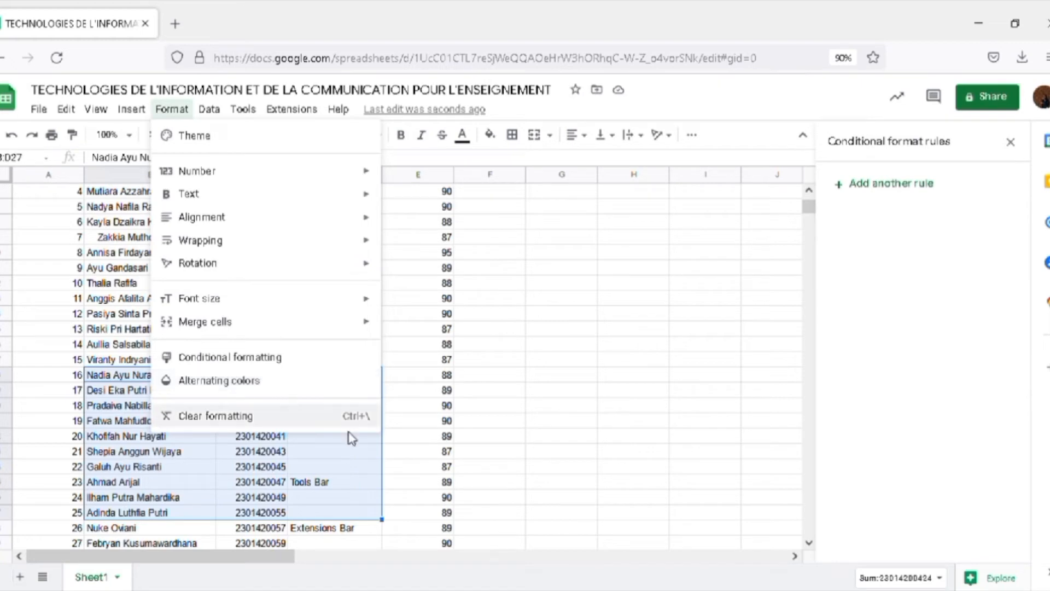
left_click(242, 382)
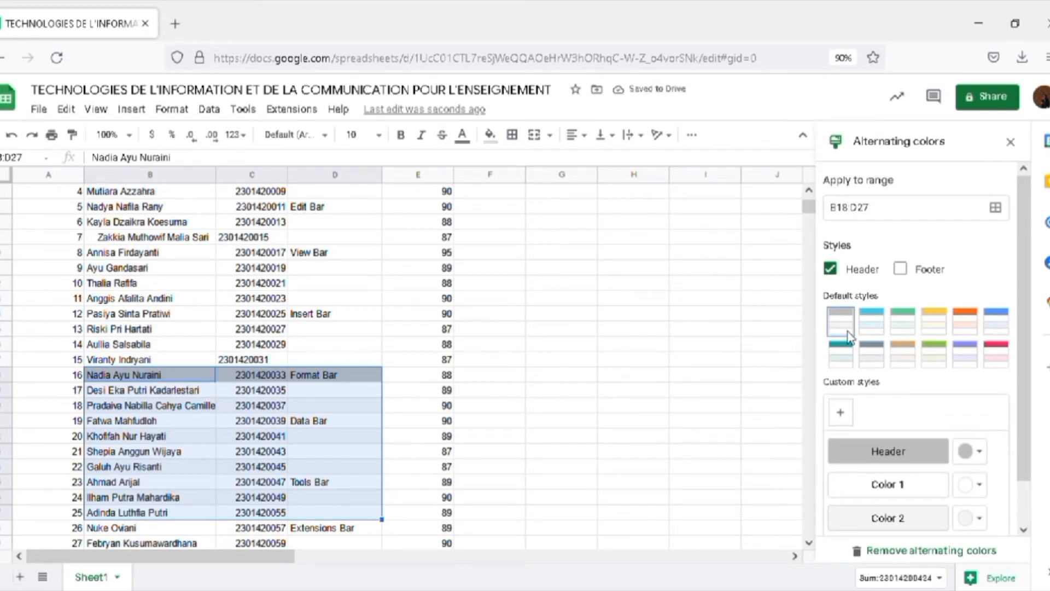
left_click(908, 276)
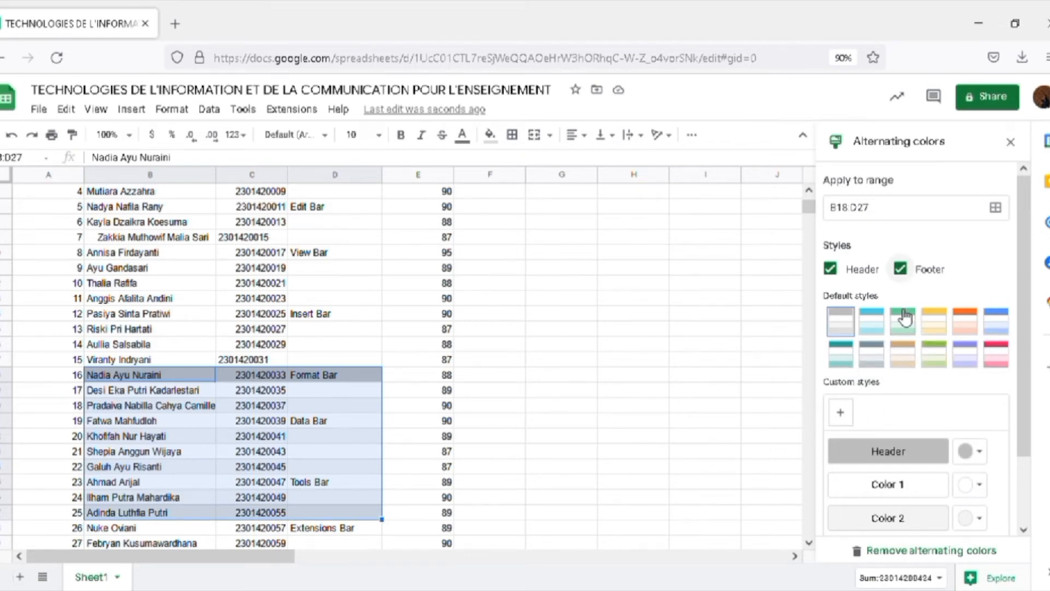
Step: Undo the alternating colors and conditional formatting on cells B18:D27, back through the preceding change to the name cell in row 17
left_click(15, 143)
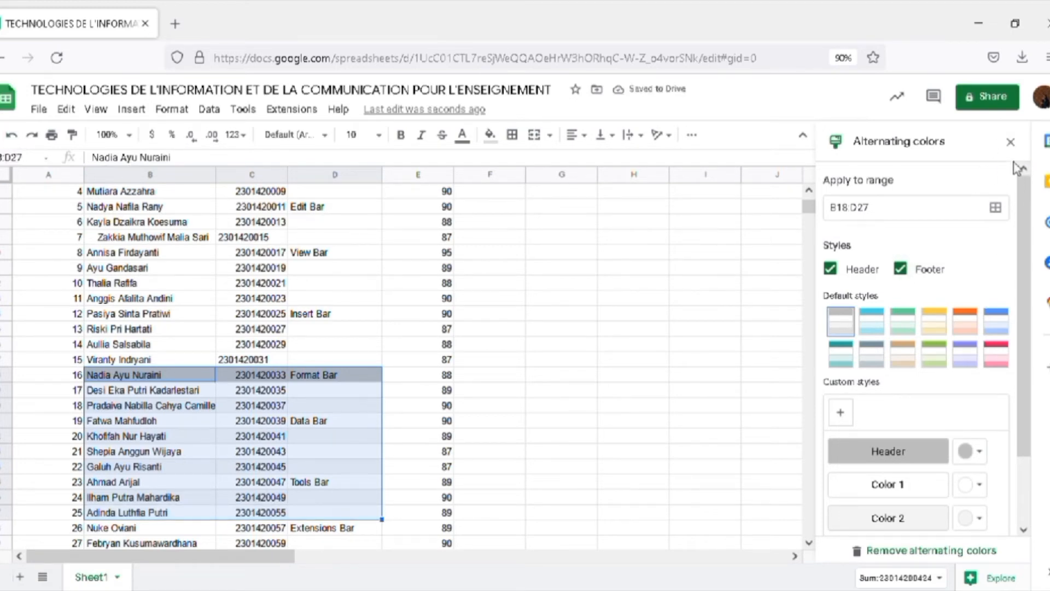
left_click(1011, 141)
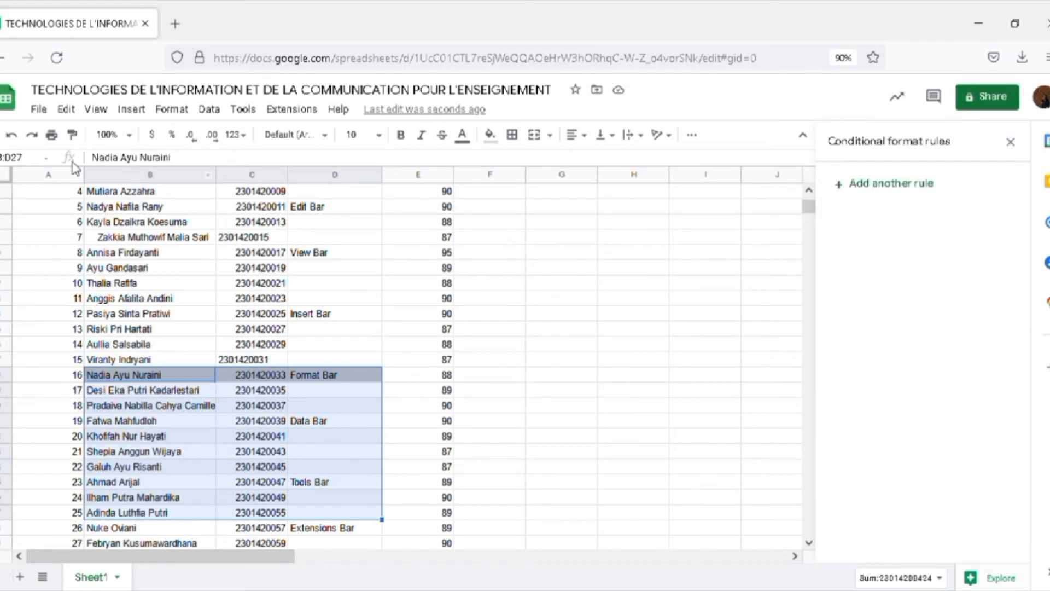
left_click(16, 141)
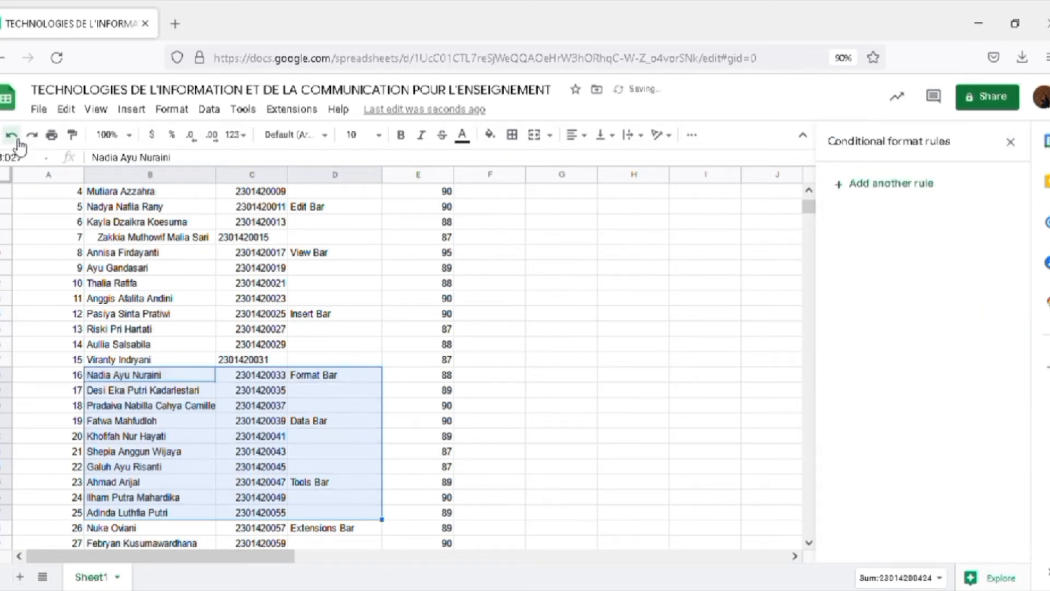
left_click(16, 141)
left_click(16, 141)
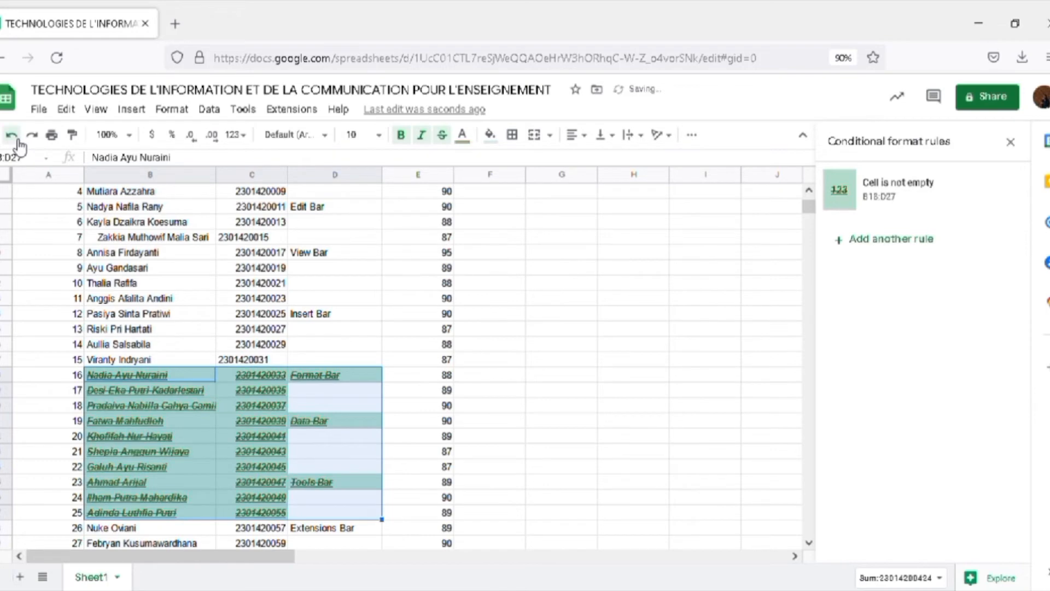
left_click(17, 141)
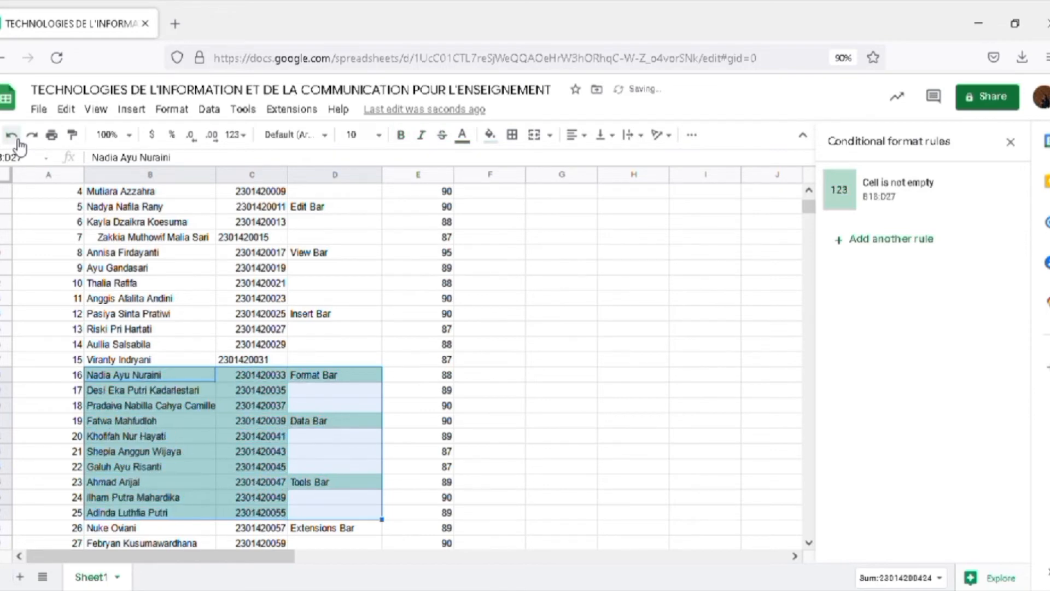
left_click(17, 141)
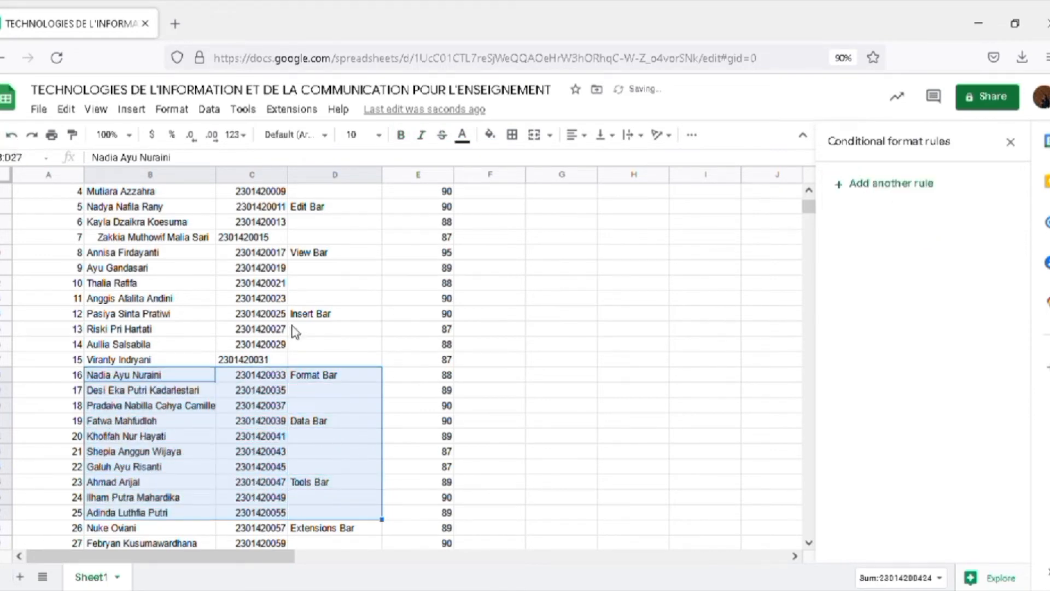
left_click(17, 141)
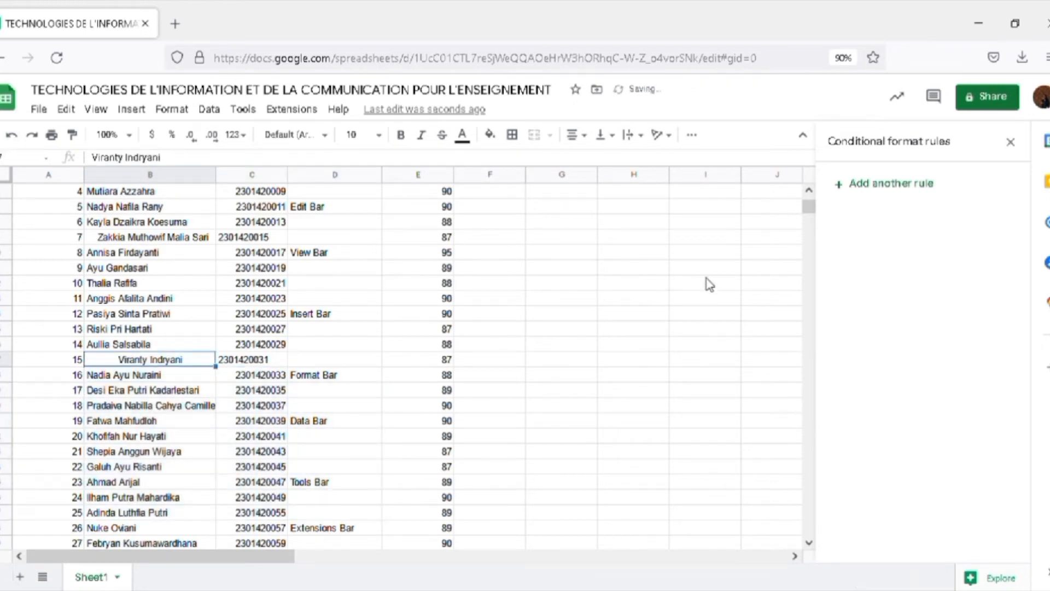
Step: Apply alternating colors to the whole student table A2:E31 with a header, using the default purple style
scroll(808, 206, "up", 3)
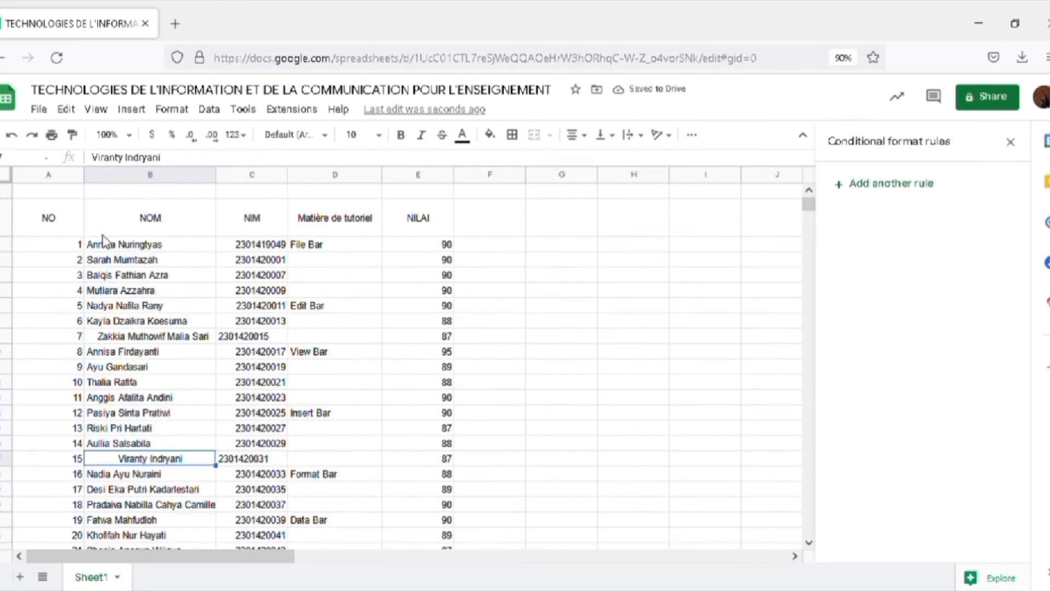
left_click_drag(22, 209, 434, 465)
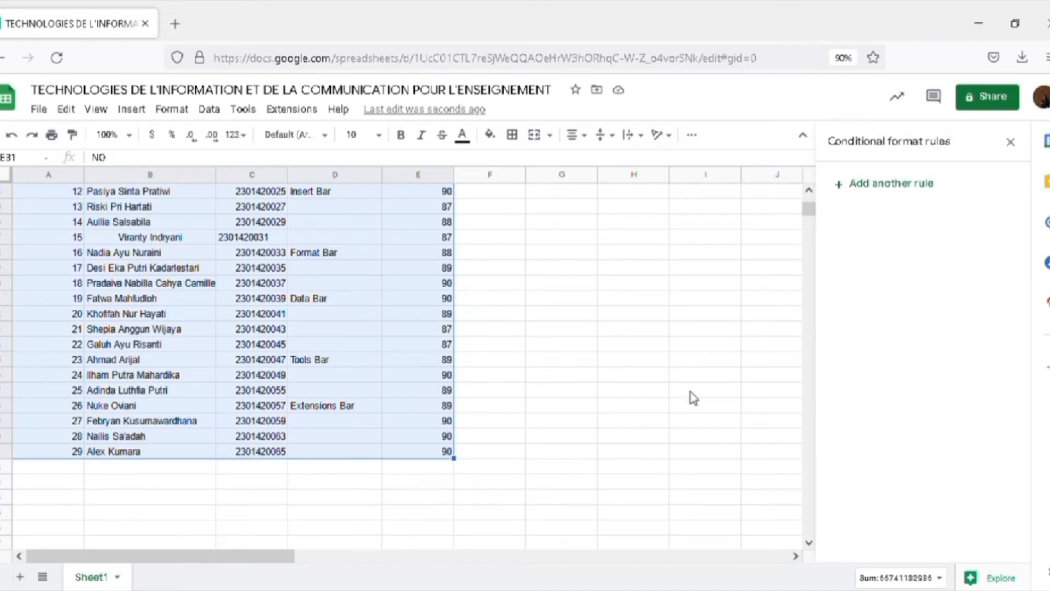
left_click(173, 117)
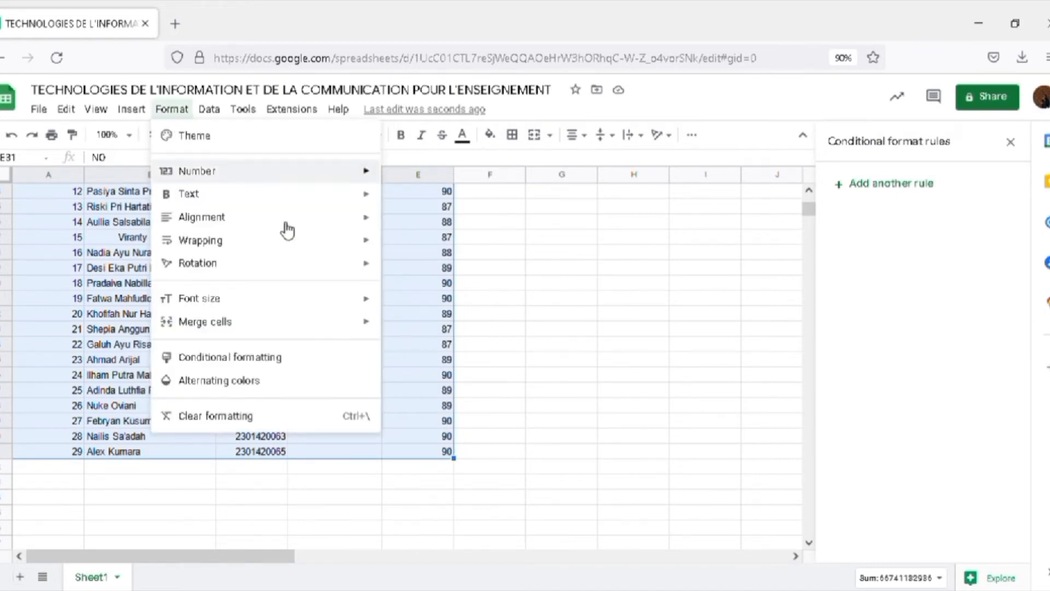
left_click(302, 386)
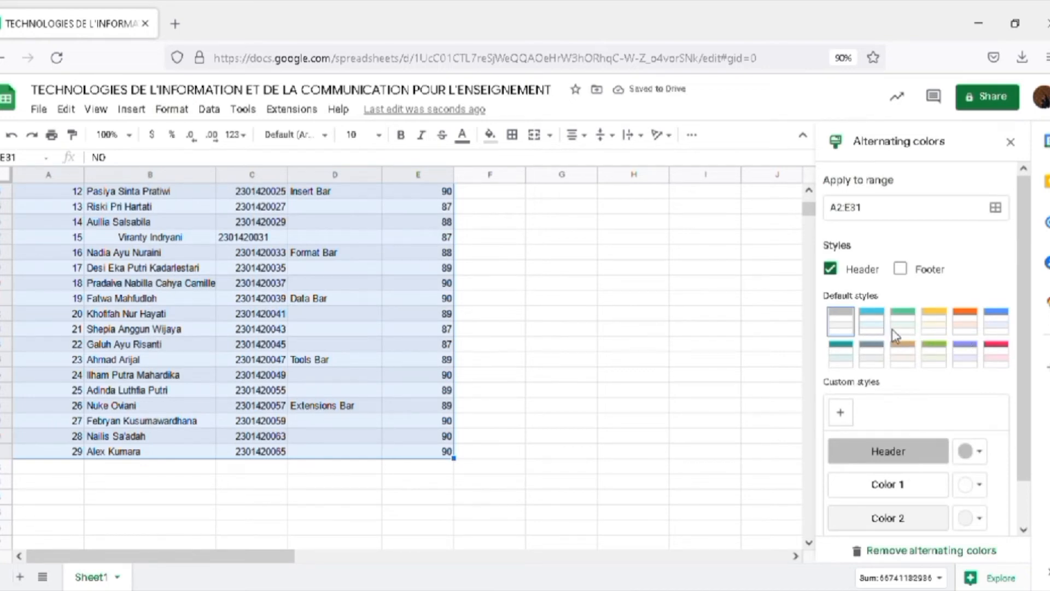
left_click(966, 355)
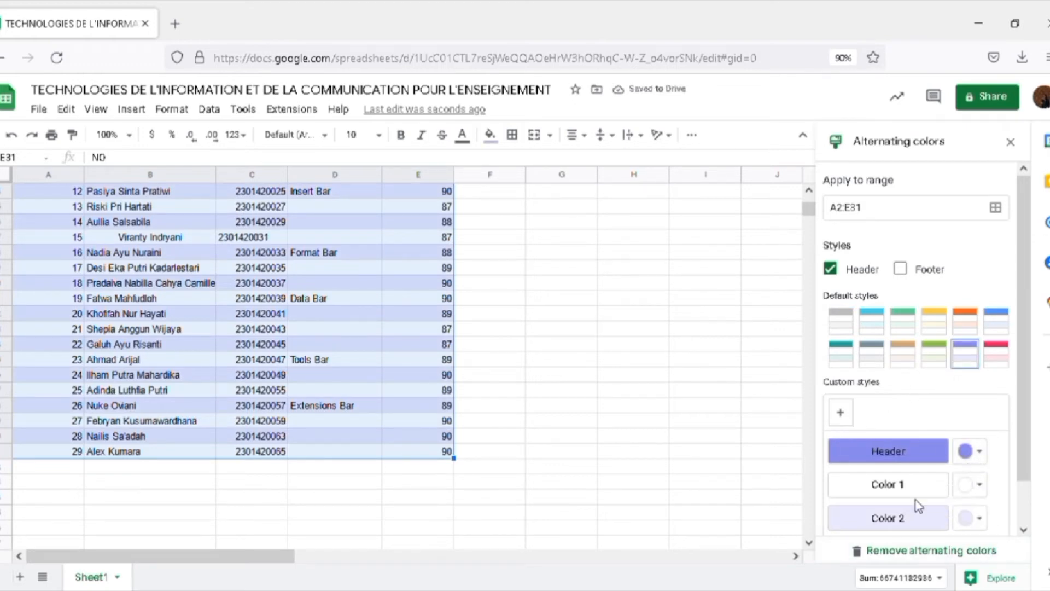
Step: Try bright purple as Color 1 of the table's alternating colors, leaving Color 2 as it is
left_click(979, 485)
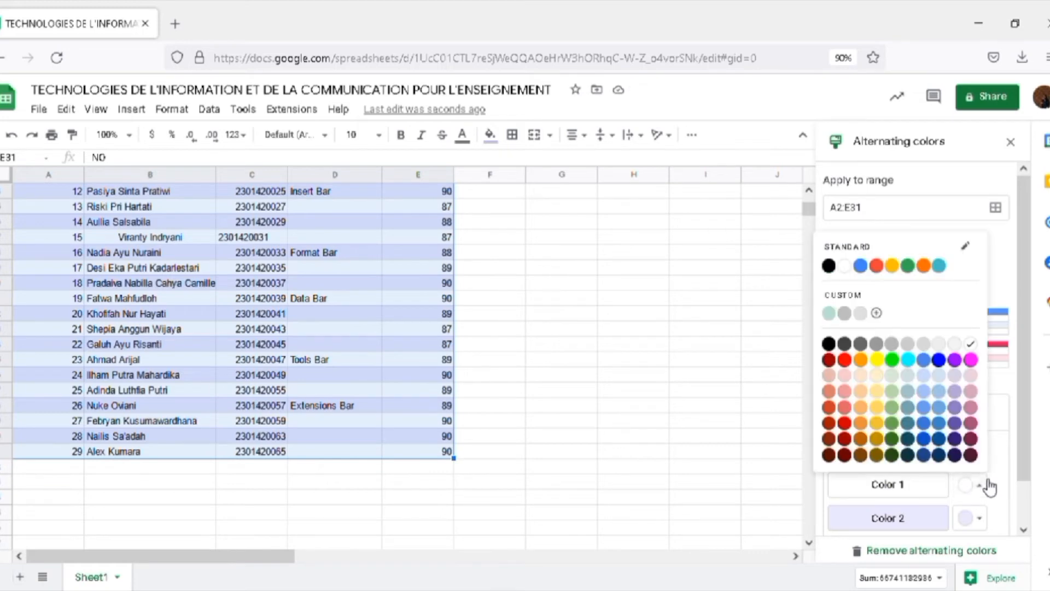
left_click(958, 361)
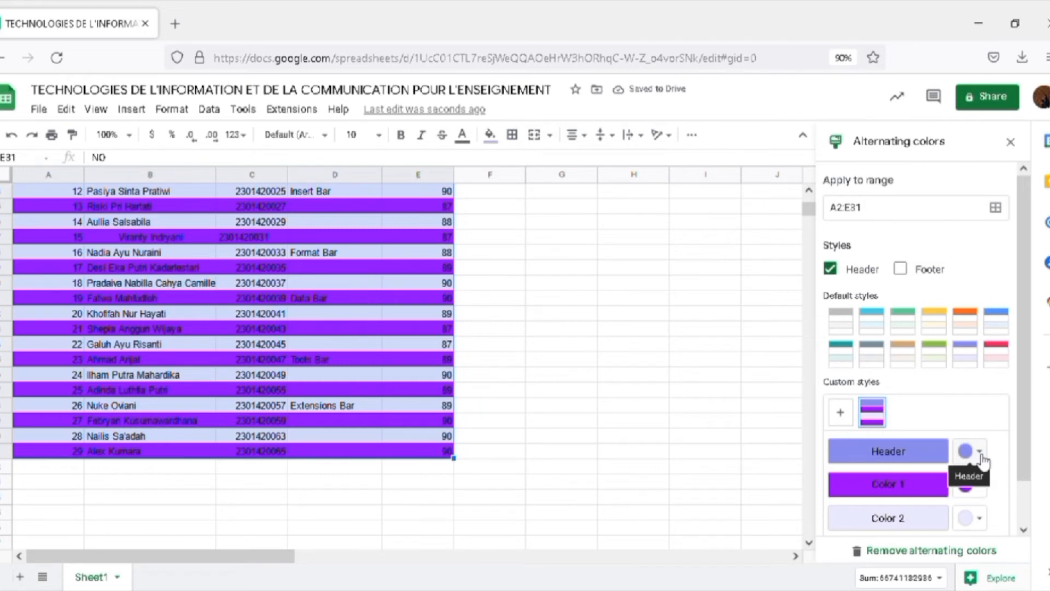
left_click(979, 518)
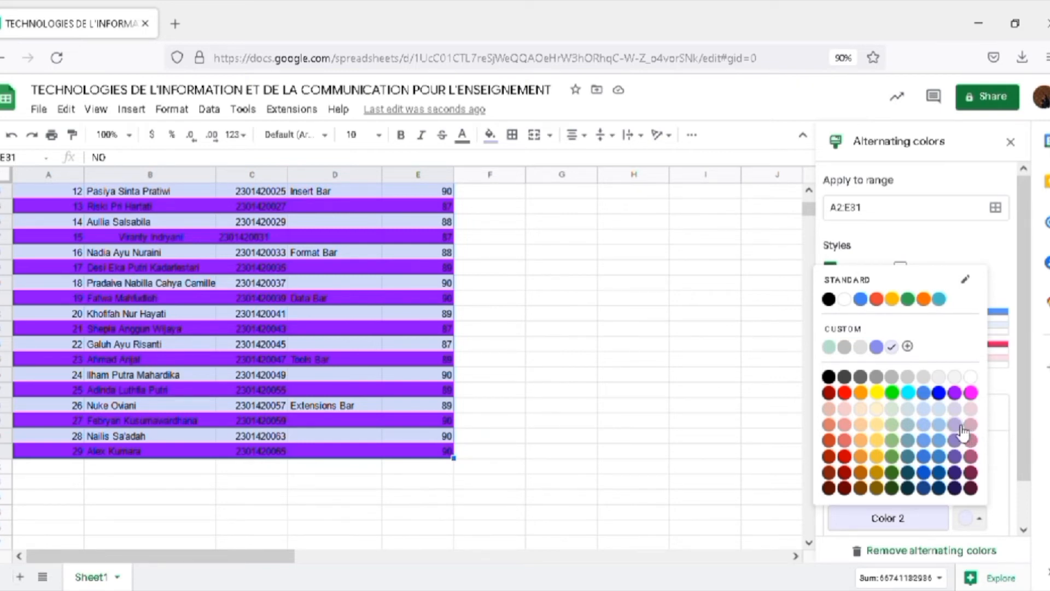
left_click(974, 516)
Step: Try orange-red and settle on bright red as the header color of the alternating colors
left_click(981, 454)
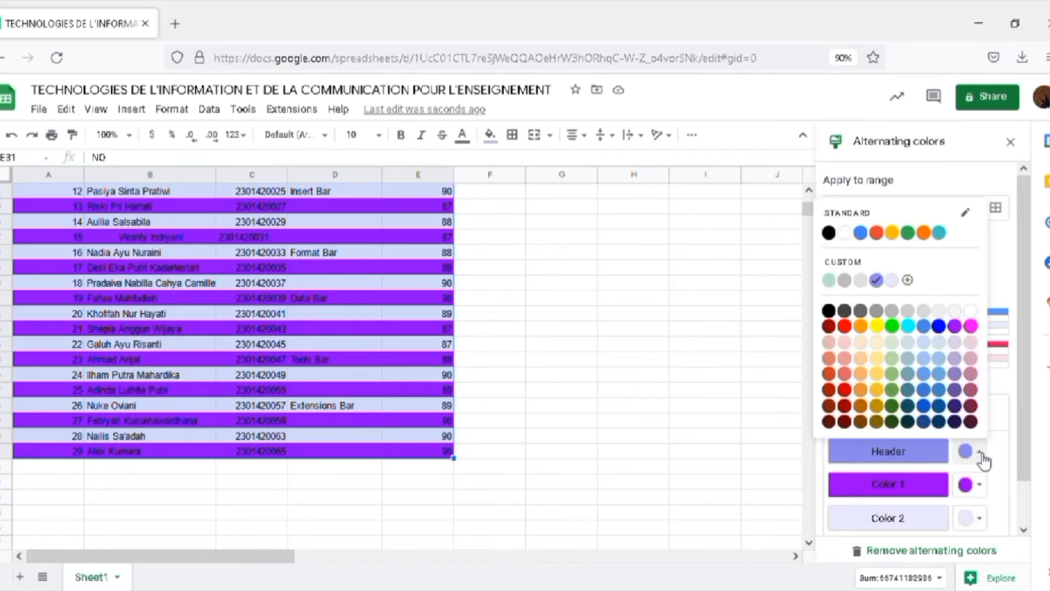
left_click(877, 233)
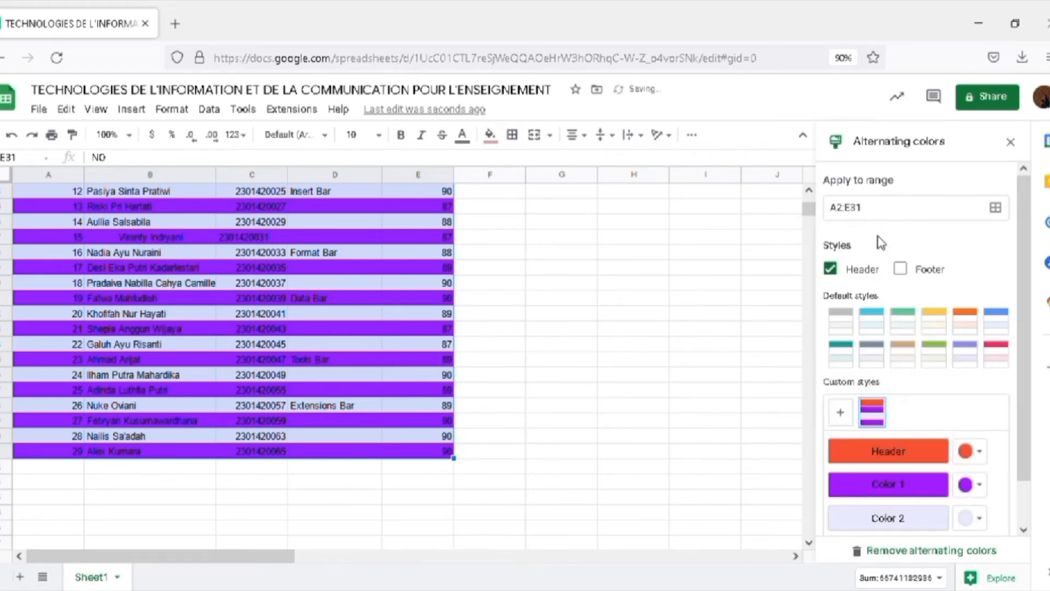
left_click(981, 453)
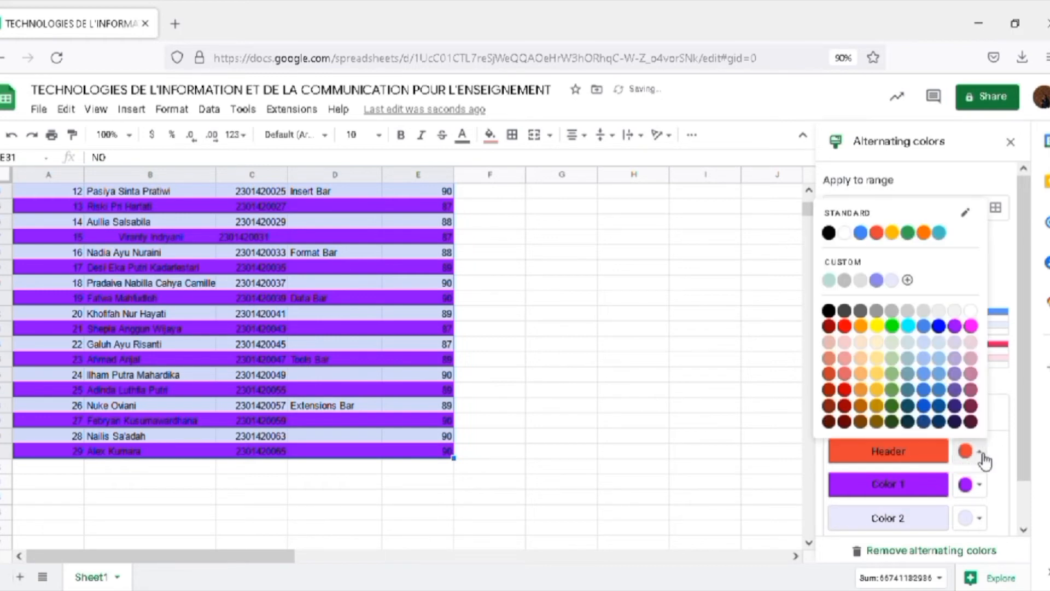
left_click(847, 327)
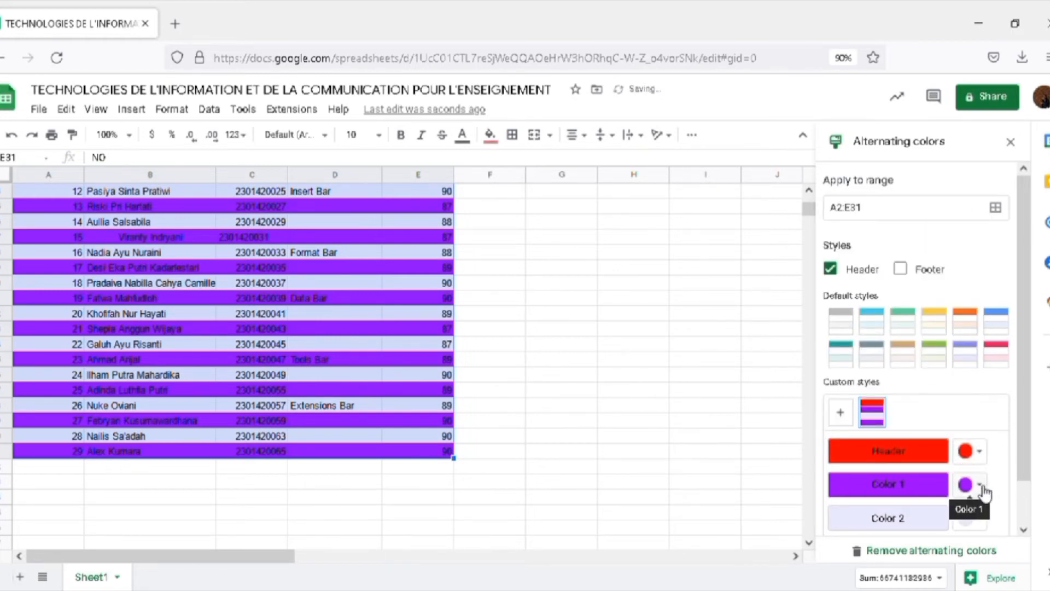
Step: Set Color 1 of the alternating colors to yellow and Color 2 to bright green
left_click(980, 485)
left_click(878, 361)
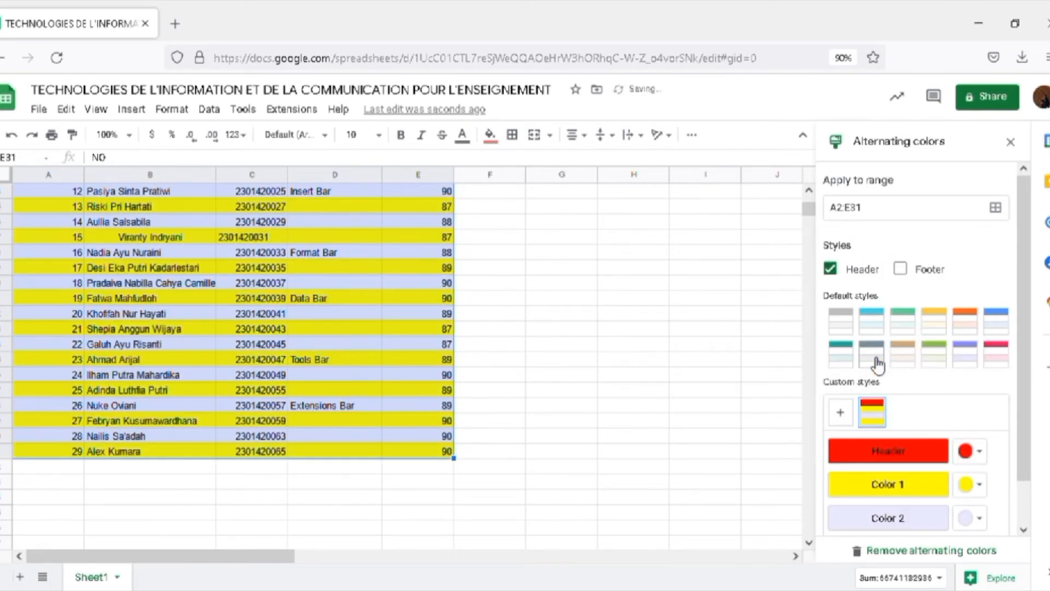
left_click(980, 519)
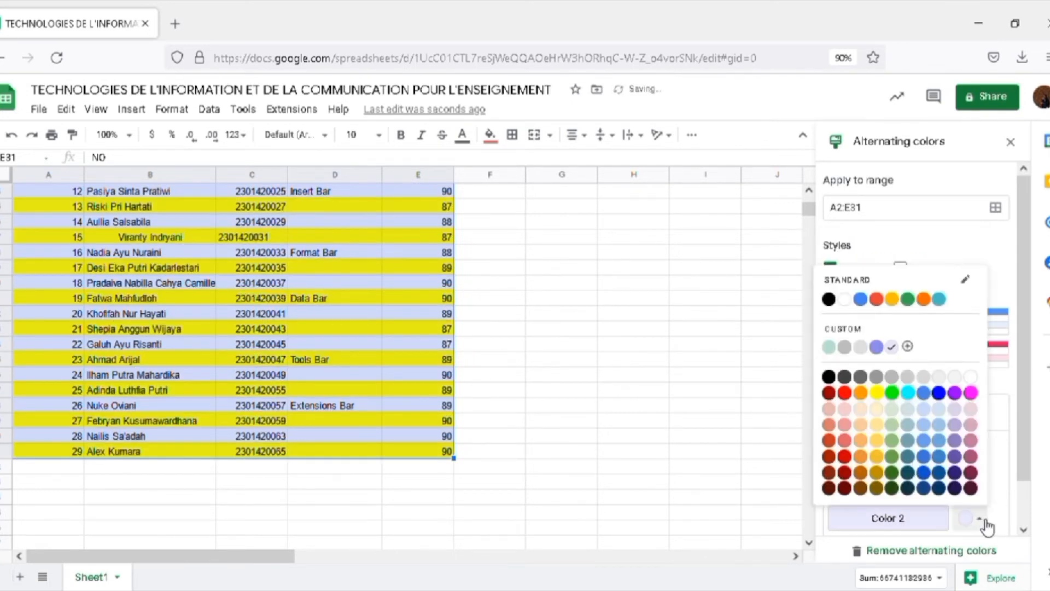
left_click(893, 393)
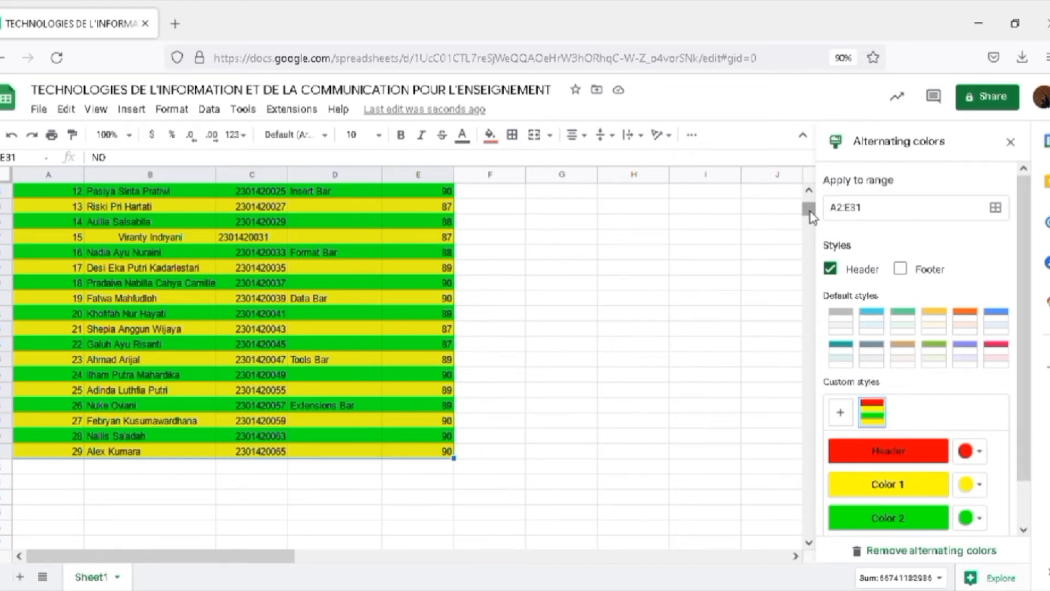
left_click_drag(811, 214, 810, 201)
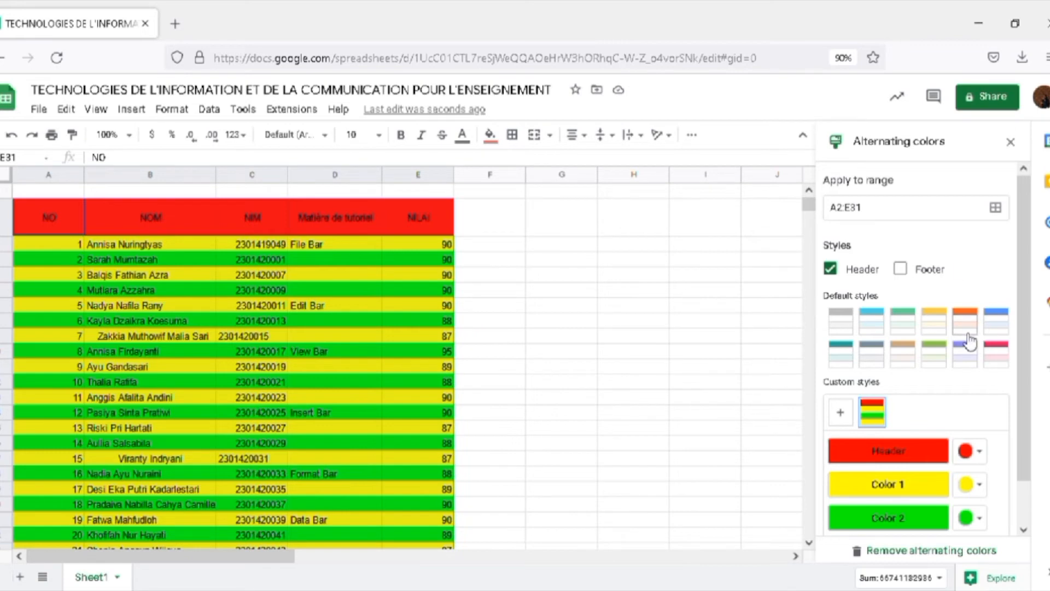
Step: Add a footer to the alternating colors and try the default orange and yellow styles
left_click(911, 275)
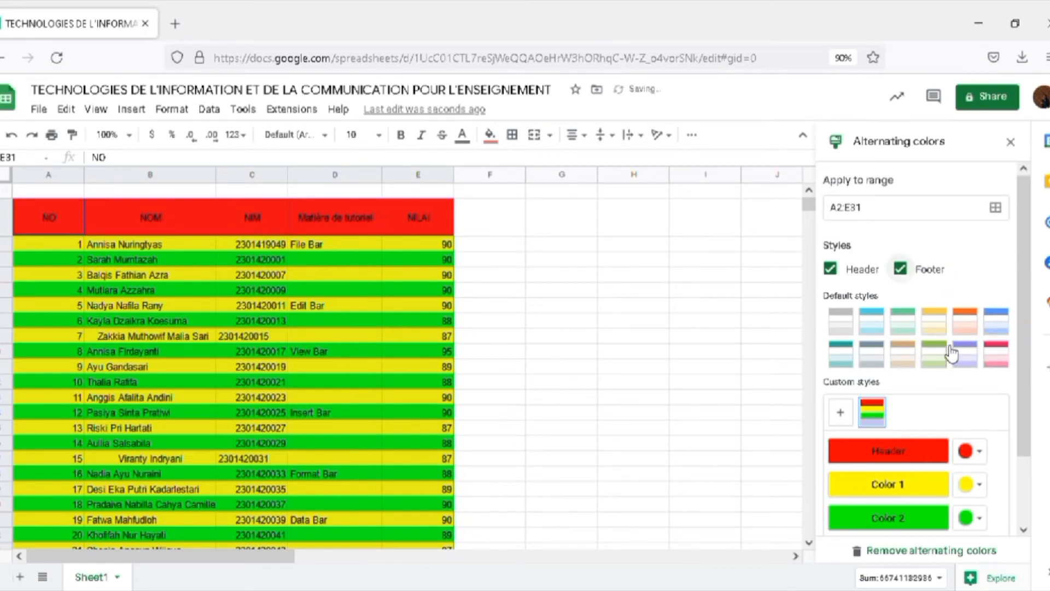
left_click(976, 331)
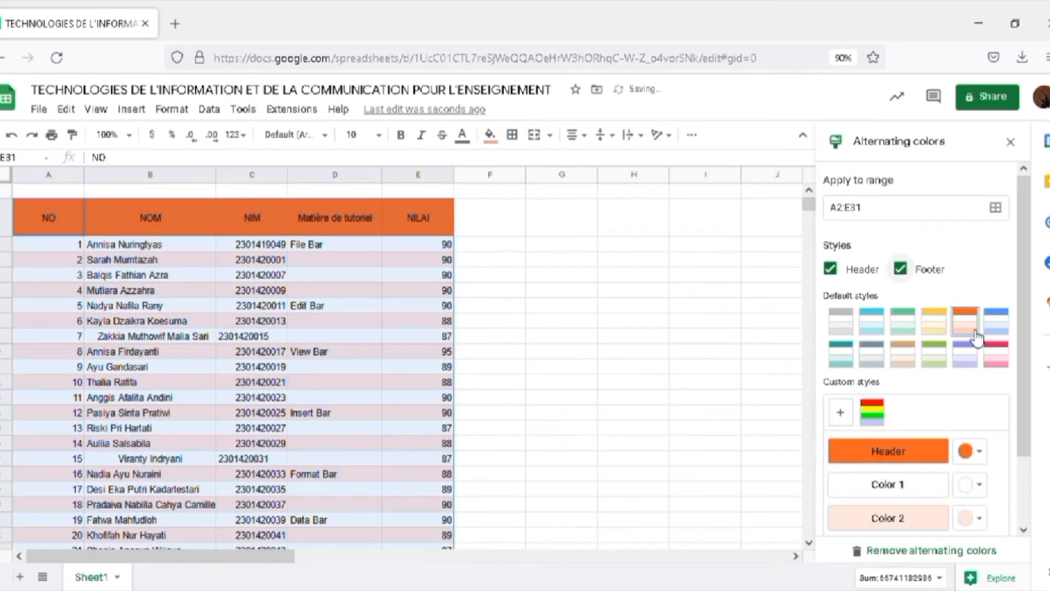
left_click(935, 332)
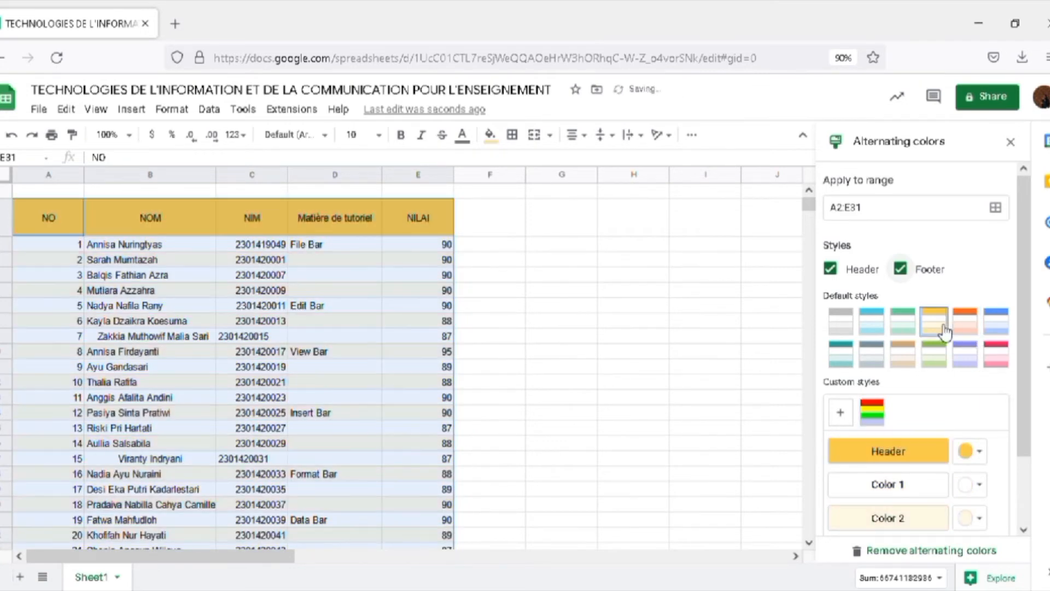
left_click(977, 486)
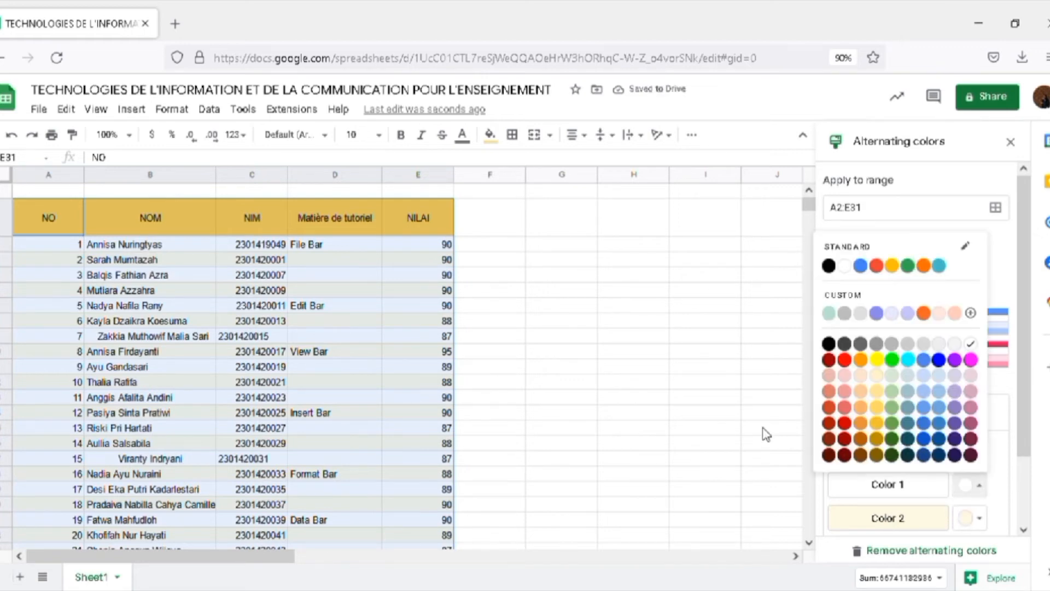
left_click(1004, 452)
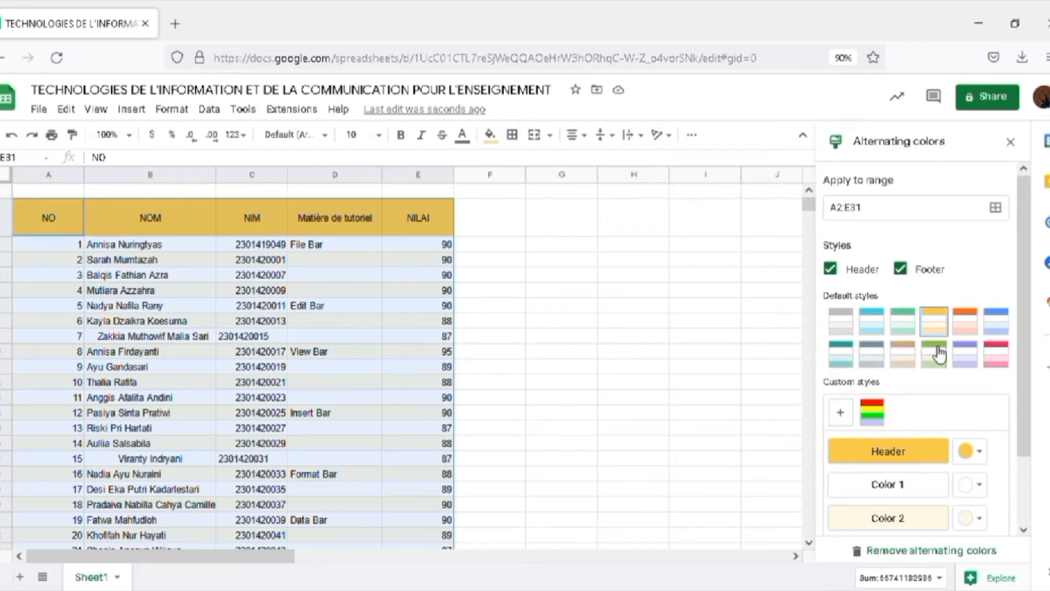
Step: Reapply the custom red, yellow and green style, and switch its footer off and on again
left_click(873, 413)
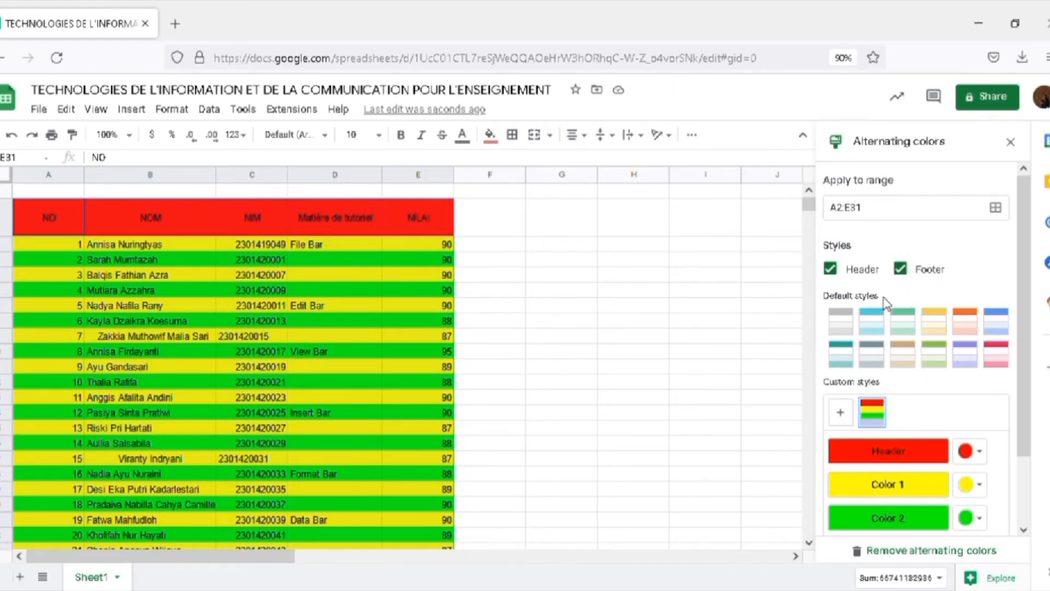
left_click(901, 270)
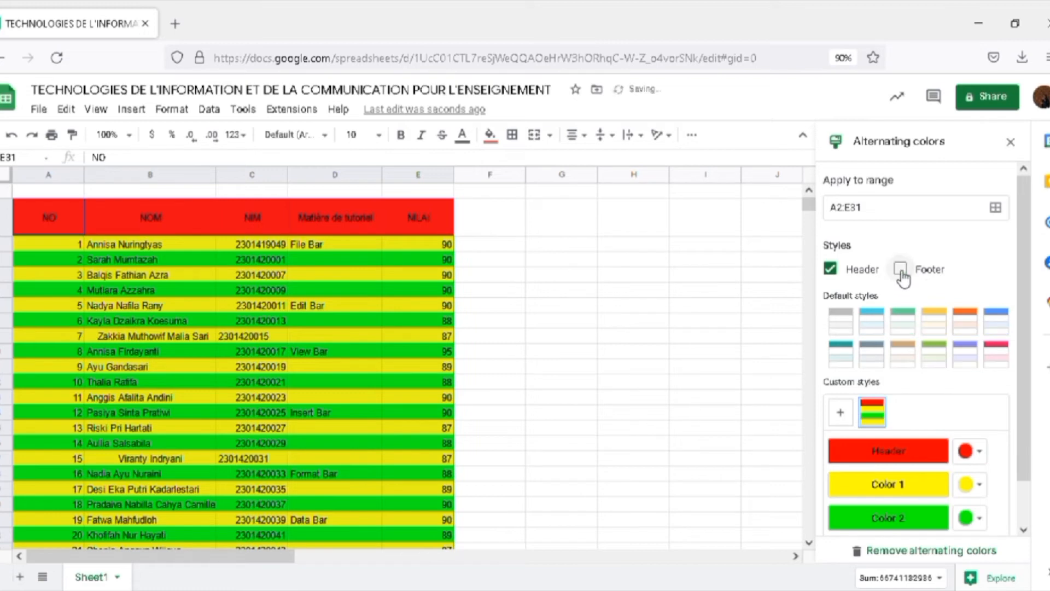
left_click(900, 269)
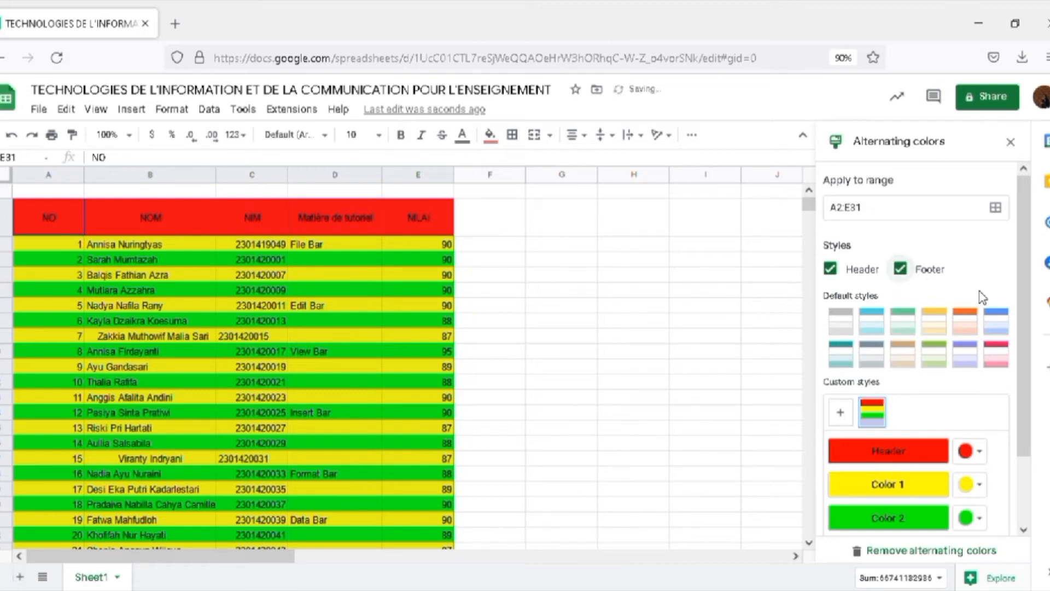
Step: Try the default blue, purple and slate gray styles on the table, and settle on blue
left_click(997, 323)
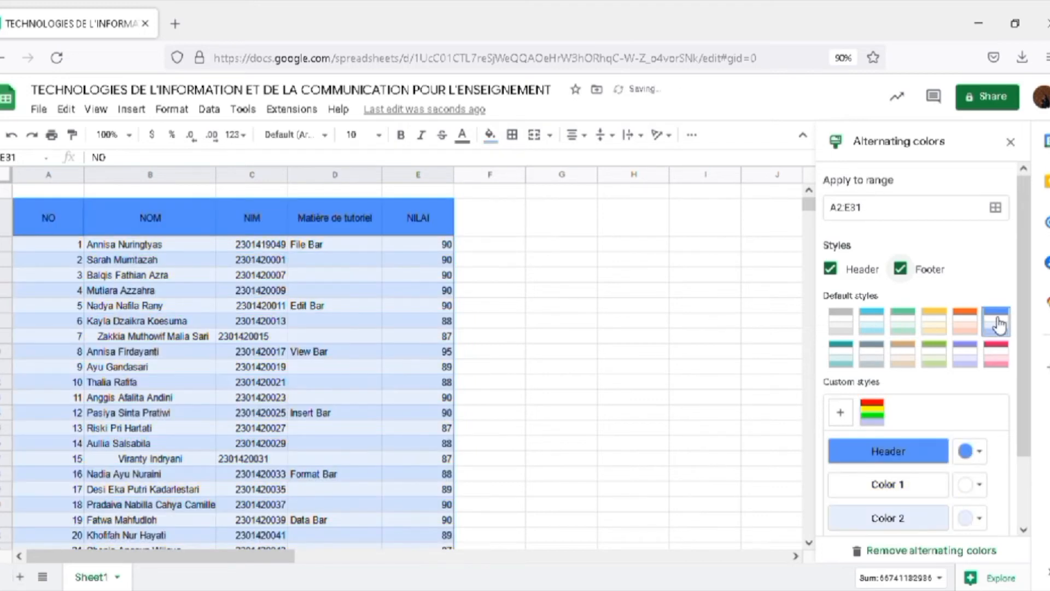
left_click(967, 362)
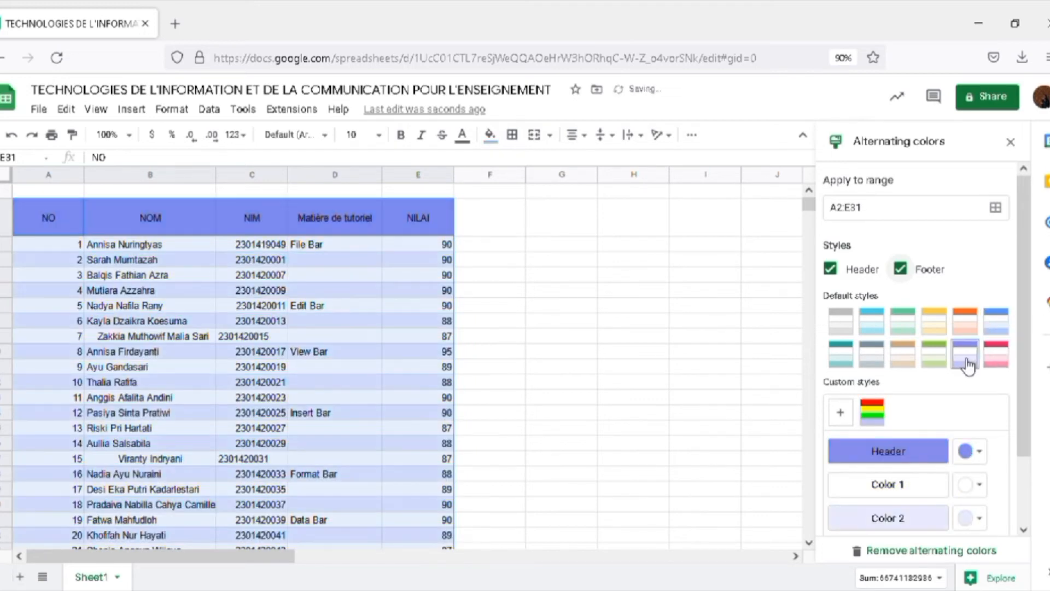
left_click(878, 357)
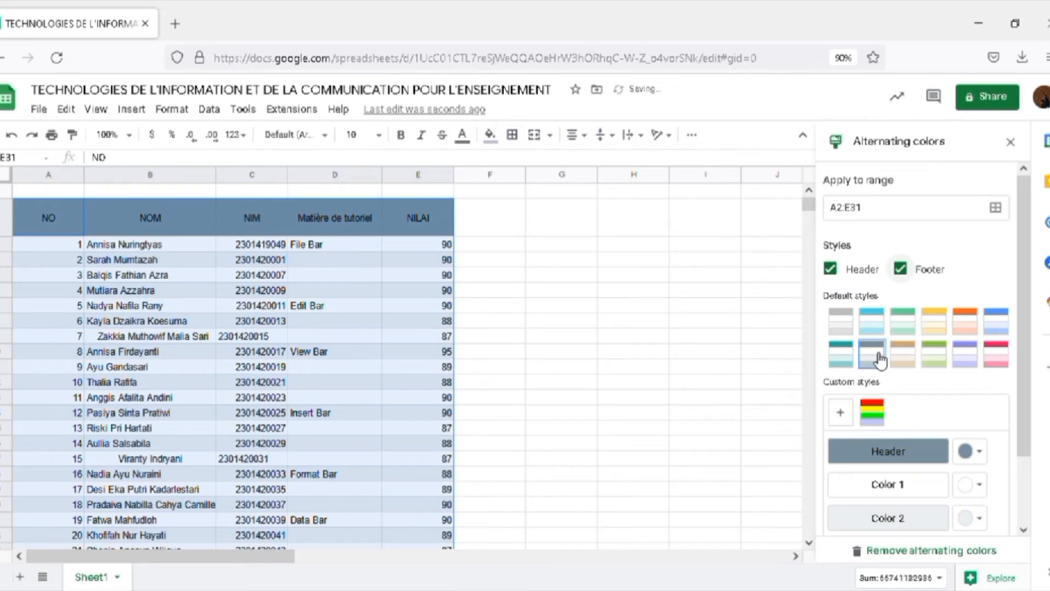
left_click(996, 322)
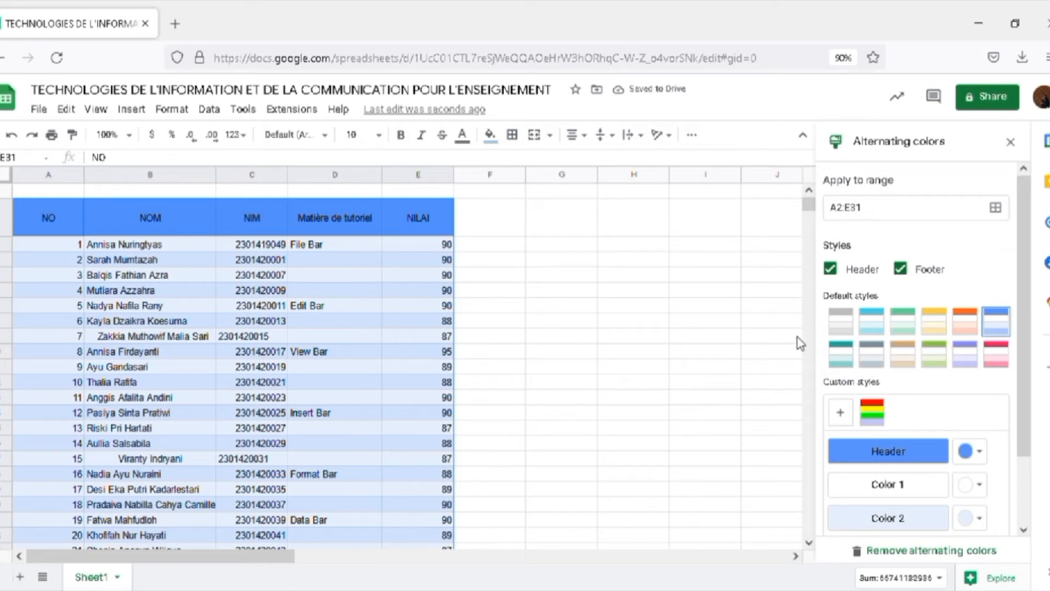
Step: Apply the blue alternating colors with header and footer to the table, and close the formatting sidebar
left_click_drag(1025, 300, 1025, 452)
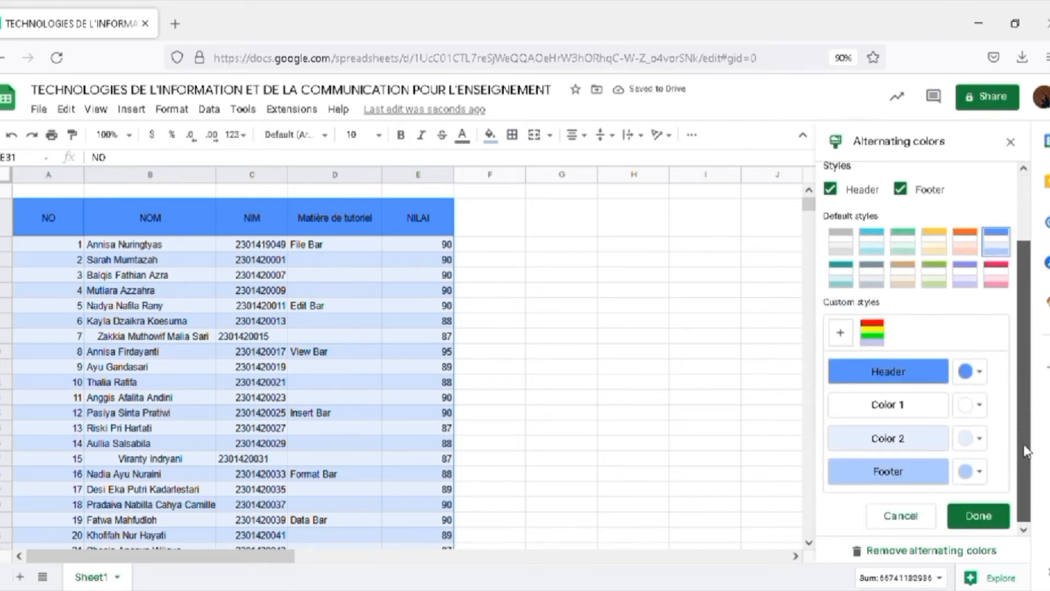
left_click(980, 517)
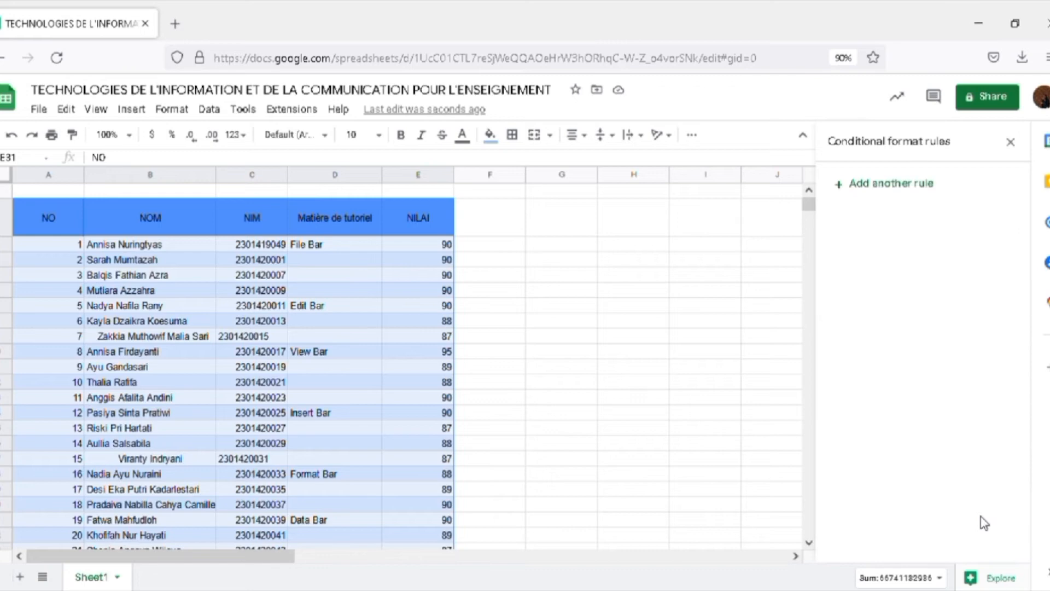
left_click(1010, 142)
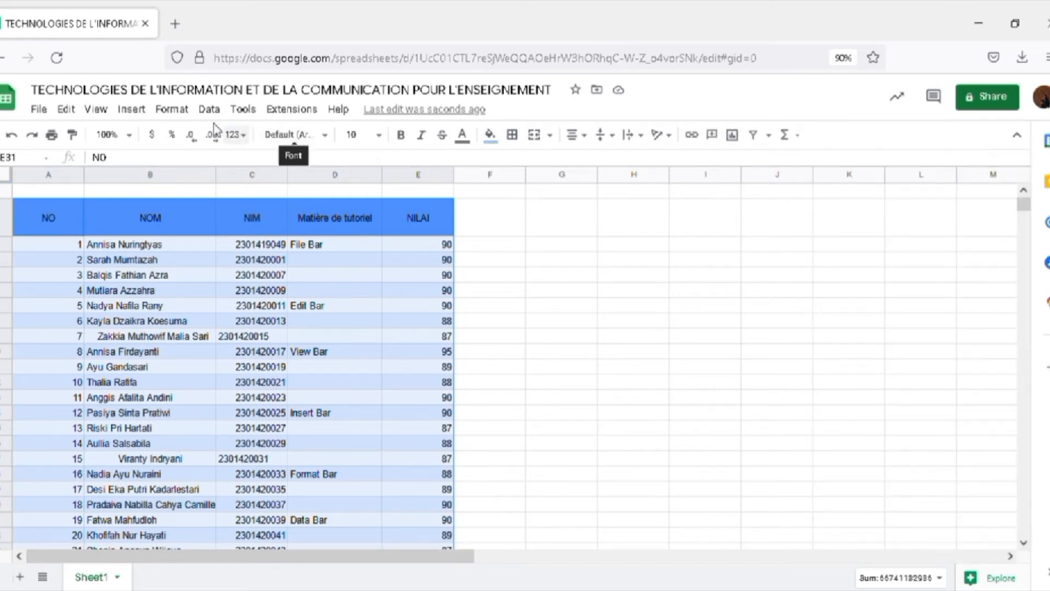
Step: Clear all formatting from the student table A2:E31, and deselect it
left_click(171, 110)
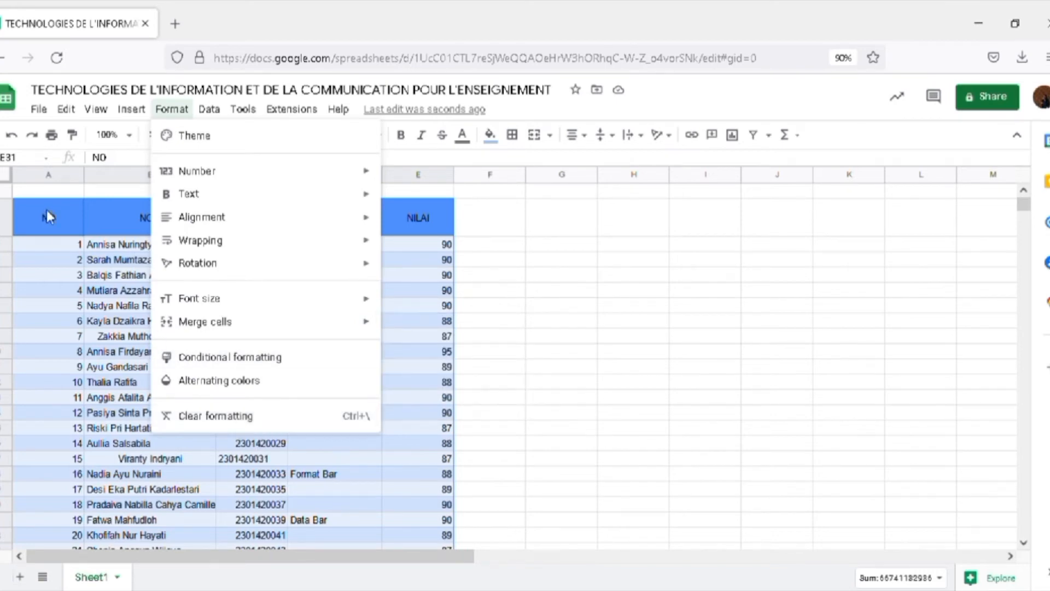
left_click(27, 206)
left_click_drag(27, 206, 452, 444)
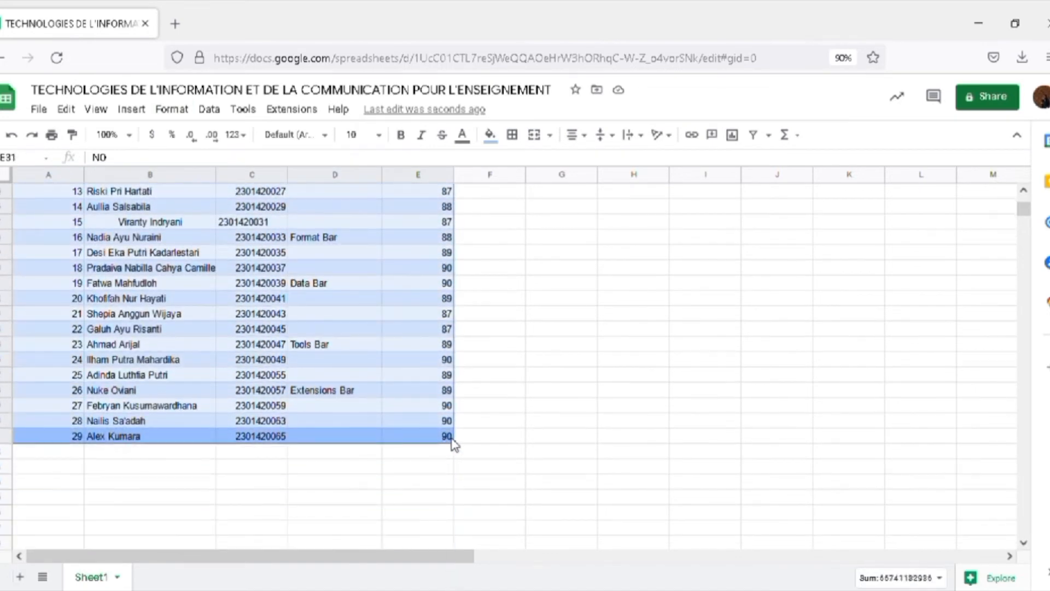
left_click(184, 112)
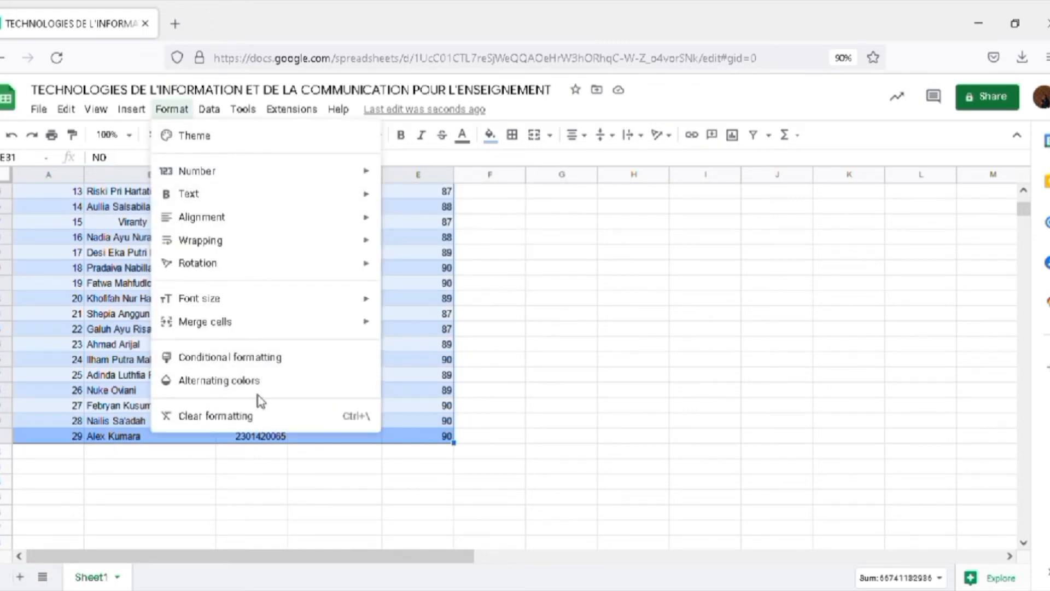
left_click(271, 420)
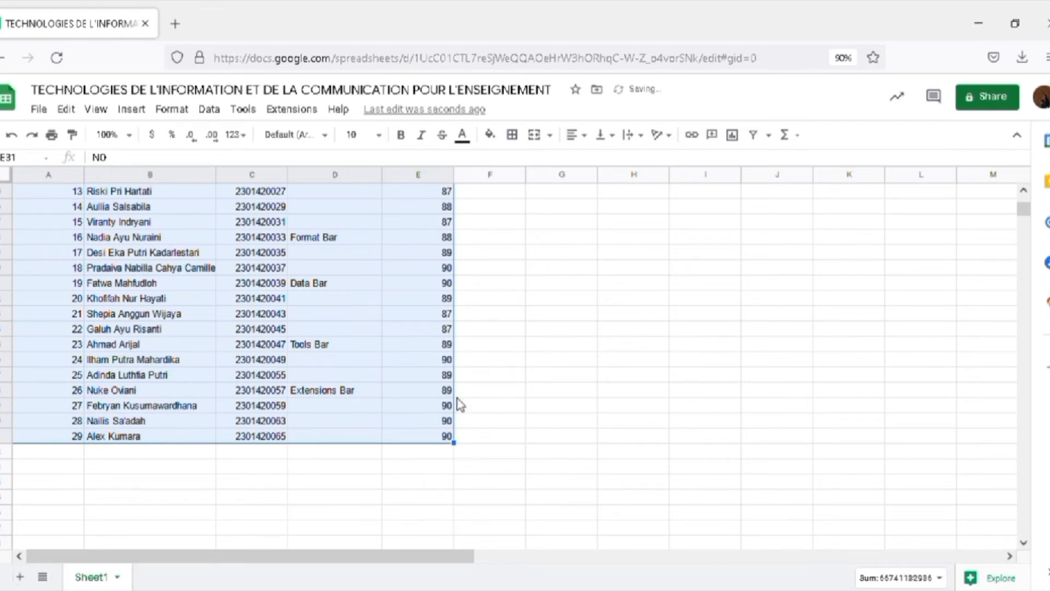
left_click(490, 396)
left_click_drag(1029, 222, 1023, 207)
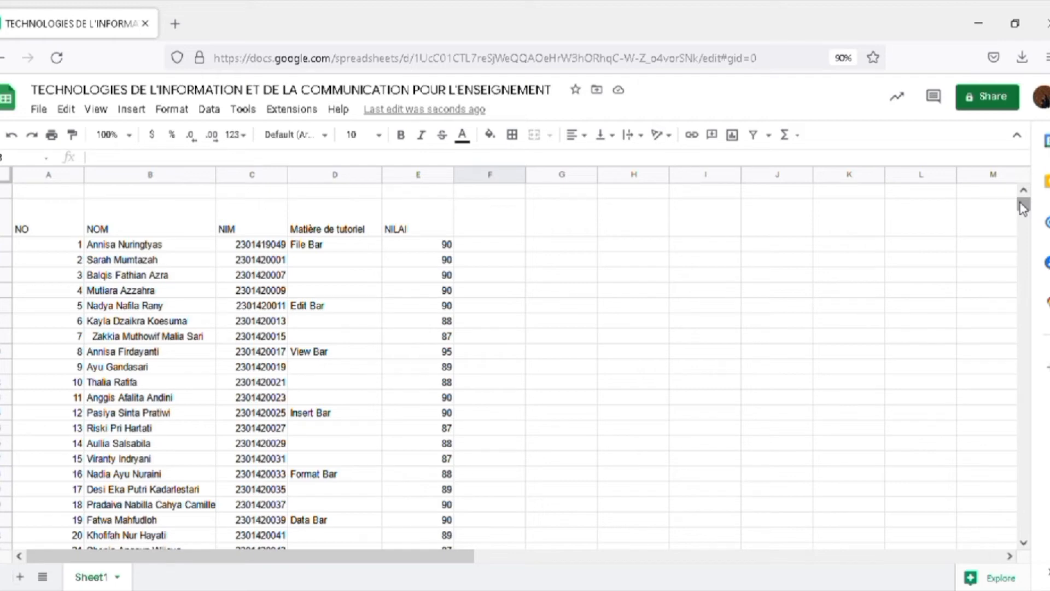
Step: Create a new filter view for the No and Hari table, range A2:B6, in the untitled spreadsheet
left_click(171, 108)
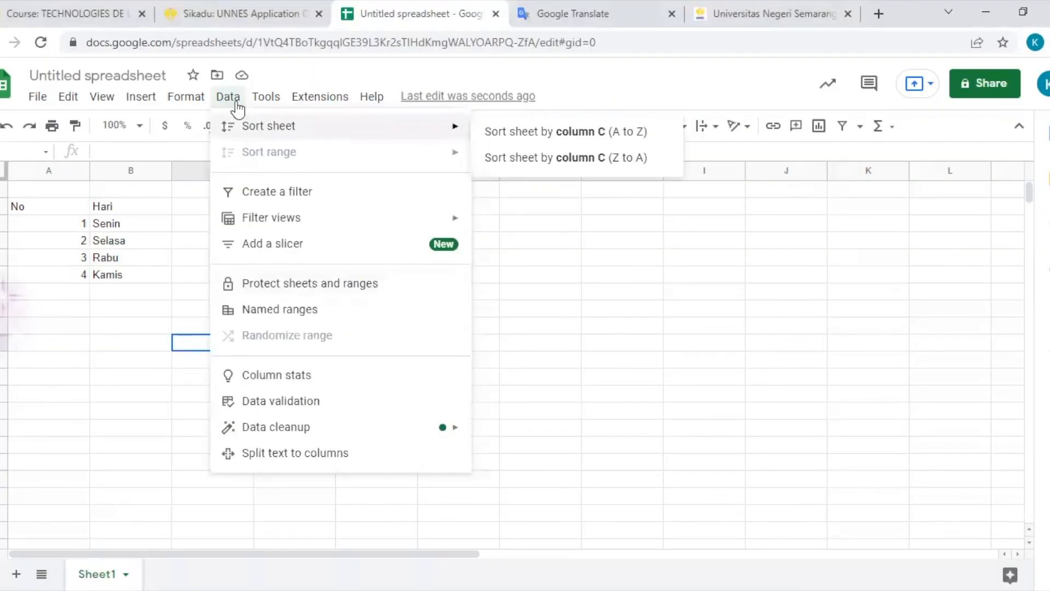
mouse_move(246, 222)
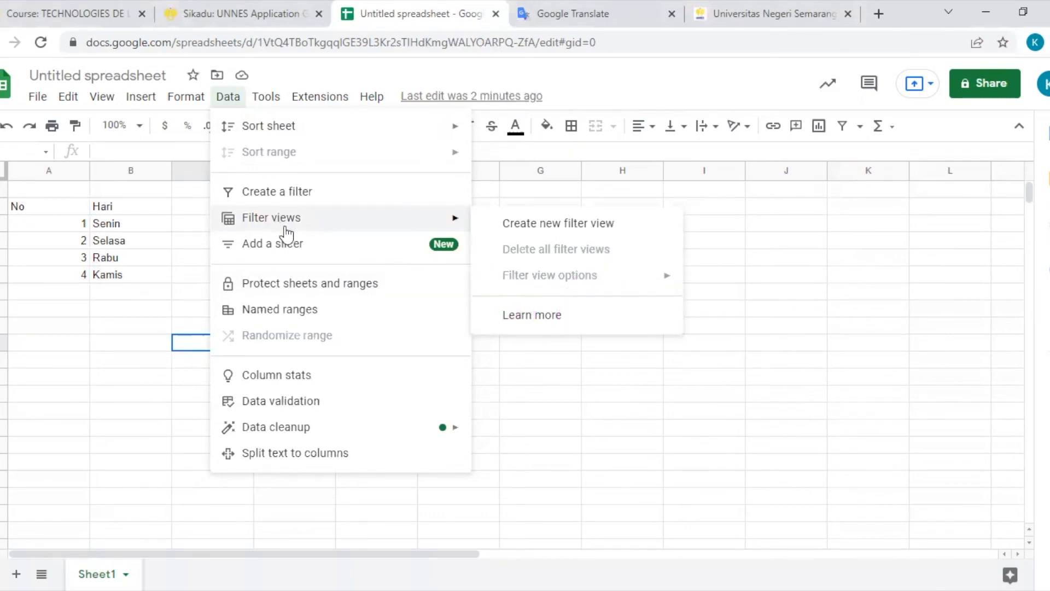
left_click(146, 274)
left_click_drag(91, 242, 66, 211)
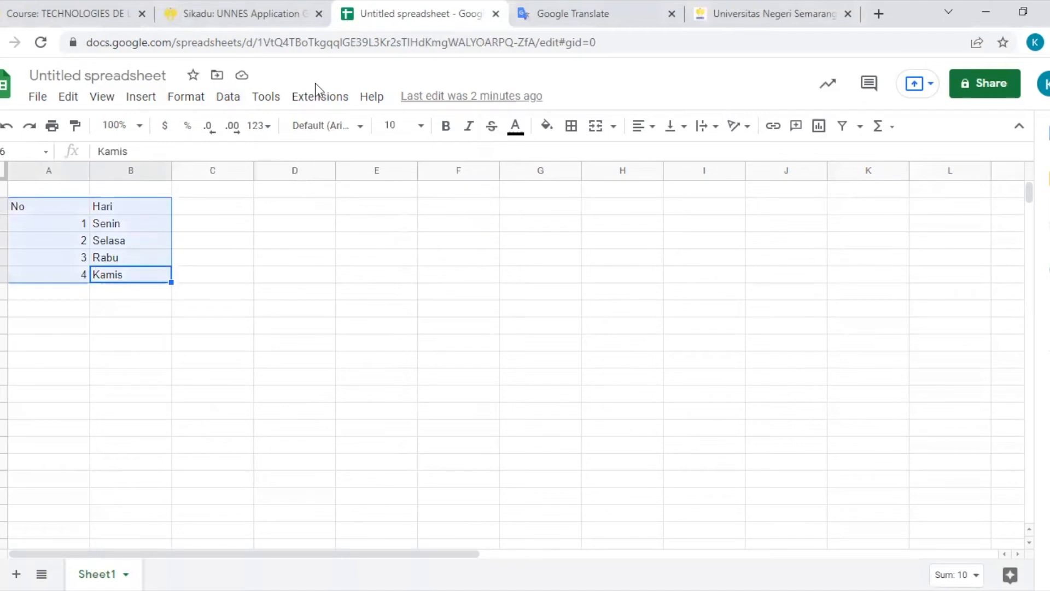
left_click(221, 105)
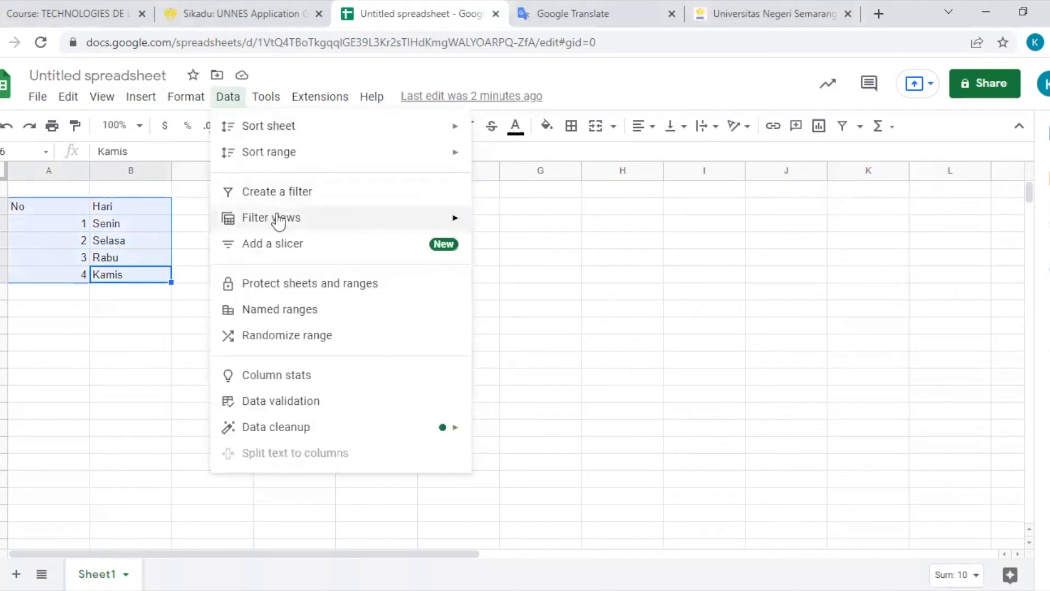
mouse_move(291, 224)
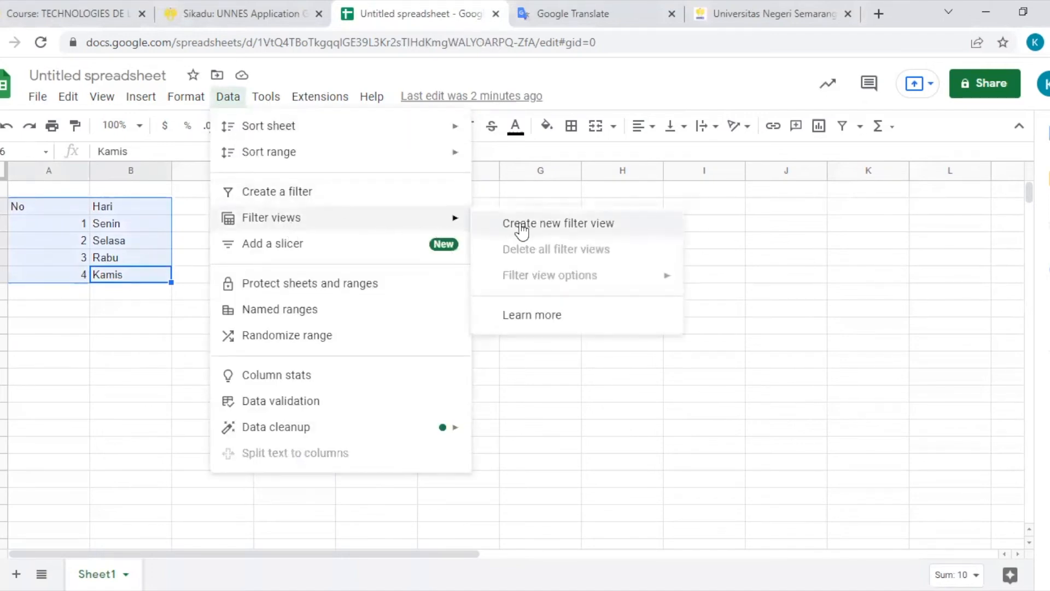
left_click(520, 226)
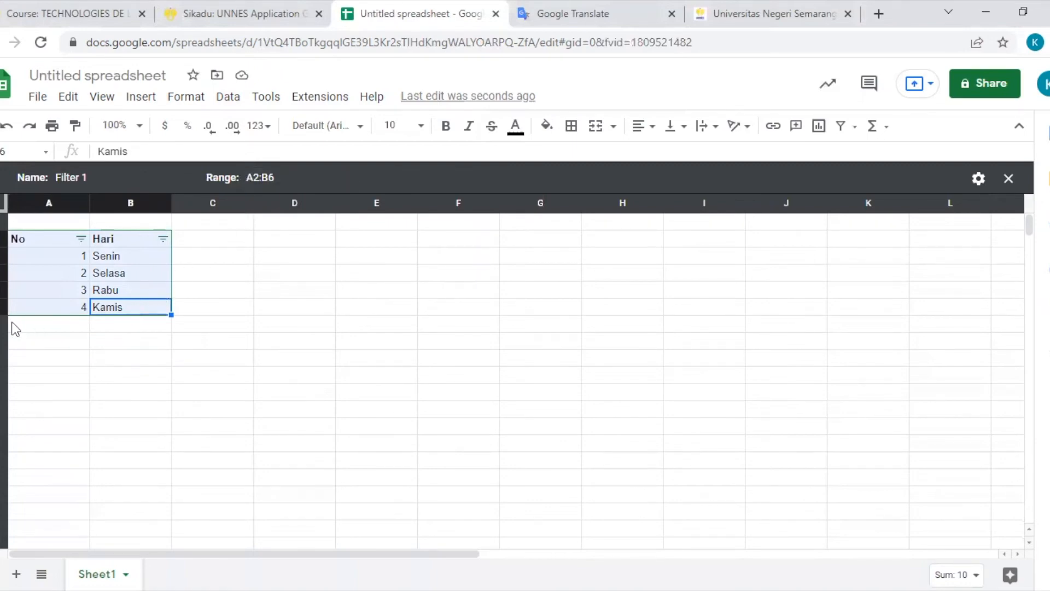
left_click(190, 307)
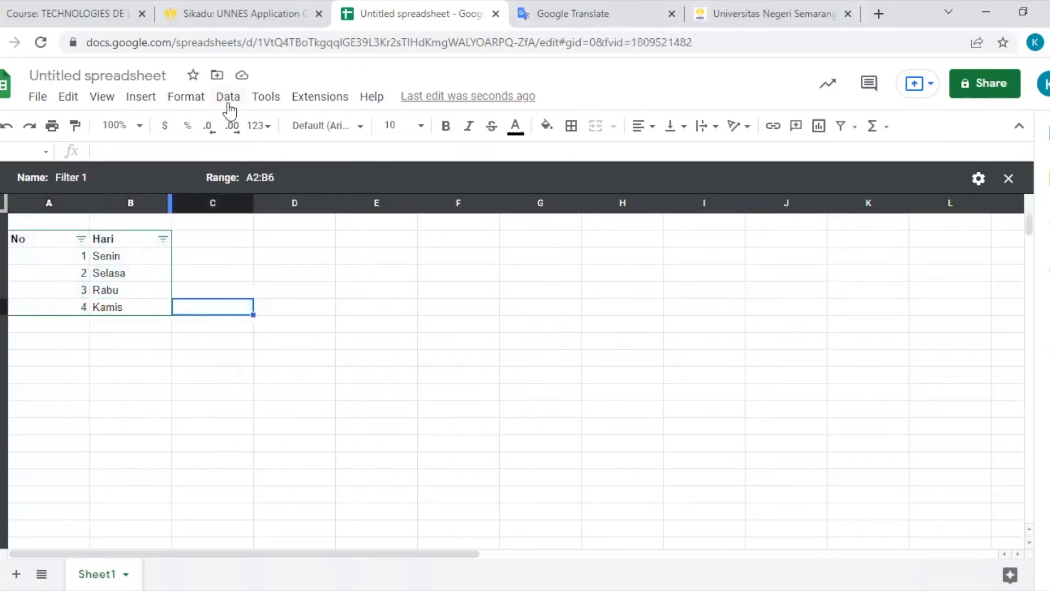
Step: Look through the data commands for the table rows and the sort and filter options of the Hari column
left_click(229, 97)
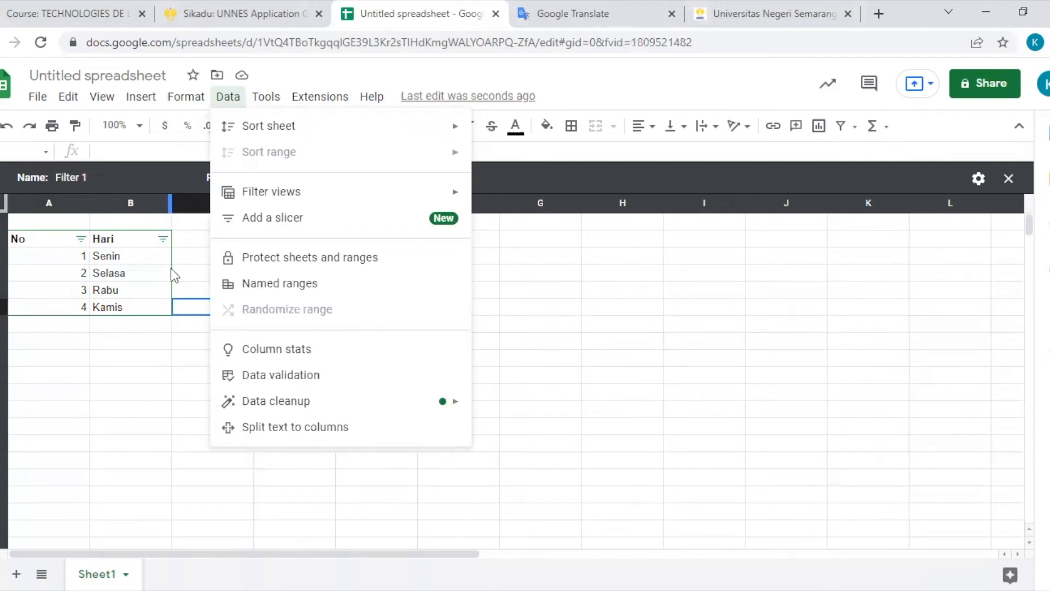
left_click_drag(165, 308, 71, 254)
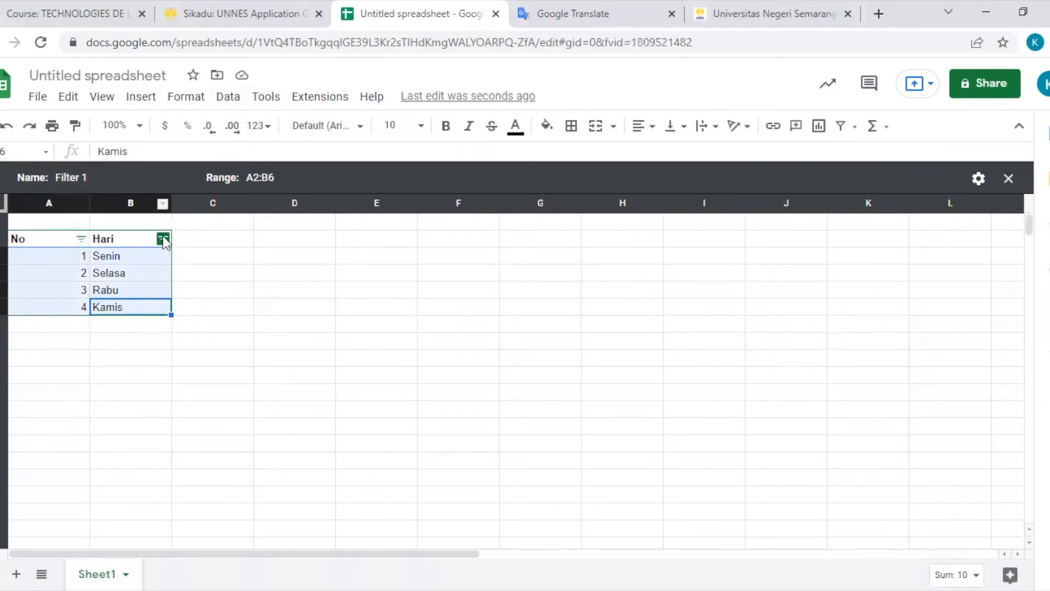
left_click(229, 98)
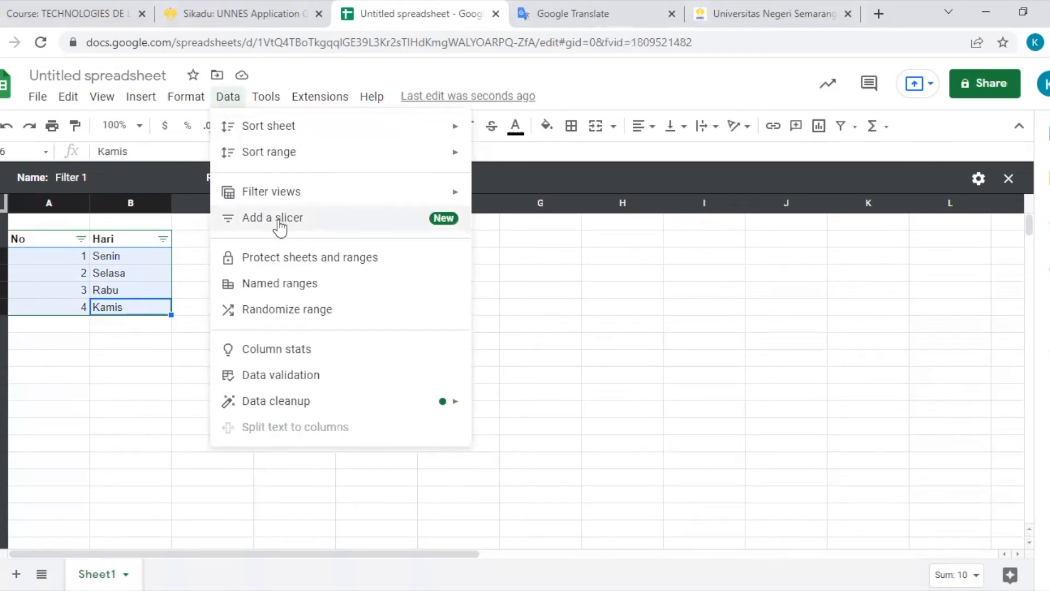
left_click(163, 240)
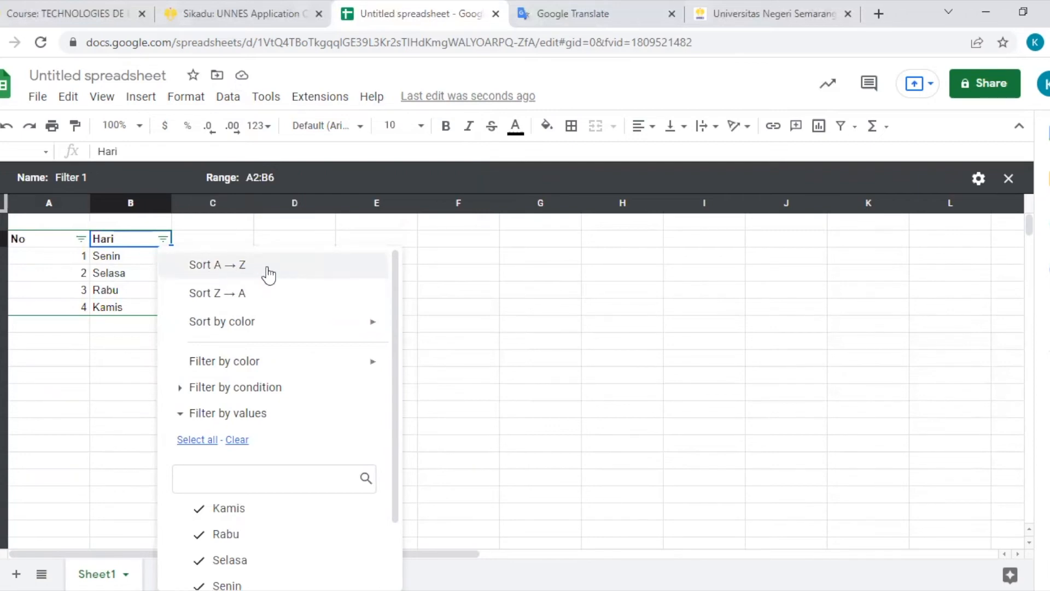
Step: Add a slicer without a data range and set its title font to Oswald
left_click(232, 99)
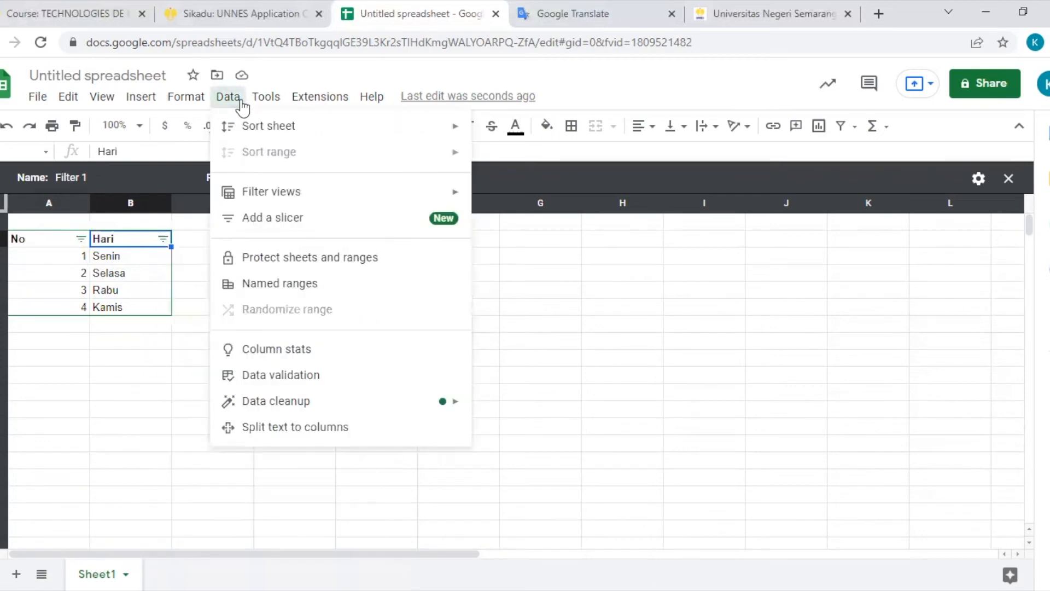
left_click(276, 217)
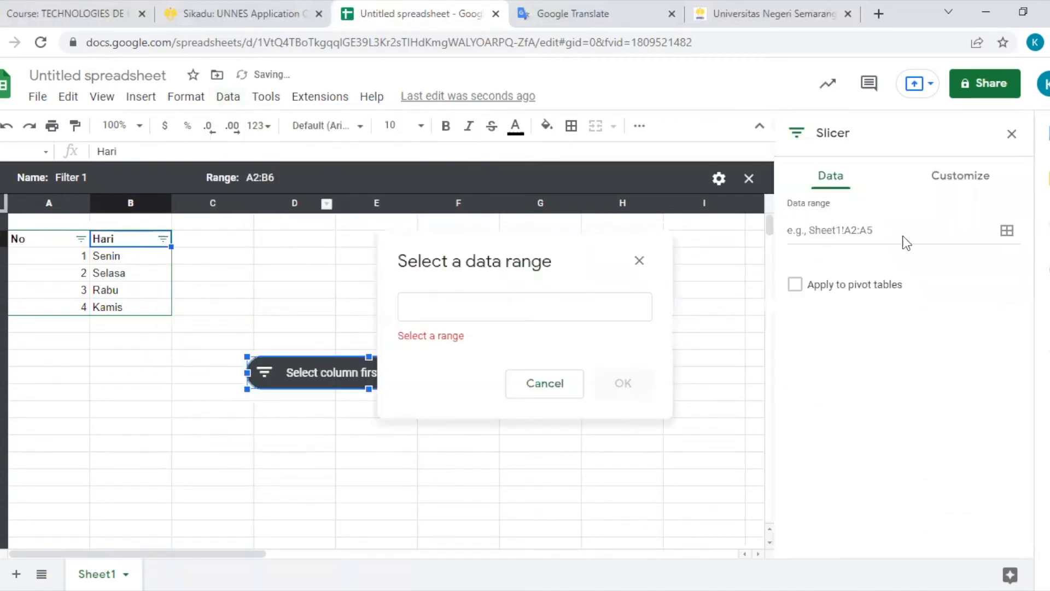
left_click(976, 181)
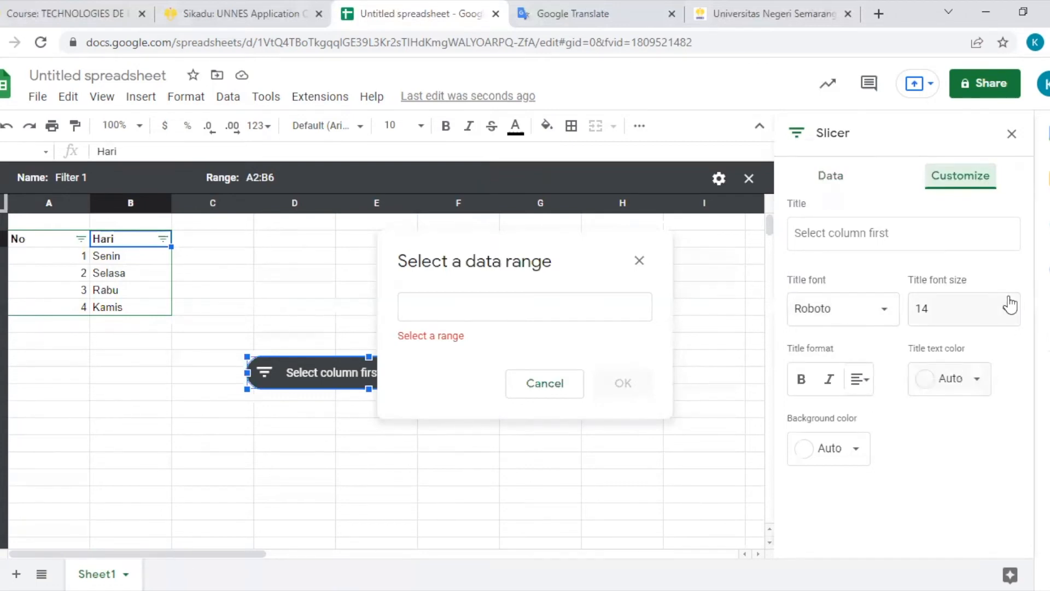
left_click(1009, 322)
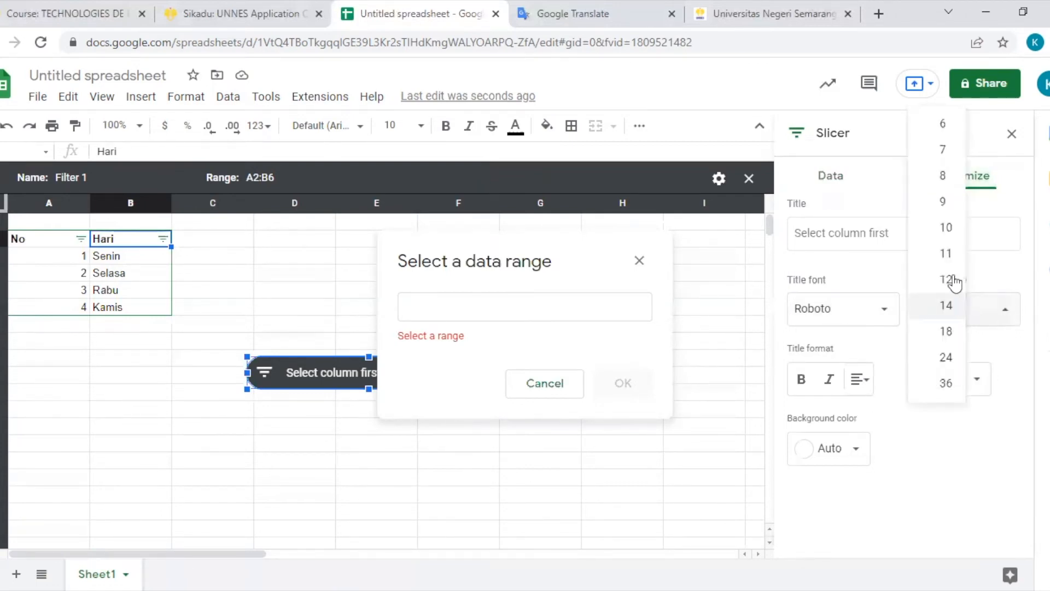
left_click(880, 308)
left_click(882, 307)
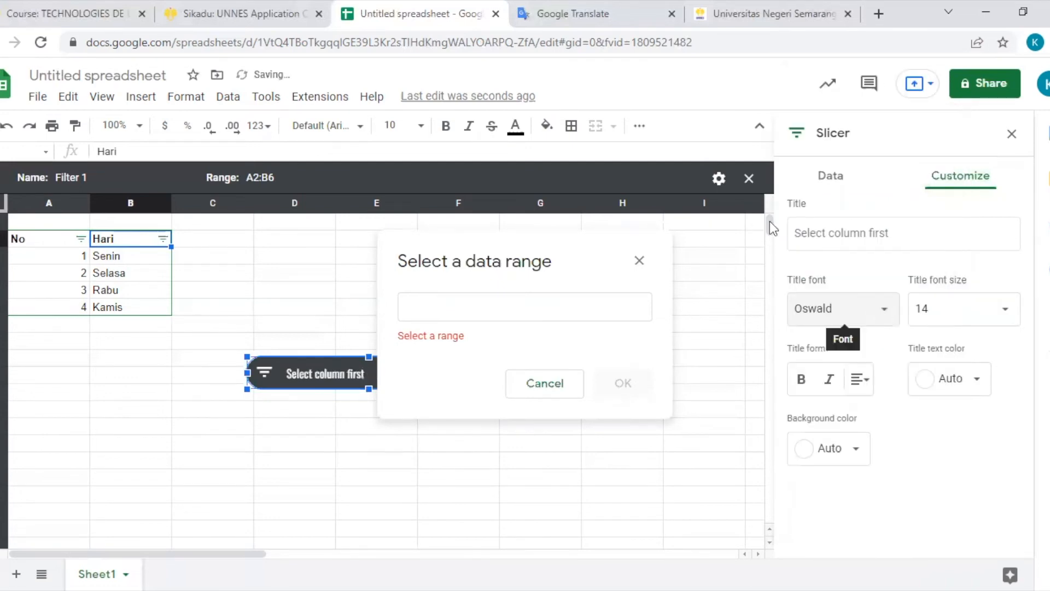
left_click(867, 390)
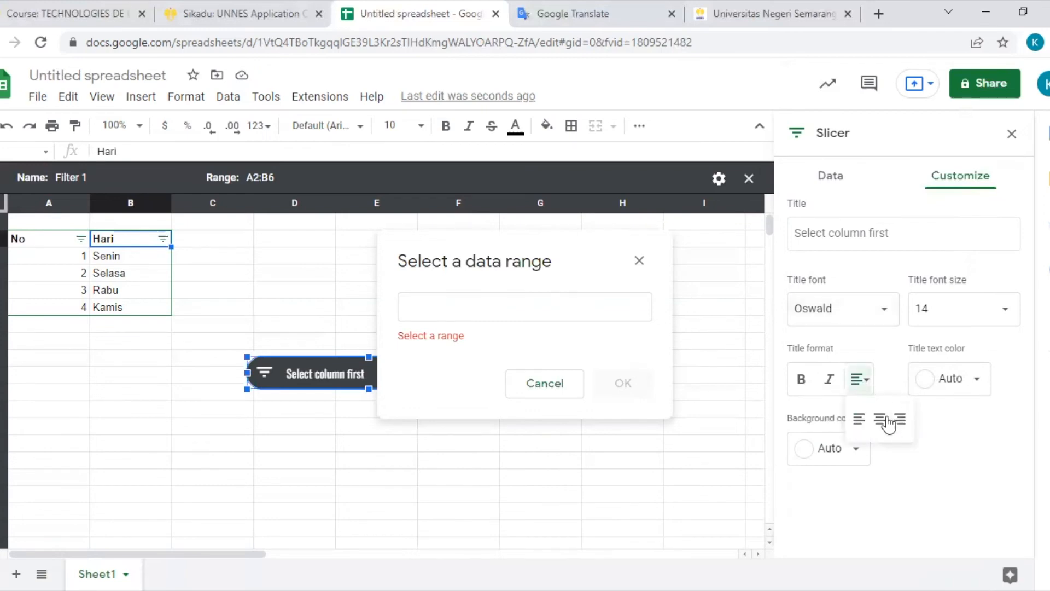
left_click(999, 395)
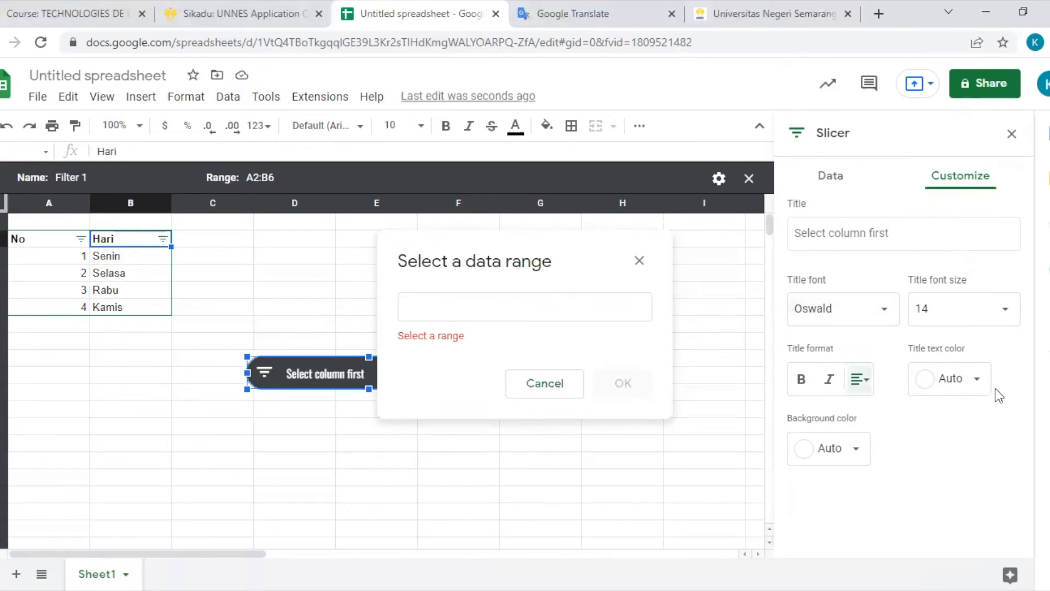
left_click(1011, 135)
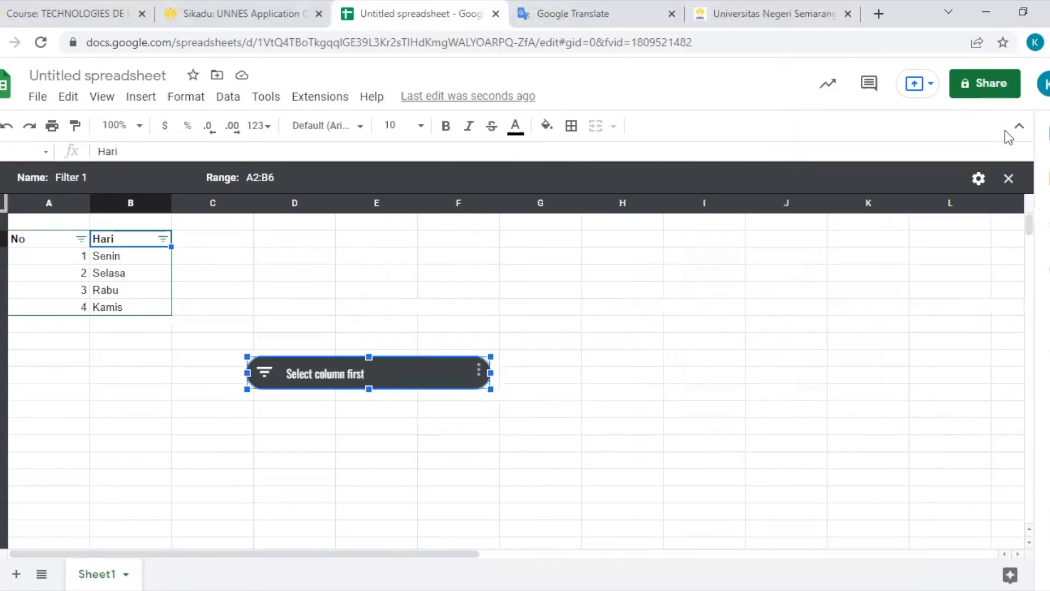
Step: Reopen the slicer's settings and delete the slicer from the sheet
left_click(267, 376)
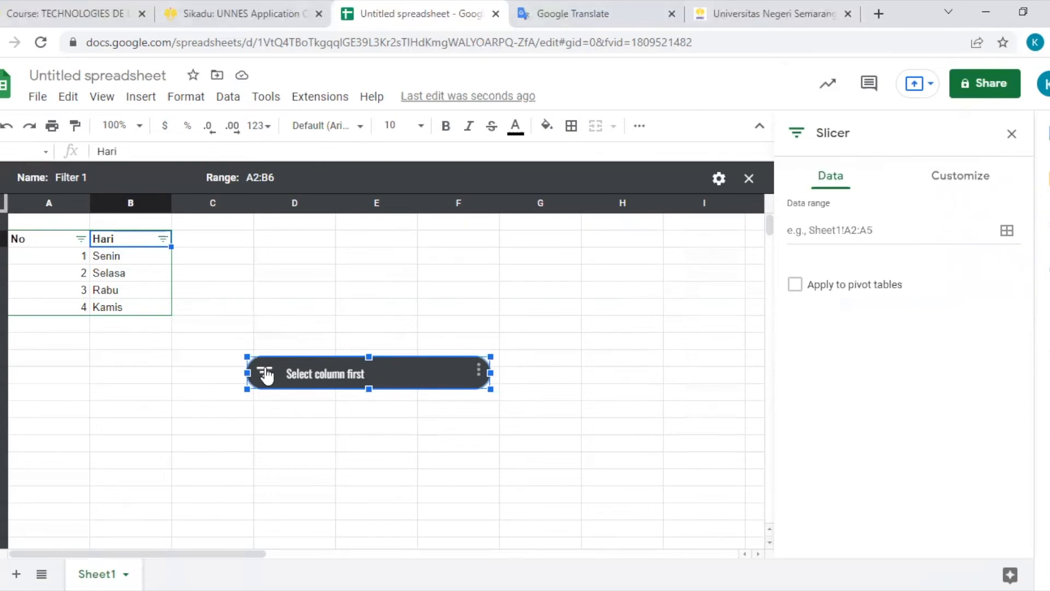
left_click(480, 371)
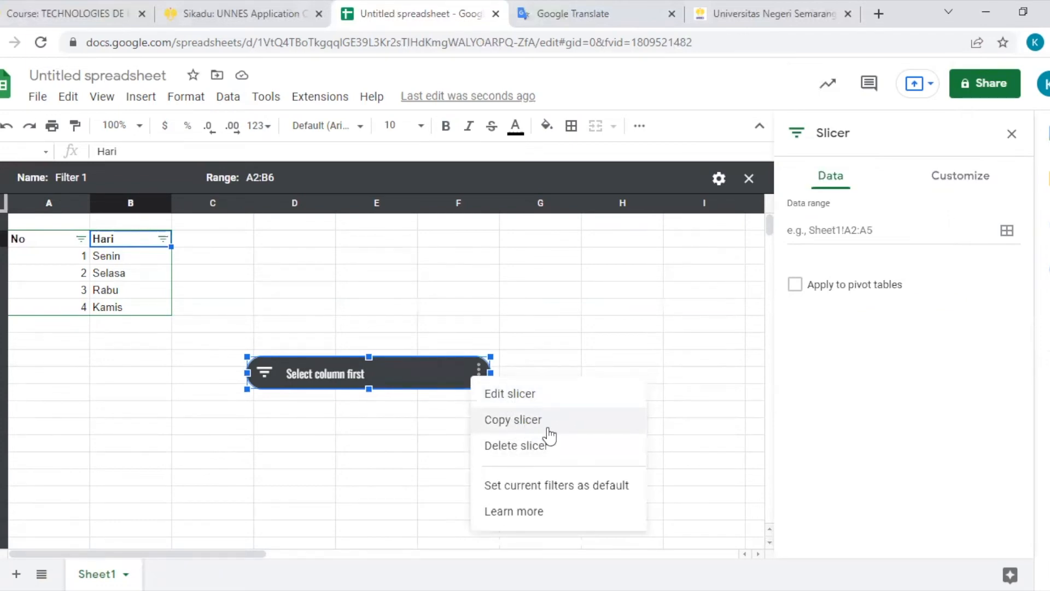
left_click(501, 449)
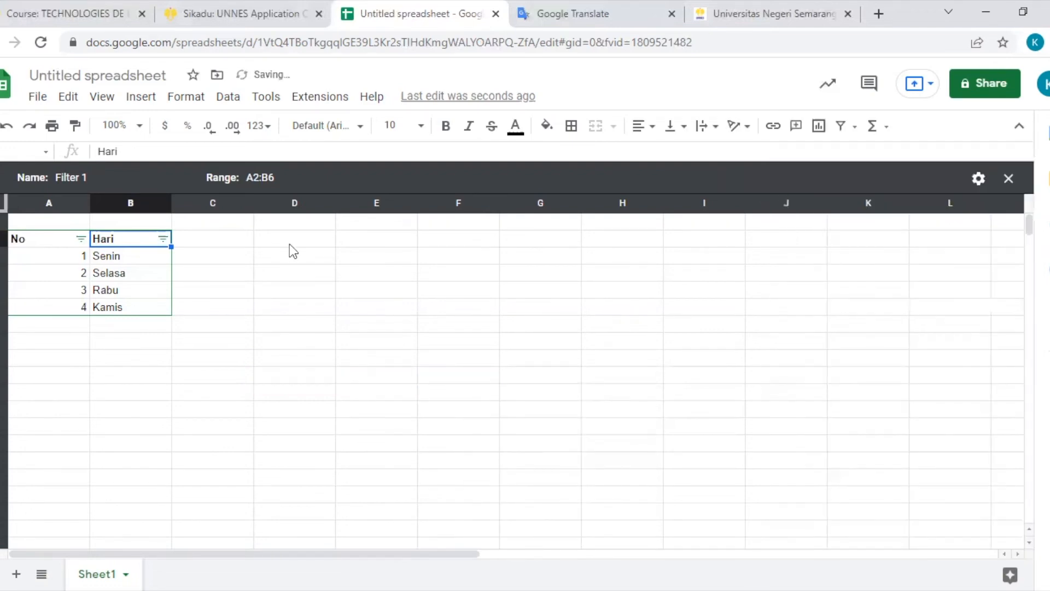
Step: Protect the whole Sheet1, restricting its editing to Only you
left_click(232, 102)
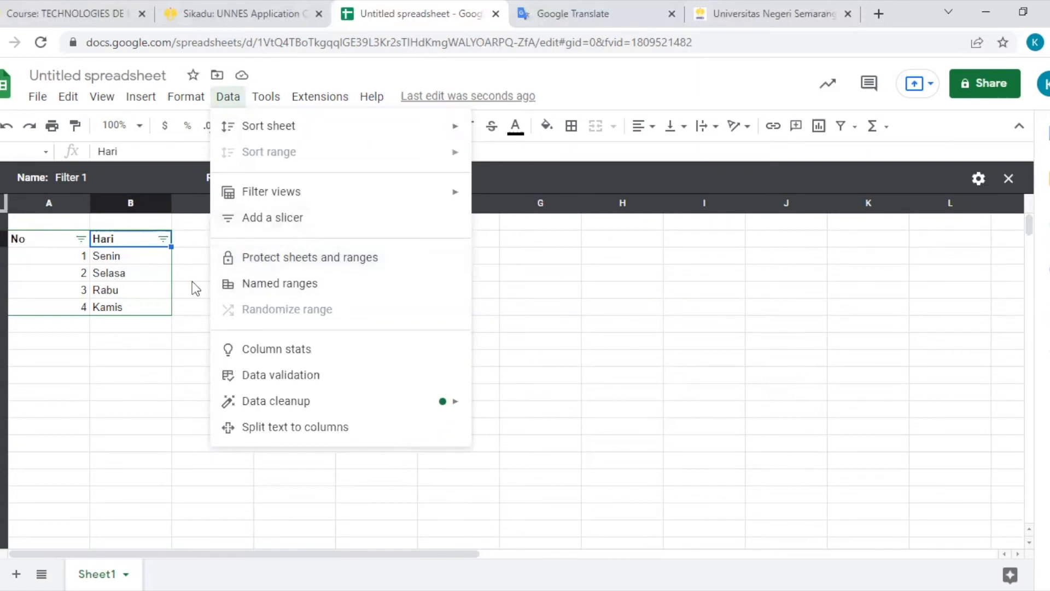
left_click(170, 296)
left_click_drag(162, 310, 70, 260)
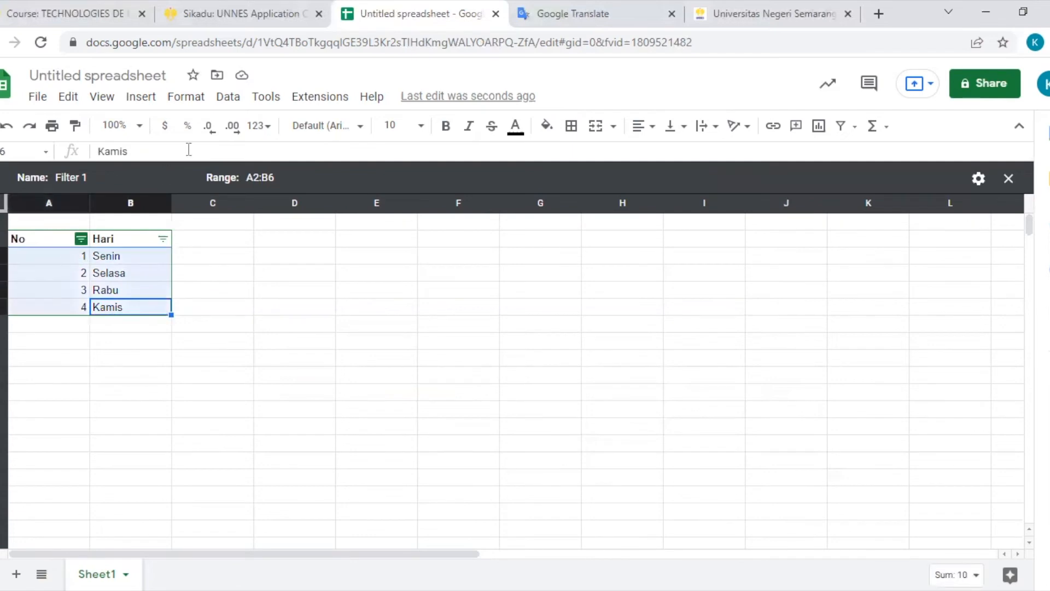
left_click(228, 98)
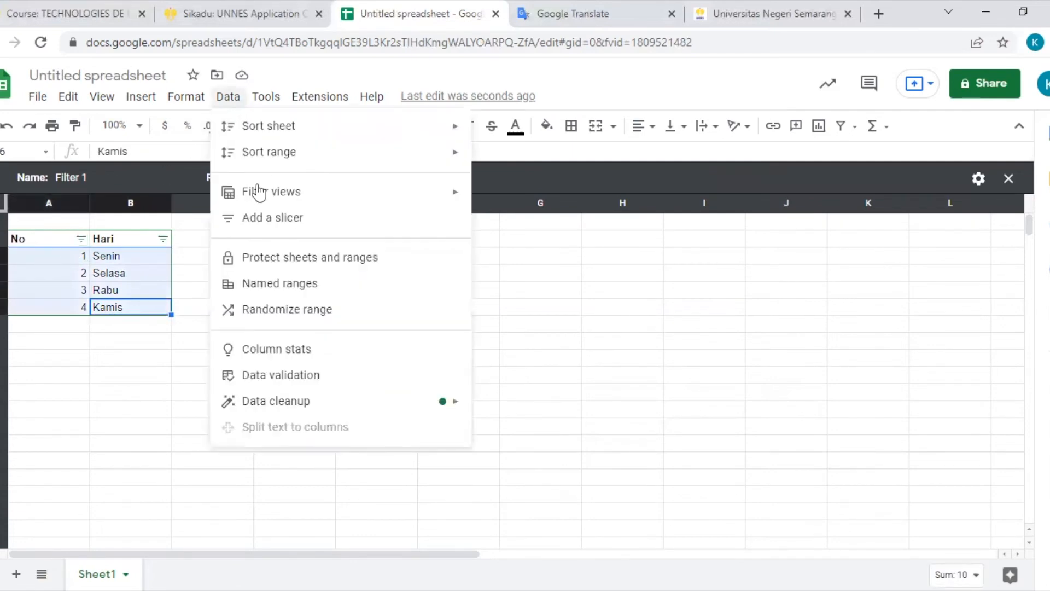
left_click(275, 263)
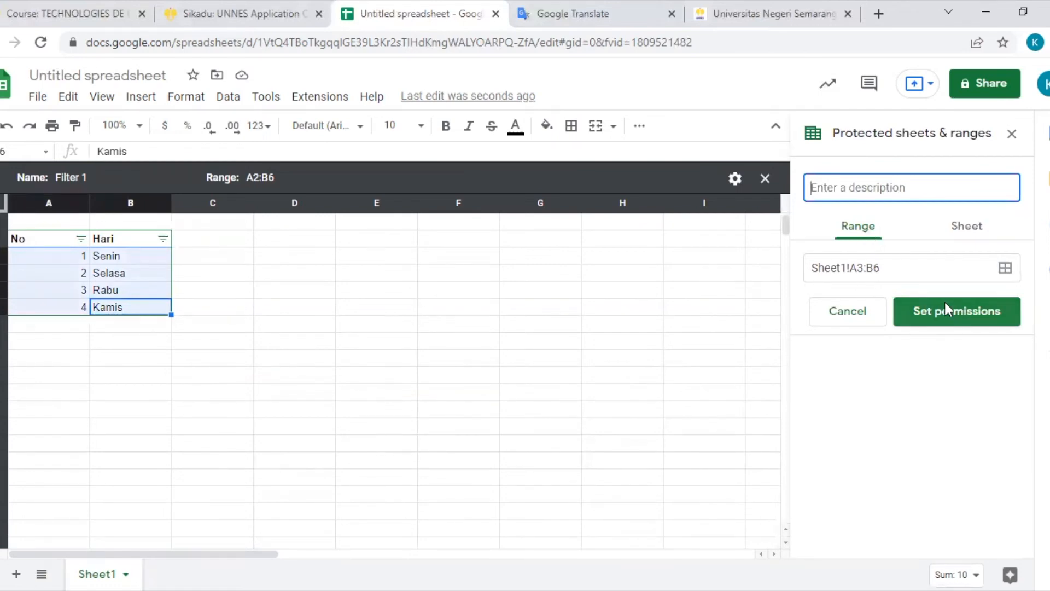
left_click(966, 234)
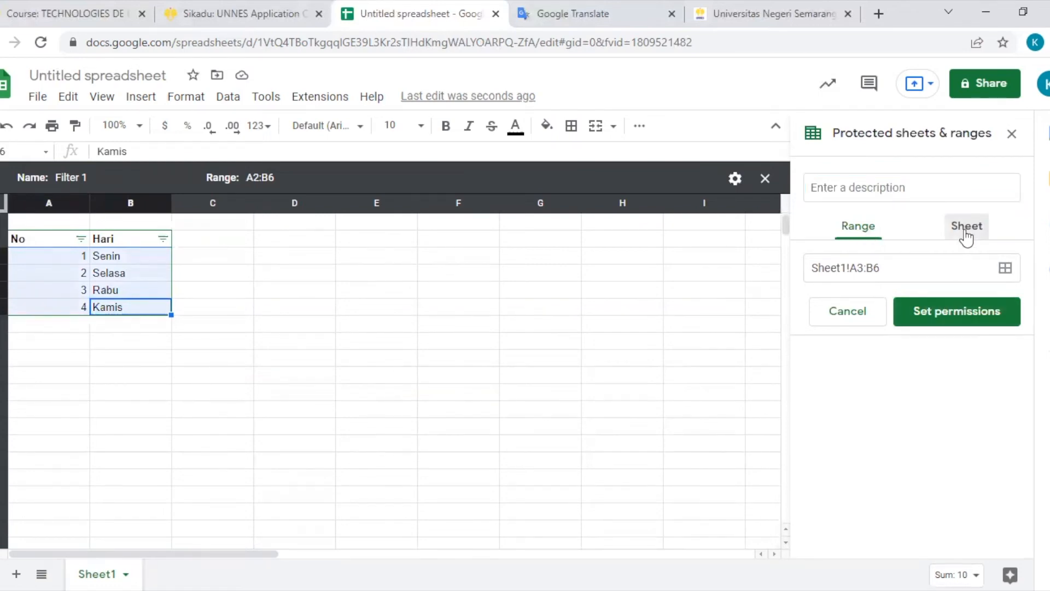
left_click(921, 344)
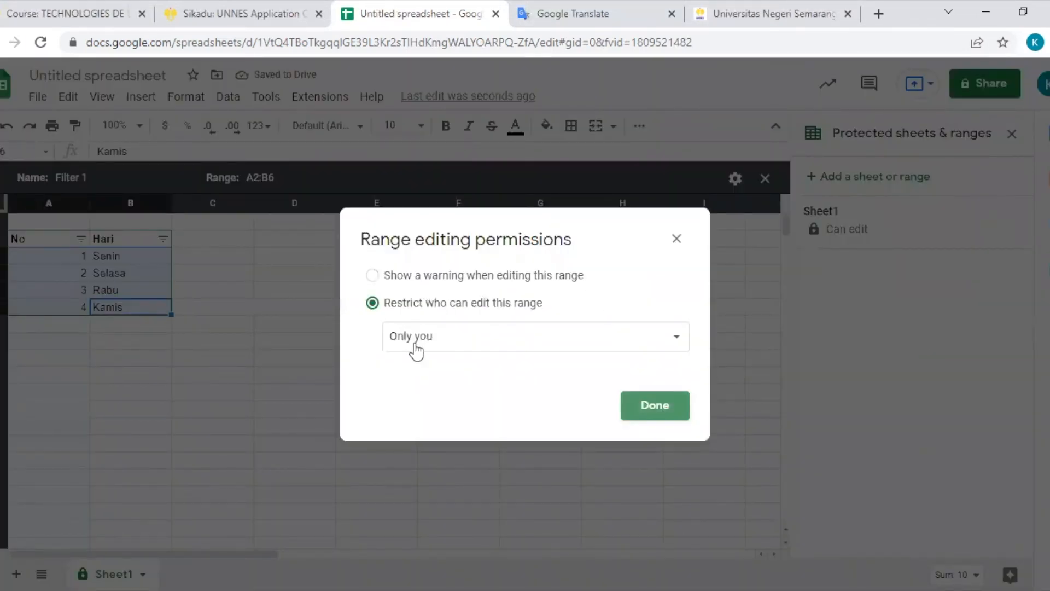
left_click(645, 406)
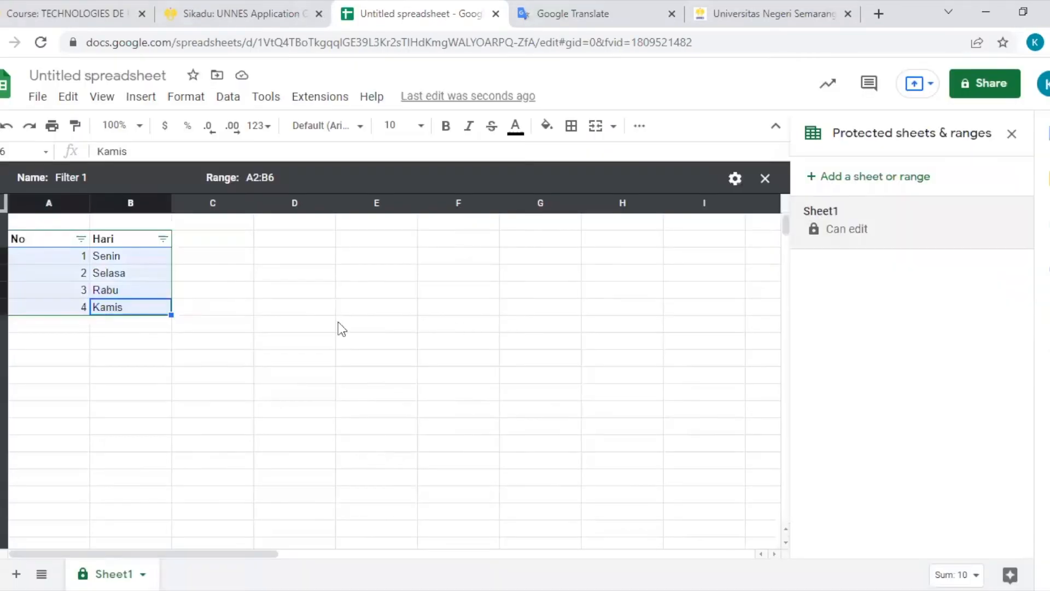
Step: Select the Kamis cell in the Hari column
left_click(194, 341)
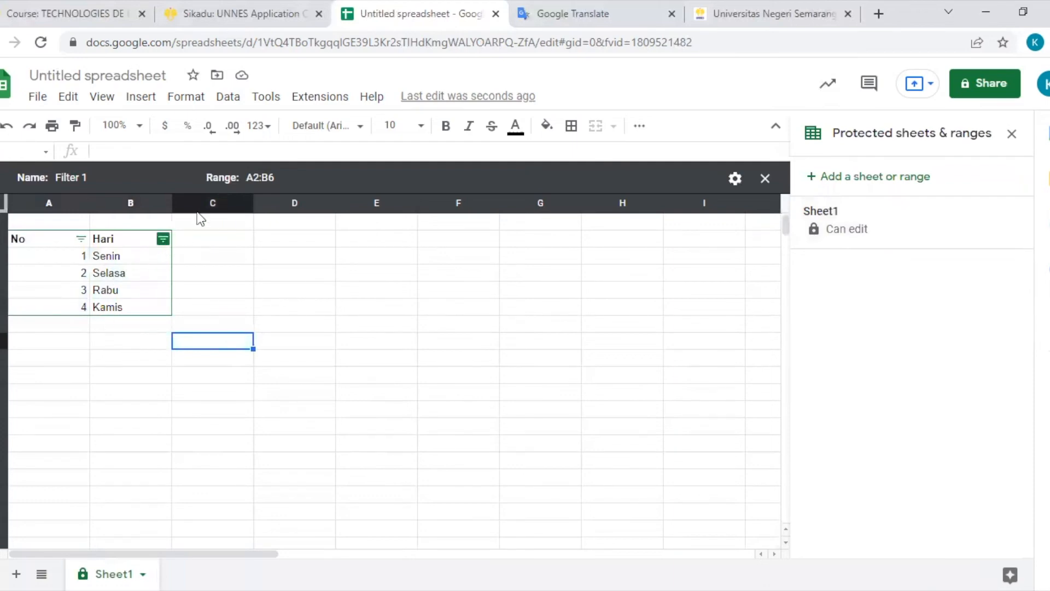
left_click(105, 306)
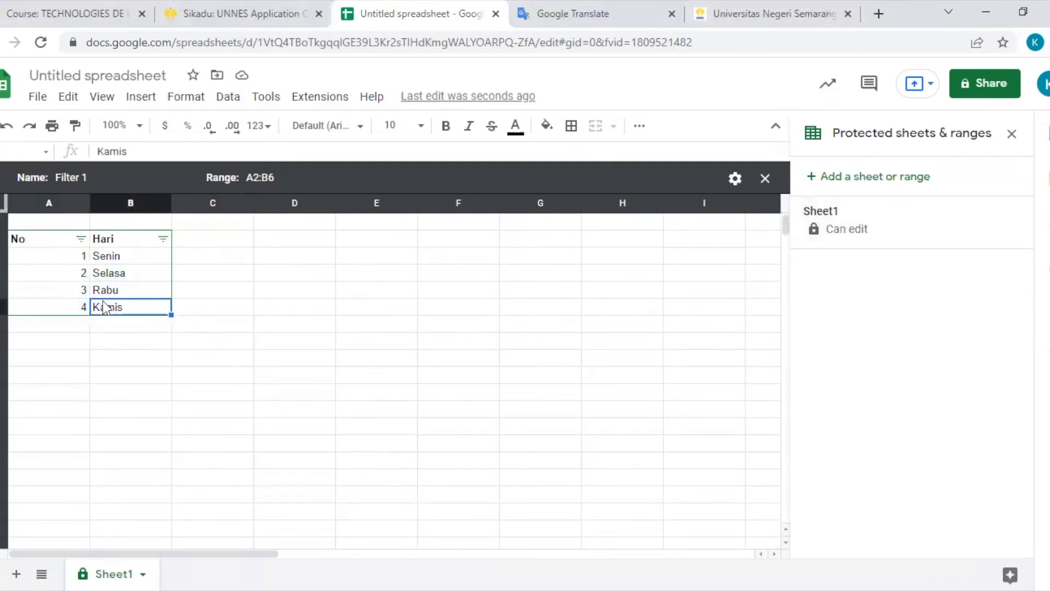
left_click(31, 295)
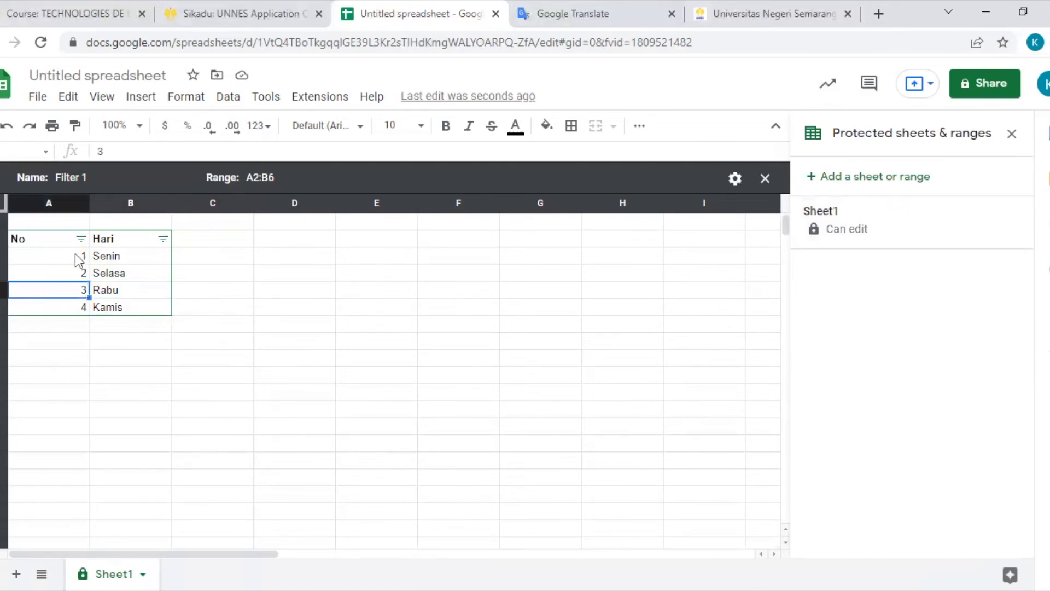
left_click(74, 254)
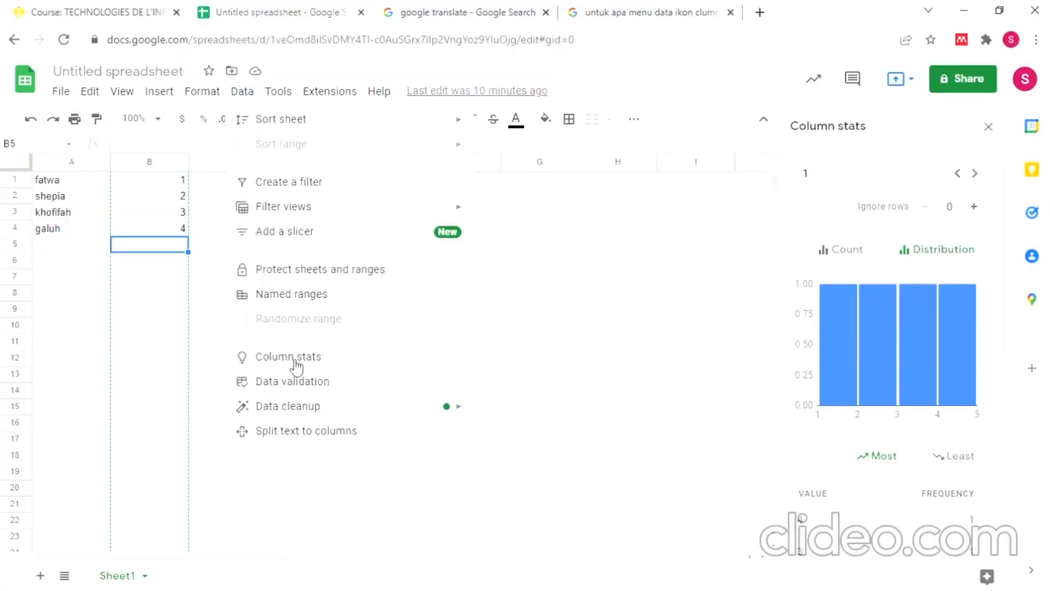
Step: Open the named ranges list for the sheet
left_click(319, 300)
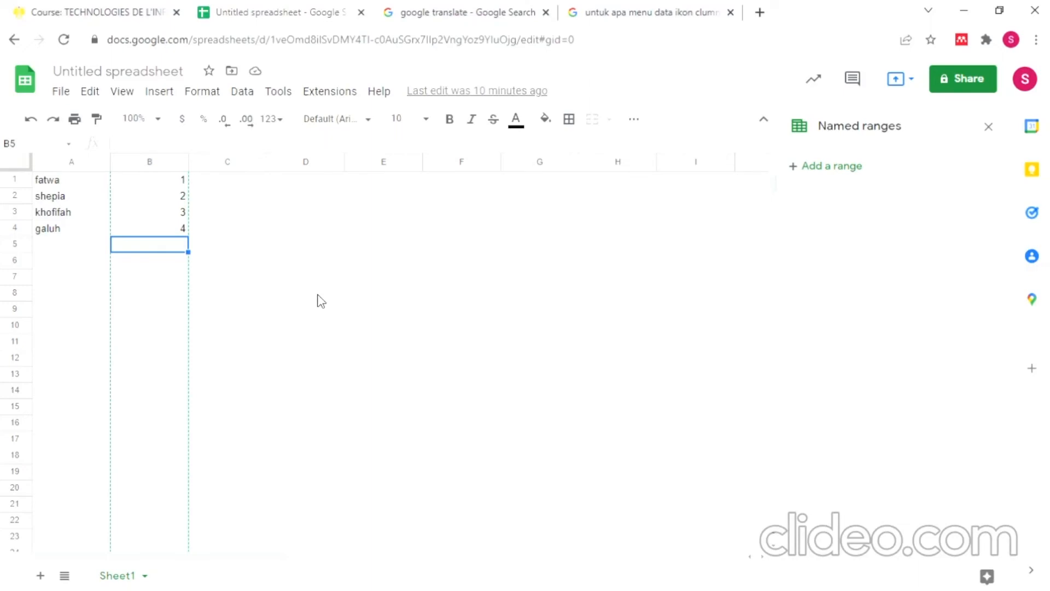
left_click(827, 167)
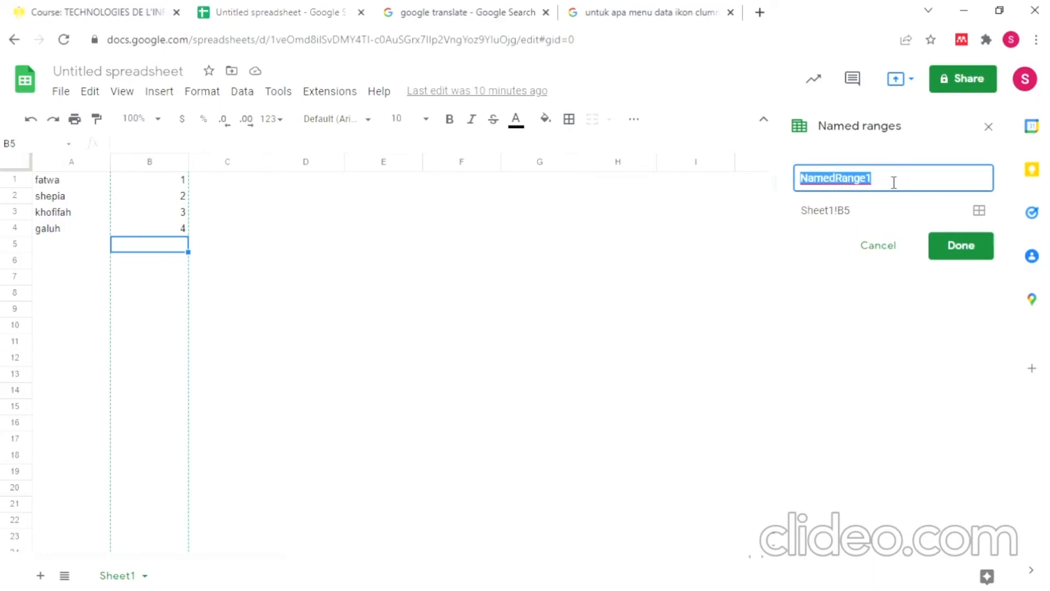
key("BackSpace")
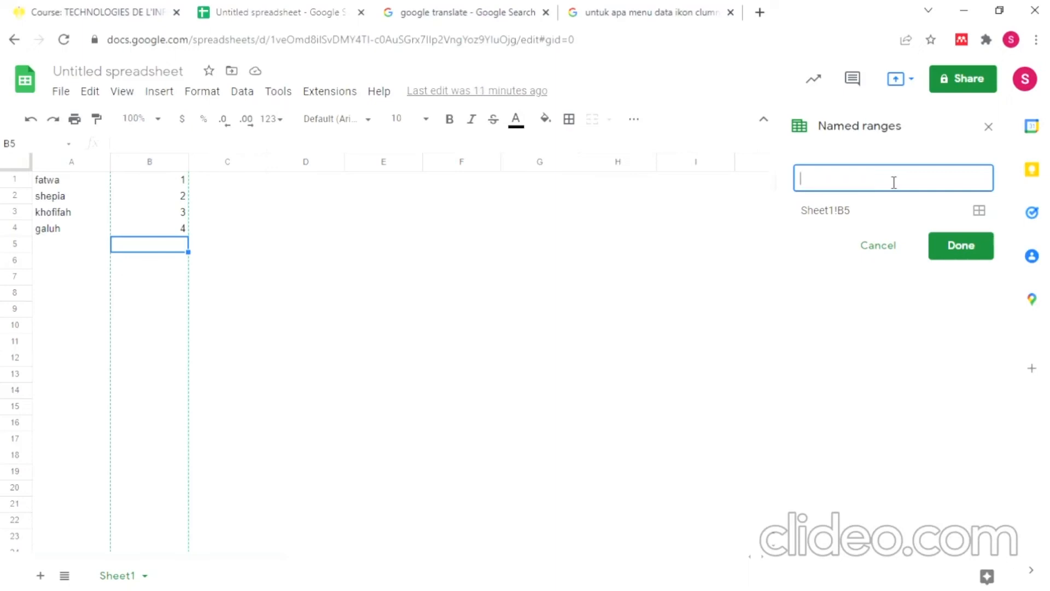
type("1A1:B2\"")
key("BackSpace")
key("BackSpace")
key("BackSpace")
key("BackSpace")
key("BackSpace")
key("BackSpace")
key("BackSpace")
type("'total-")
key("BackSpace")
type("_anggaran'")
key("BackSpace")
key("BackSpace")
key("BackSpace")
key("BackSpace")
key("BackSpace")
key("BackSpace")
key("BackSpace")
key("BackSpace")
key("BackSpace")
key("BackSpace")
key("BackSpace")
key("BackSpace")
key("BackSpace")
key("BackSpace")
key("BackSpace")
Step: Discard the unfinished range on B5 and define cell A4 as a named range called total_anggaran
left_click(79, 234)
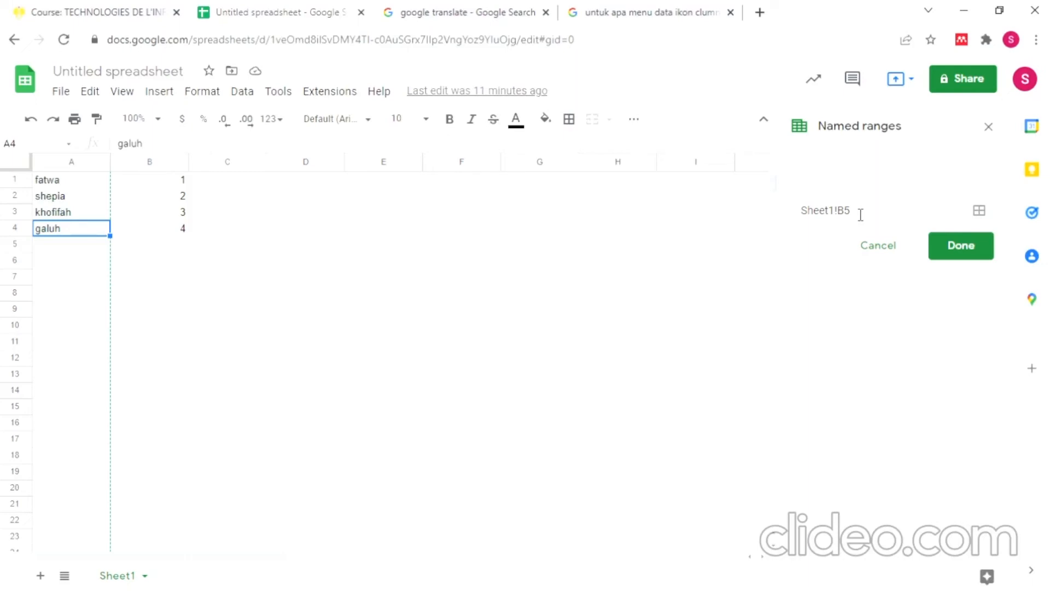
left_click(882, 251)
left_click(891, 169)
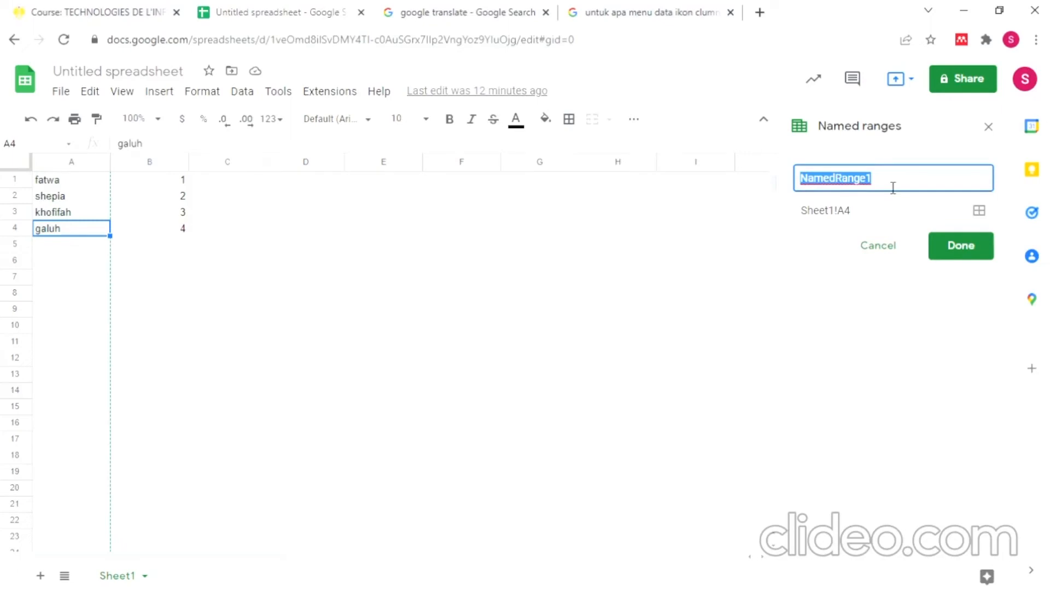
type("t")
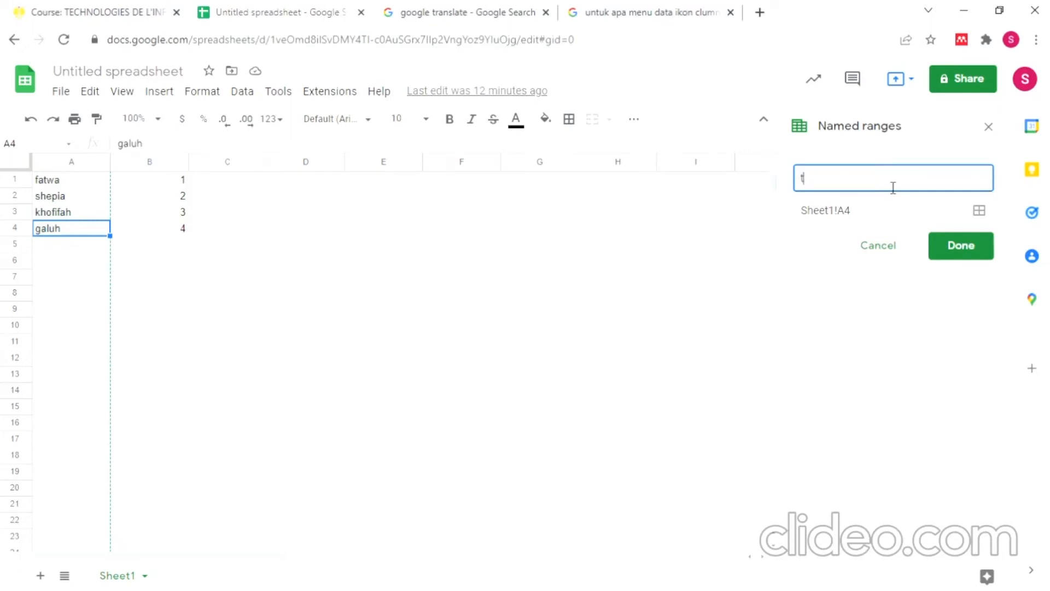
type("otal-")
type("_angg")
type("aran")
left_click(962, 246)
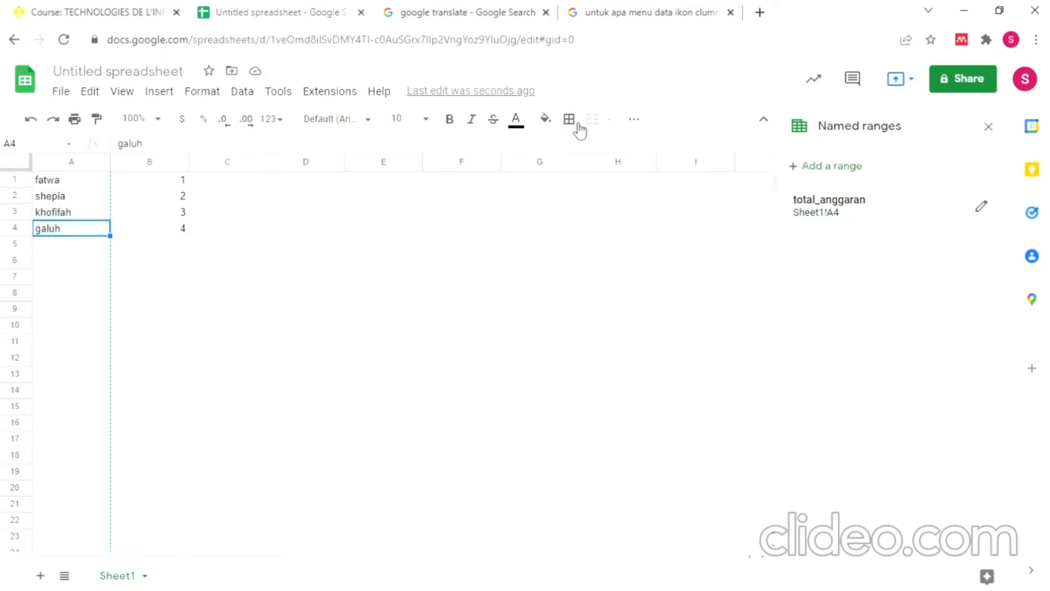
Step: Dismiss the notice about the Tools changes and close the named ranges list
left_click(258, 99)
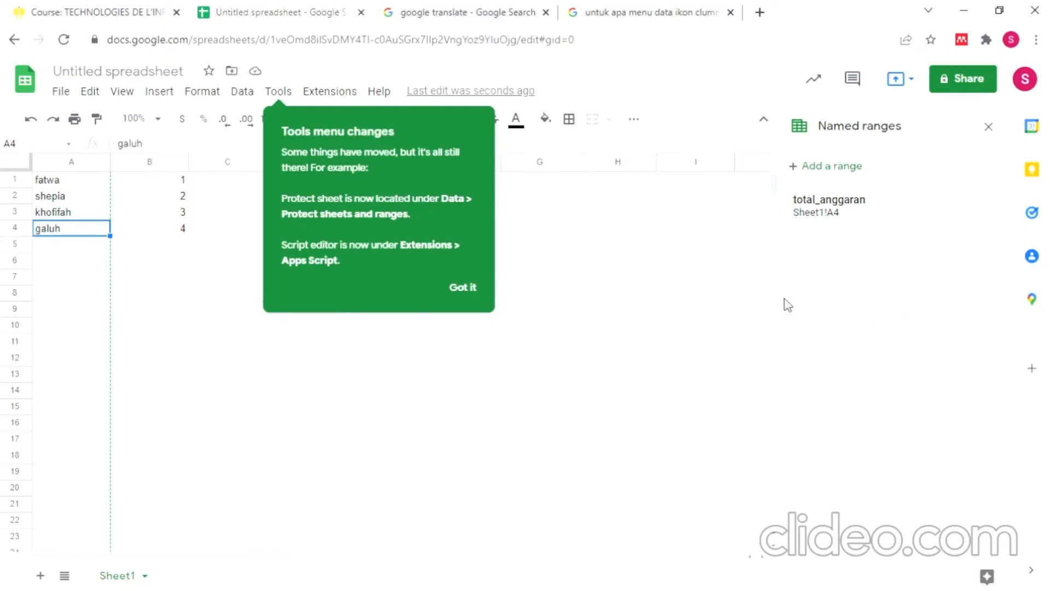
left_click(466, 290)
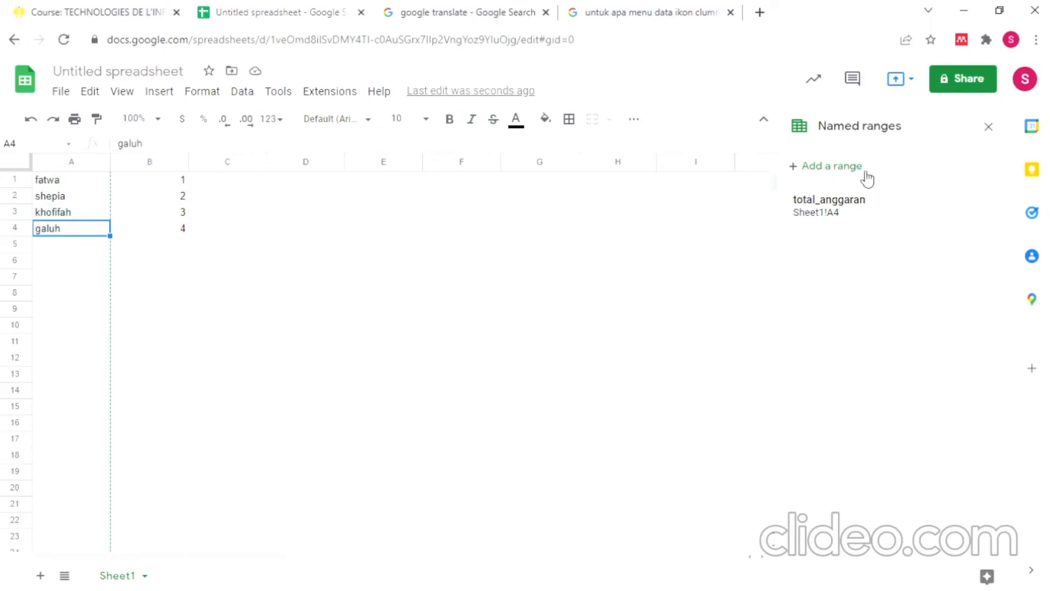
left_click(992, 131)
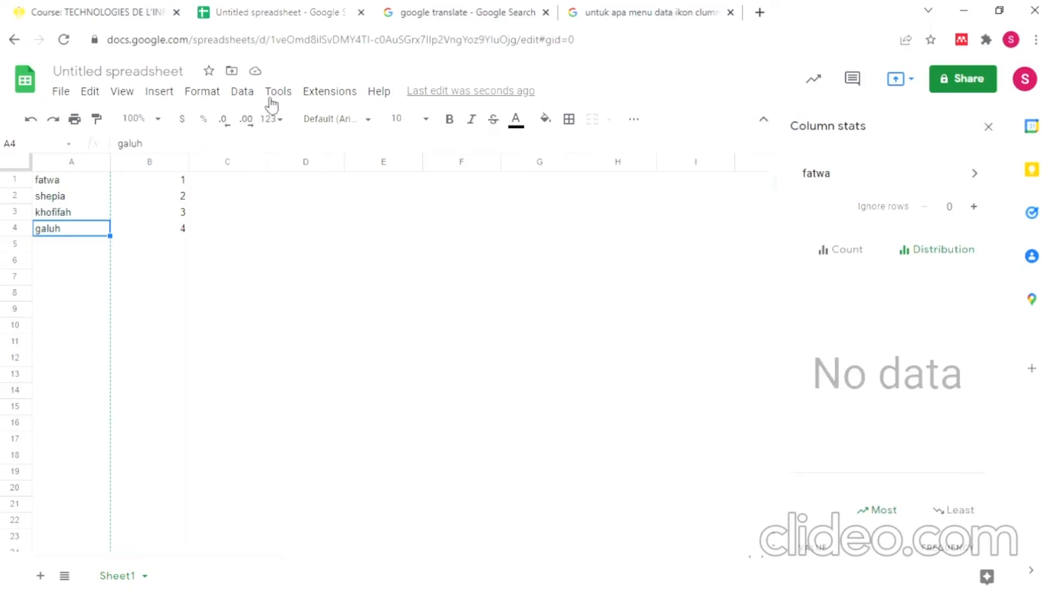
Step: Show the column stats for column B and examine its distribution chart and value frequencies
left_click(251, 94)
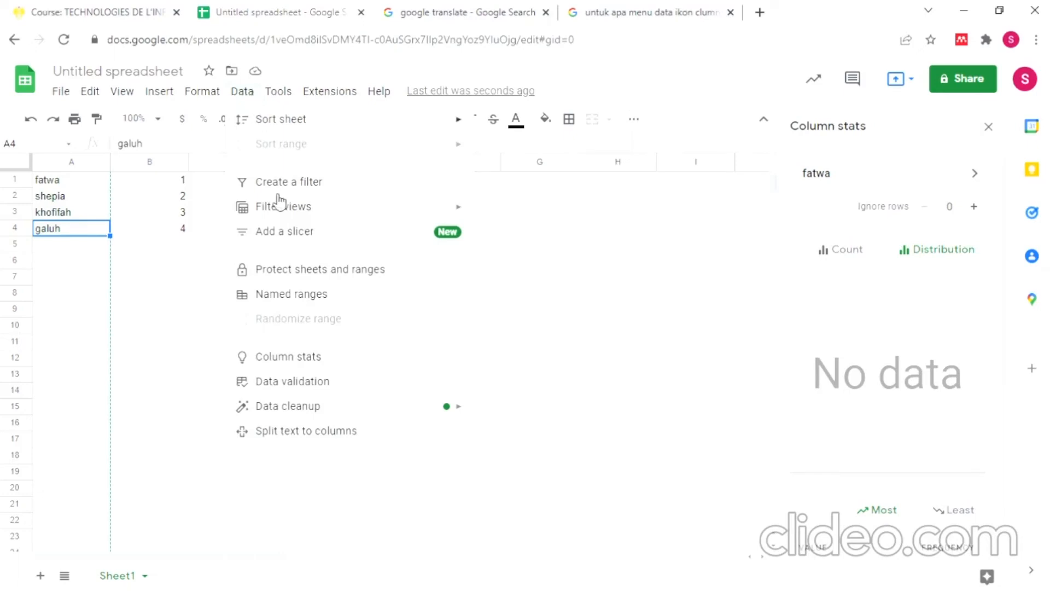
left_click(304, 362)
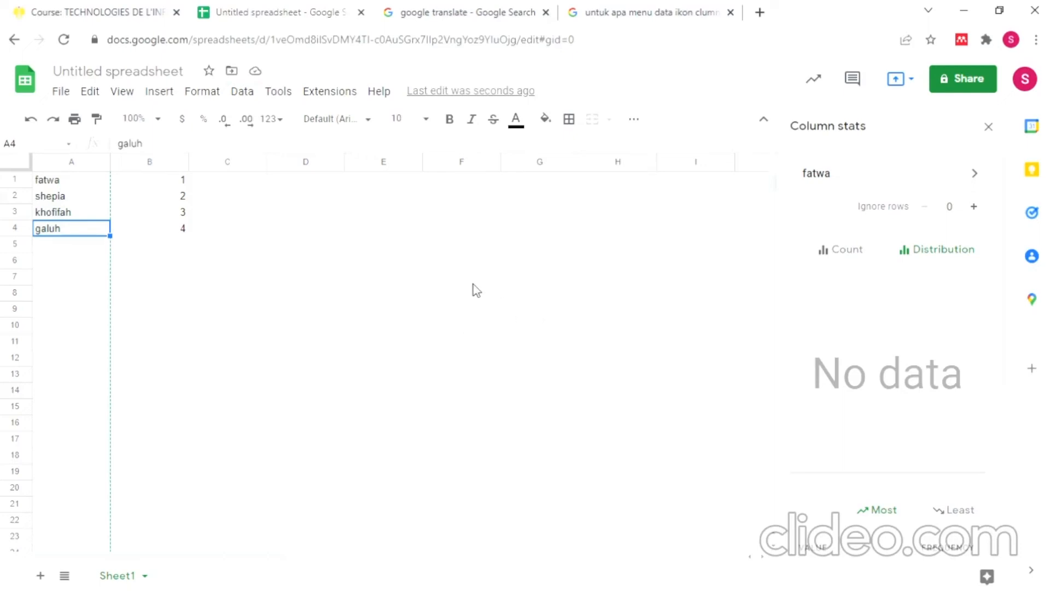
left_click(171, 165)
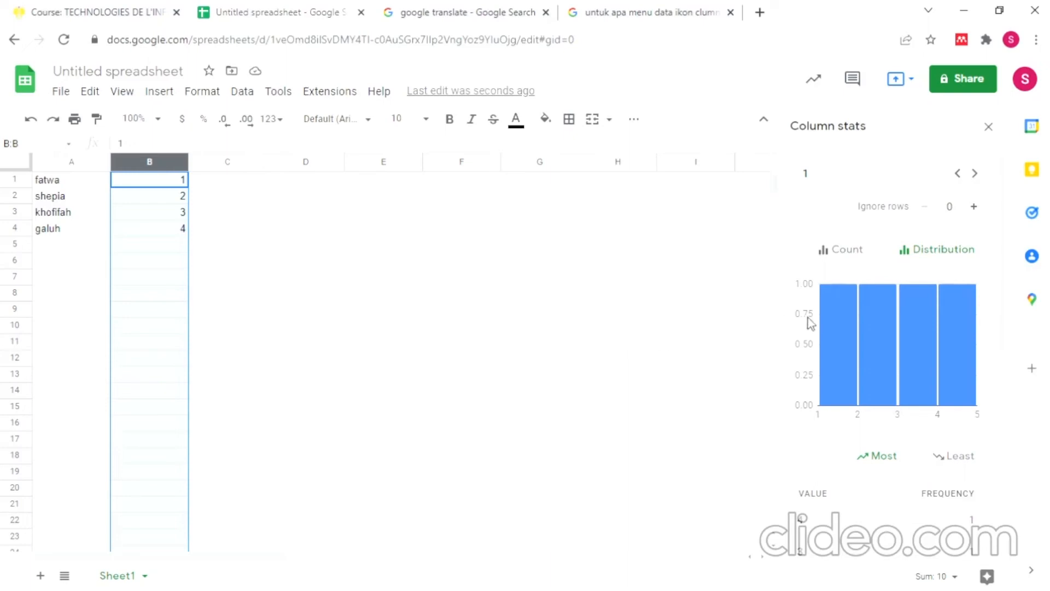
left_click_drag(1007, 303, 1013, 383)
mouse_move(957, 344)
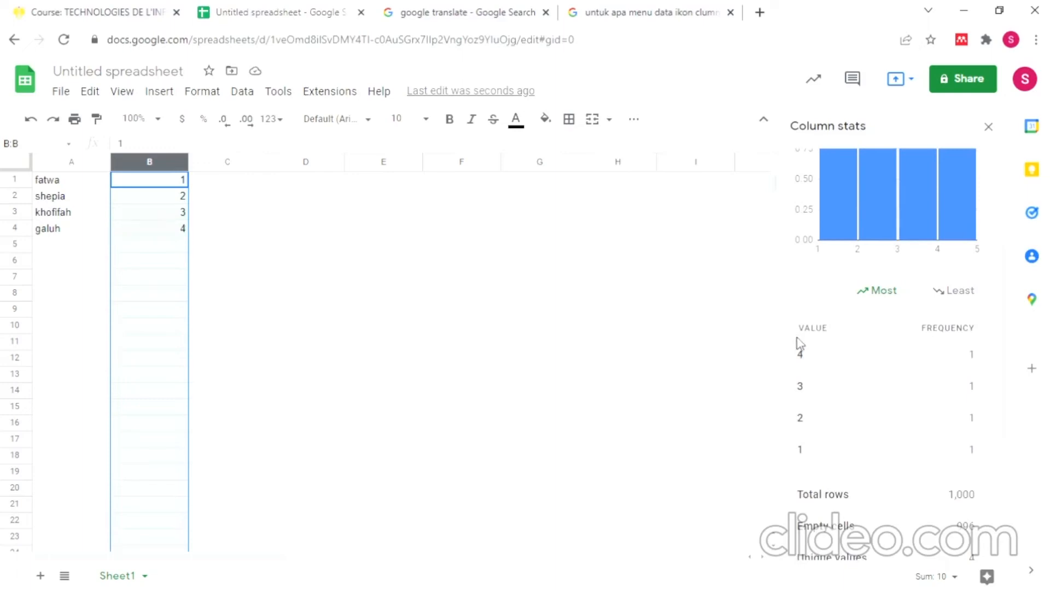
mouse_move(882, 389)
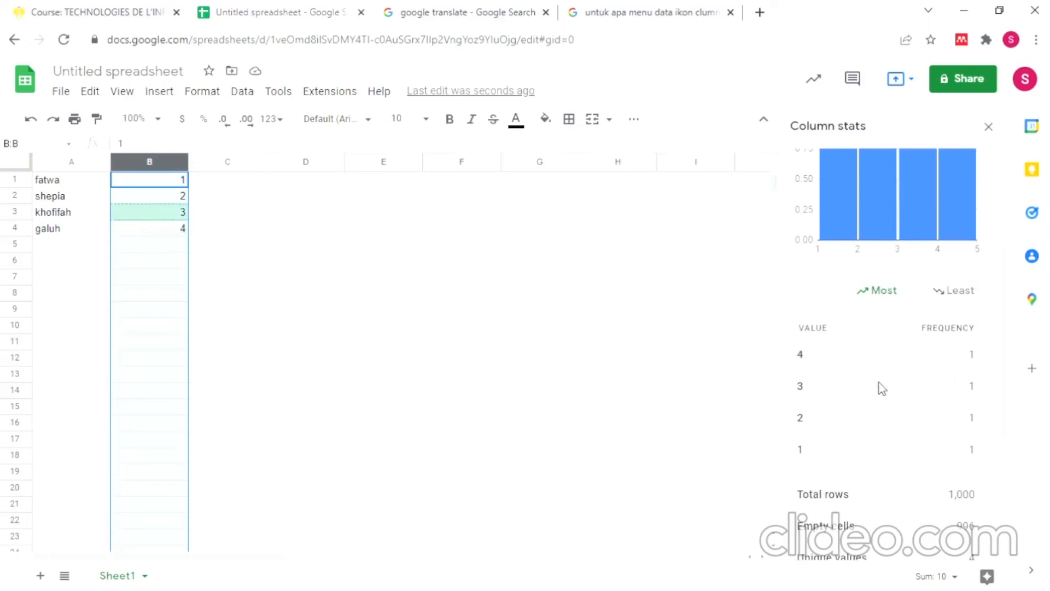
mouse_move(842, 460)
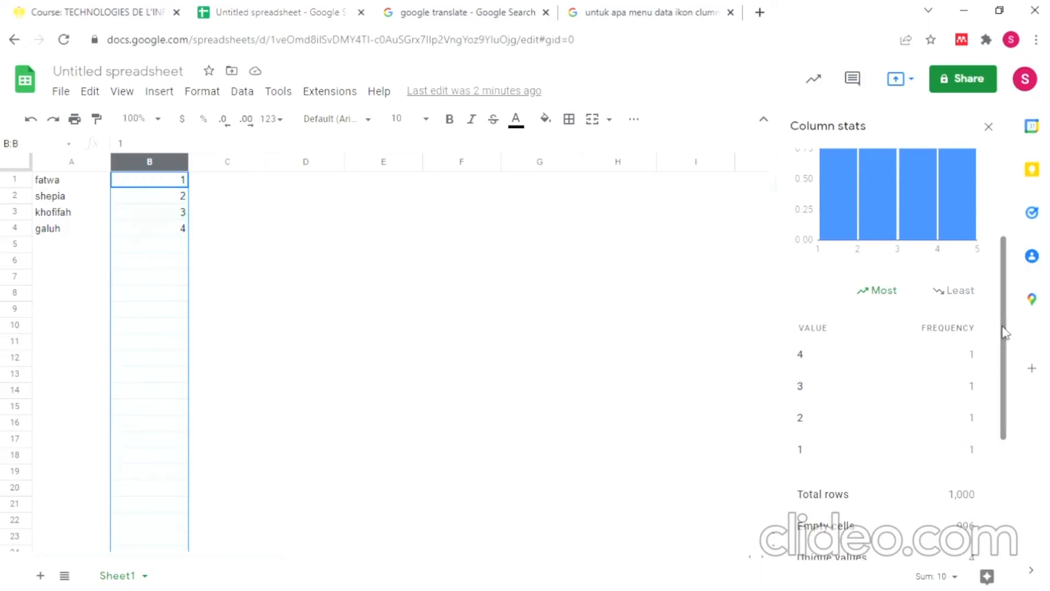
scroll(1015, 312, "up", 1)
scroll(1013, 307, "up", 2)
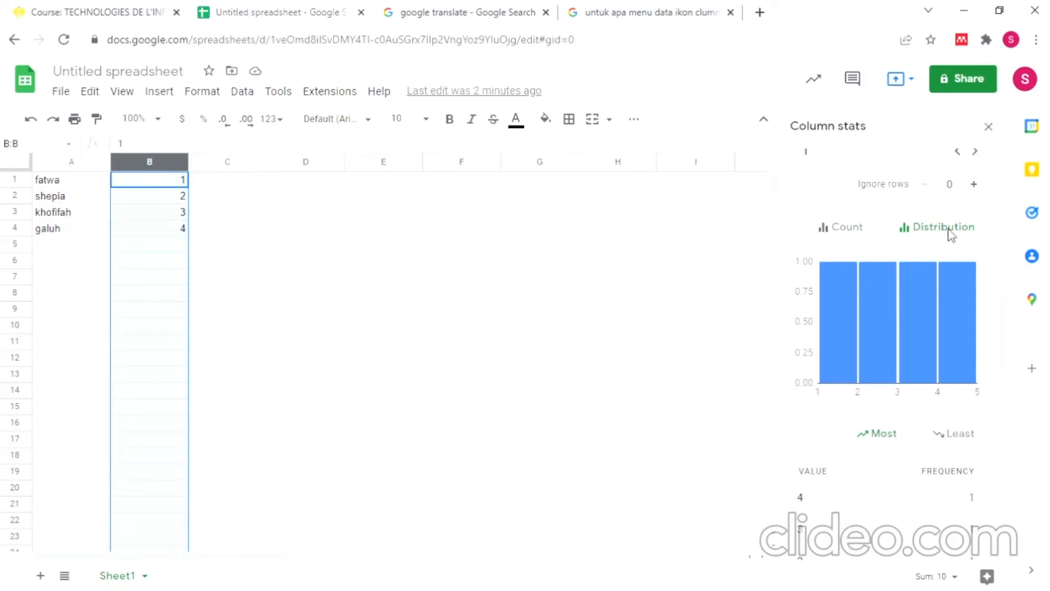
mouse_move(918, 336)
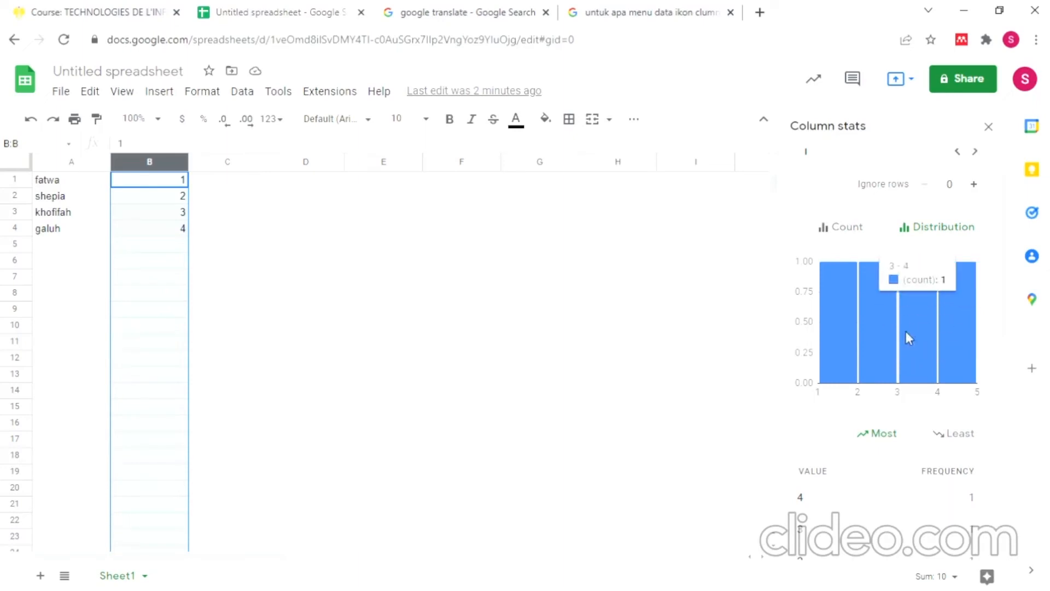
mouse_move(896, 302)
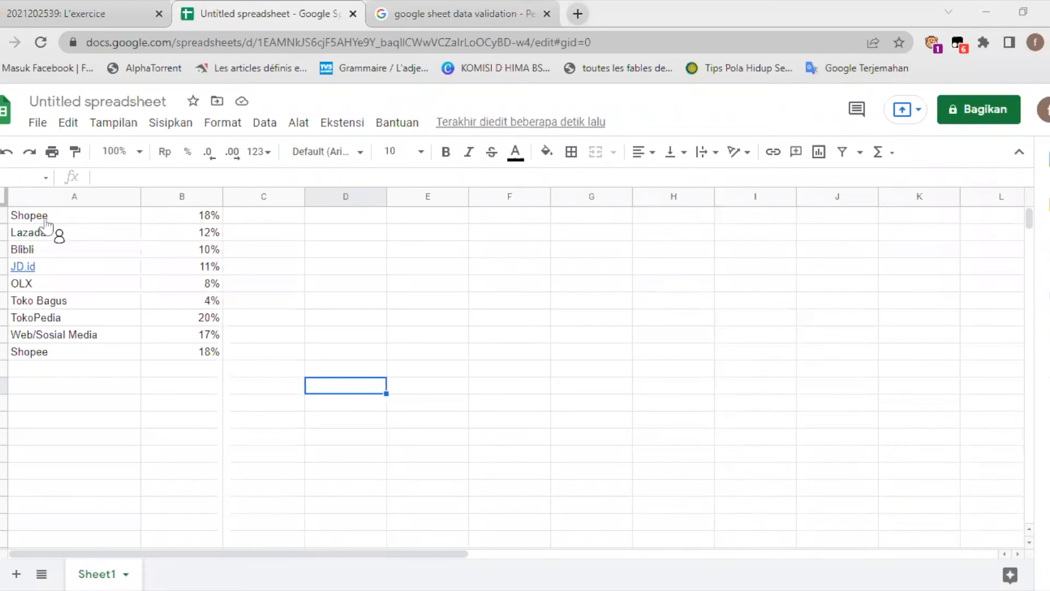
Step: Centre the store names and percentages in A1:B9 horizontally
left_click_drag(39, 216, 40, 232)
left_click_drag(218, 356, 224, 360)
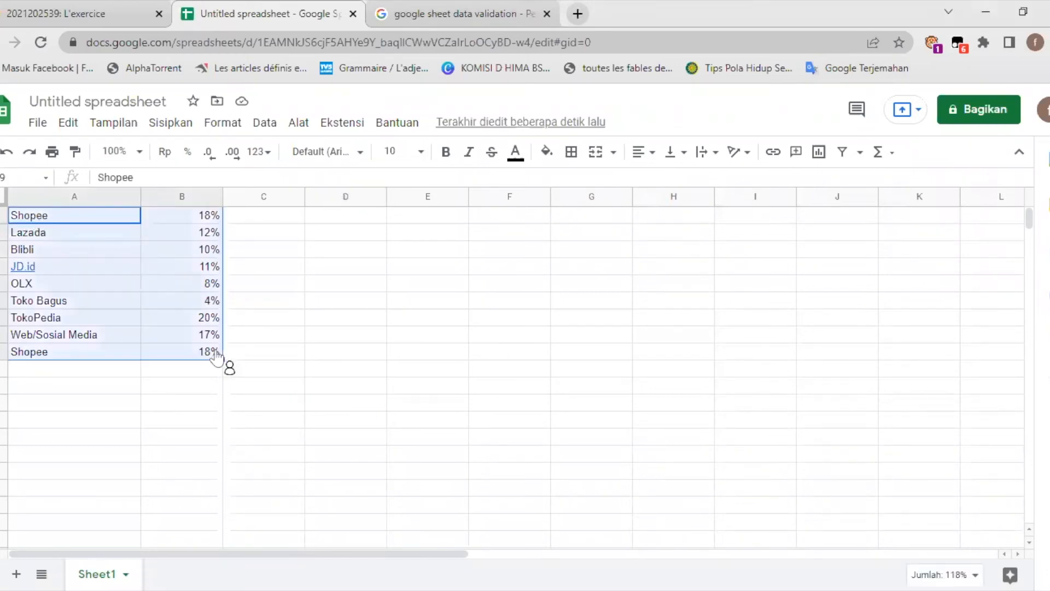
left_click(651, 163)
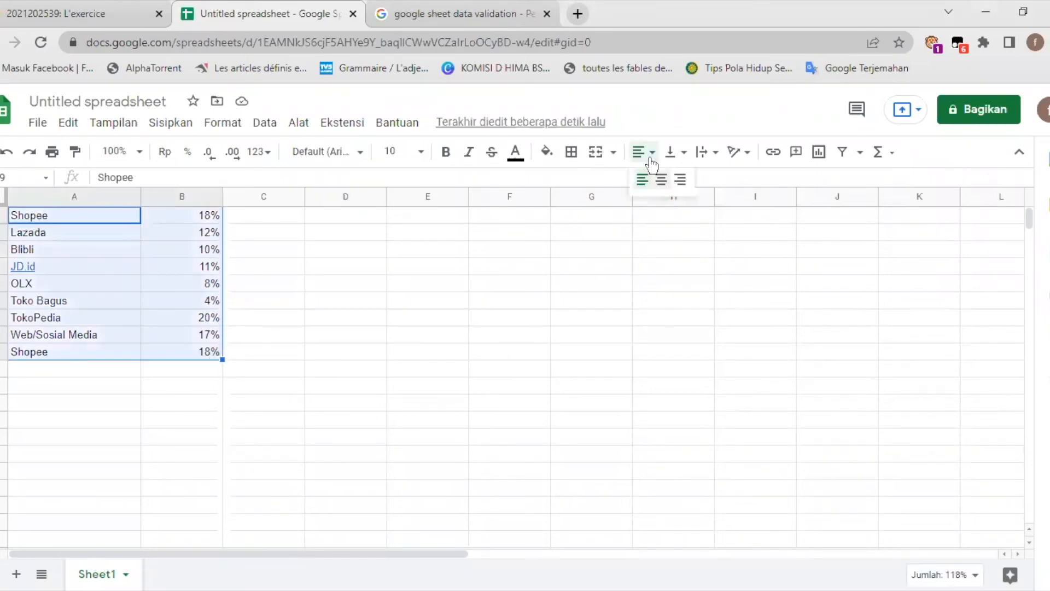
left_click(661, 178)
Step: Show the column stats for the store list and examine column B's count chart, value frequencies and summary statistics
left_click(278, 130)
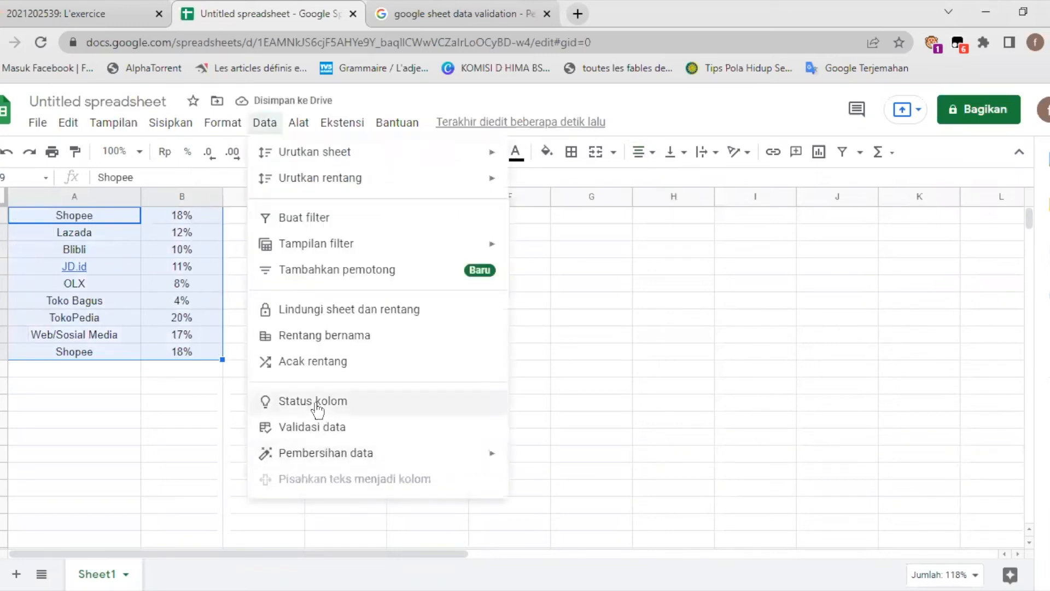
left_click(317, 405)
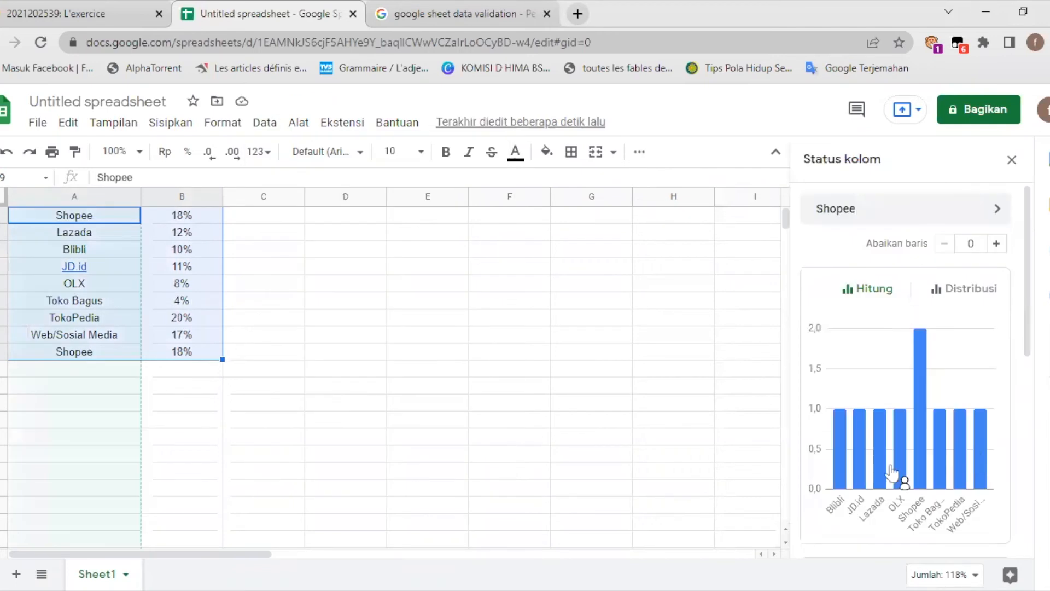
left_click(755, 437)
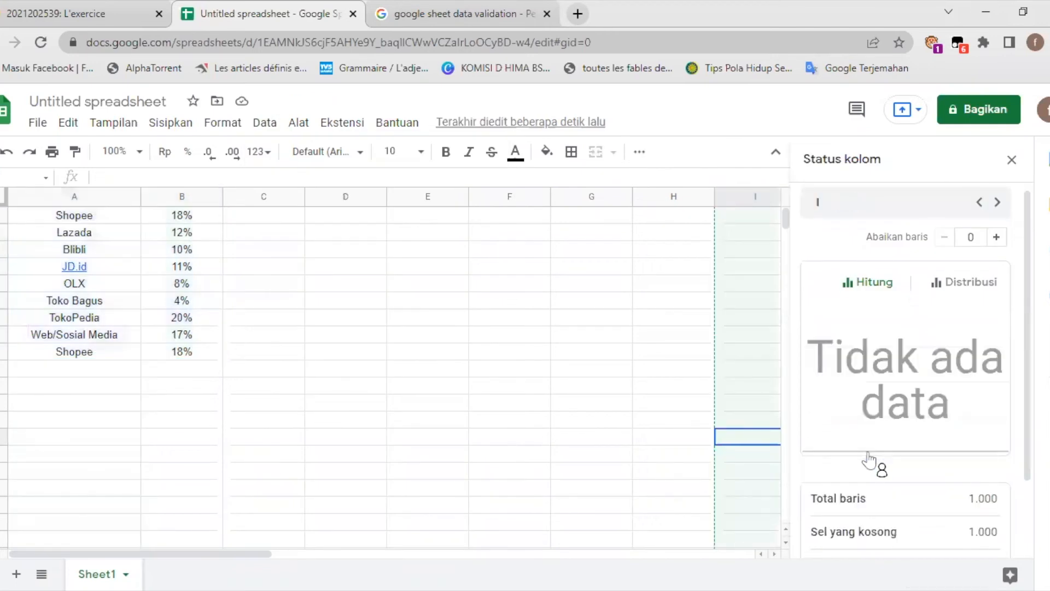
left_click(140, 318)
left_click(175, 353)
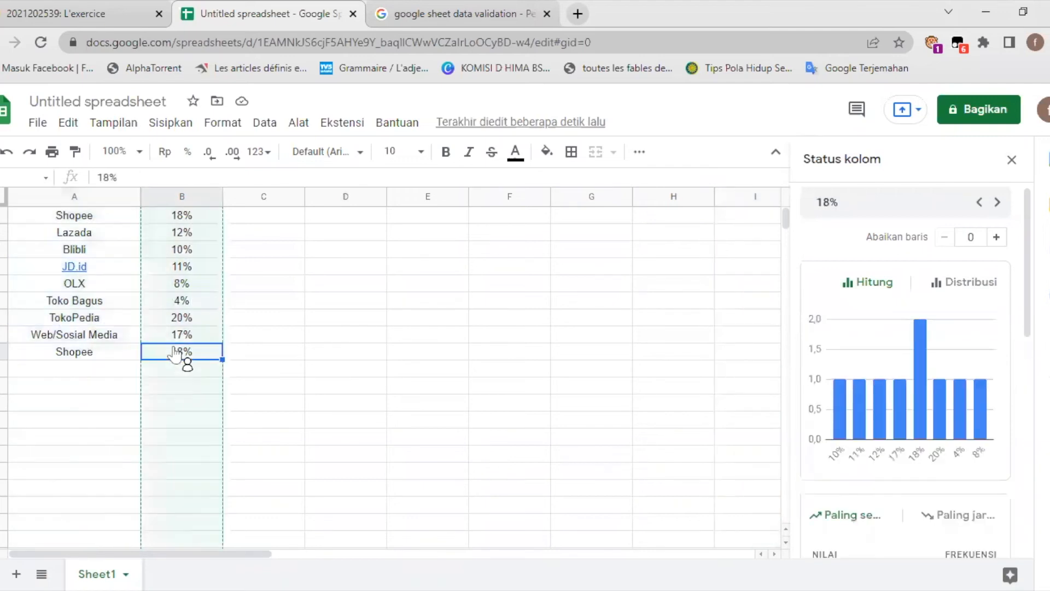
scroll(914, 416, "down", 4)
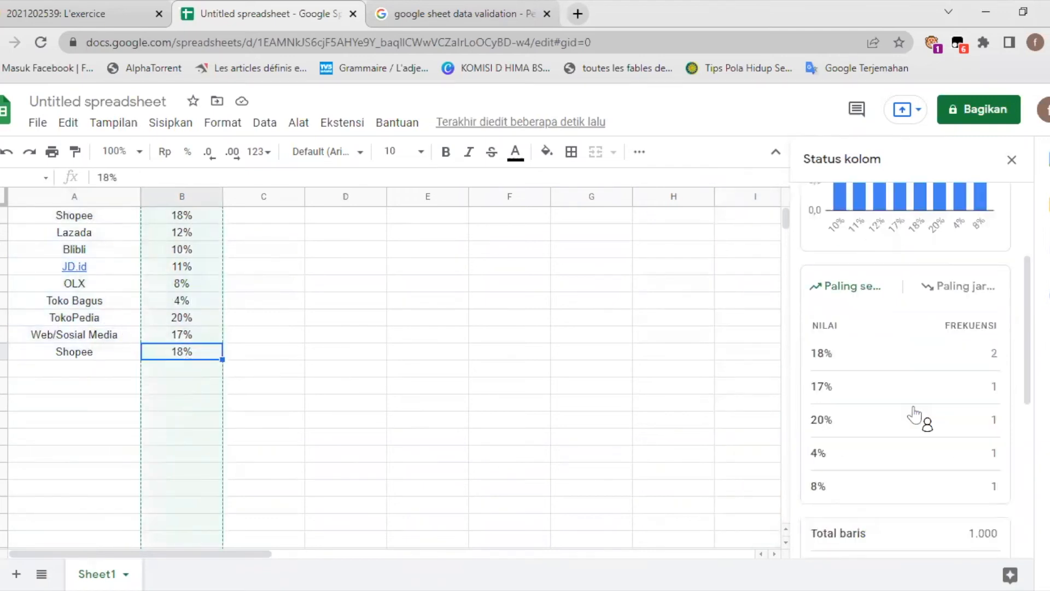
scroll(917, 416, "down", 1)
scroll(863, 267, "down", 2)
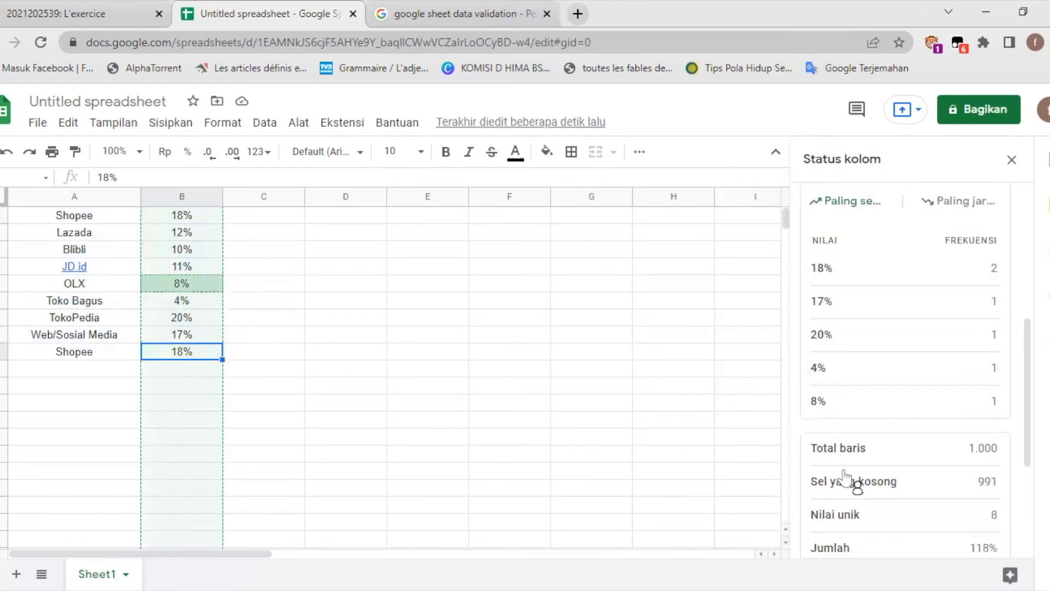
scroll(845, 476, "down", 2)
scroll(846, 478, "down", 2)
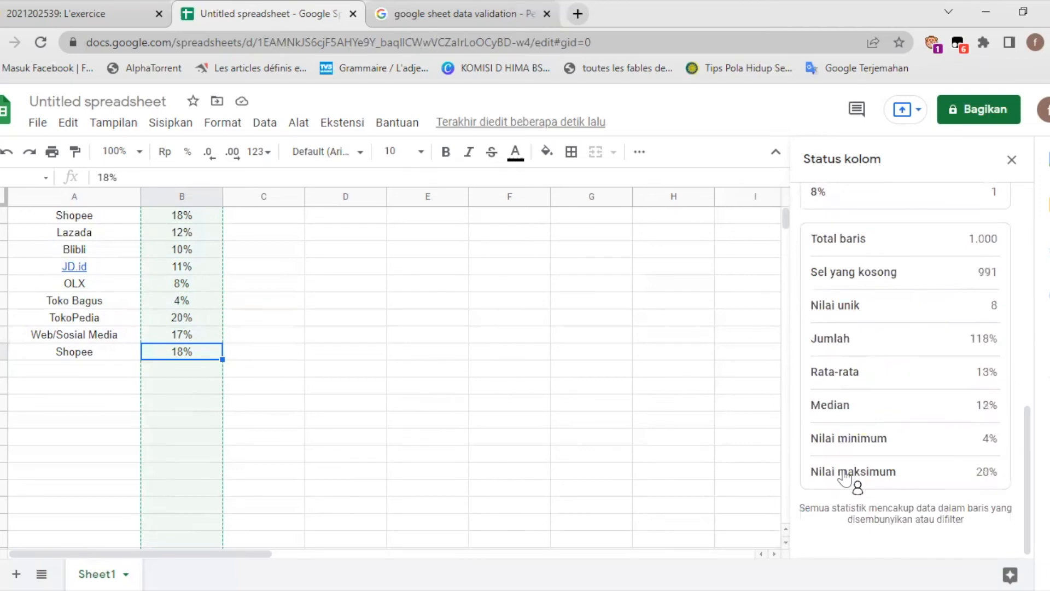
scroll(829, 372, "up", 5)
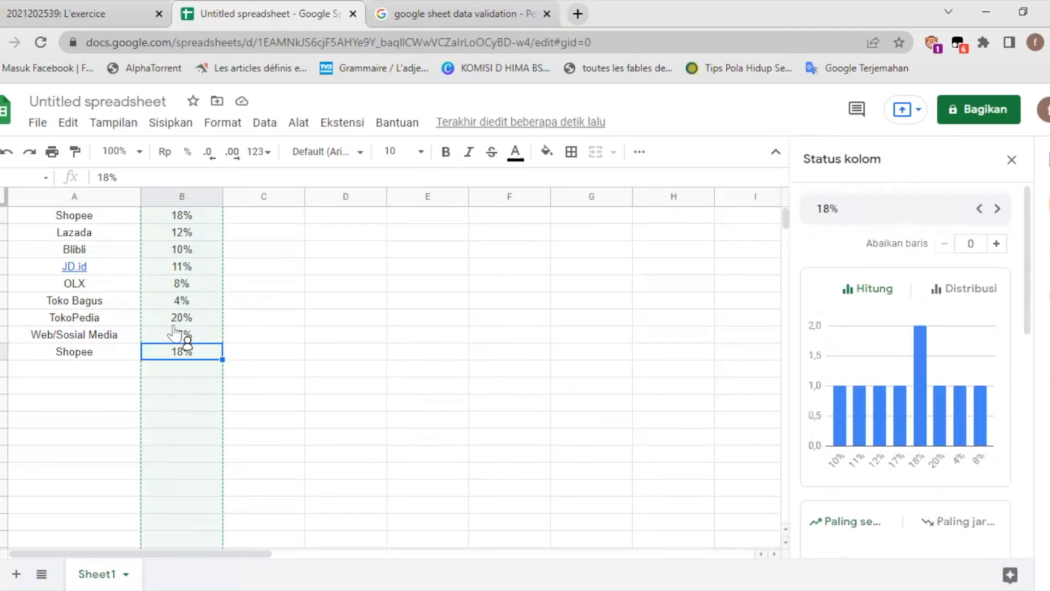
Step: Paste the copied list of stores and percentages directly below the existing data, starting at cell A10
left_click(176, 336)
left_click(182, 358)
left_click(81, 369)
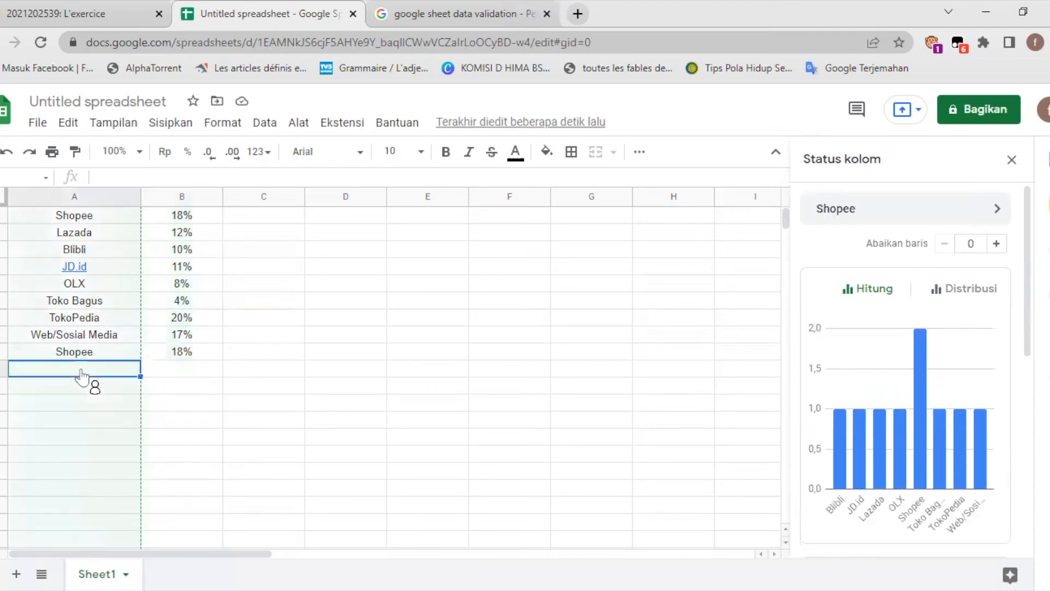
key("ctrl+v")
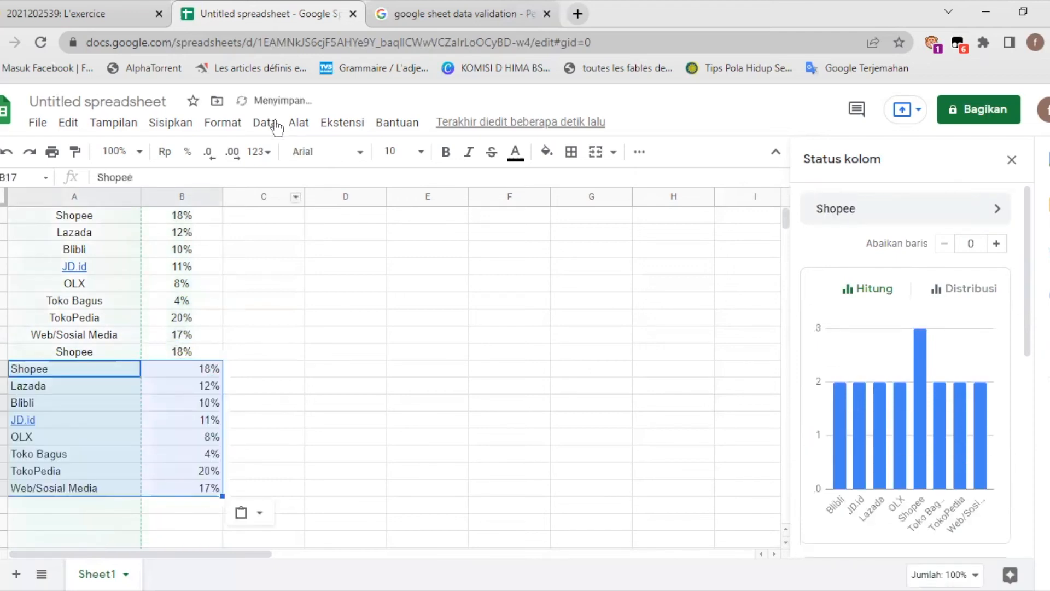
left_click(266, 122)
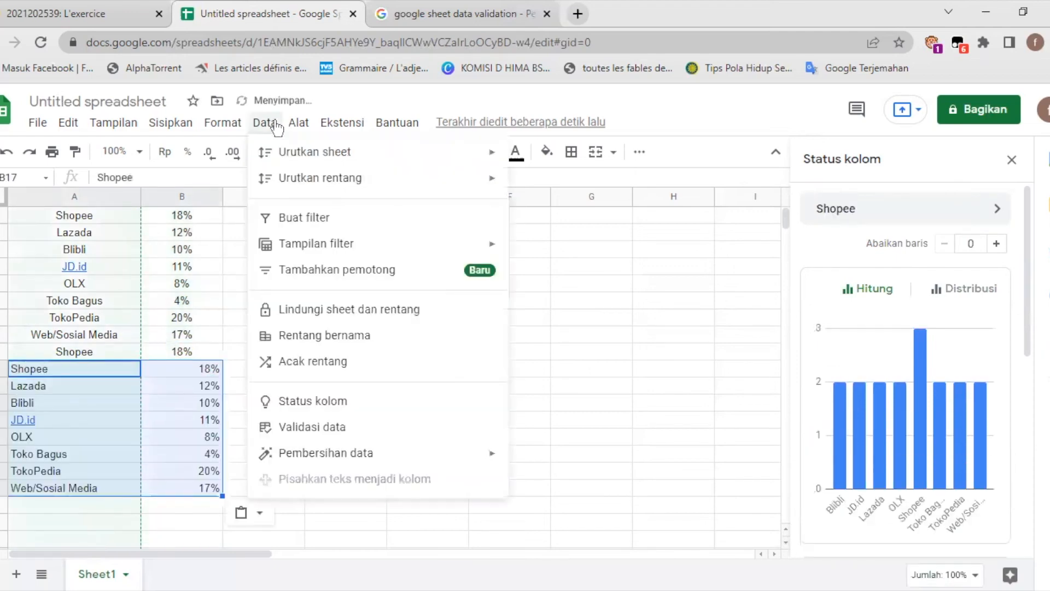
left_click(356, 435)
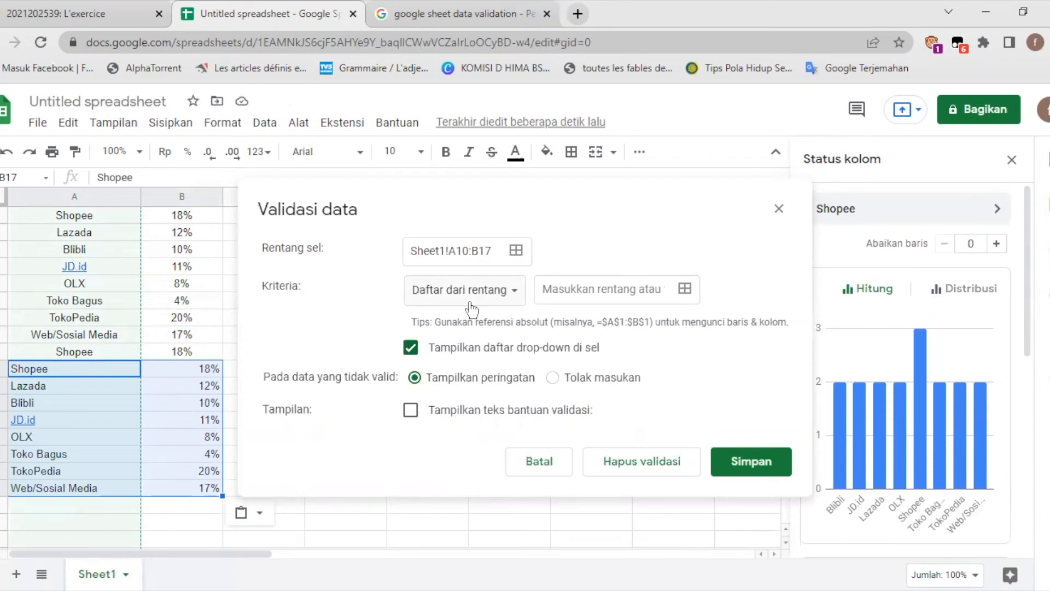
left_click(779, 209)
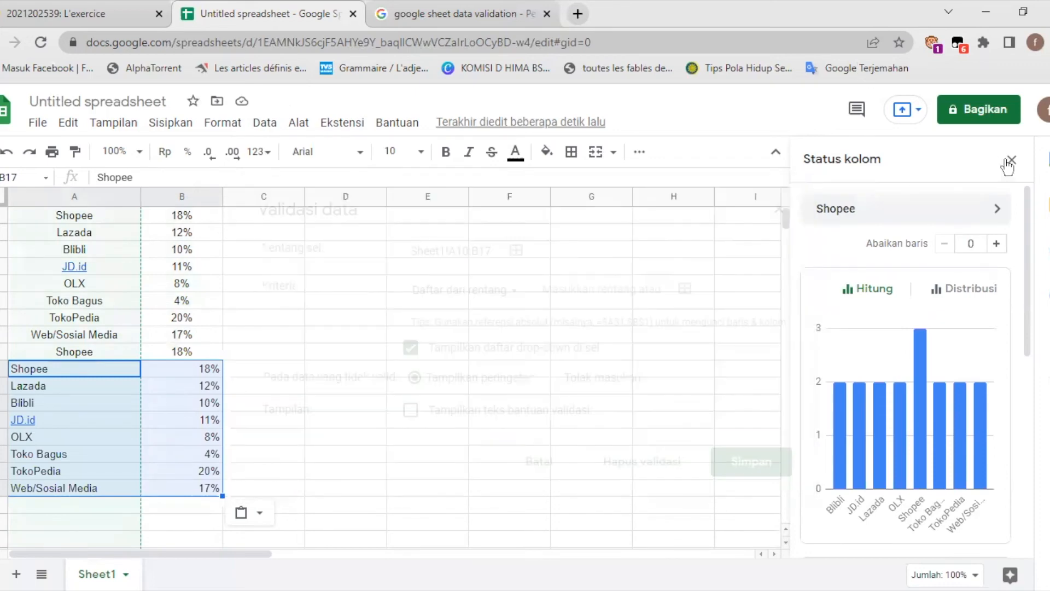
Step: Close the column stats and show the cleanup suggestions for the pasted rows A10:B17
left_click(1010, 162)
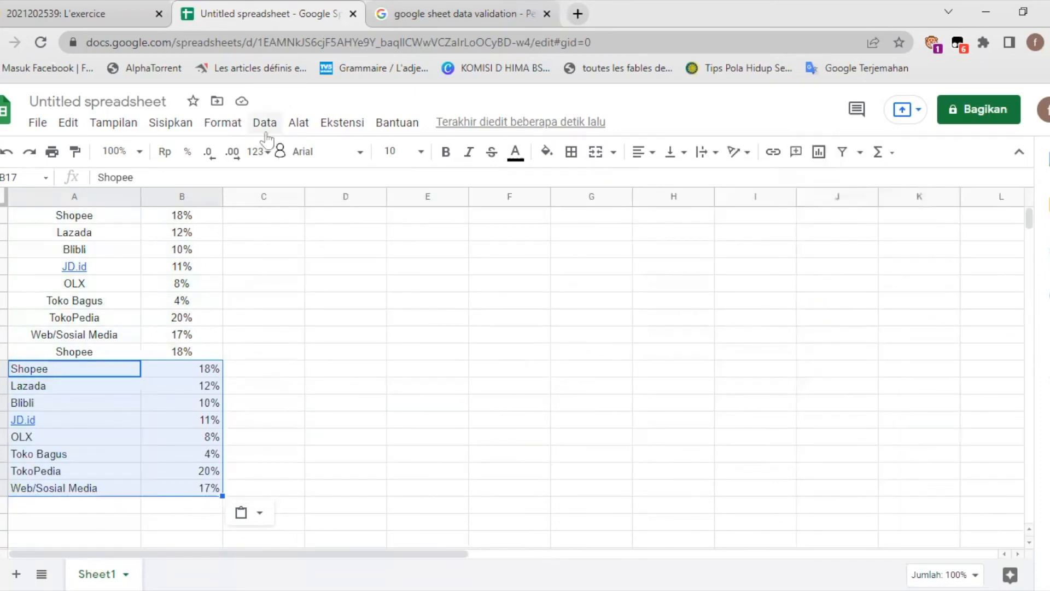
left_click(264, 122)
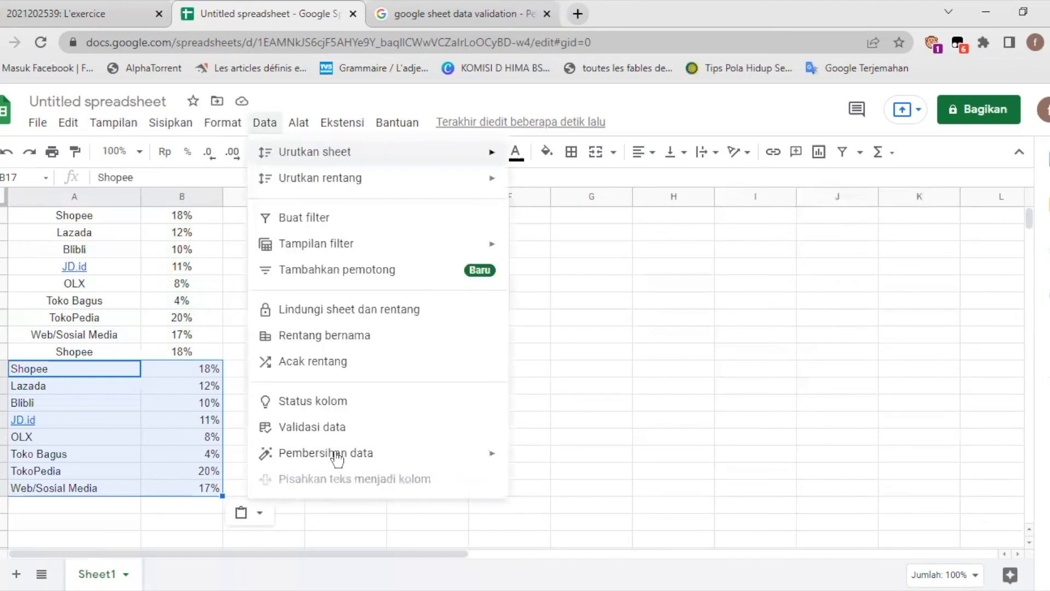
mouse_move(490, 462)
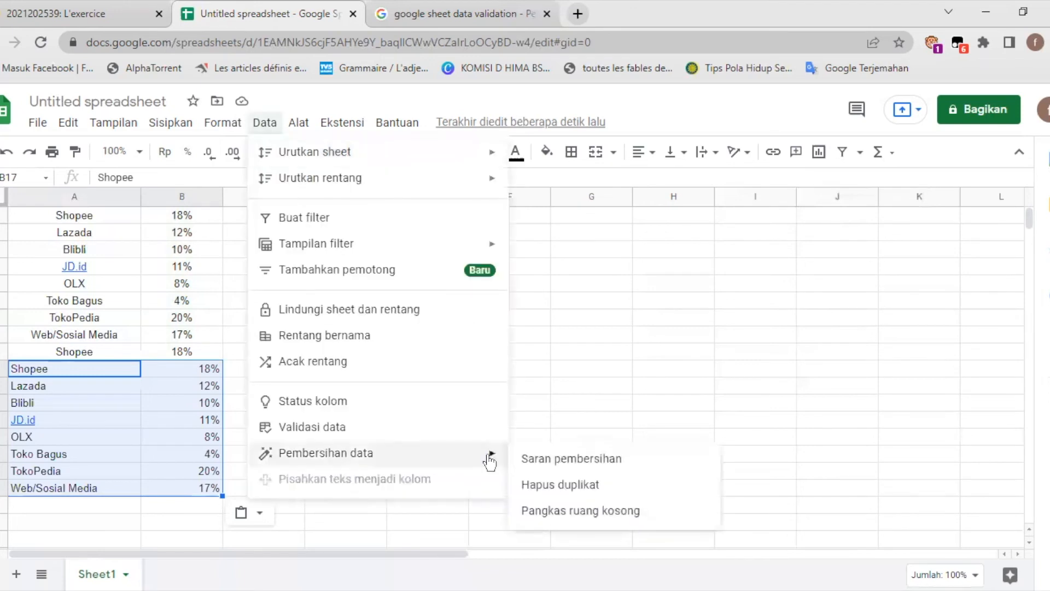
left_click(563, 466)
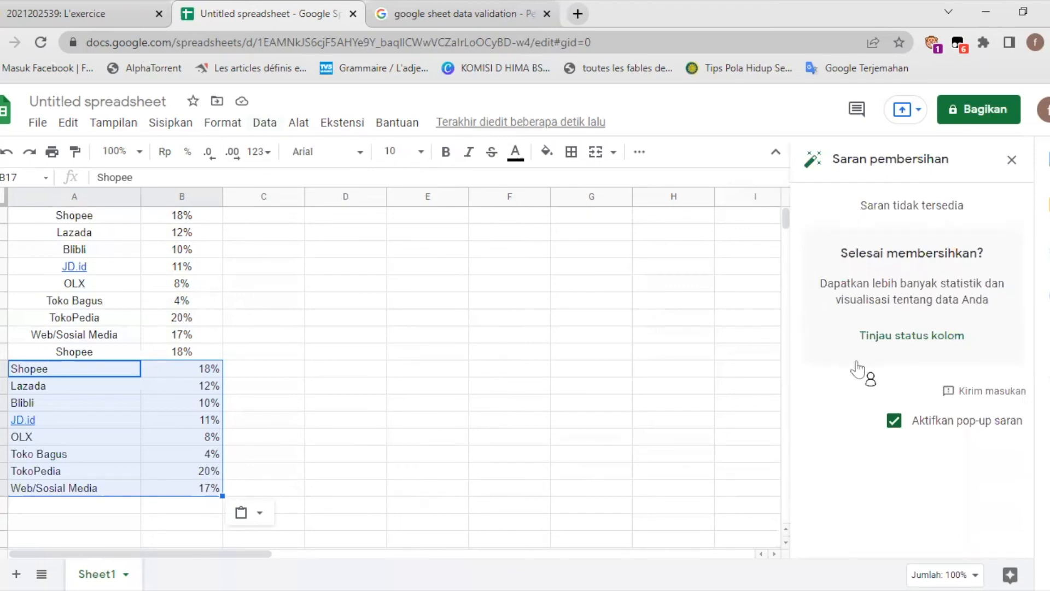
Step: Review column A's stats from the cleanup suggestions, examining its count chart, value frequencies and row totals, and close both views
left_click(906, 336)
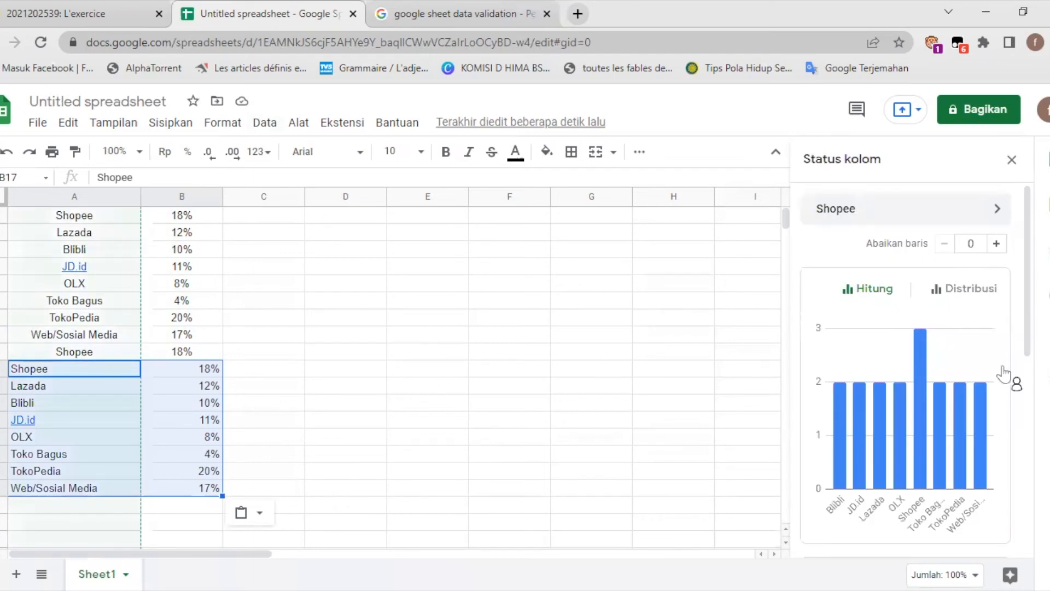
scroll(1004, 374, "down", 3)
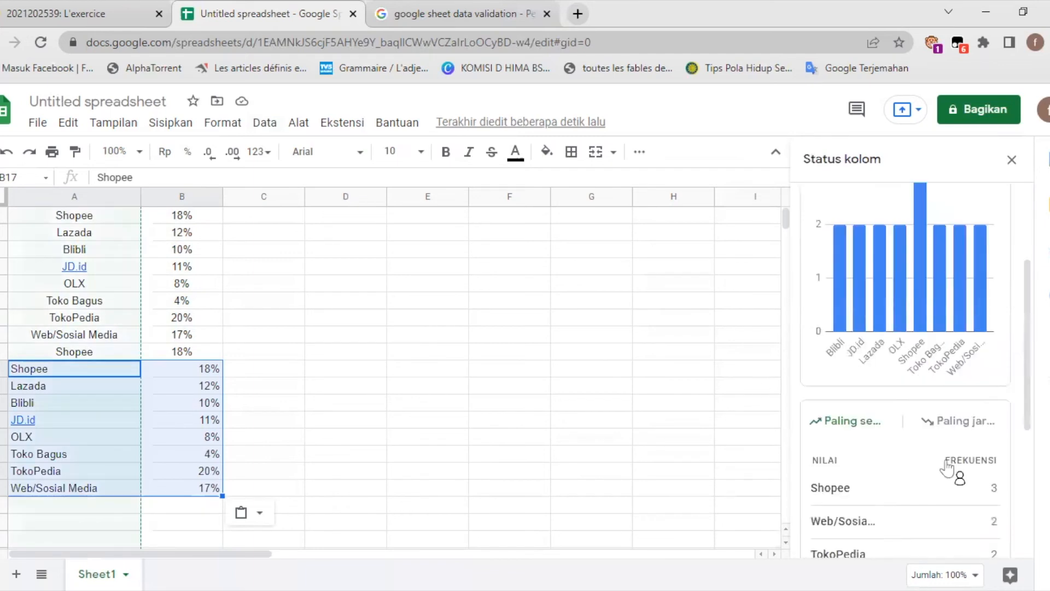
scroll(952, 468, "down", 3)
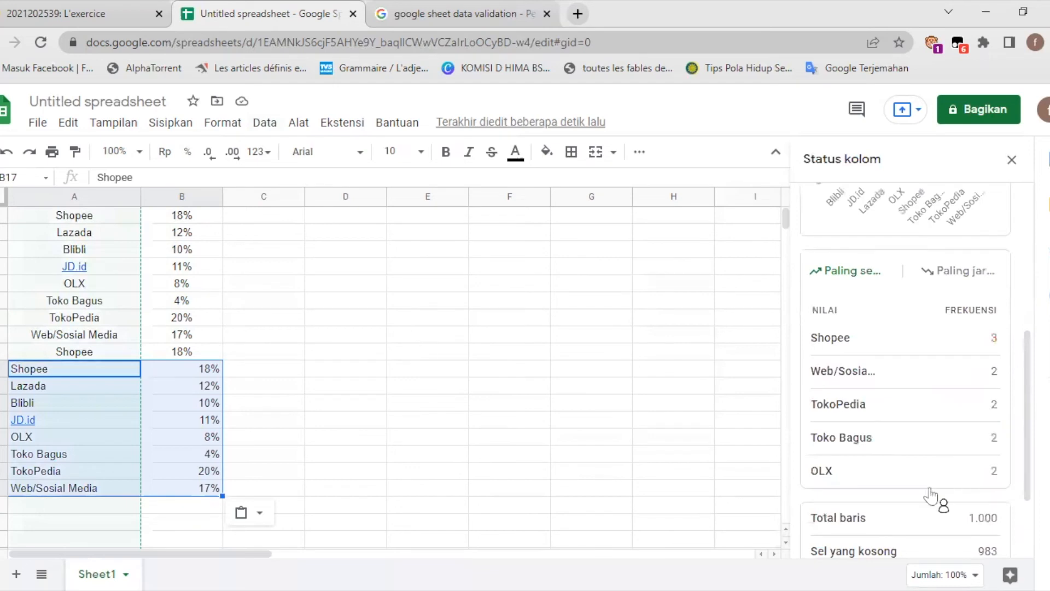
scroll(887, 421, "down", 2)
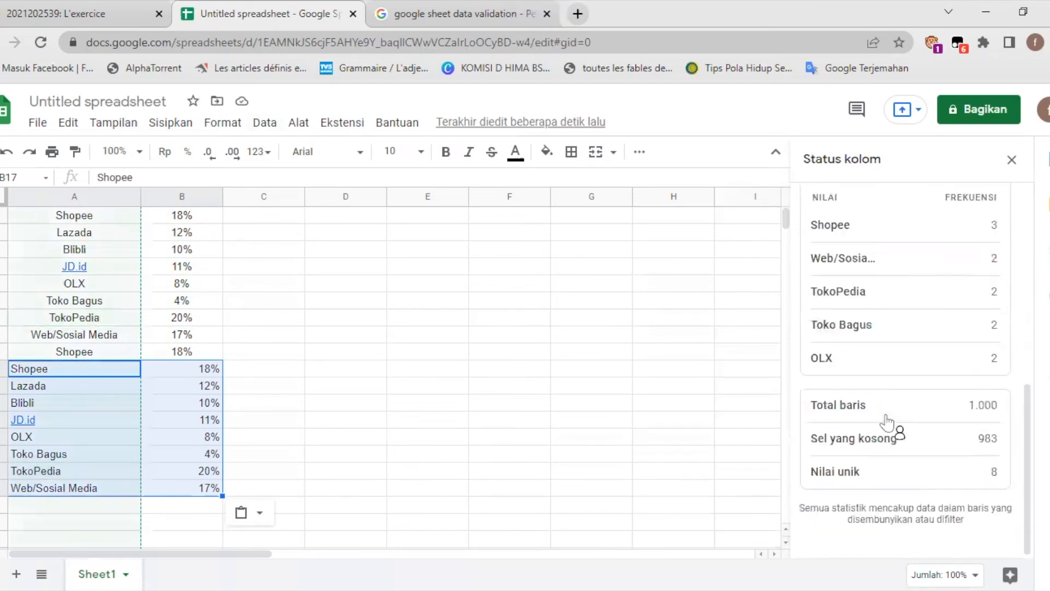
scroll(887, 422, "up", 5)
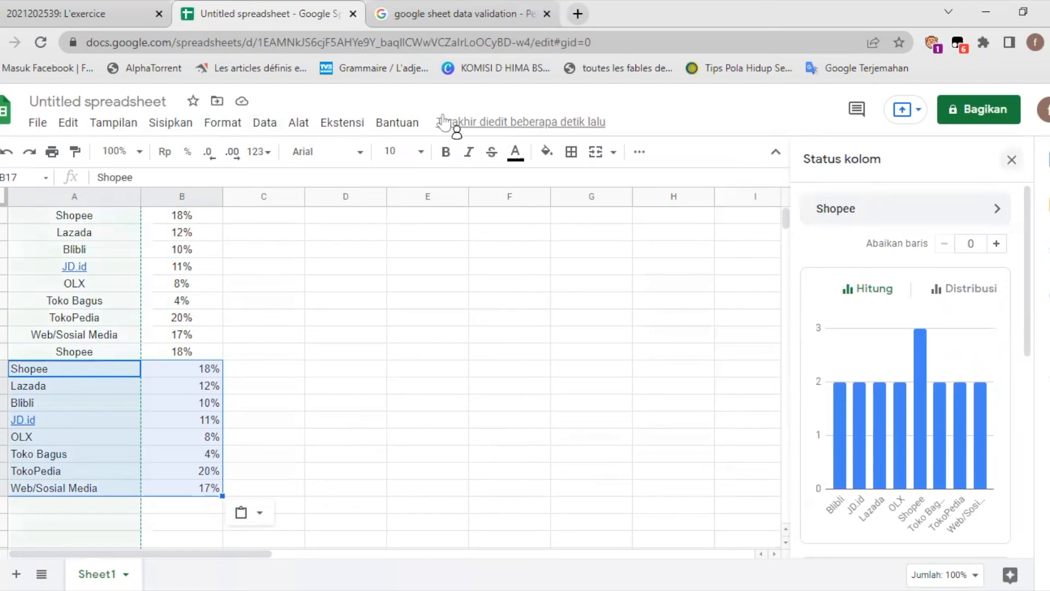
left_click(1011, 159)
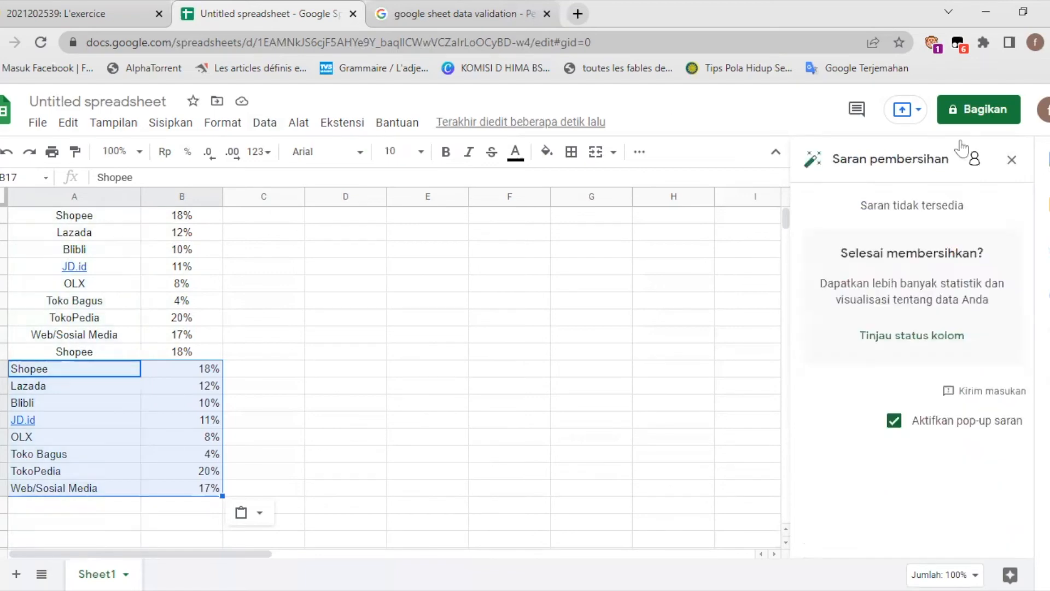
left_click(1011, 160)
Step: Try to remove duplicates with only the empty cell E5 selected
left_click(265, 122)
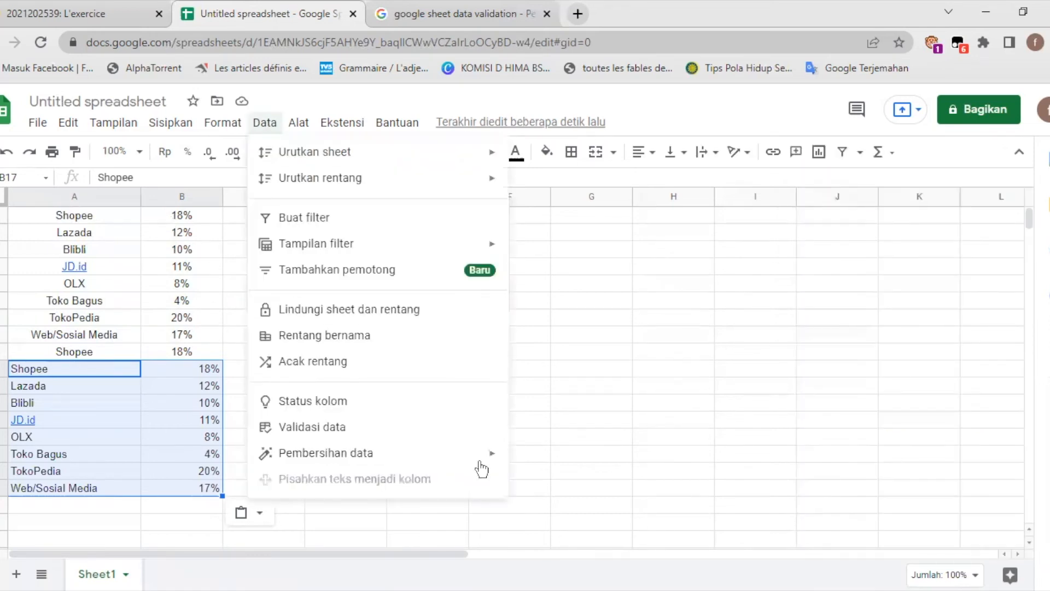
mouse_move(478, 460)
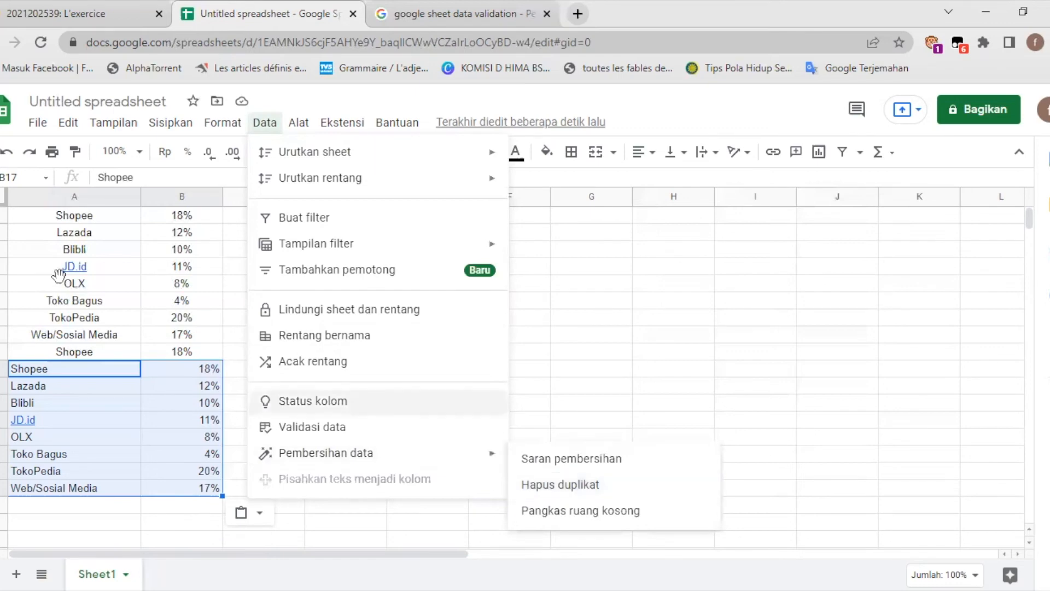
left_click(64, 283)
left_click(48, 213)
left_click(465, 284)
left_click(274, 122)
mouse_move(476, 454)
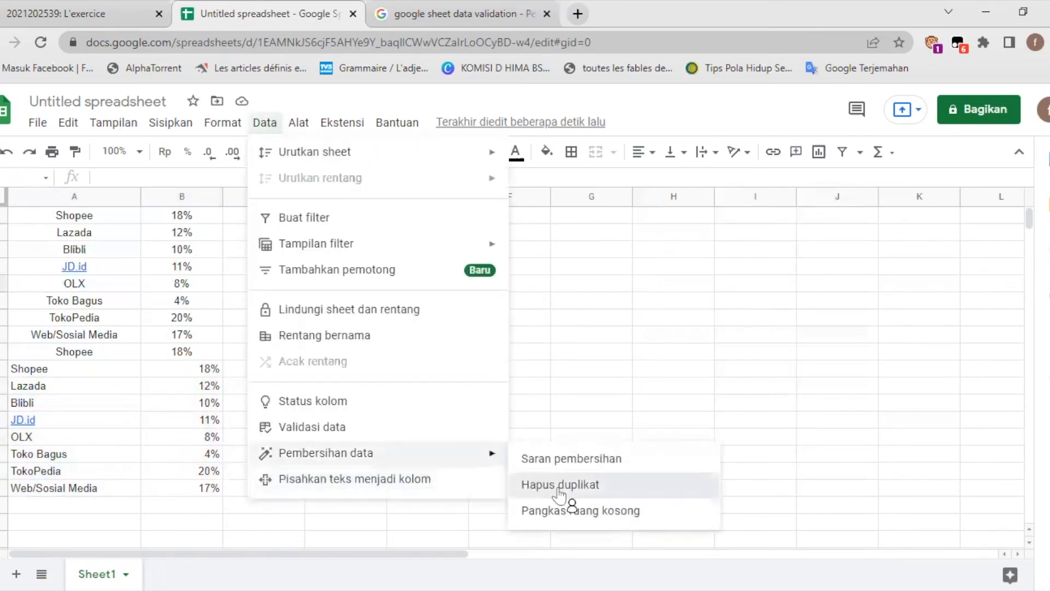
left_click(560, 491)
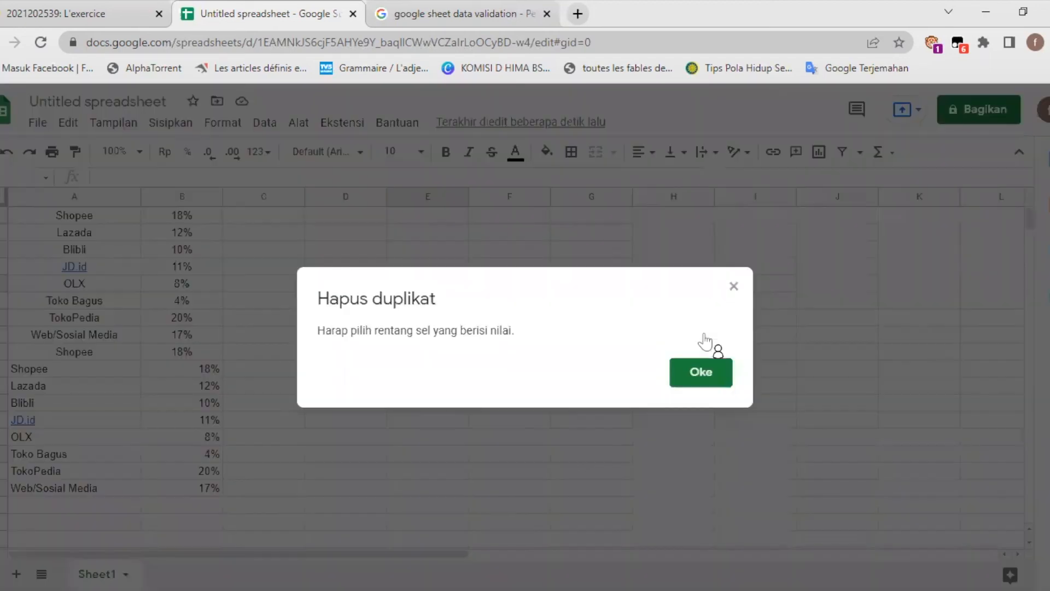
left_click(702, 373)
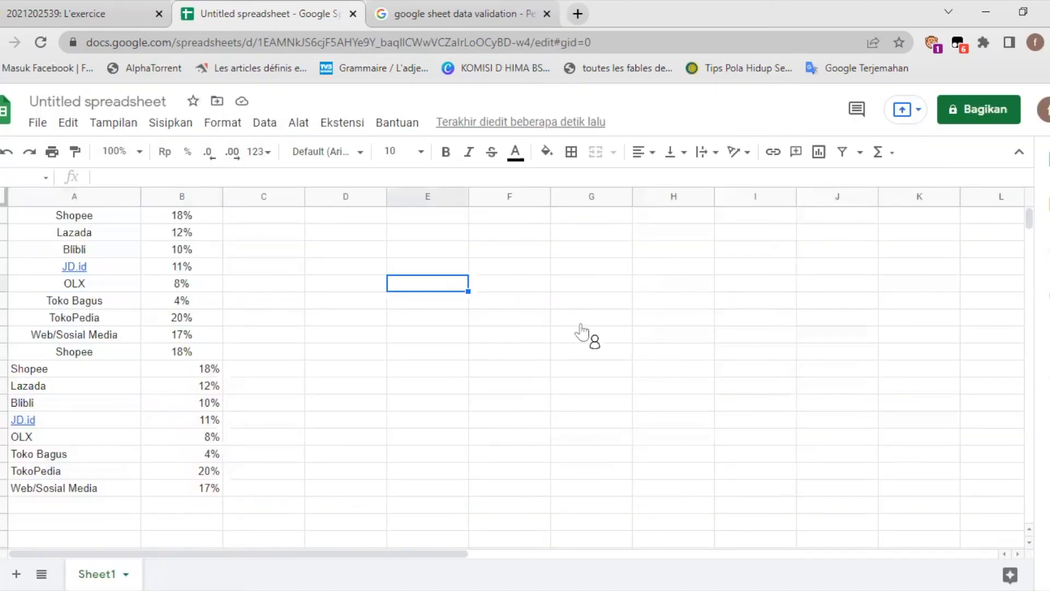
Step: Remove the duplicate rows from A1:B18, treating the first row as a header and analysing both columns
left_click(182, 239)
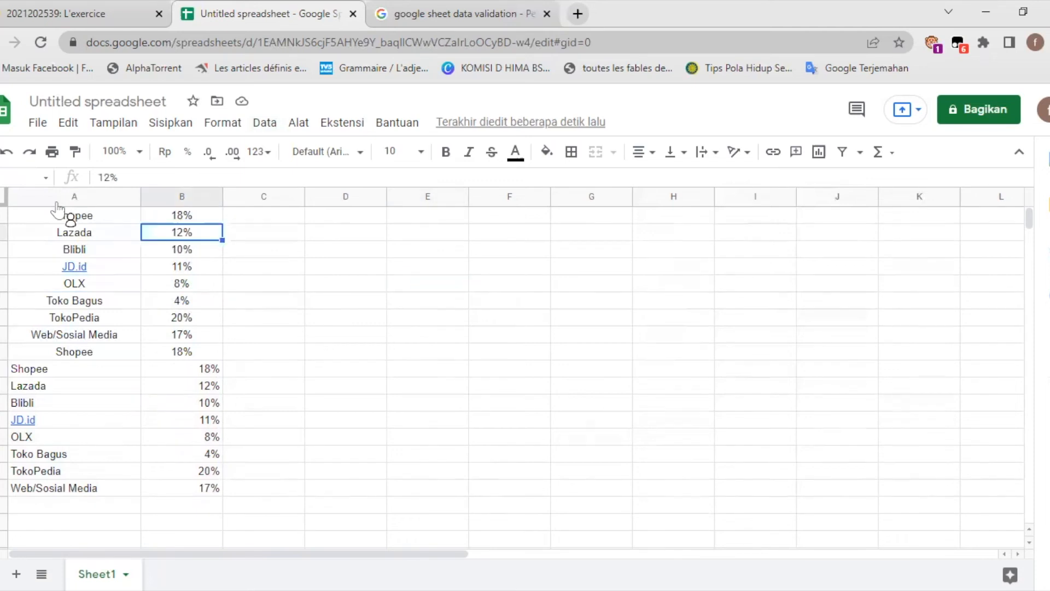
key("ctrl+a")
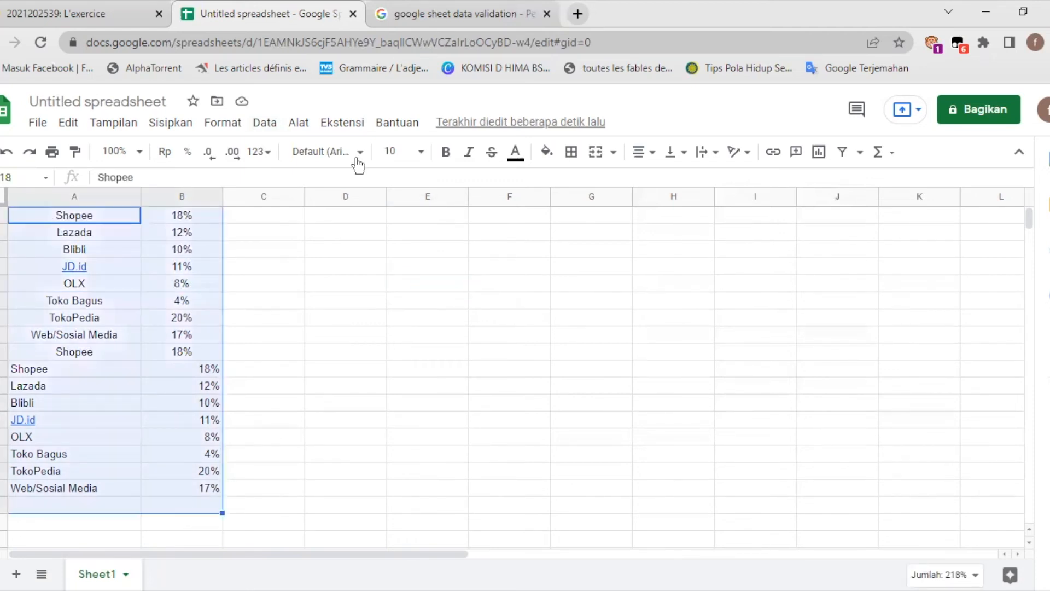
left_click(268, 123)
mouse_move(397, 457)
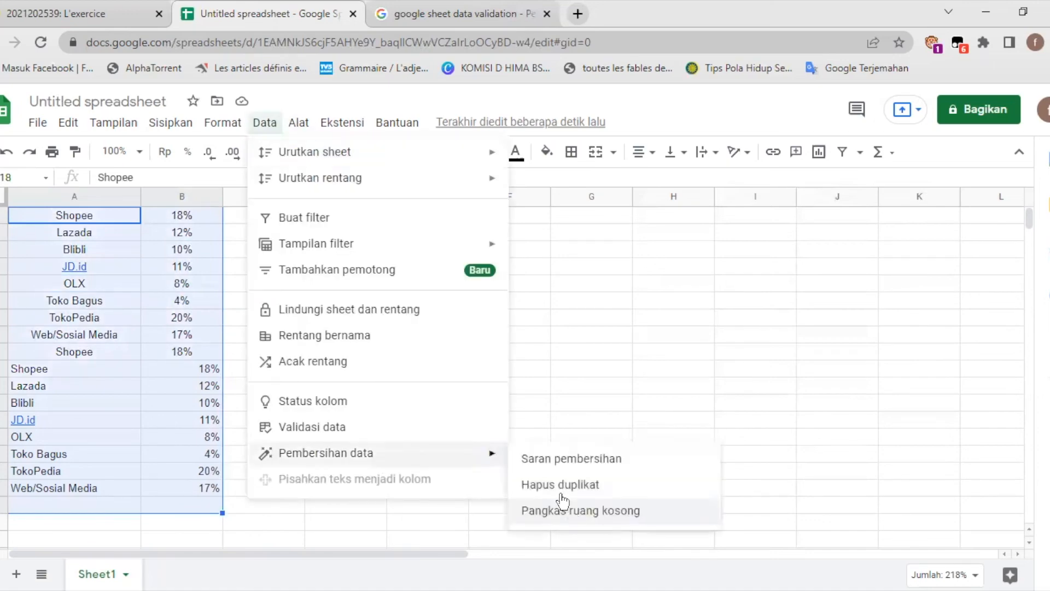
left_click(563, 486)
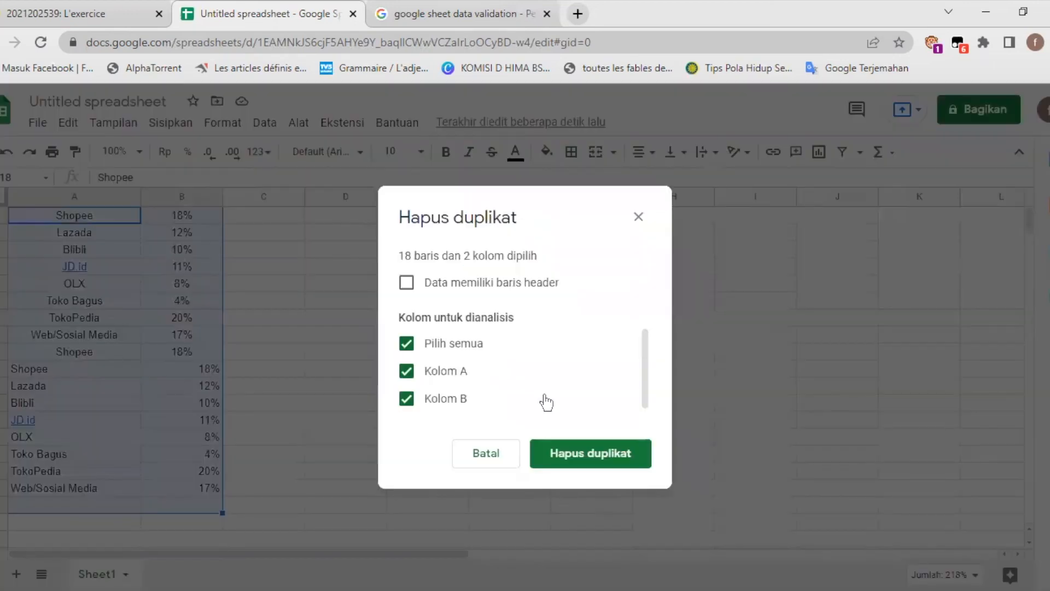
left_click(482, 293)
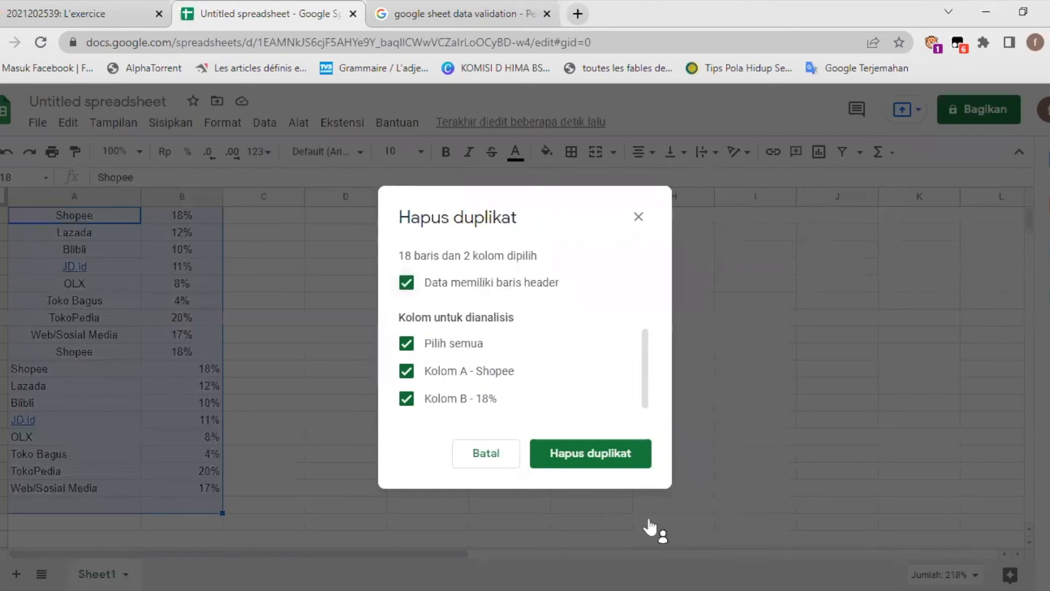
left_click(598, 466)
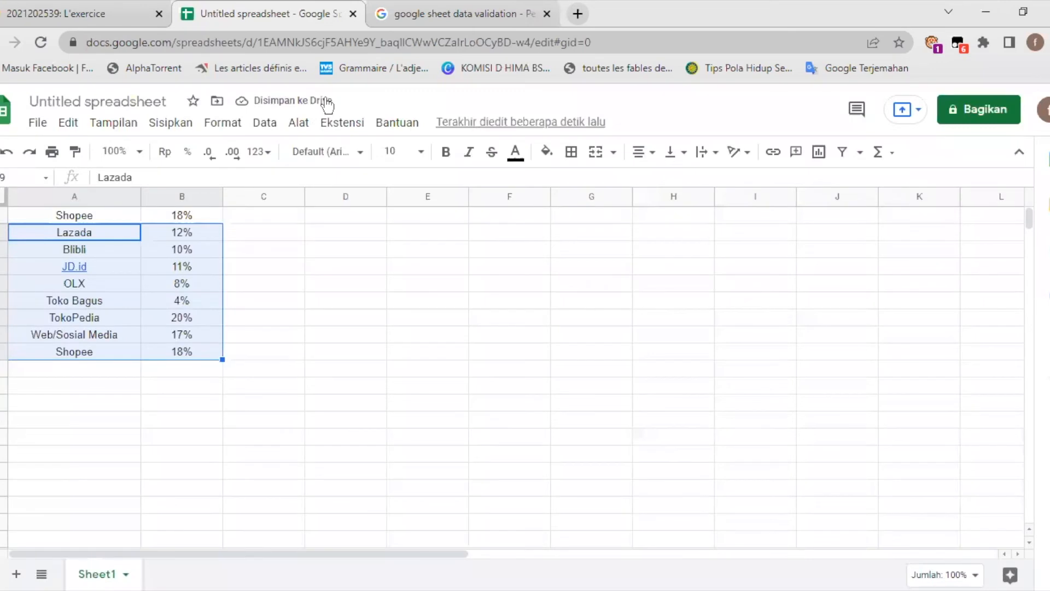
left_click(283, 290)
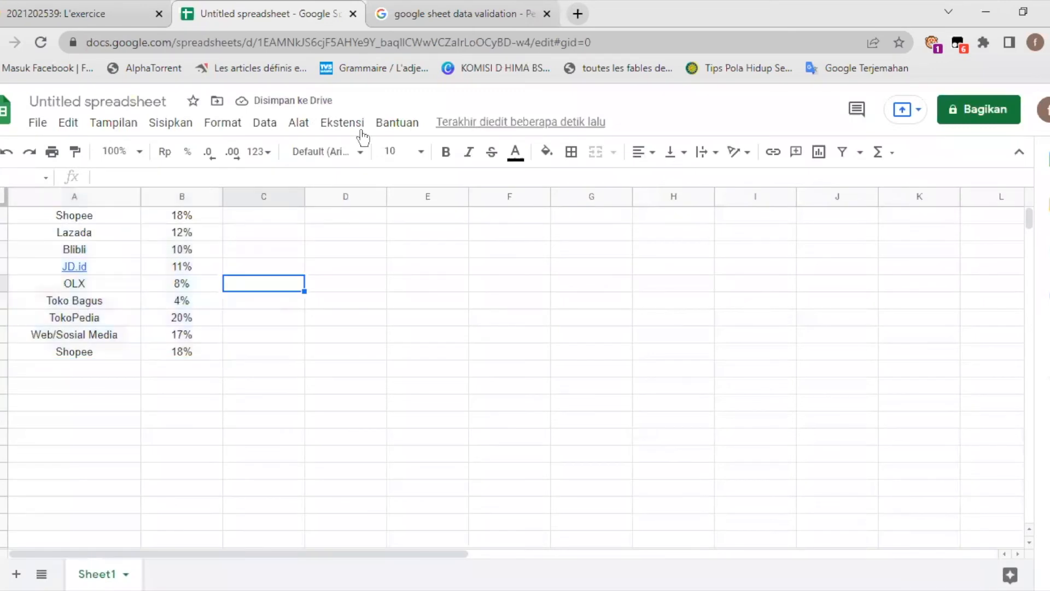
left_click(286, 129)
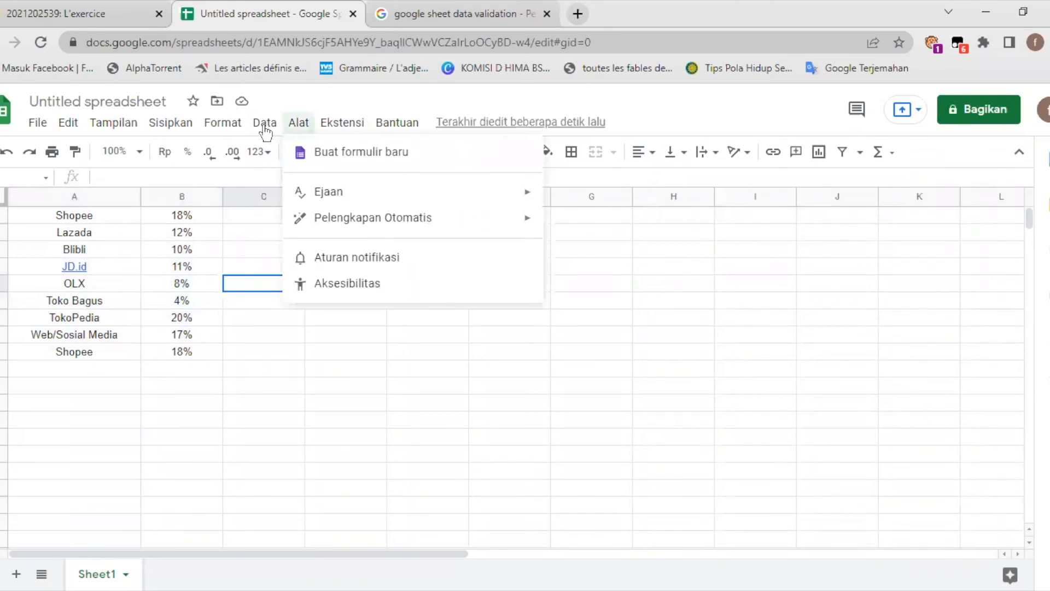
left_click(265, 127)
left_click(348, 486)
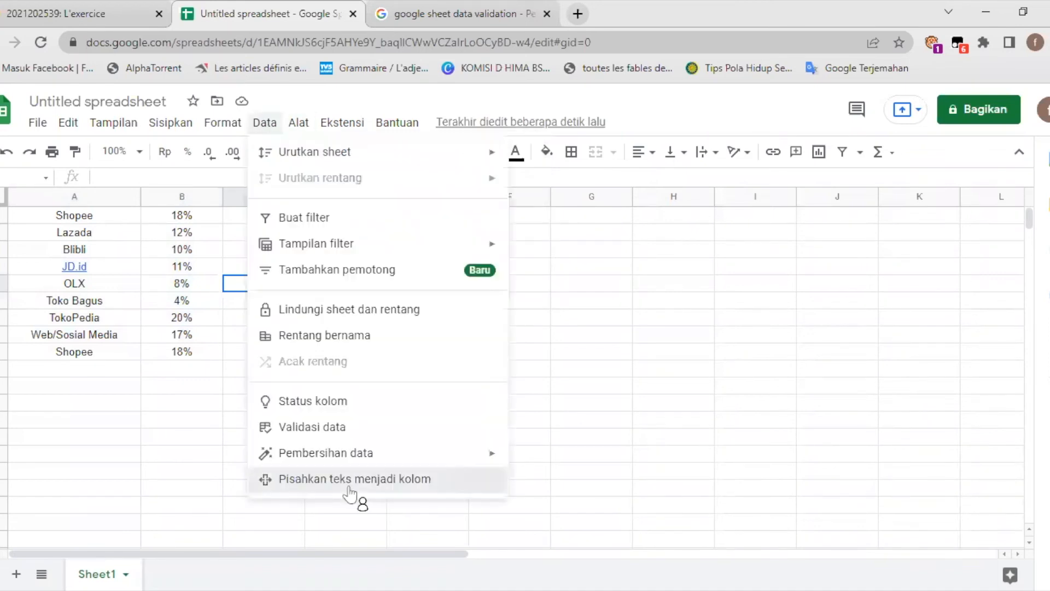
left_click(154, 336)
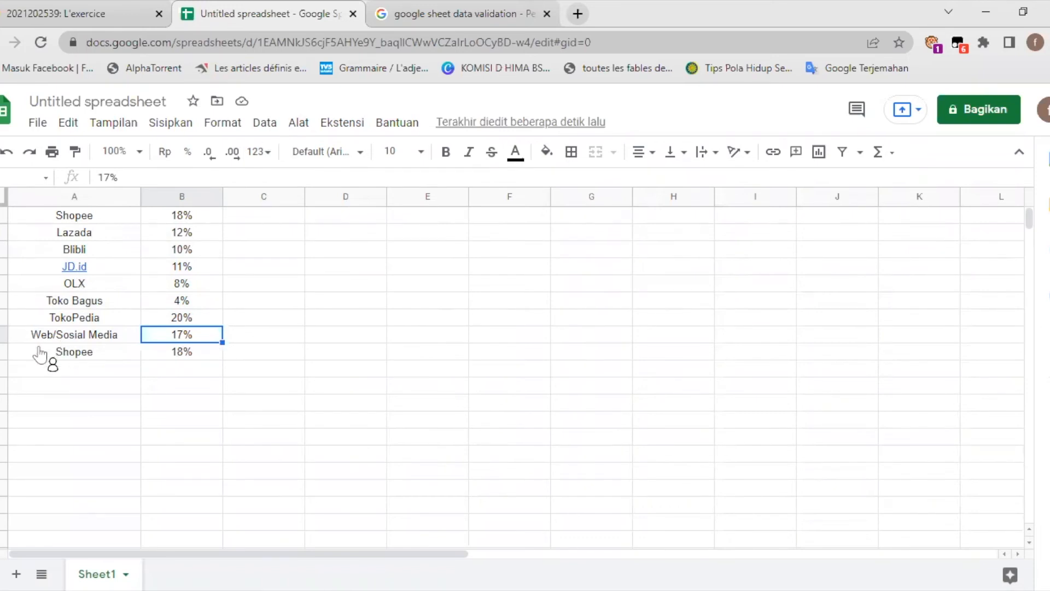
left_click(75, 355)
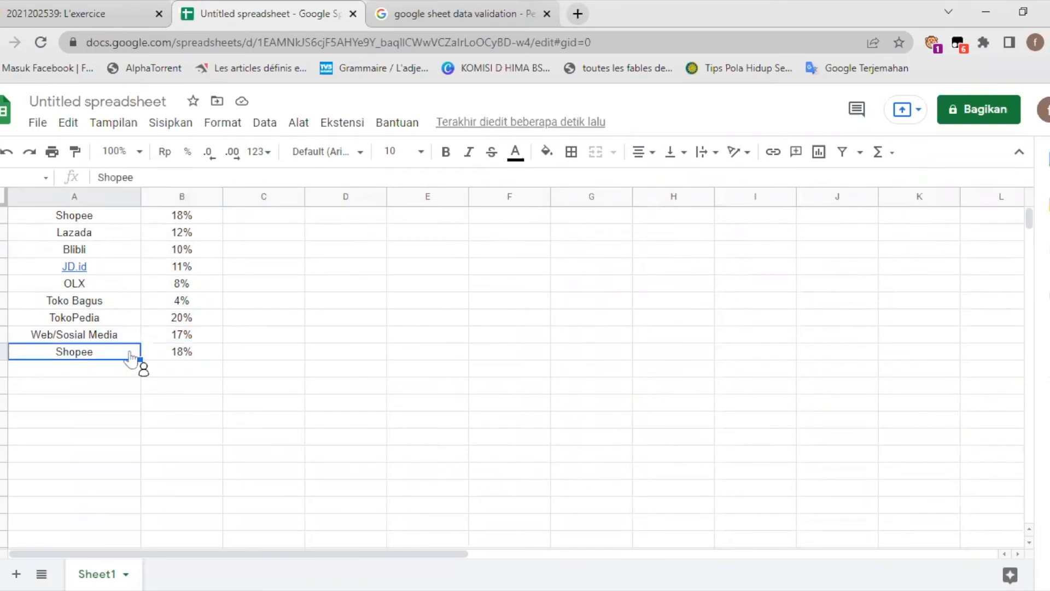
left_click(200, 353, "shift")
left_click(265, 122)
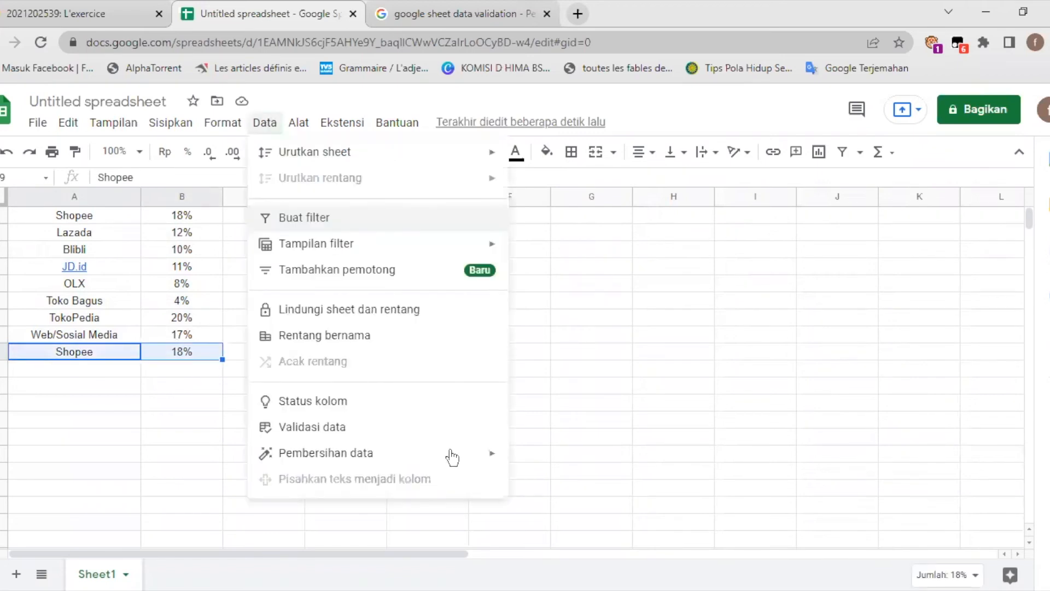
Step: Try to split the text in cell B9 into columns, using a comma and then a space as separator
mouse_move(452, 461)
left_click(176, 356)
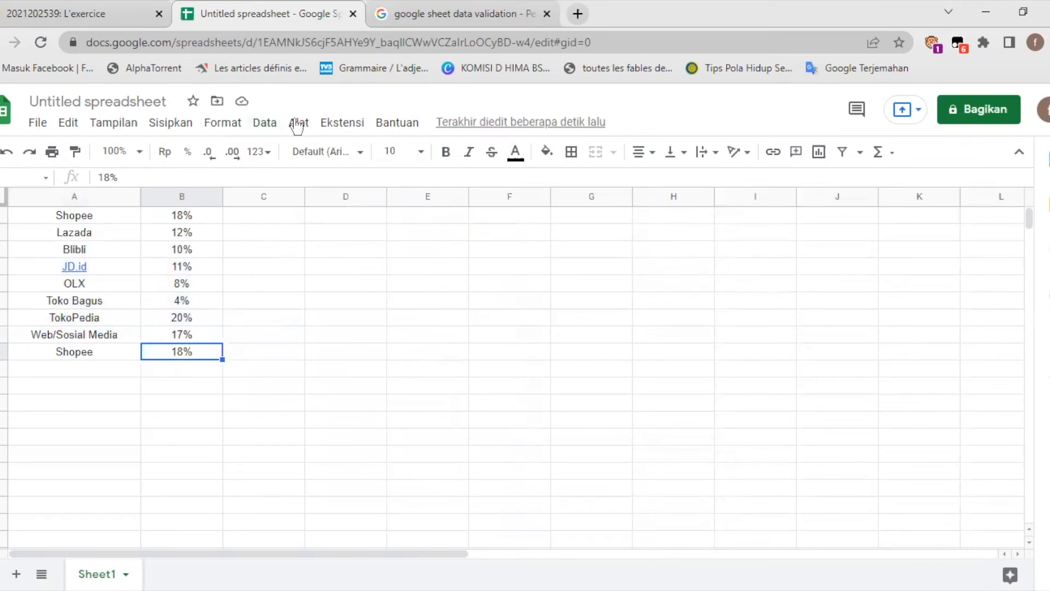
left_click(265, 123)
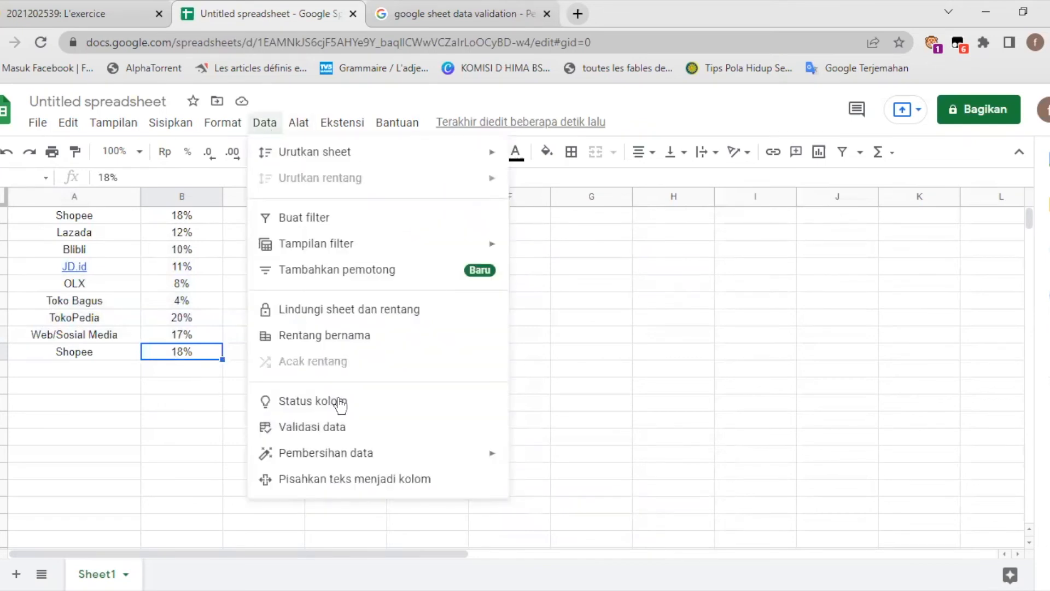
left_click(346, 480)
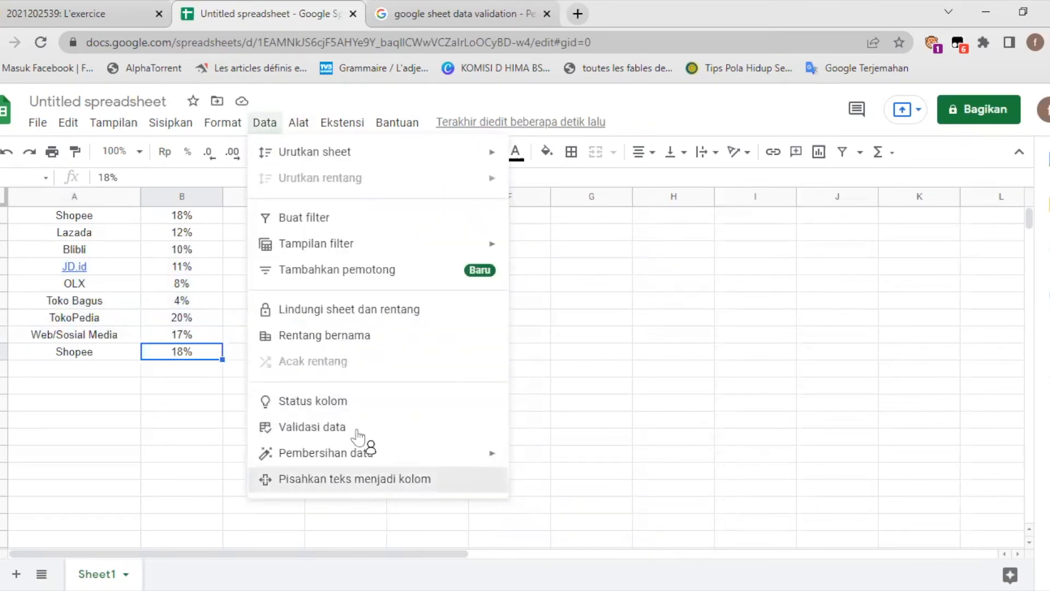
left_click(330, 383)
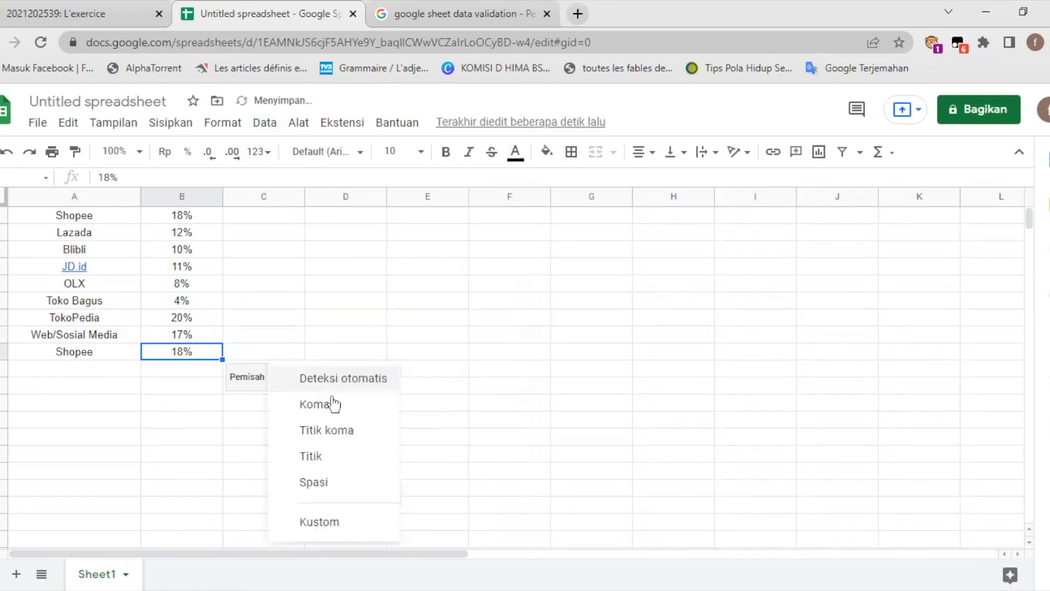
left_click(331, 403)
left_click(319, 382)
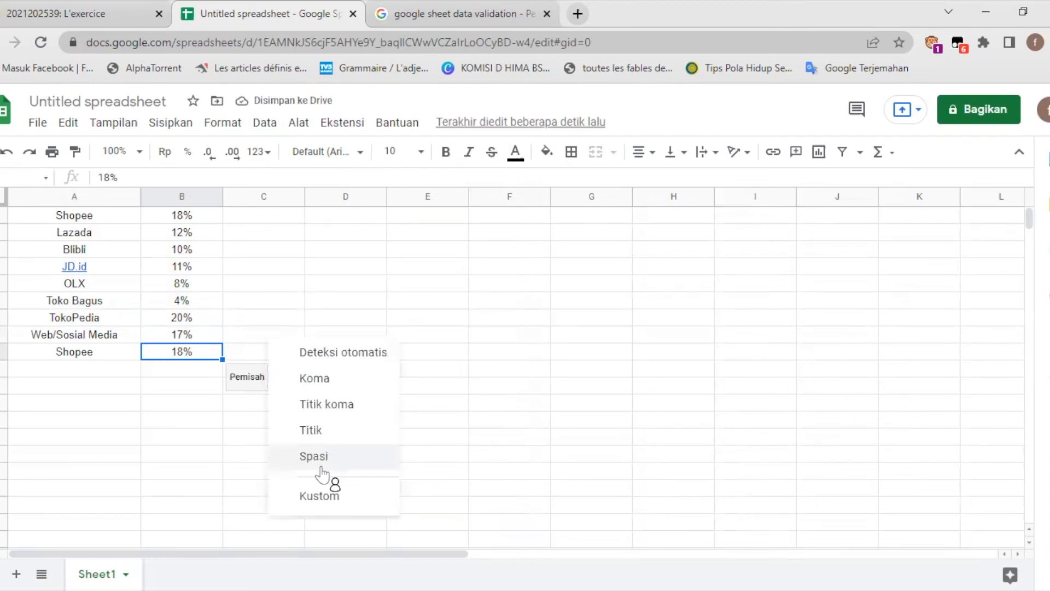
left_click(323, 471)
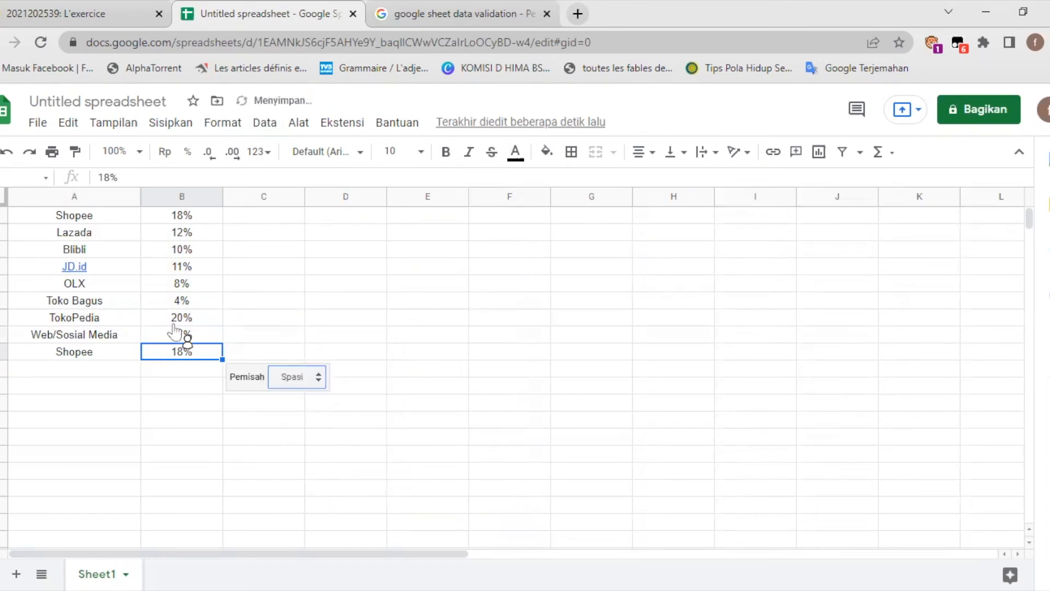
Step: Split the "Web/Sosial Media" text in cell A8 into columns with a space as the separator
left_click(109, 335)
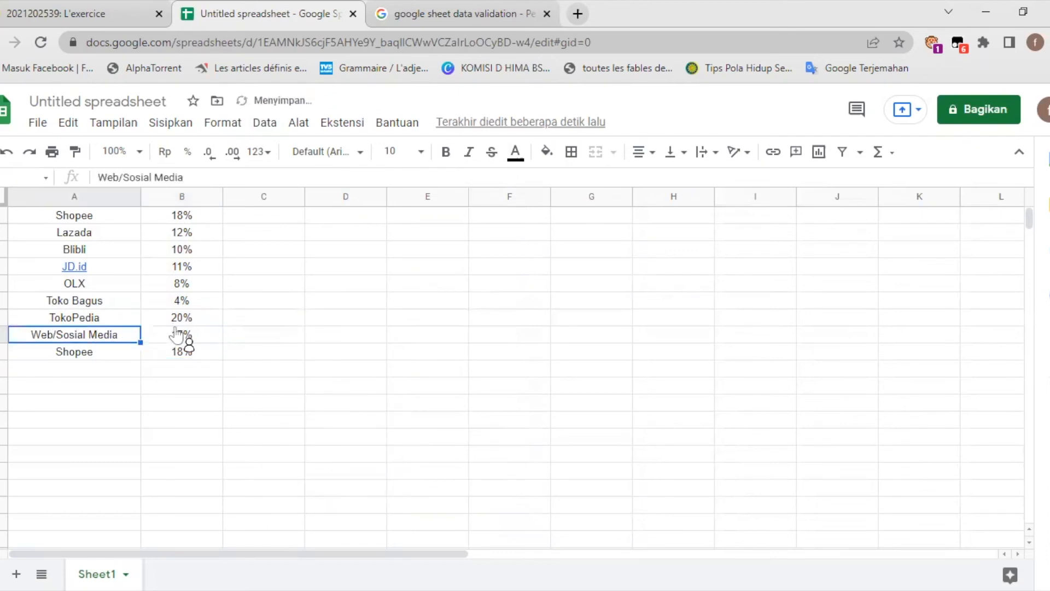
left_click(259, 131)
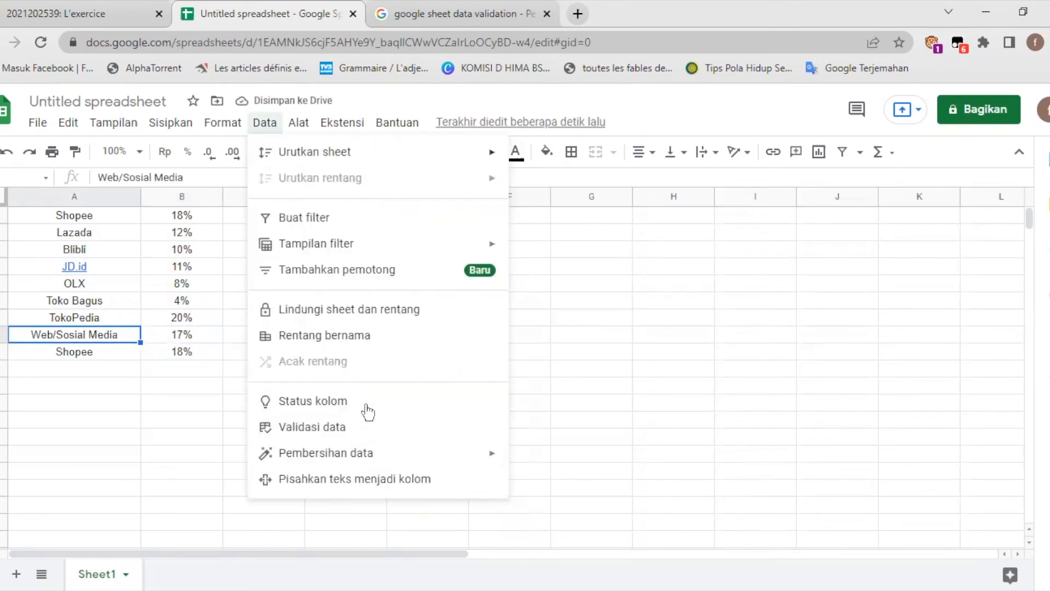
left_click(374, 480)
left_click(268, 361)
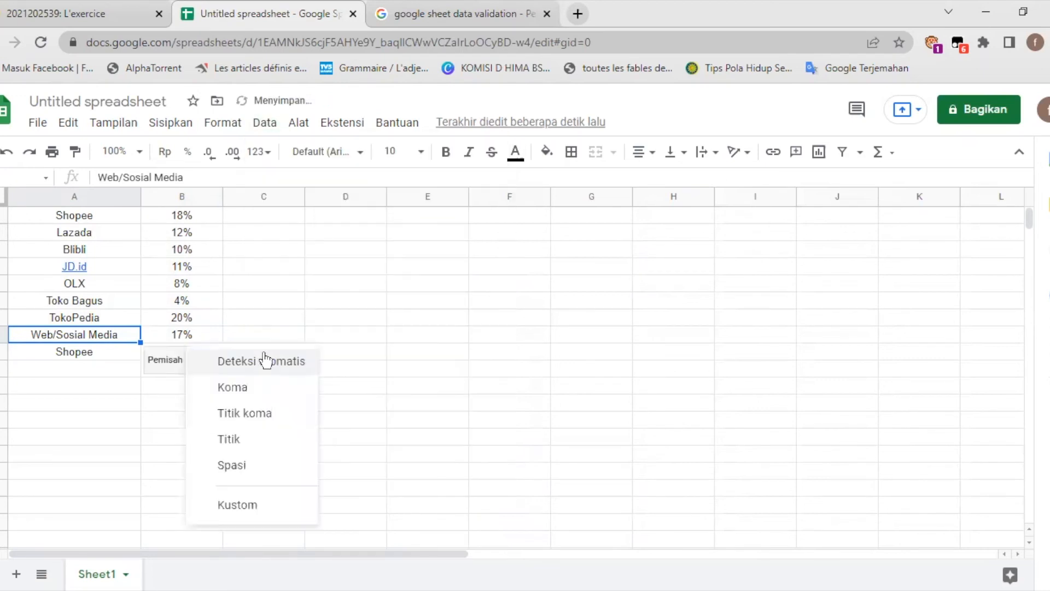
left_click(232, 465)
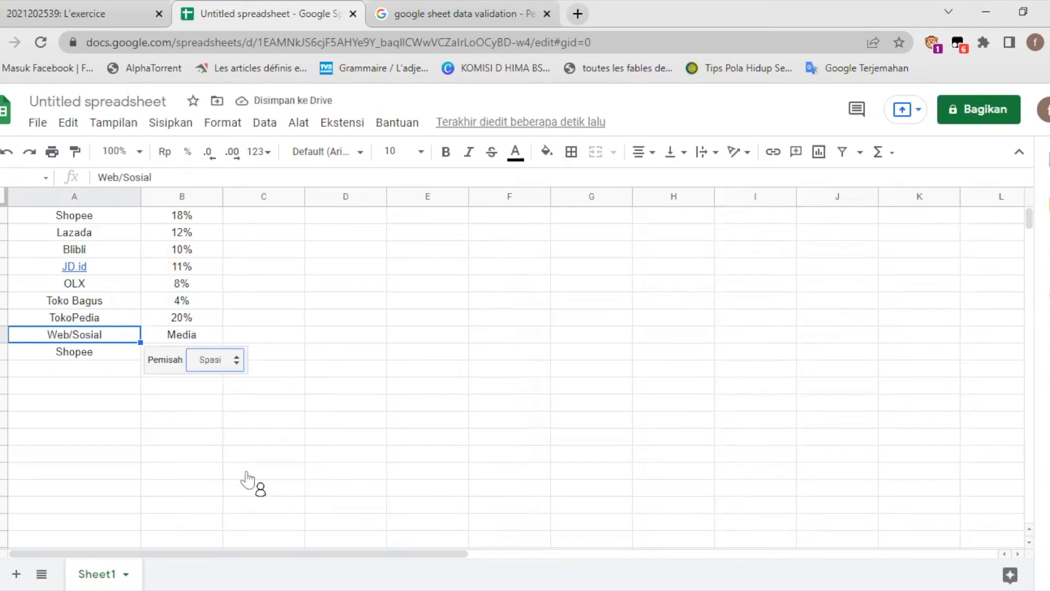
Step: Switch the A8 split to the custom separator "/" and clear the separator field again
left_click(239, 361)
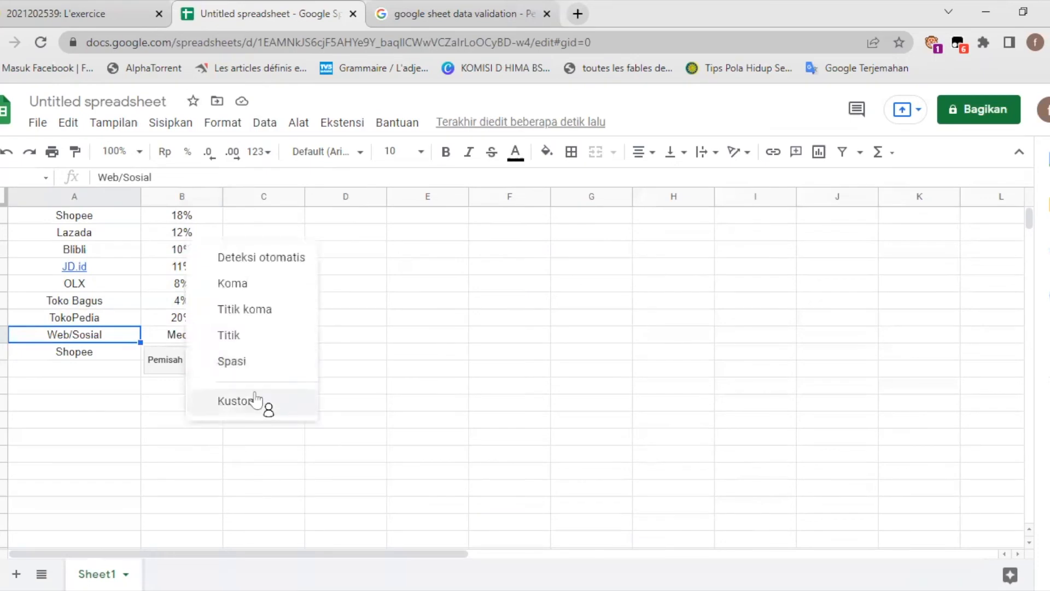
left_click(236, 400)
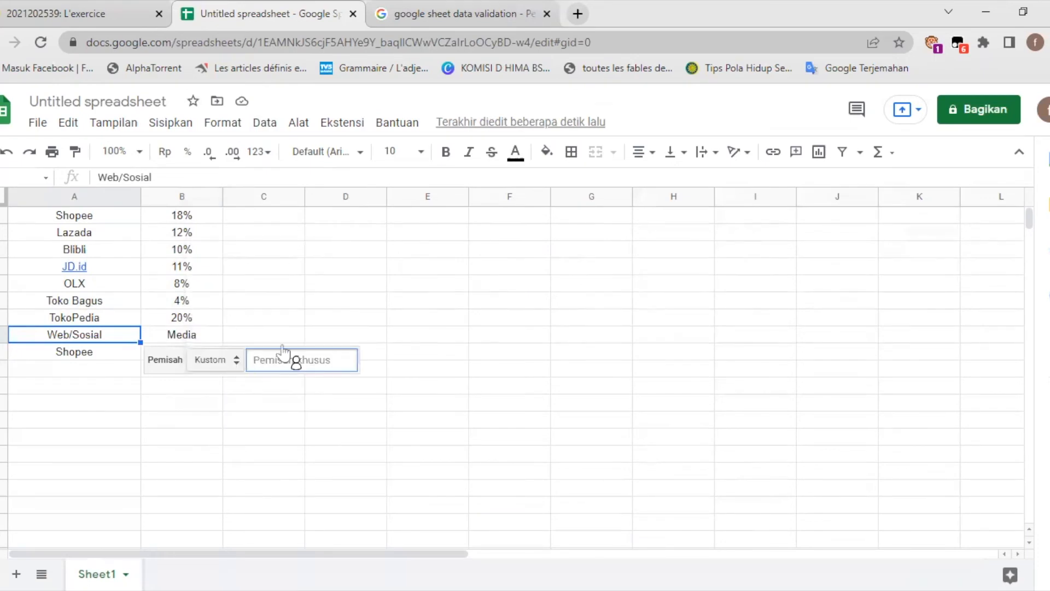
type("gar")
key("BackSpace")
key("BackSpace")
key("BackSpace")
type("?")
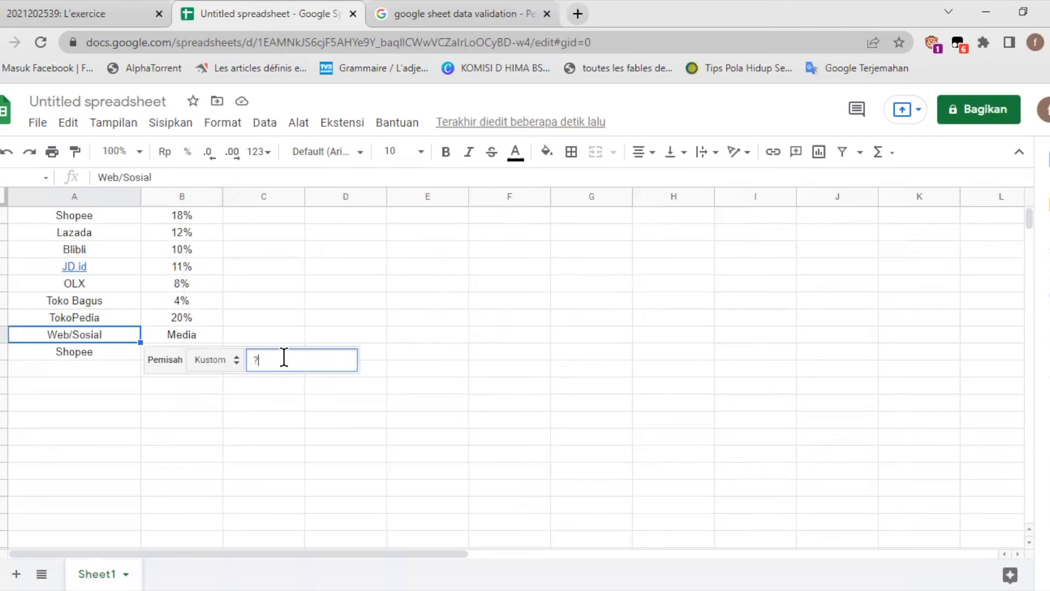
key("BackSpace")
type("/")
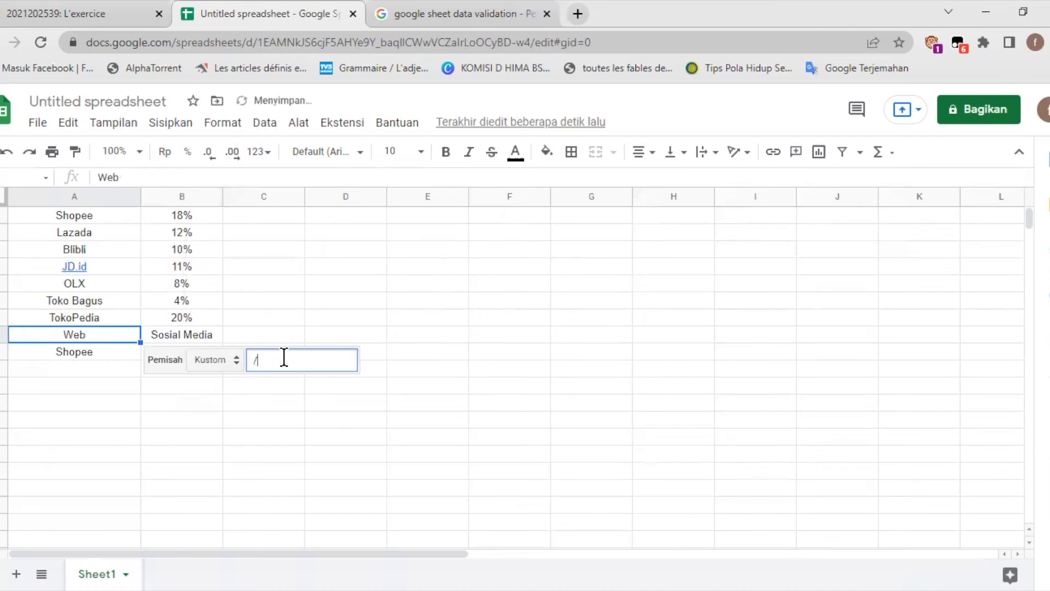
key("BackSpace")
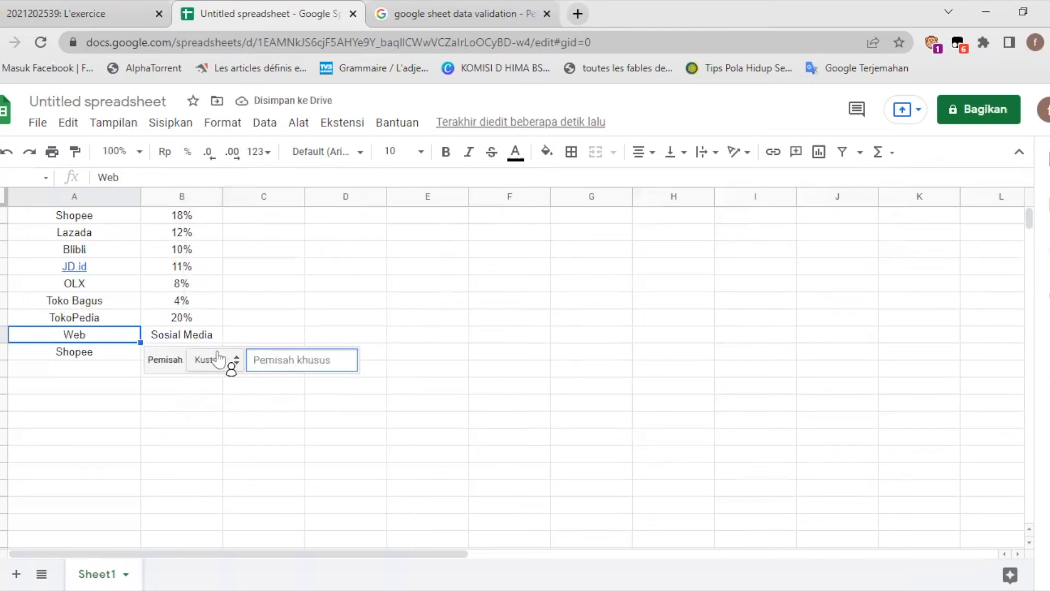
Step: Split the "JD.id" text in cell A4 into columns with a period as the separator
left_click(134, 268)
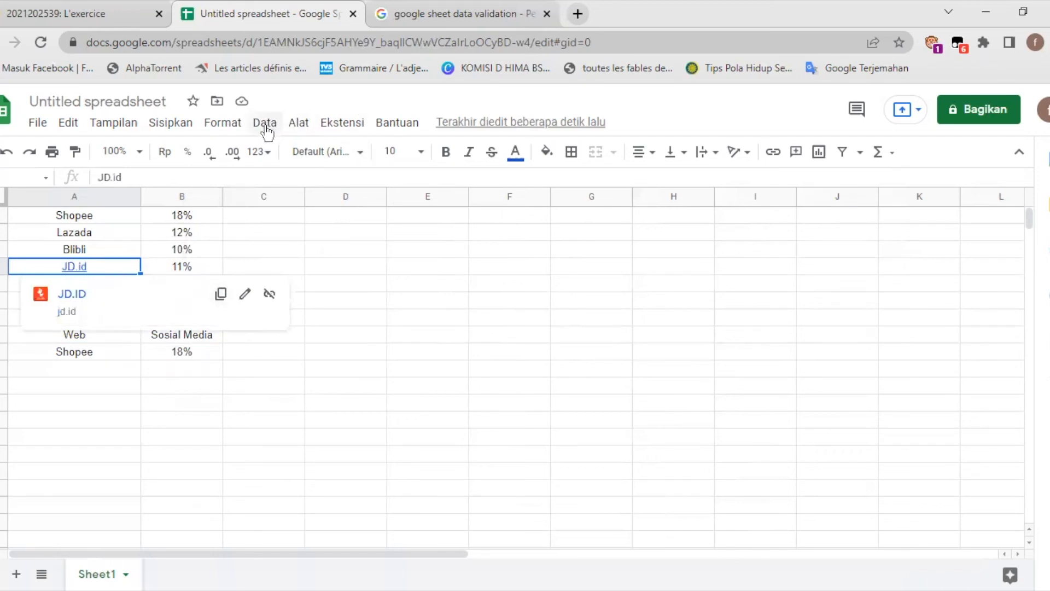
left_click(266, 126)
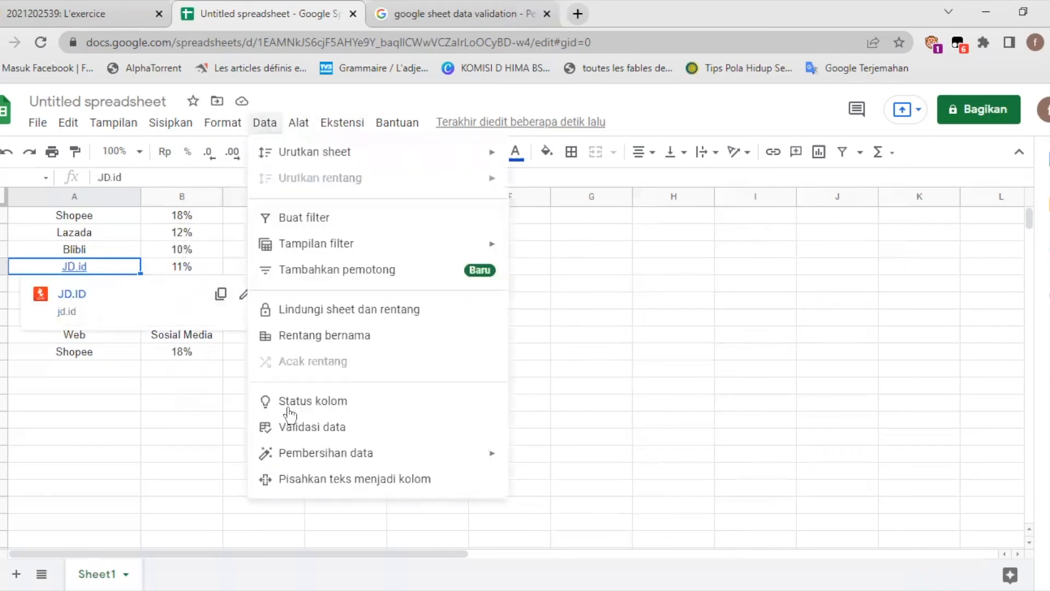
left_click(269, 137)
left_click(264, 126)
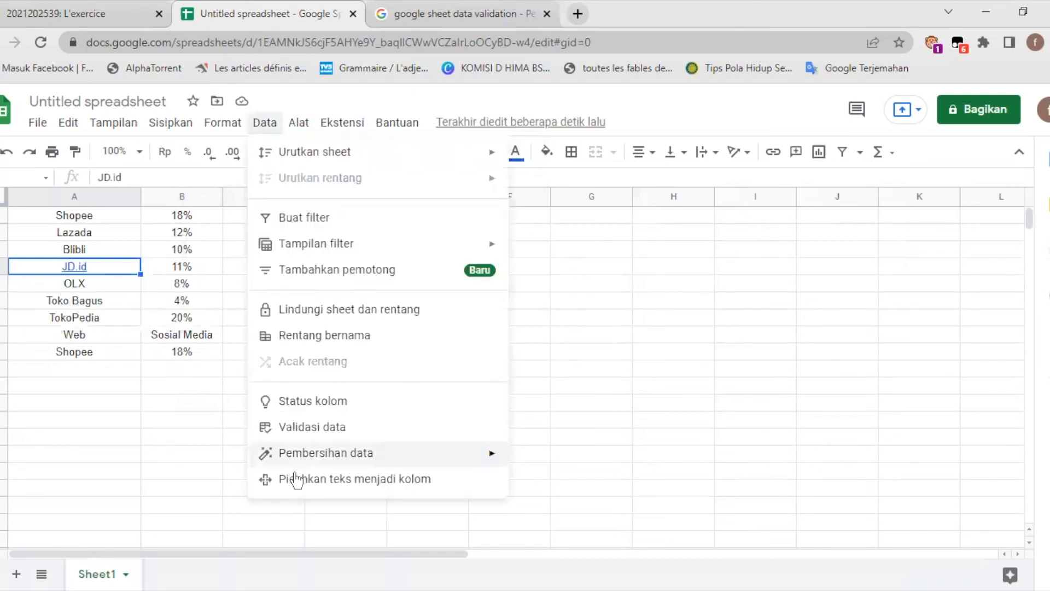
left_click(296, 480)
left_click(229, 291)
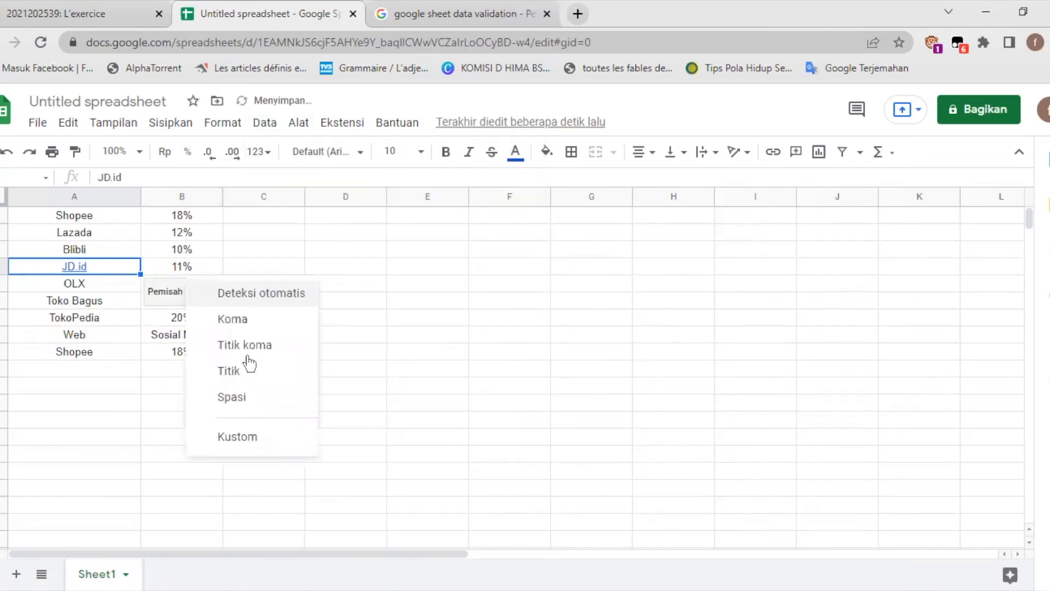
left_click(244, 376)
left_click(202, 256)
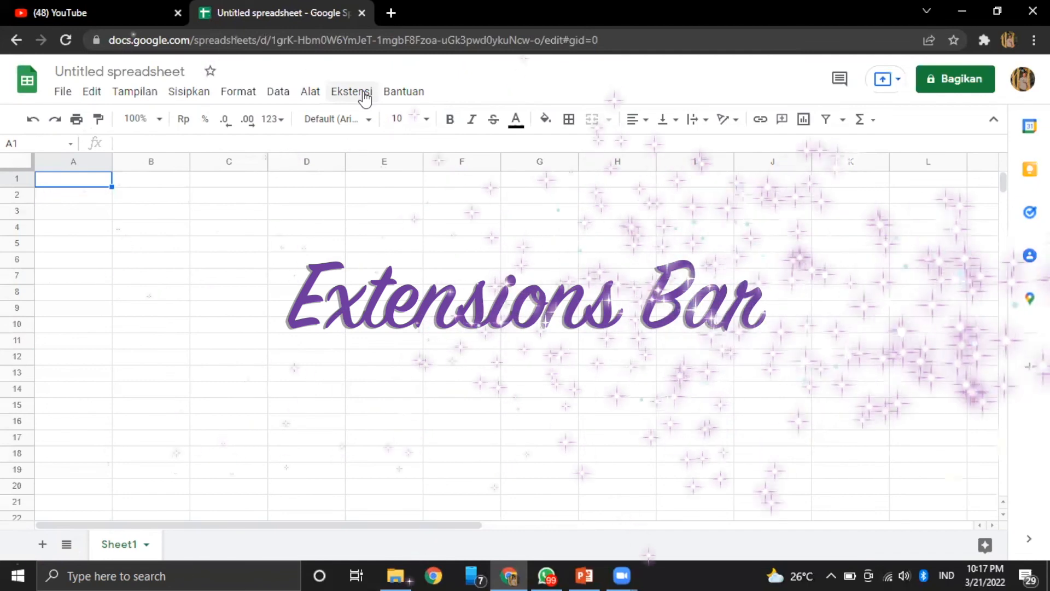
Step: Open the Google Workspace Marketplace to get add-ons and browse the apps offered for spreadsheets
left_click(363, 94)
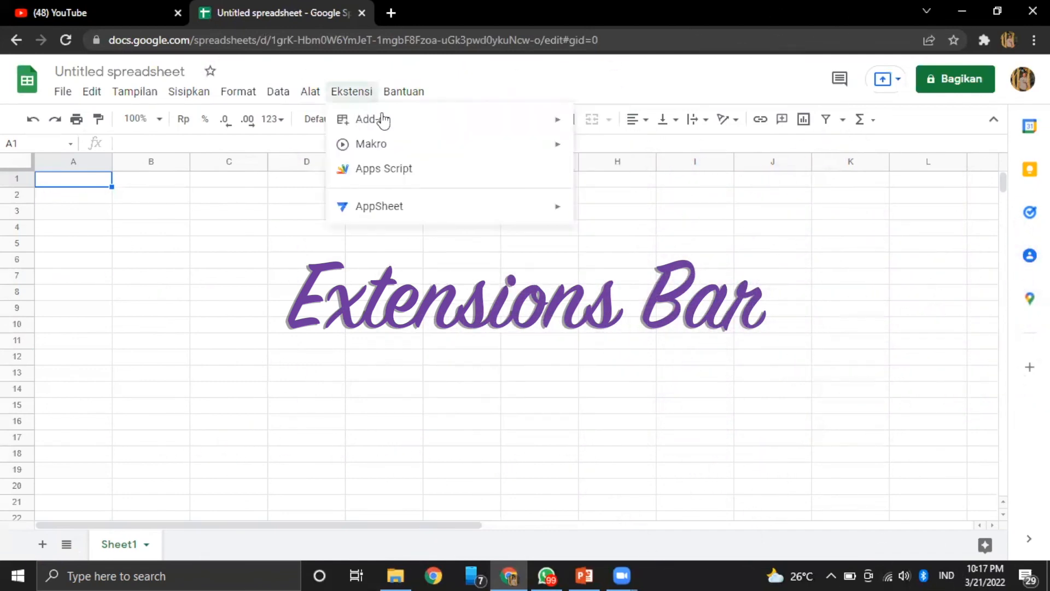
mouse_move(398, 118)
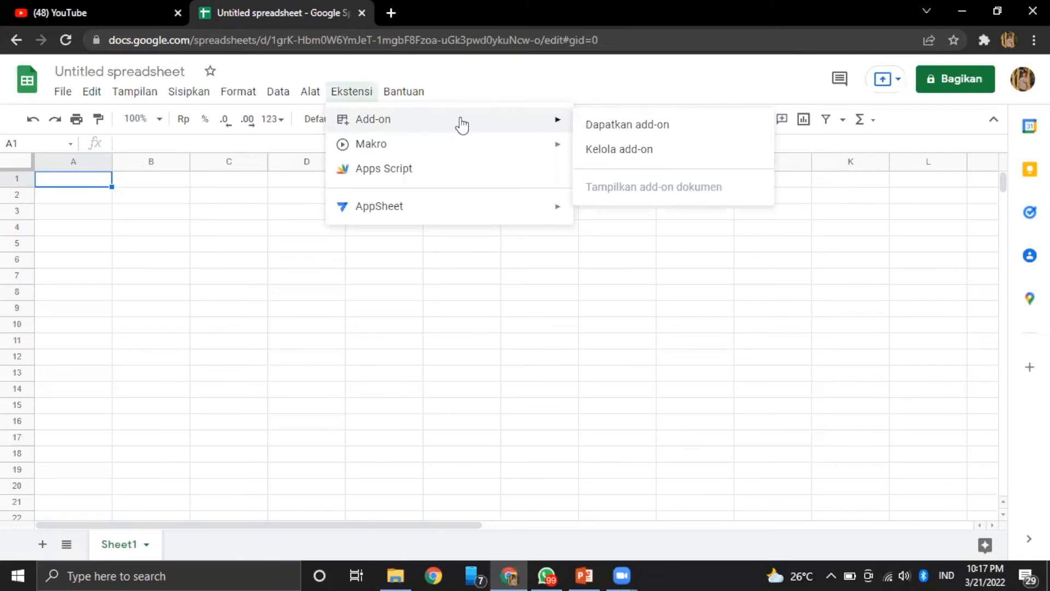
left_click(598, 124)
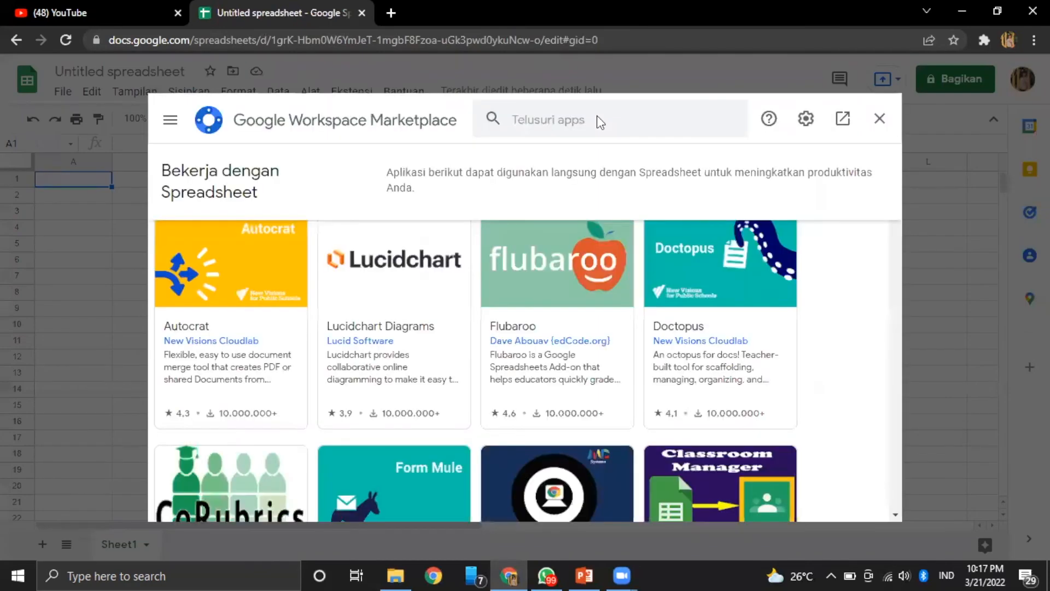
scroll(523, 306, "down", 2)
scroll(523, 306, "down", 2)
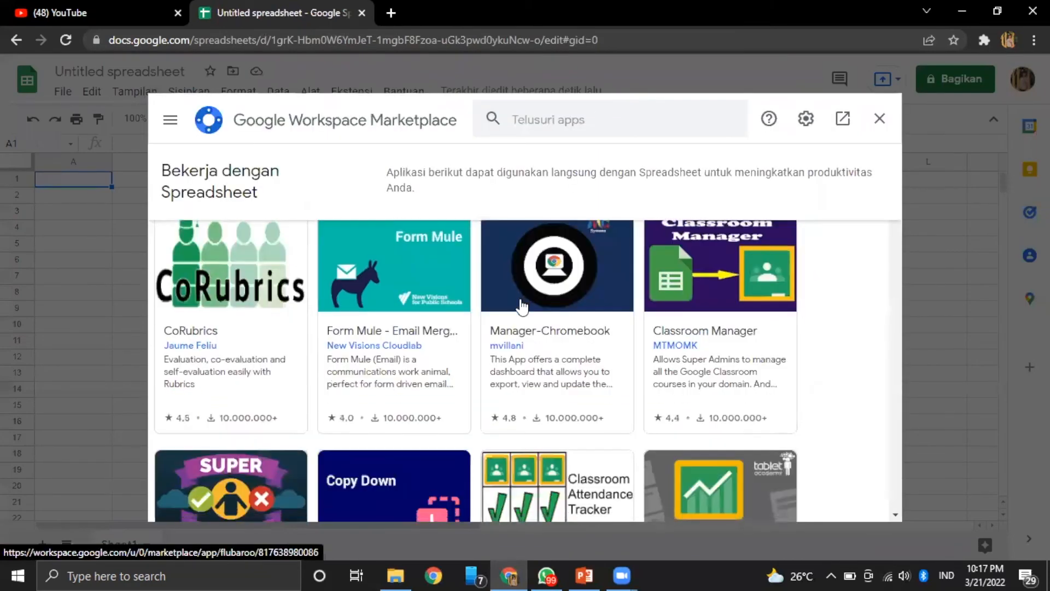
scroll(523, 306, "down", 4)
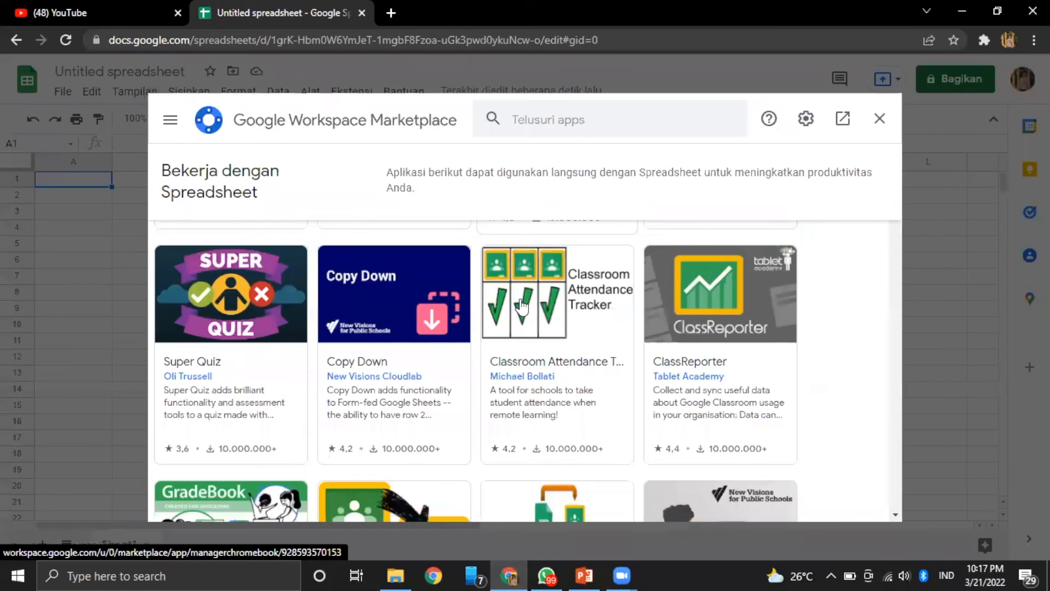
scroll(522, 308, "down", 3)
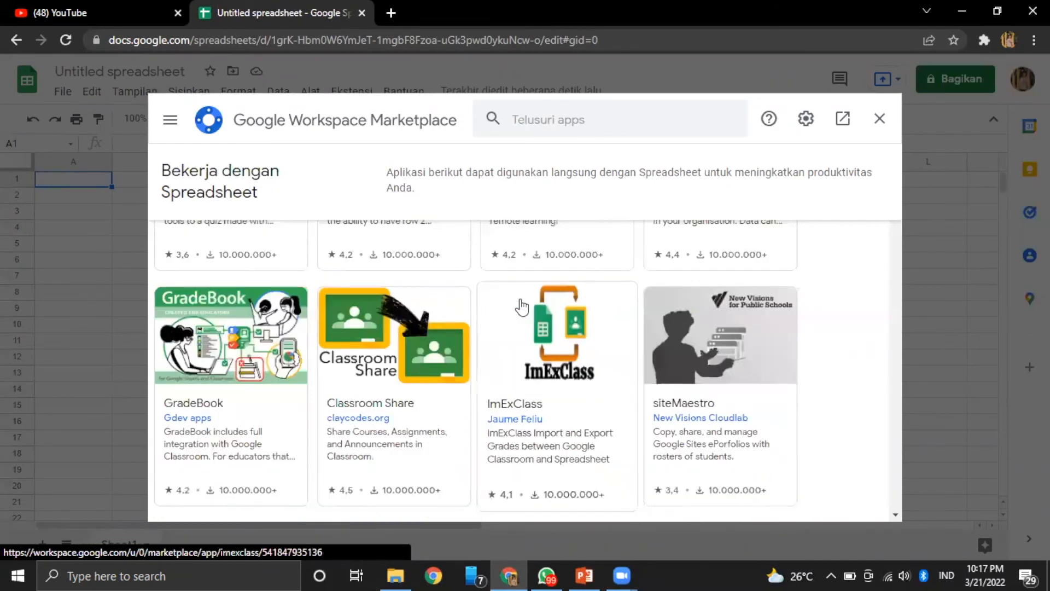
scroll(522, 308, "down", 1)
scroll(523, 308, "down", 1)
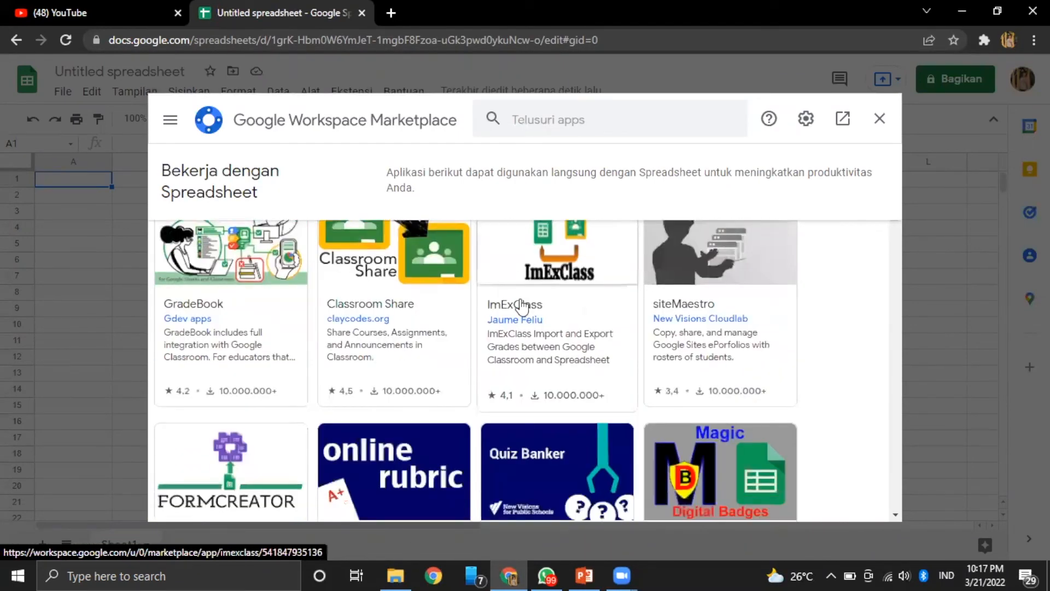
scroll(522, 308, "down", 2)
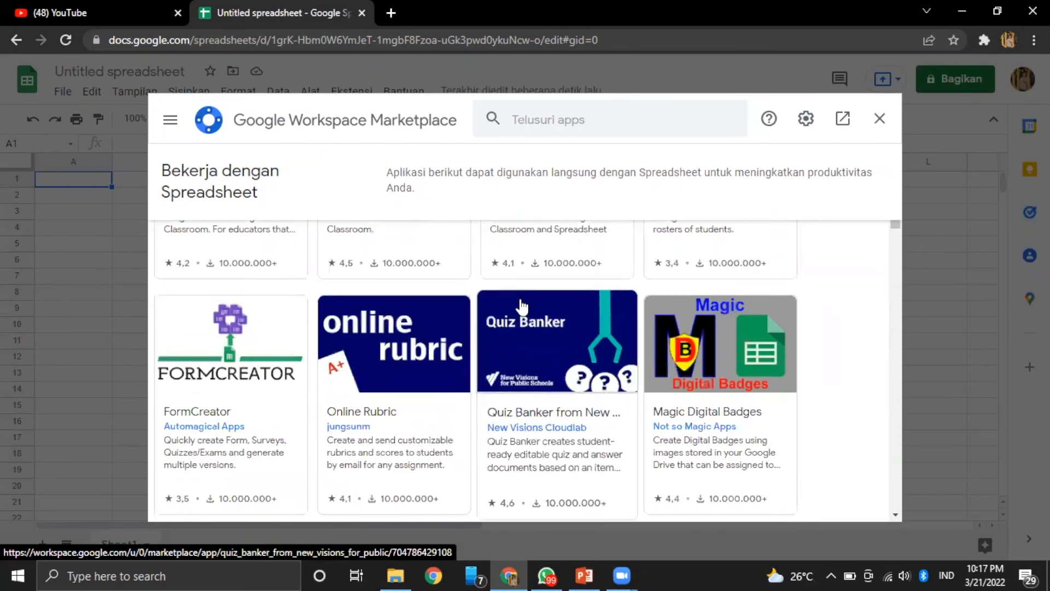
scroll(522, 308, "down", 3)
scroll(523, 307, "up", 4)
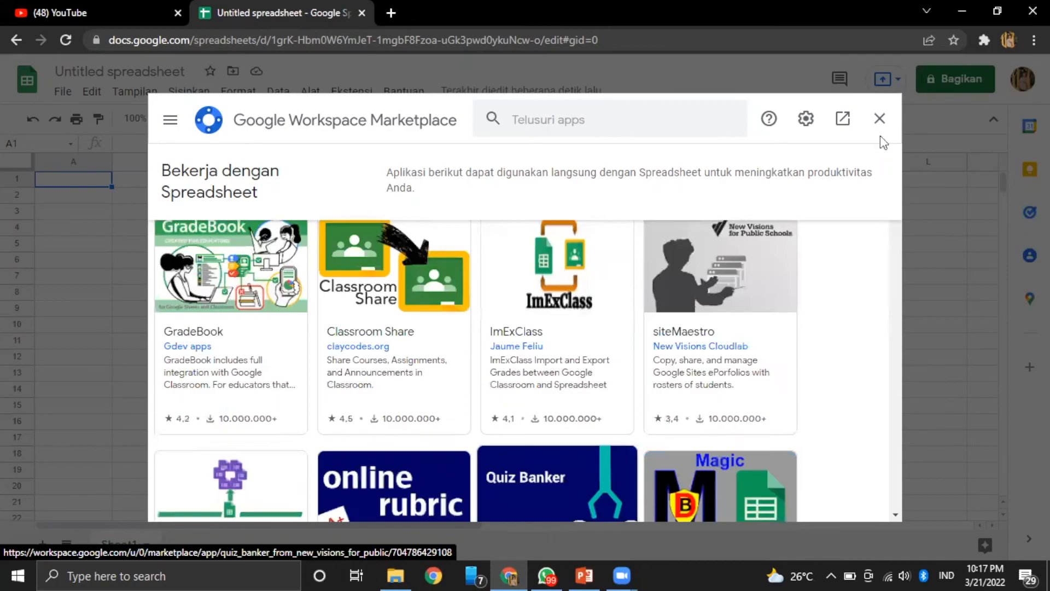
scroll(886, 123, "up", 3)
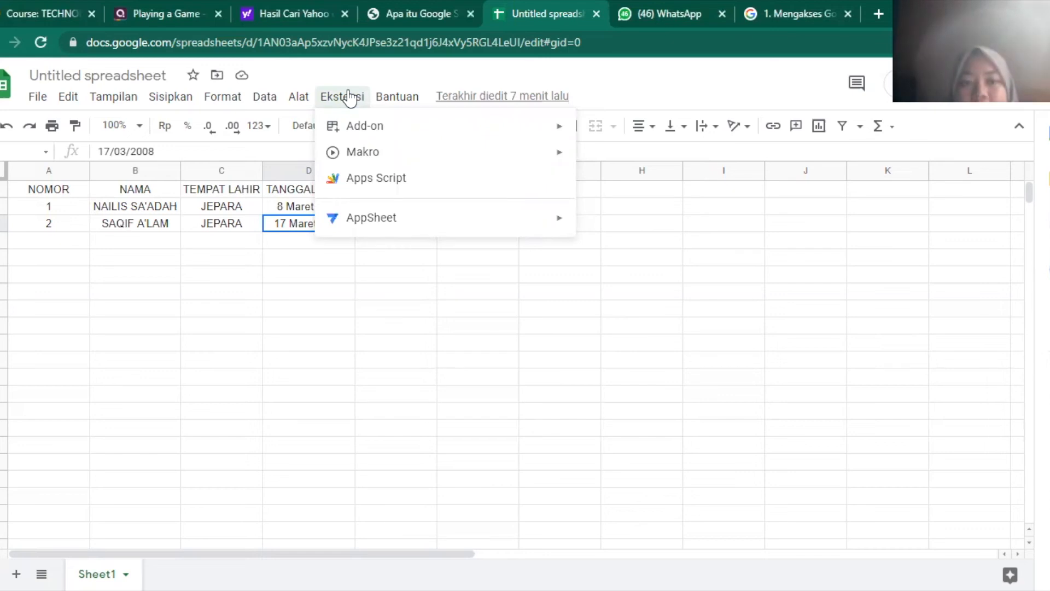
Step: Open the Apps Script editor from the spreadsheet, view the file types that can be added, and dismiss the choices
mouse_move(358, 127)
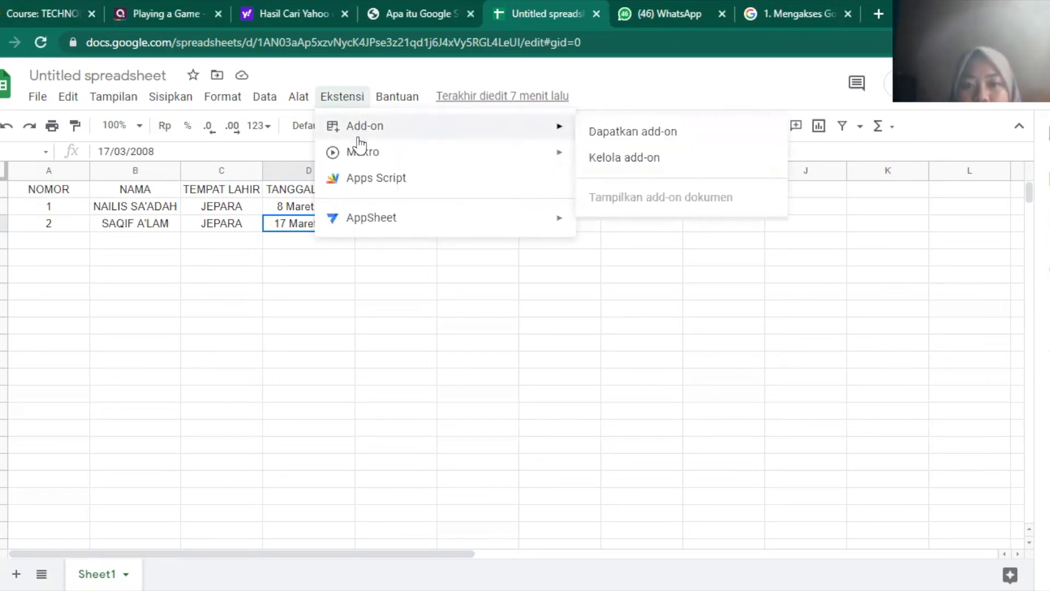
mouse_move(360, 155)
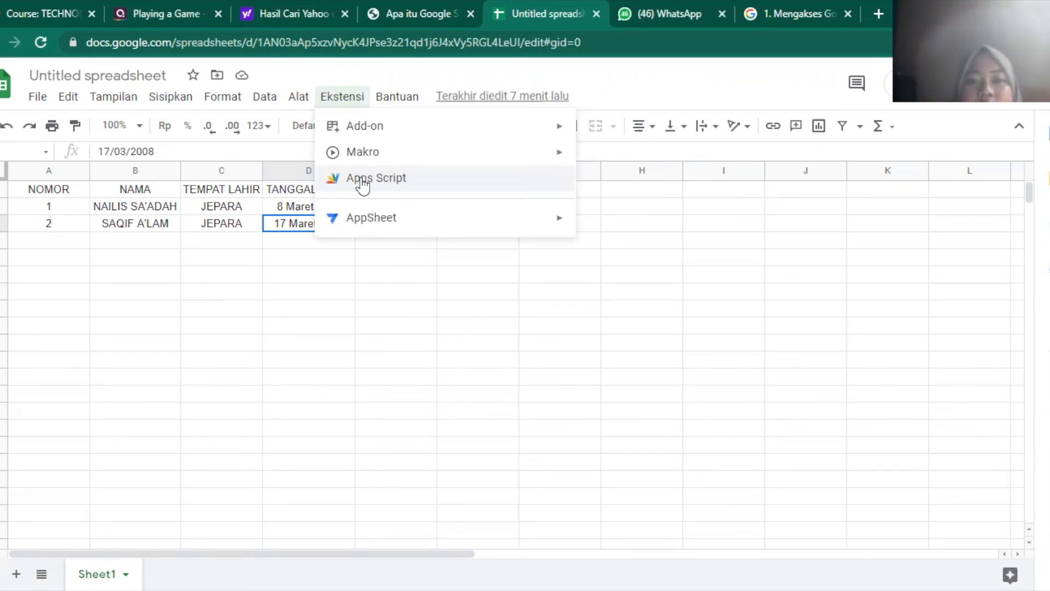
left_click(361, 180)
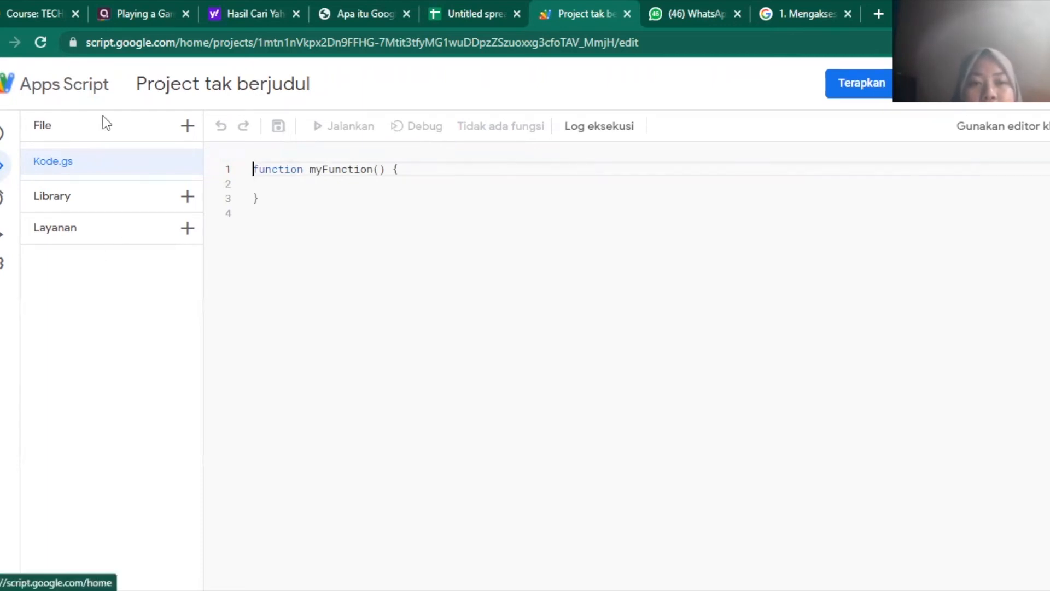
left_click(186, 127)
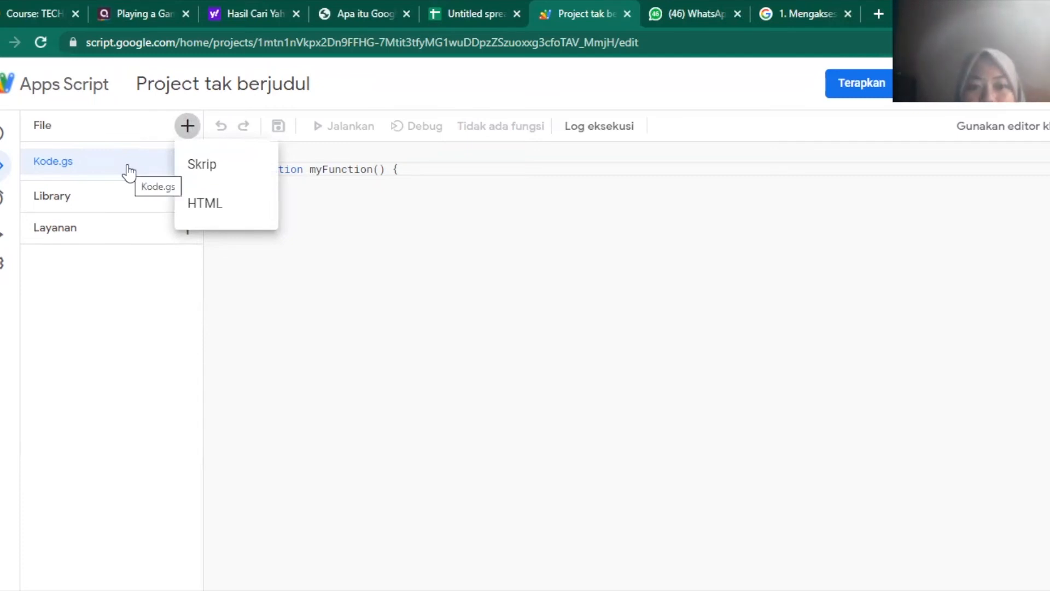
left_click(103, 194)
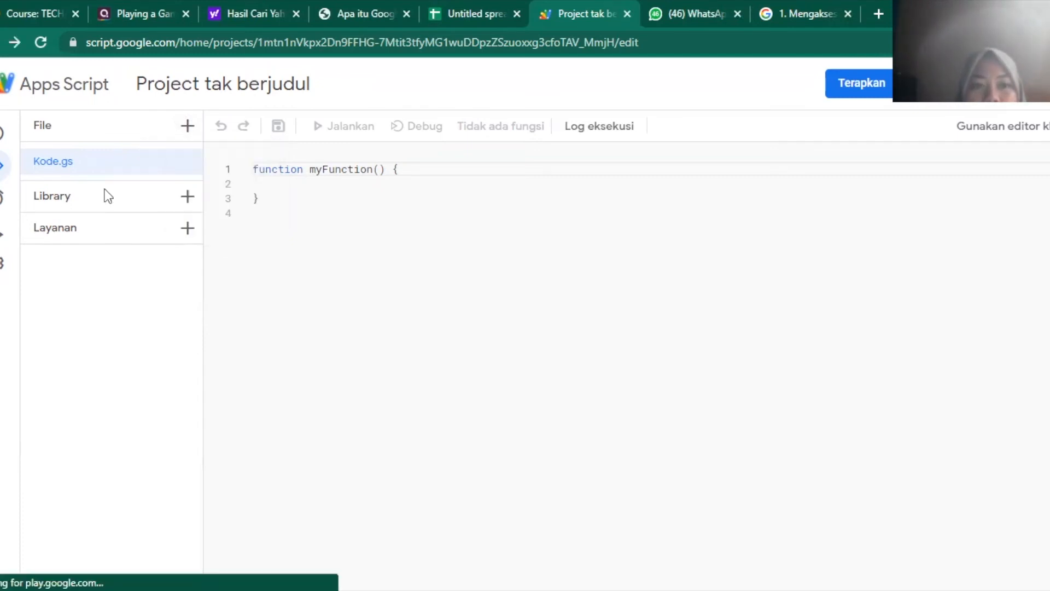
Step: View the options for adding a library to the script project, cancel, and return to the spreadsheet
left_click(186, 197)
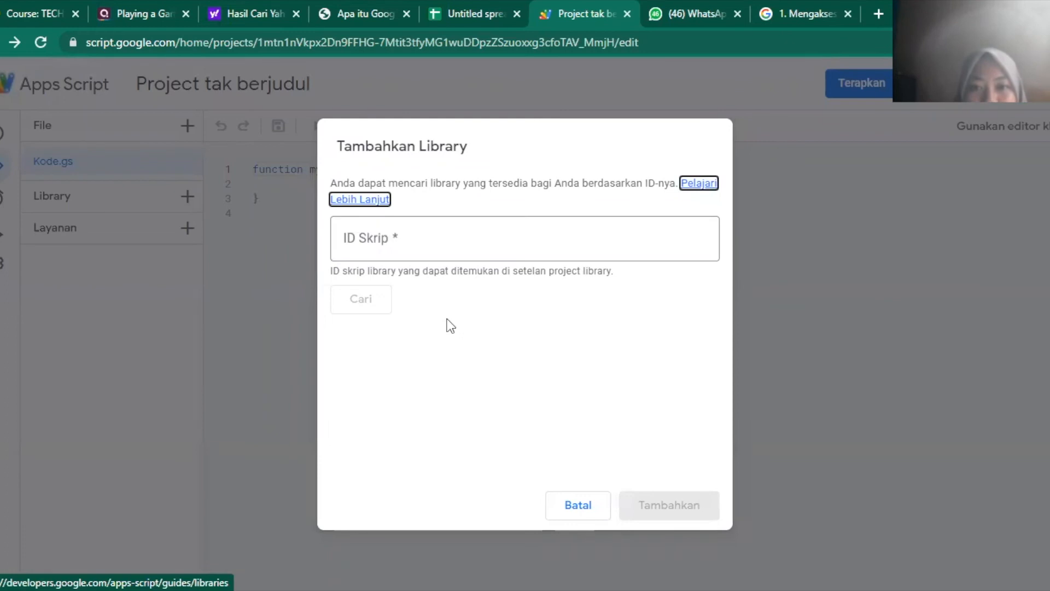
left_click(578, 506)
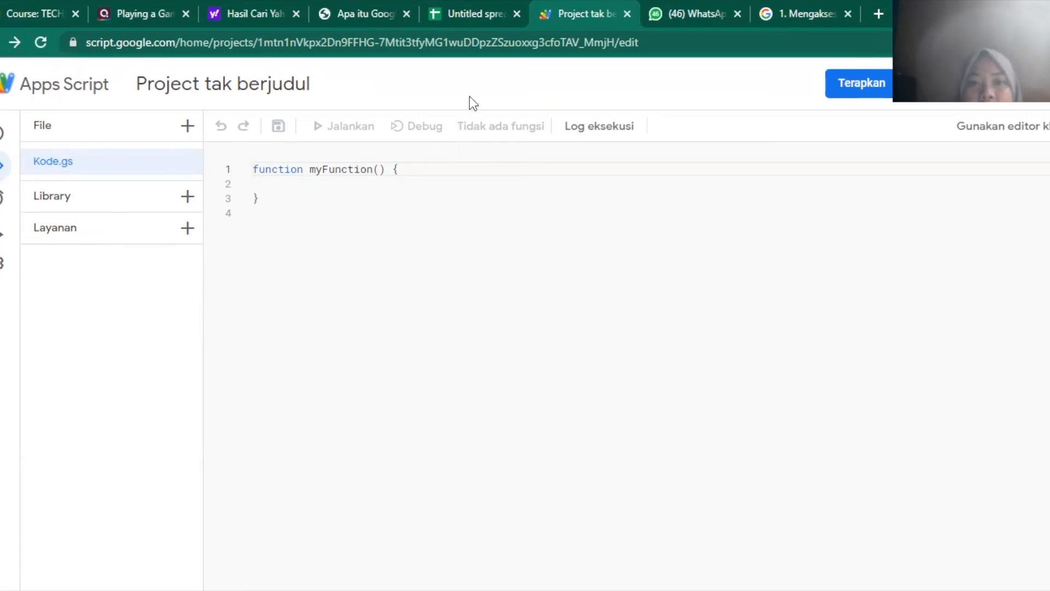
left_click(472, 21)
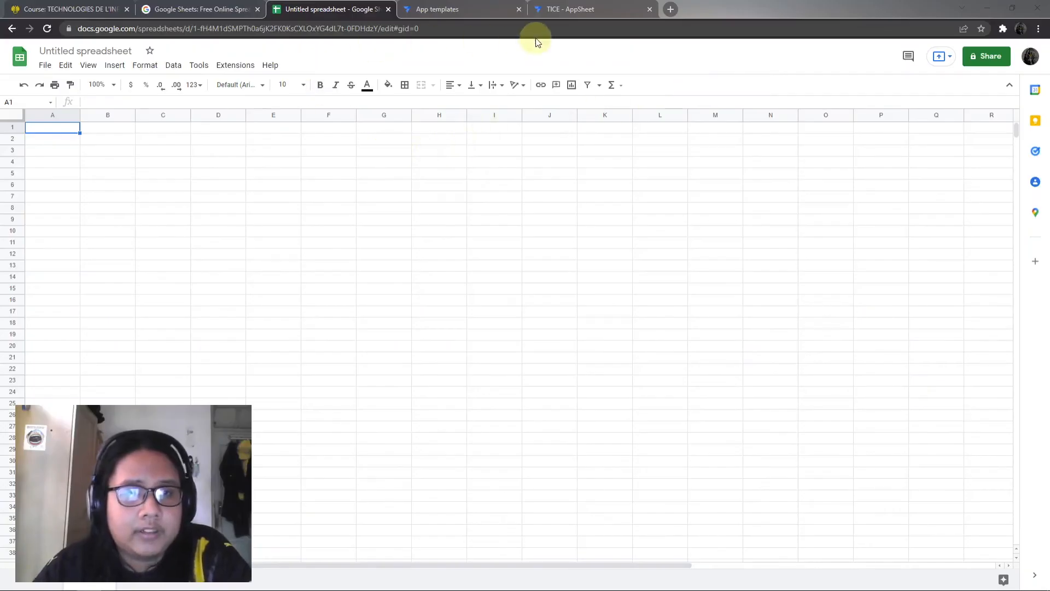
Step: Show the AppSheet extension options available for the blank spreadsheet and dismiss them
left_click(235, 65)
mouse_move(298, 147)
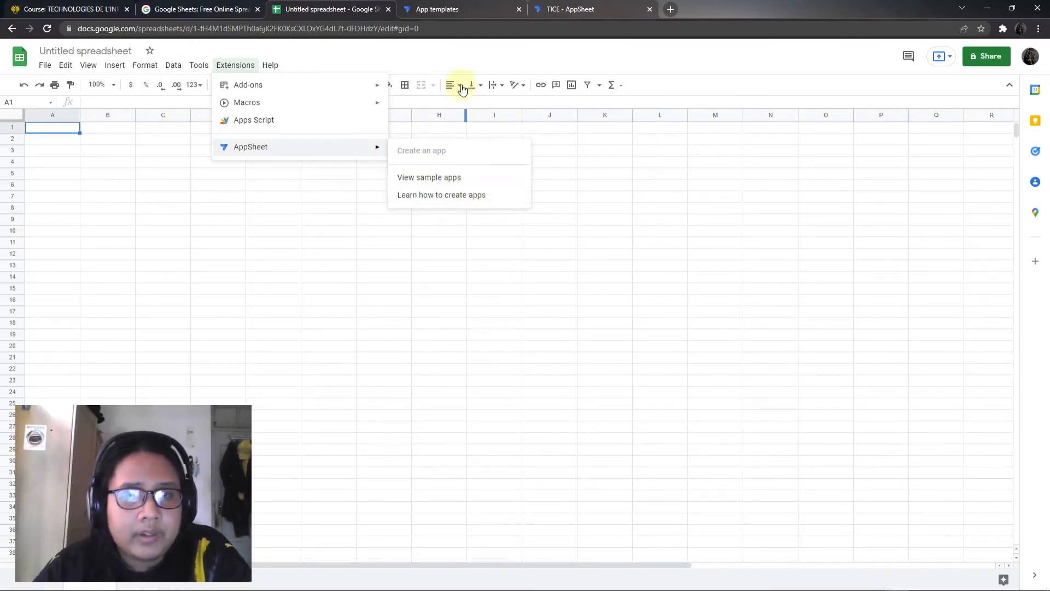
left_click(458, 130)
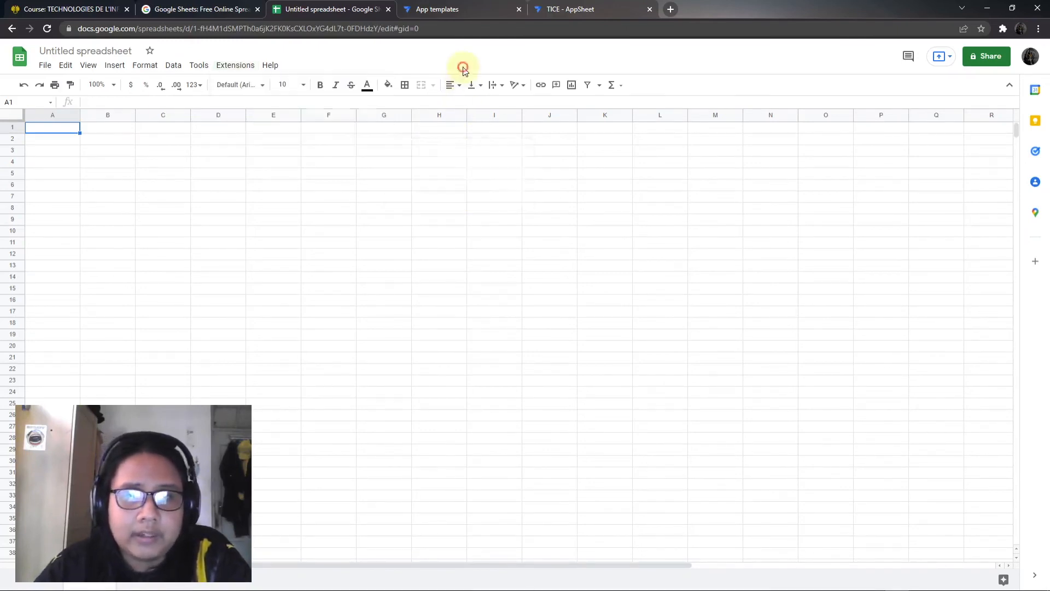
Step: Switch to the AppSheet app templates page and browse the sample apps it offers
left_click(464, 8)
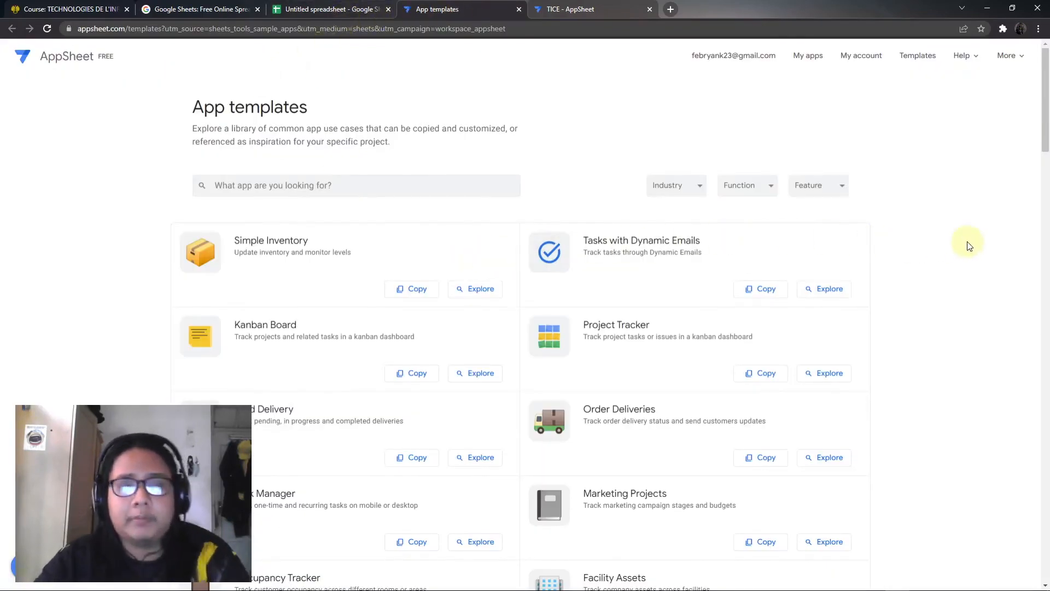
scroll(968, 245, "down", 9)
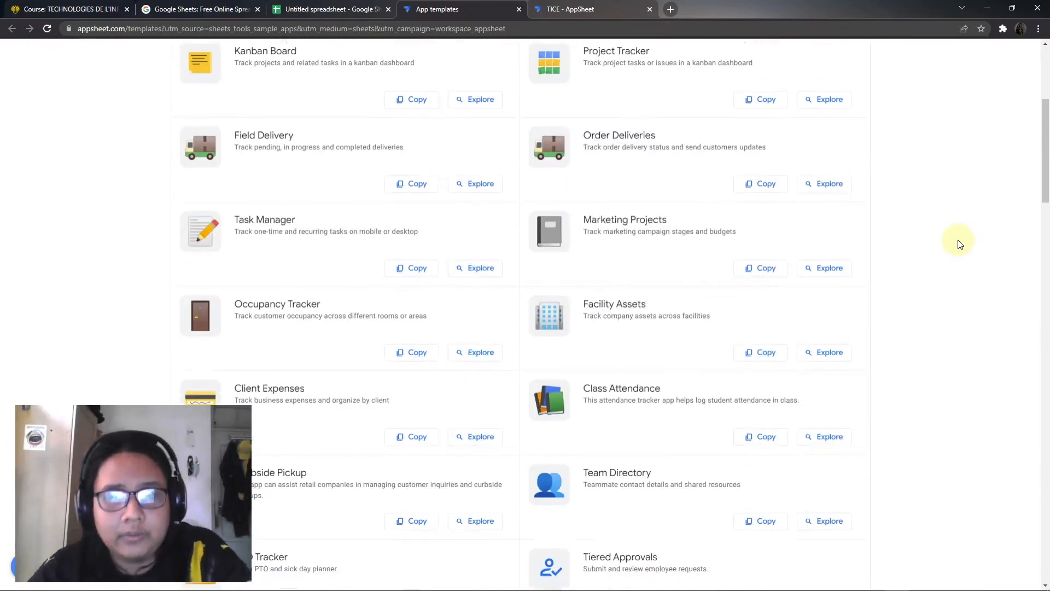
scroll(941, 270, "up", 9)
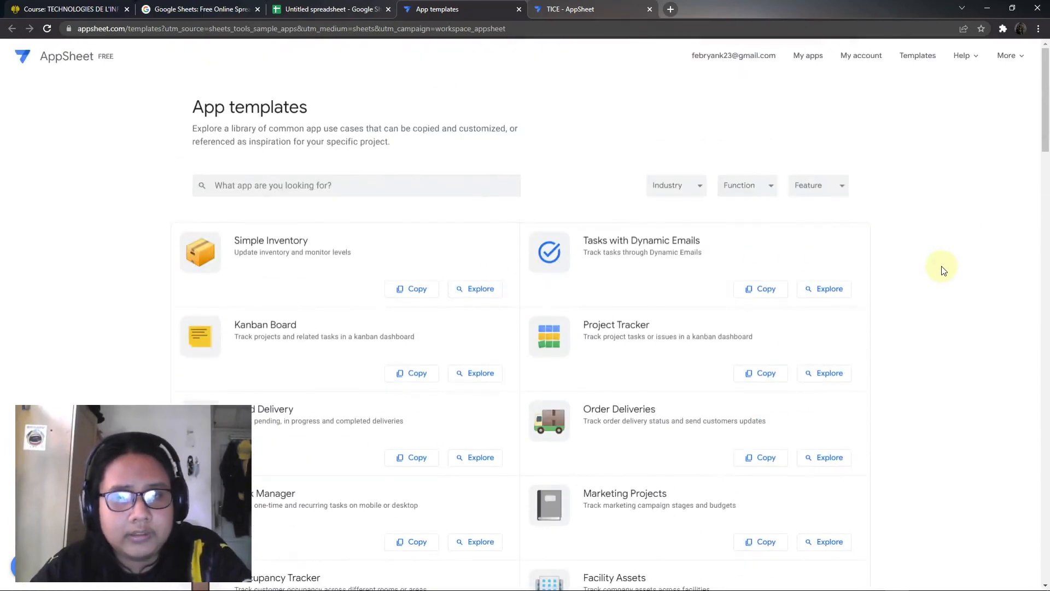
scroll(944, 271, "down", 5)
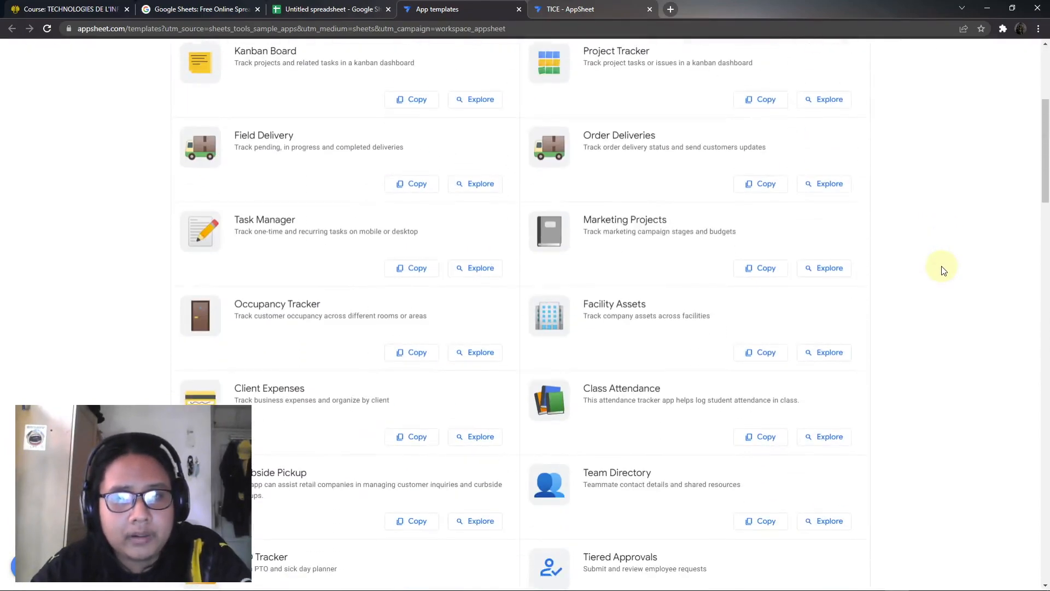
scroll(943, 271, "up", 5)
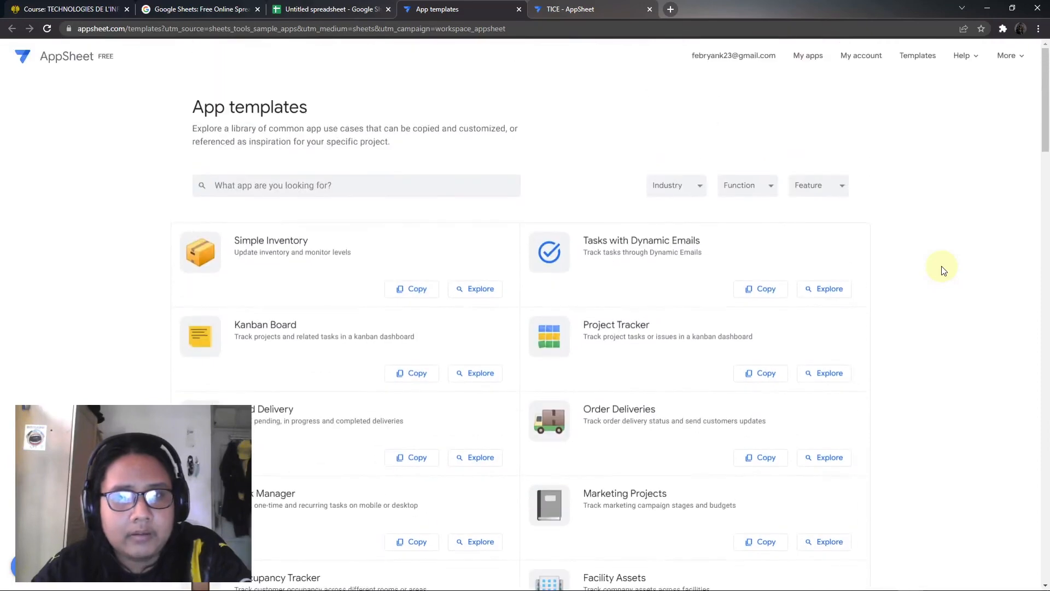
scroll(944, 270, "down", 9)
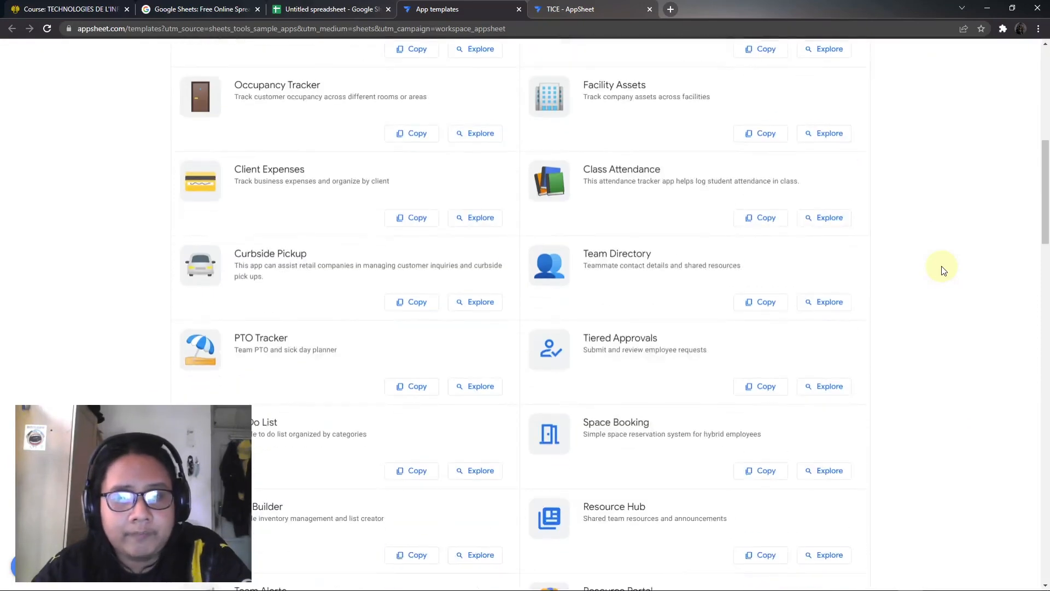
scroll(944, 271, "up", 9)
Step: Review the categories offered by the template gallery's Industry filter and close it without choosing one
left_click(687, 186)
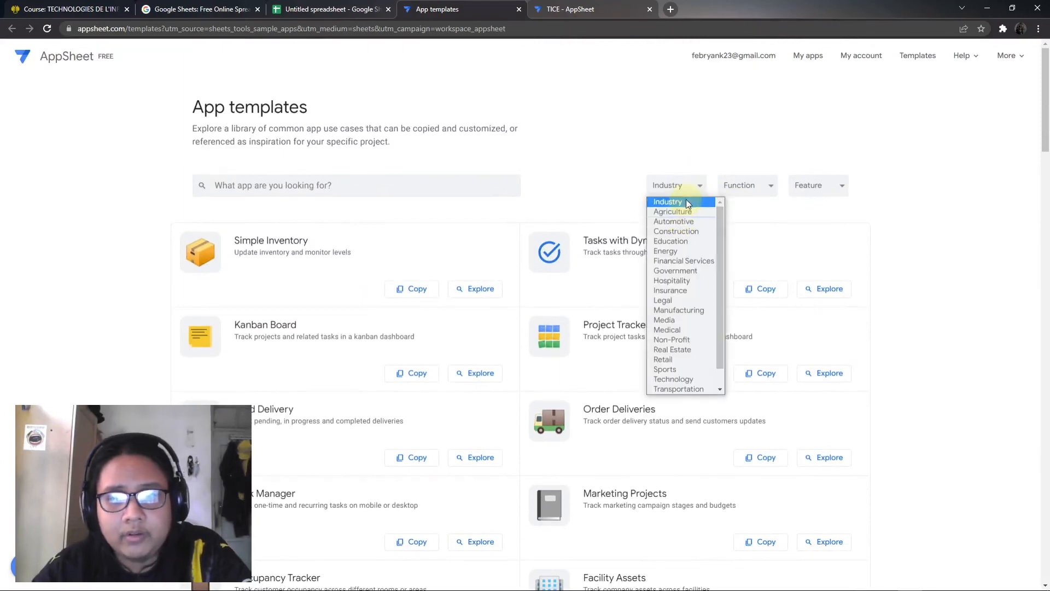
scroll(681, 241, "down", 1)
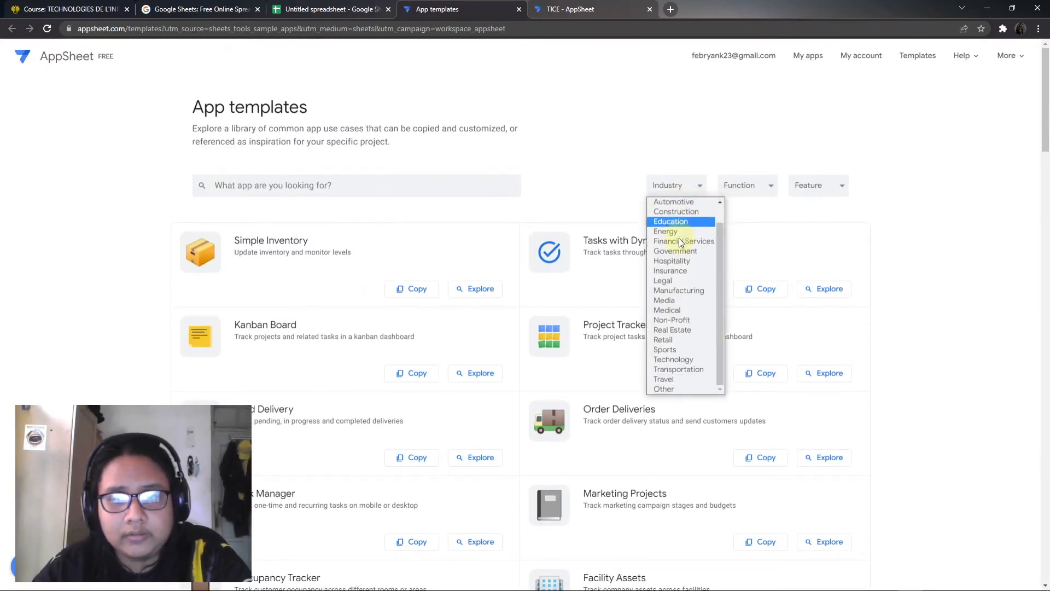
scroll(681, 320, "up", 1)
scroll(680, 317, "down", 1)
scroll(698, 249, "up", 1)
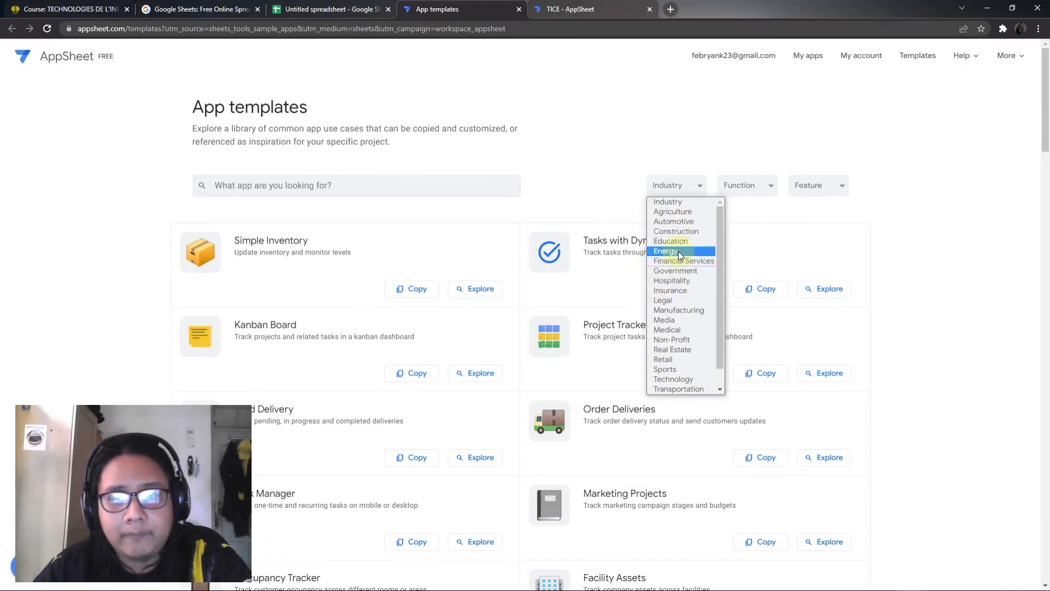
scroll(685, 213, "down", 2)
left_click(699, 106)
Step: Review the Function and Feature filter choices of the template gallery, leaving both filters unset
left_click(749, 185)
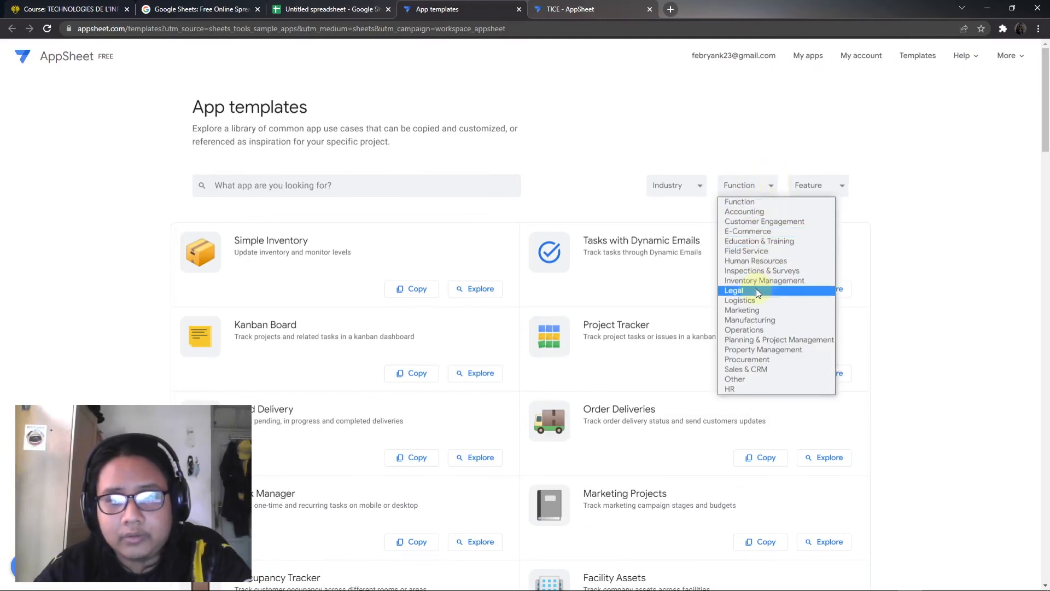
left_click(850, 114)
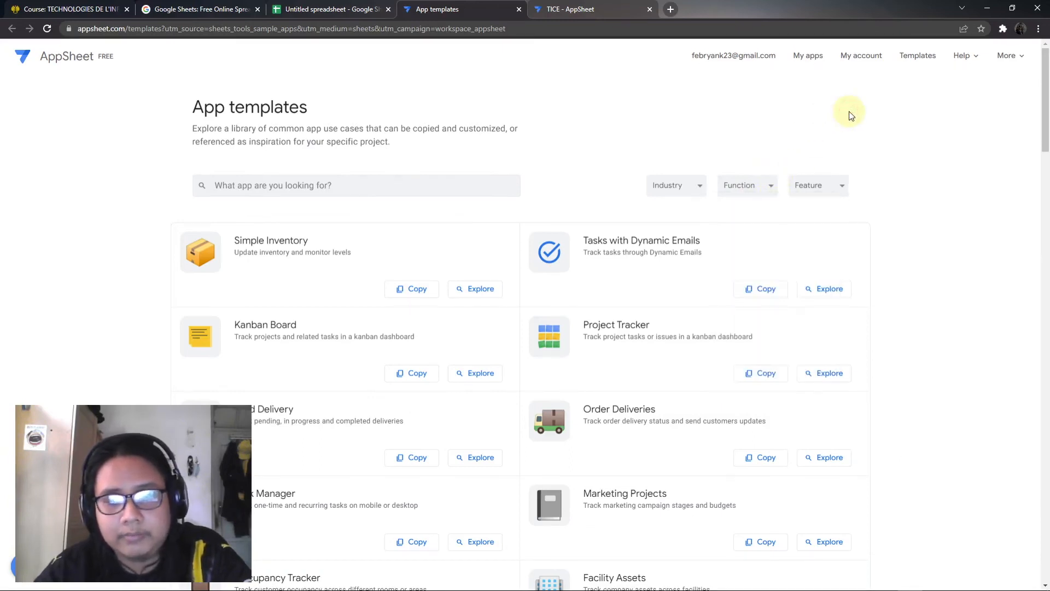
left_click(842, 192)
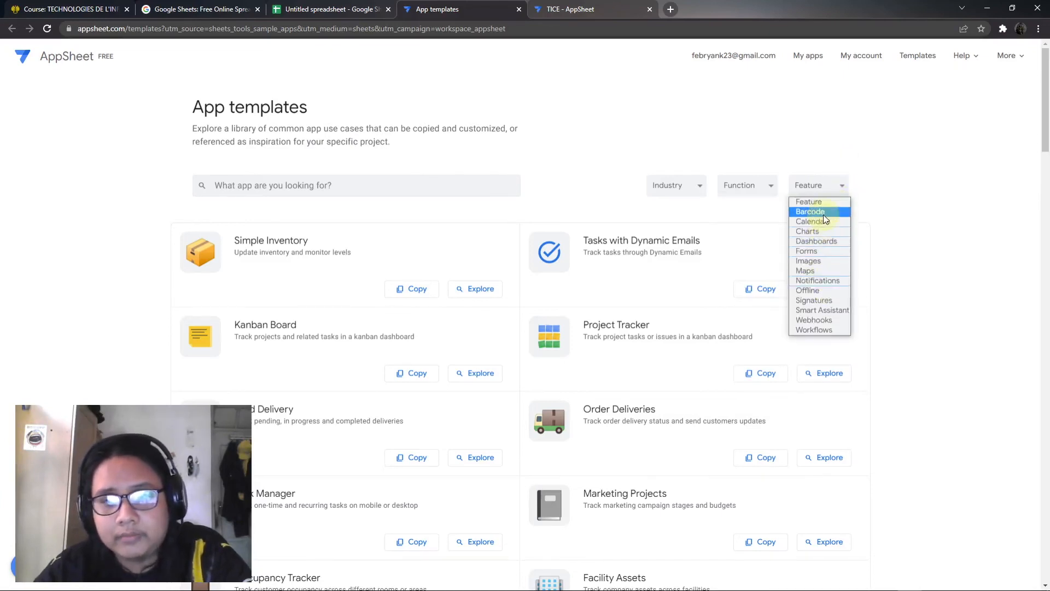
left_click(928, 239)
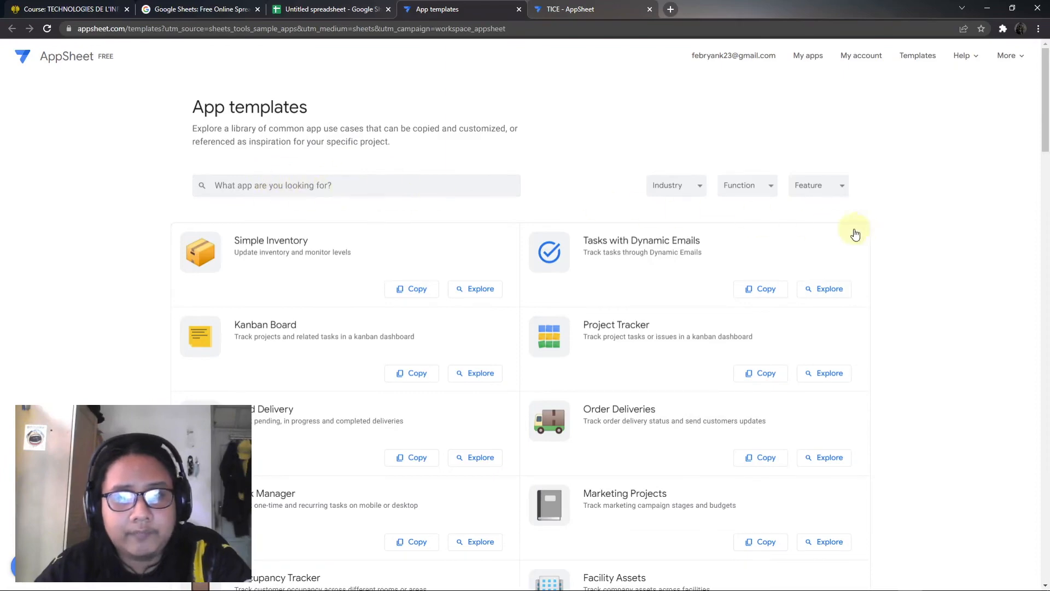
Step: Look through the template list again and recheck the Function and Industry filter choices without applying any
scroll(787, 208, "down", 6)
scroll(806, 211, "up", 6)
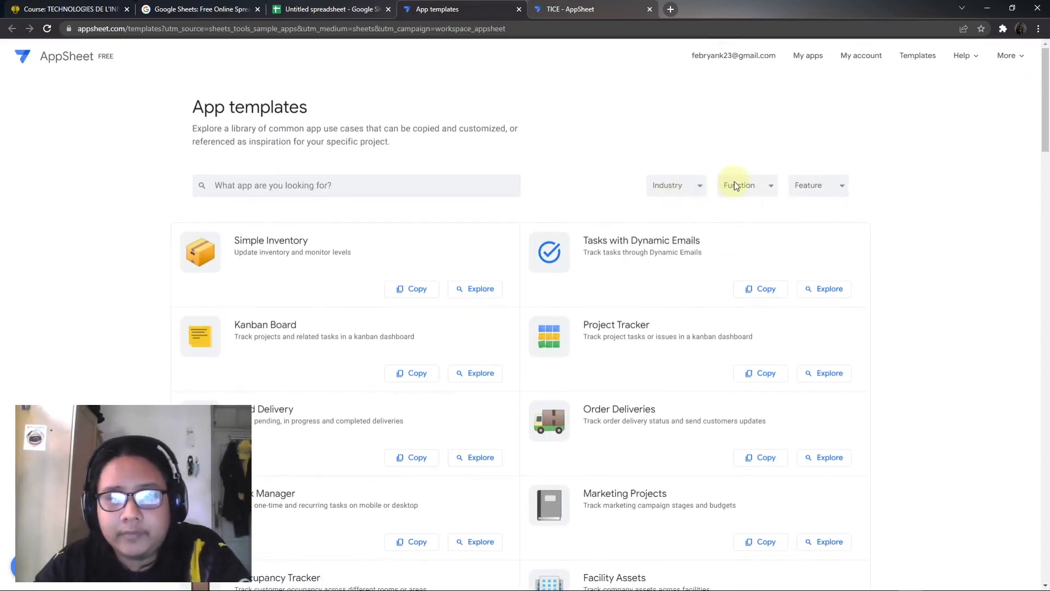
left_click(750, 186)
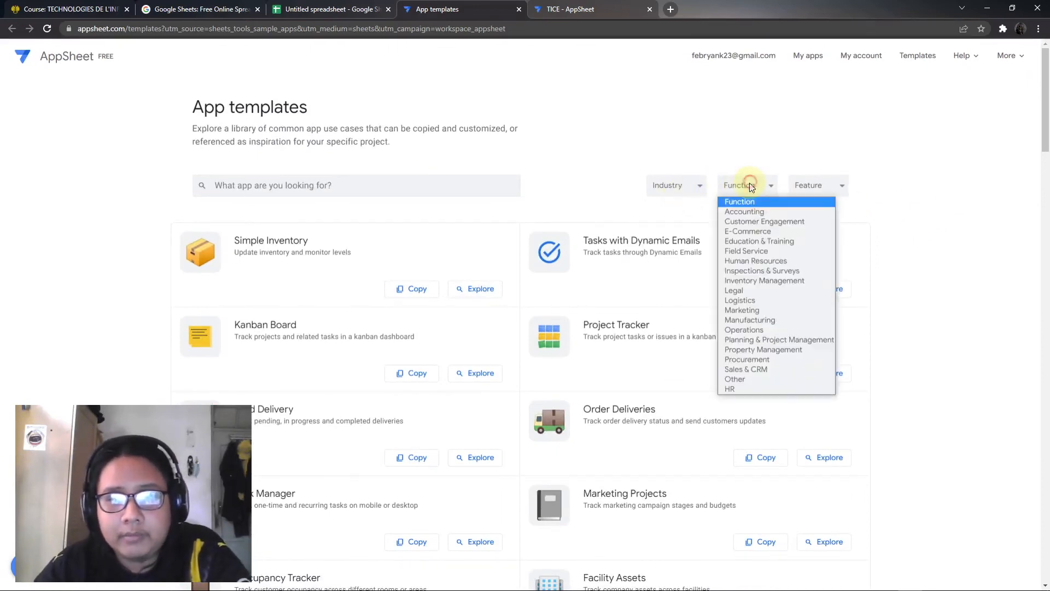
left_click(926, 171)
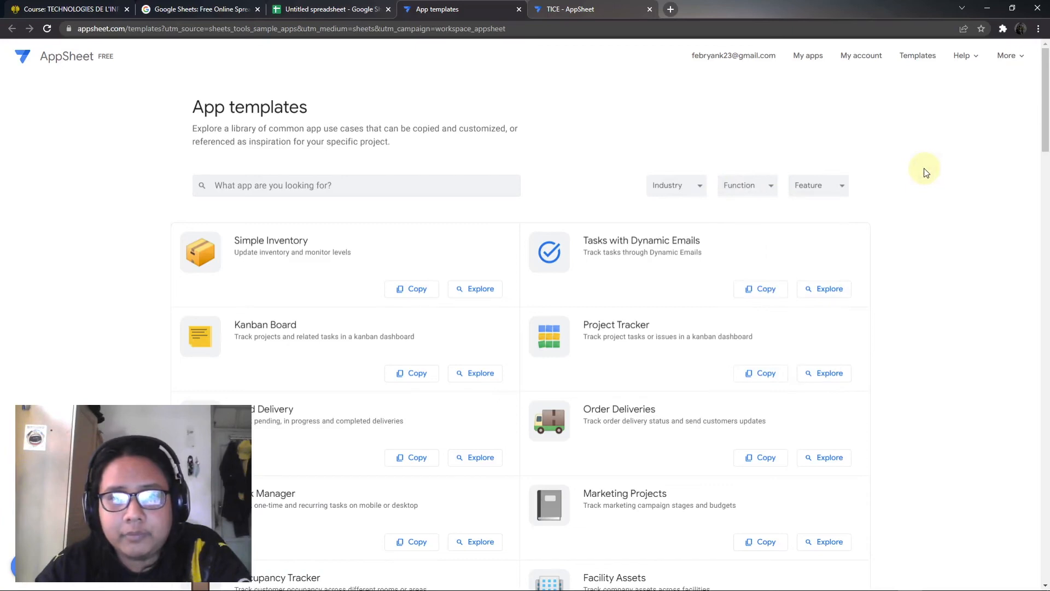
scroll(927, 172, "down", 2)
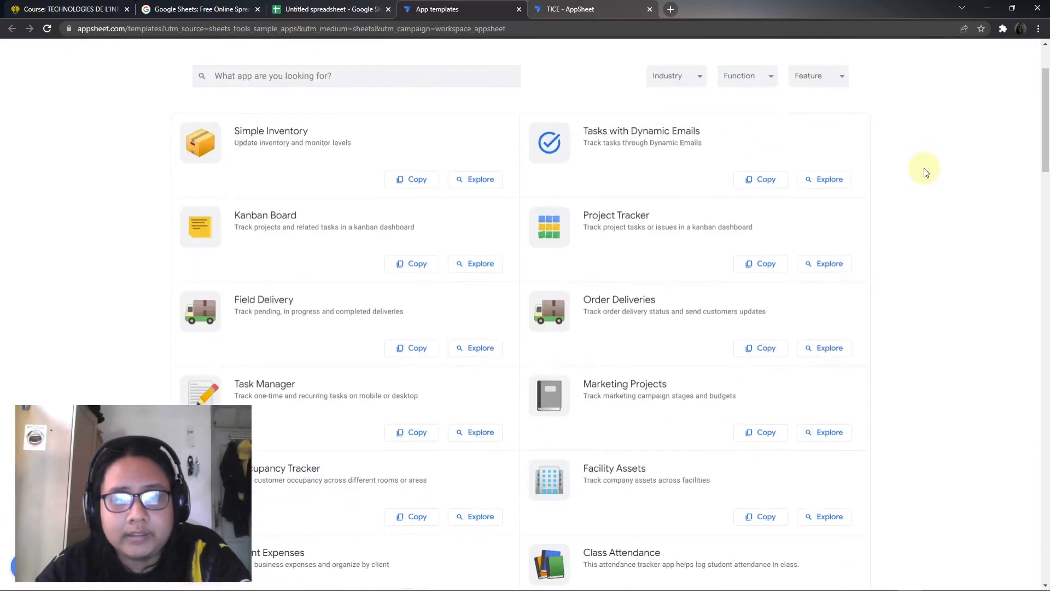
scroll(926, 172, "up", 2)
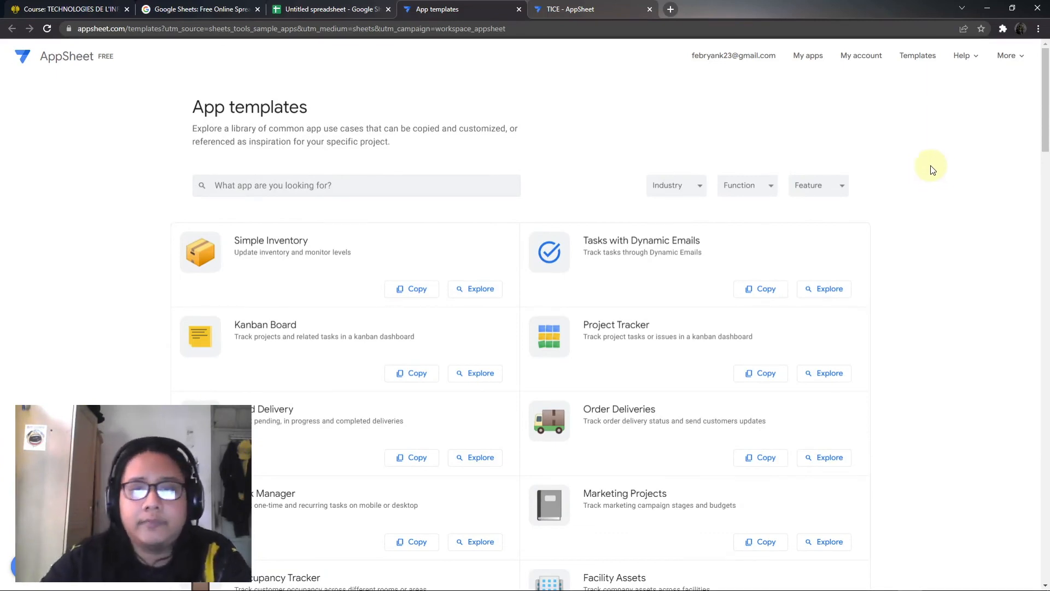
left_click(767, 186)
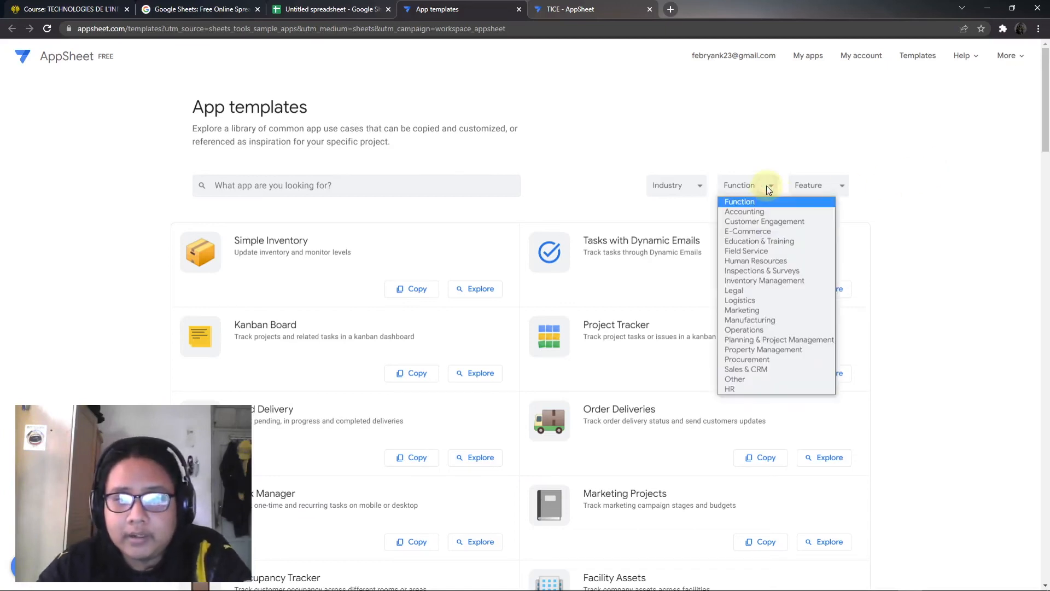
left_click(758, 160)
left_click(700, 186)
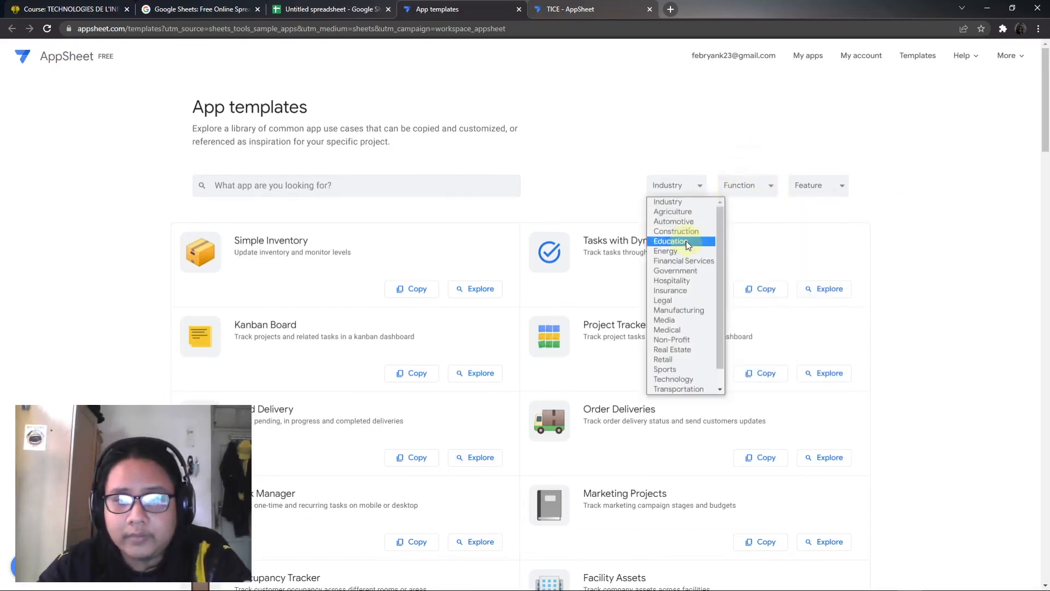
left_click(729, 145)
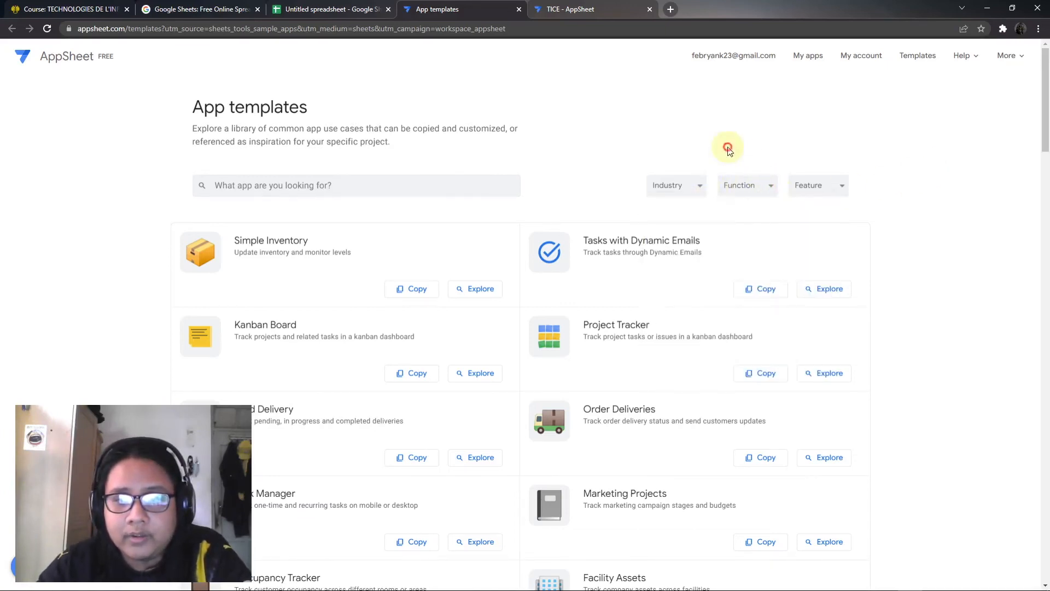
Step: Switch to the TICE app in the AppSheet editor and open its Home page
left_click(594, 11)
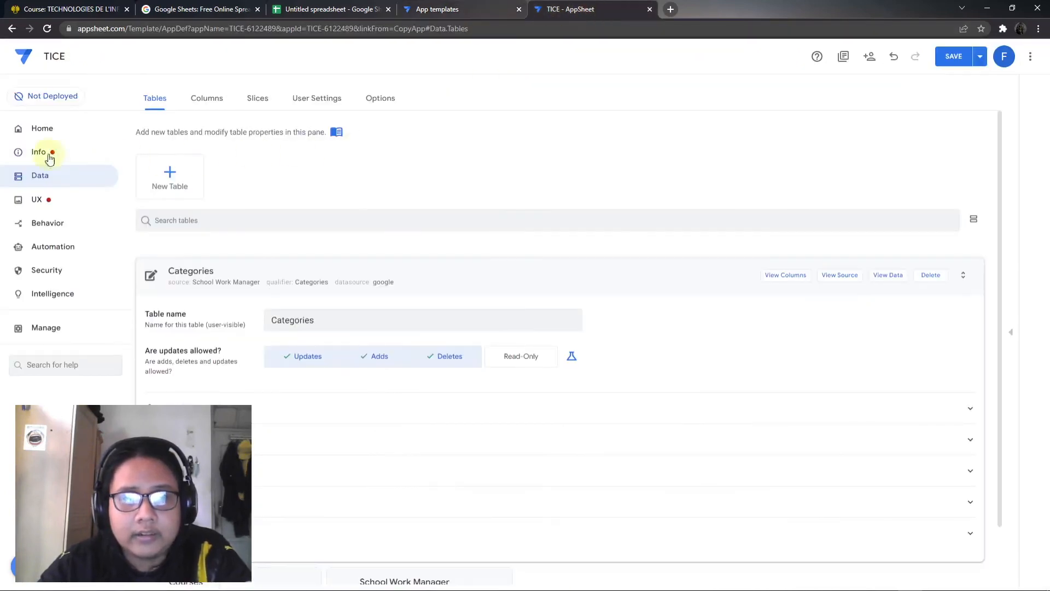
left_click(47, 132)
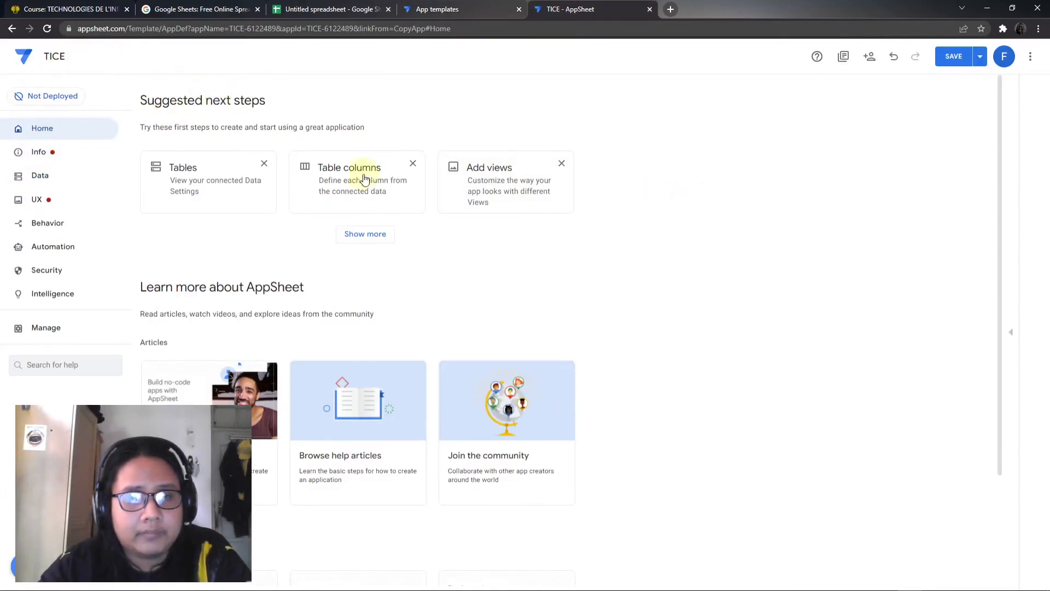
Step: Return to the app templates page, view the Industry filter categories once more, and dismiss them
left_click(445, 9)
left_click(695, 187)
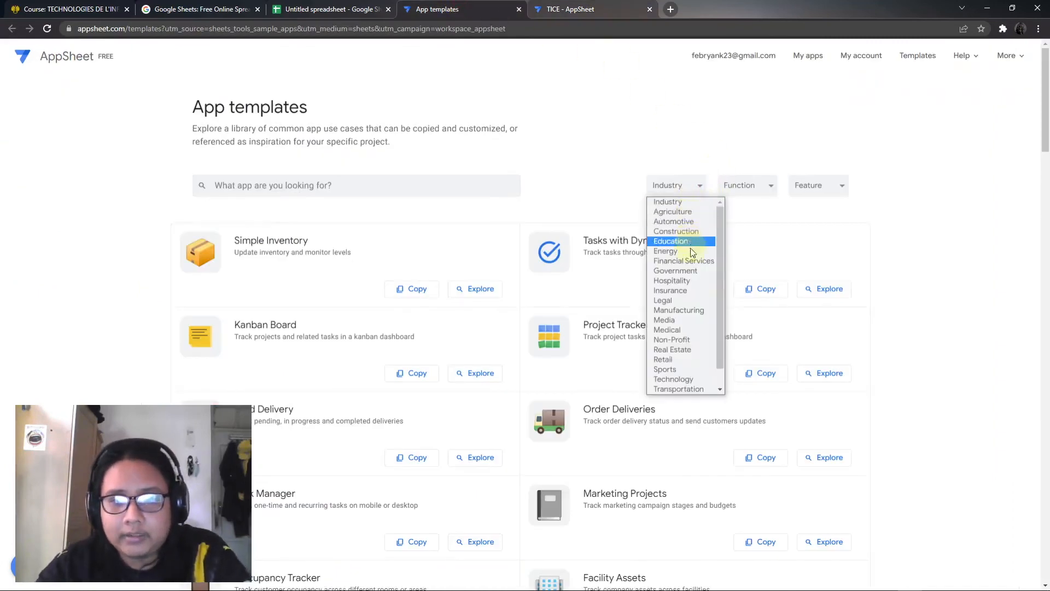
left_click(805, 119)
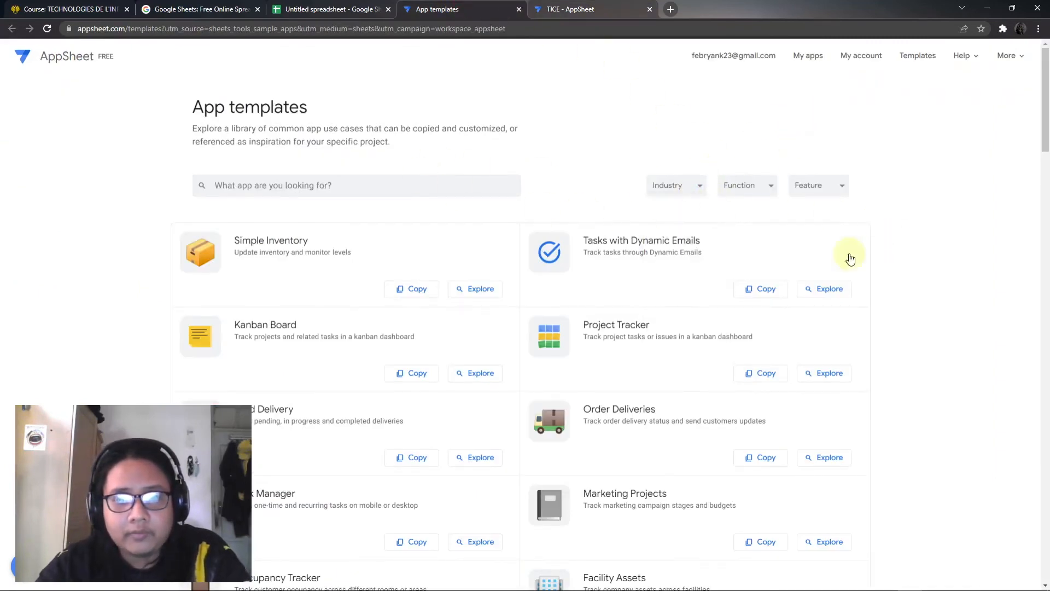
Step: Go back to the TICE app's Home page and expand the full set of suggested next steps
left_click(575, 9)
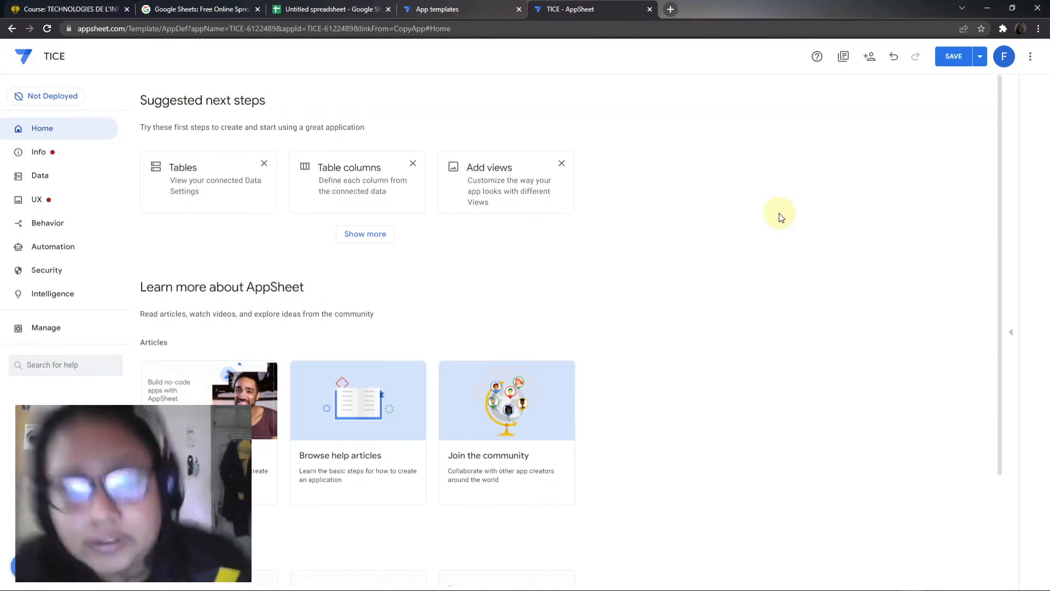
left_click(805, 212)
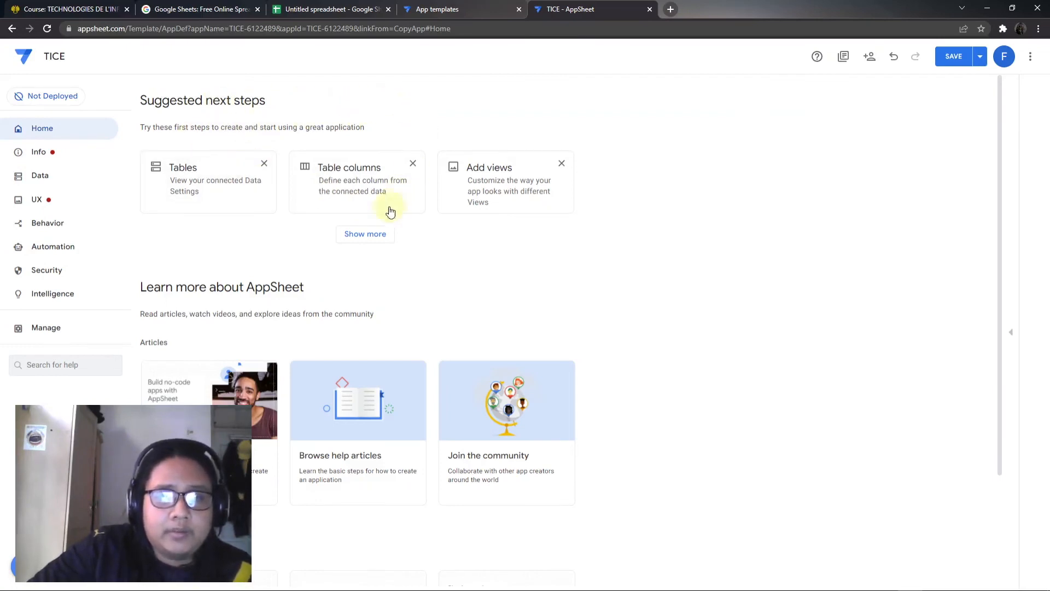
left_click(374, 239)
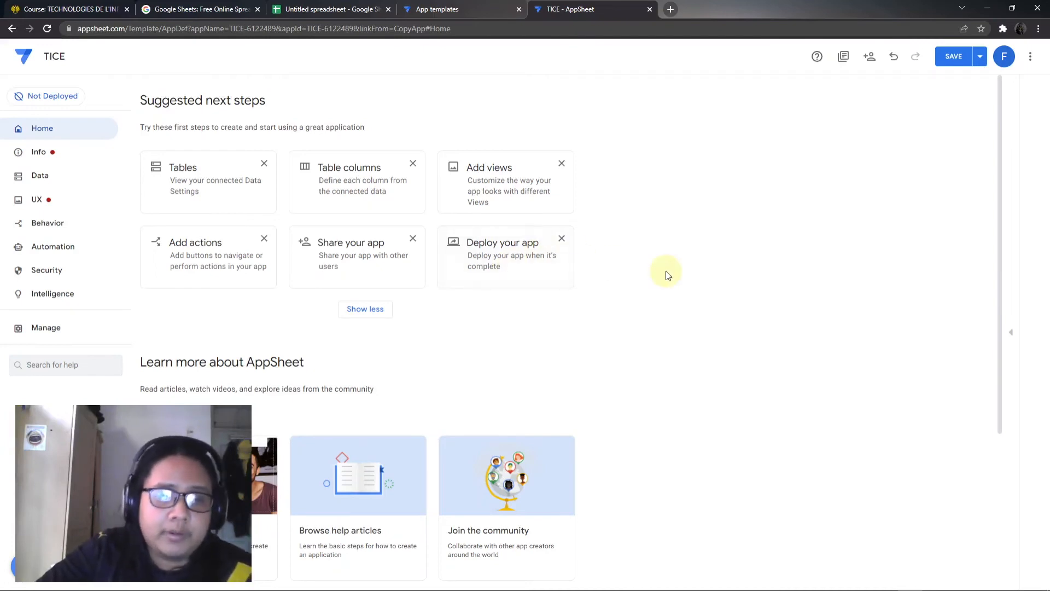
Step: Examine the articles and learning resources in the "Learn more about AppSheet" section of the TICE Home page
scroll(666, 274, "down", 4)
scroll(736, 309, "up", 1)
scroll(736, 309, "down", 1)
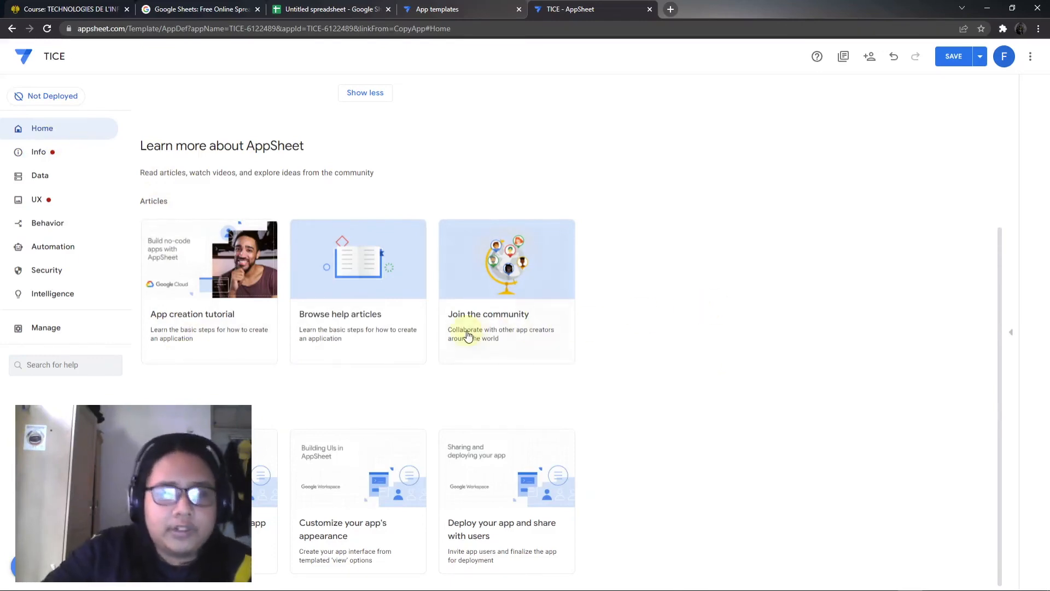
scroll(650, 305, "up", 4)
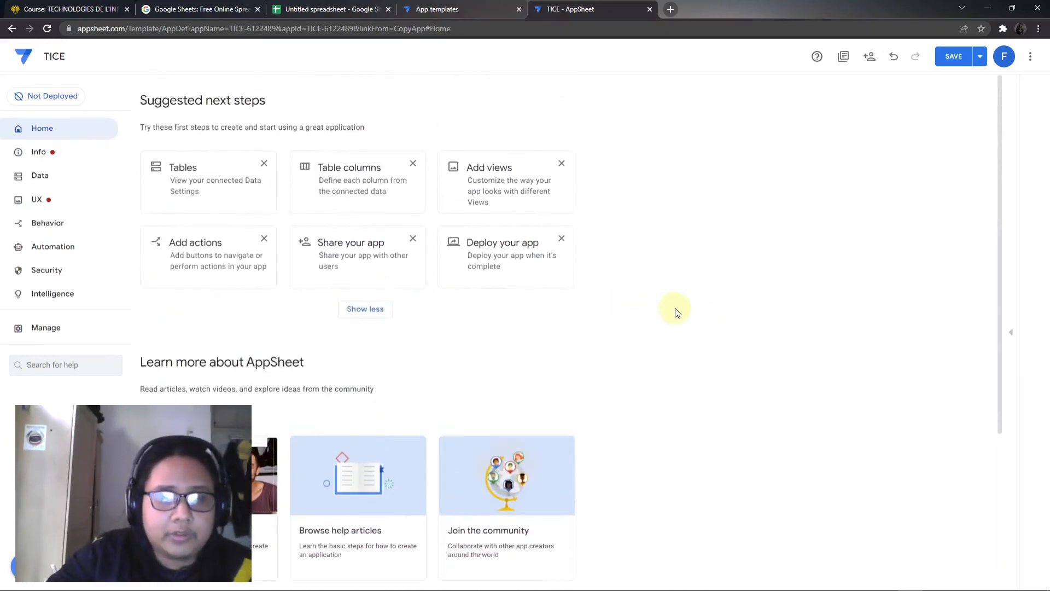
Step: Look over the suggested next steps and the AppSheet article cards on the TICE Home page again
scroll(676, 313, "down", 4)
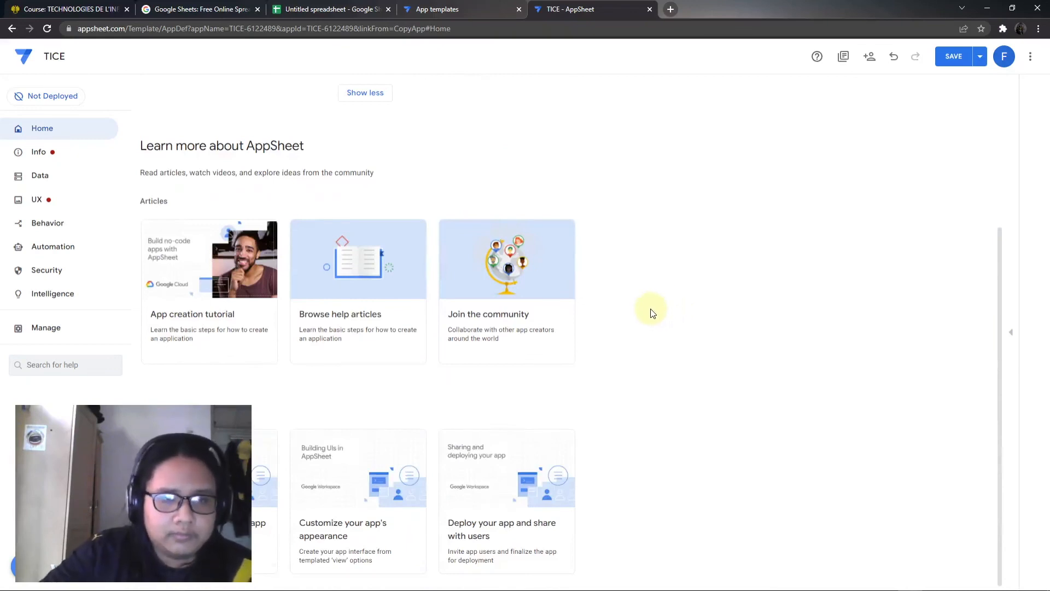
scroll(648, 310, "up", 4)
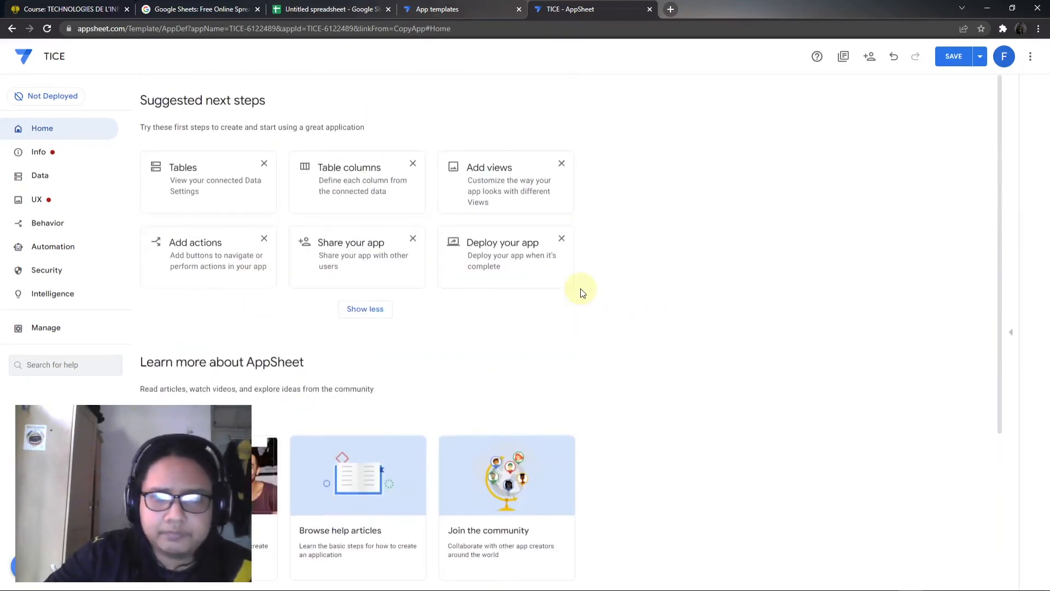
scroll(582, 294, "down", 4)
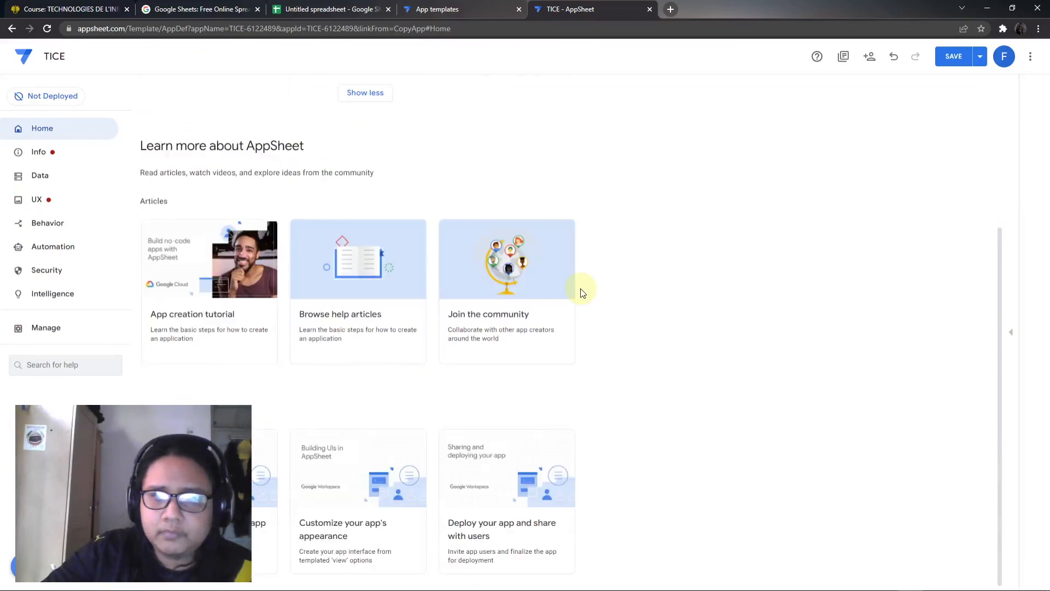
Step: View the TICE app's Info section, going through its Errors and Properties pages and ending on the Dashboard
left_click(61, 162)
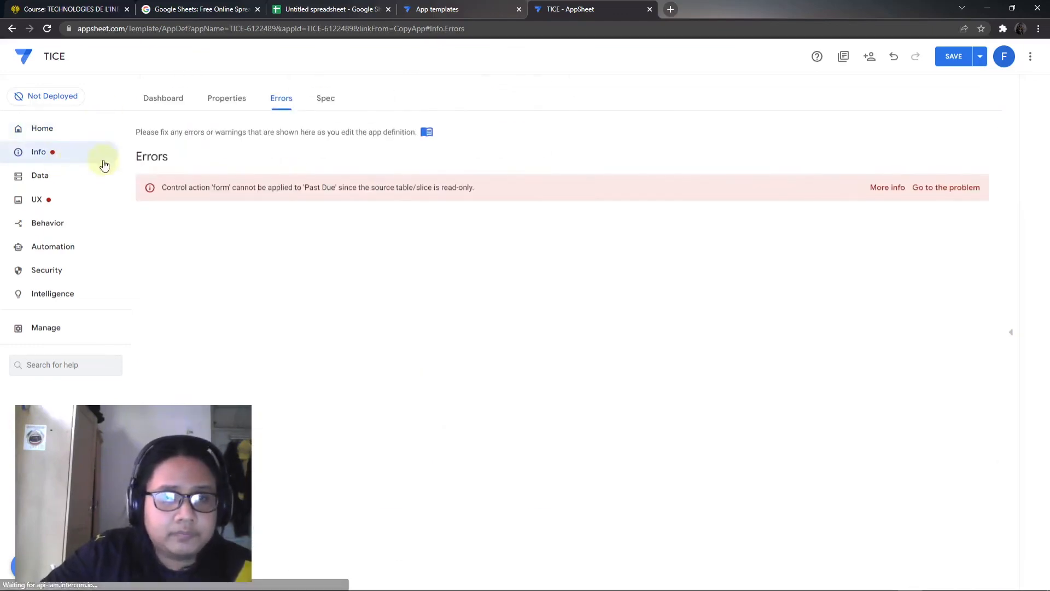
left_click(171, 104)
left_click(227, 103)
left_click(277, 103)
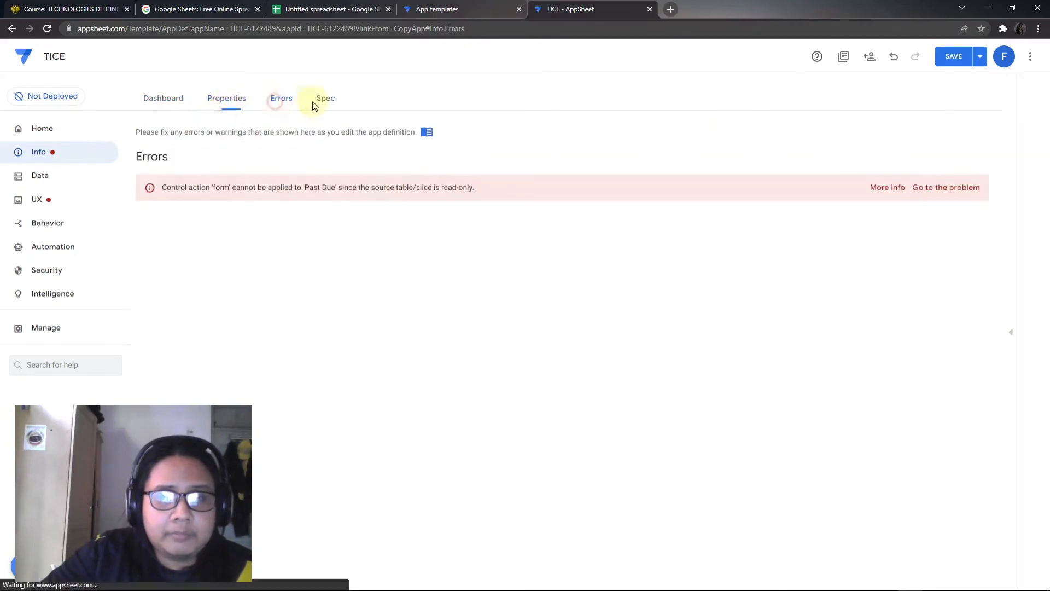
left_click(164, 103)
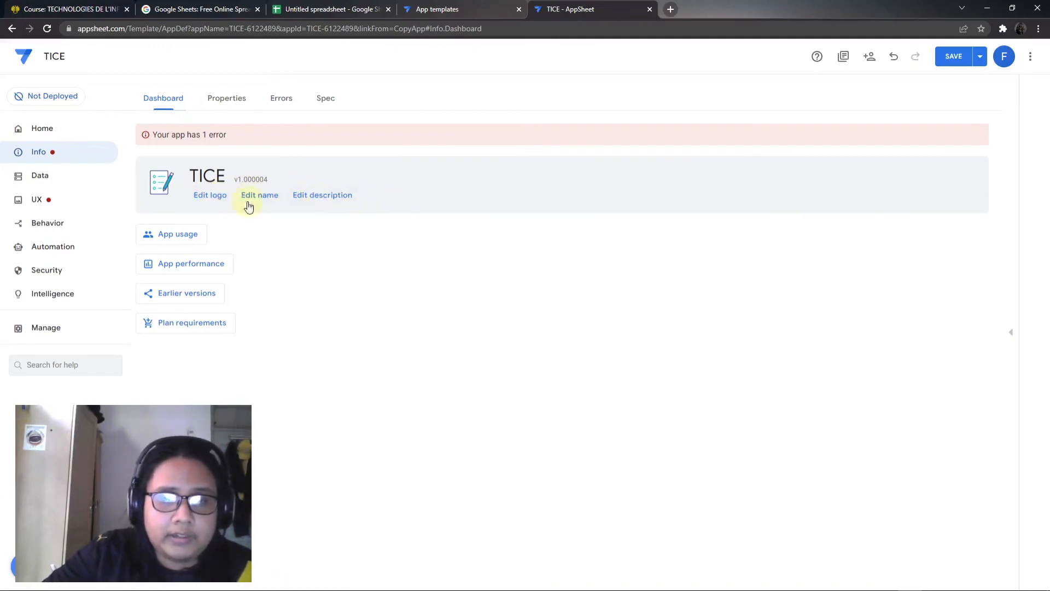
Step: Change the TICE app's logo to the circular people icon in the brand settings
left_click(216, 195)
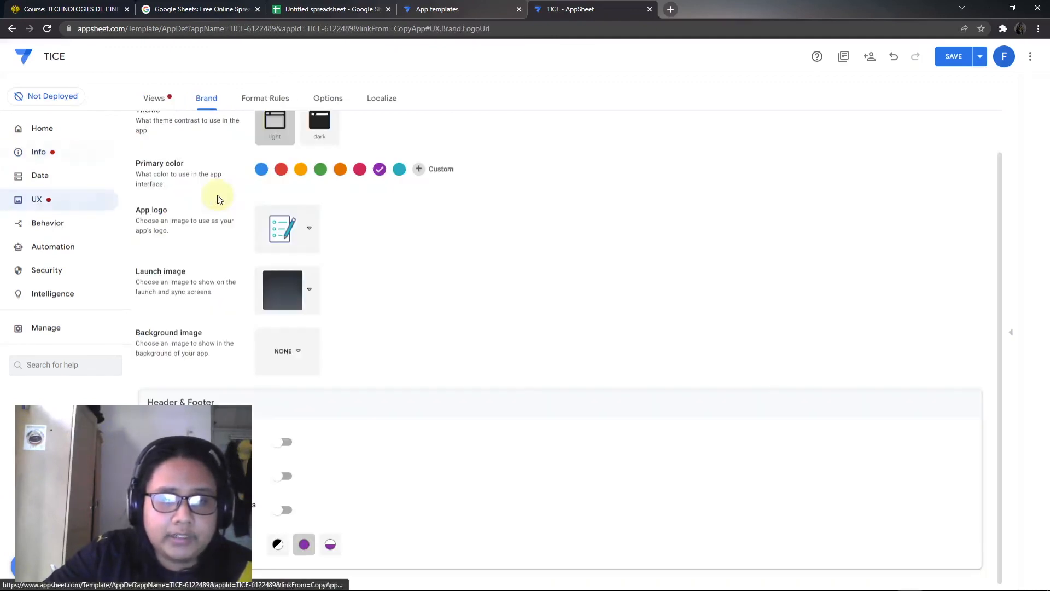
left_click(310, 227)
left_click(367, 282)
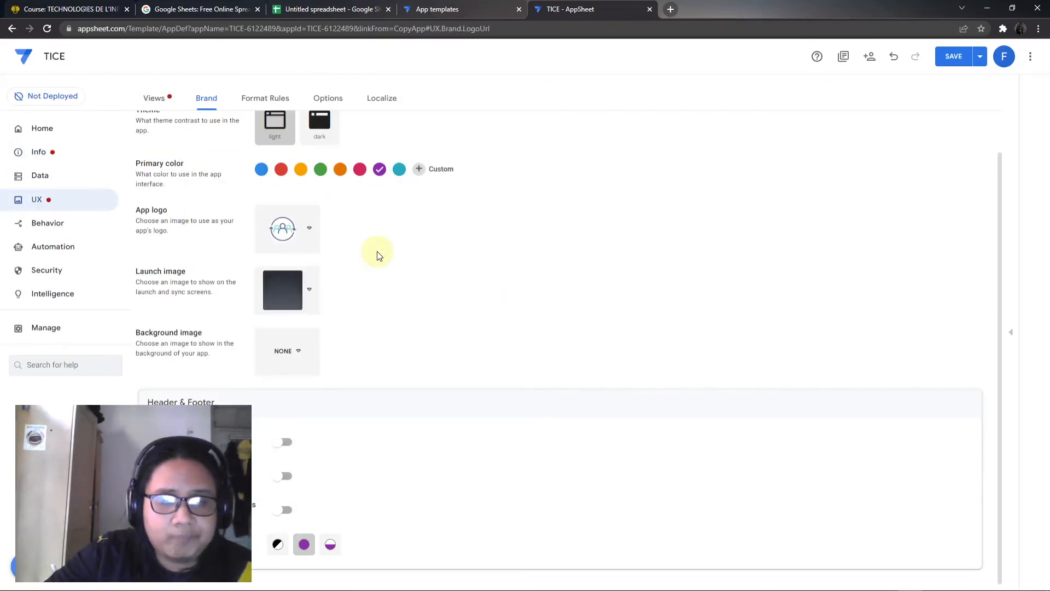
scroll(355, 241, "up", 1)
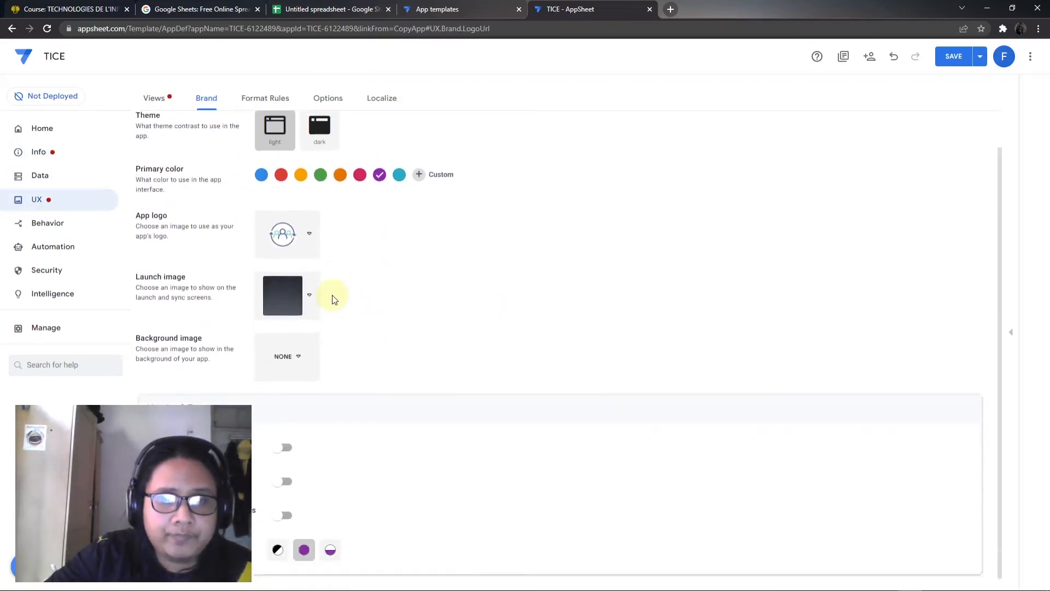
Step: Change the app's short name to "TICE App Data" in the App Properties
left_click(44, 158)
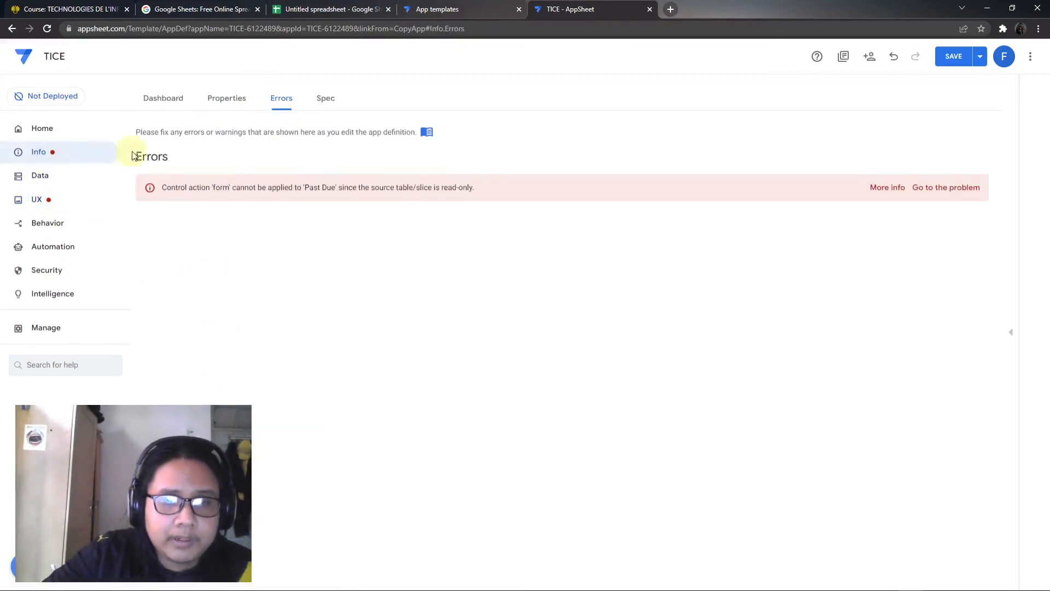
left_click(158, 101)
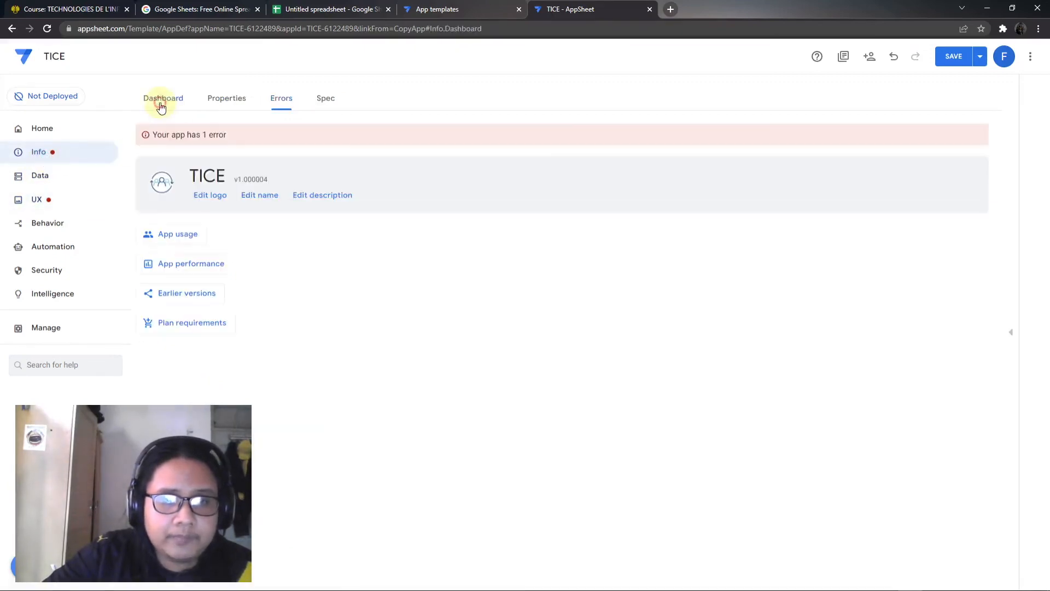
left_click(264, 202)
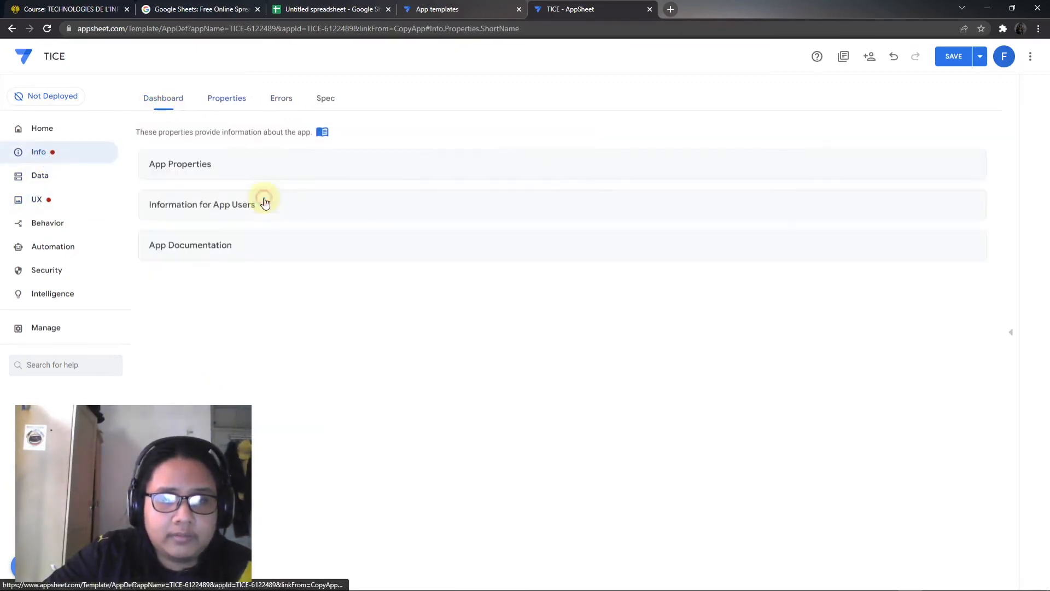
left_click(228, 174)
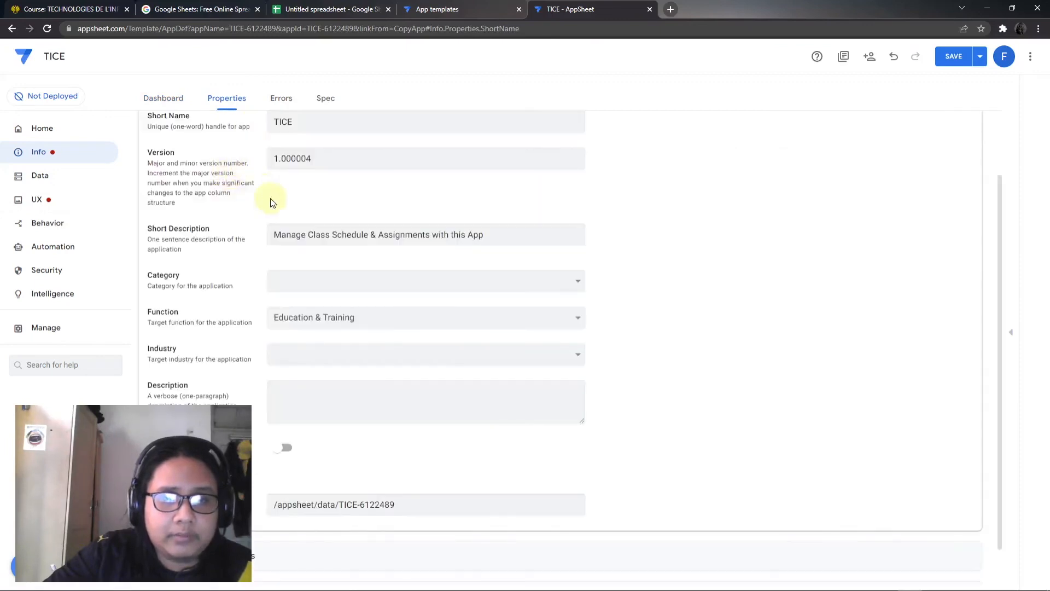
left_click(305, 206)
double_click(304, 206)
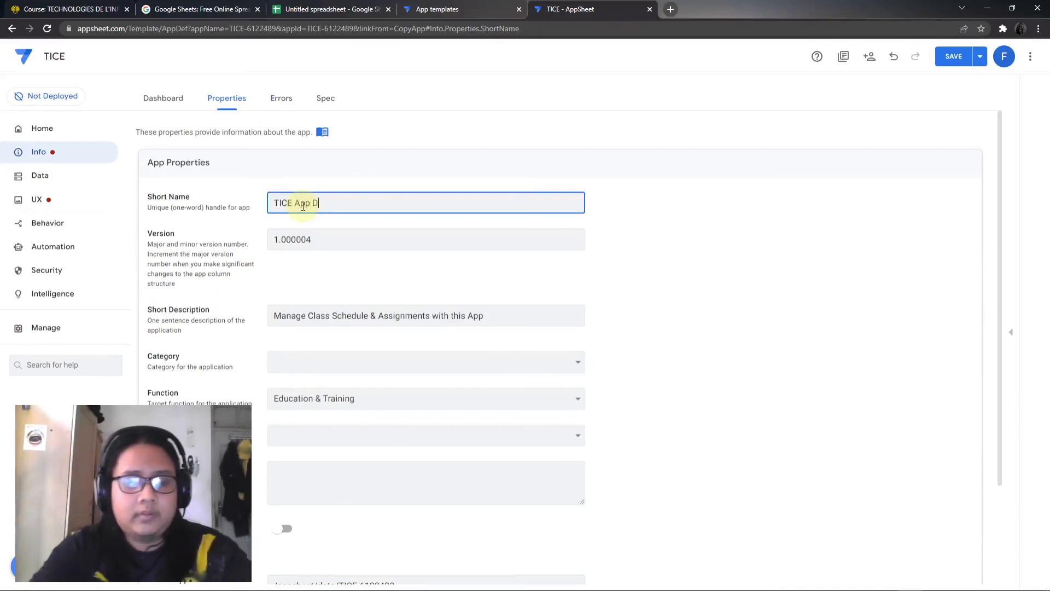
left_click(705, 246)
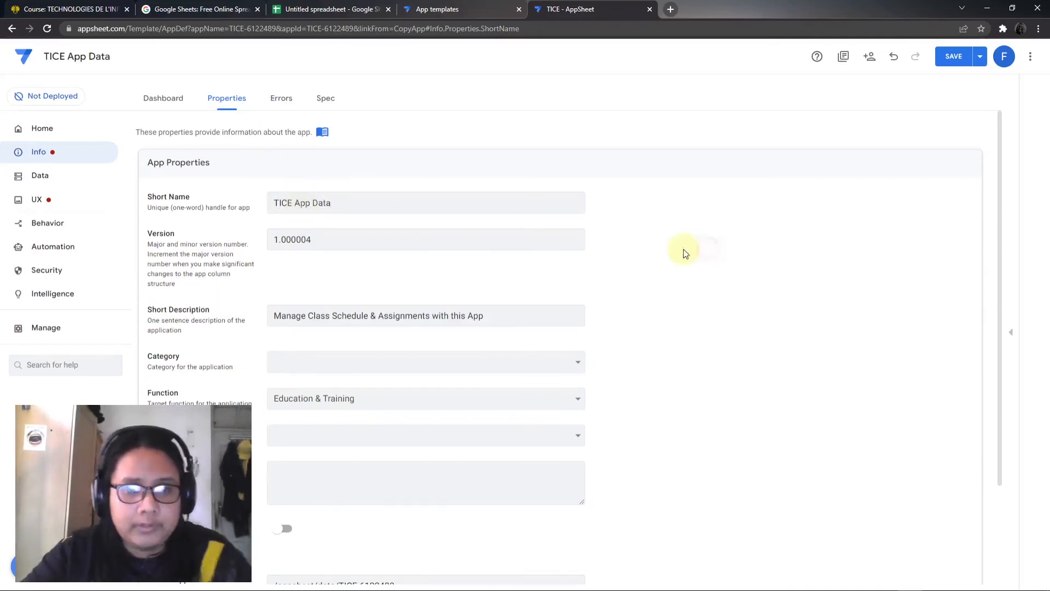
Step: Examine the remaining App Properties fields, including the Category choices, plus the Information for App Users and App Documentation sections
scroll(723, 248, "down", 1)
scroll(723, 247, "down", 2)
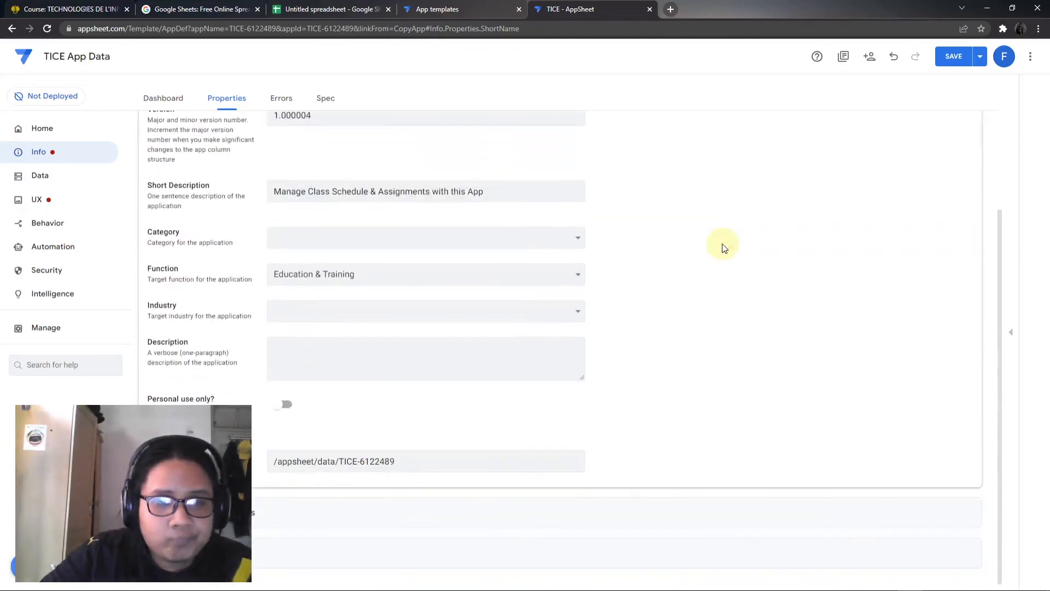
scroll(689, 258, "up", 2)
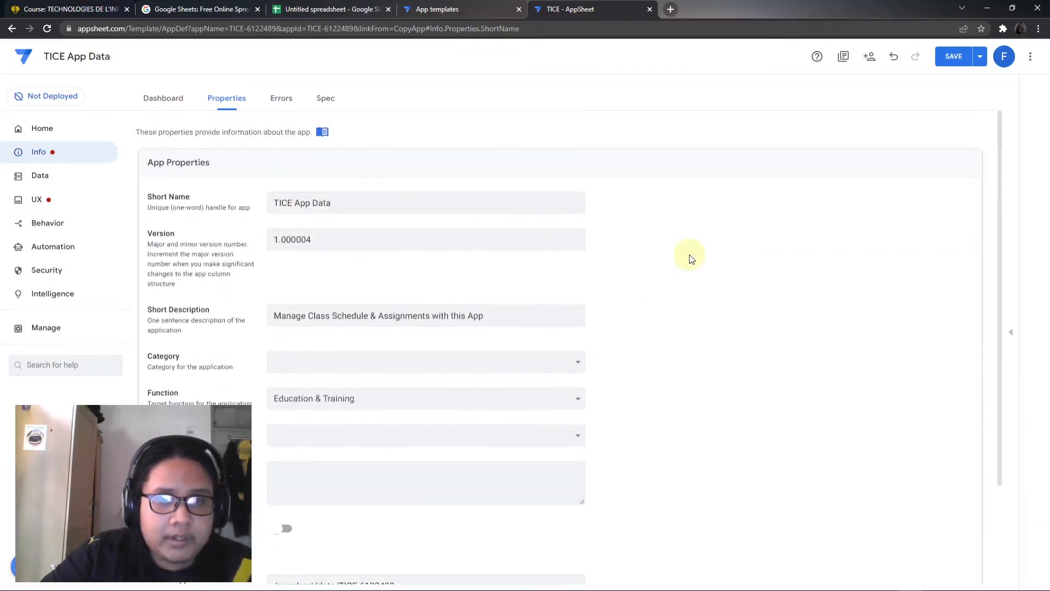
scroll(689, 257, "down", 2)
left_click(366, 246)
left_click(724, 235)
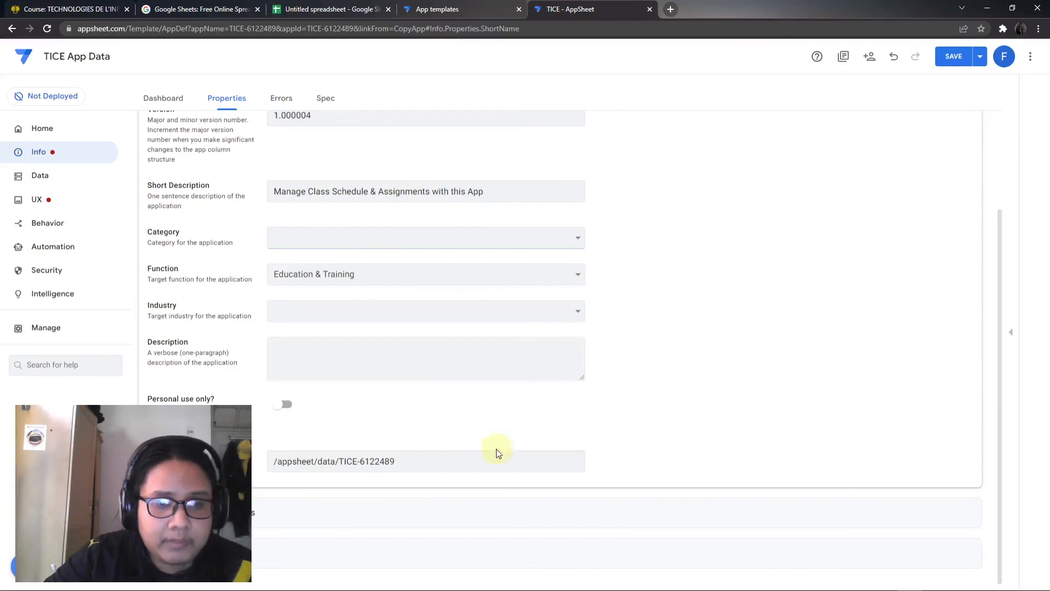
scroll(263, 496, "down", 5)
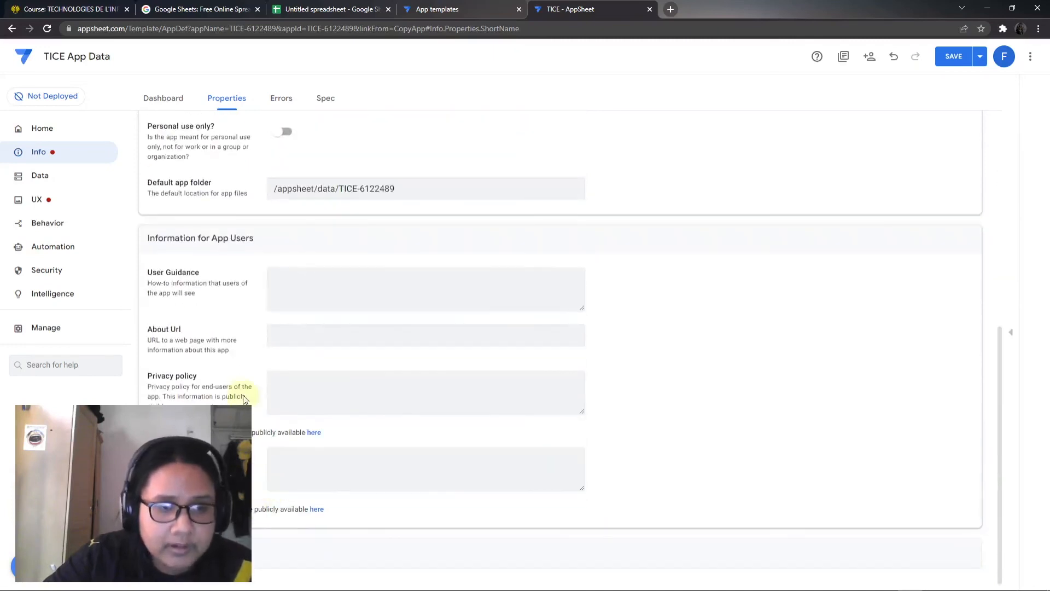
scroll(304, 485, "down", 5)
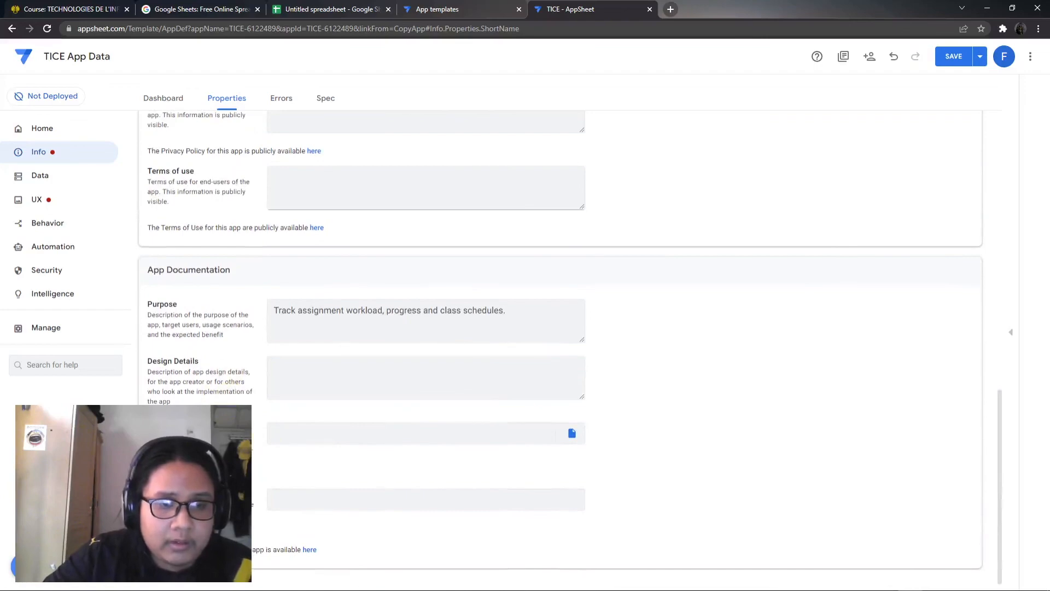
scroll(181, 356, "up", 12)
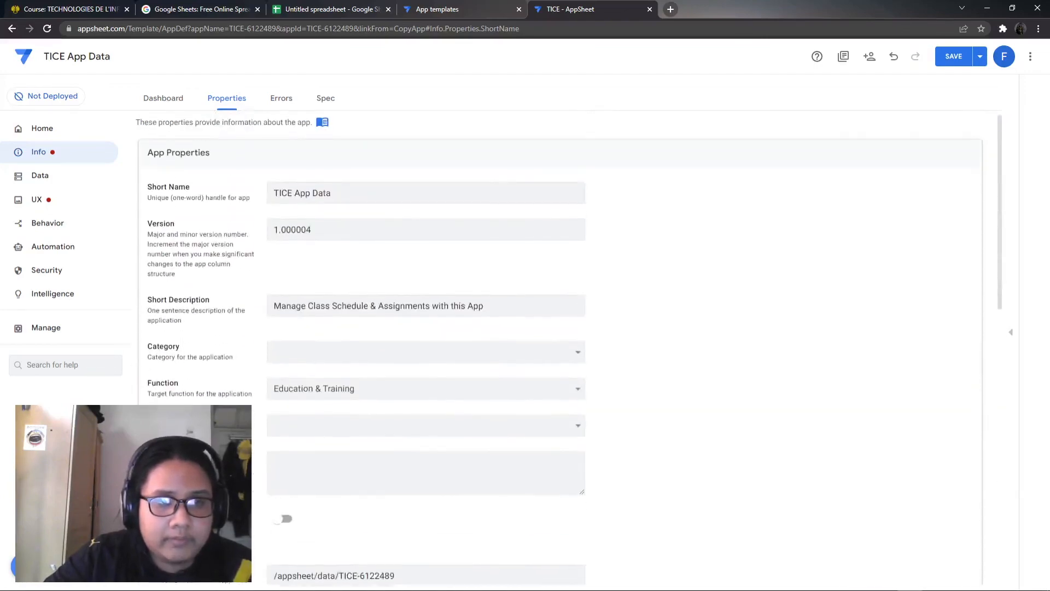
Step: Open the app's earlier versions from the Info dashboard and view the Version History, App Upgrade and Stable Version settings
left_click(61, 130)
left_click(64, 149)
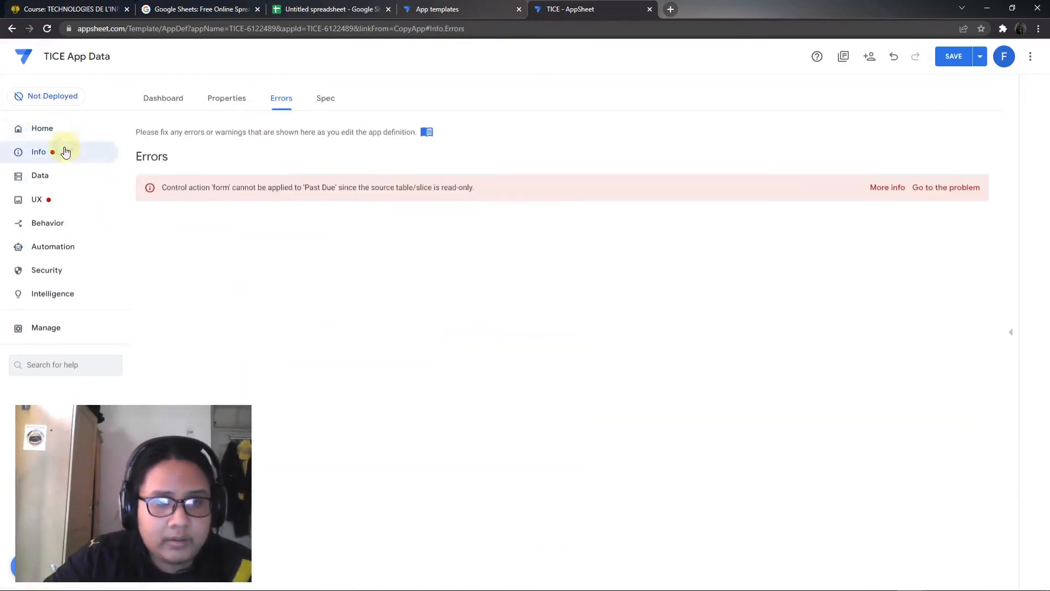
left_click(225, 100)
left_click(166, 99)
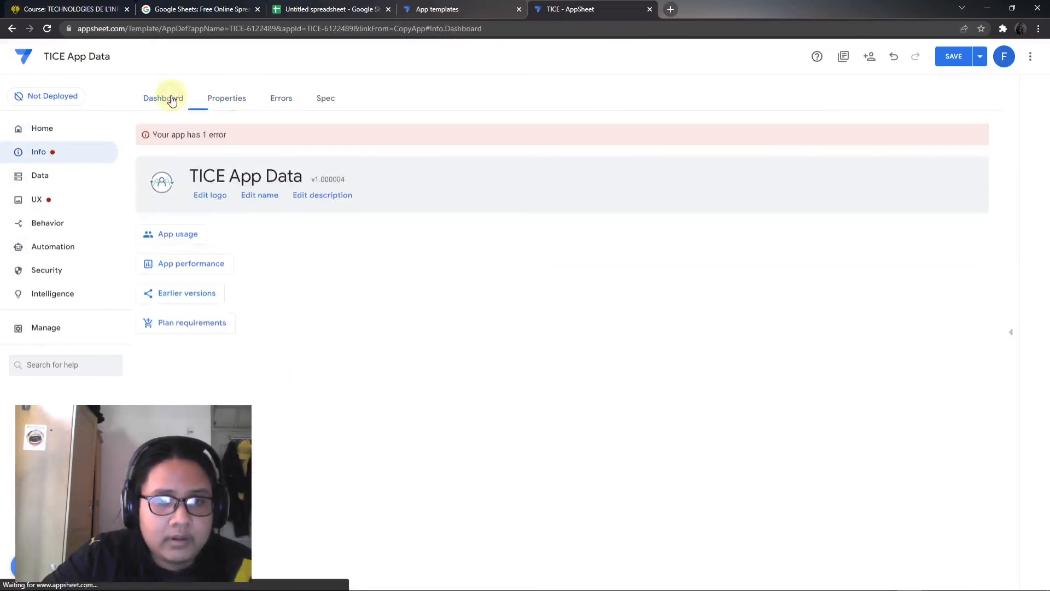
left_click(186, 295)
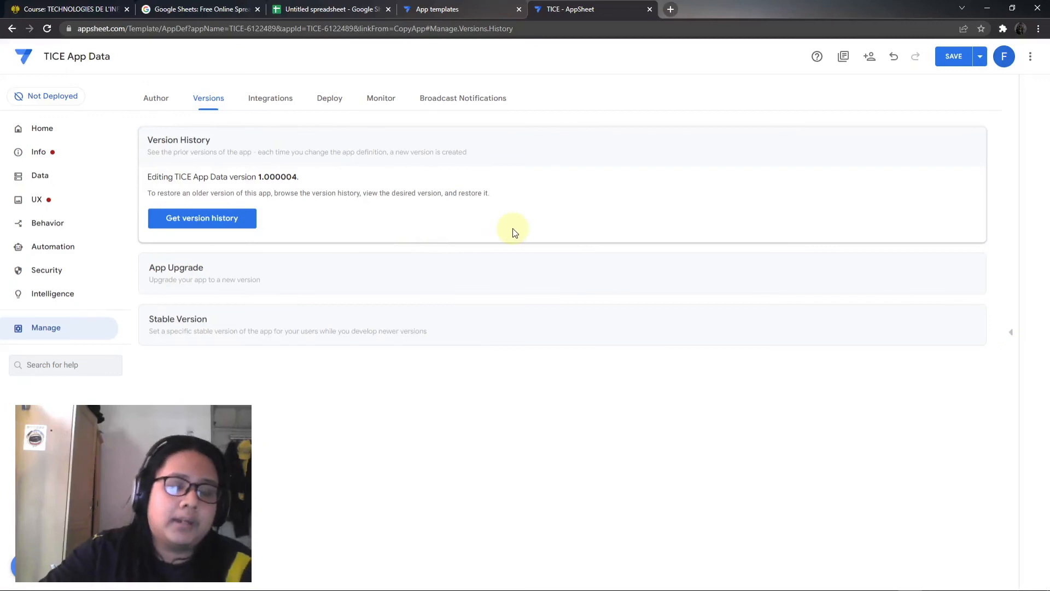
left_click(498, 272)
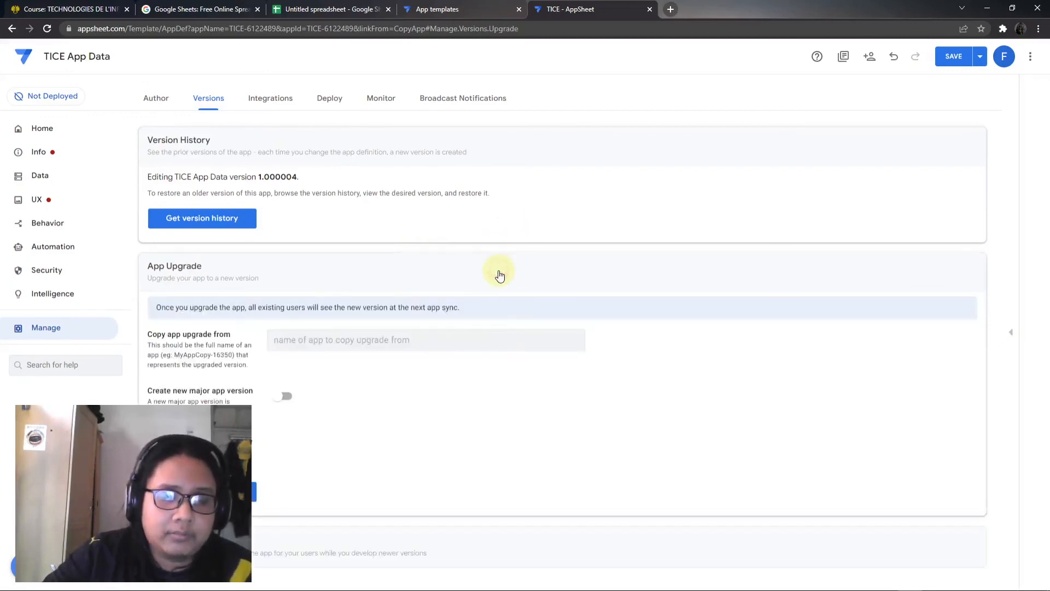
left_click(375, 548)
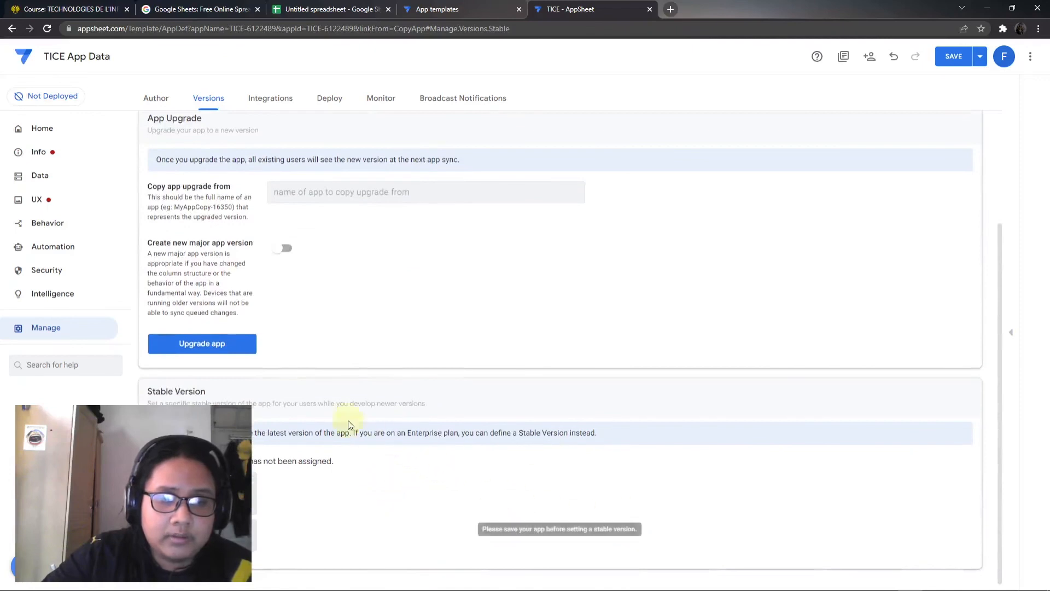
scroll(339, 419, "up", 3)
left_click(51, 152)
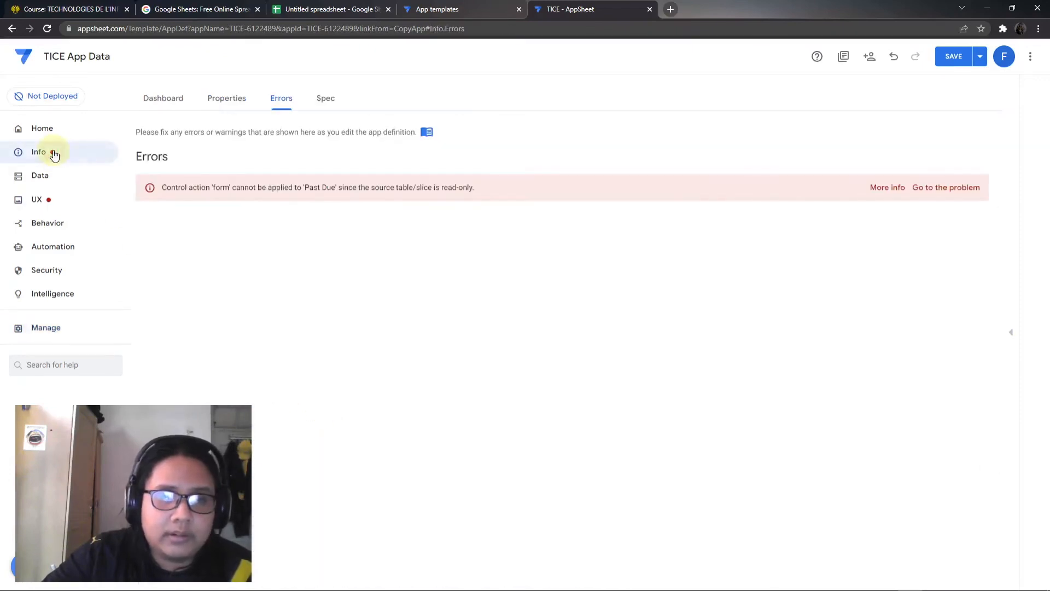
left_click(64, 130)
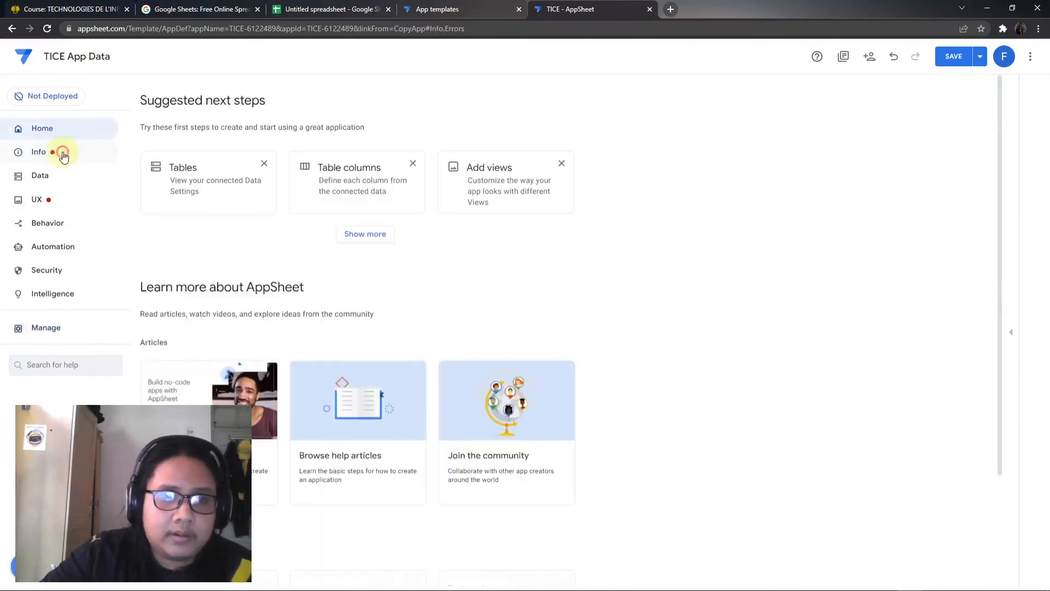
left_click(64, 153)
left_click(51, 174)
left_click(66, 154)
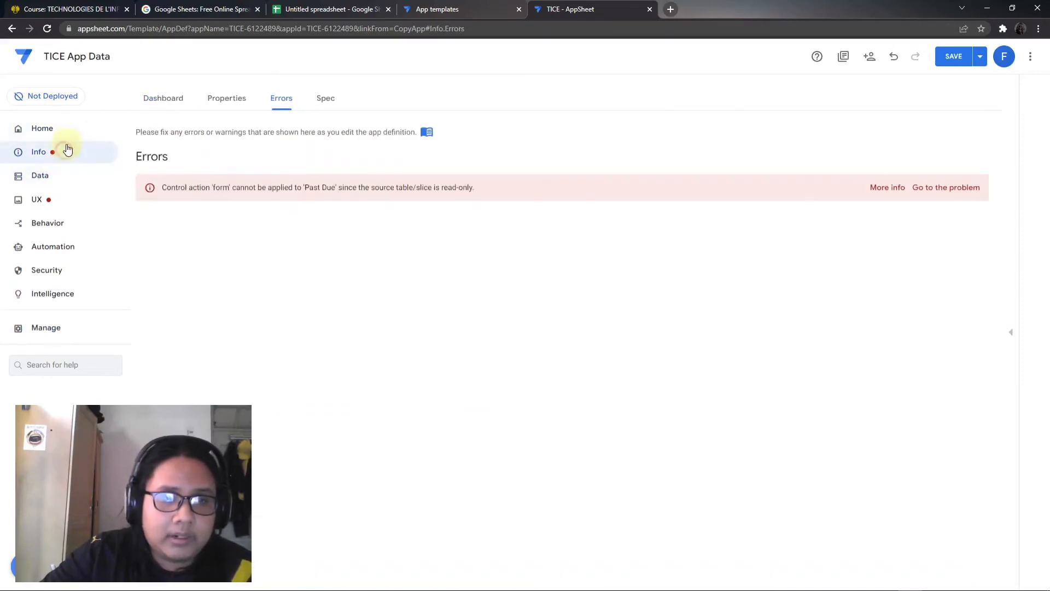
left_click(69, 132)
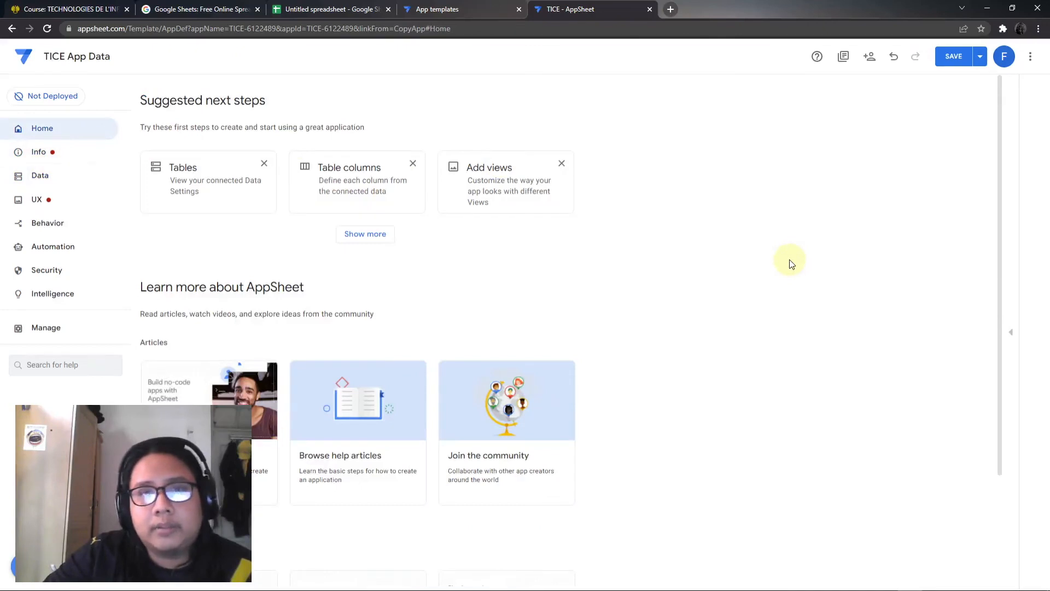
Step: View the app's Spec graph and the other Info pages, and open the Tables page of the Data section
left_click(70, 151)
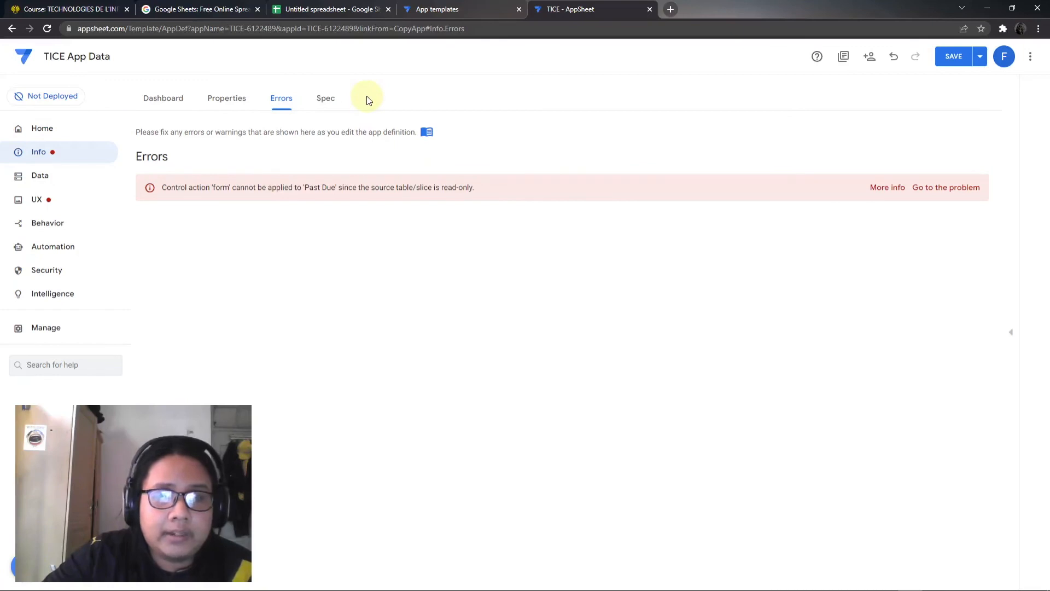
left_click(326, 99)
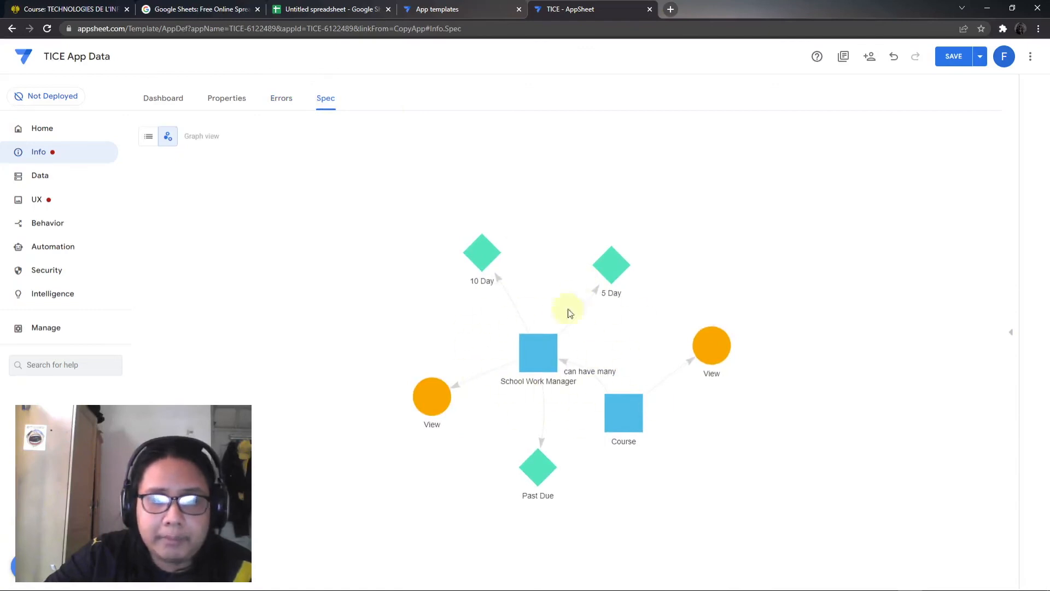
left_click(162, 99)
left_click(225, 105)
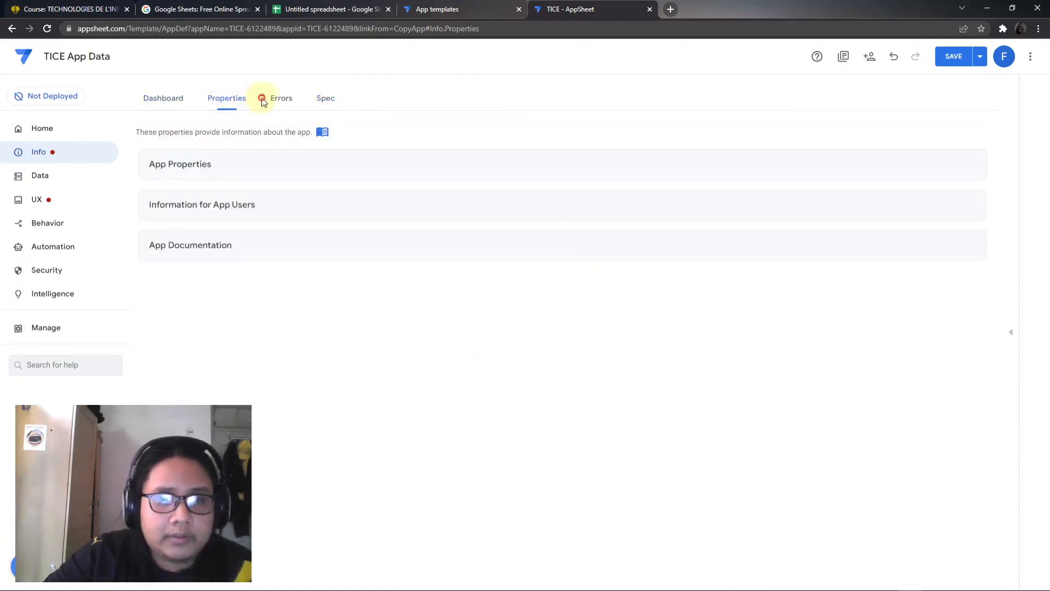
left_click(326, 98)
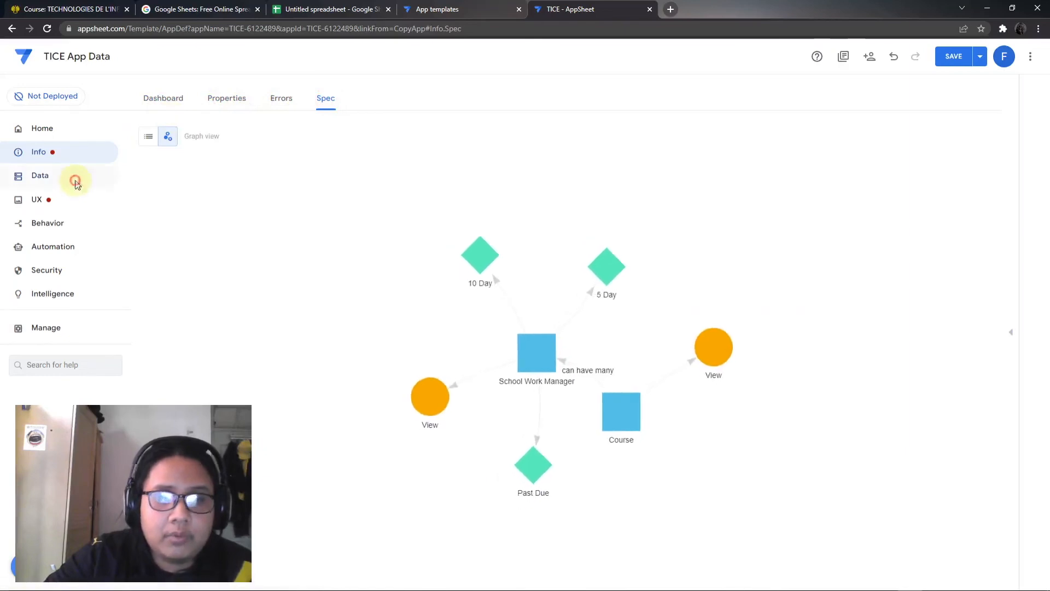
left_click(77, 179)
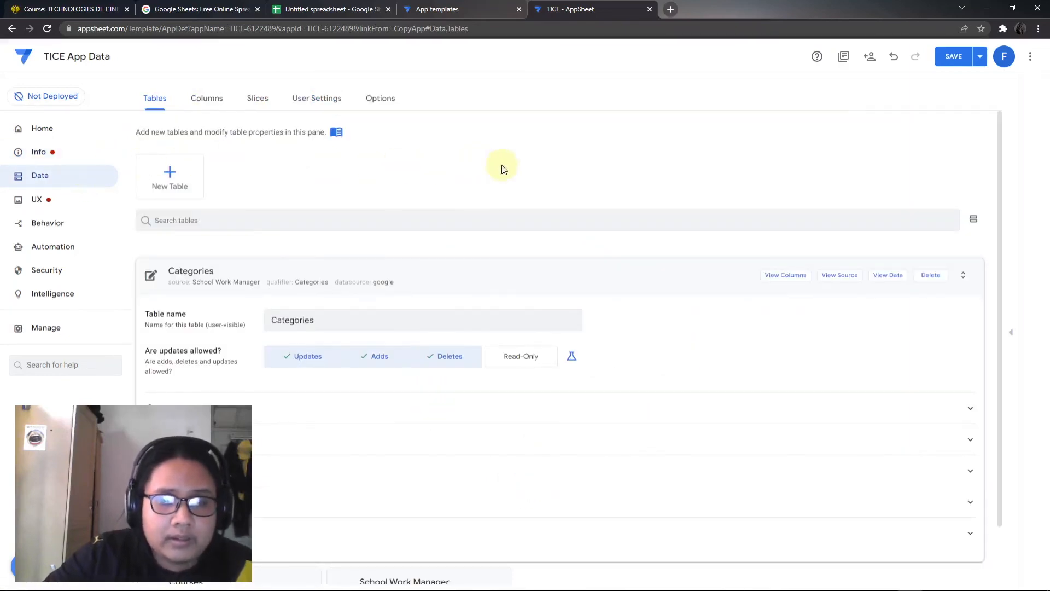
Step: Examine the Categories table's properties, including its allowed updates and its Storage and Security settings
scroll(337, 171, "down", 1)
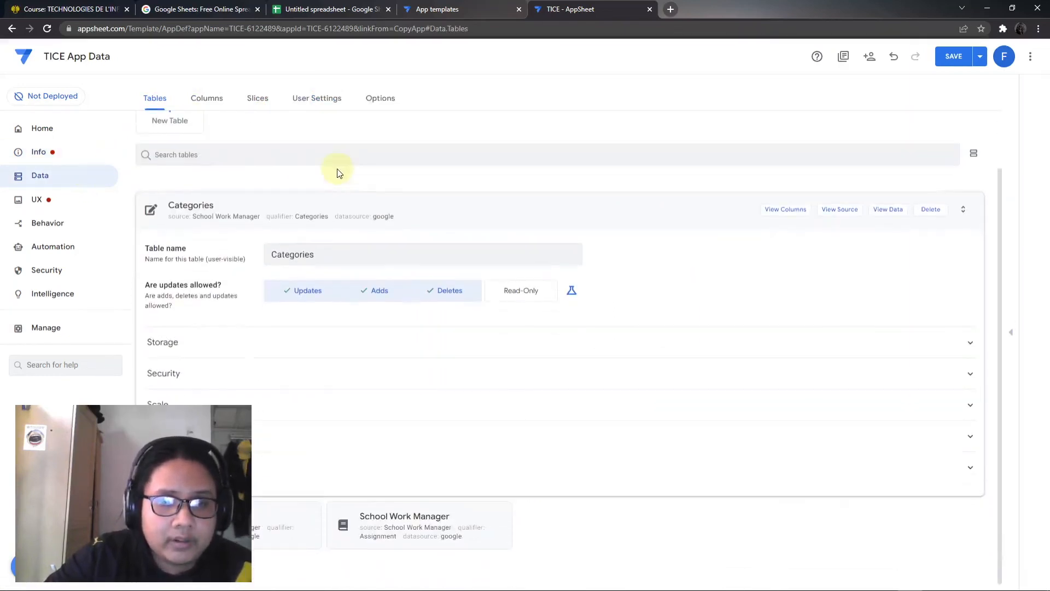
scroll(509, 430, "up", 1)
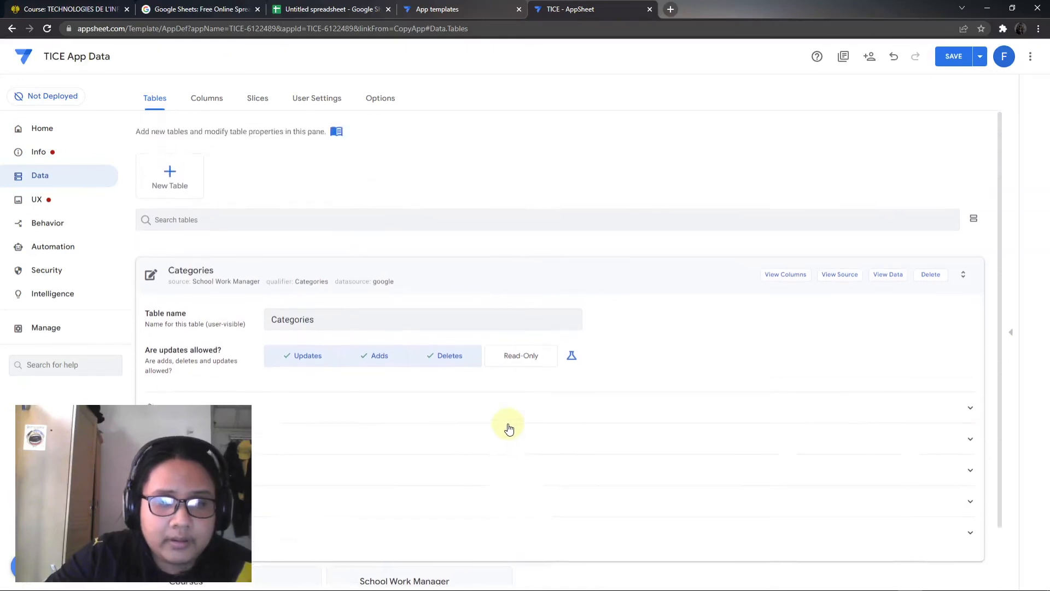
scroll(244, 393, "down", 1)
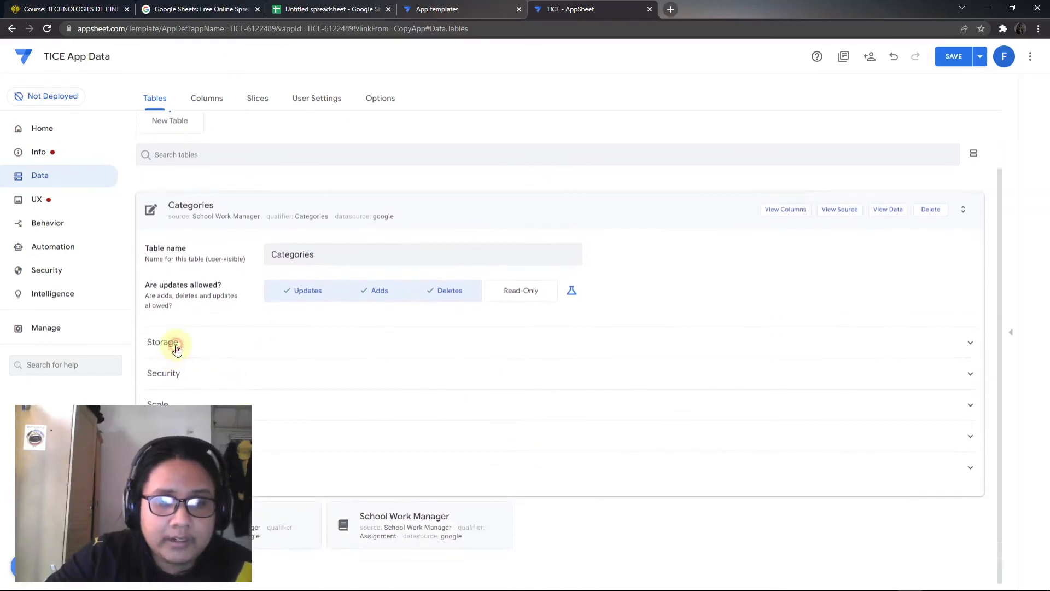
left_click(176, 350)
left_click(175, 347)
left_click(176, 374)
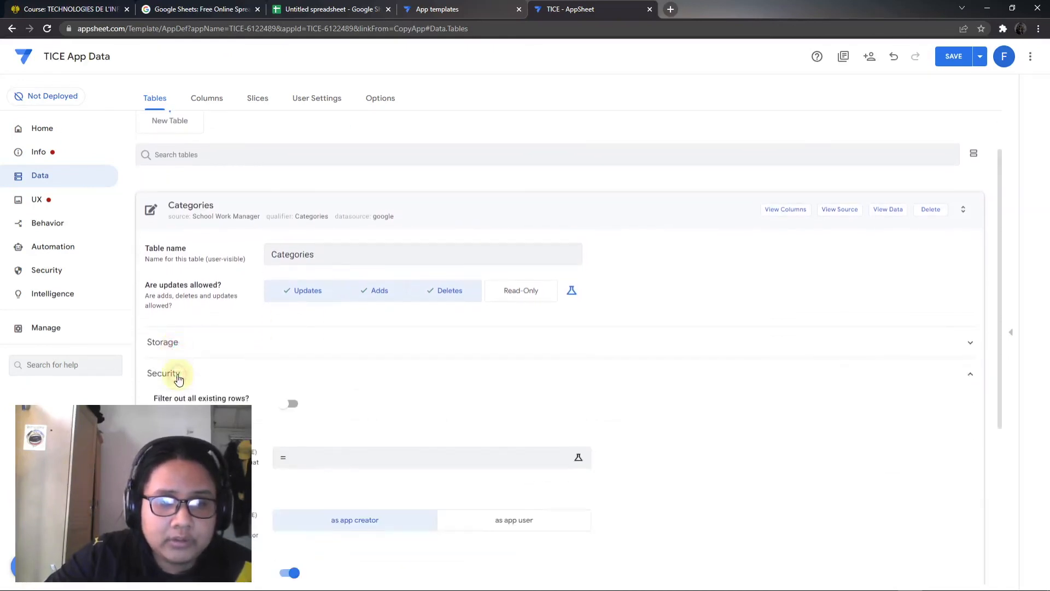
scroll(179, 379, "down", 3)
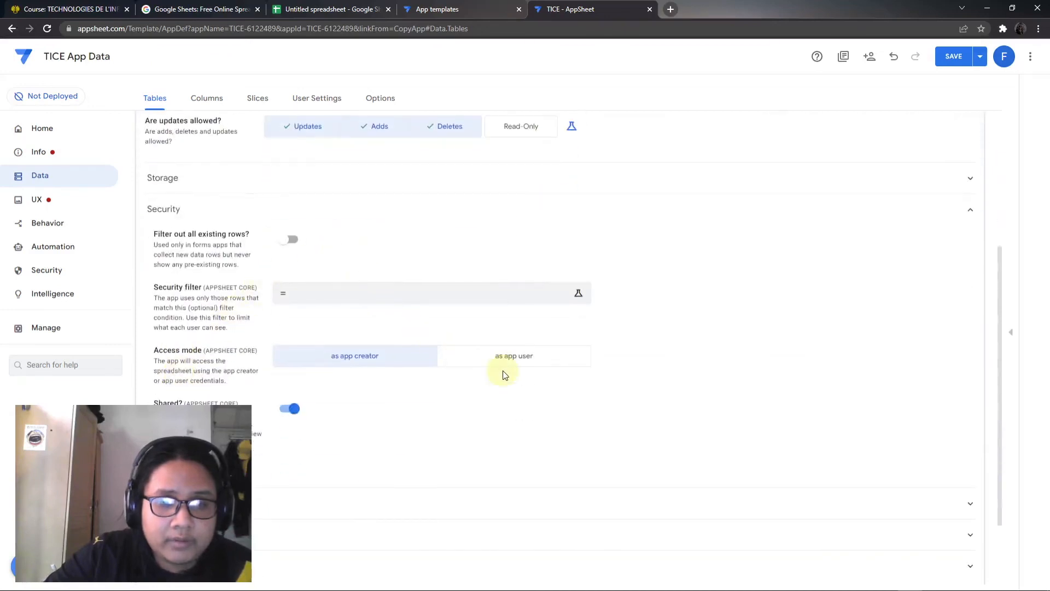
scroll(227, 352, "down", 2)
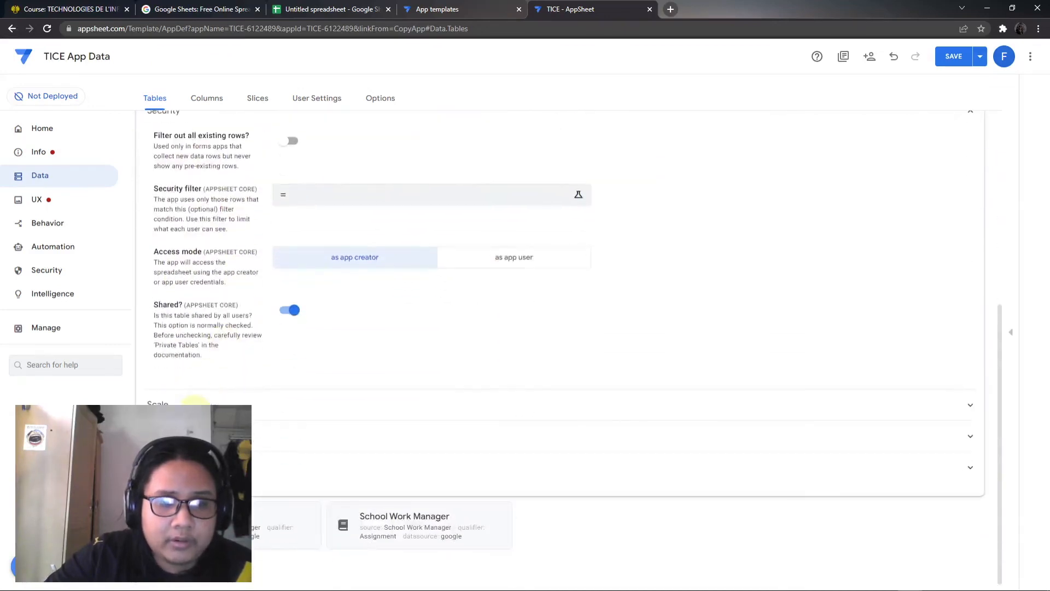
Step: Expand the Categories table's Scale and Localization settings and the section below them to view their options
left_click(362, 387)
scroll(364, 390, "down", 3)
left_click(253, 435)
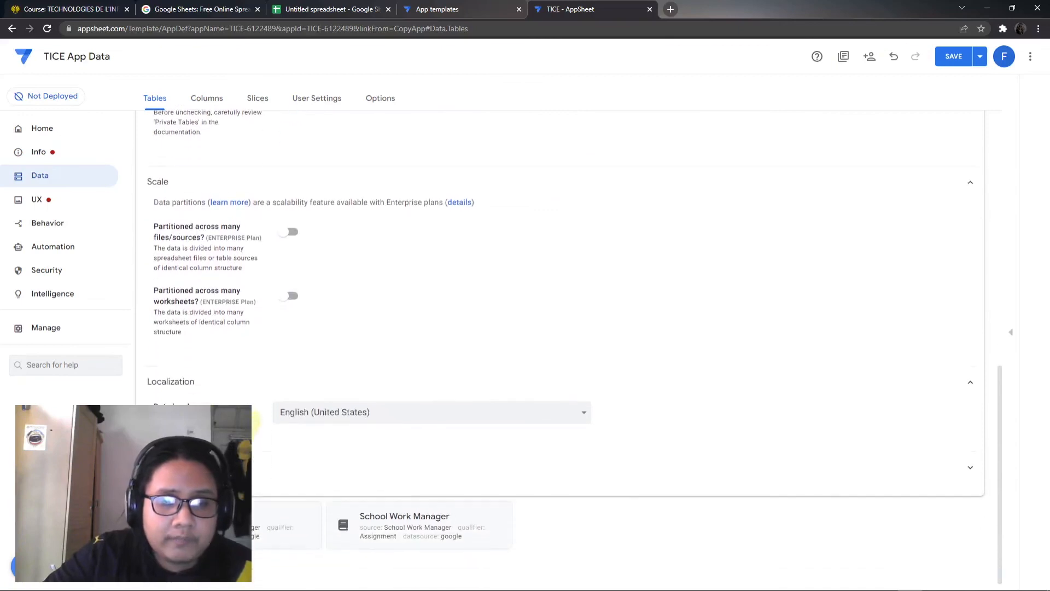
left_click(301, 462)
scroll(412, 414, "up", 10)
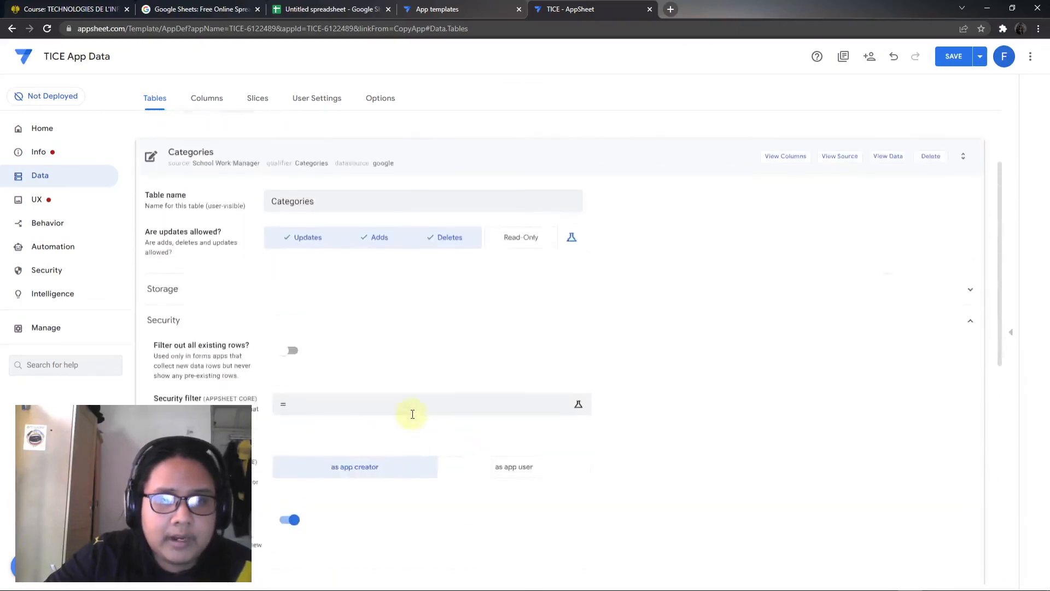
Step: View the Columns, Slices, User Settings and Options pages of the Data section, comparing them with the Tables page
left_click(213, 98)
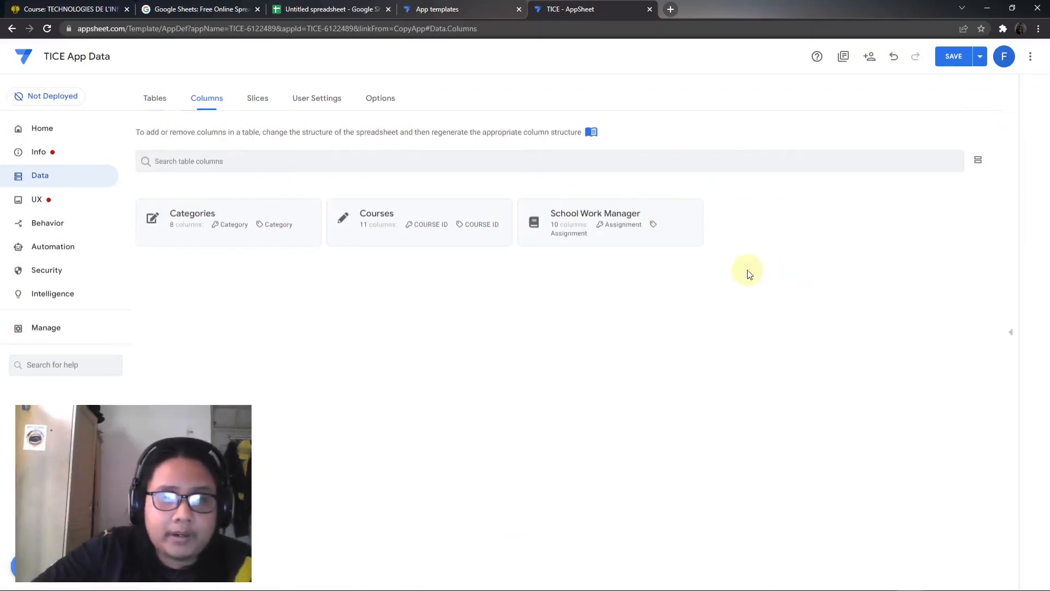
left_click(269, 104)
left_click(316, 99)
left_click(381, 99)
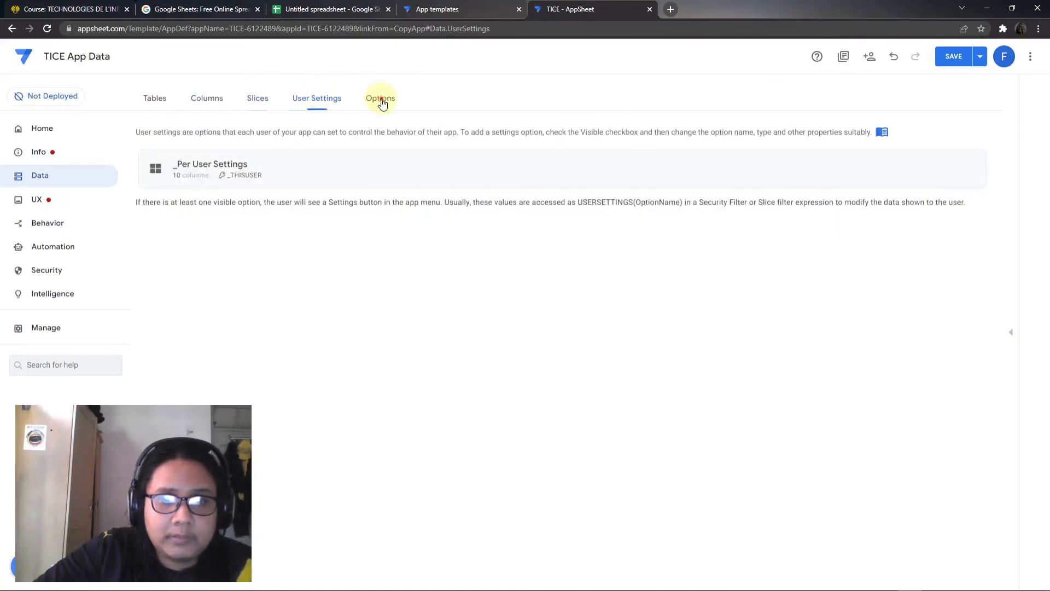
left_click(171, 101)
left_click(210, 99)
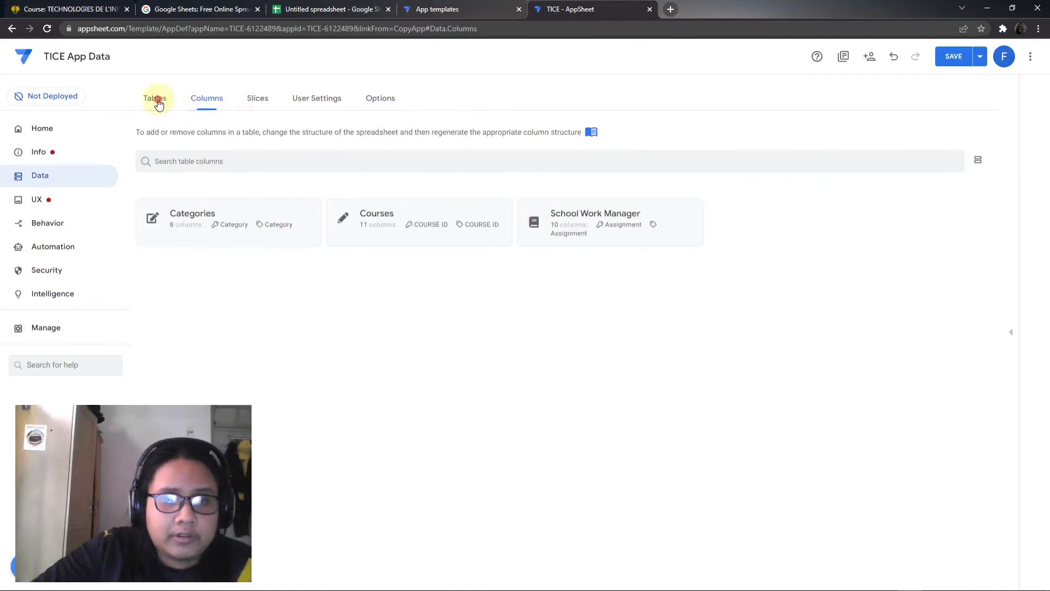
left_click(158, 104)
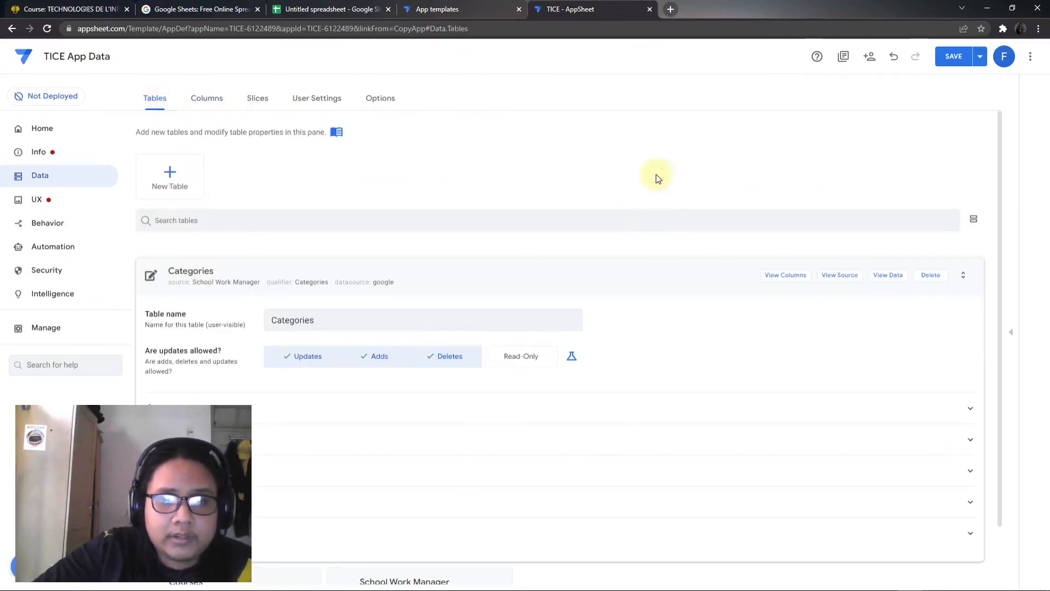
left_click(207, 99)
left_click(259, 99)
left_click(317, 100)
left_click(382, 99)
left_click(220, 101)
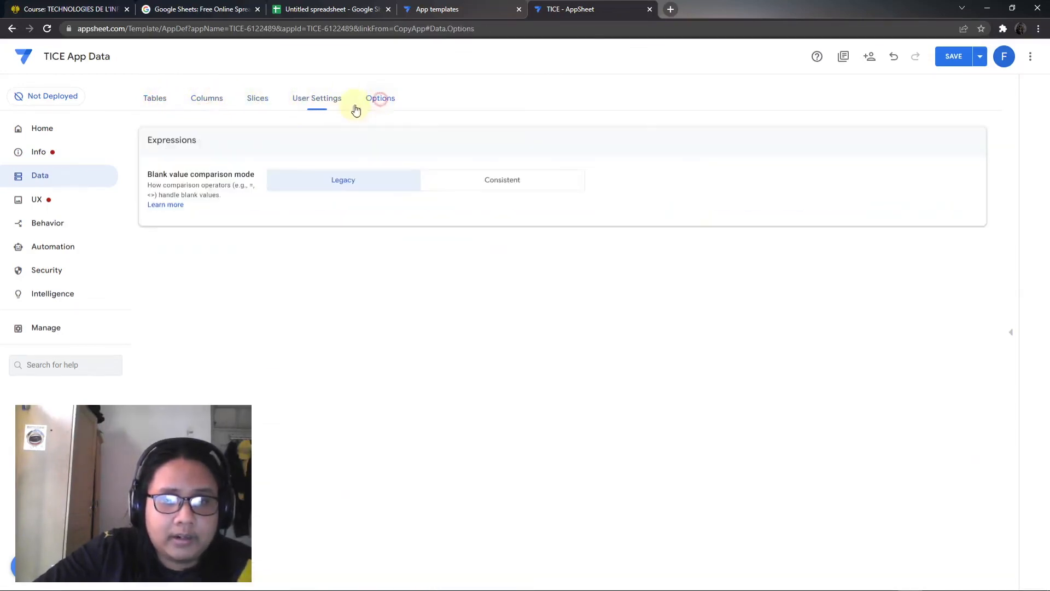
left_click(155, 101)
Step: Open the UX section's Views page and add the suggested gallery view for Past Due
left_click(83, 197)
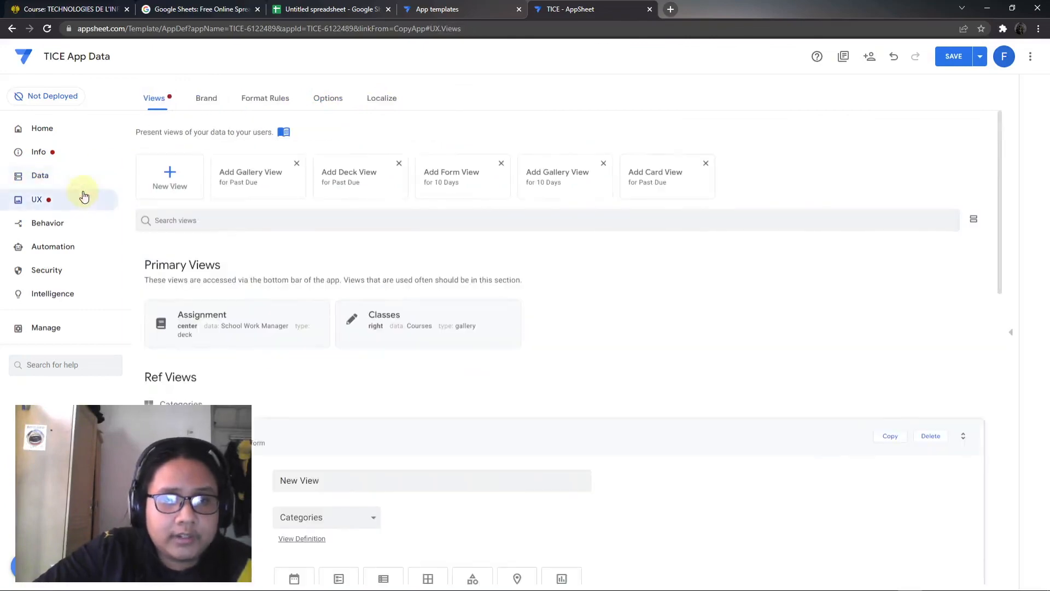
scroll(638, 225, "down", 5)
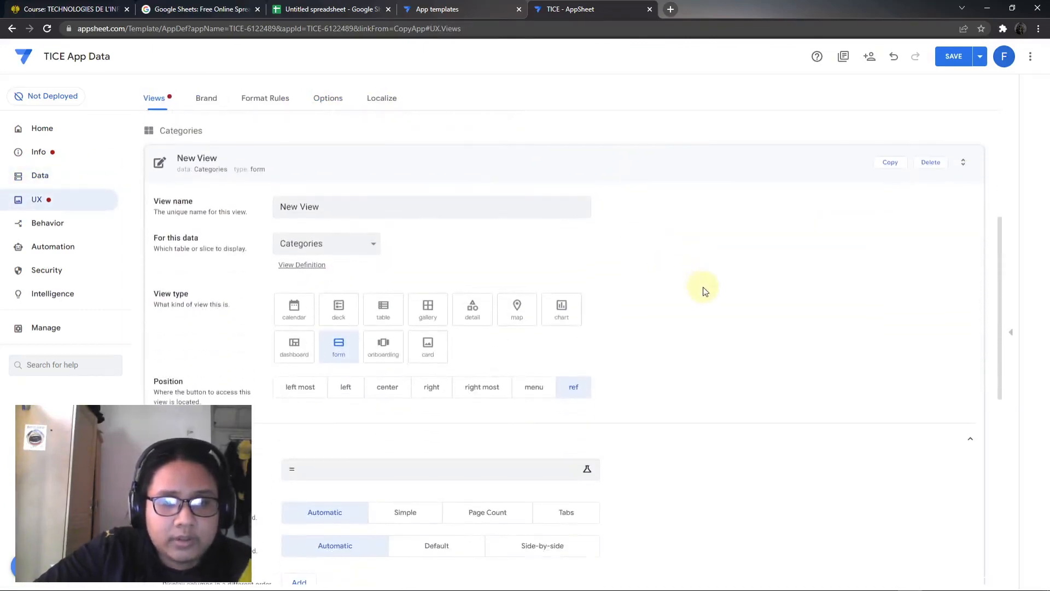
scroll(471, 274, "up", 5)
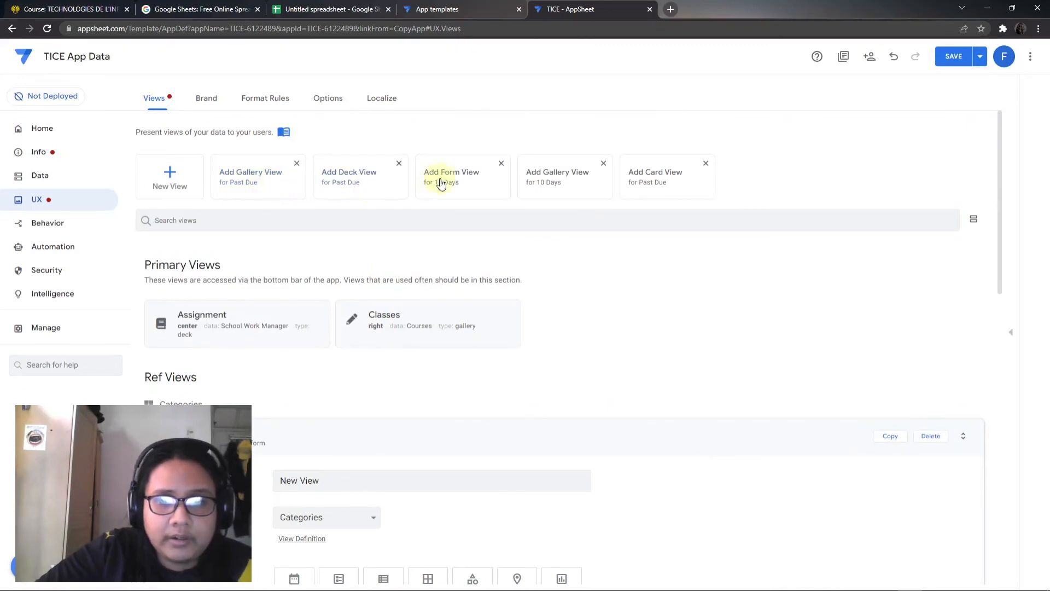
left_click(255, 180)
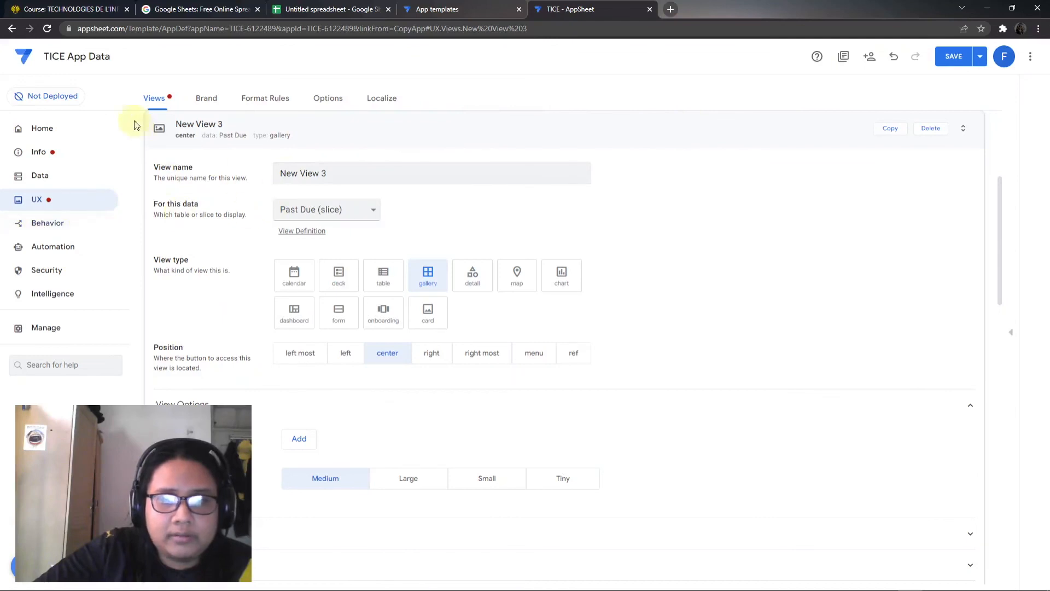
Step: Return to the list of views and examine the options of the Categories form view, through Finish view and Display
left_click(58, 197)
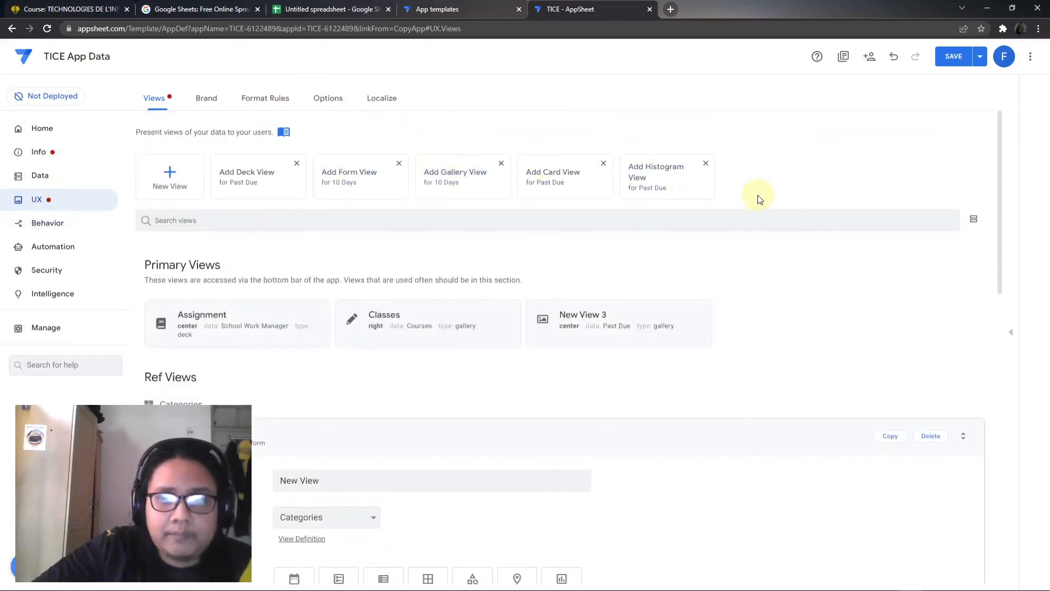
scroll(770, 195, "down", 12)
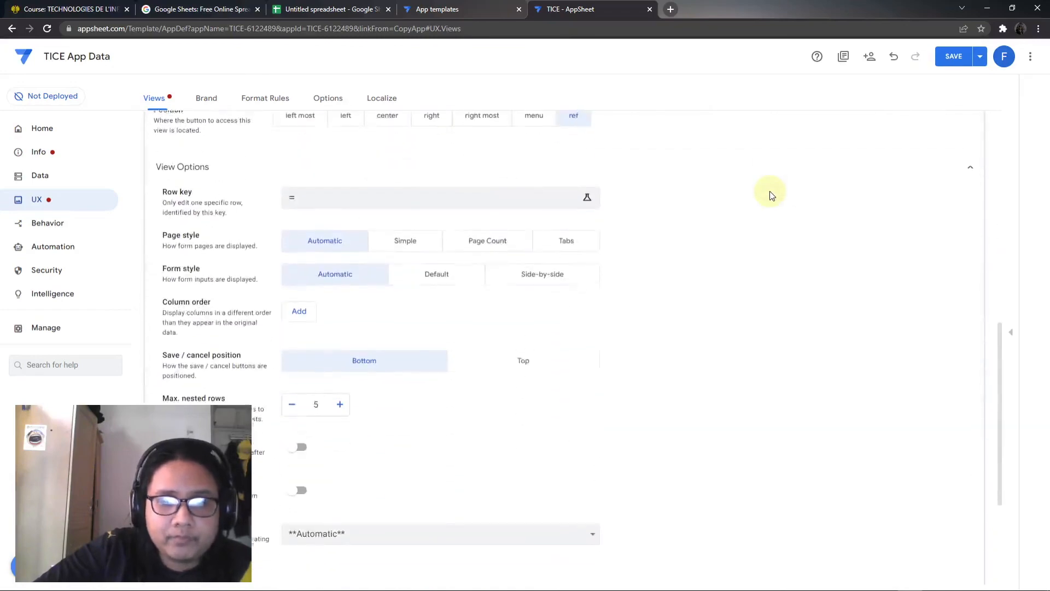
scroll(525, 273, "down", 2)
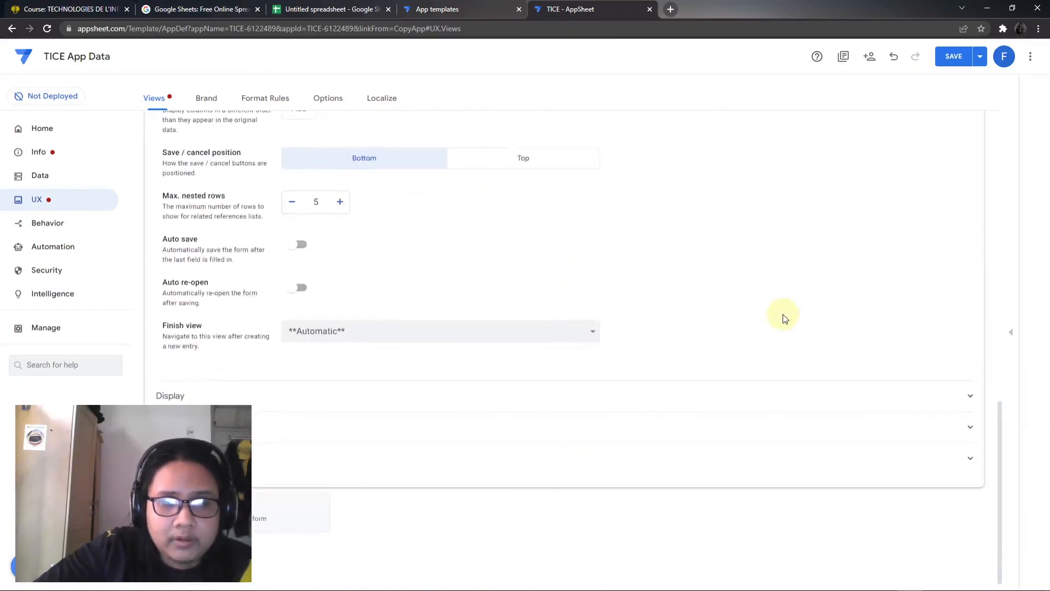
scroll(785, 316, "up", 9)
scroll(786, 318, "down", 10)
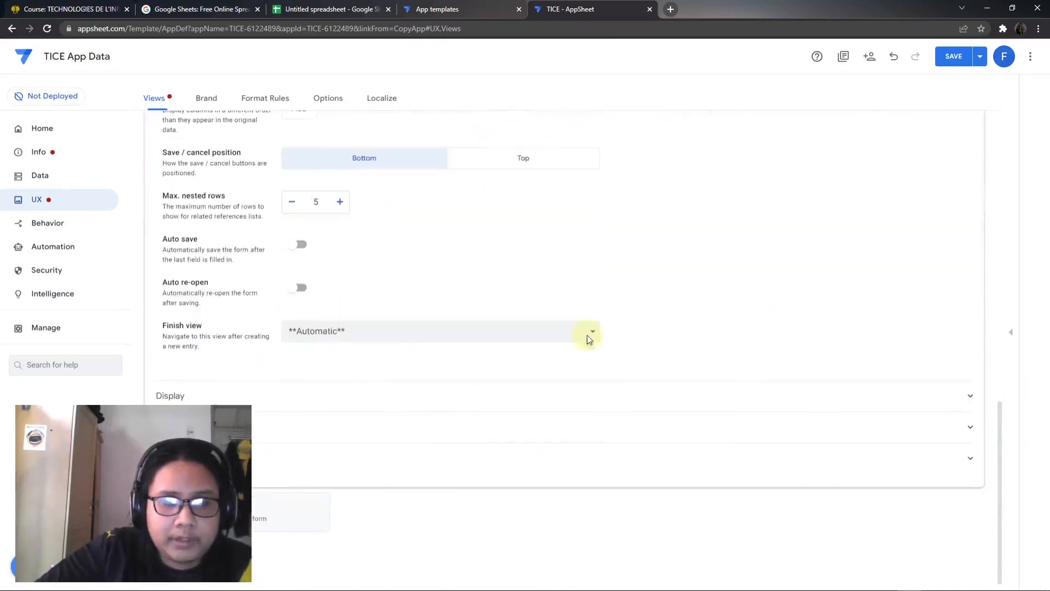
left_click(372, 396)
Step: View the UX section's Brand, Format Rules and Options pages, and look through the interface texts on the Localize page
left_click(47, 223)
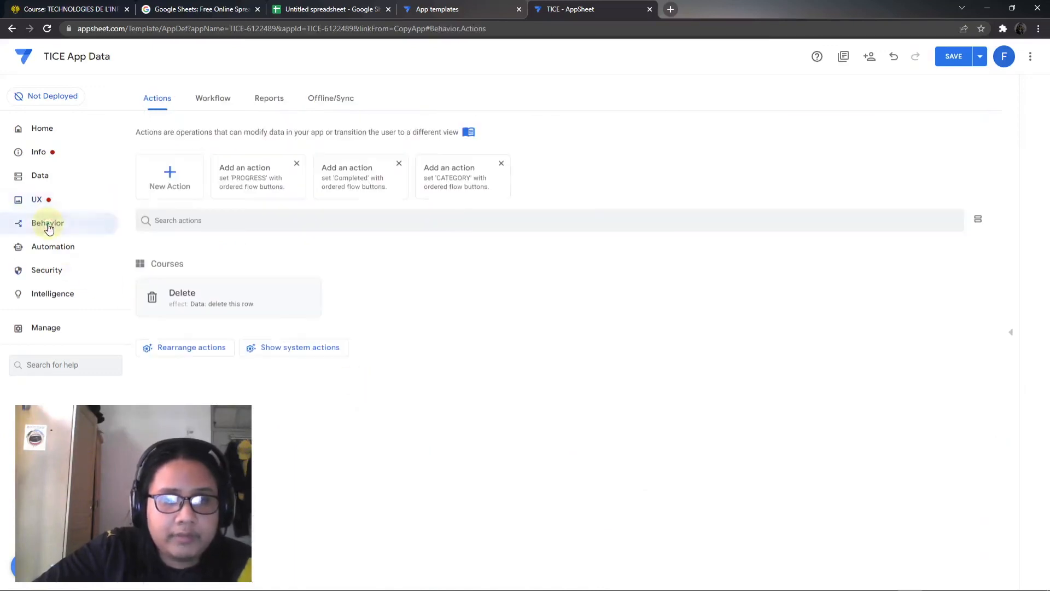
left_click(46, 201)
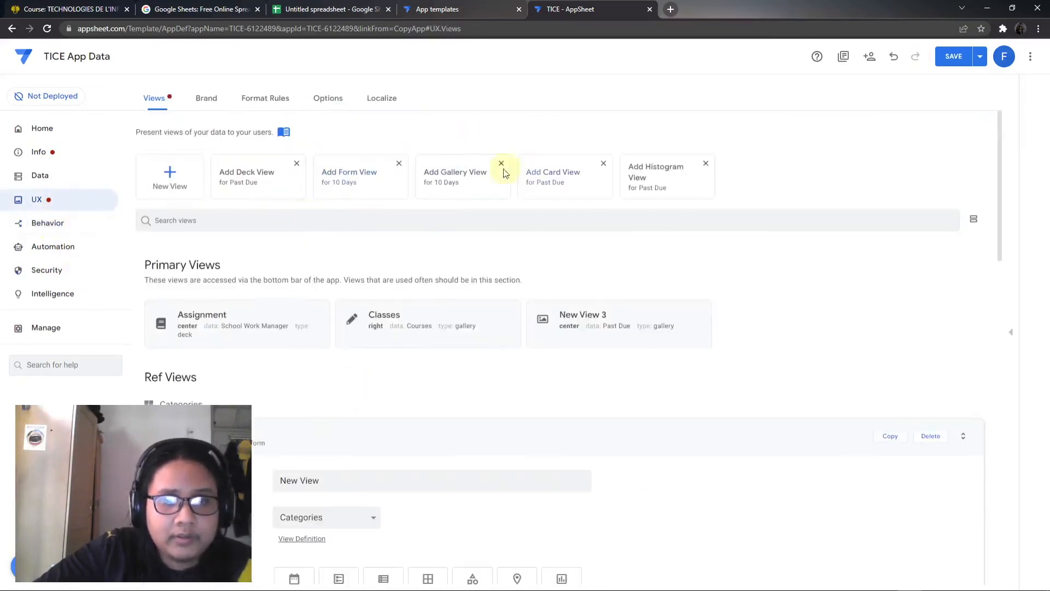
left_click(206, 99)
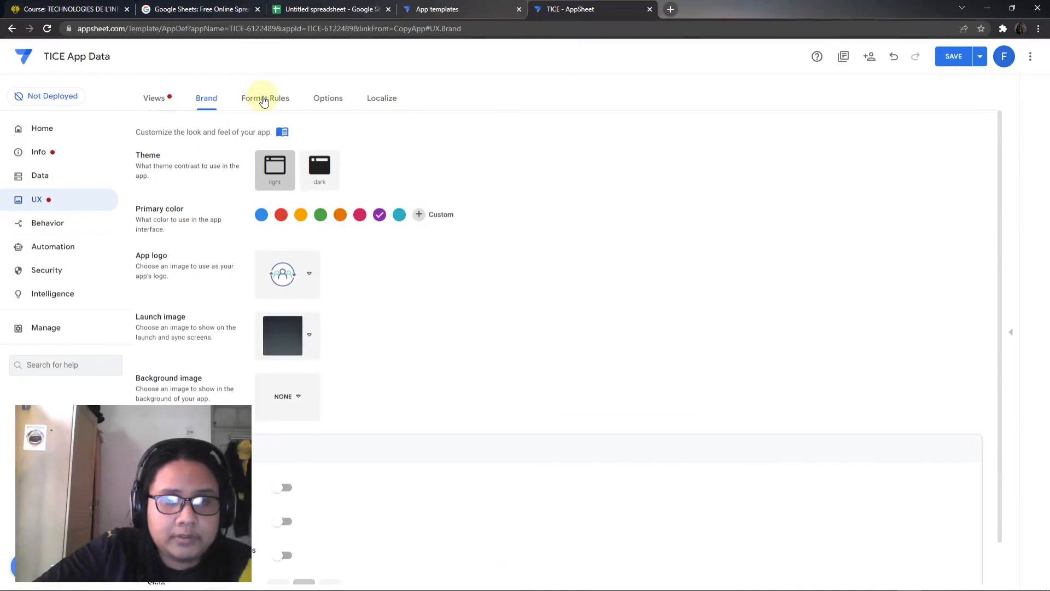
left_click(265, 103)
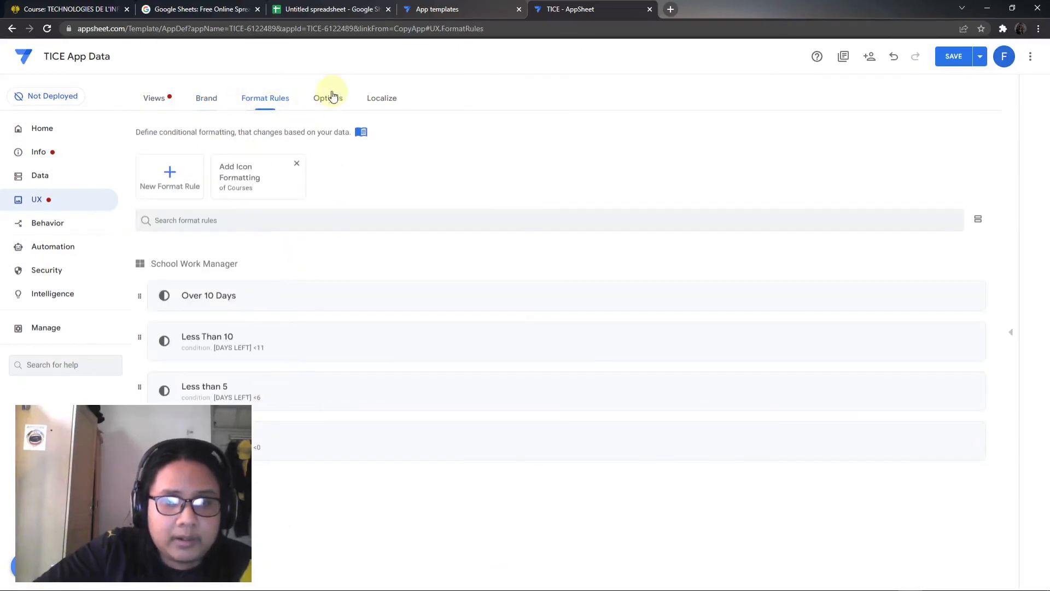
left_click(328, 103)
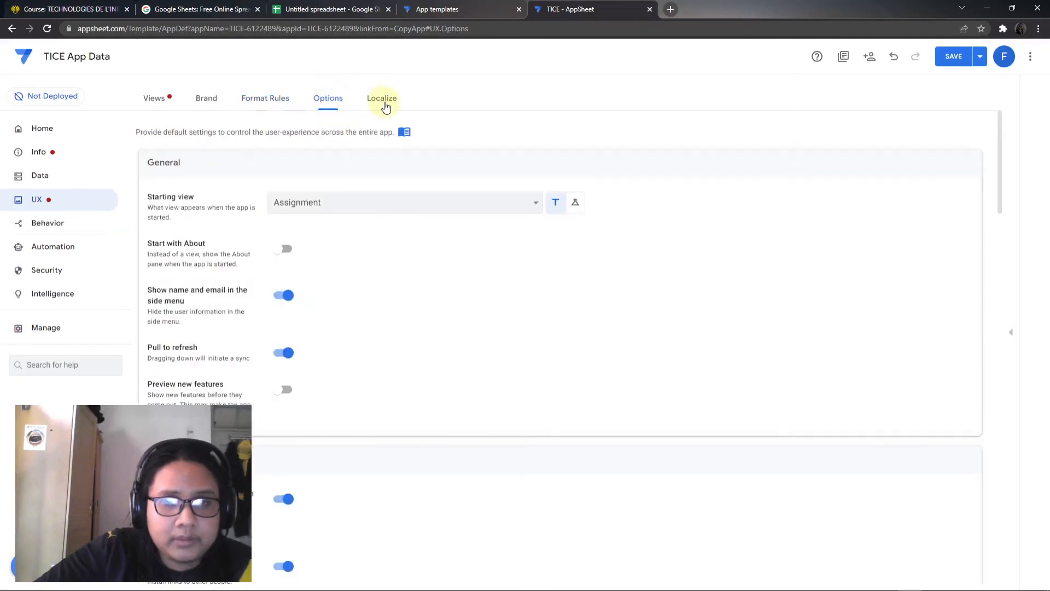
scroll(401, 266, "down", 9)
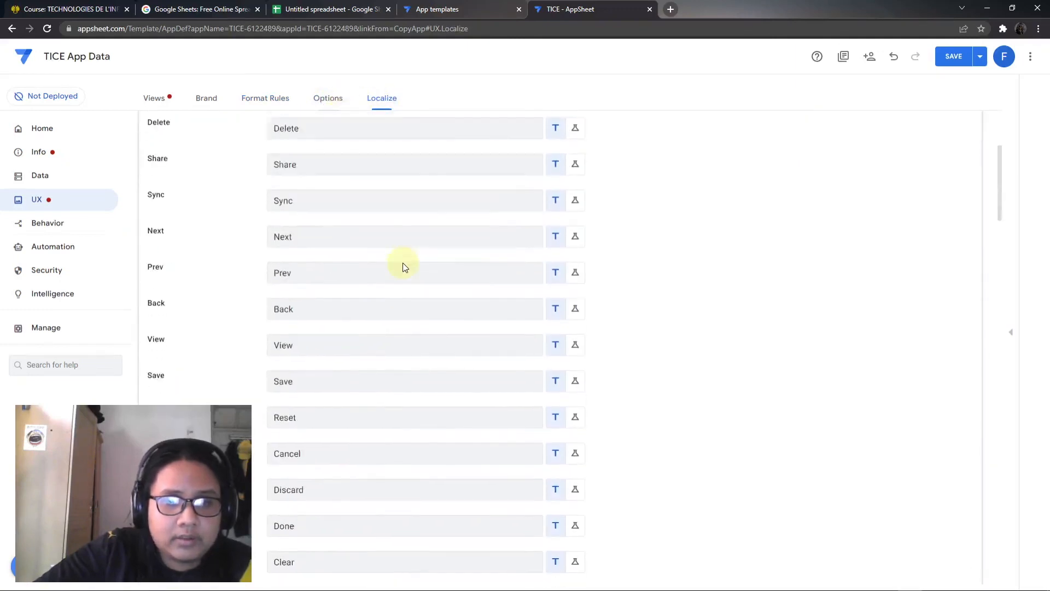
scroll(402, 265, "down", 8)
scroll(404, 265, "up", 14)
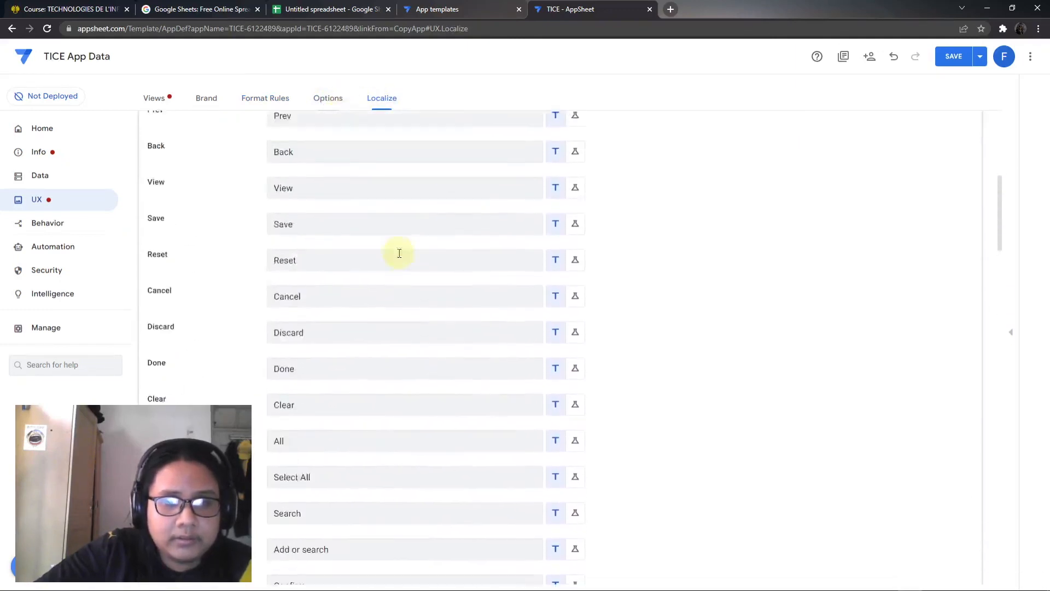
Step: Look through the app-wide user-experience settings on the UX section's Options page, from General to the end
left_click(346, 107)
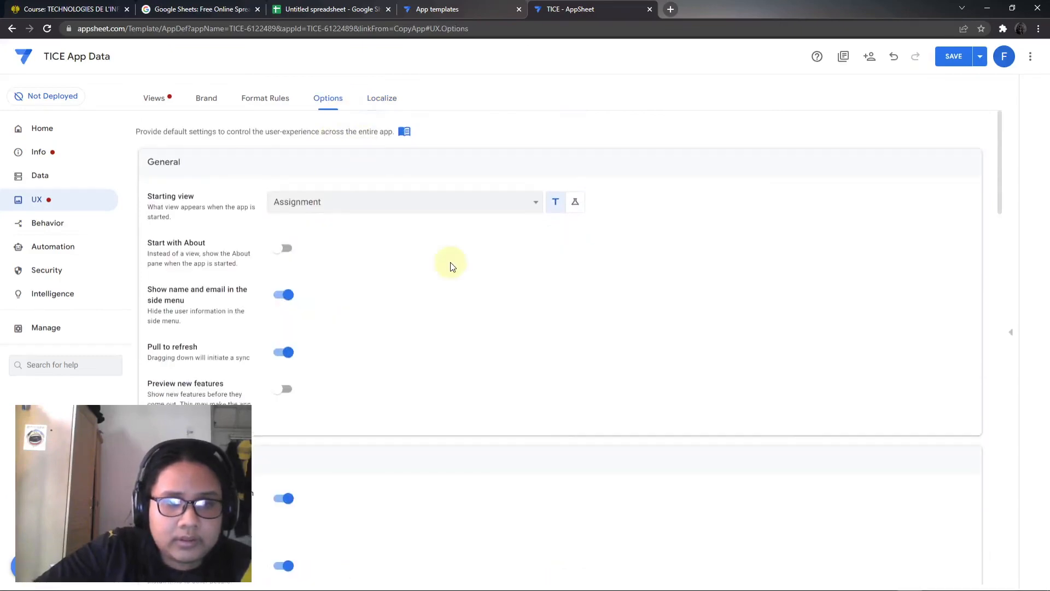
scroll(451, 267, "down", 15)
scroll(502, 235, "up", 3)
scroll(520, 225, "down", 10)
scroll(520, 228, "down", 6)
scroll(520, 229, "up", 12)
scroll(520, 229, "up", 10)
Step: Open the Behavior section and view its Actions, Workflow and Reports pages
left_click(34, 222)
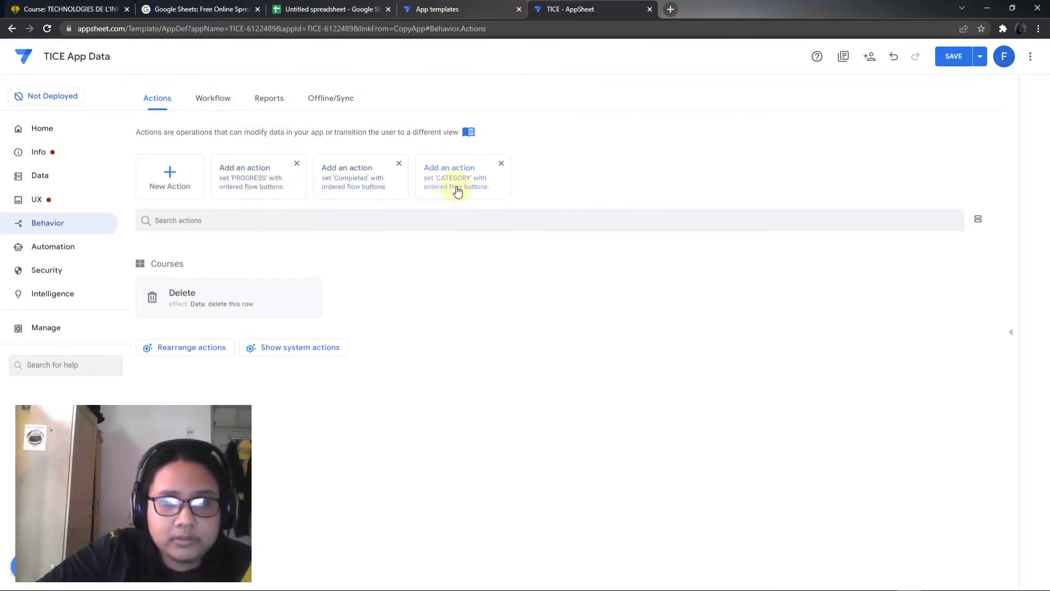
left_click(207, 103)
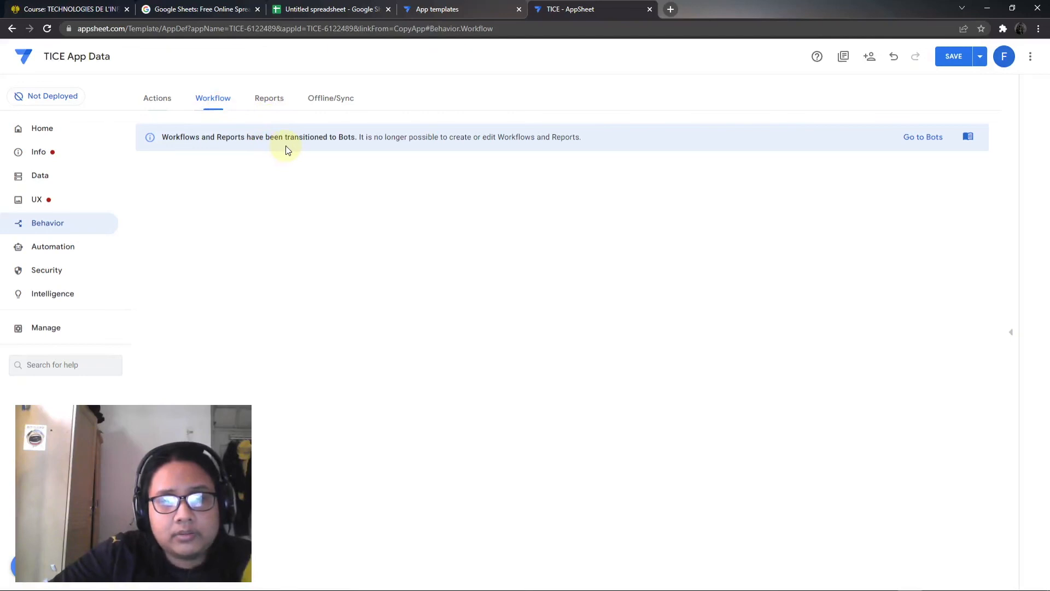
left_click(279, 107)
left_click(330, 104)
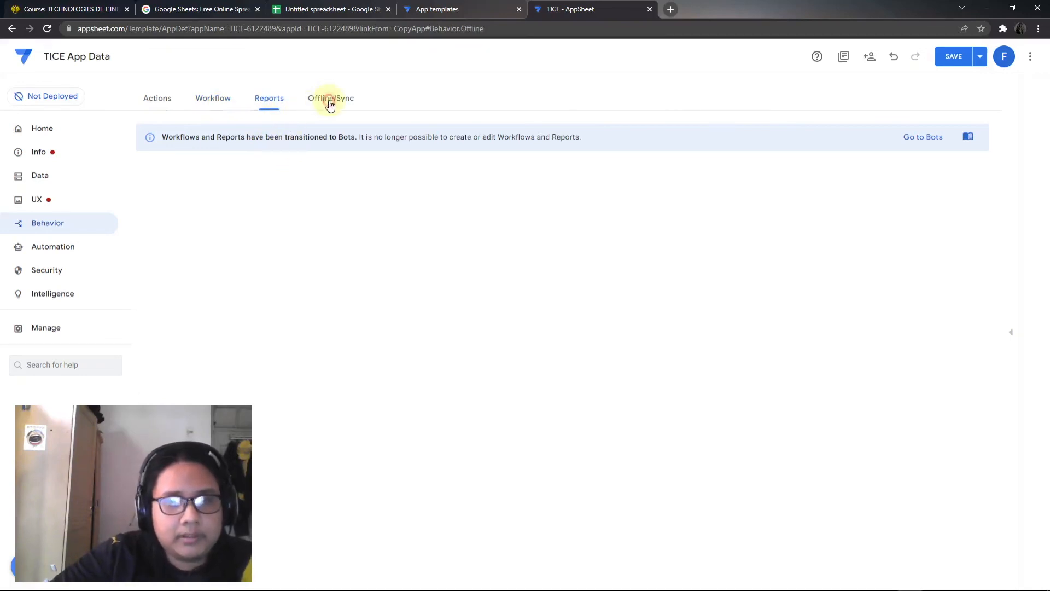
left_click(268, 103)
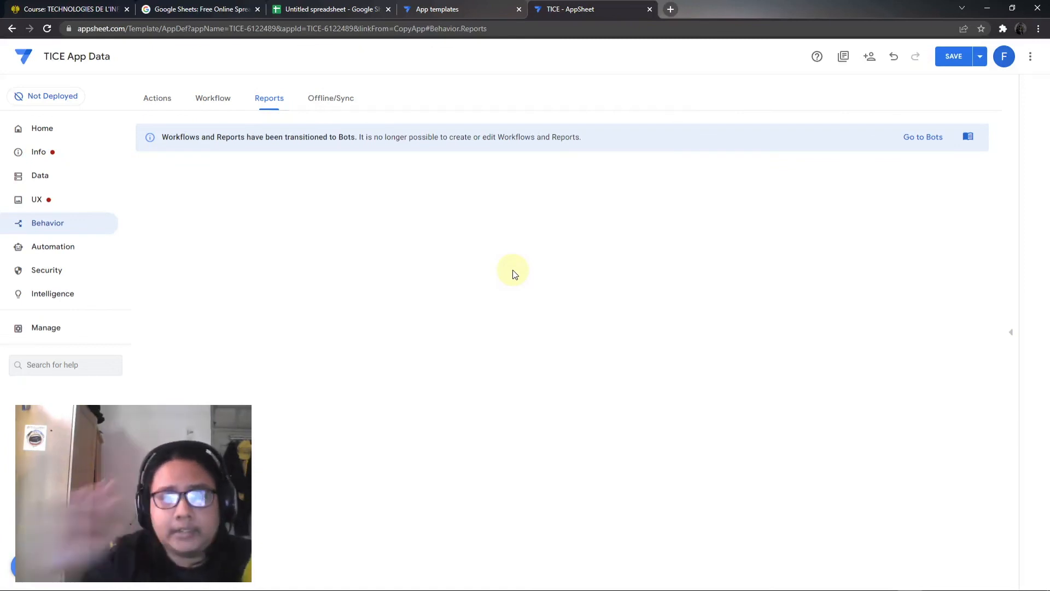
Step: Examine the Behavior section's Offline/Sync settings, including Sync: App to Cloud and Offline Use
left_click(347, 106)
scroll(349, 230, "down", 4)
scroll(371, 285, "up", 4)
scroll(374, 287, "down", 3)
scroll(218, 214, "up", 4)
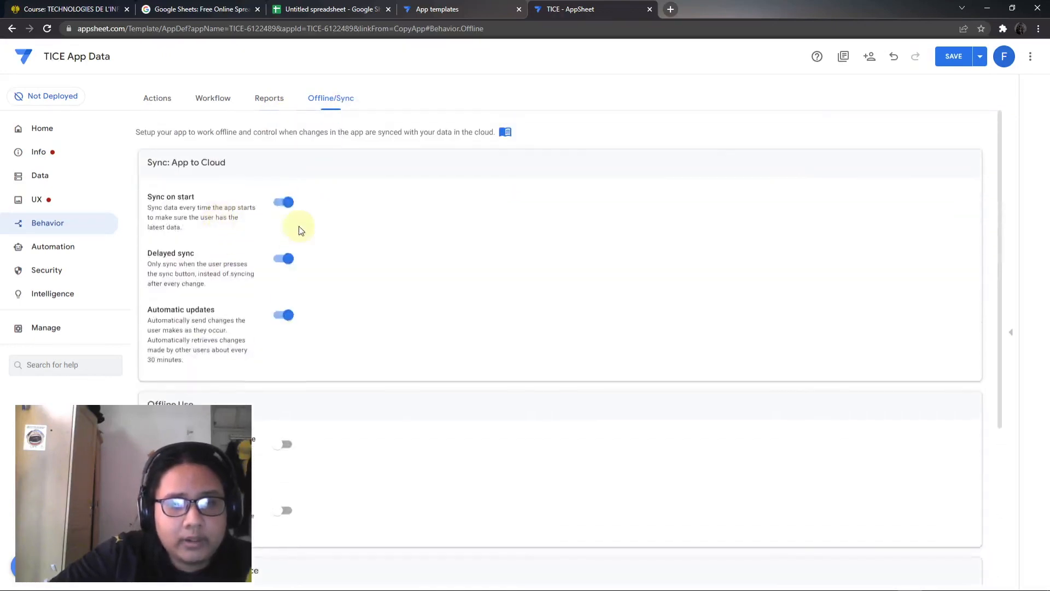
scroll(418, 244, "down", 3)
scroll(415, 244, "up", 1)
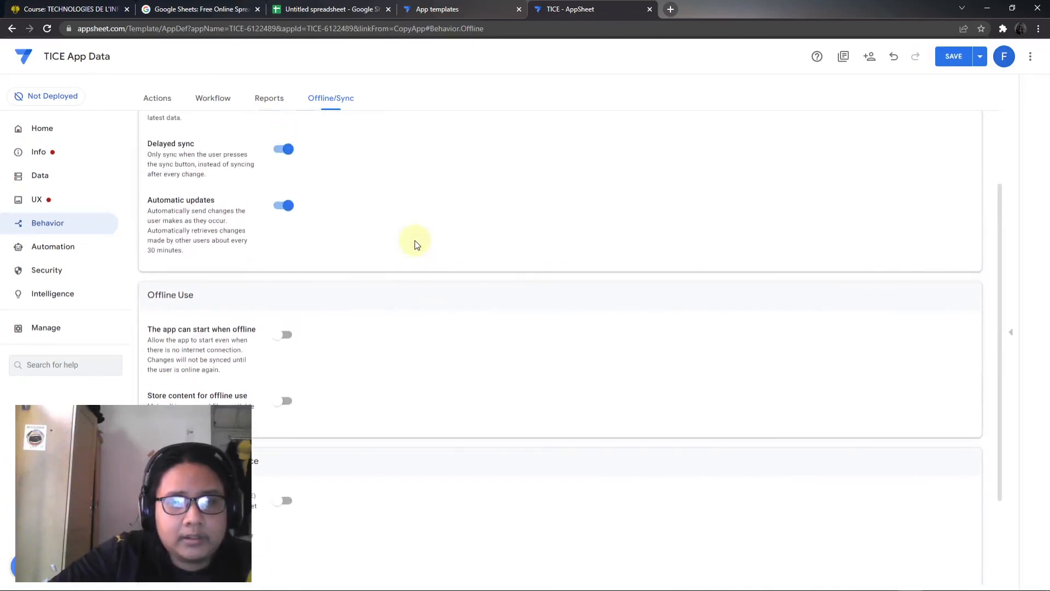
Step: Review the Offline/Sync page's Sync on start, Delayed sync, Automatic updates and offline storage settings
scroll(416, 244, "up", 2)
scroll(415, 244, "down", 3)
scroll(415, 244, "up", 2)
scroll(417, 244, "up", 1)
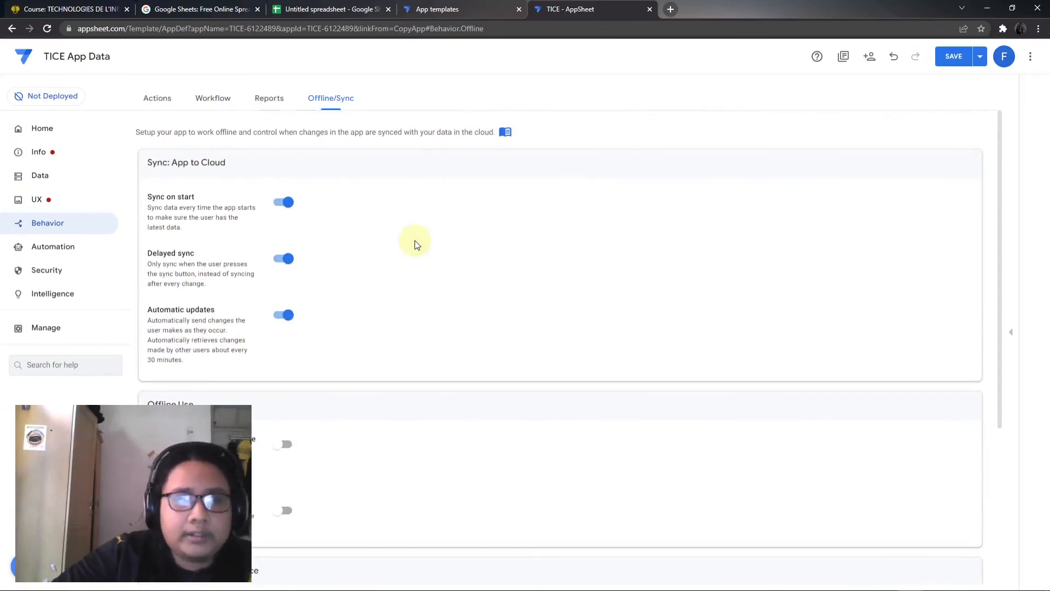
scroll(416, 244, "down", 4)
scroll(416, 244, "up", 2)
scroll(416, 244, "down", 2)
scroll(416, 244, "up", 4)
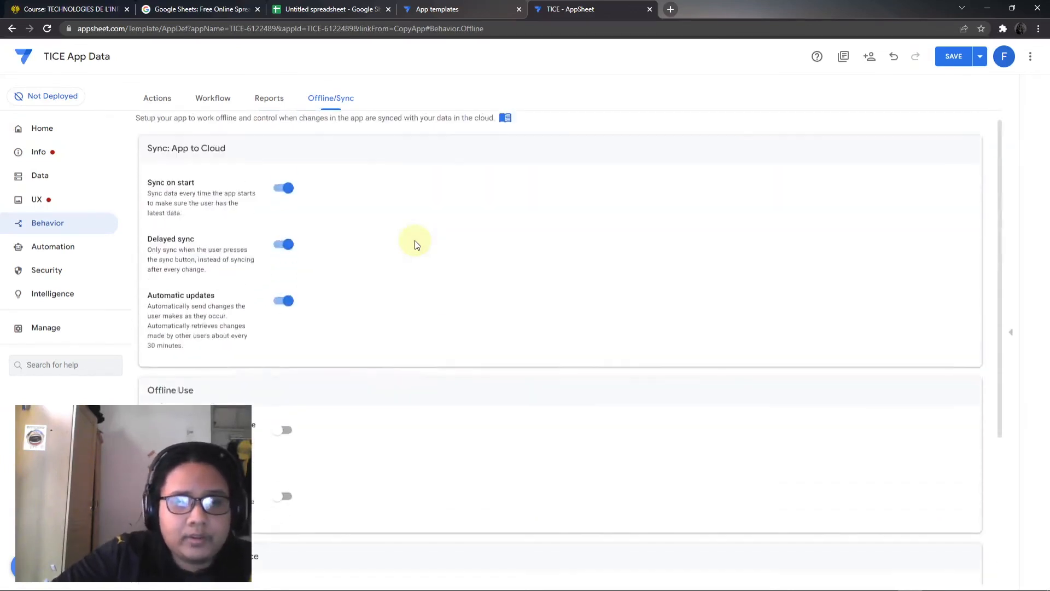
Step: Open the Automation section, view its Bots, Events, Processes and Tasks pages, and return to the suggested bots
left_click(89, 254)
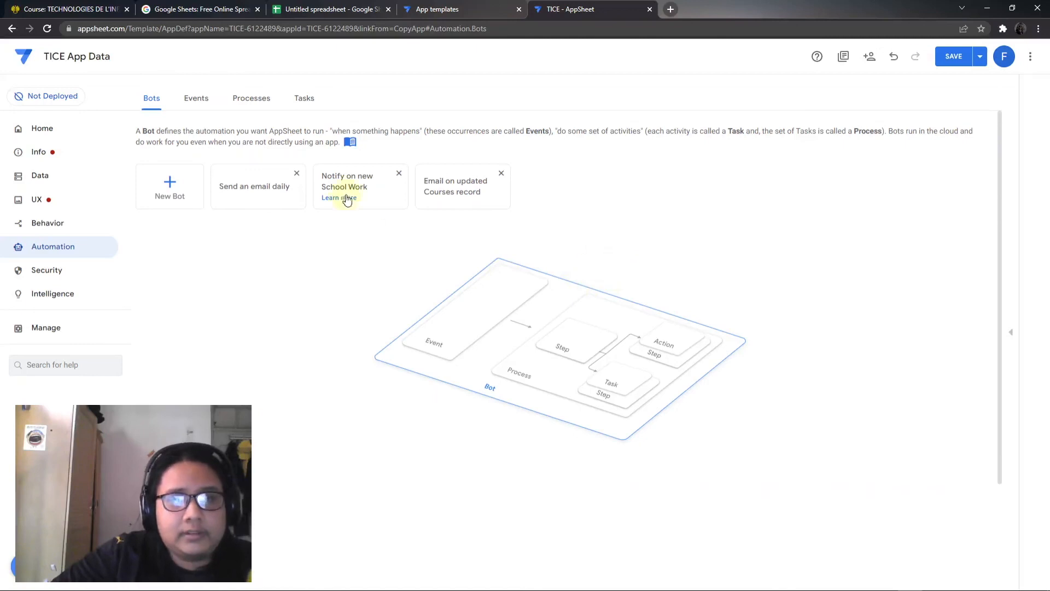
left_click(196, 98)
left_click(154, 99)
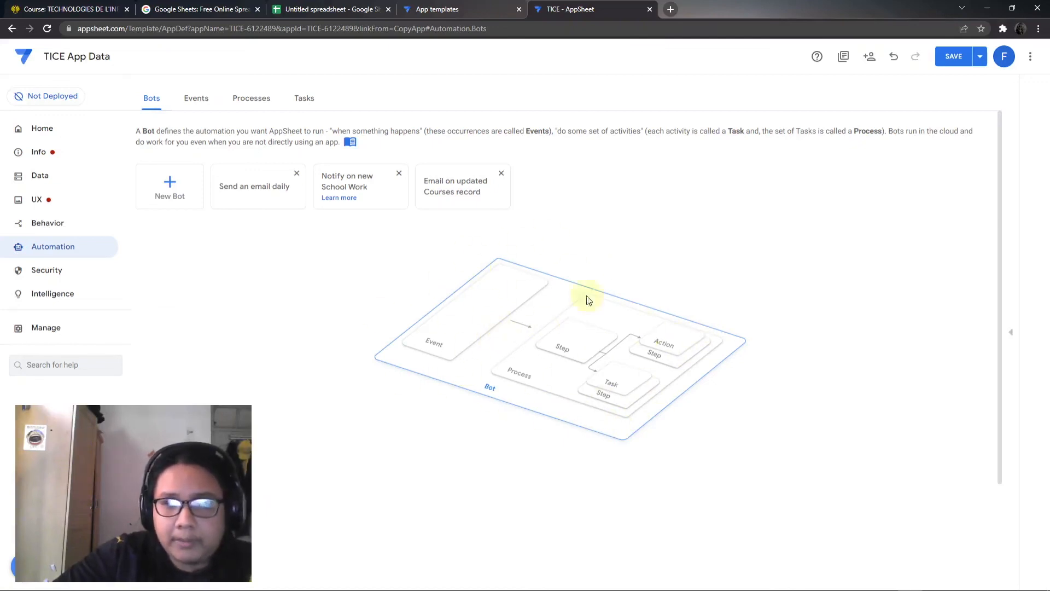
left_click(195, 99)
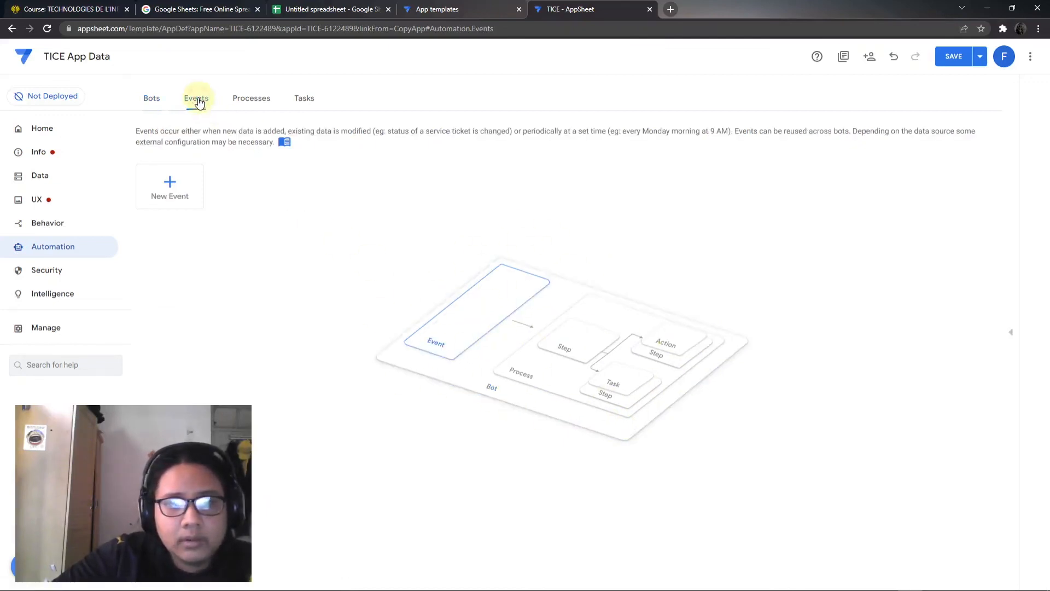
left_click(263, 99)
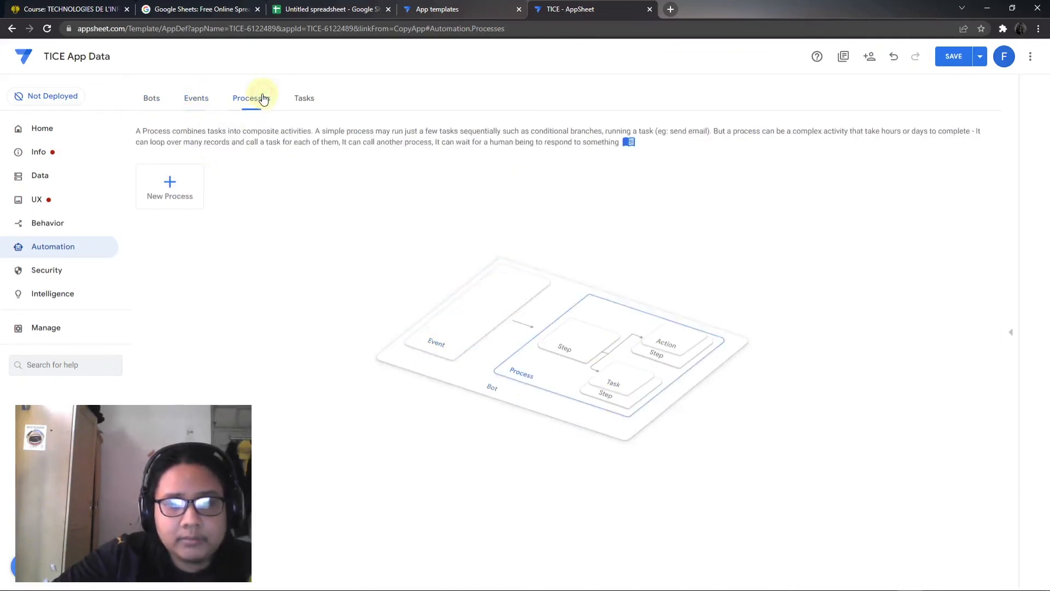
left_click(196, 98)
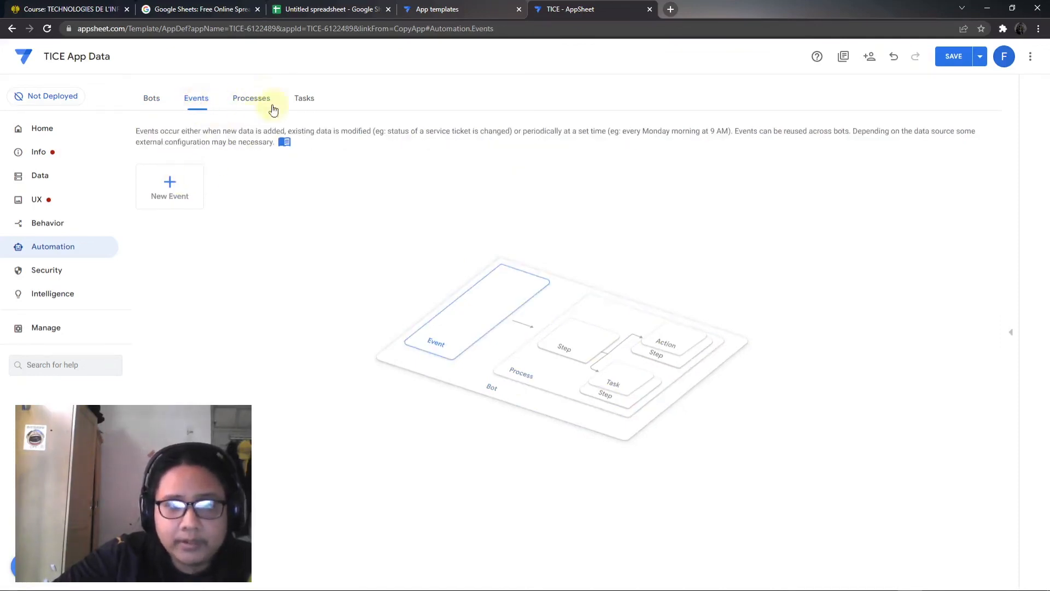
left_click(300, 100)
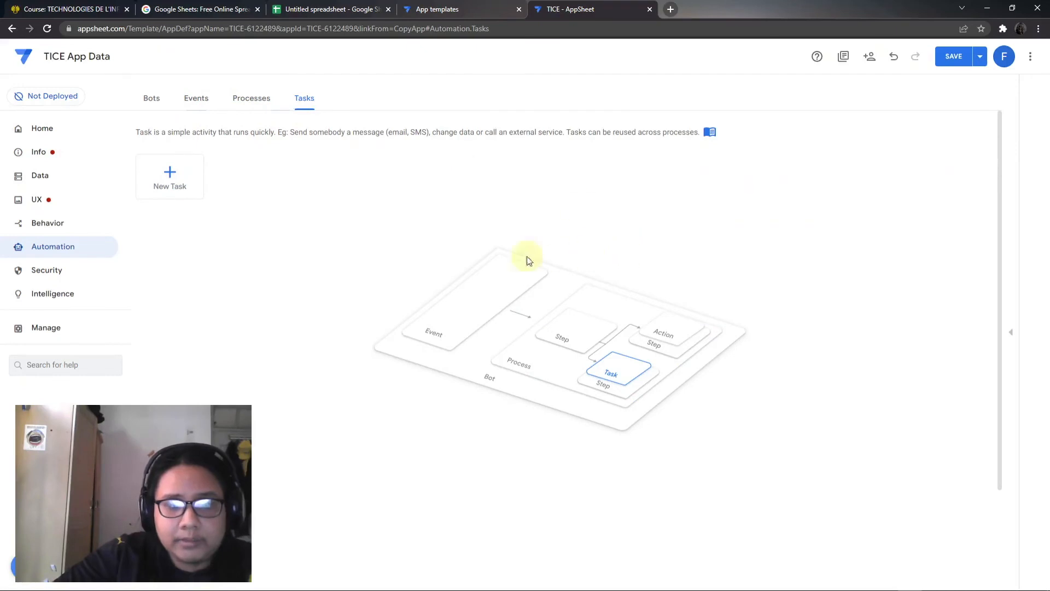
left_click(160, 102)
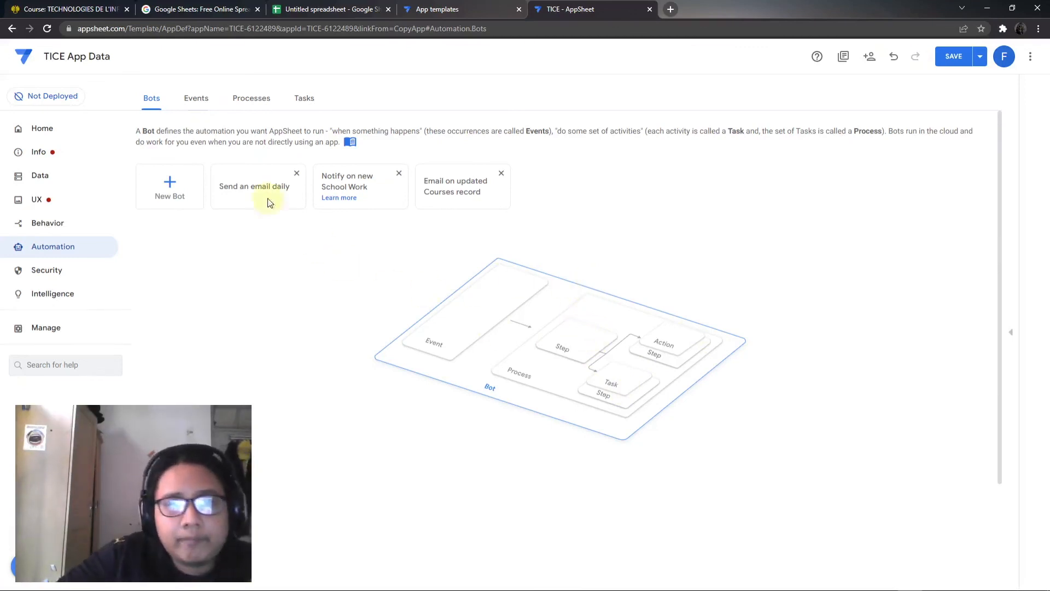
Step: Compare the Automation section's Events, Processes and Tasks diagrams again, ending on the Bots page
left_click(193, 100)
left_click(244, 96)
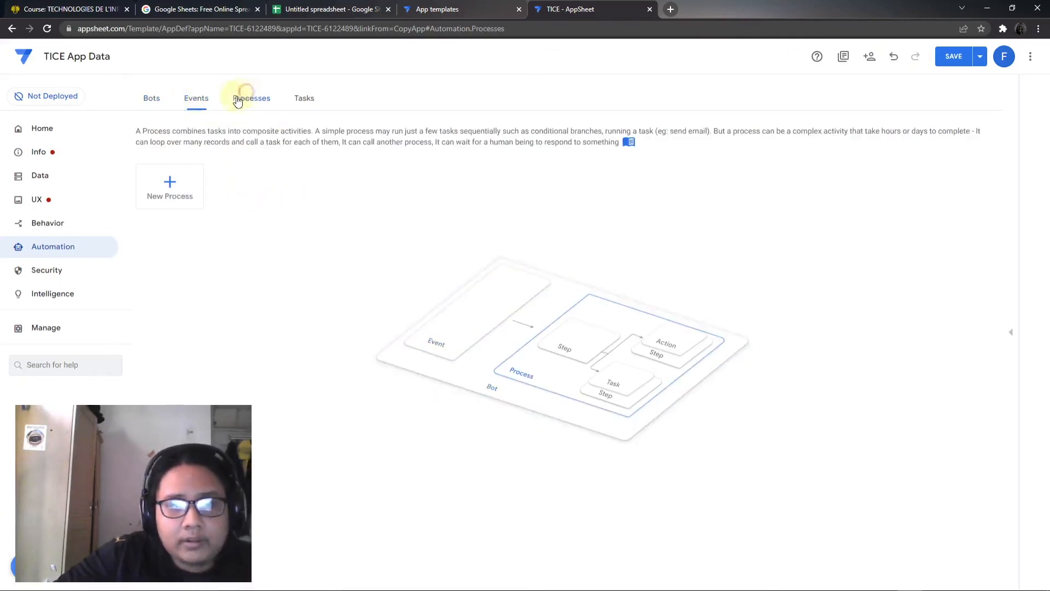
left_click(213, 104)
left_click(249, 103)
left_click(302, 101)
left_click(154, 100)
Step: Open the Security section and view its Require Sign-In, Security Filters and Domain Authentication pages
left_click(53, 270)
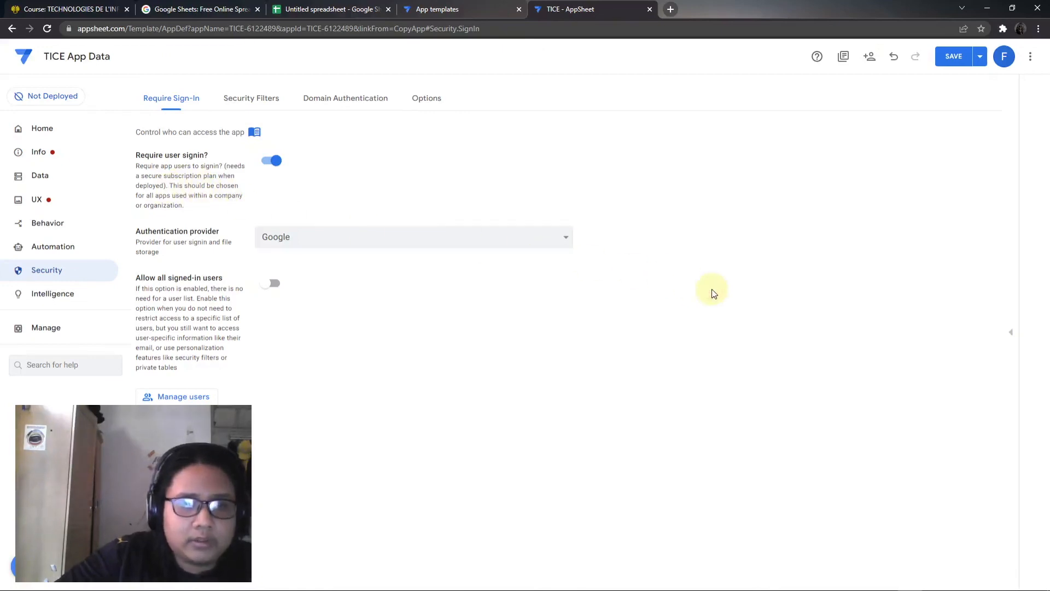
left_click(242, 103)
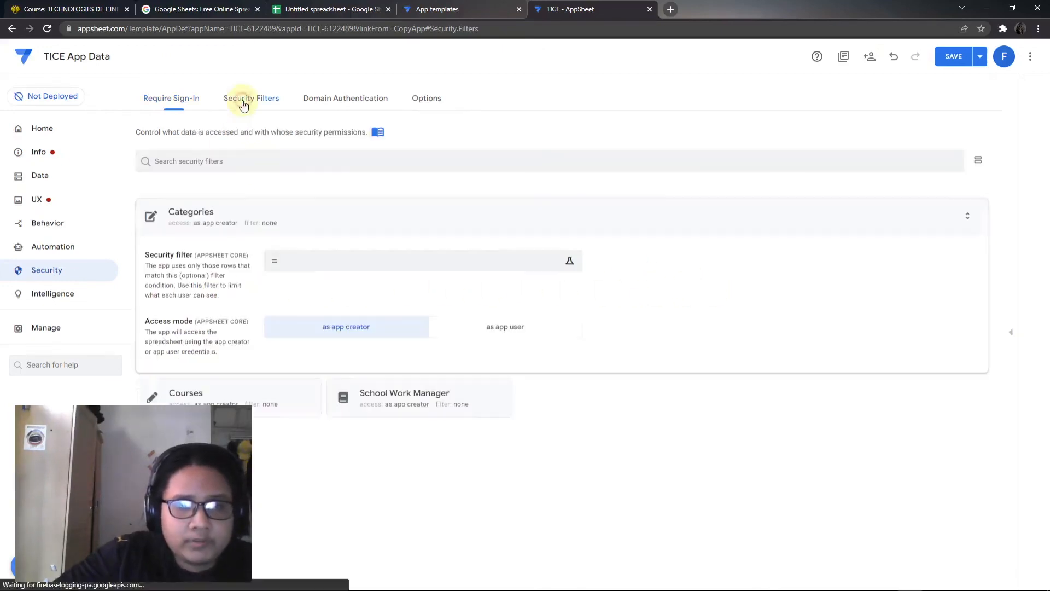
left_click(310, 107)
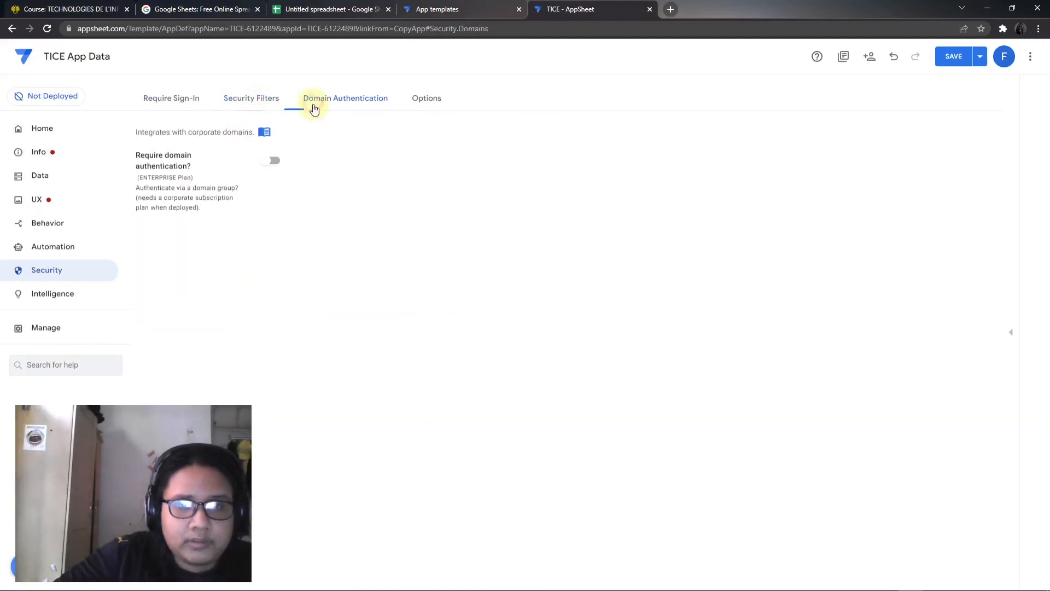
left_click(245, 106)
left_click(343, 104)
left_click(425, 107)
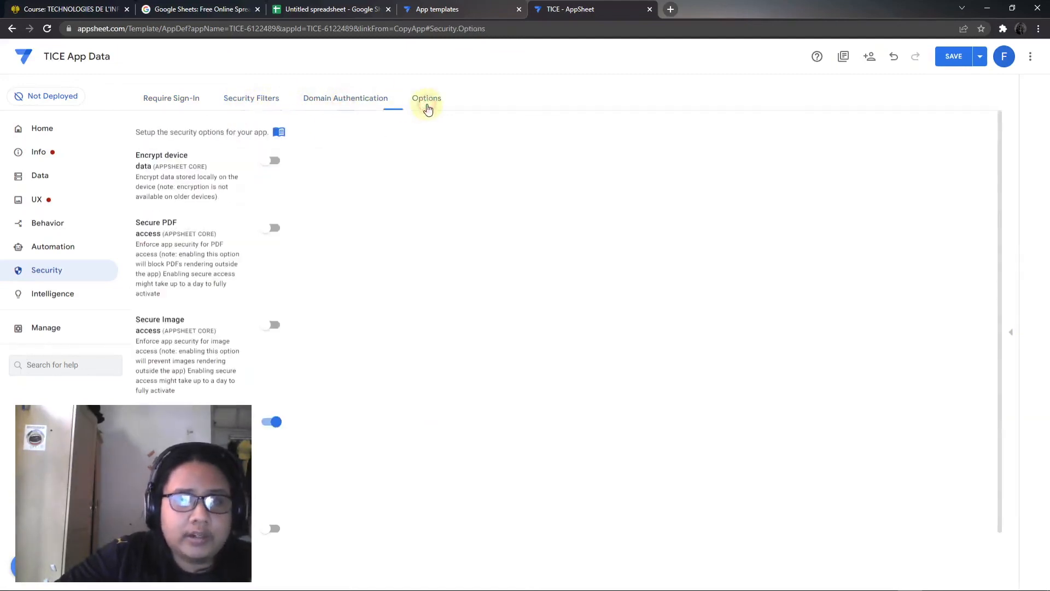
left_click(331, 105)
left_click(230, 98)
left_click(309, 101)
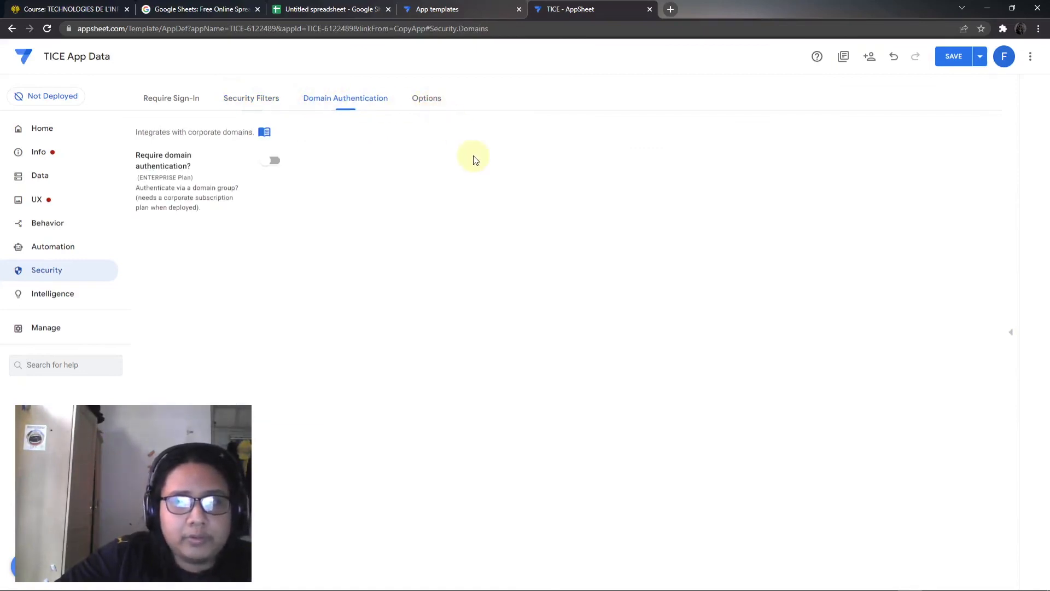
Step: Look through the Security section's Options page, including device data encryption and secure PDF and image access
left_click(418, 103)
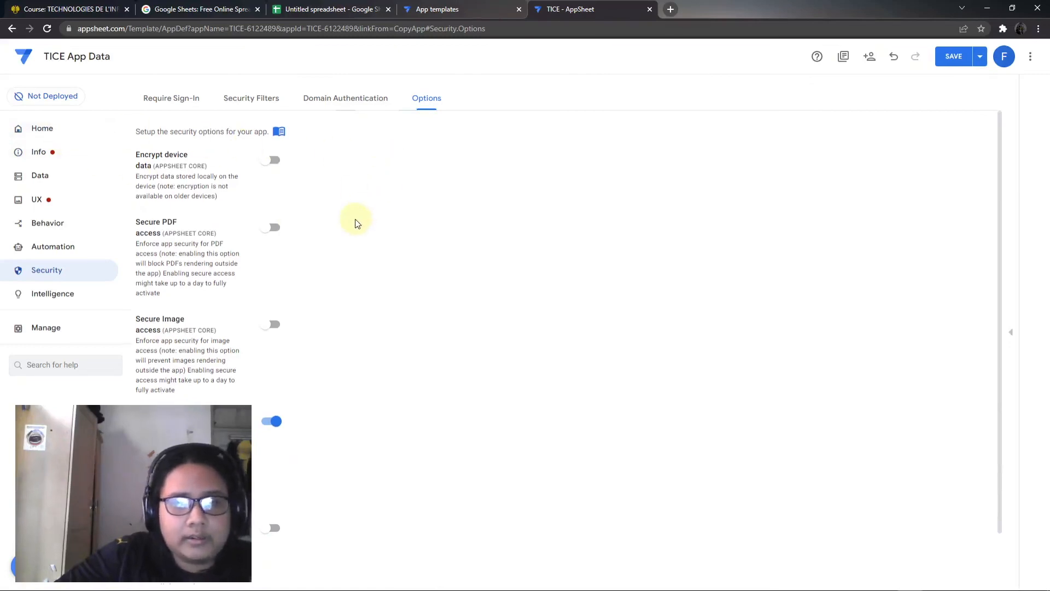
scroll(355, 220, "down", 1)
scroll(466, 400, "up", 1)
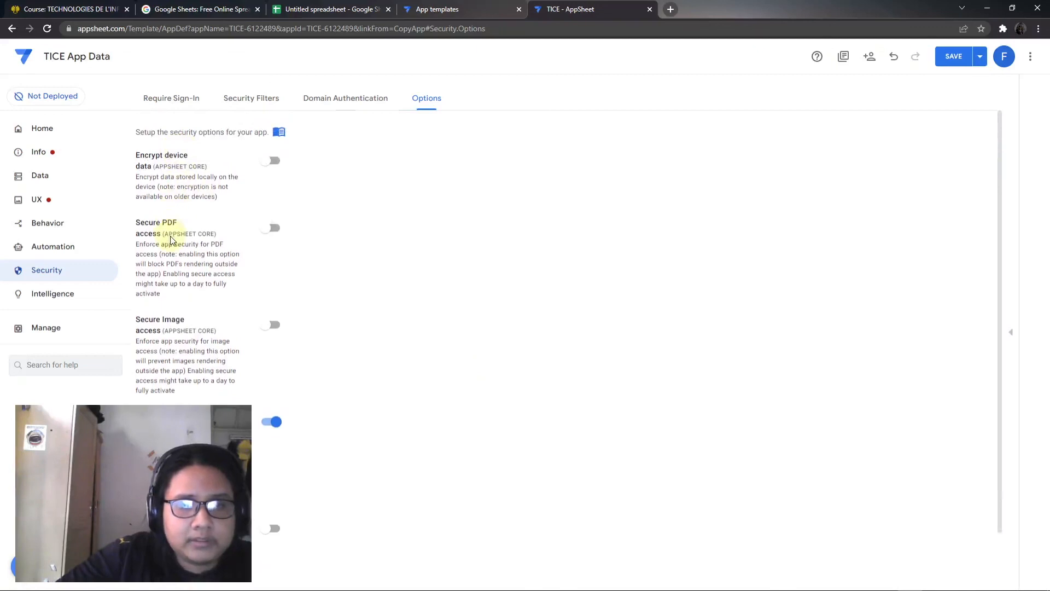
scroll(172, 237, "down", 1)
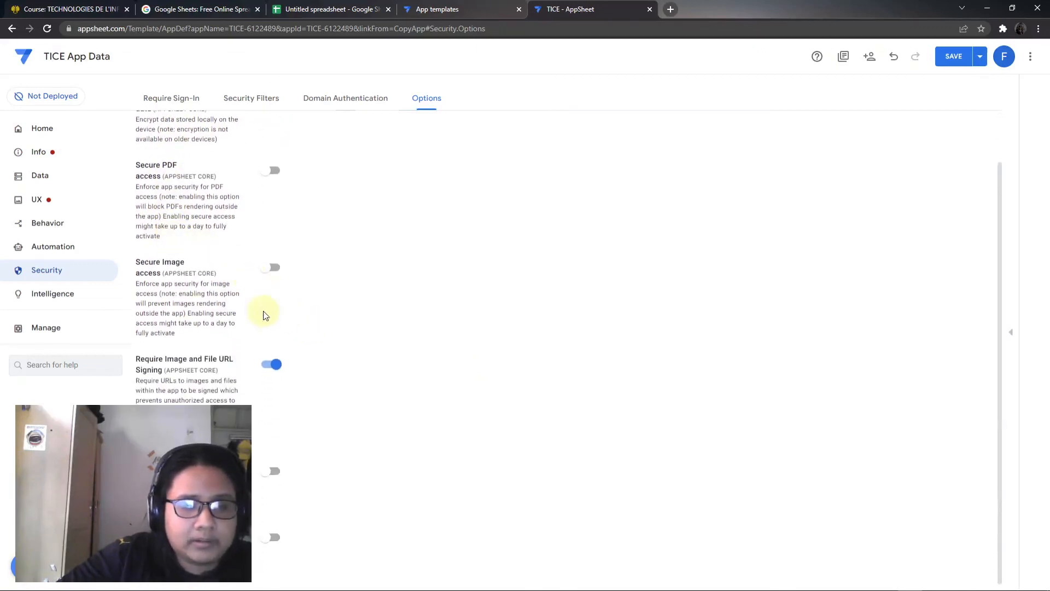
Step: Open the Intelligence section and examine the predictive model's settings, from the model name to its model inputs
left_click(87, 294)
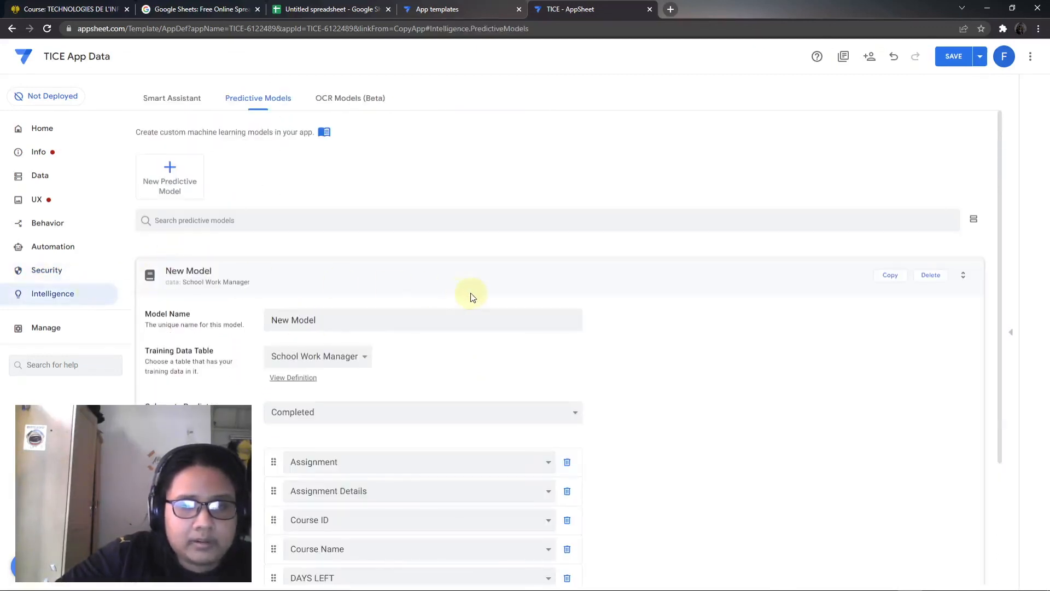
scroll(473, 297, "down", 3)
scroll(613, 308, "up", 3)
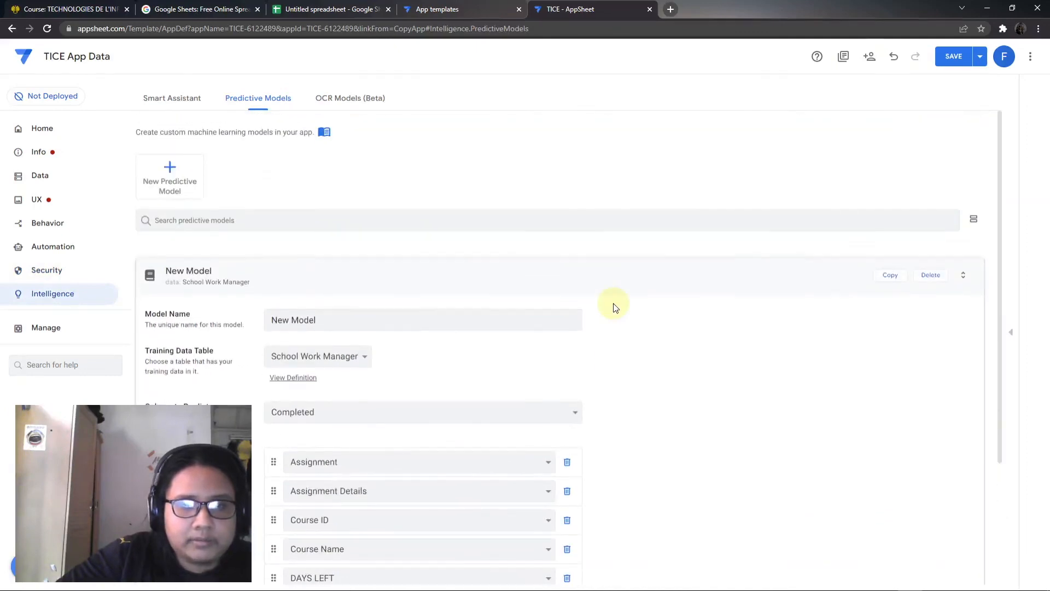
scroll(609, 307, "down", 3)
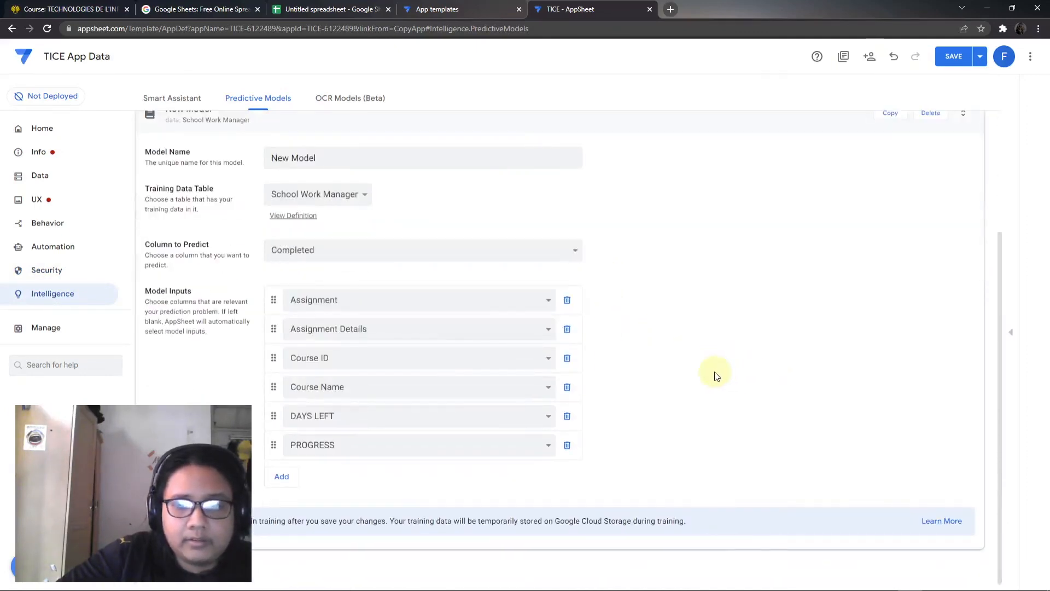
scroll(716, 372, "up", 3)
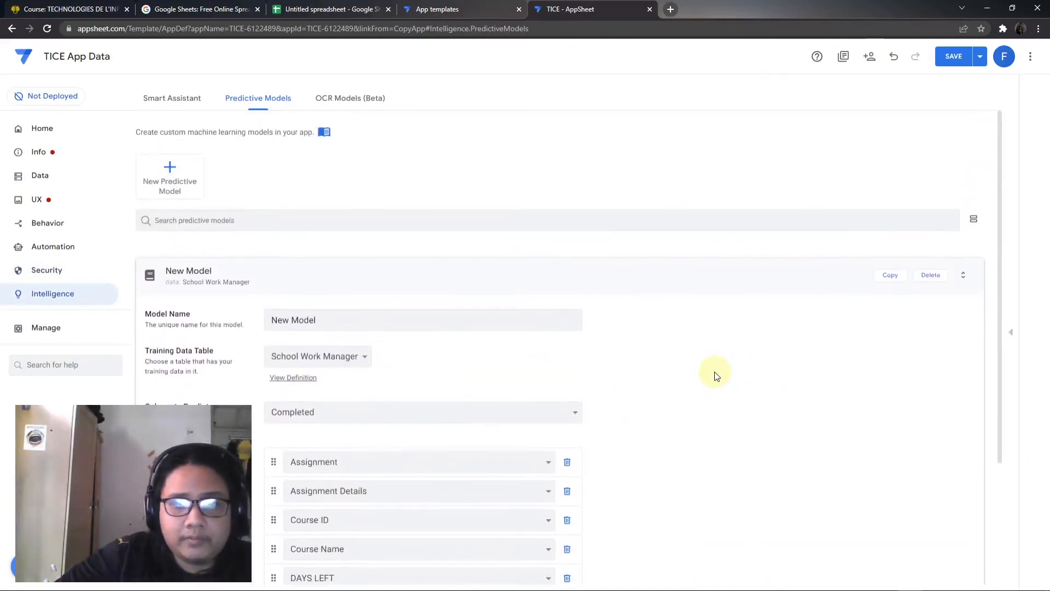
Step: View the Intelligence section's Smart Assistant, Predictive Models and OCR Models (Beta) pages, returning to Smart Assistant
left_click(164, 100)
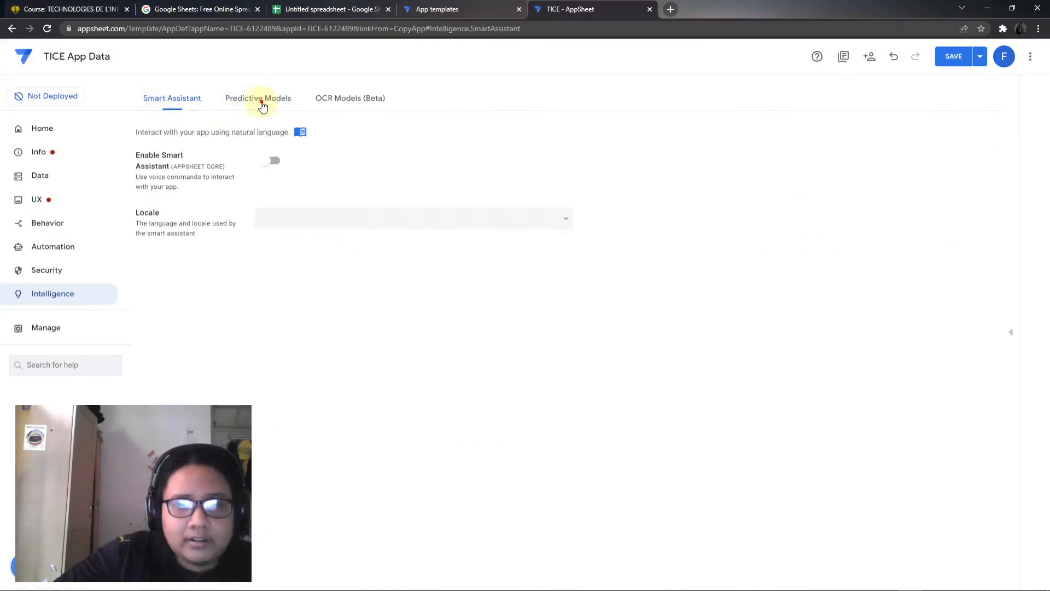
left_click(258, 100)
left_click(343, 104)
left_click(260, 100)
left_click(196, 102)
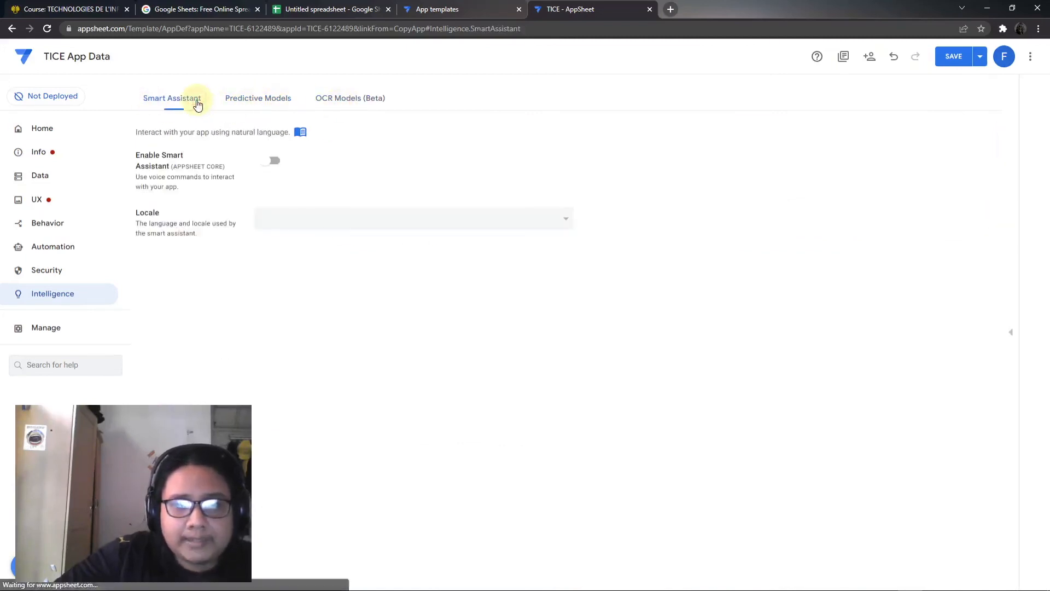
Step: Review the predictive model's training table, predicted column and inputs, and open the OCR Models (Beta) page
left_click(256, 106)
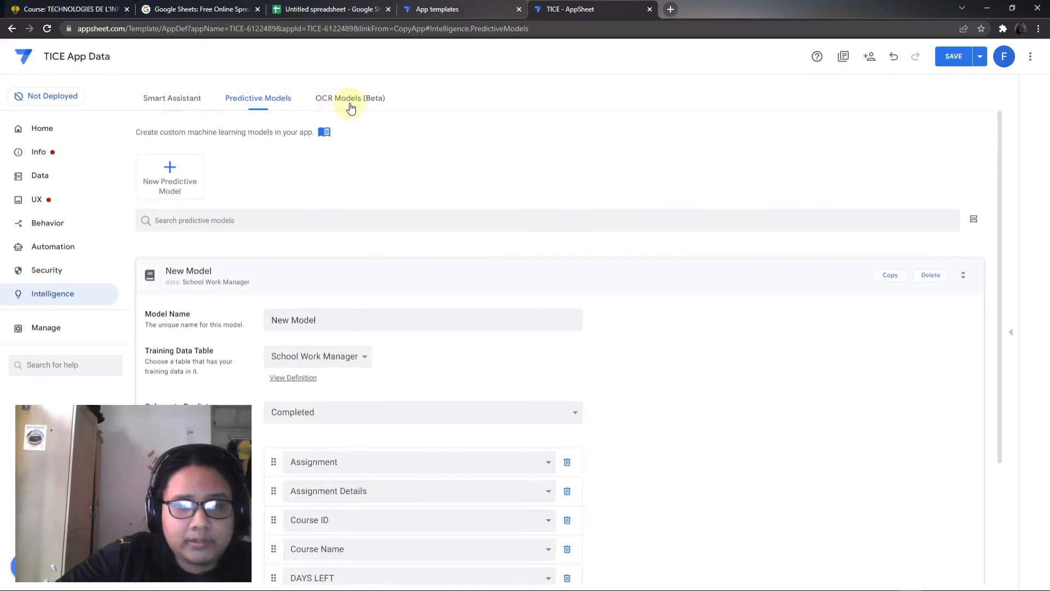
scroll(469, 312, "down", 3)
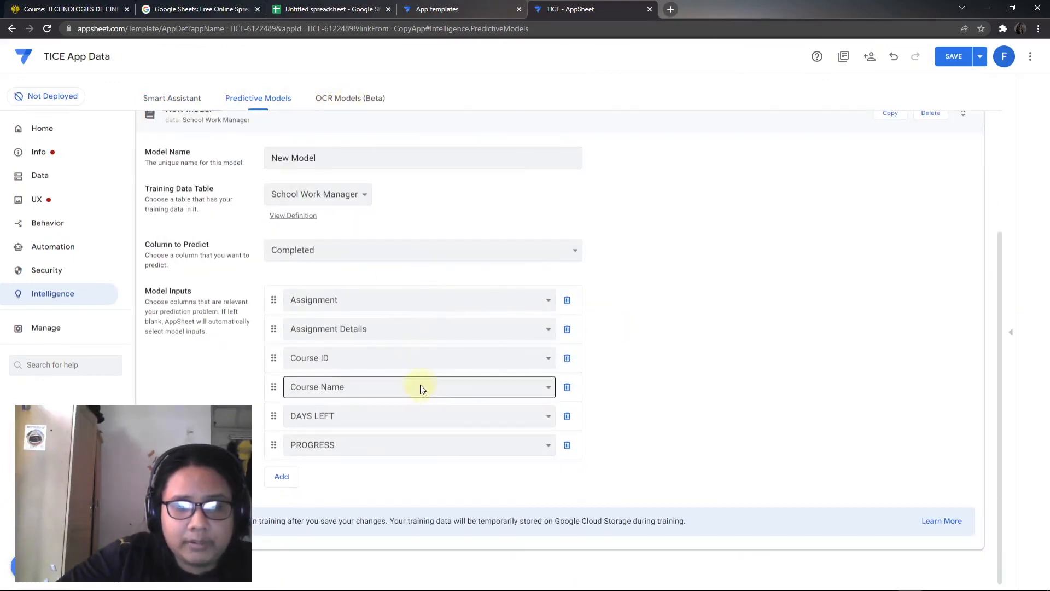
scroll(429, 375, "up", 3)
left_click(340, 104)
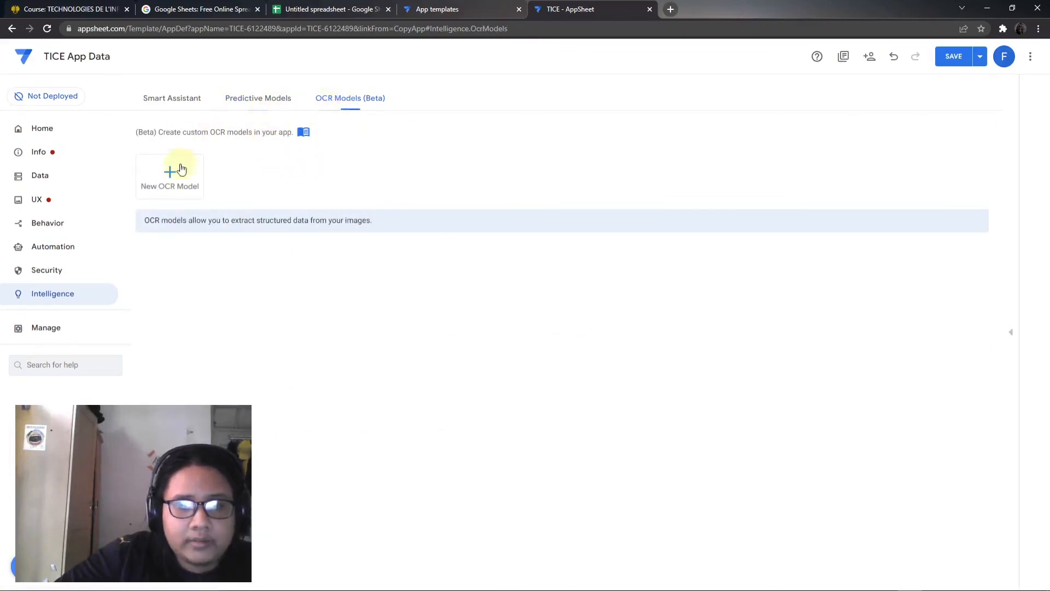
Step: Open the Manage section's Author page and expand its Plan requirements, Team Work and Transfer panes
left_click(75, 331)
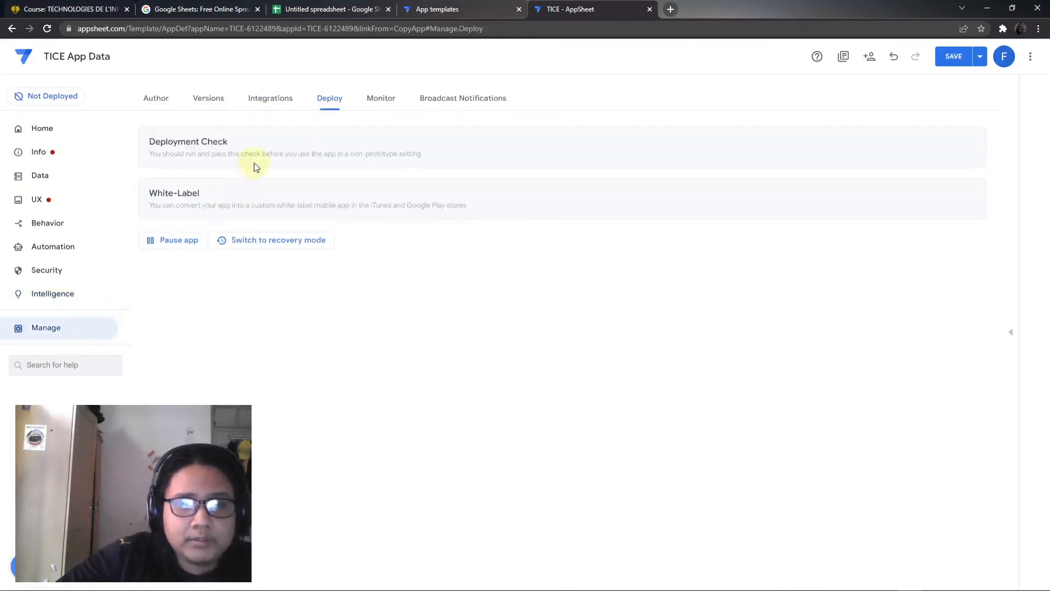
left_click(165, 100)
left_click(213, 146)
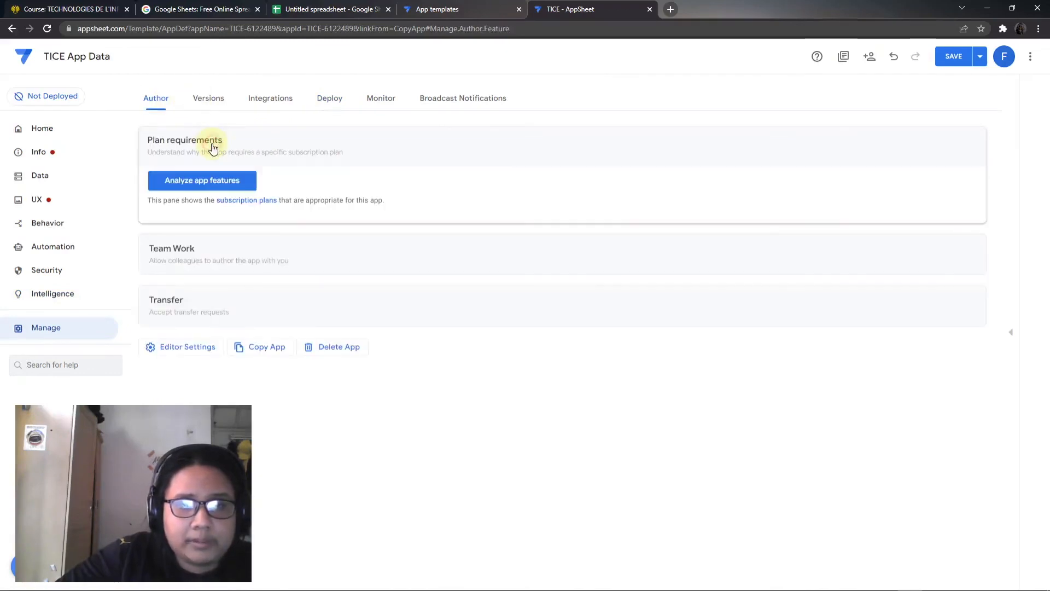
left_click(207, 258)
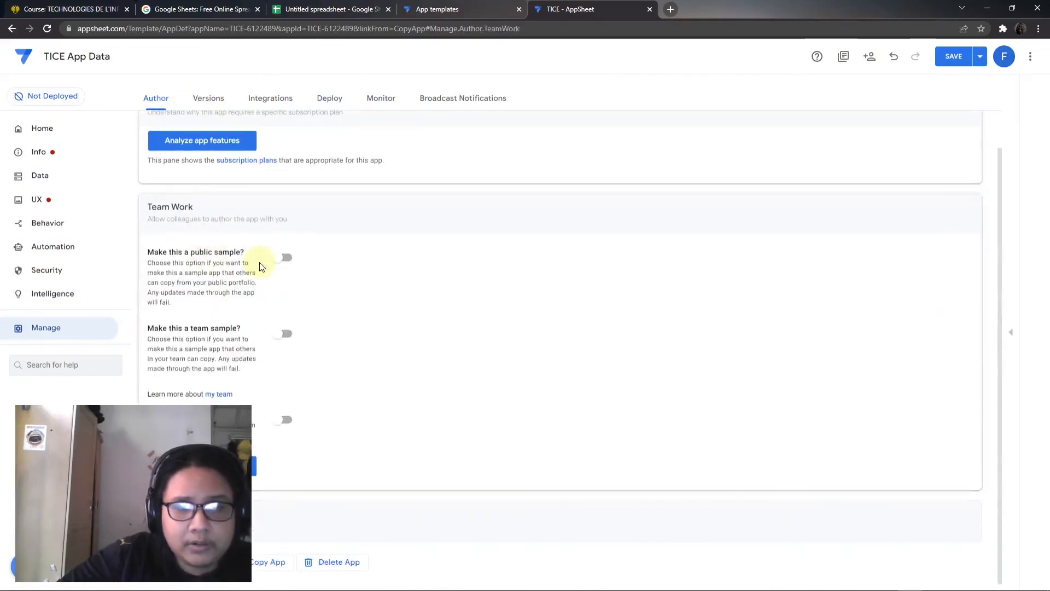
left_click(227, 519)
scroll(253, 469, "up", 3)
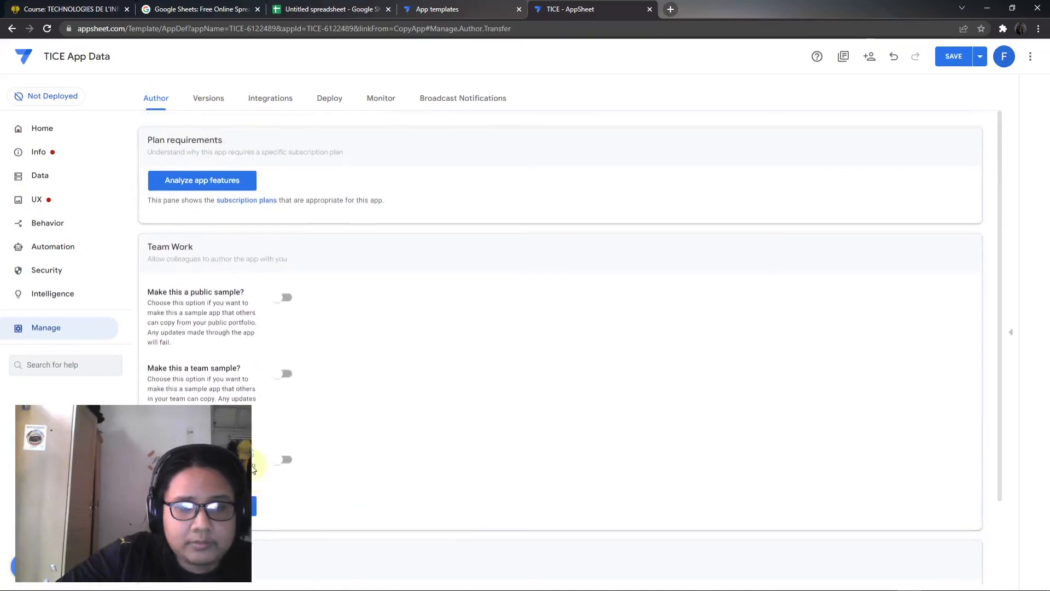
Step: Open the Manage section's Versions page and expand its Version History, App Upgrade and Stable Version panes
left_click(204, 105)
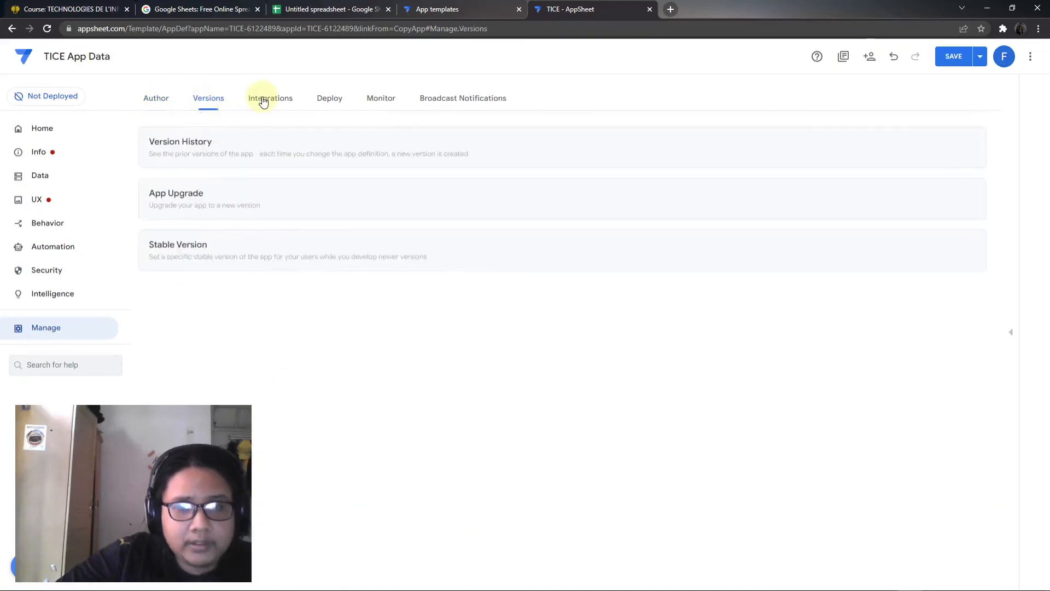
left_click(228, 146)
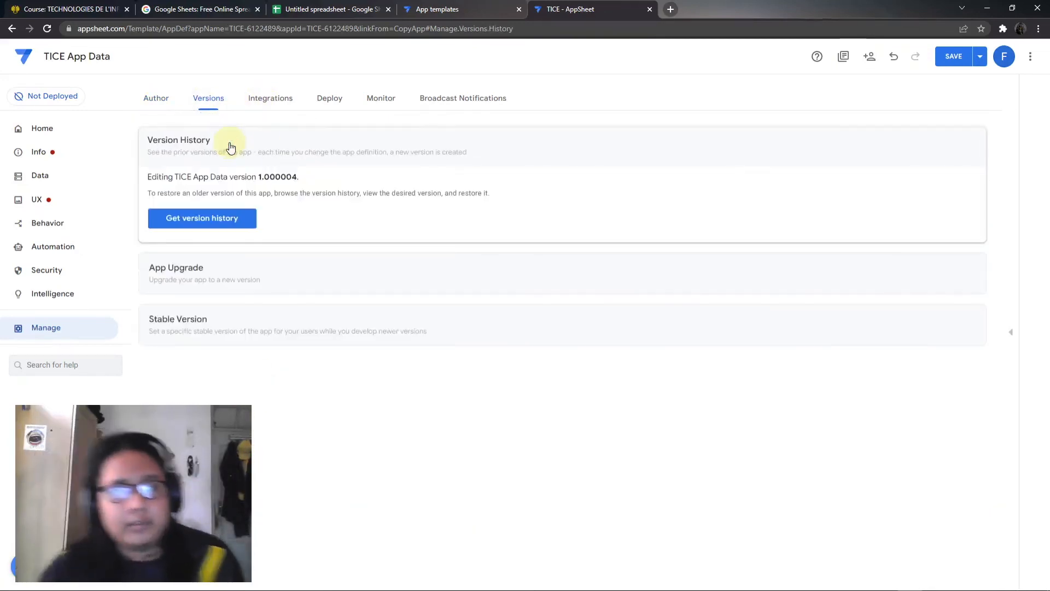
left_click(232, 274)
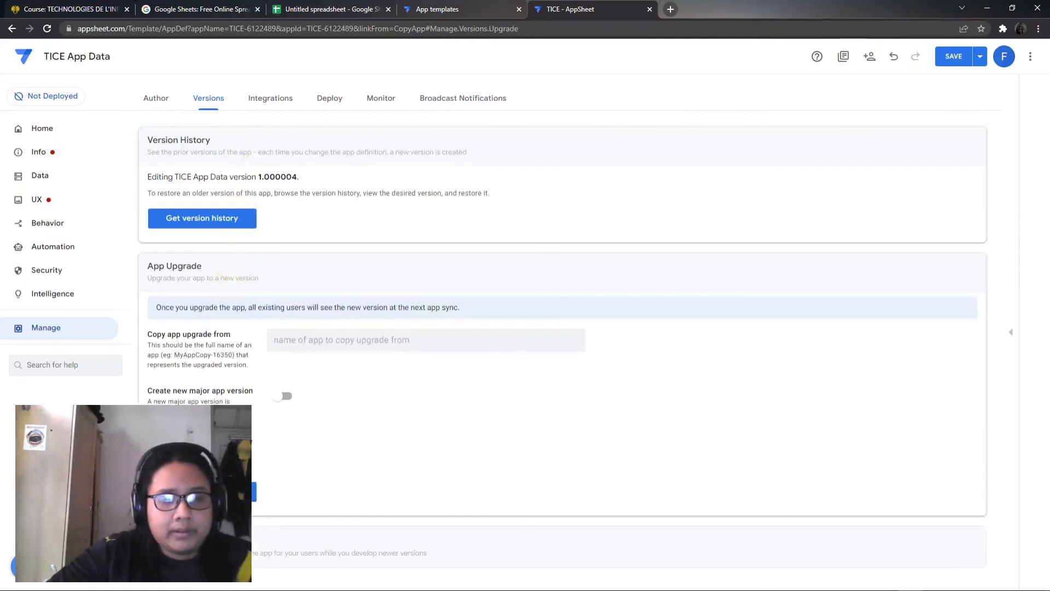
left_click(239, 546)
scroll(258, 507, "down", 3)
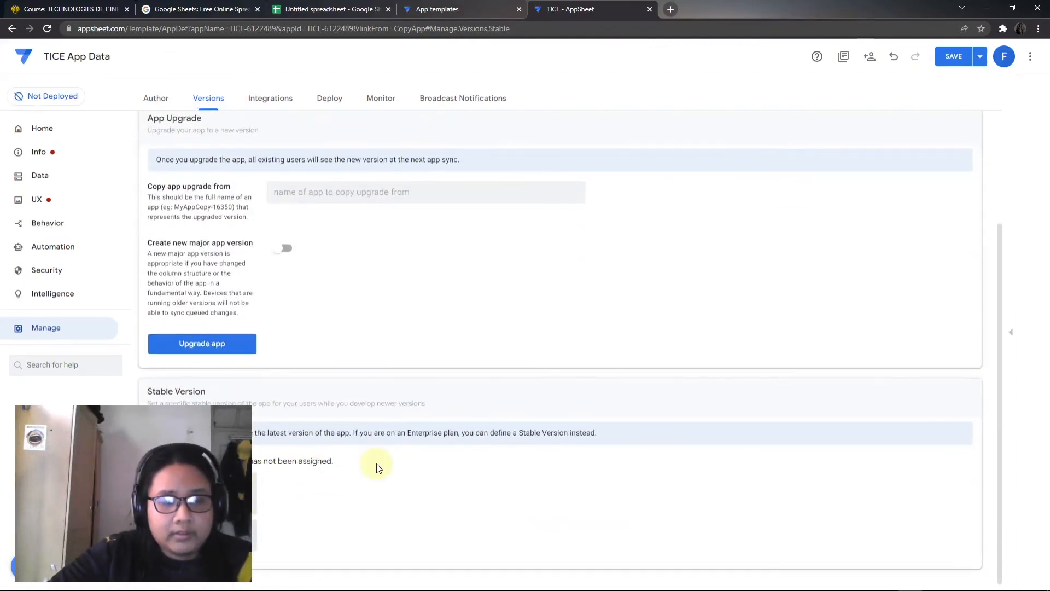
Step: Open the Manage section's Integrations page and expand its cloud services (IN) and Import data [BETA] panes
scroll(367, 361, "up", 3)
left_click(270, 98)
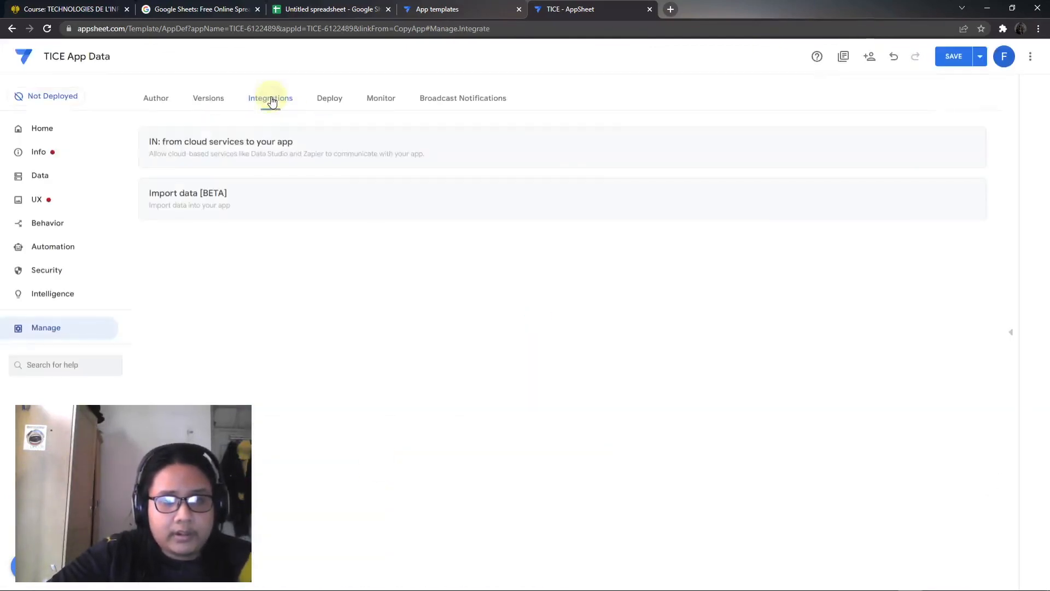
left_click(331, 100)
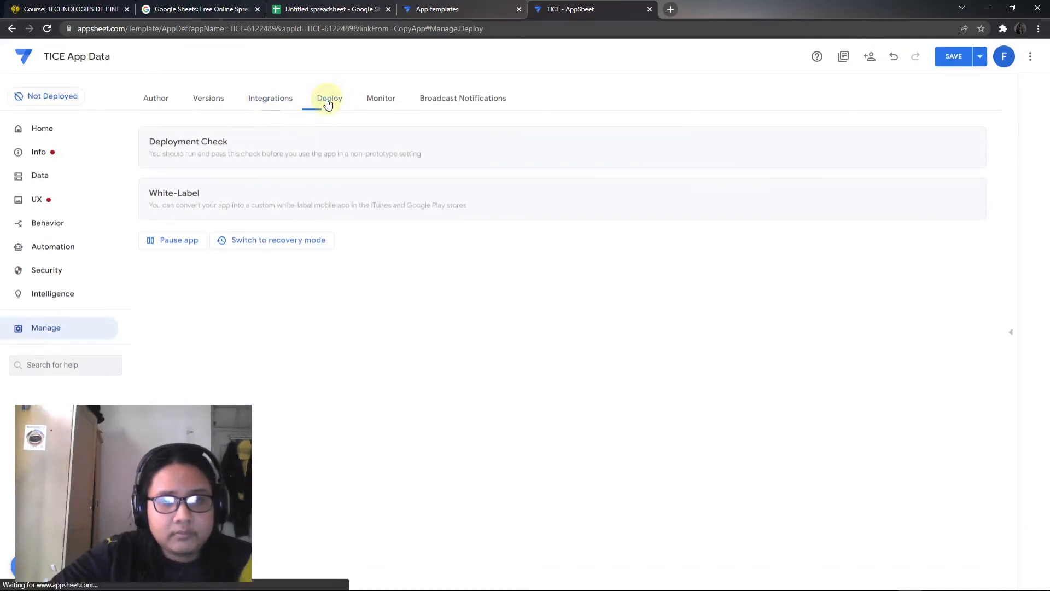
left_click(281, 100)
left_click(276, 161)
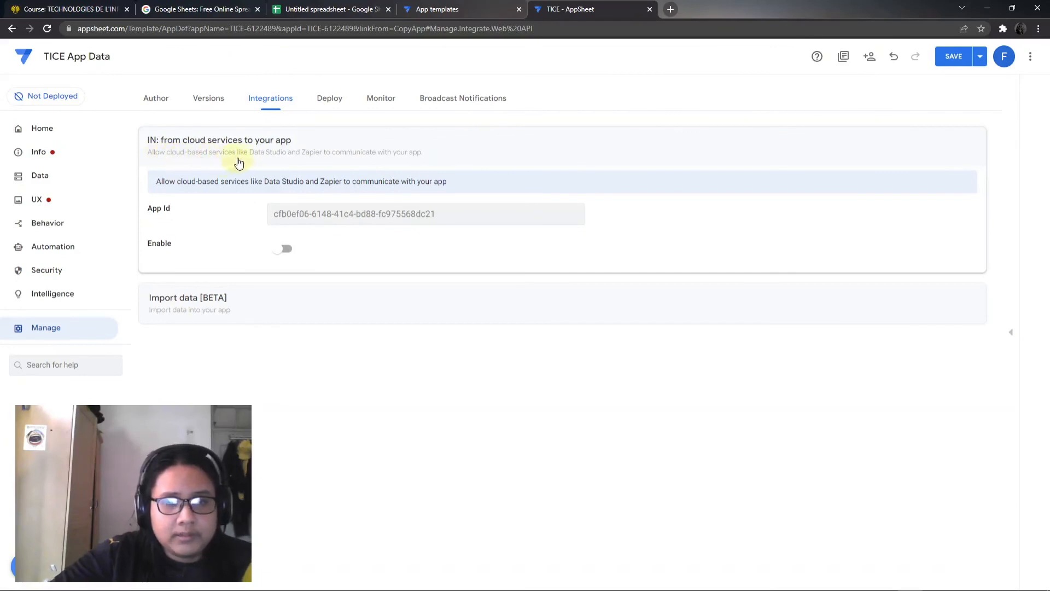
left_click(284, 319)
left_click(304, 309)
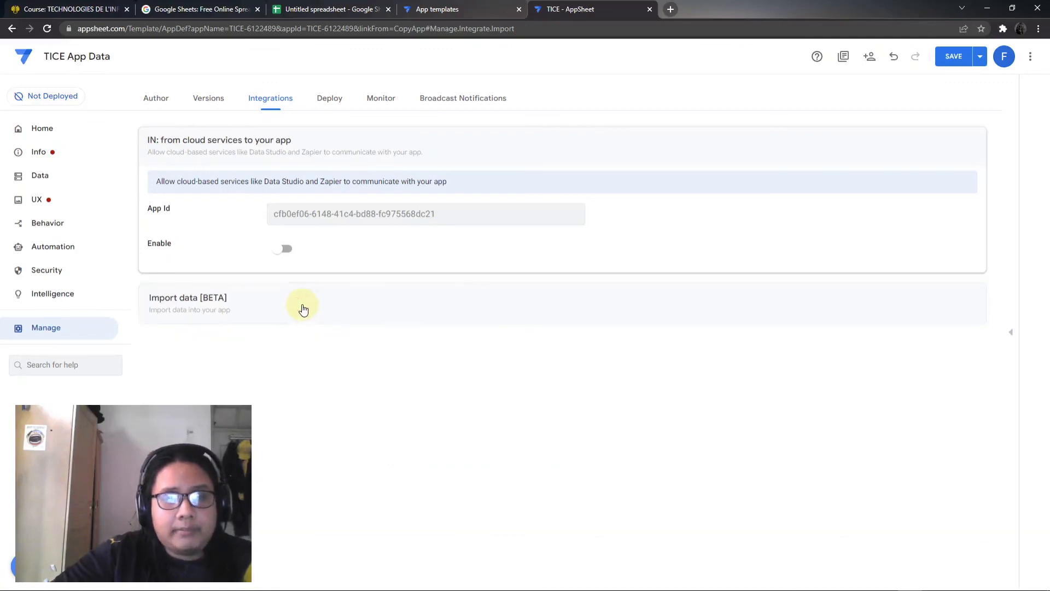
Step: Open the Manage section's Deploy page, then expand and collapse its Deployment Check and White-Label panes
left_click(325, 102)
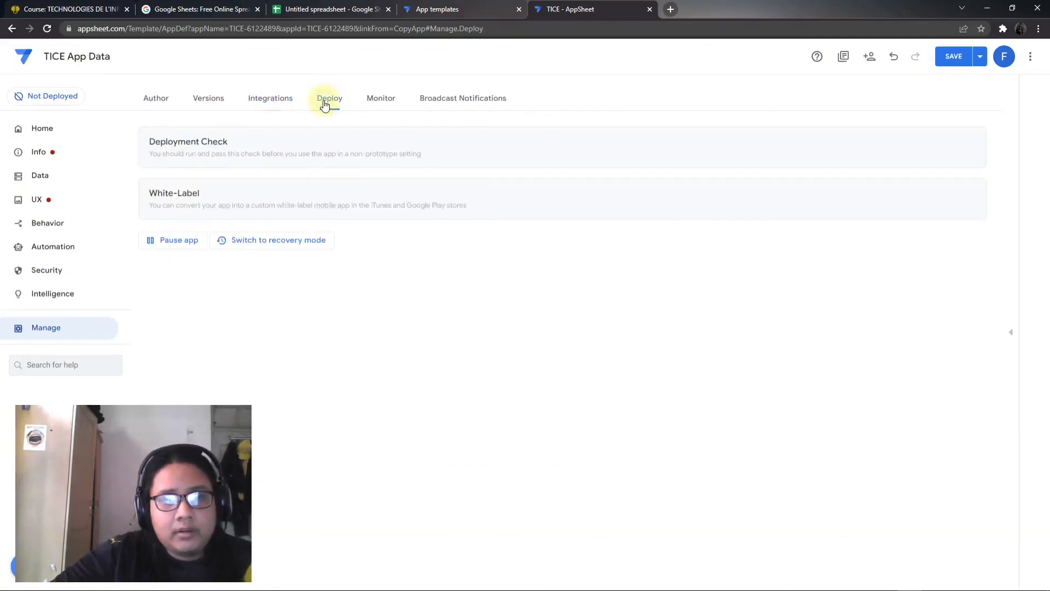
left_click(322, 155)
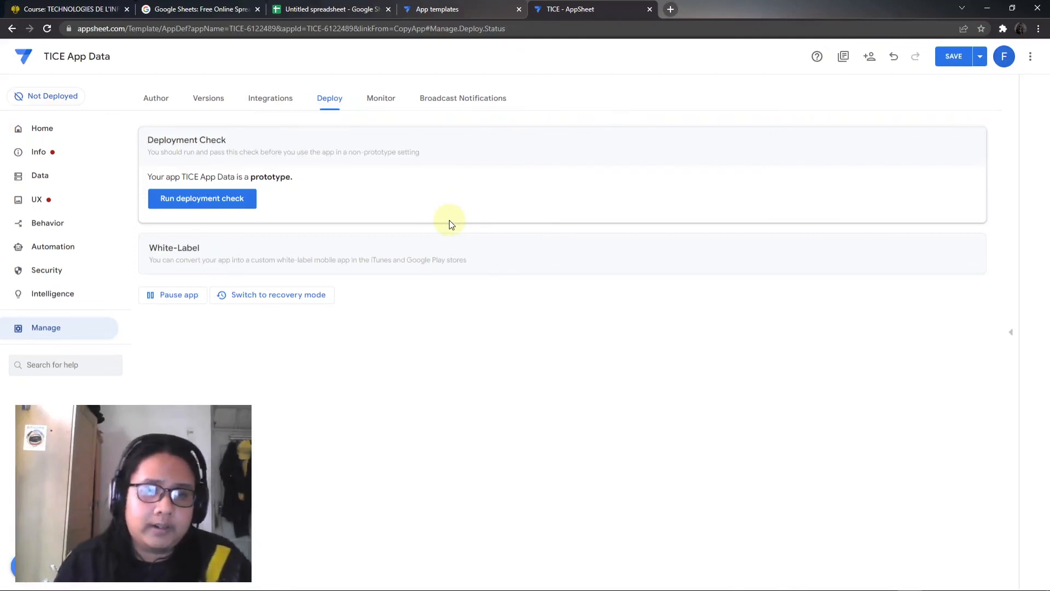
left_click(464, 160)
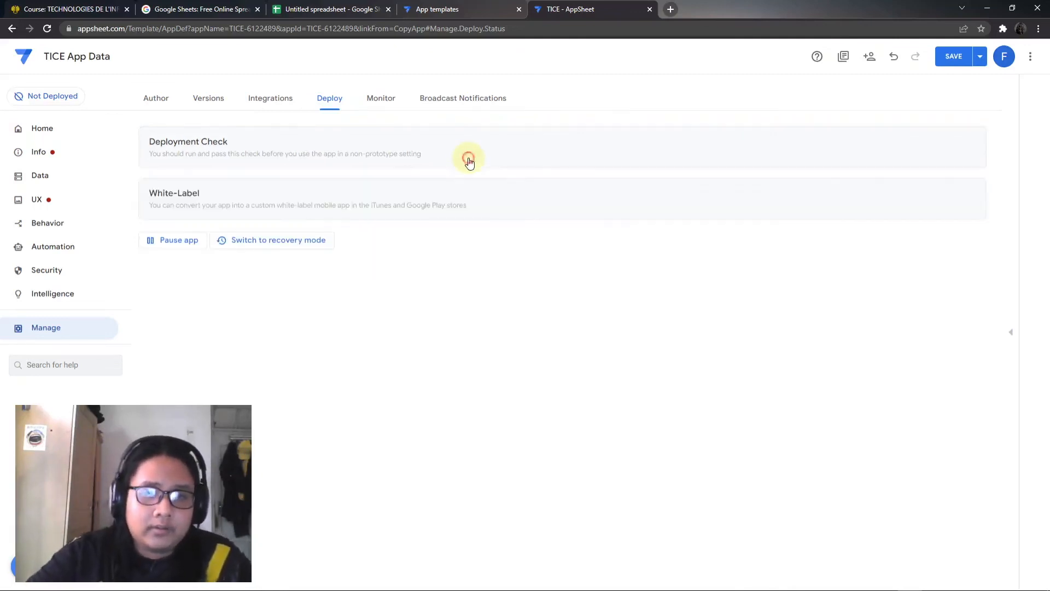
left_click(465, 190)
left_click(441, 203)
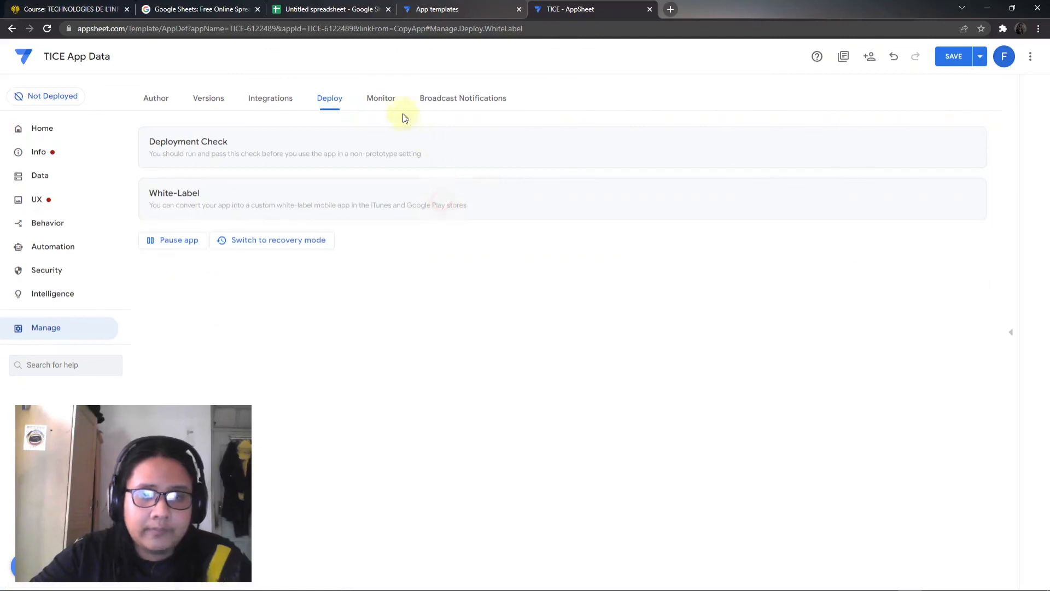
Step: Open the Manage section's Monitor page and look into its Automation Monitor, Usage Statistics, Audit History and Performance Profile panes
left_click(394, 107)
left_click(376, 145)
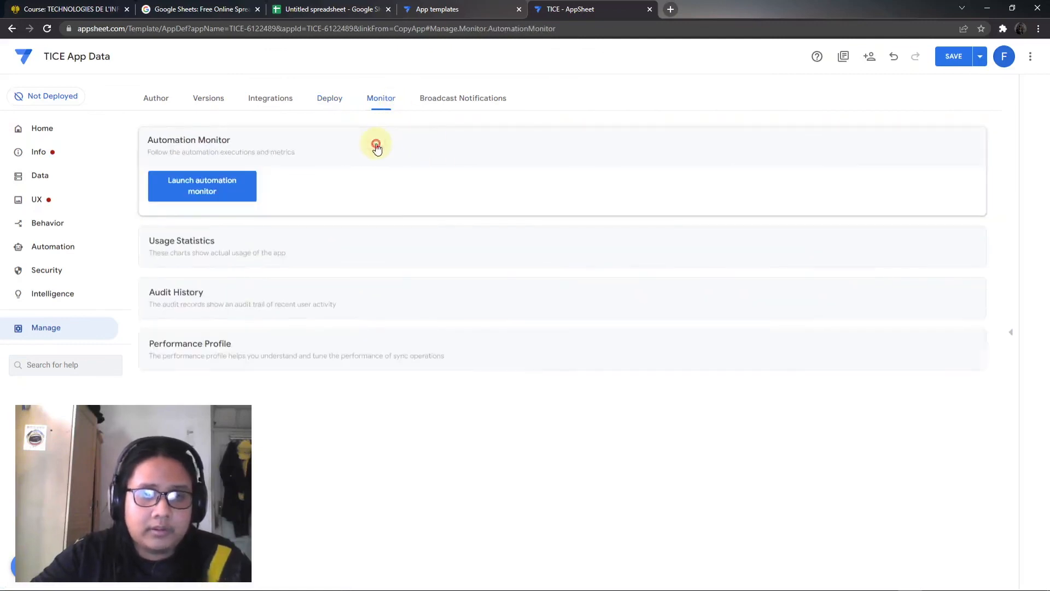
left_click(376, 145)
left_click(358, 200)
left_click(357, 200)
left_click(339, 254)
left_click(339, 255)
left_click(323, 302)
left_click(323, 302)
left_click(364, 158)
left_click(380, 151)
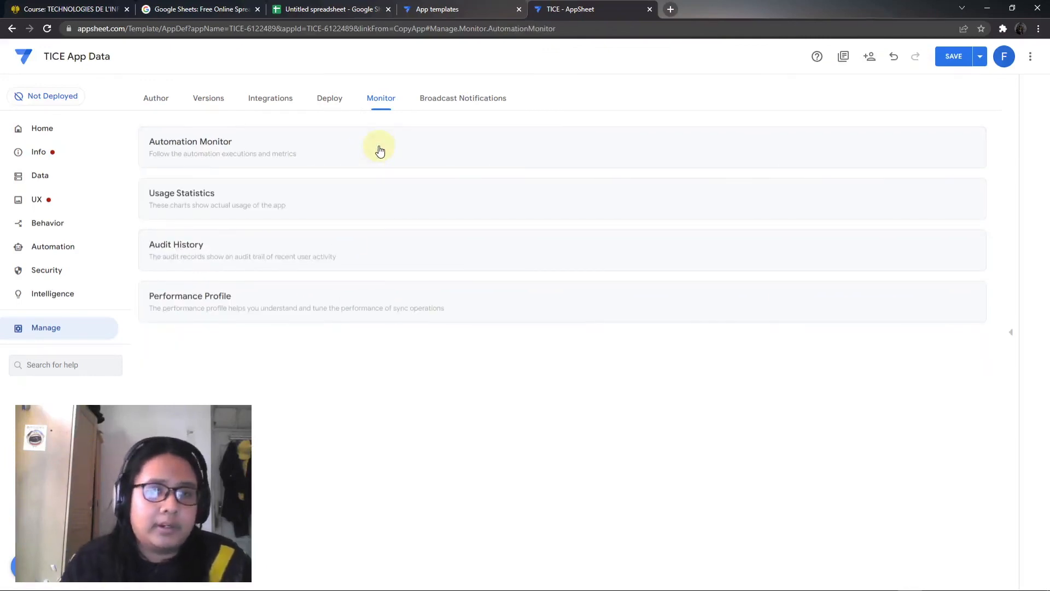
Step: View the Manage section's Broadcast Notifications page, compare it with Monitor, and return to the Author page
left_click(461, 109)
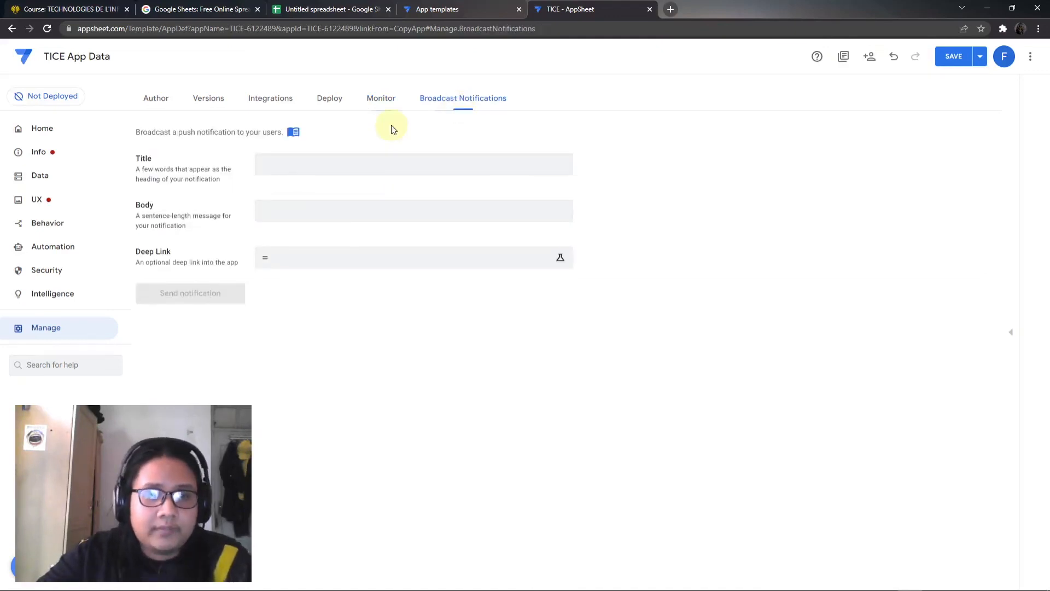
left_click(384, 100)
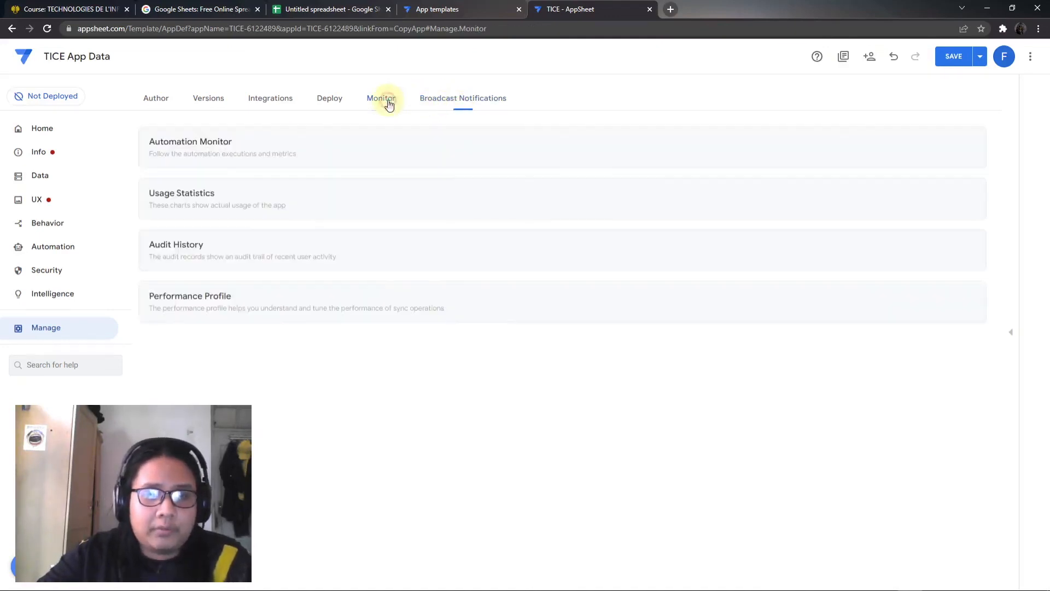
left_click(469, 102)
left_click(364, 104)
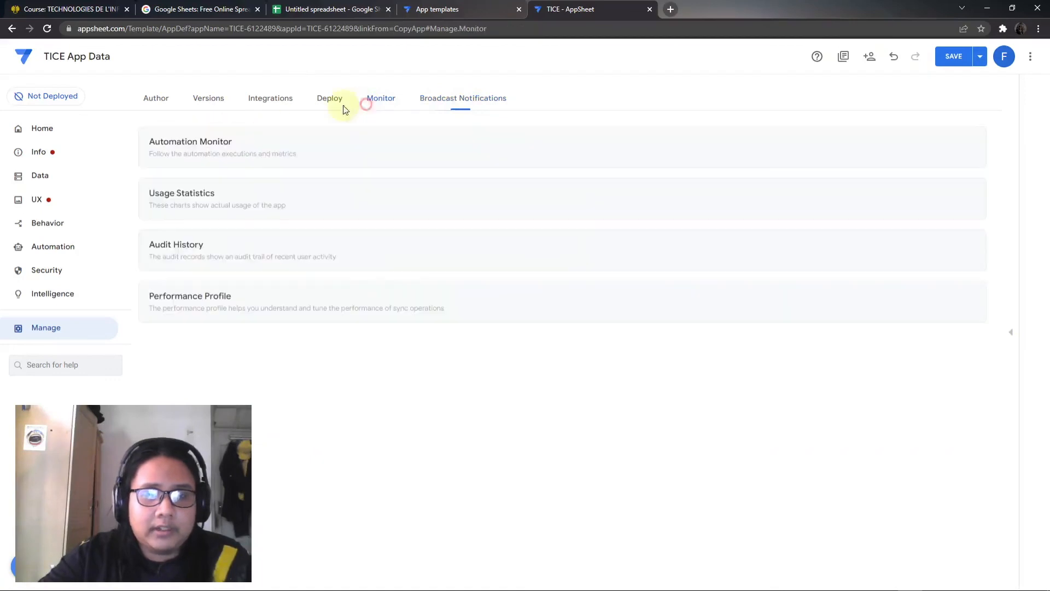
left_click(157, 103)
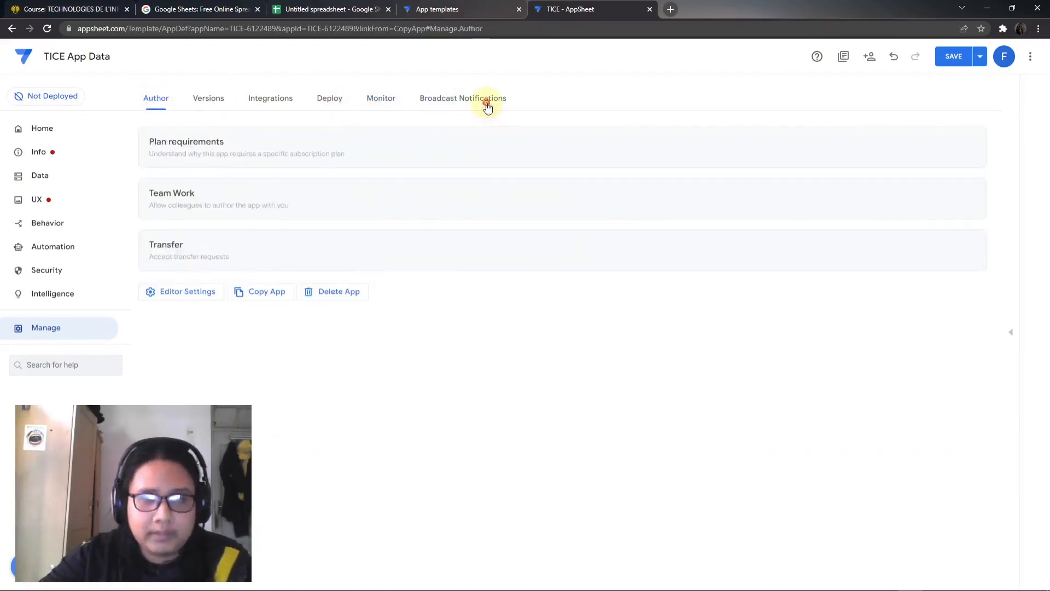
left_click(487, 108)
left_click(164, 103)
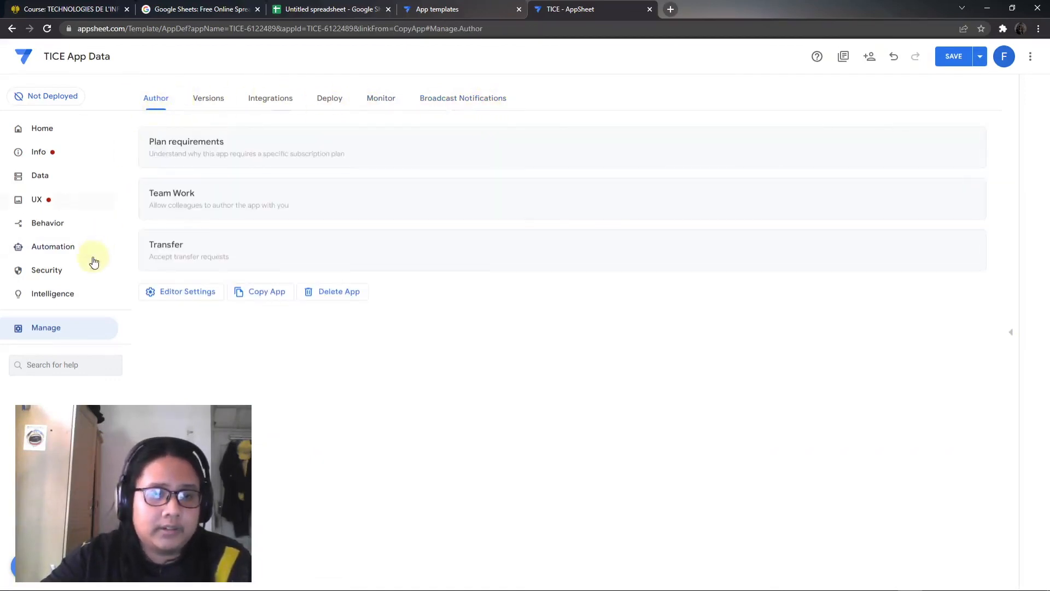
Step: Revisit the Intelligence, Security and Manage sections, and return to the app editor's Home page
left_click(63, 295)
left_click(65, 273)
left_click(64, 296)
left_click(64, 328)
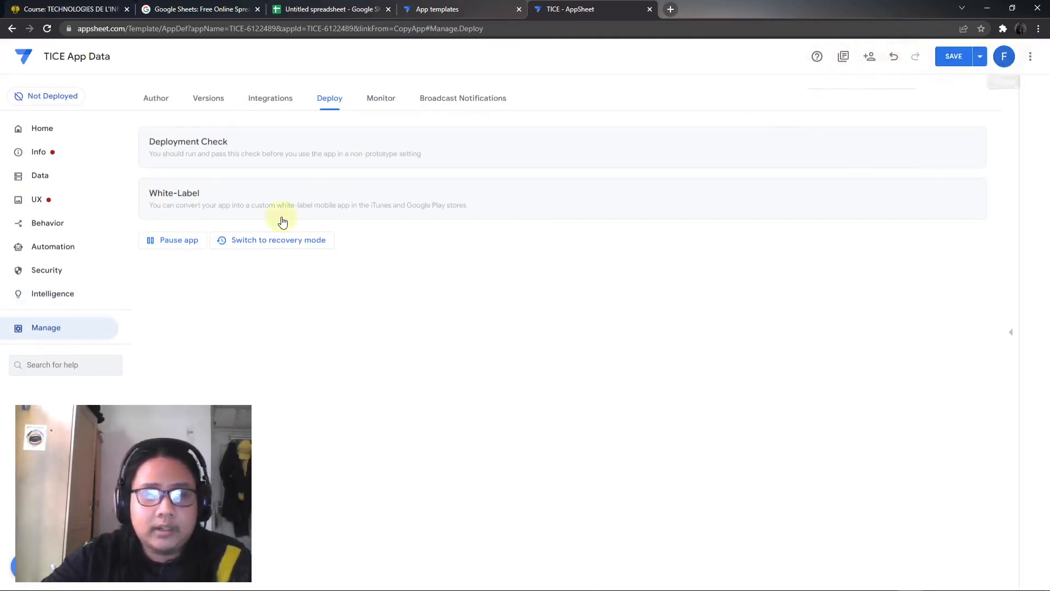
left_click(57, 125)
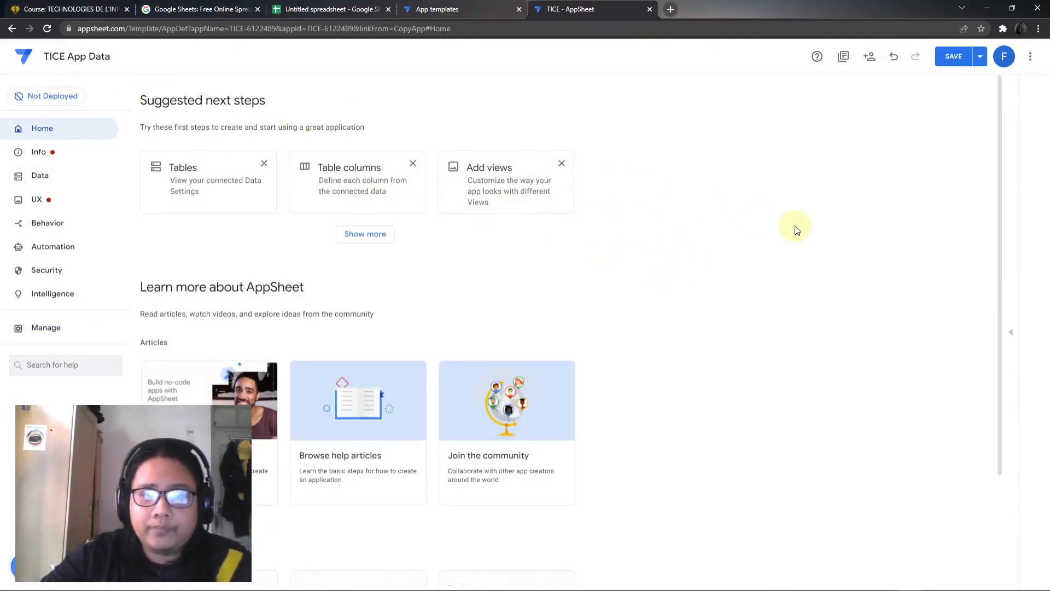
Step: Switch to the untitled spreadsheet in Google Sheets and open the AppSheet extension's "Learn how to create apps" page
left_click(457, 15)
left_click(340, 11)
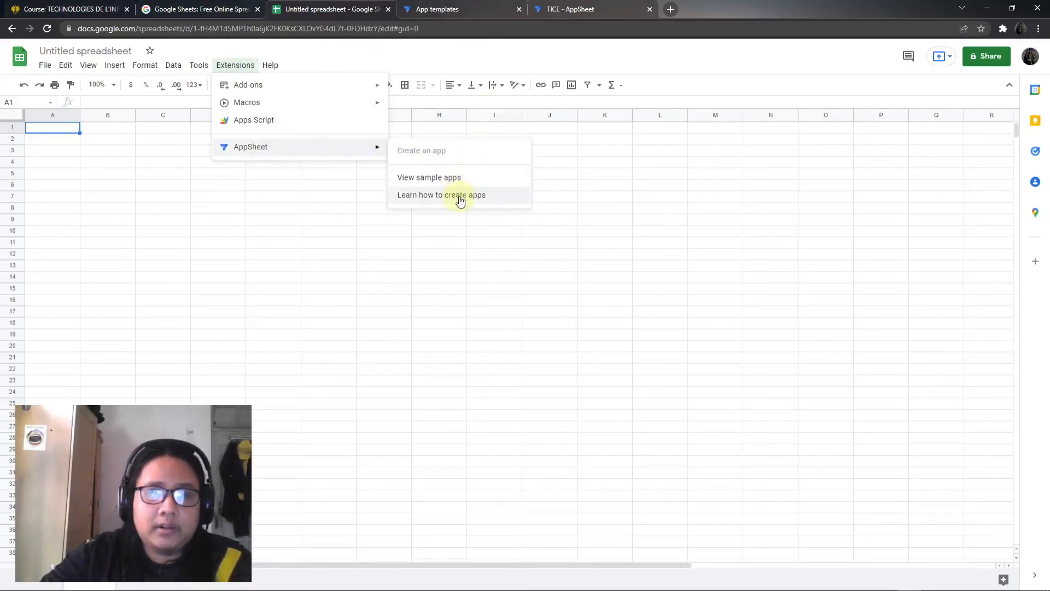
left_click(461, 198)
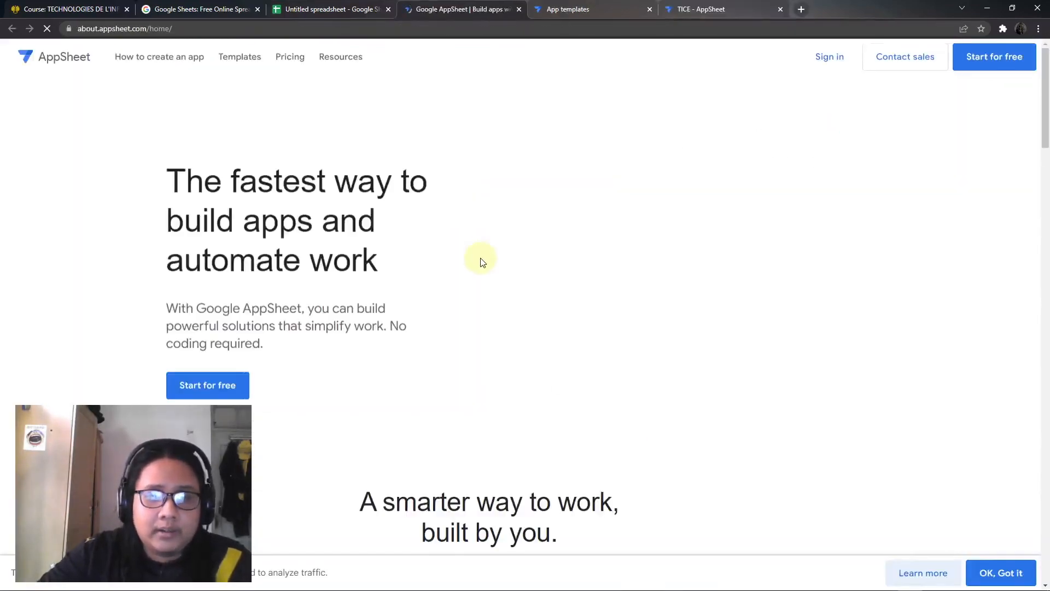
Step: Read through the AppSheet home page, covering its app building, workflow automation, technology integration, tutorial and FAQ sections
scroll(481, 262, "down", 15)
scroll(477, 281, "up", 6)
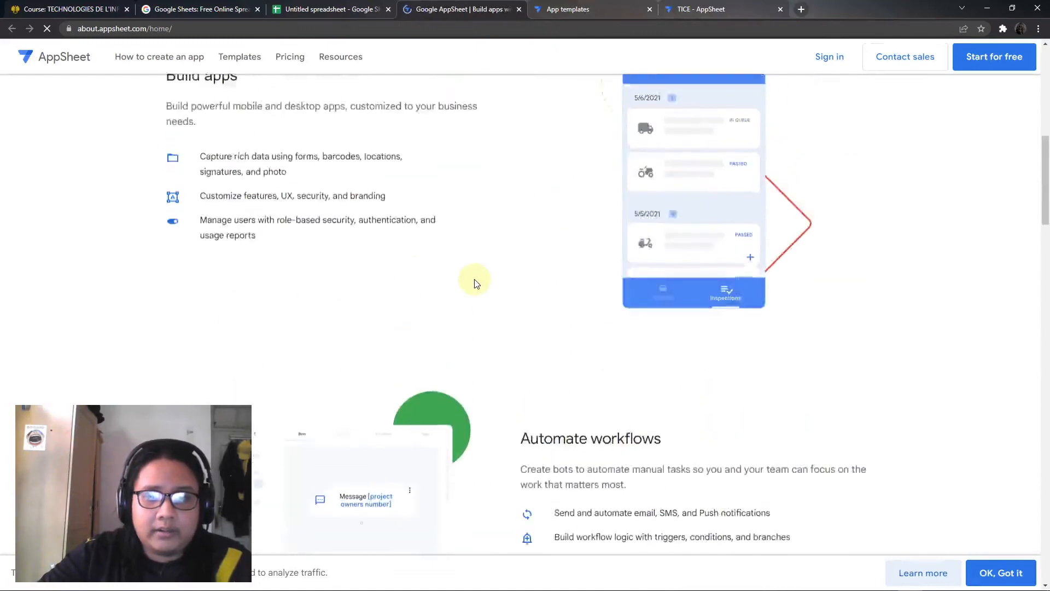
scroll(475, 282, "up", 10)
scroll(499, 262, "down", 12)
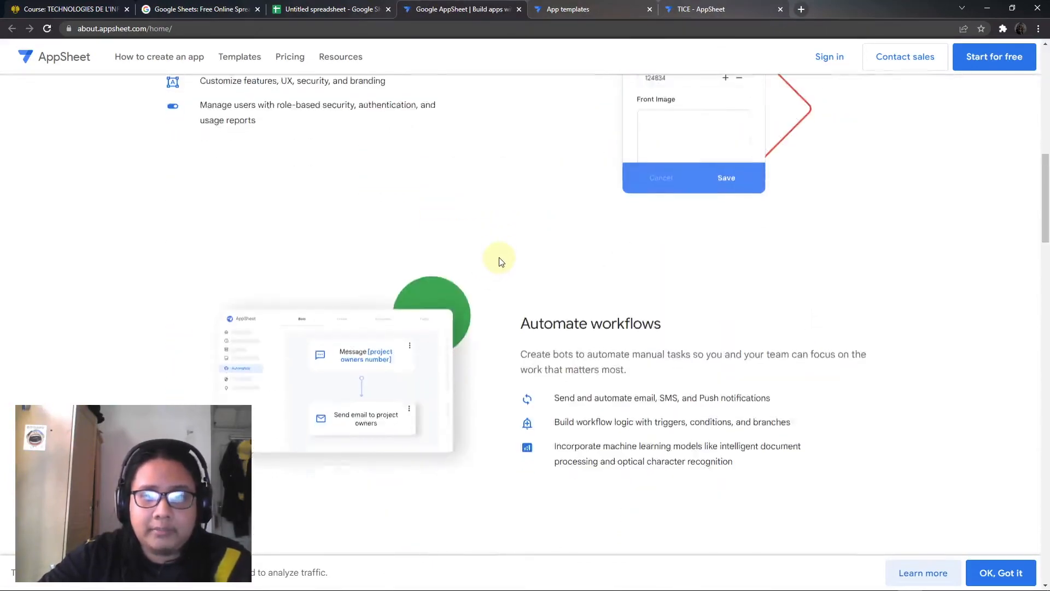
scroll(499, 262, "down", 12)
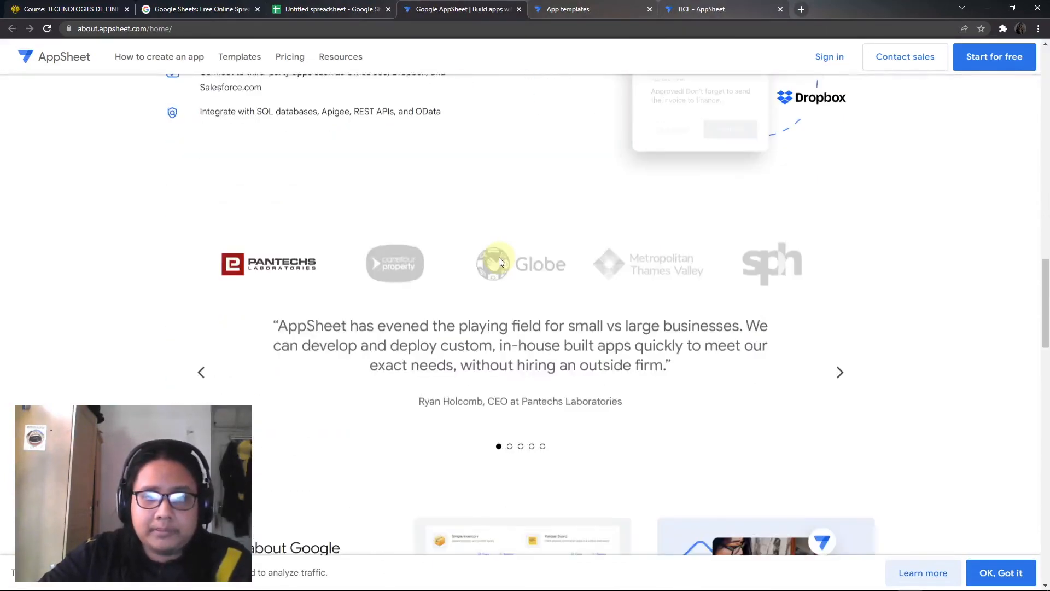
scroll(498, 262, "down", 10)
scroll(499, 261, "up", 11)
scroll(499, 262, "up", 12)
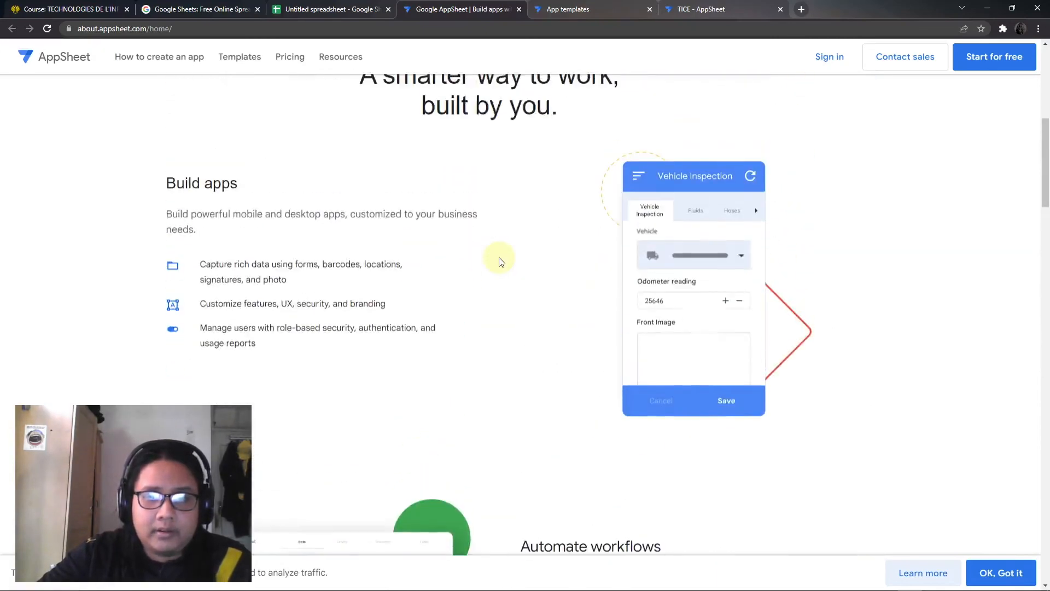
scroll(499, 262, "up", 6)
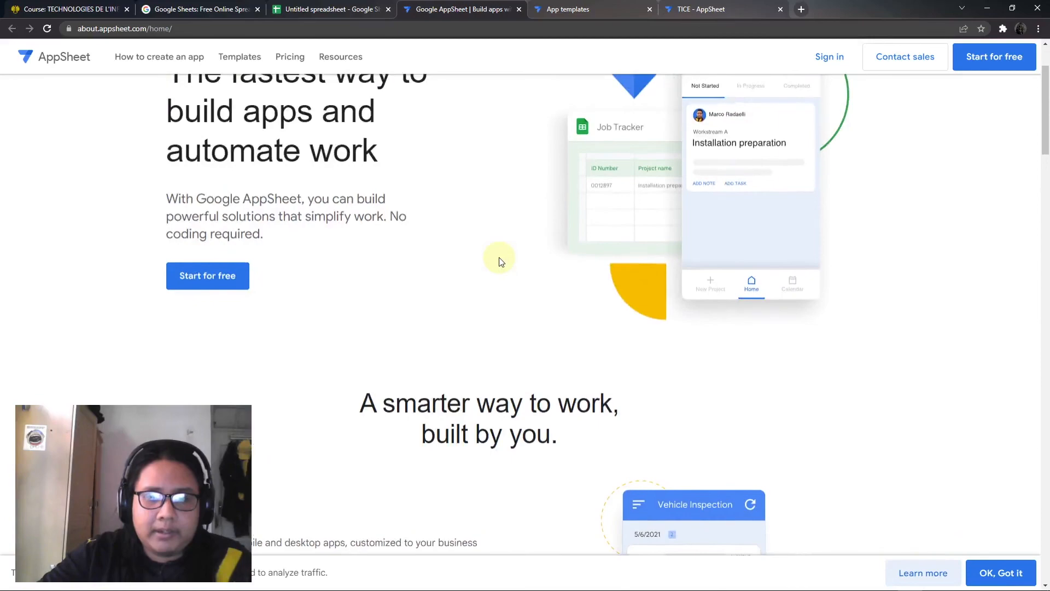
scroll(499, 261, "up", 2)
scroll(499, 262, "down", 18)
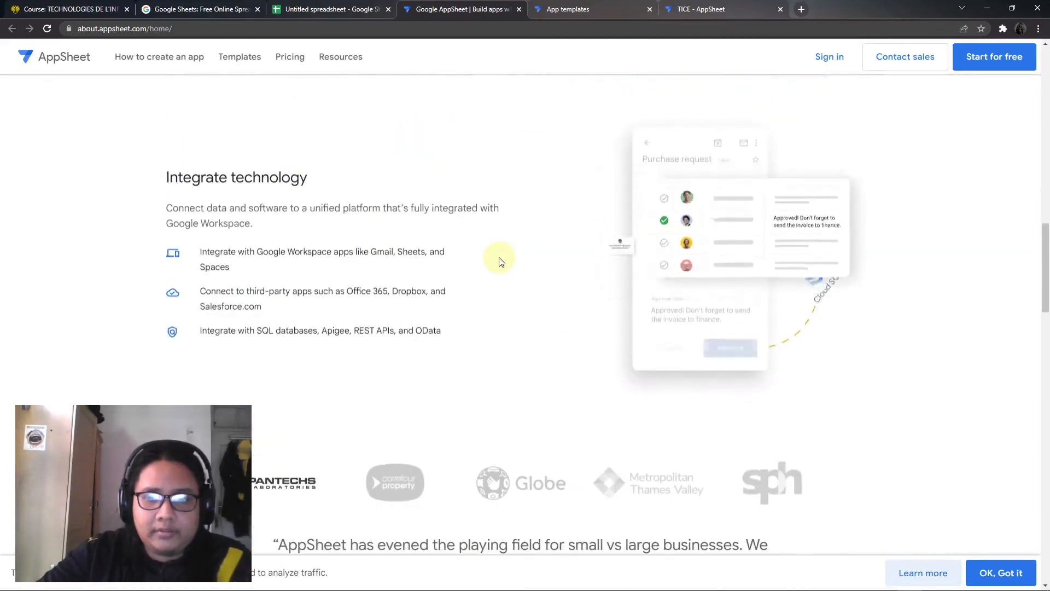
scroll(499, 262, "down", 15)
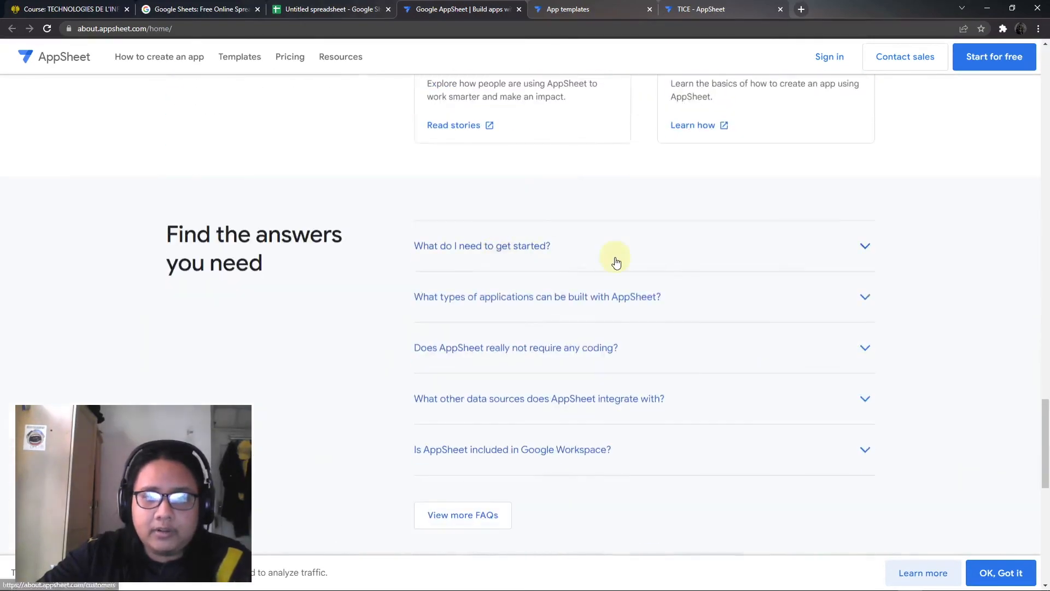
scroll(617, 262, "down", 1)
scroll(929, 331, "up", 18)
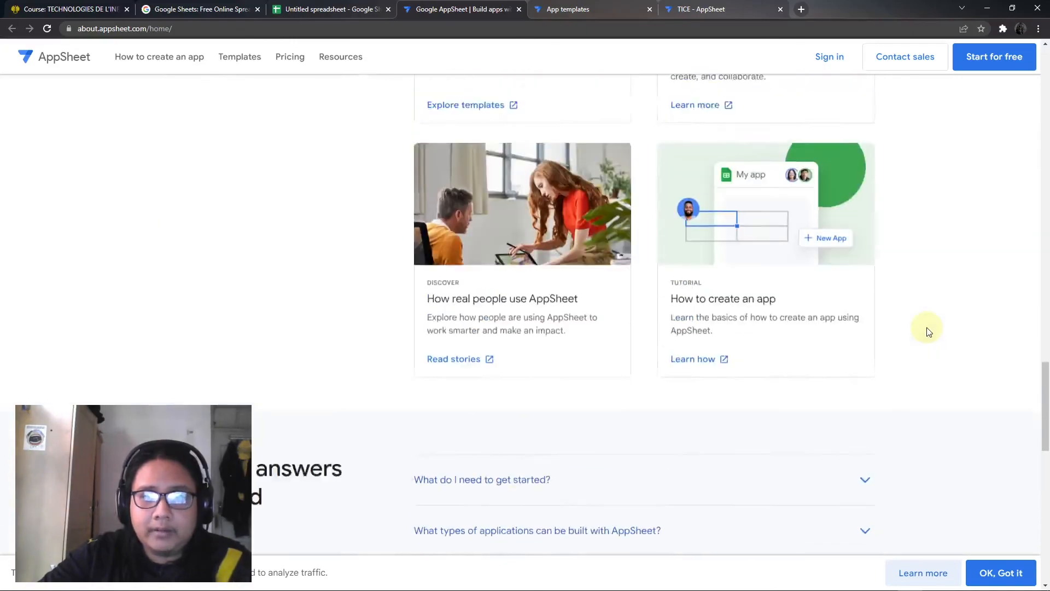
scroll(934, 328, "up", 10)
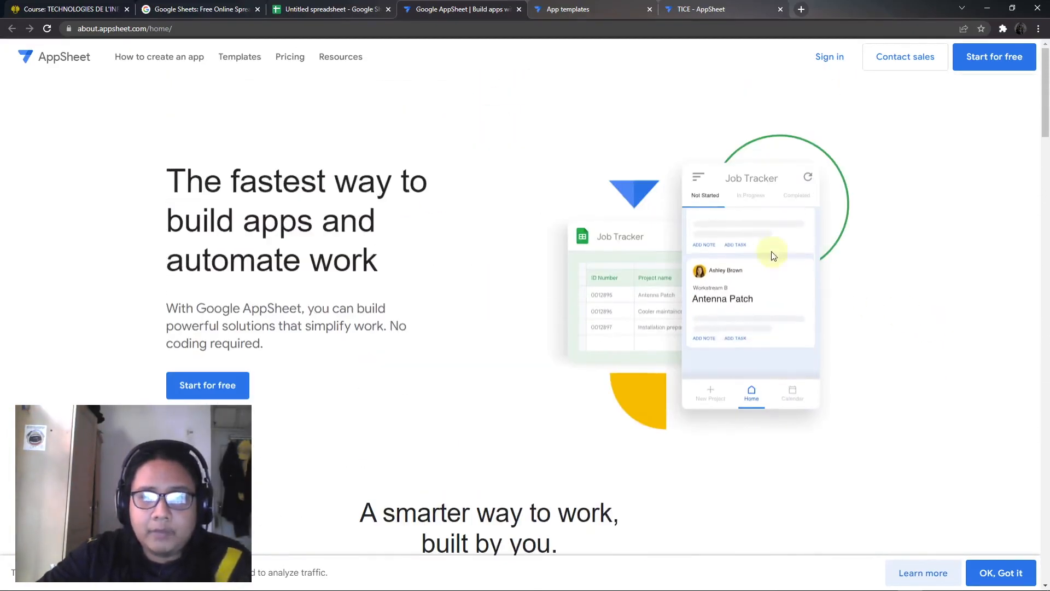
Step: Switch between the App templates page and the AppSheet home page, ending on App templates
left_click(566, 7)
left_click(494, 7)
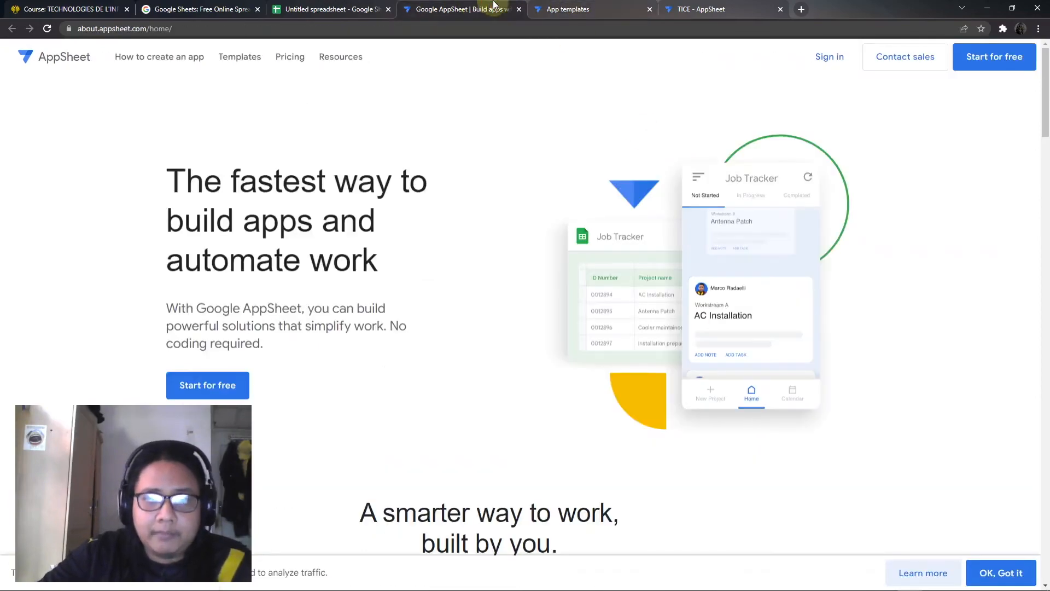
left_click(584, 6)
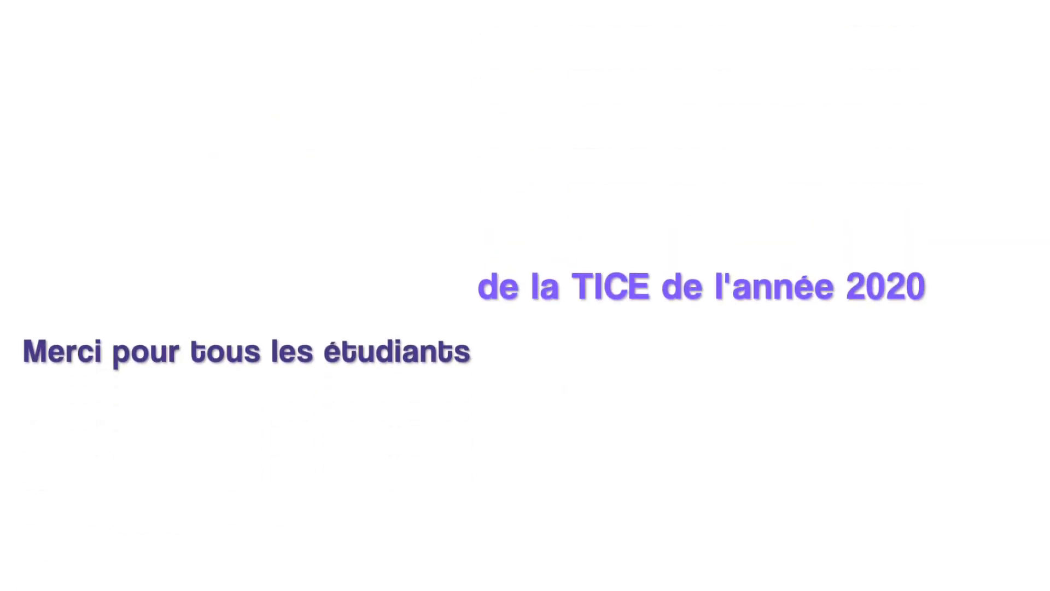